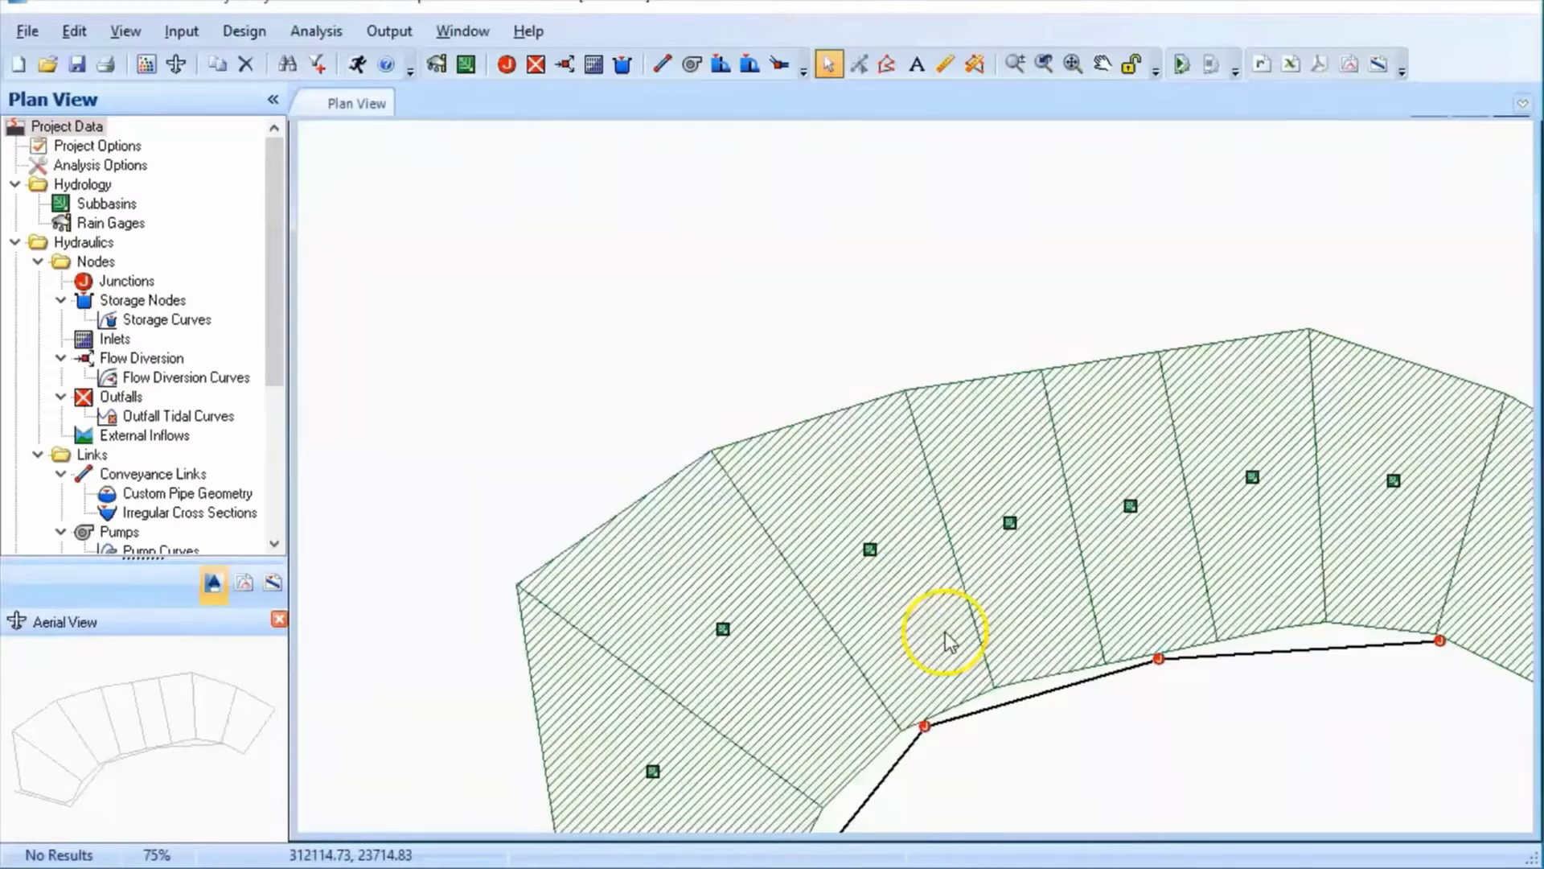
# Set the project's hydrology method to Modified Rational with a minimum allowable TOC of 4 min and a storm duration of 10 min
pyautogui.scroll(-3, 945, 641)
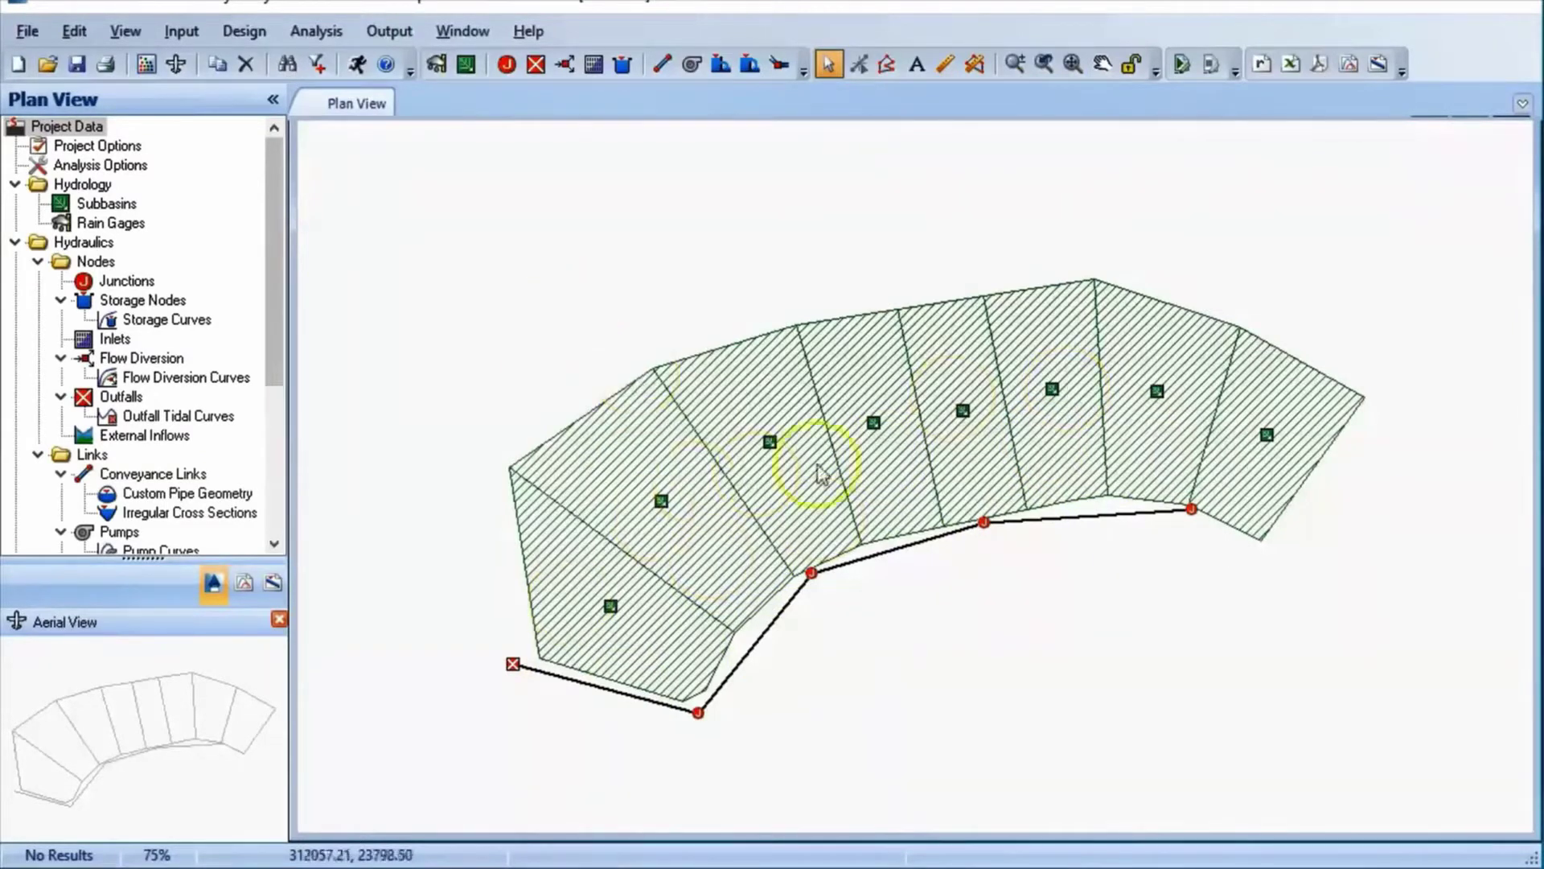
pyautogui.click(182, 32)
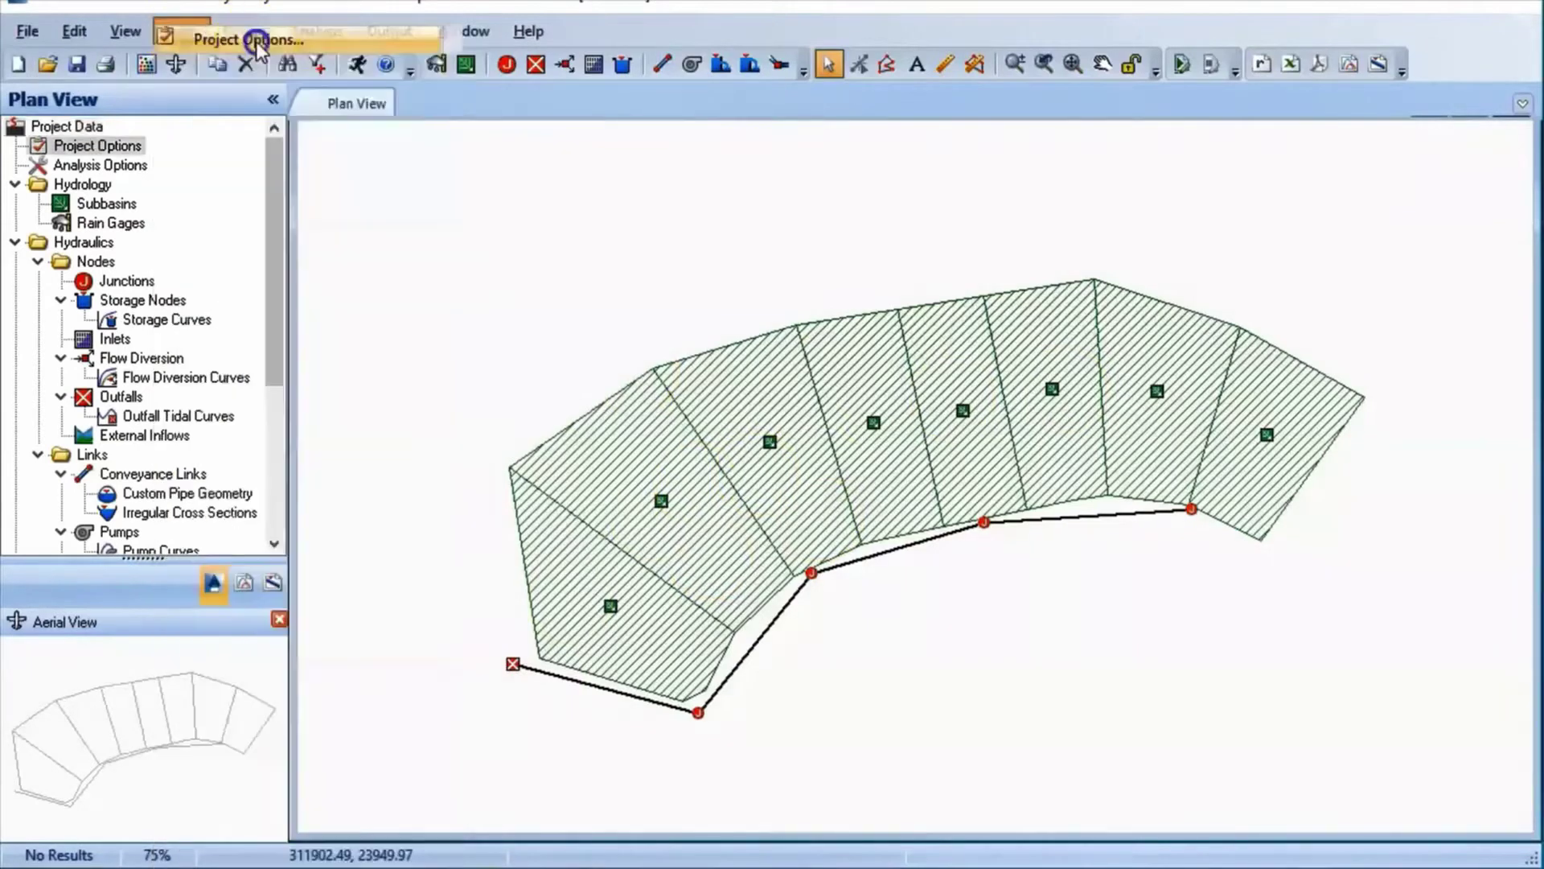
pyautogui.click(246, 48)
pyautogui.click(842, 265)
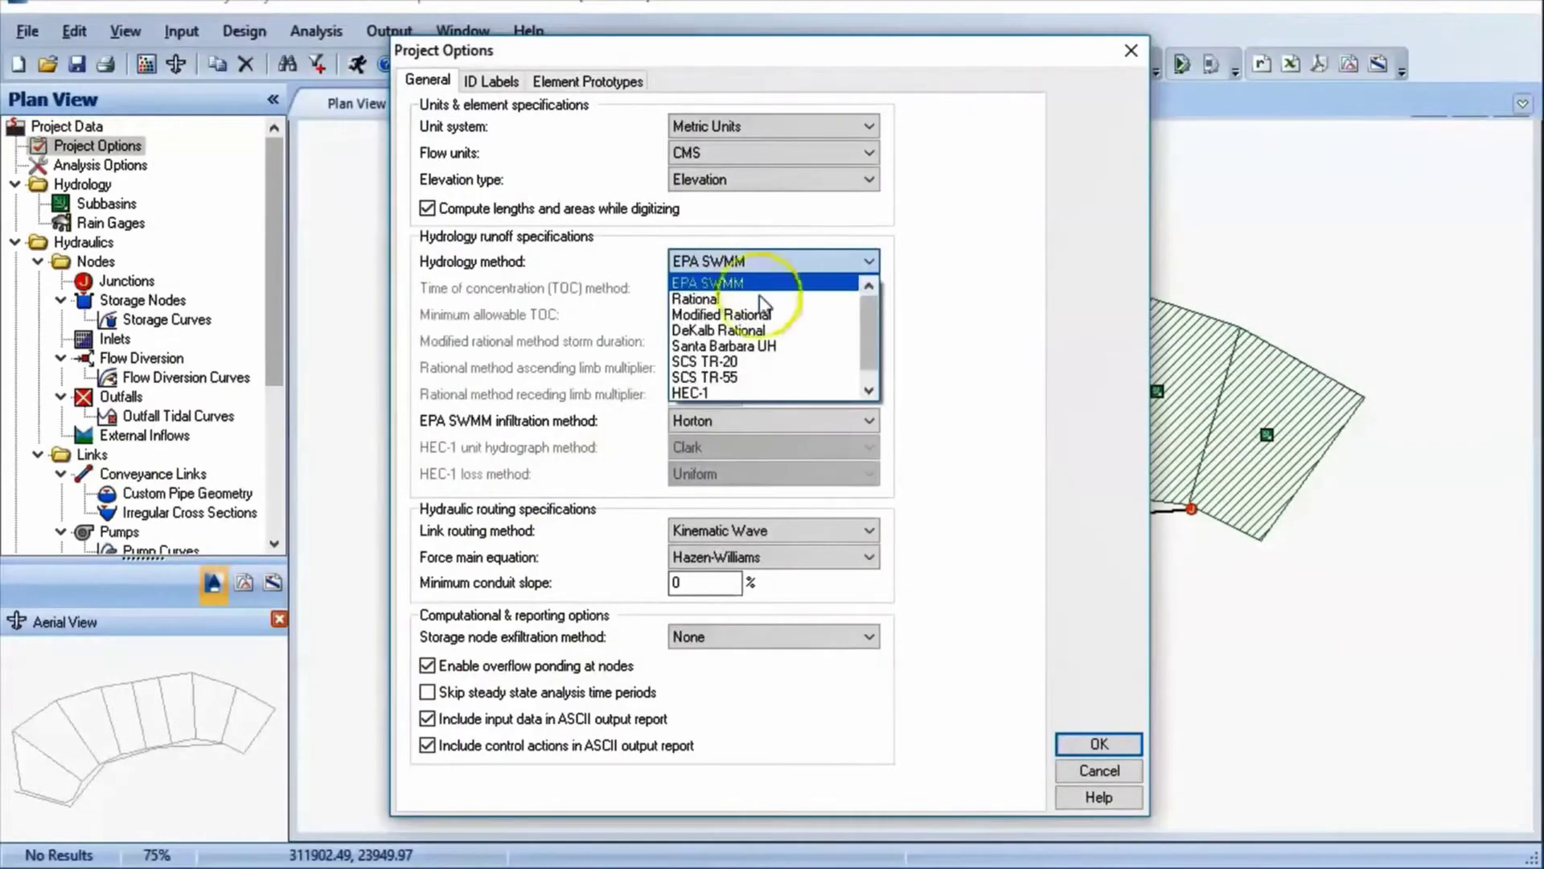
pyautogui.click(708, 305)
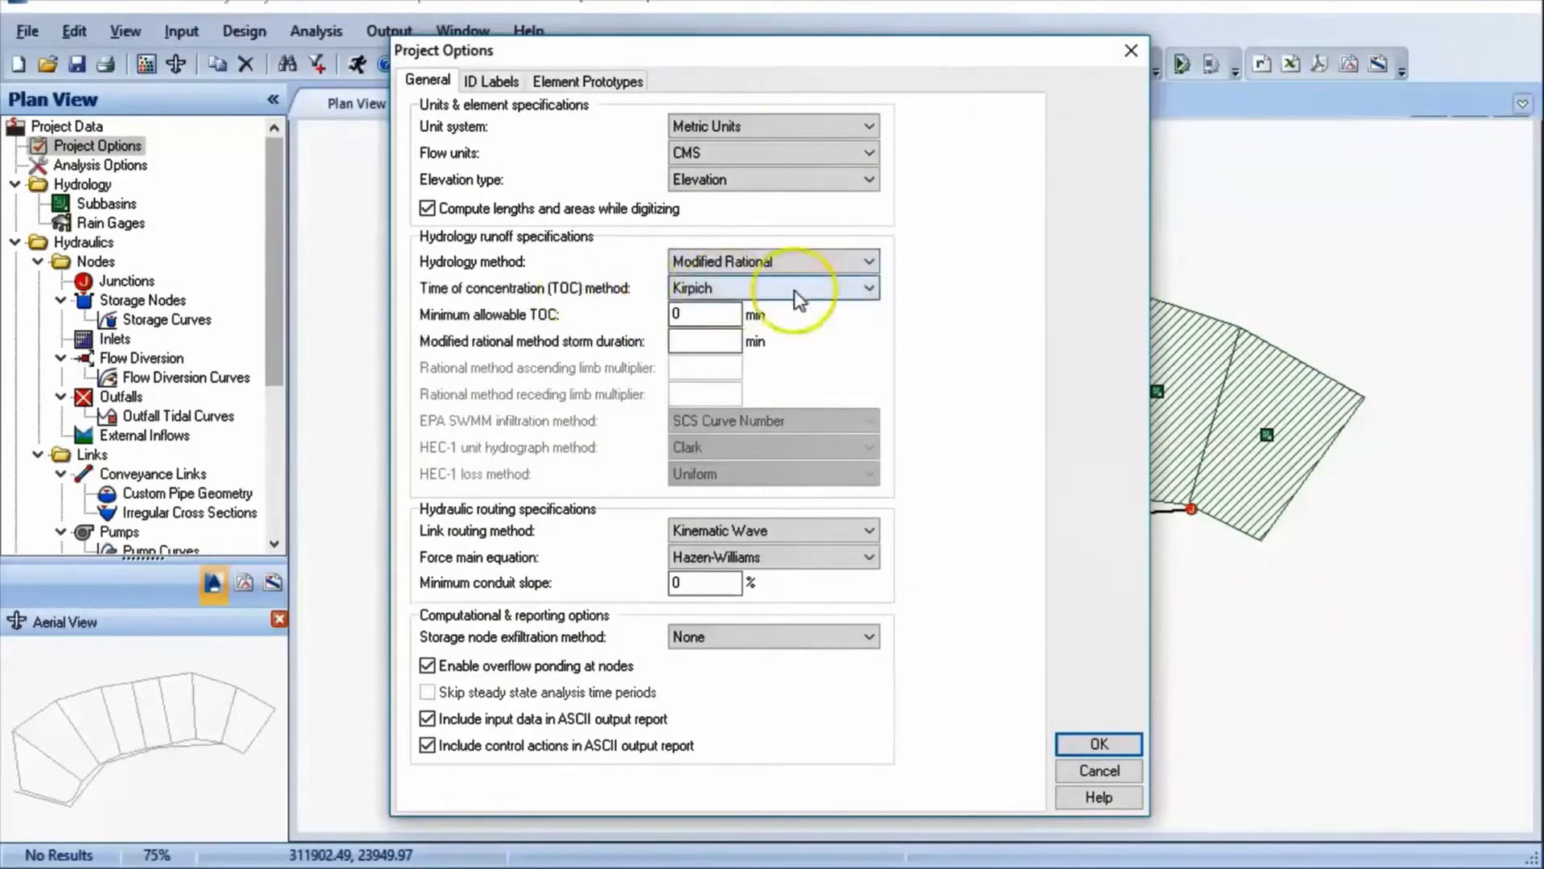
pyautogui.click(734, 314)
pyautogui.click(703, 341)
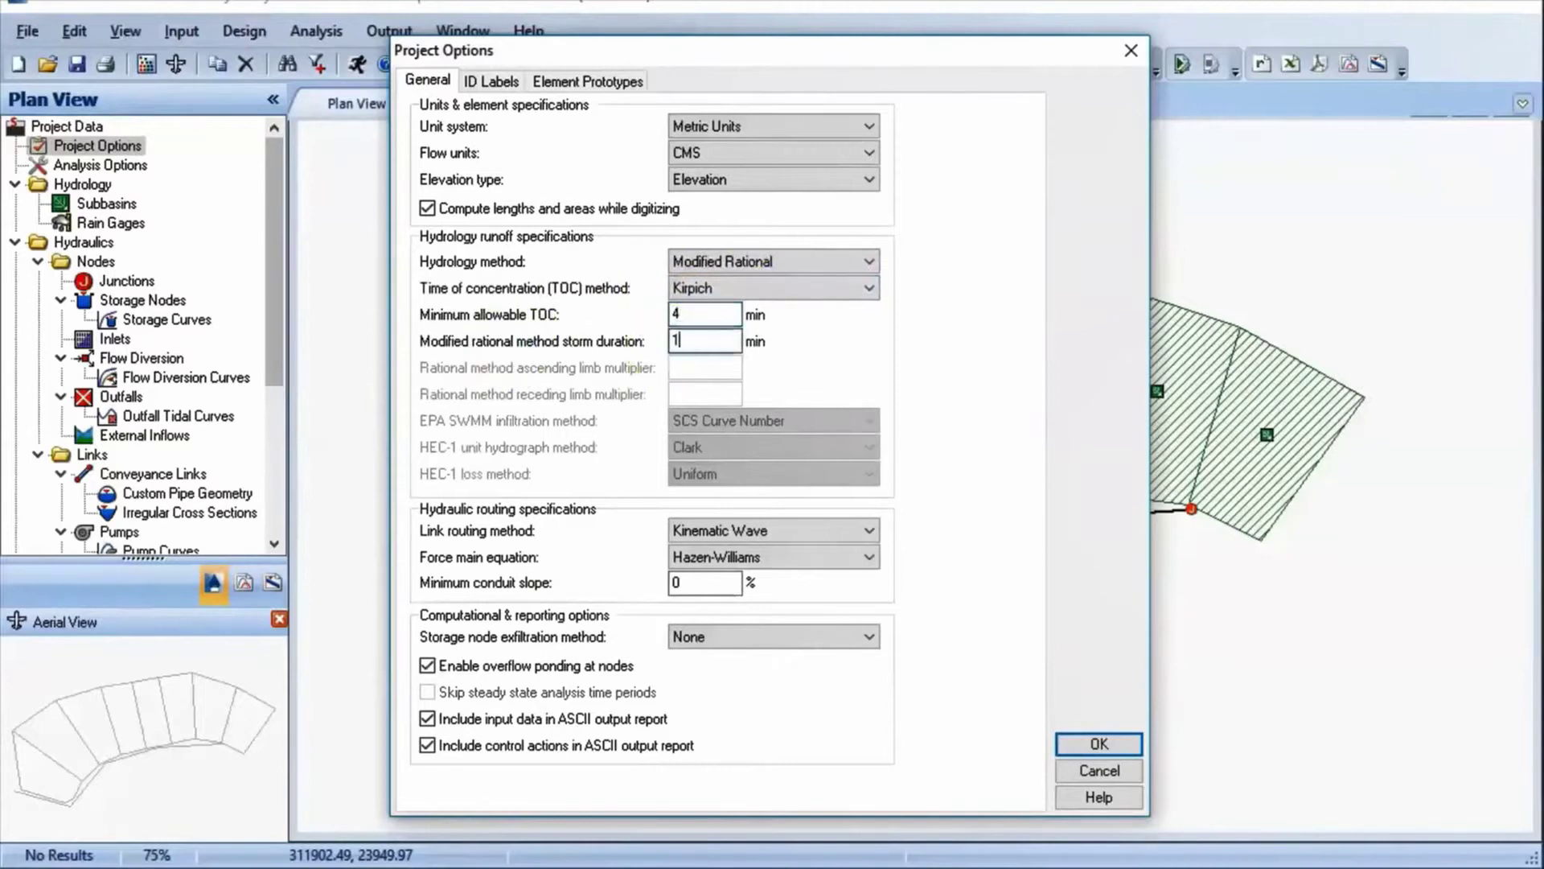
pyautogui.write('10')
# Set the default subbasin flow length to 50 m in the element prototypes and accept the project options
pyautogui.click(587, 80)
pyautogui.doubleClick(615, 159)
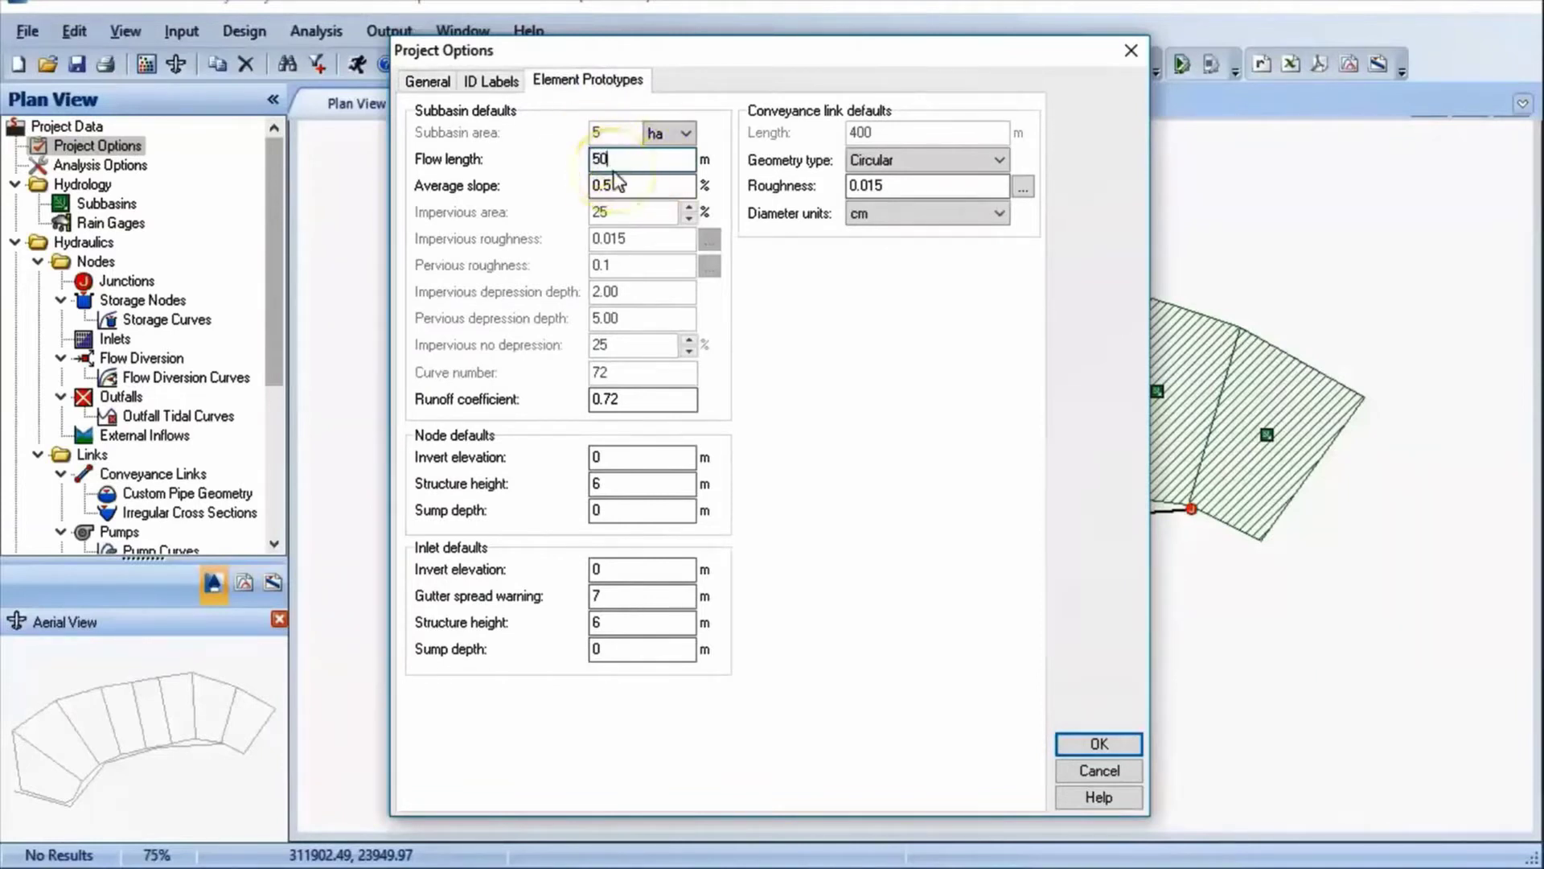
pyautogui.click(589, 174)
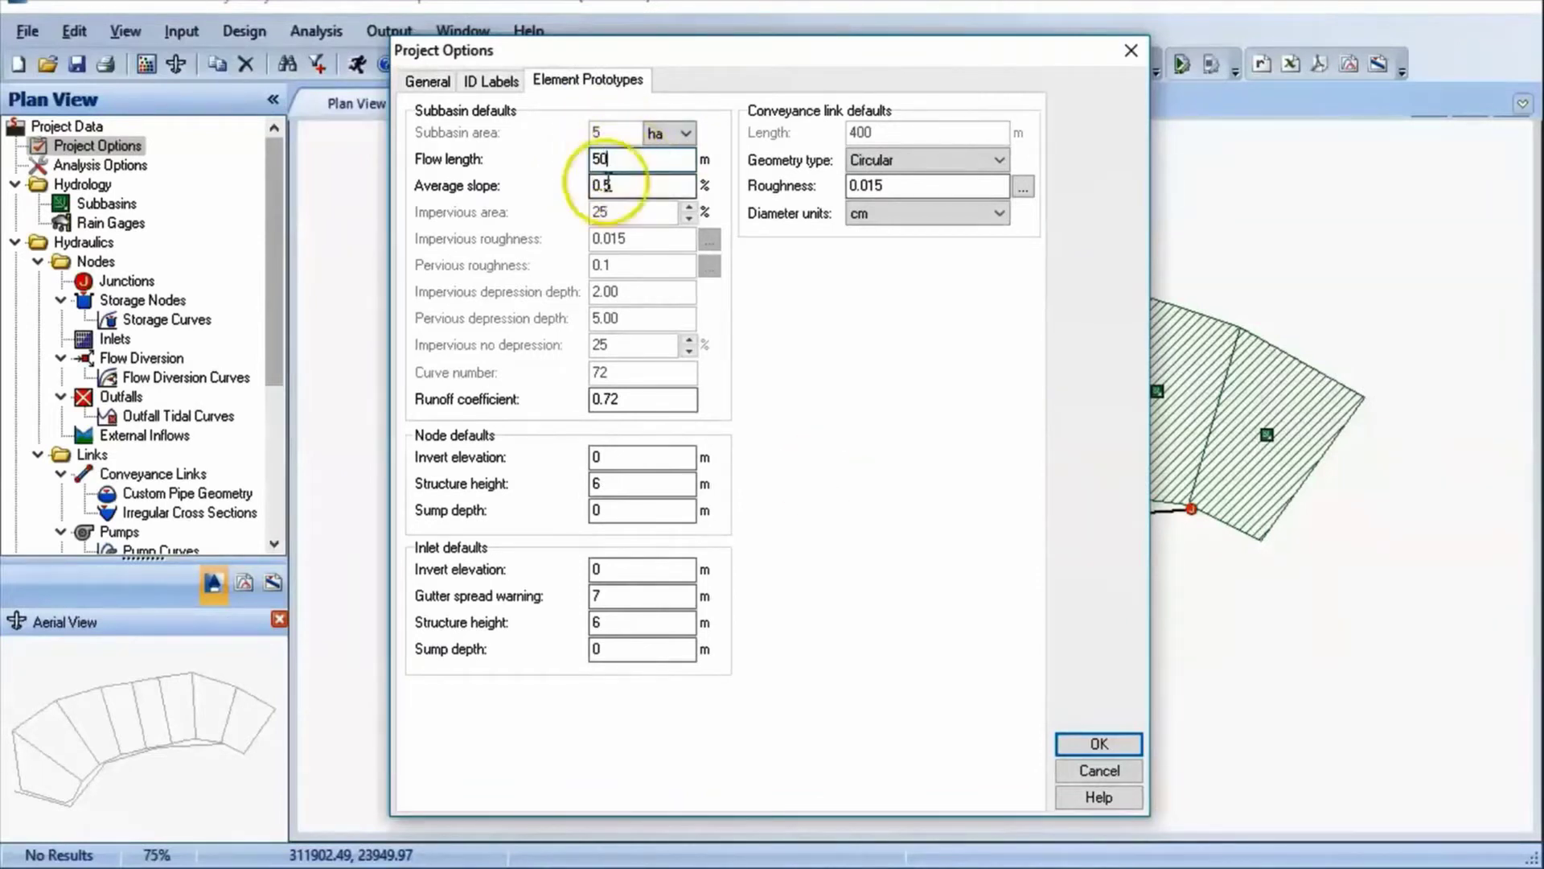
pyautogui.click(492, 80)
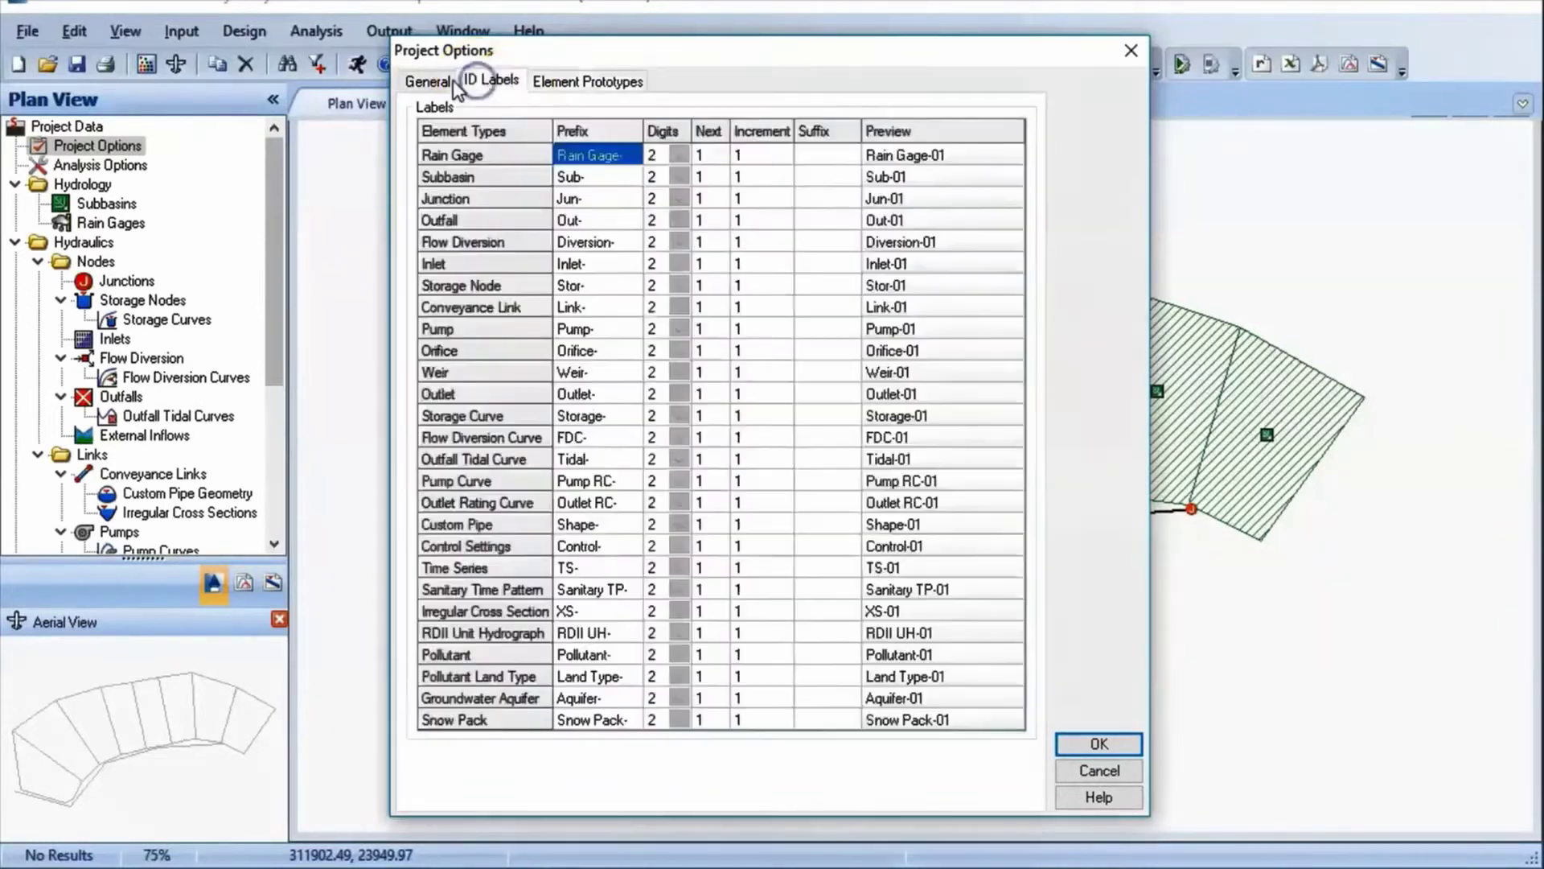
pyautogui.click(427, 80)
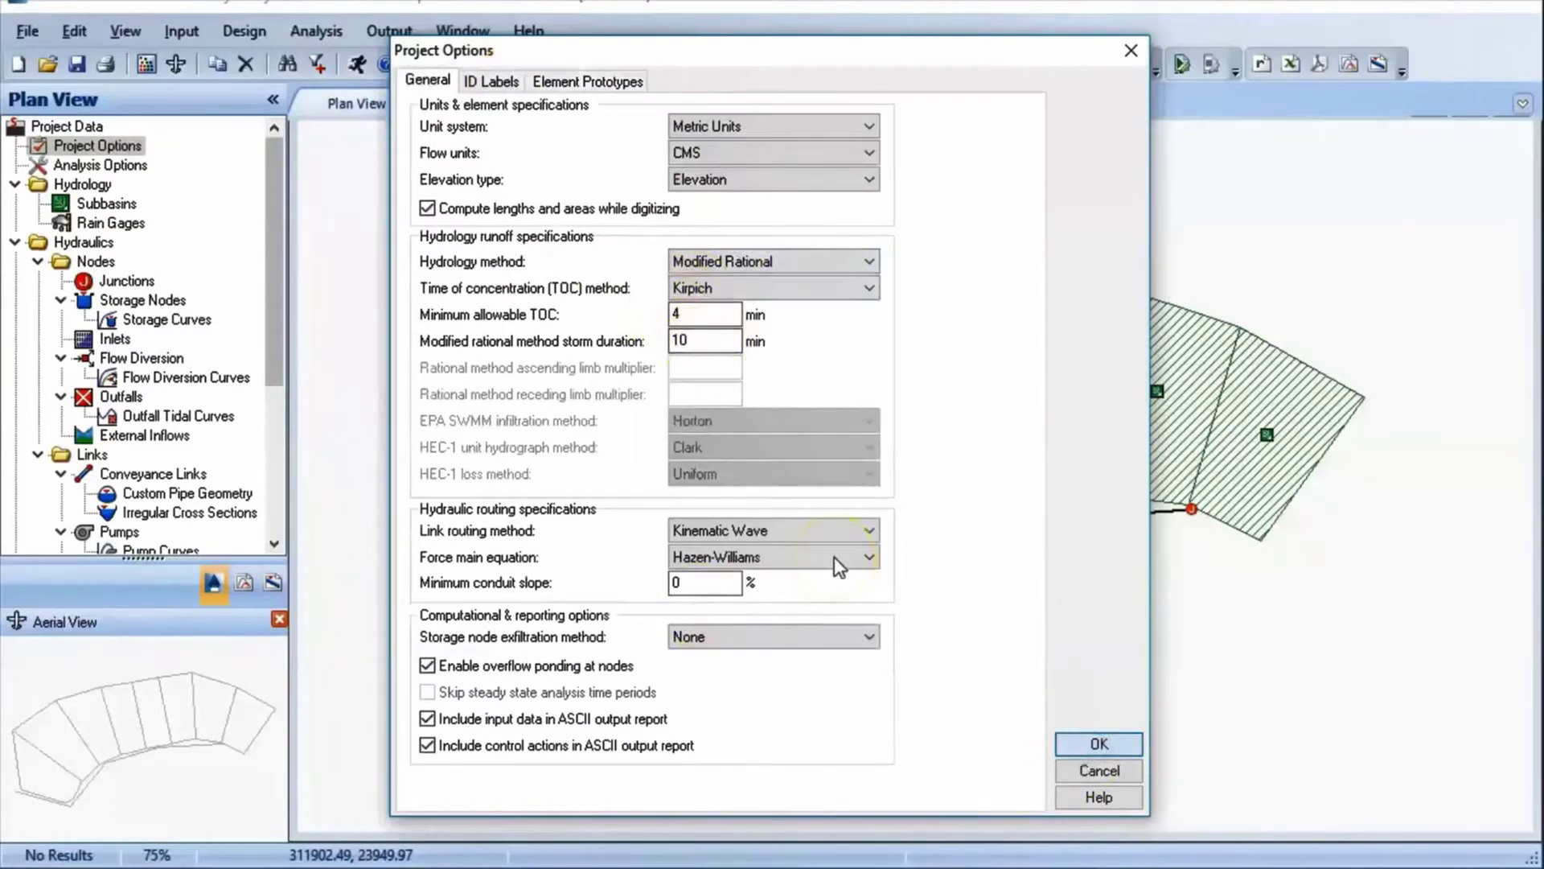
pyautogui.click(1078, 742)
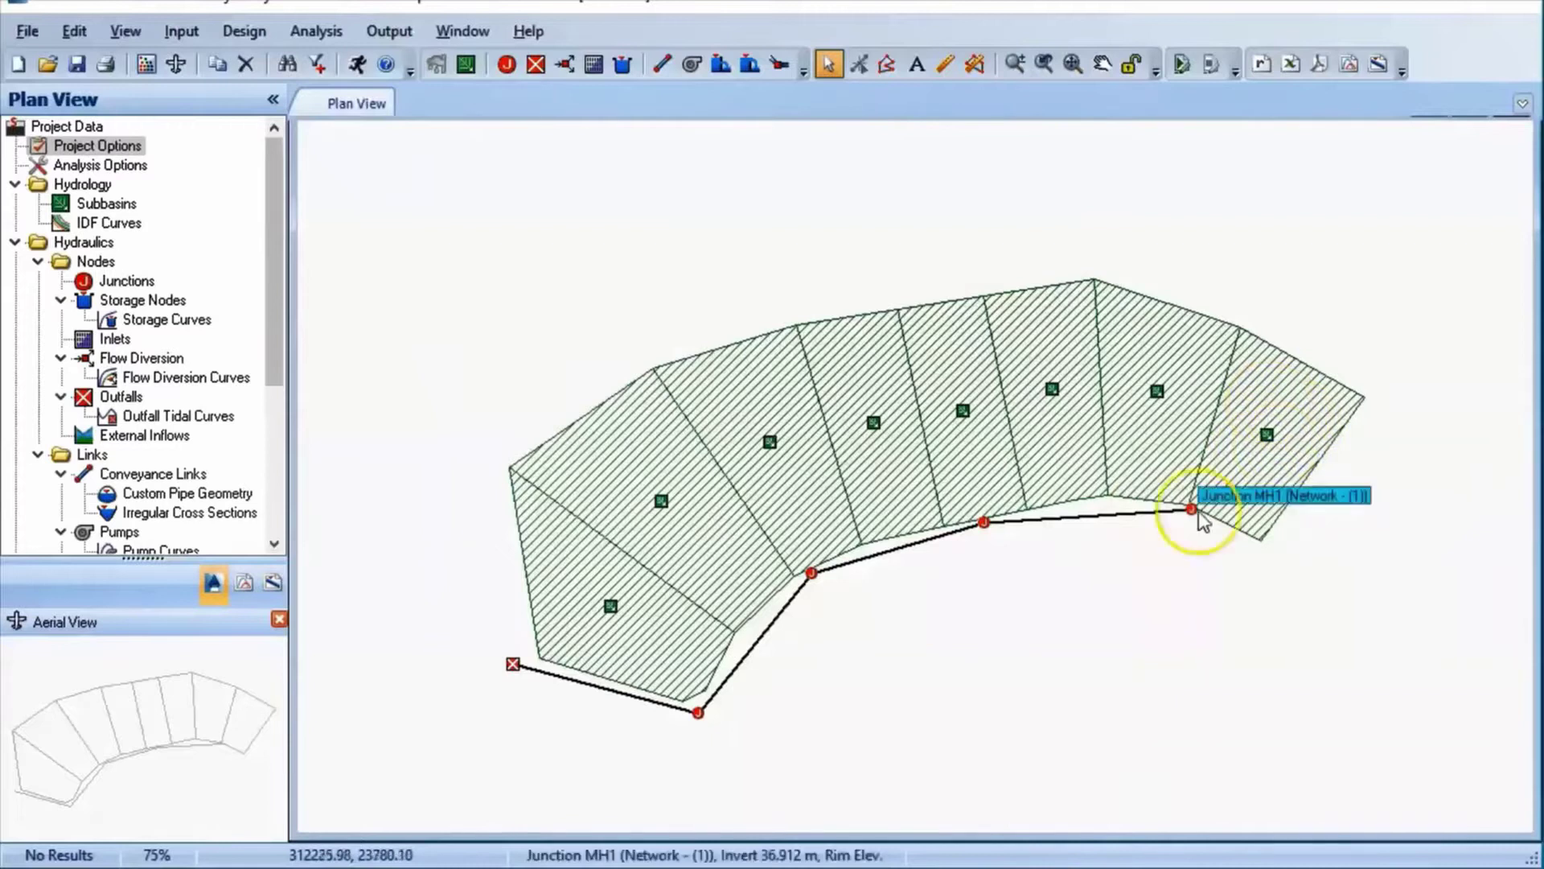
# Set the flow length of the easternmost subbasin, {Site 1}.UNCLASSIFIED: 52, to 50 m
pyautogui.doubleClick(1267, 436)
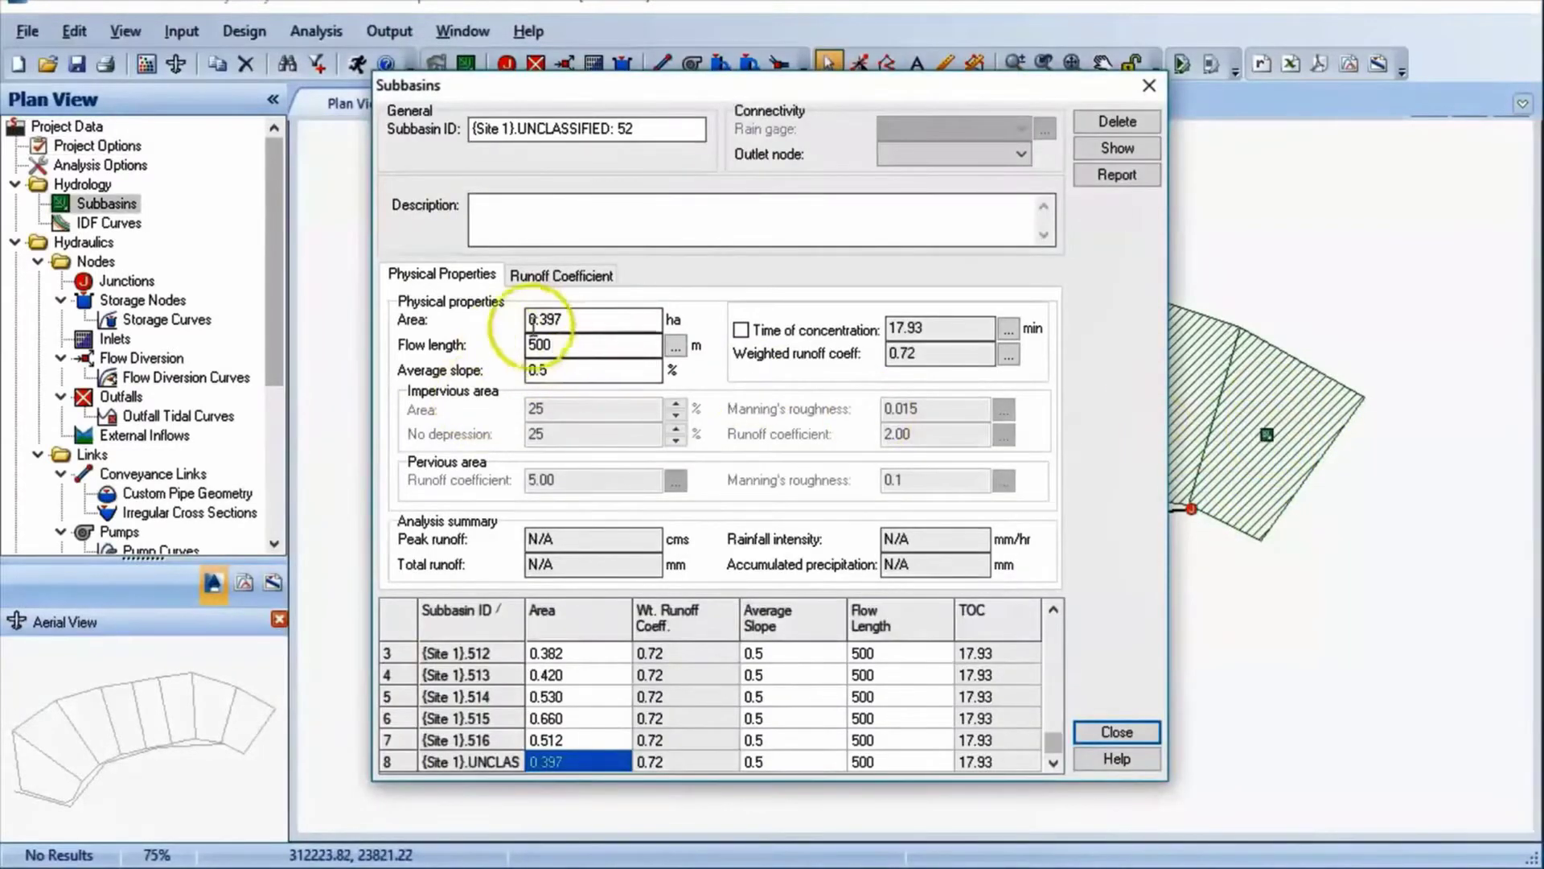
pyautogui.press('BackSpace')
pyautogui.click(672, 347)
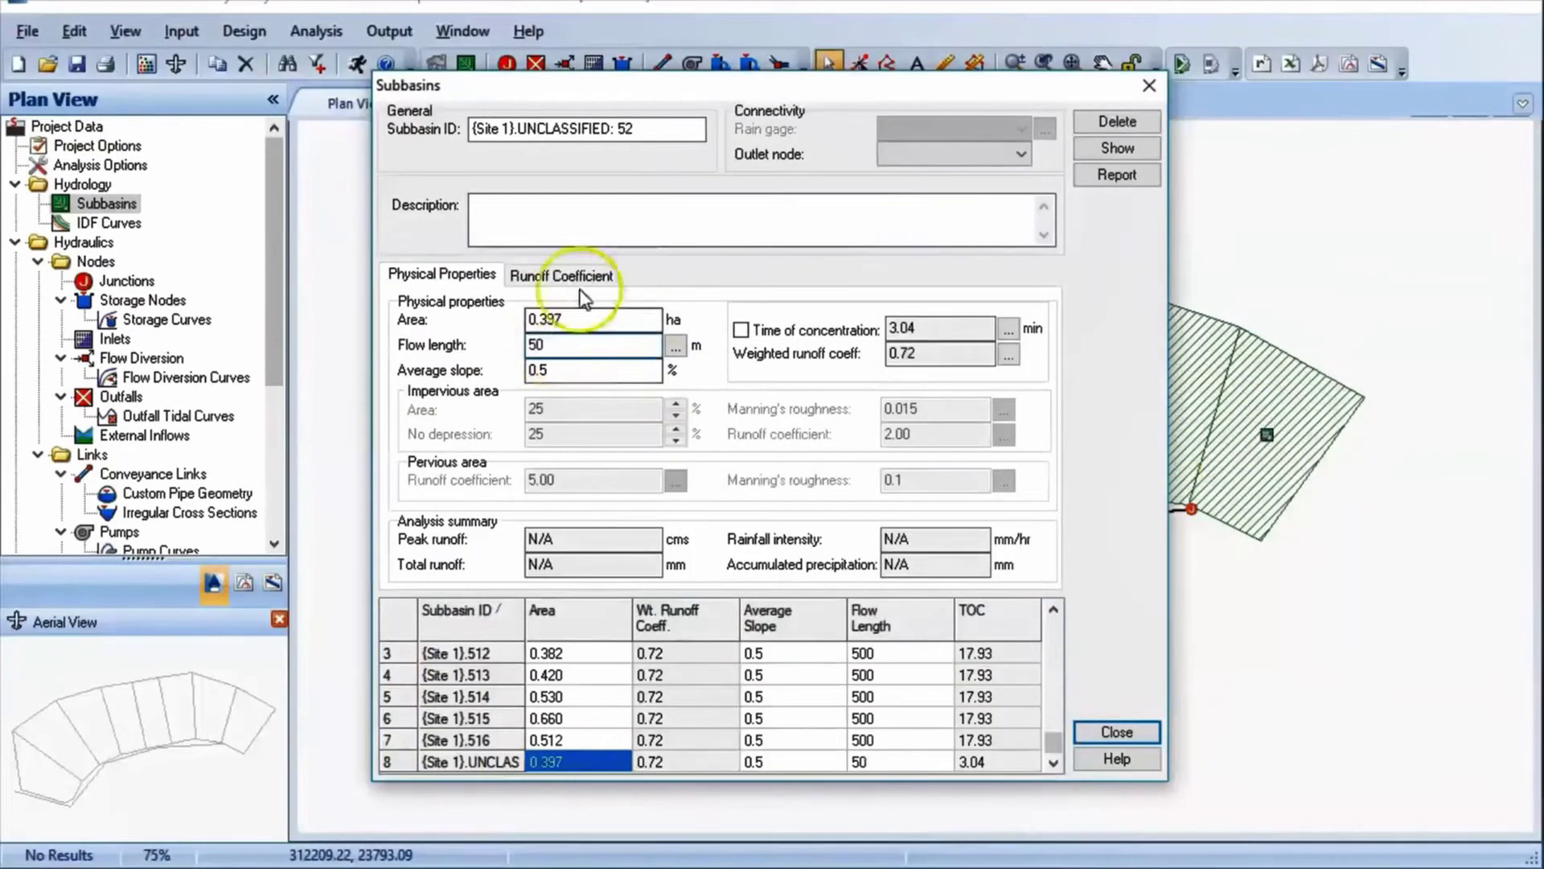
# Enter the subbasin's composite runoff coefficients: 20% of the area at 0.95, 50% at 0.75 and 30% at 0.15
pyautogui.click(580, 281)
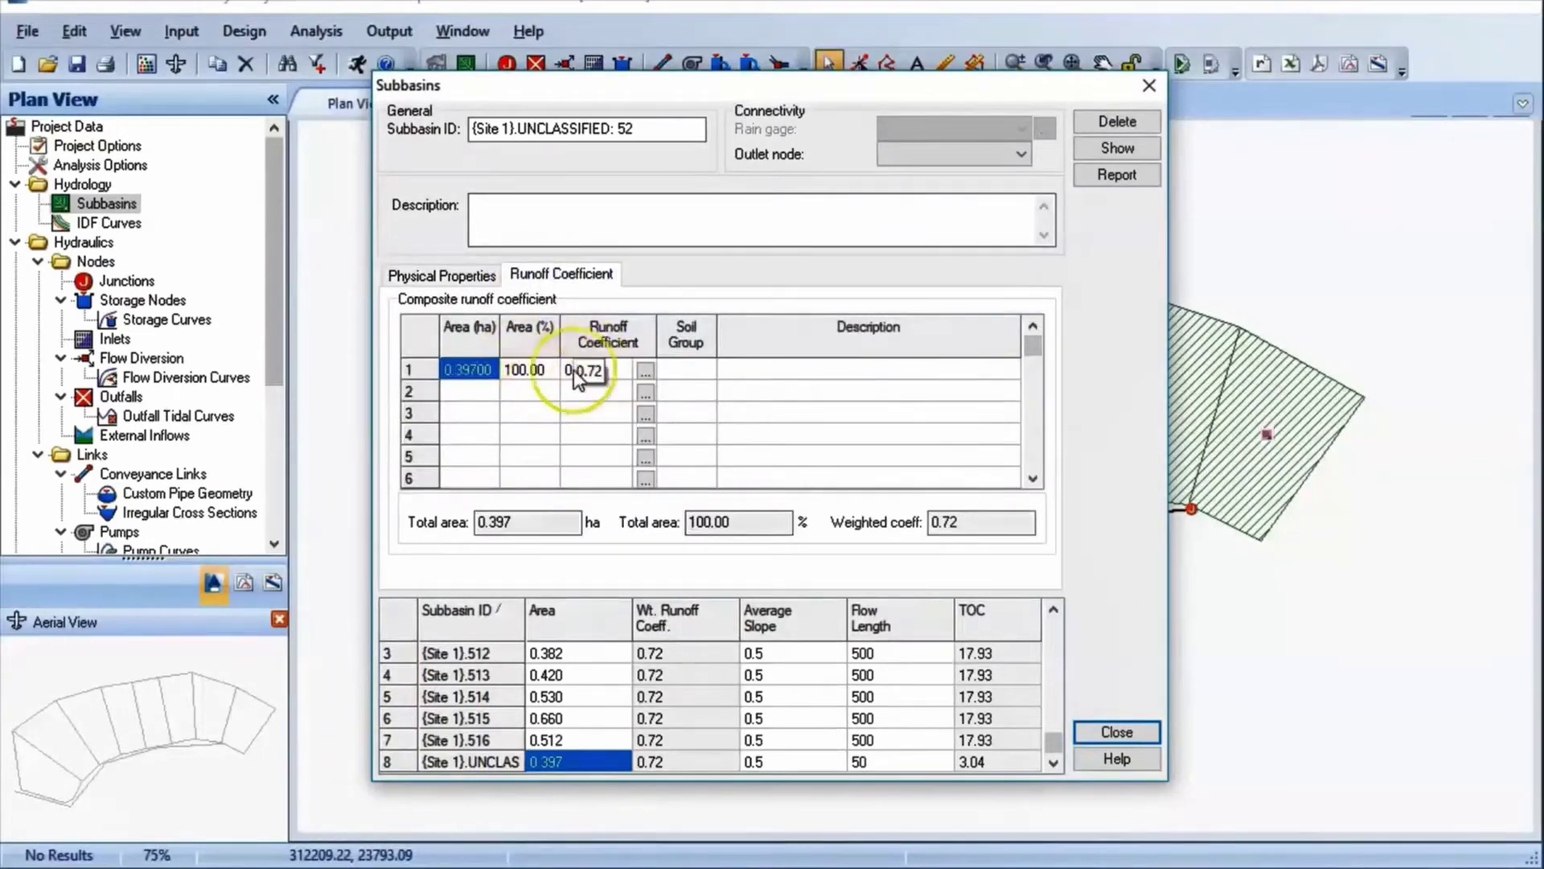
pyautogui.click(531, 375)
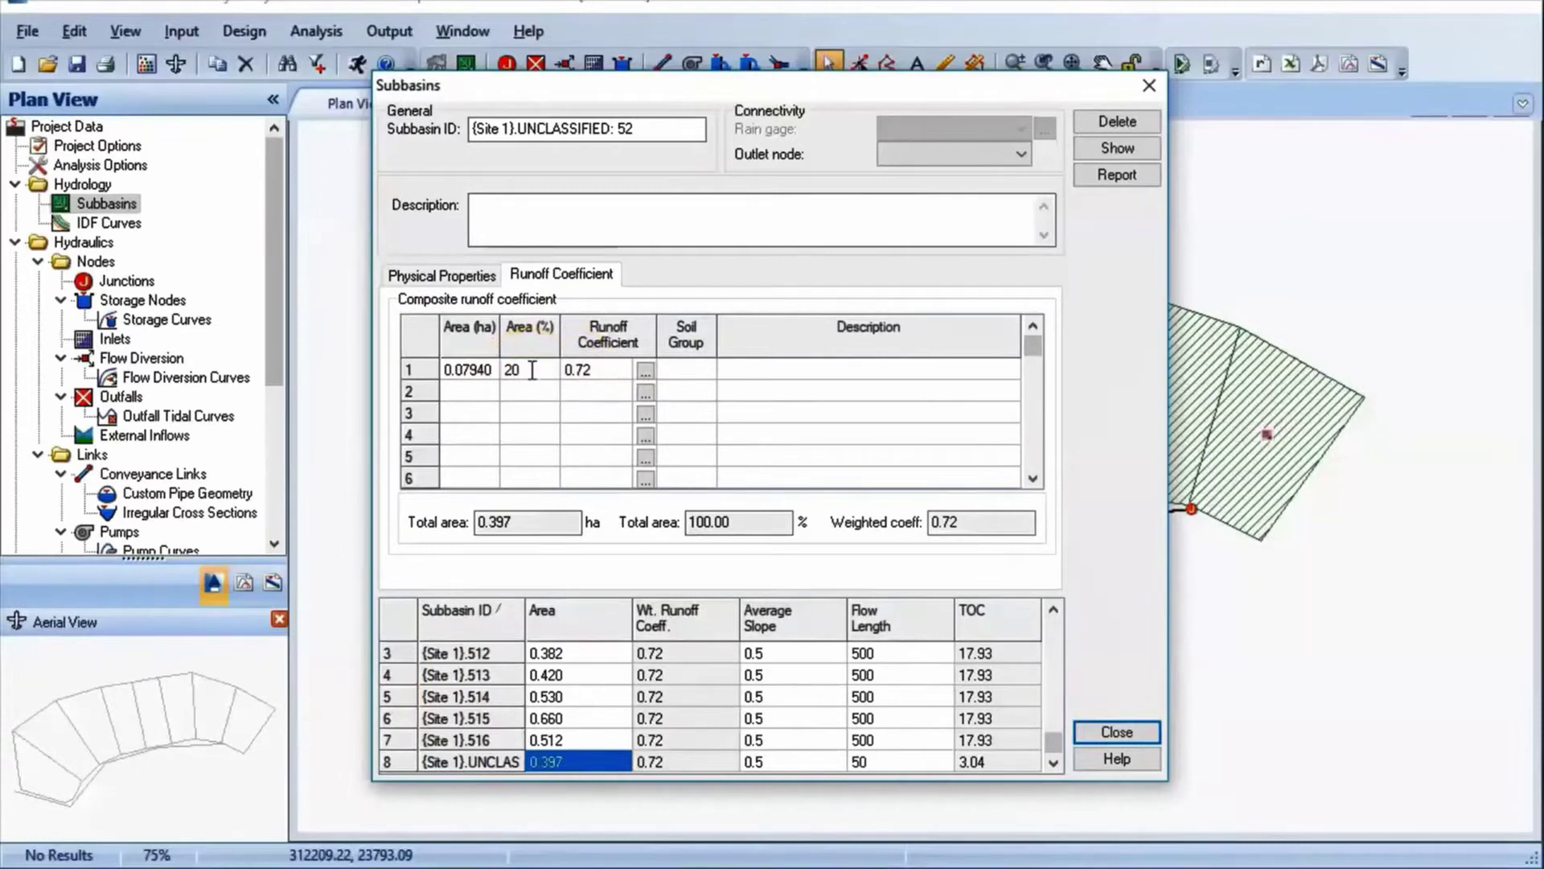
pyautogui.click(601, 371)
pyautogui.click(529, 391)
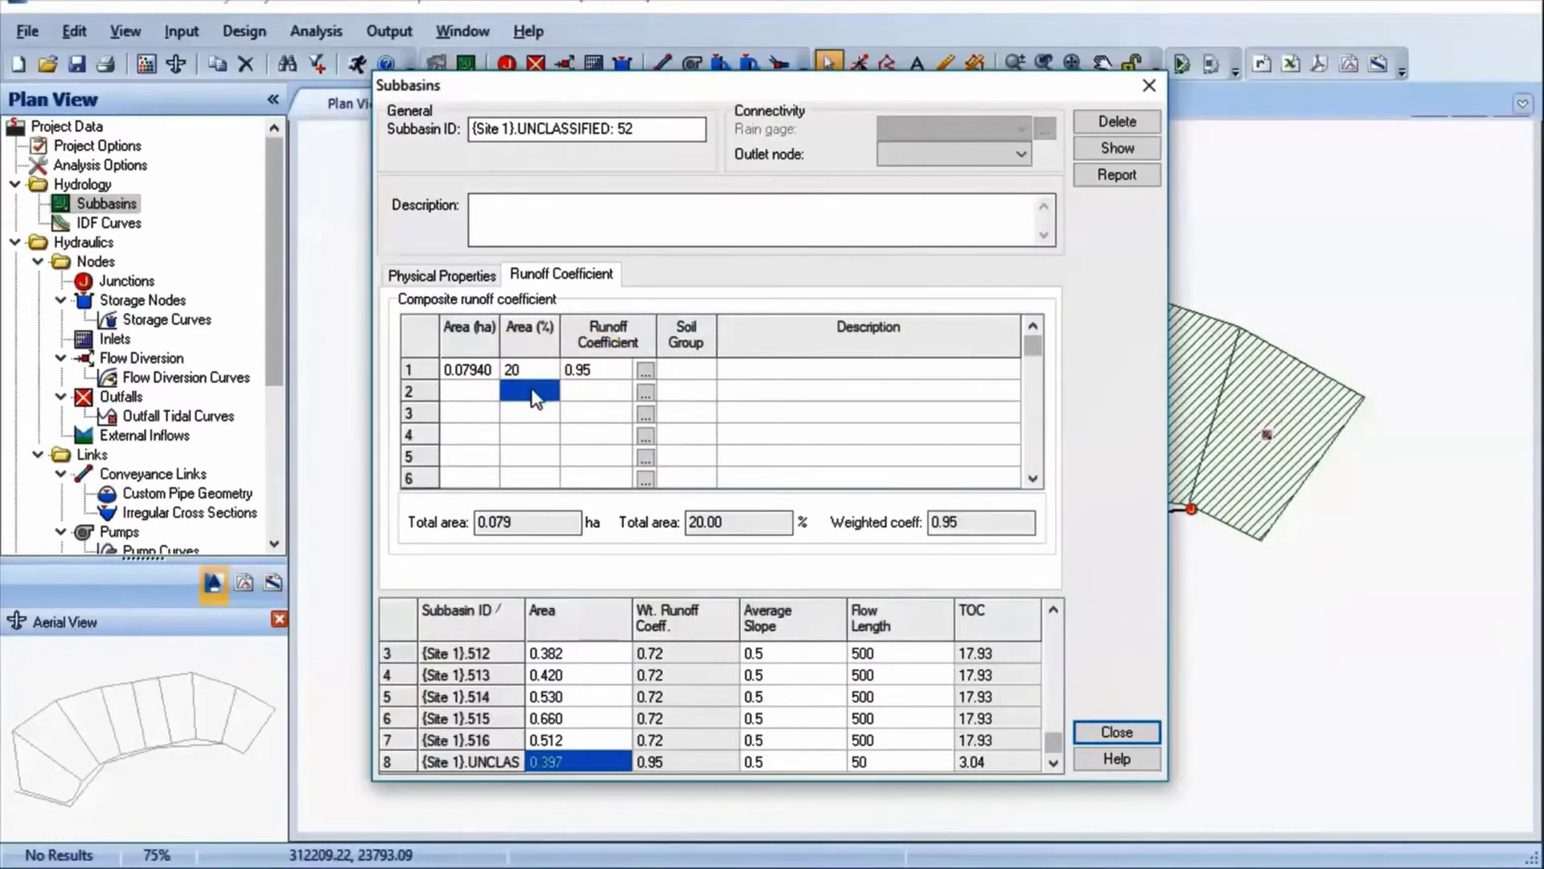
pyautogui.write('50')
pyautogui.click(588, 394)
pyautogui.click(521, 413)
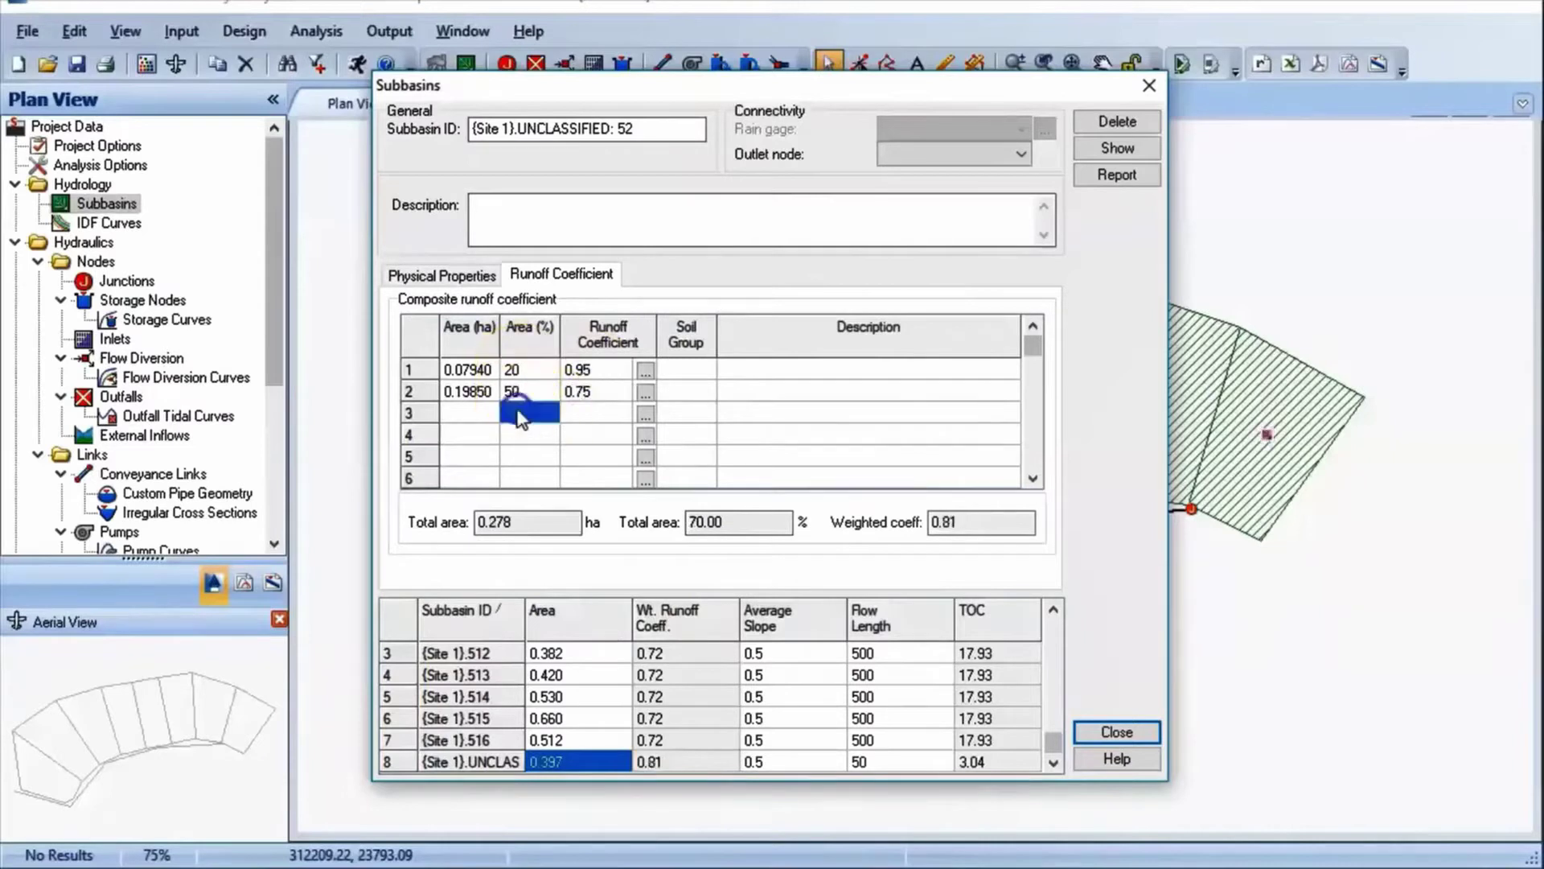
pyautogui.click(591, 413)
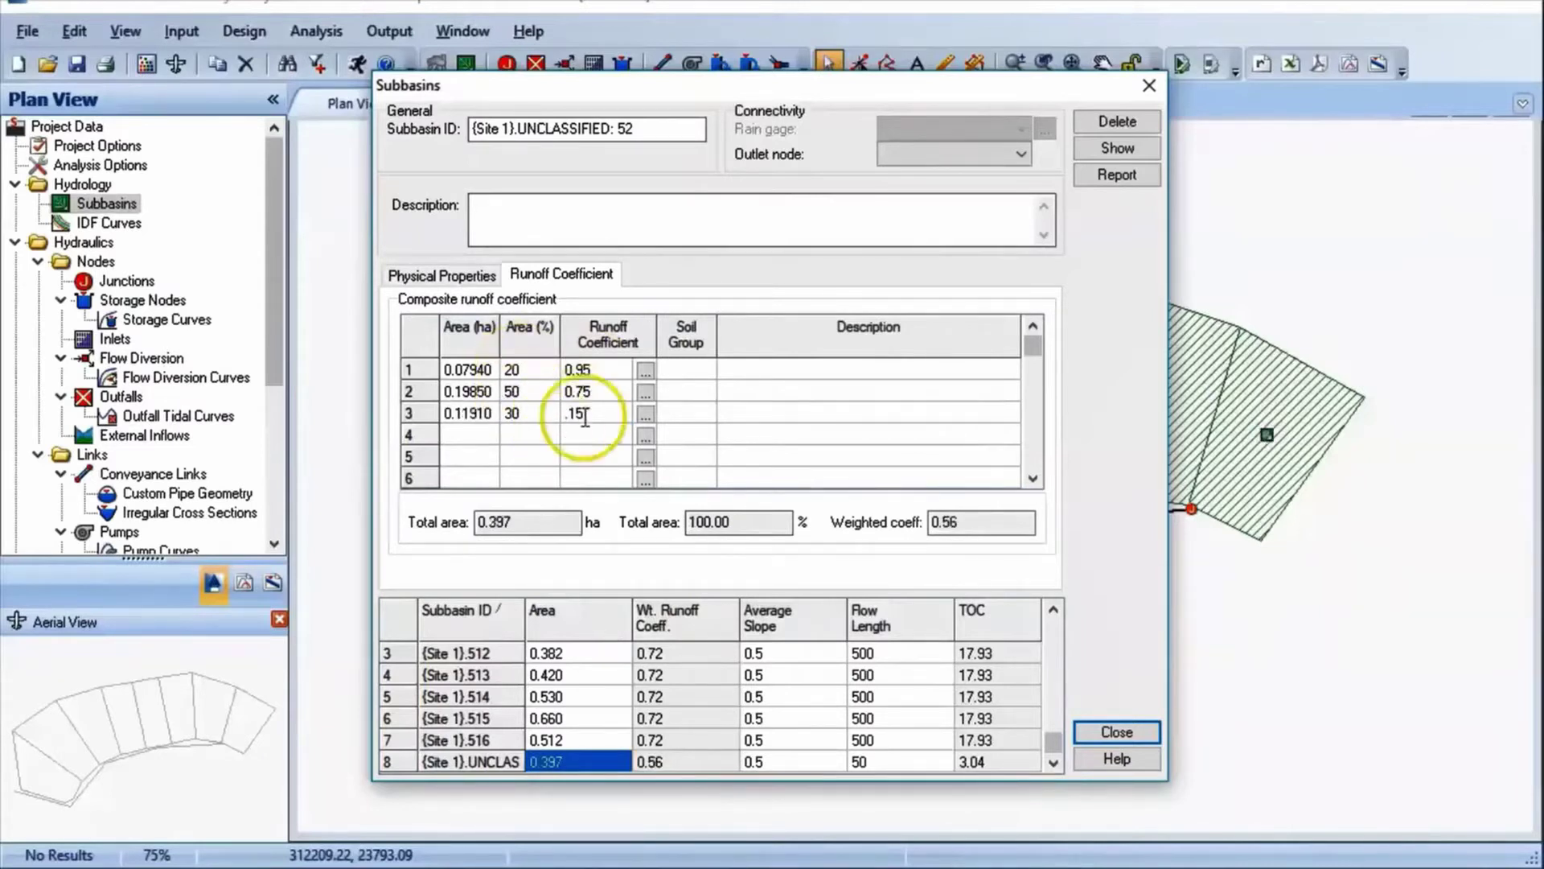
pyautogui.write('.15')
pyautogui.press('Return')
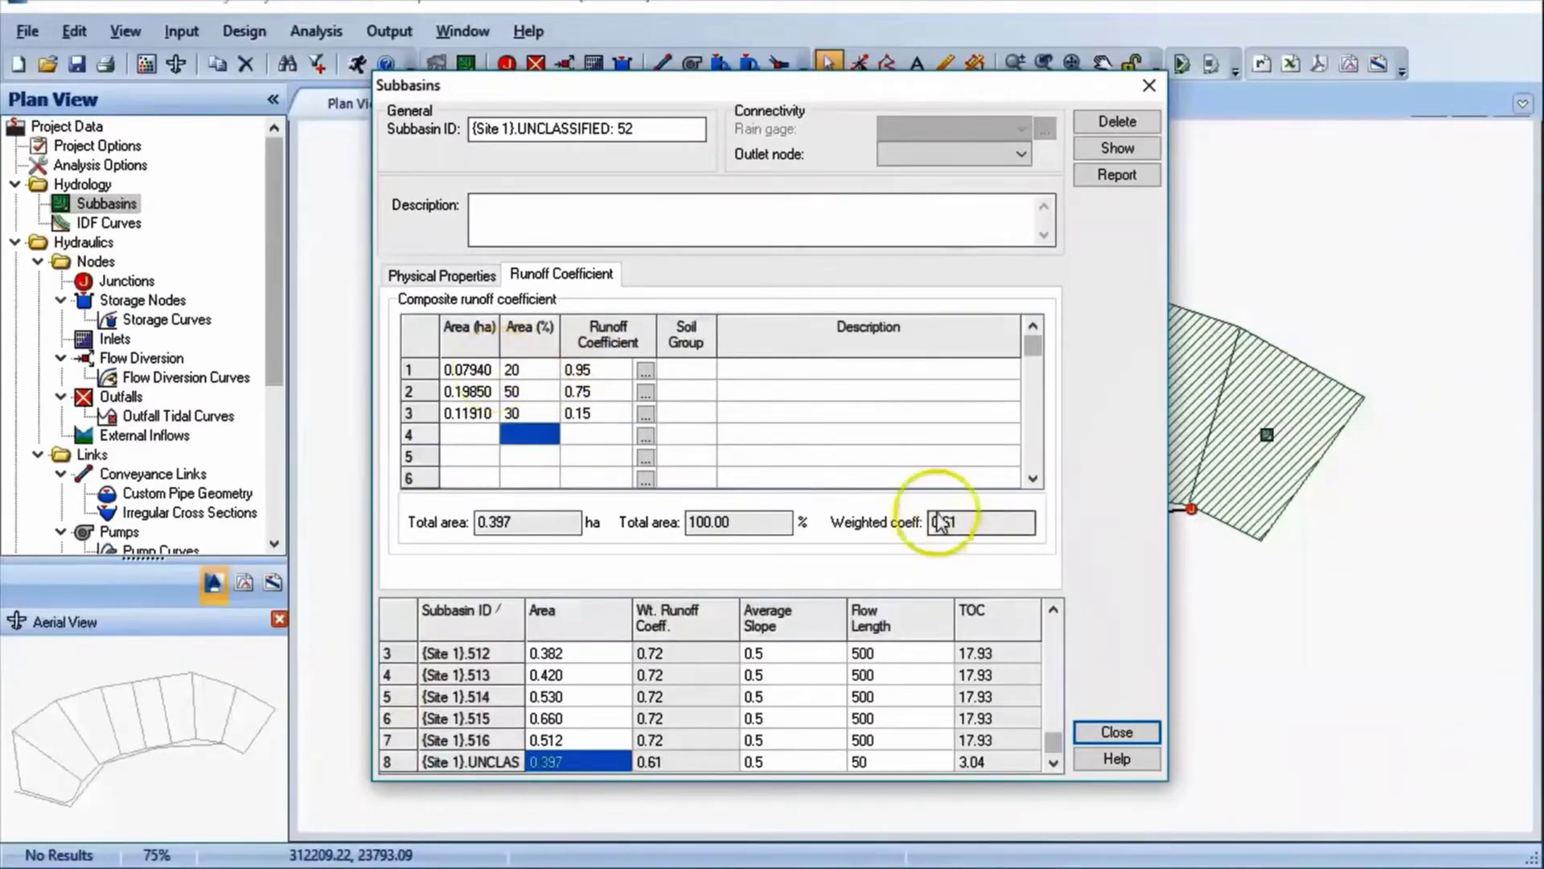
# Assign junction MH1 as the outlet node of subbasin {Site 1}.UNCLASSIFIED: 52, review its properties and close them
pyautogui.moveTo(812, 84); pyautogui.dragTo(761, 84)
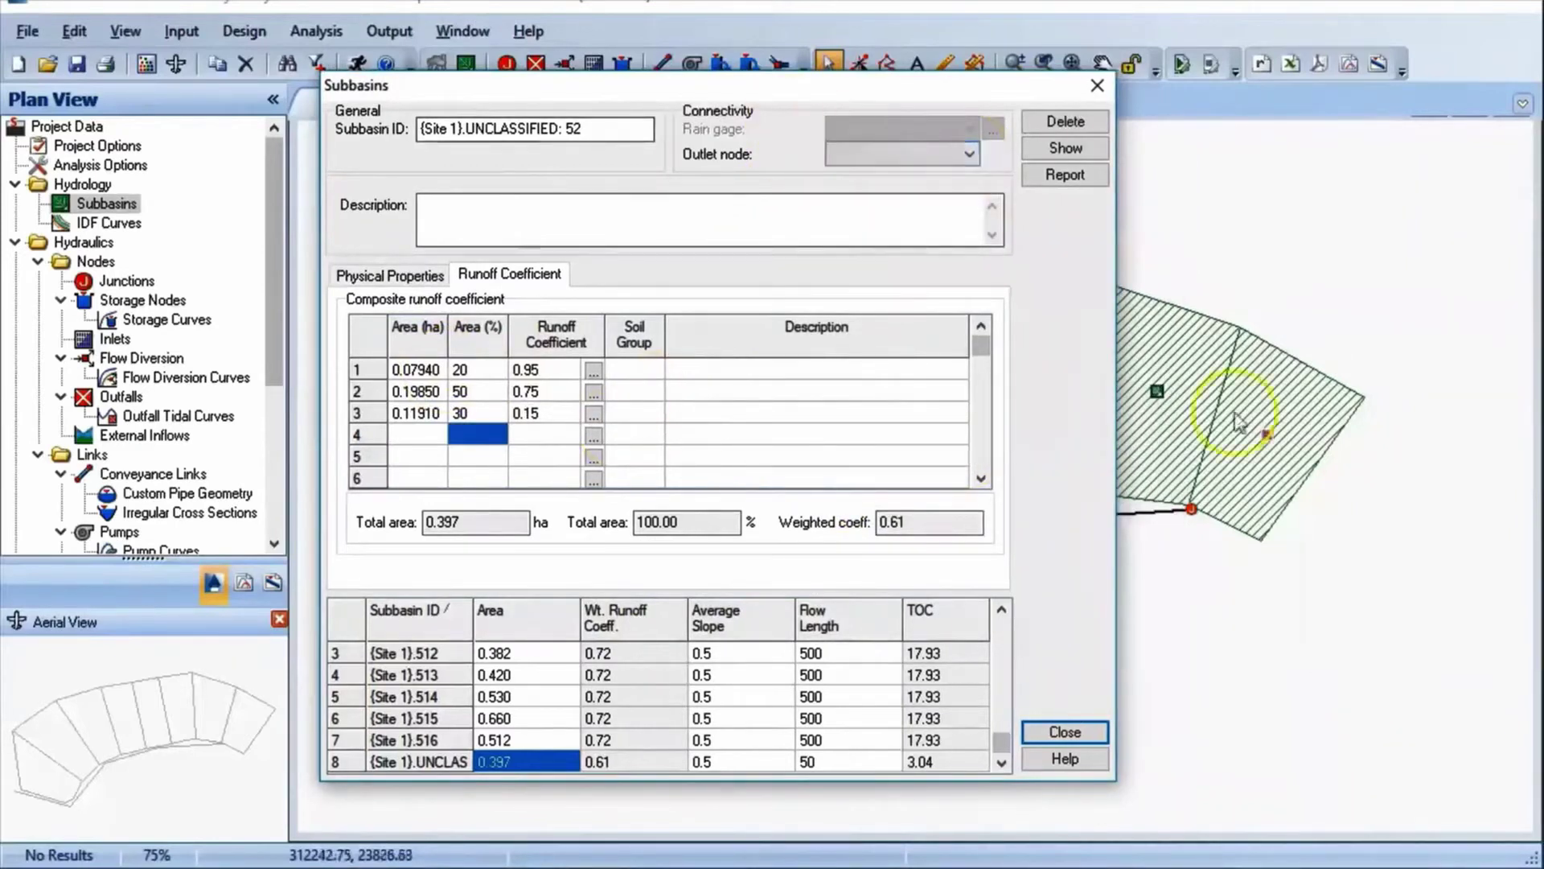
pyautogui.click(933, 156)
pyautogui.click(869, 176)
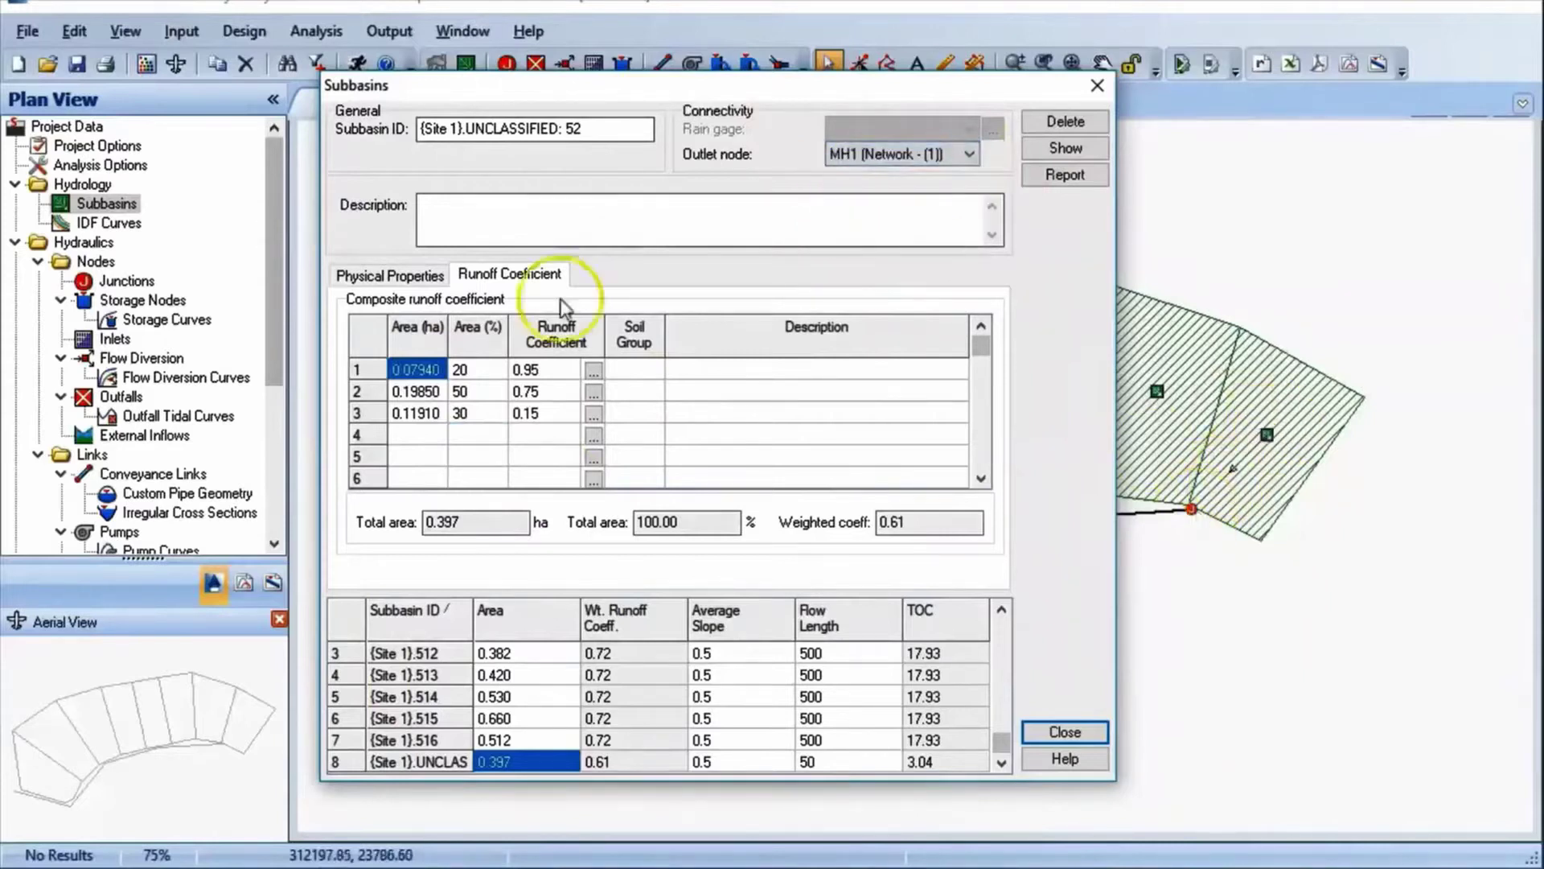
pyautogui.click(415, 275)
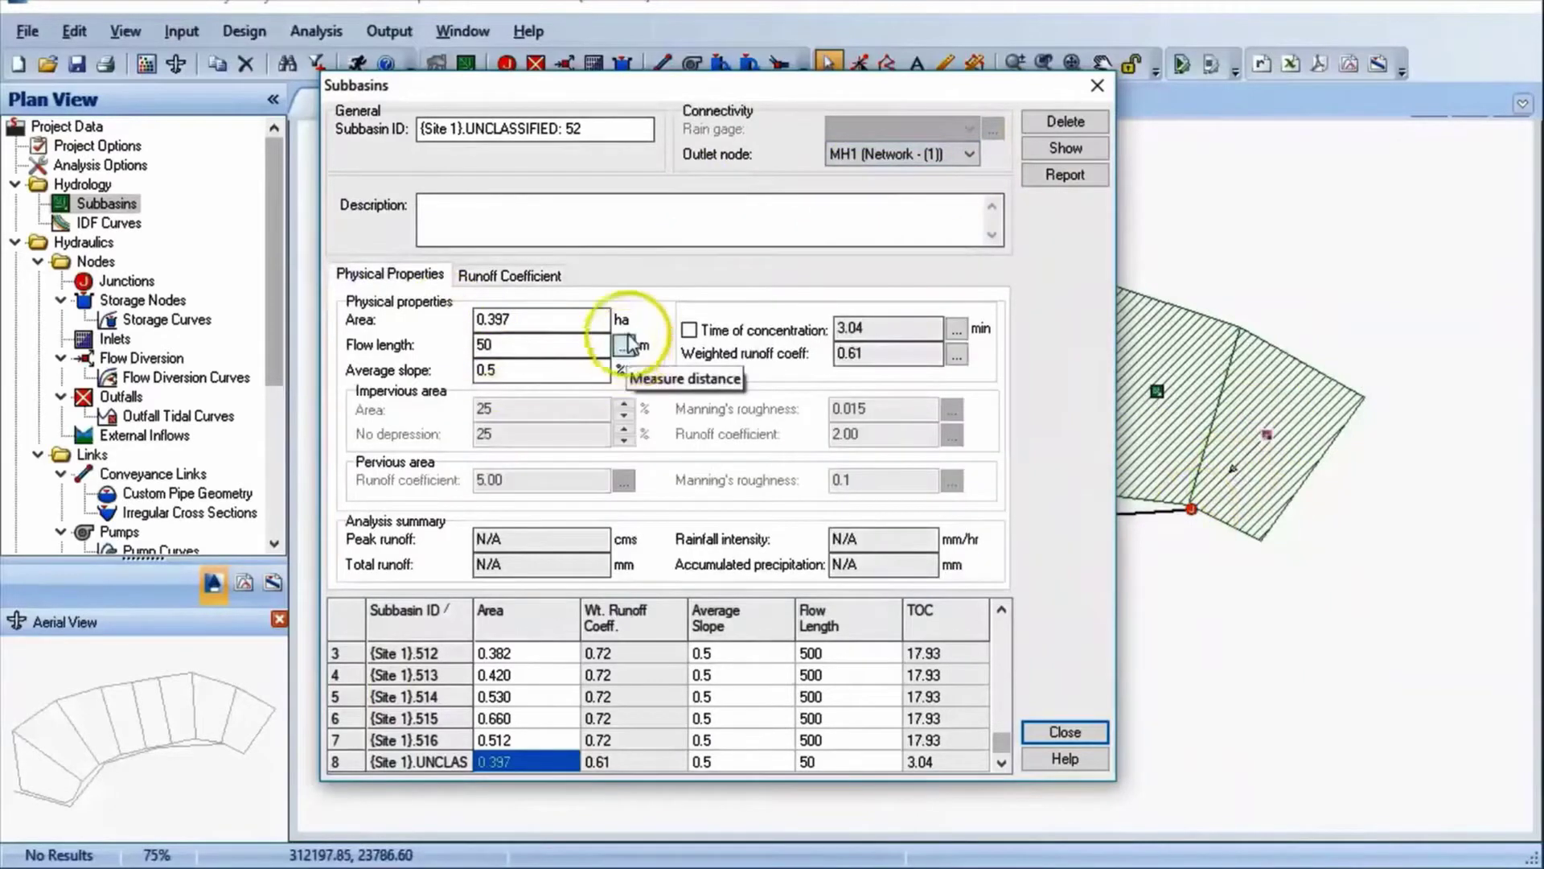
pyautogui.click(512, 275)
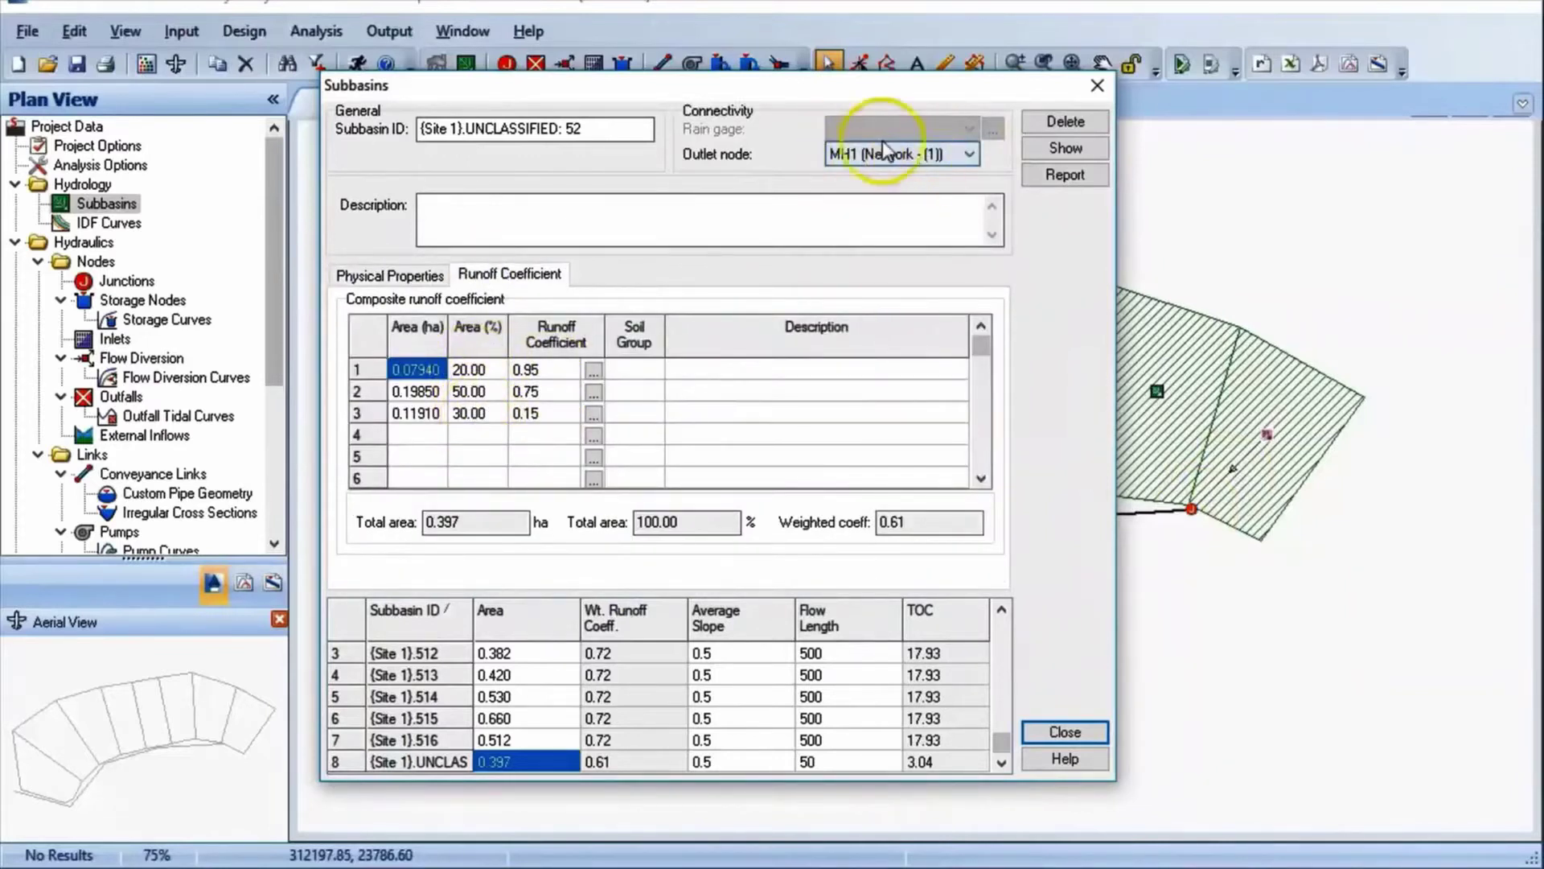
pyautogui.click(970, 154)
pyautogui.click(877, 101)
pyautogui.click(1063, 732)
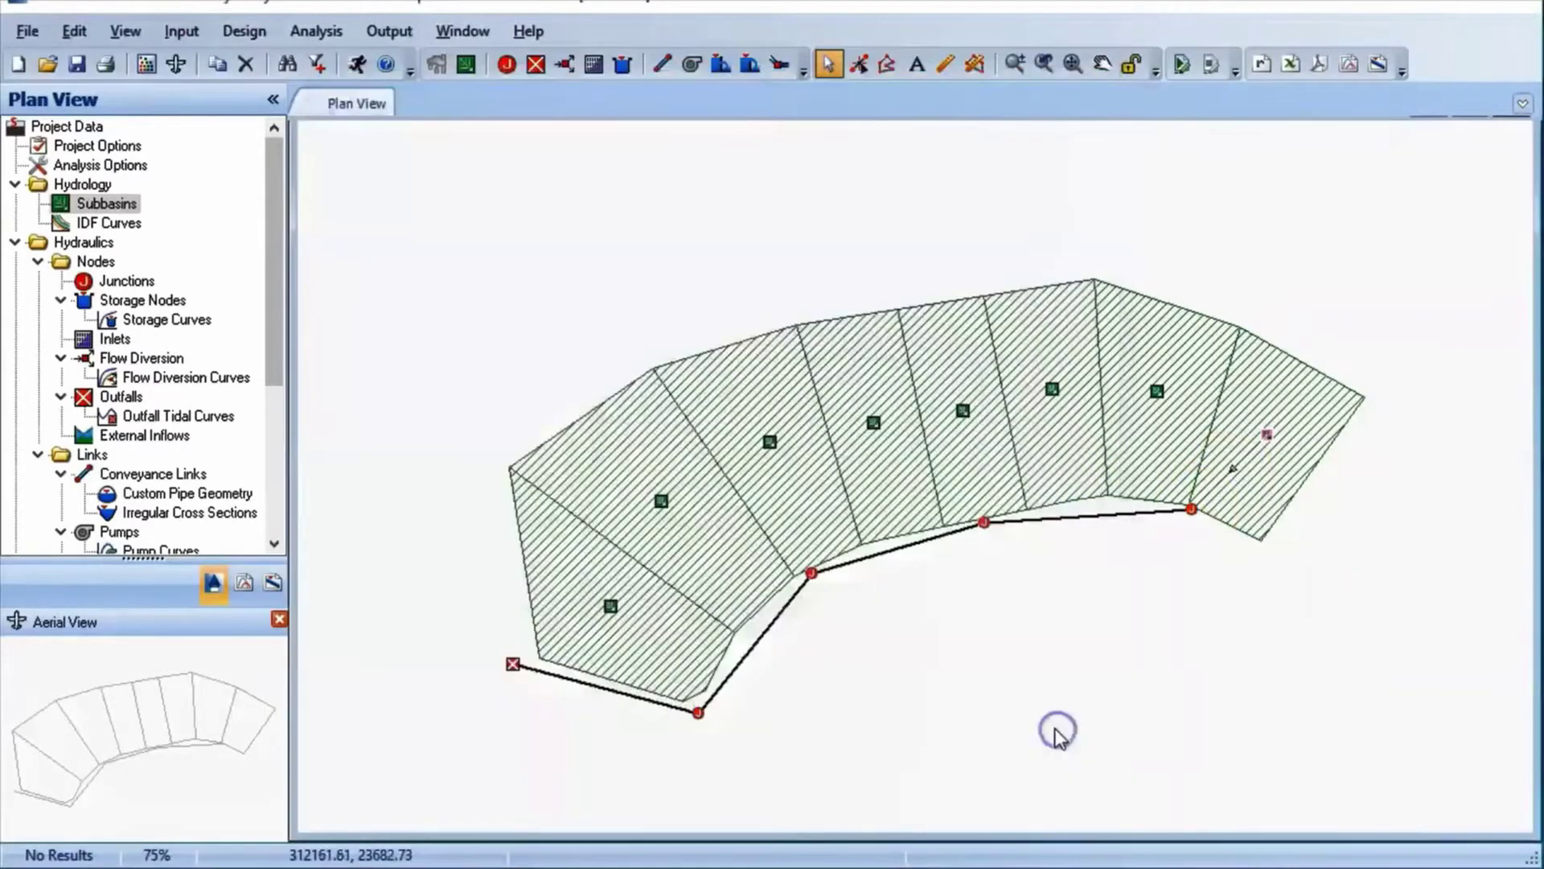
# Set the flow length of the neighbouring subbasin {Site 1}.510 to 50 m and check its runoff coefficient table
pyautogui.scroll(3, 1267, 492)
pyautogui.doubleClick(958, 338)
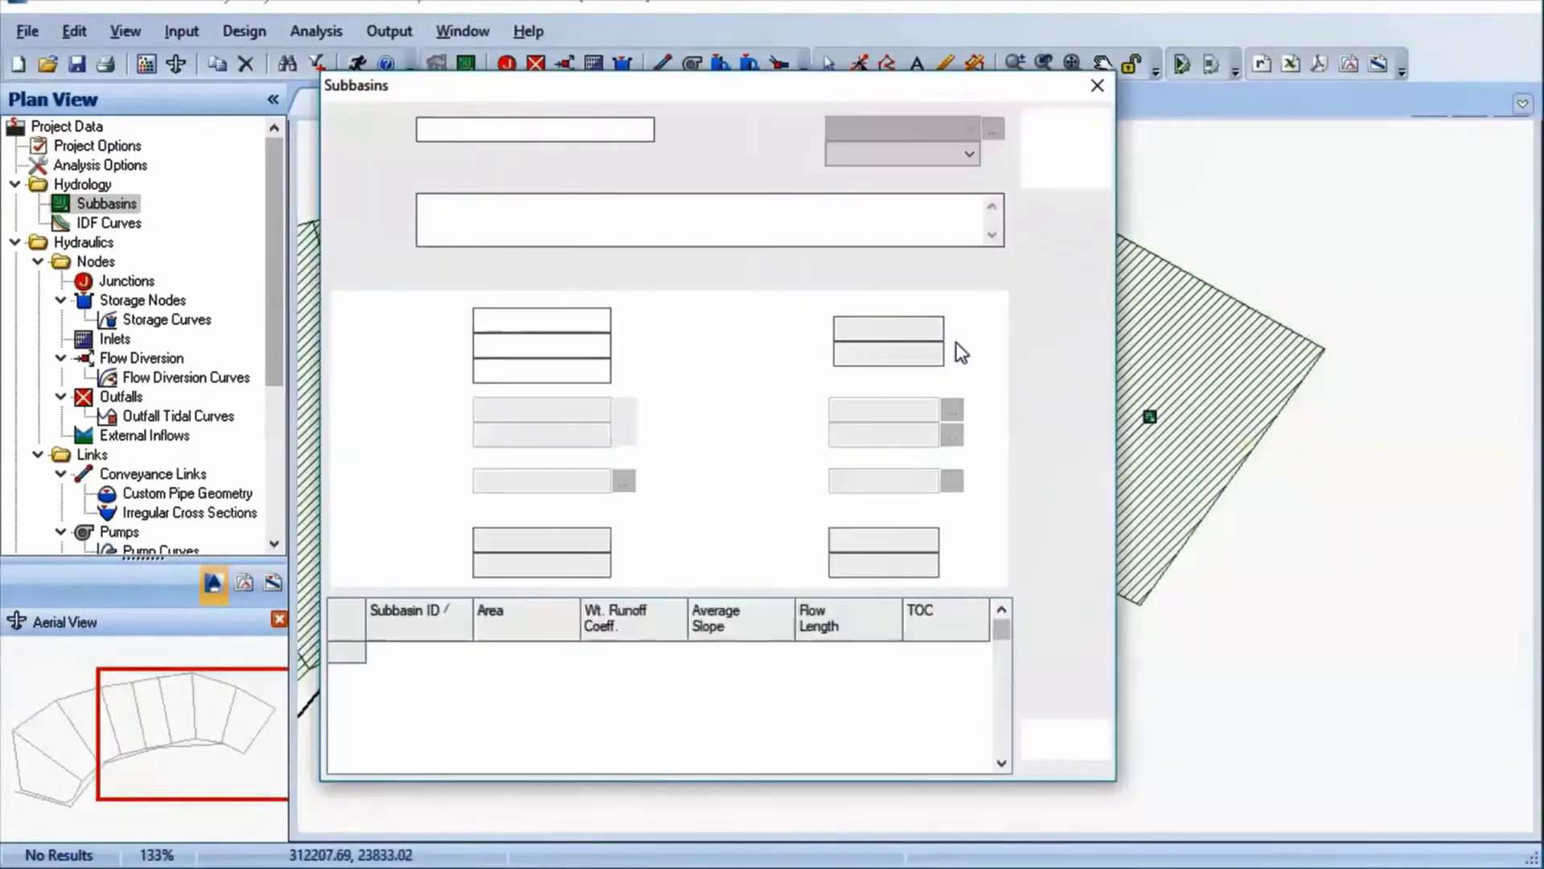
pyautogui.click(512, 278)
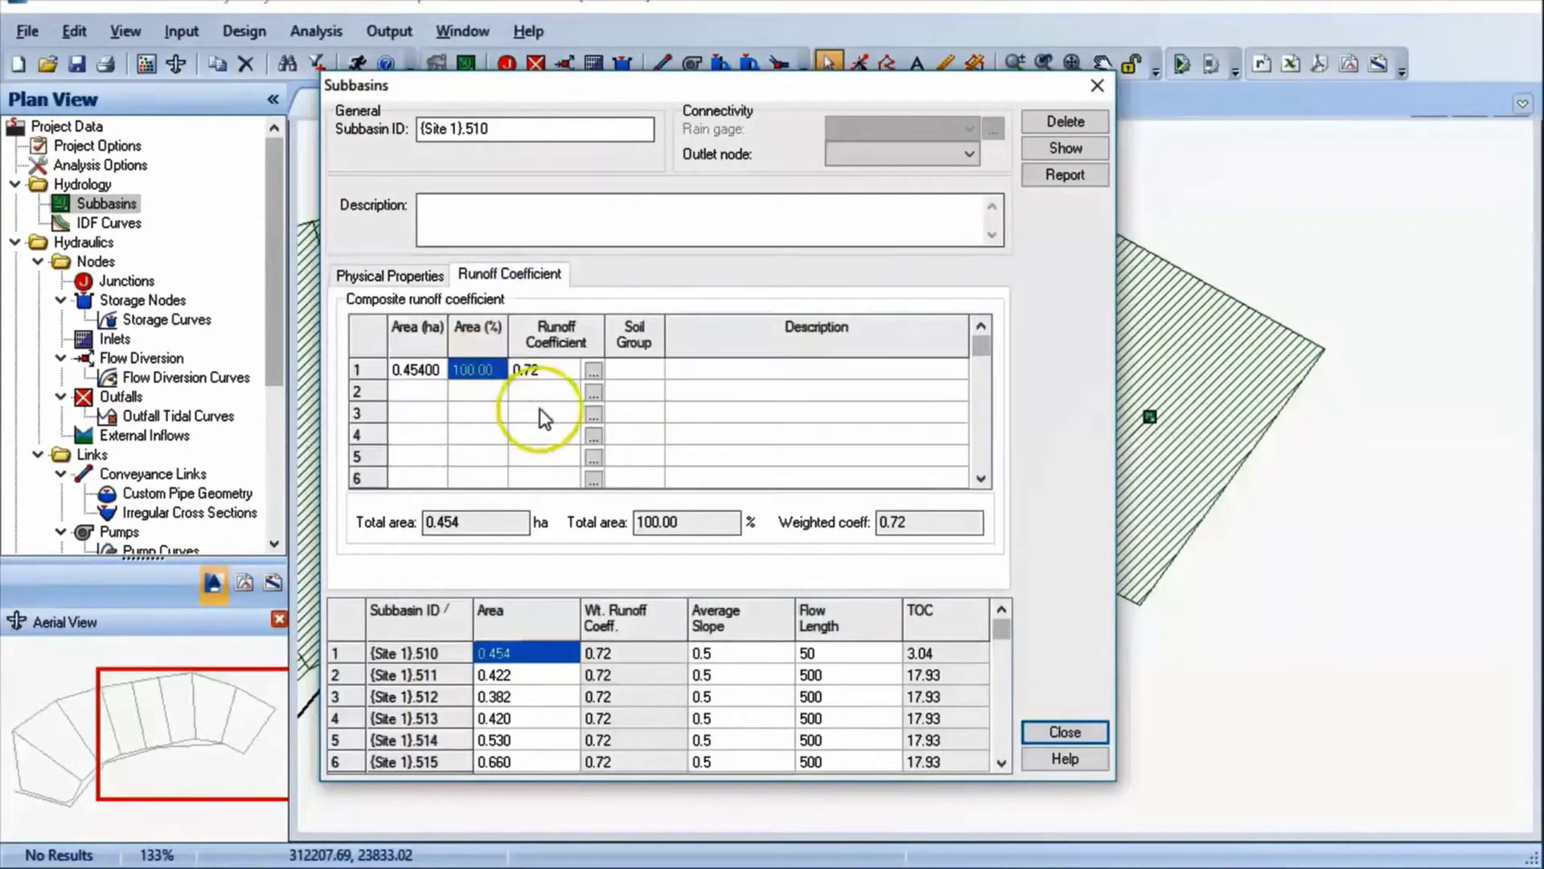
pyautogui.click(1063, 732)
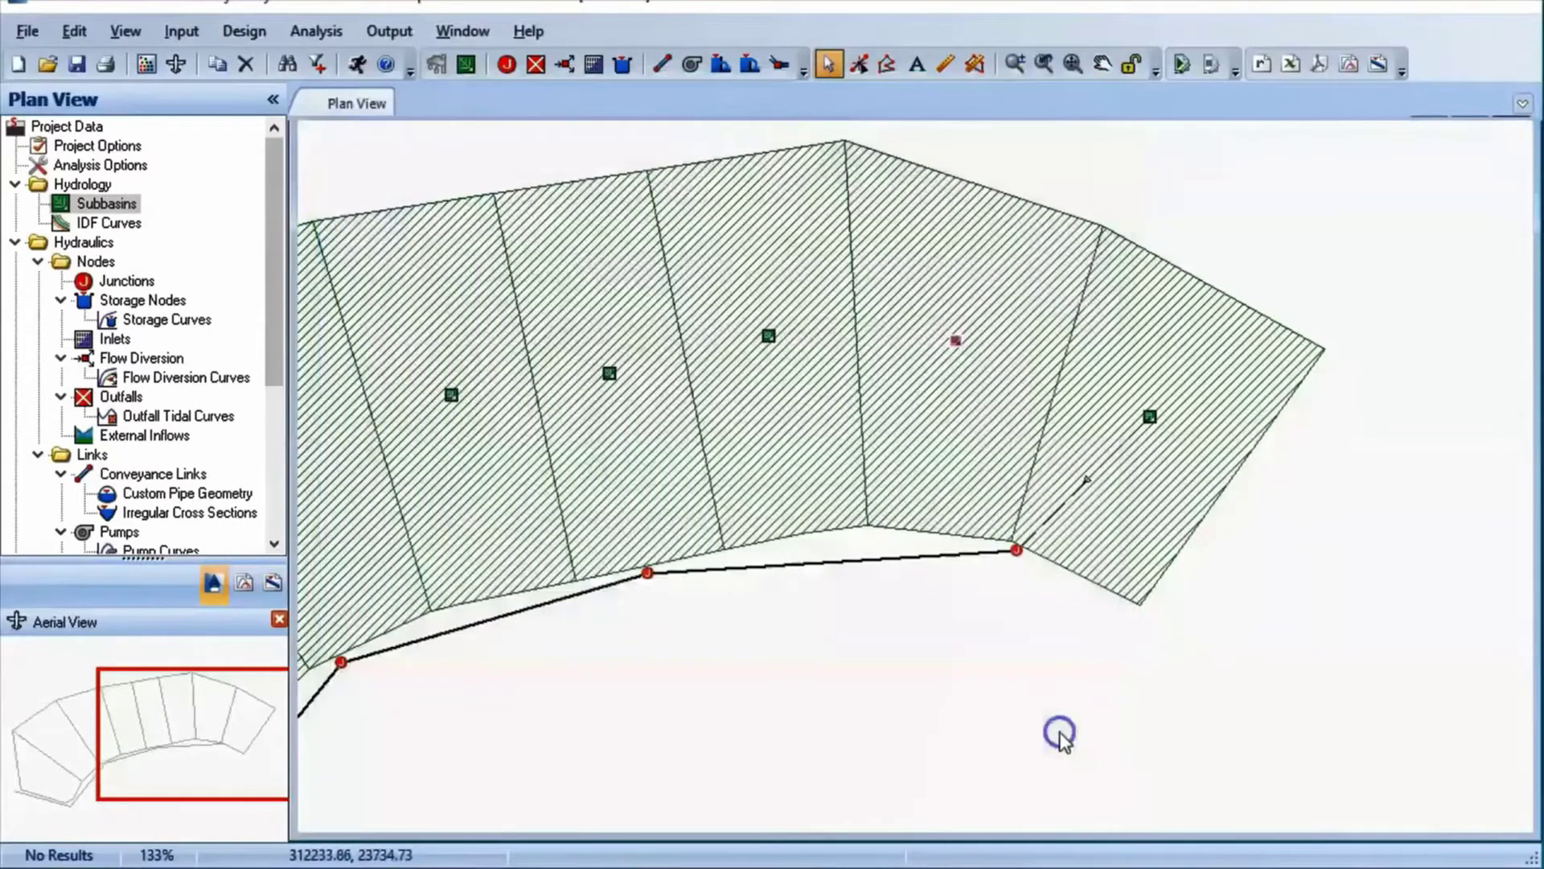
# Copy the three rows of area percentages and runoff coefficients from the easternmost subbasin
pyautogui.doubleClick(1150, 417)
pyautogui.click(510, 274)
pyautogui.moveTo(462, 369); pyautogui.dragTo(555, 413)
pyautogui.rightClick(475, 376)
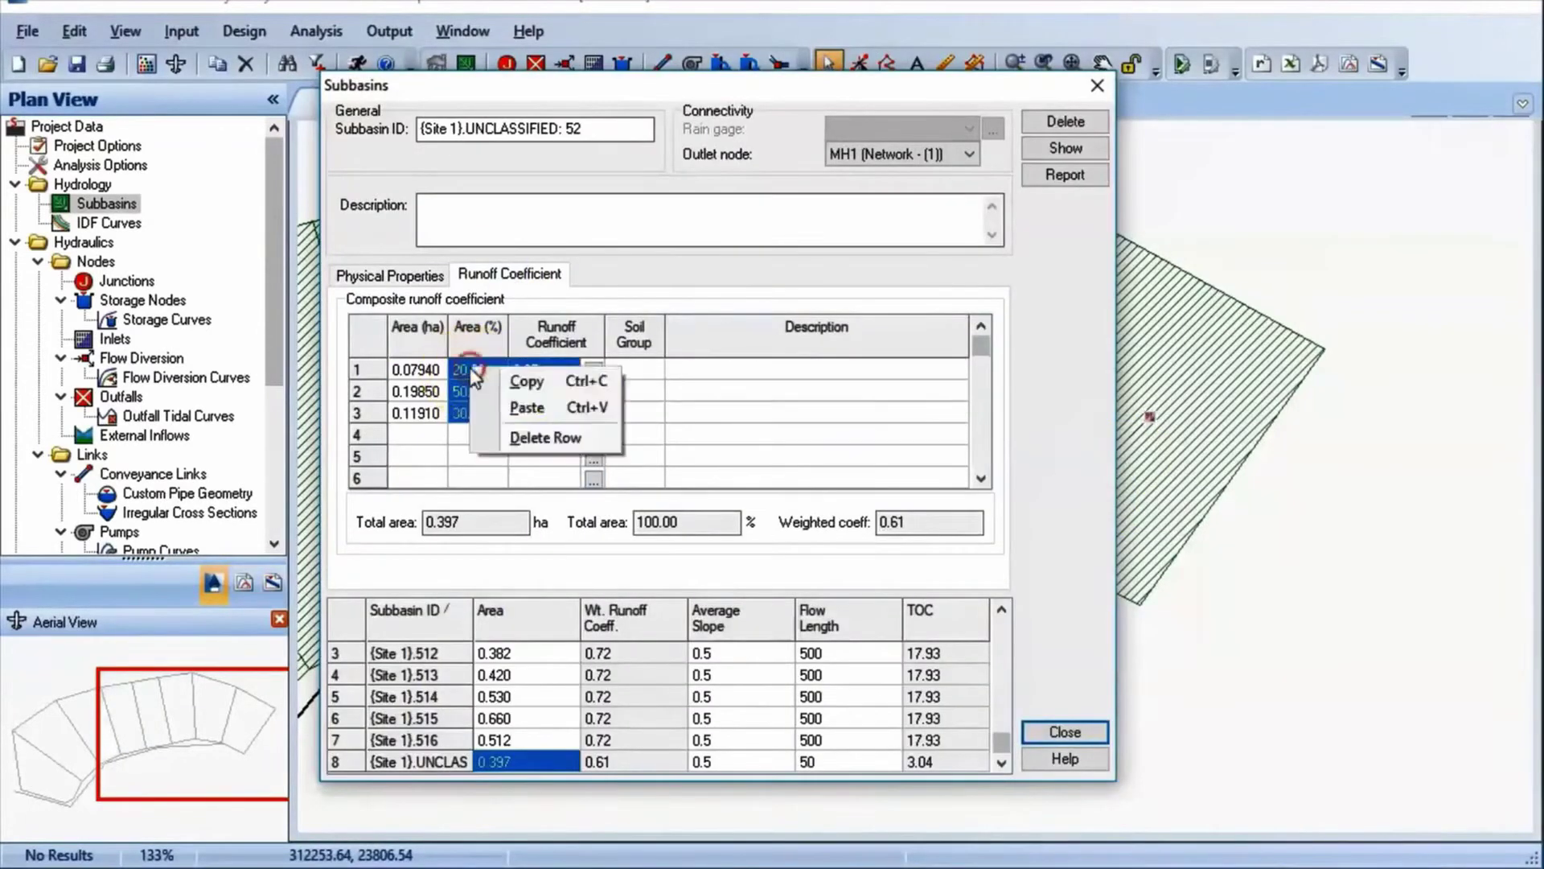
pyautogui.click(527, 381)
pyautogui.click(1040, 733)
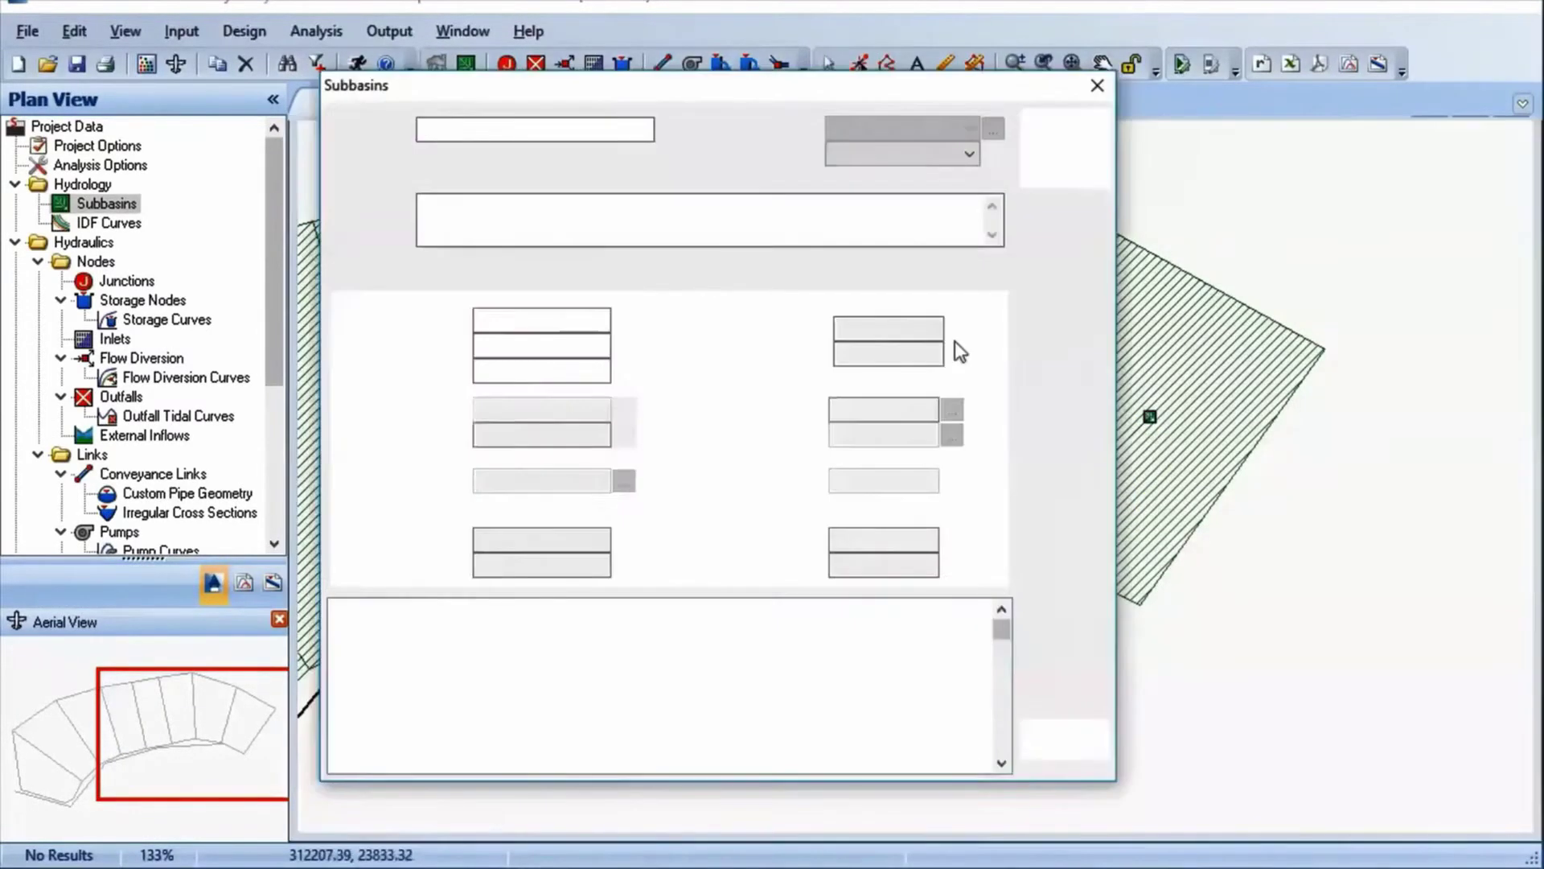
# Paste the copied runoff coefficient rows into subbasin {Site 1}.510 and re-enter 50% and 30% for rows 2 and 3
pyautogui.rightClick(503, 364)
pyautogui.click(539, 411)
pyautogui.click(418, 417)
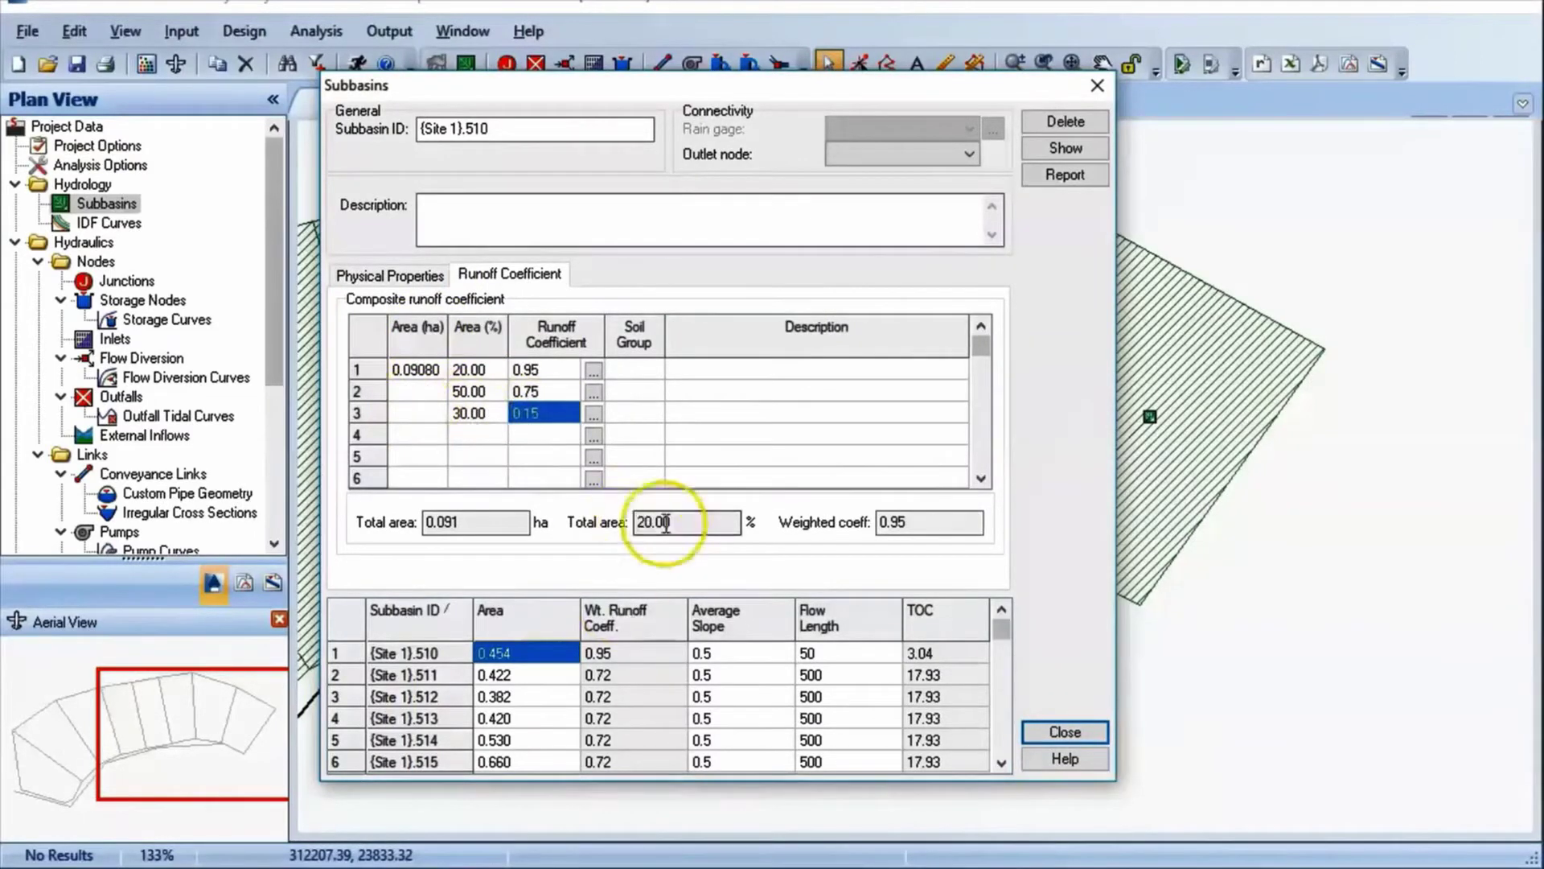
pyautogui.click(466, 392)
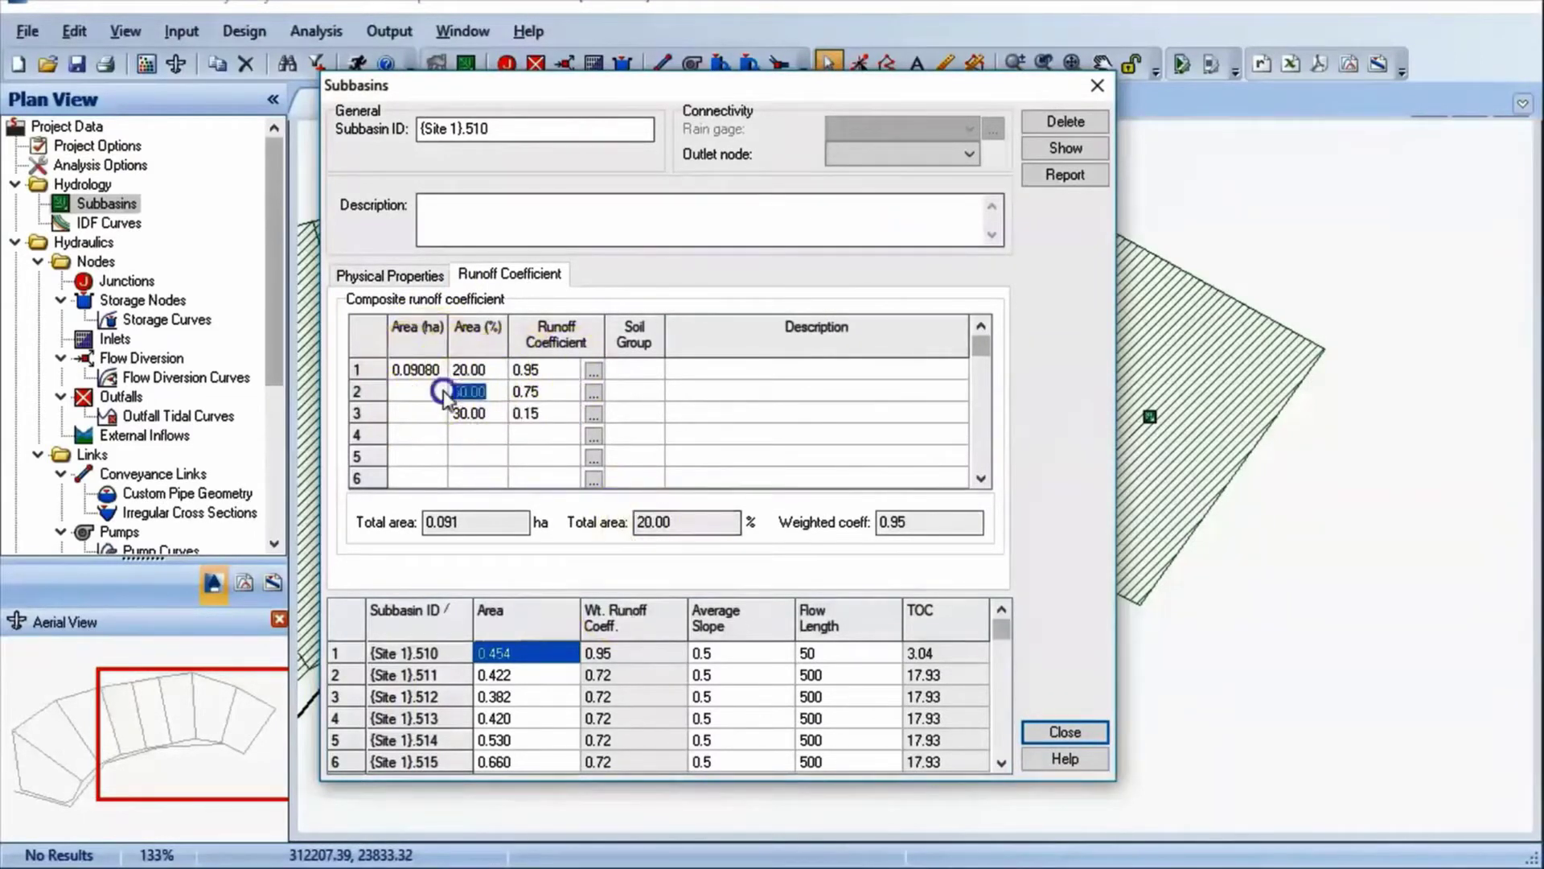
pyautogui.click(531, 410)
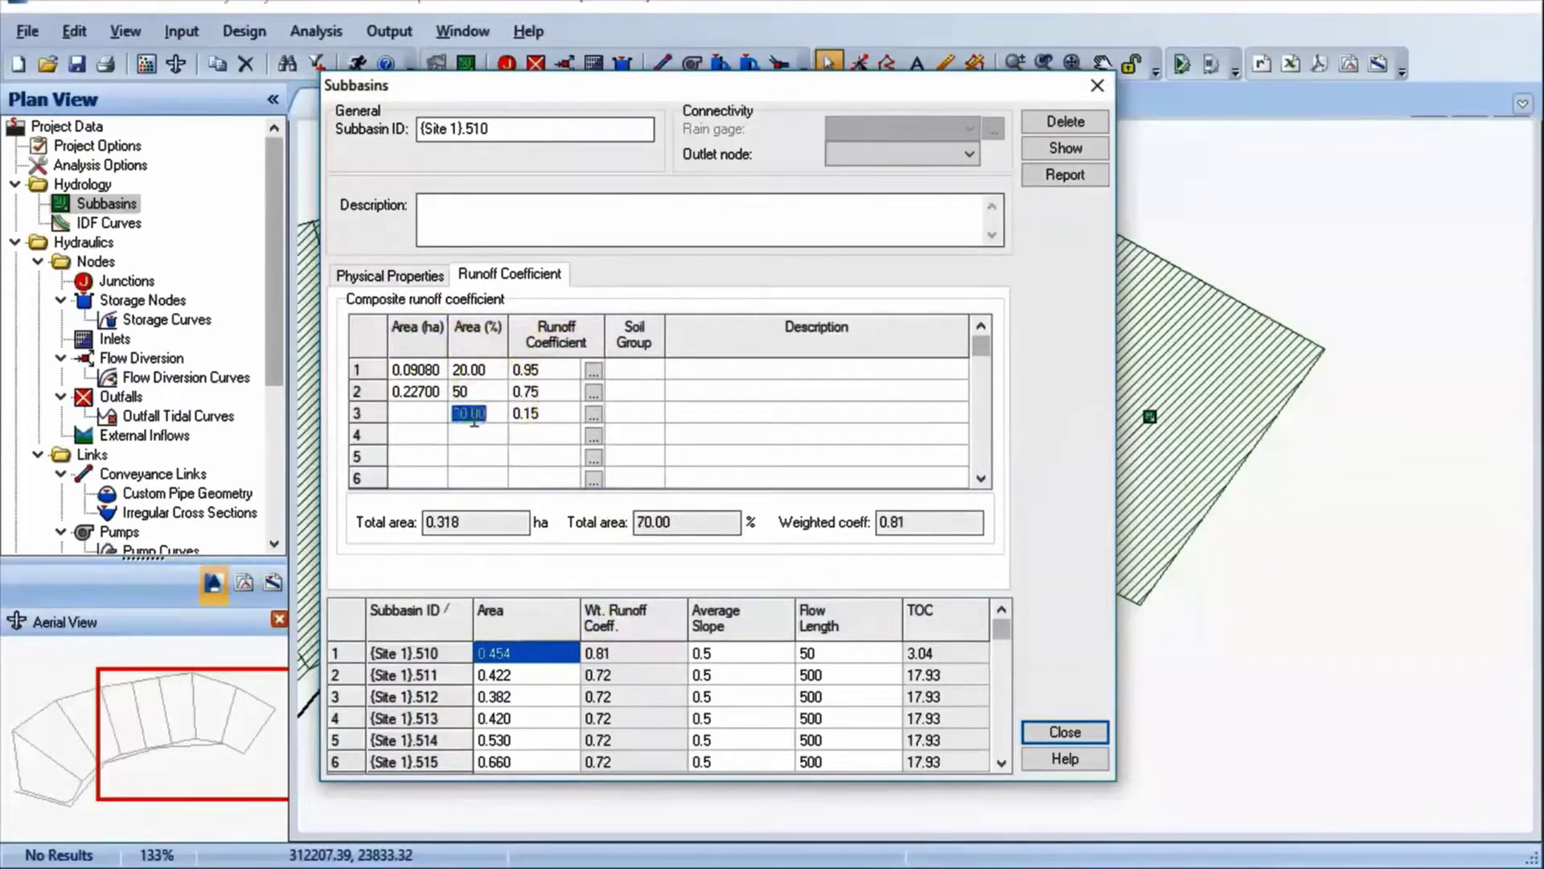
pyautogui.click(535, 414)
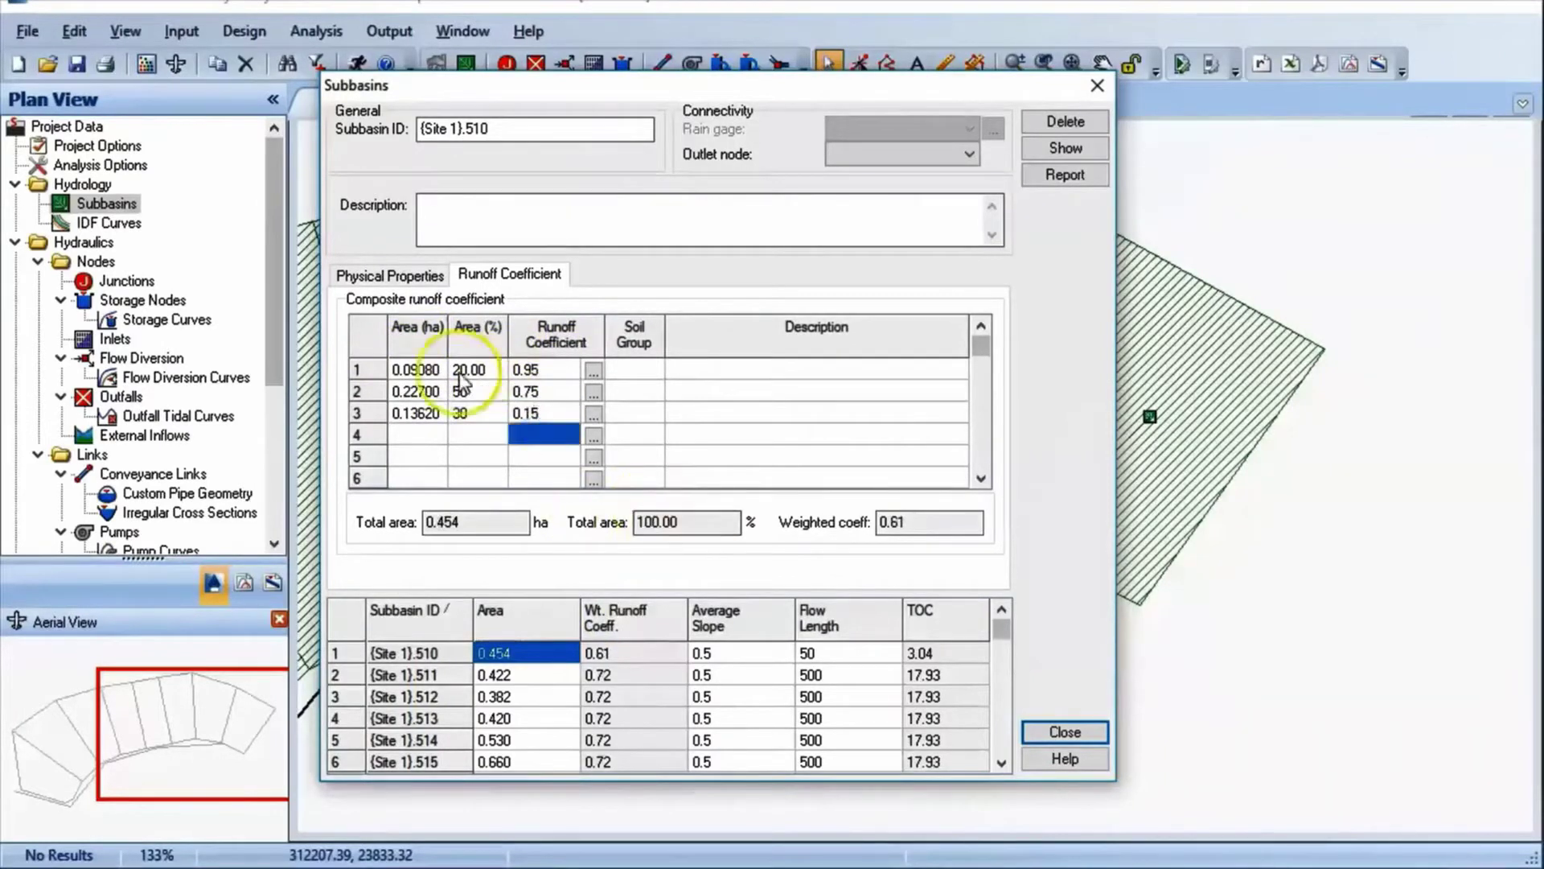
# Assign junction MH1 as the outlet node of subbasin {Site 1}.510 and close its properties
pyautogui.click(970, 154)
pyautogui.click(905, 177)
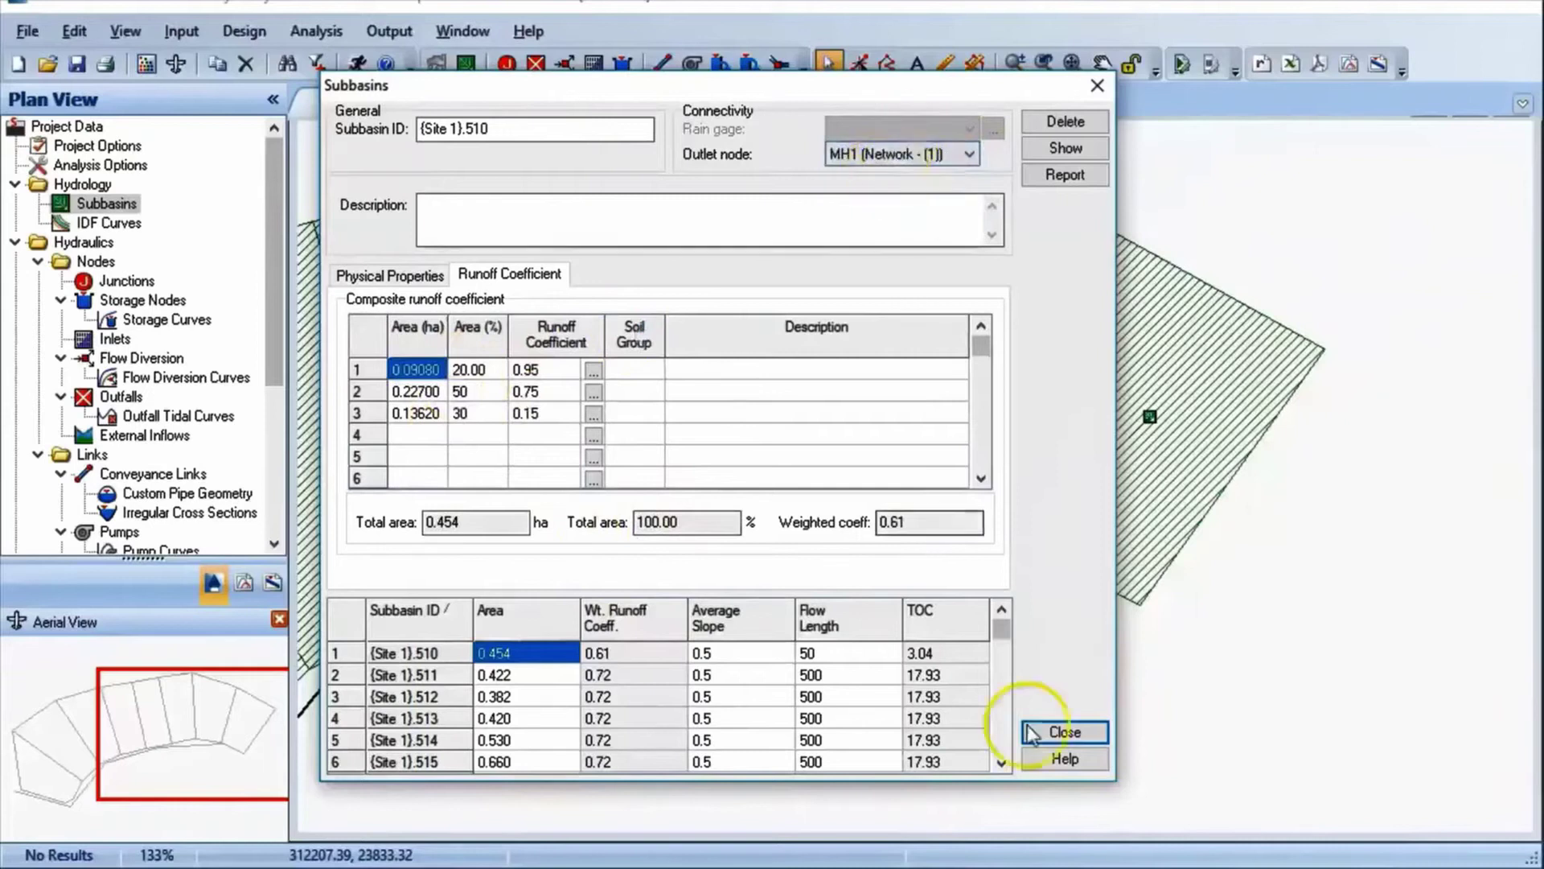
pyautogui.click(1061, 732)
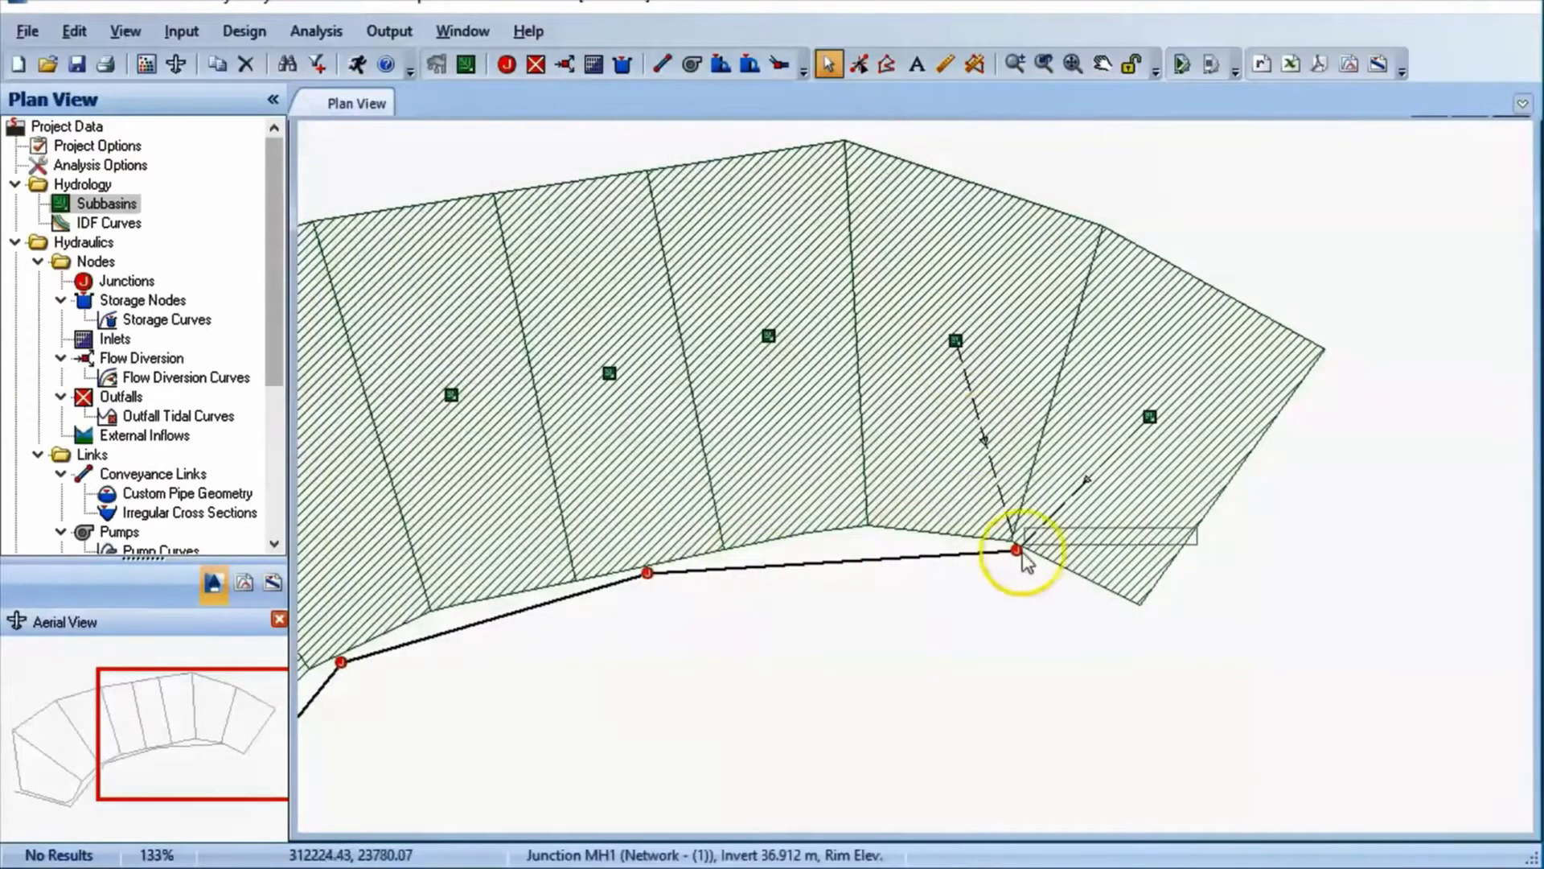
pyautogui.click(909, 555)
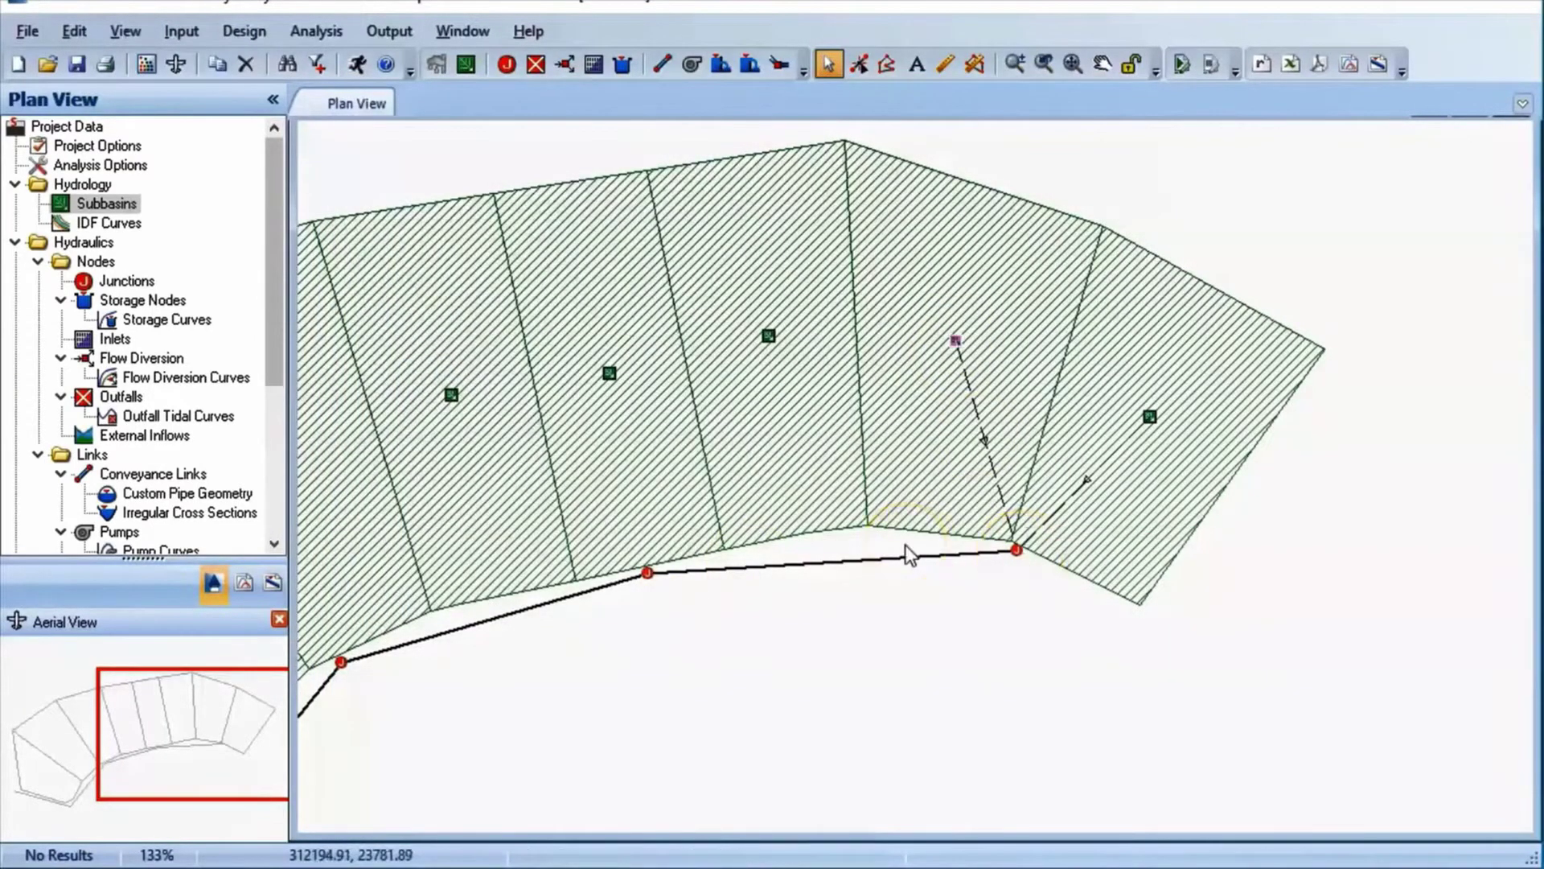
# Set the flow length of subbasin {Site 1}.511 to 50 m
pyautogui.click(983, 535)
pyautogui.doubleClick(765, 406)
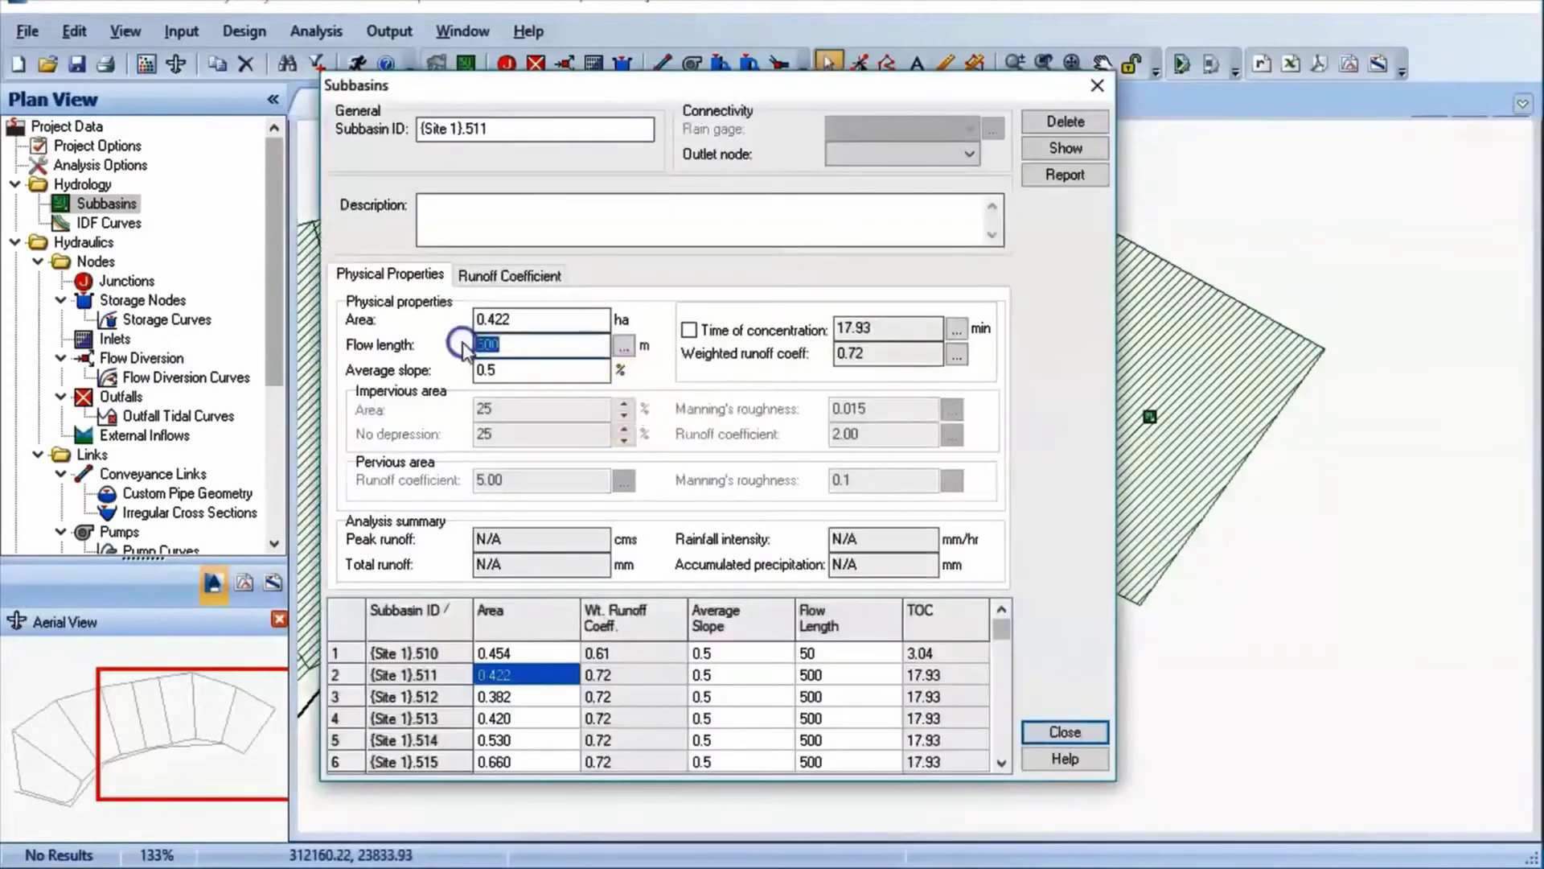
pyautogui.click(500, 352)
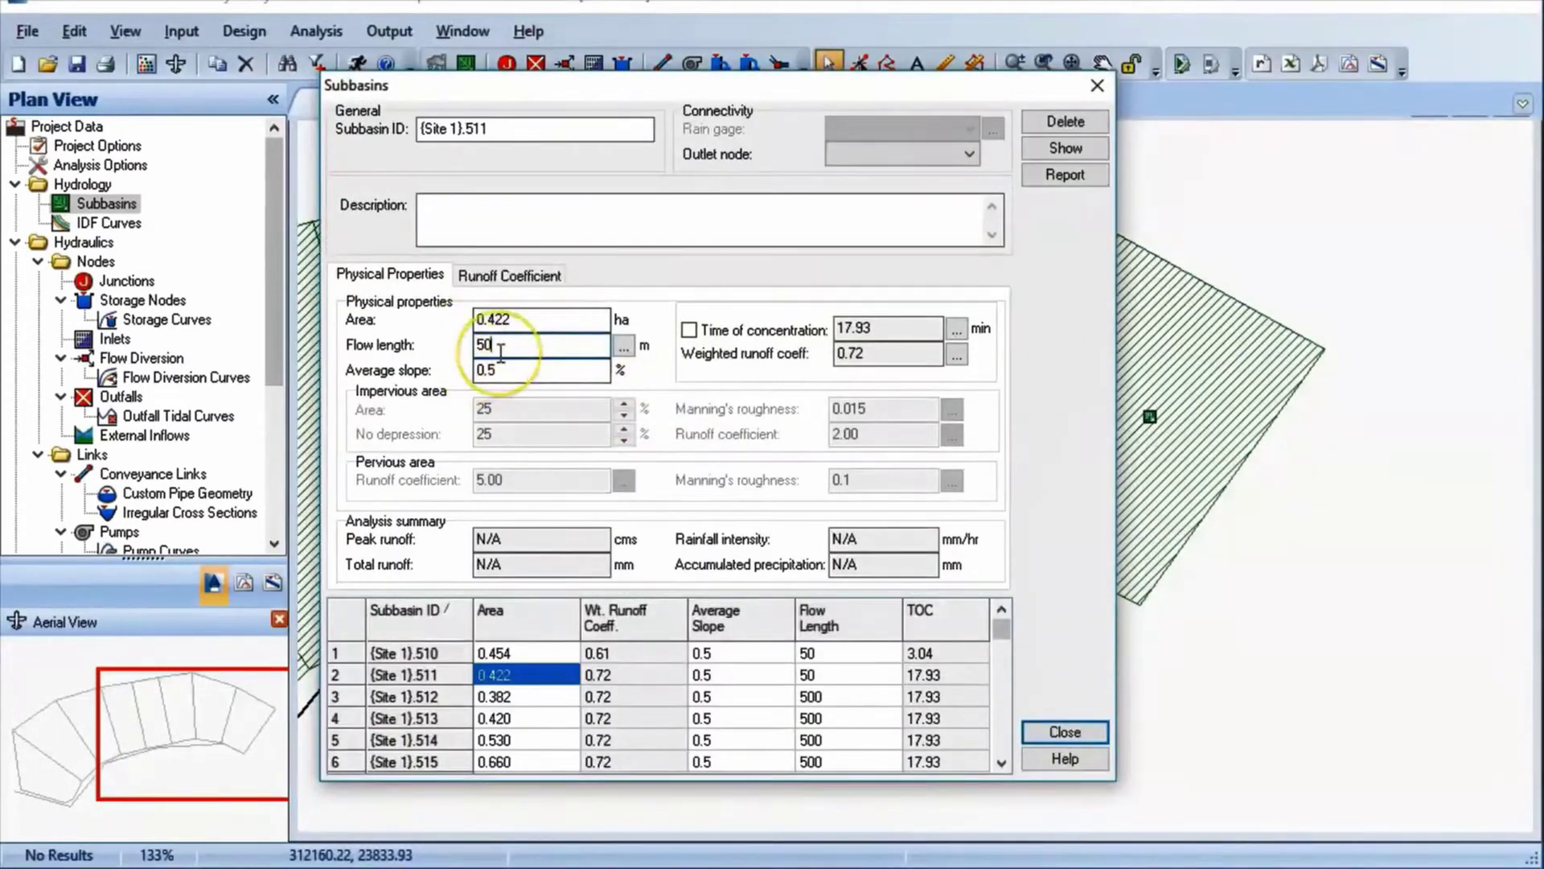
# Paste the copied runoff coefficient rows into subbasin {Site 1}.511 and re-enter 50% and 20% as the areas of rows 2 and 3
pyautogui.click(510, 275)
pyautogui.rightClick(483, 369)
pyautogui.click(534, 407)
pyautogui.click(547, 393)
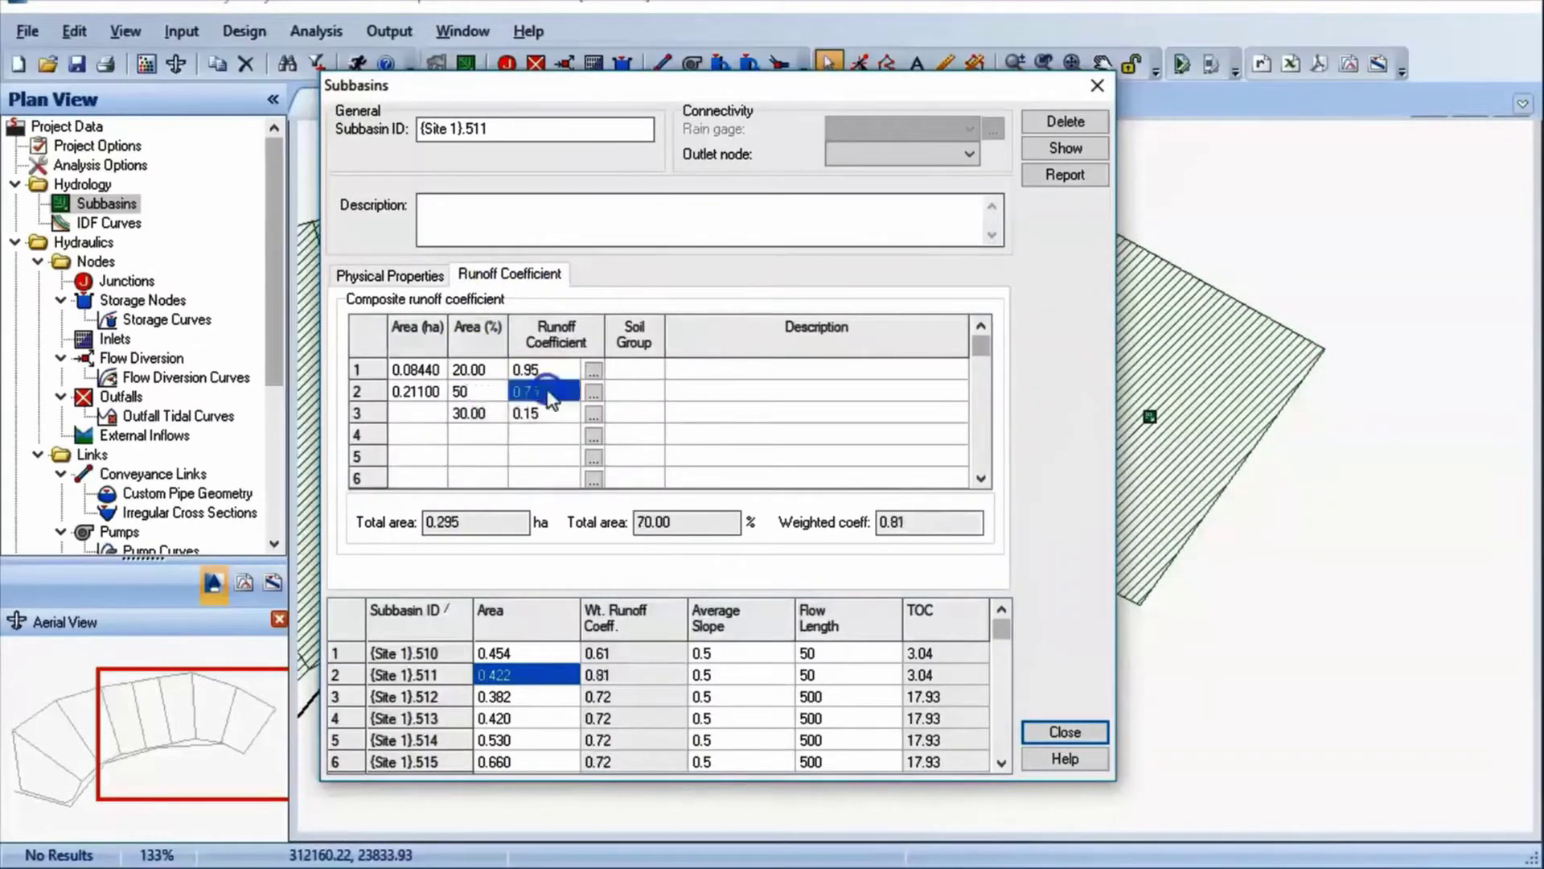
pyautogui.click(474, 413)
pyautogui.write('20')
pyautogui.click(478, 392)
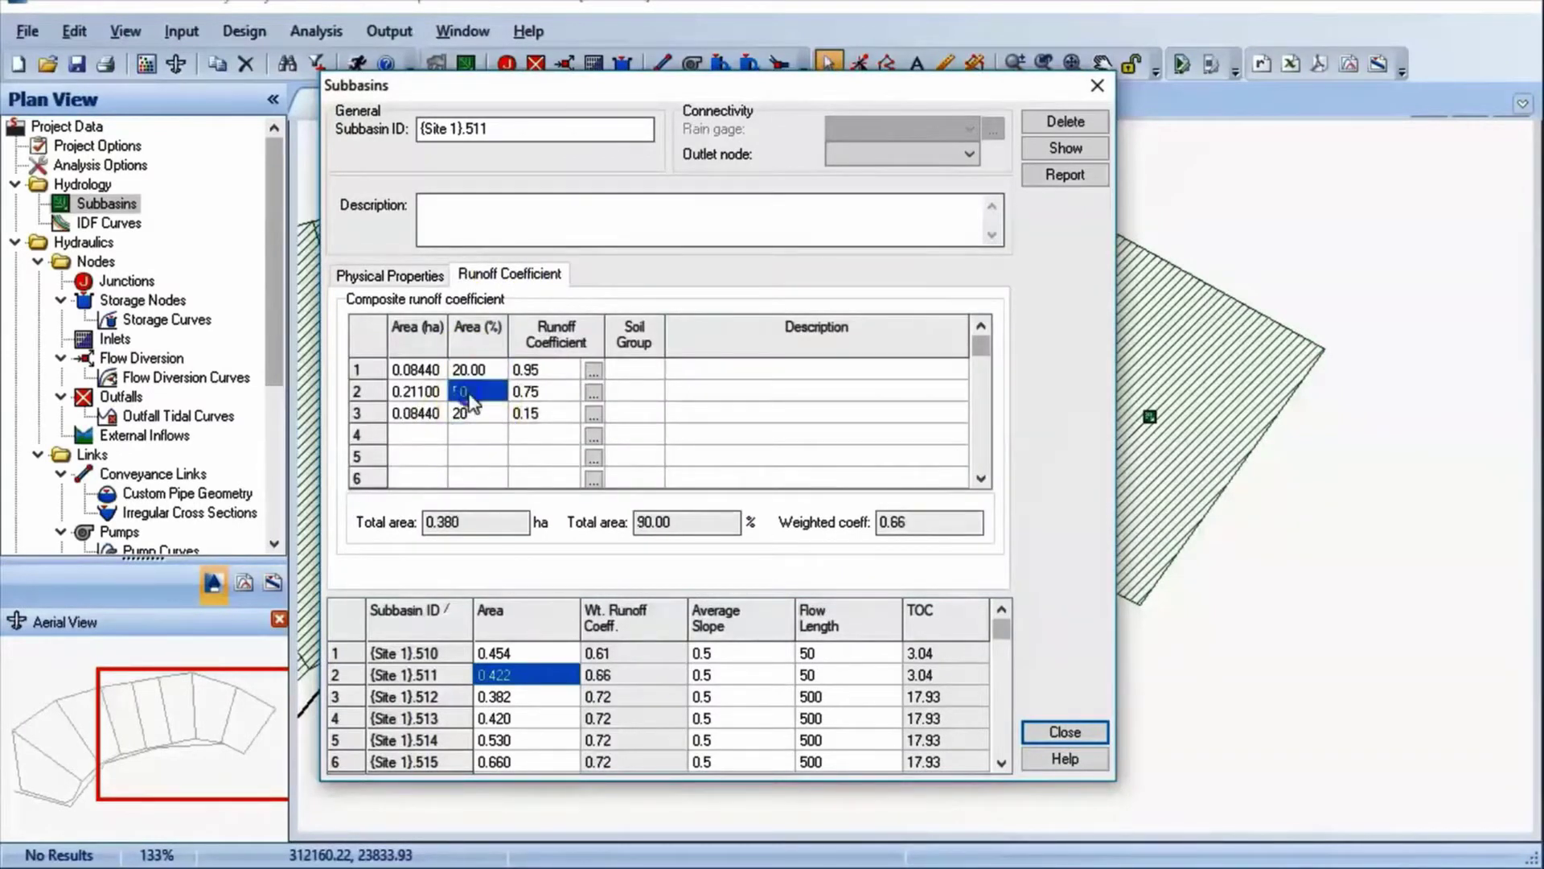
pyautogui.click(662, 524)
# Correct row 3 of subbasin {Site 1}.511 to 30% area and assign junction MH2 as its outlet node
pyautogui.click(1064, 733)
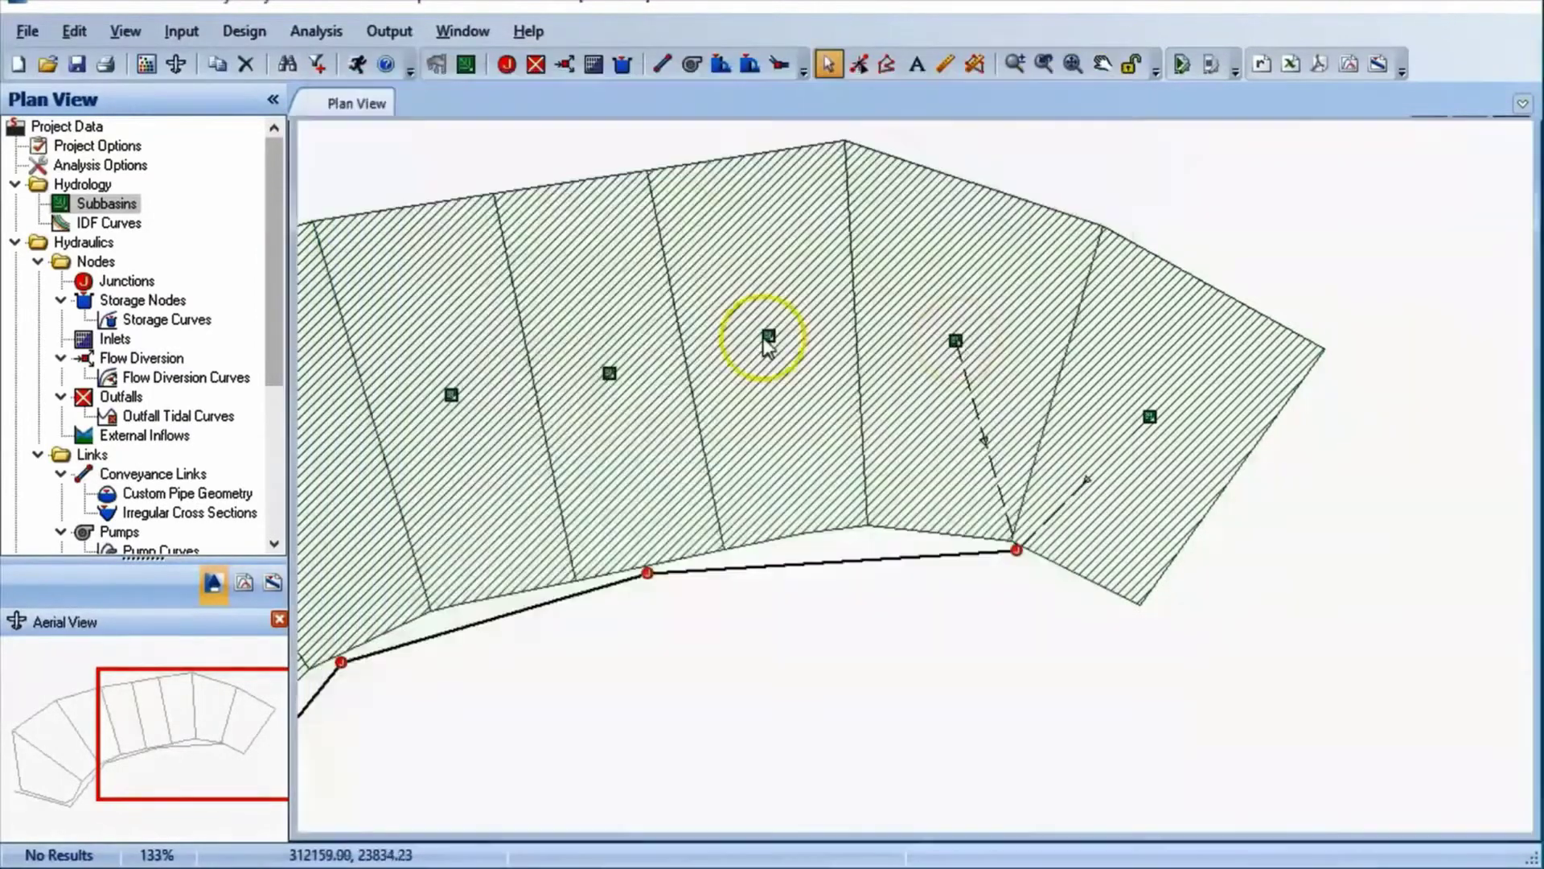
pyautogui.doubleClick(765, 335)
pyautogui.click(510, 274)
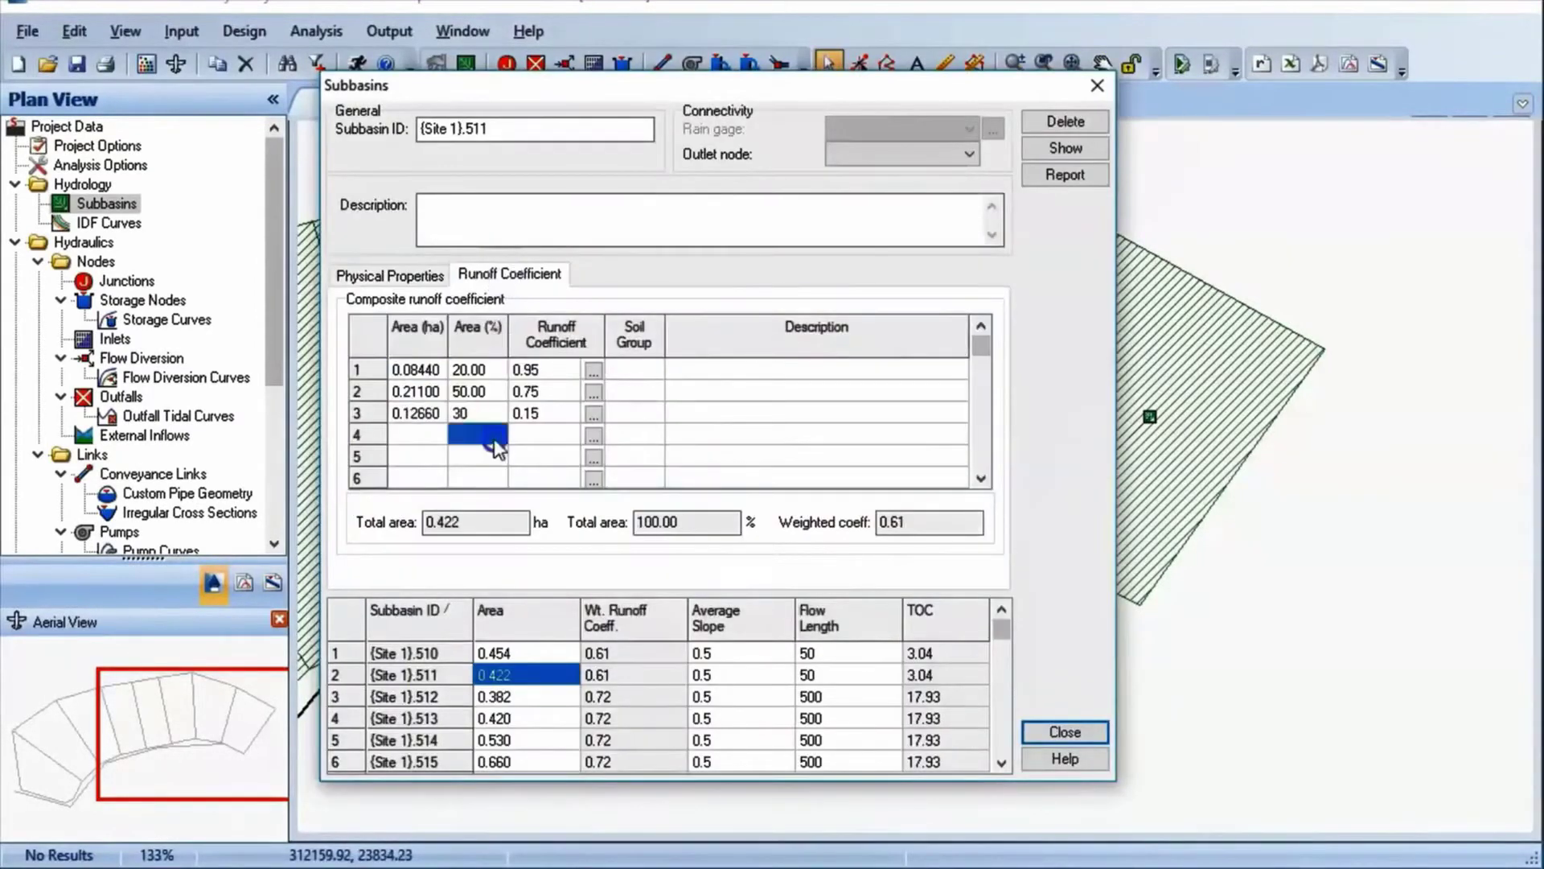
pyautogui.click(970, 153)
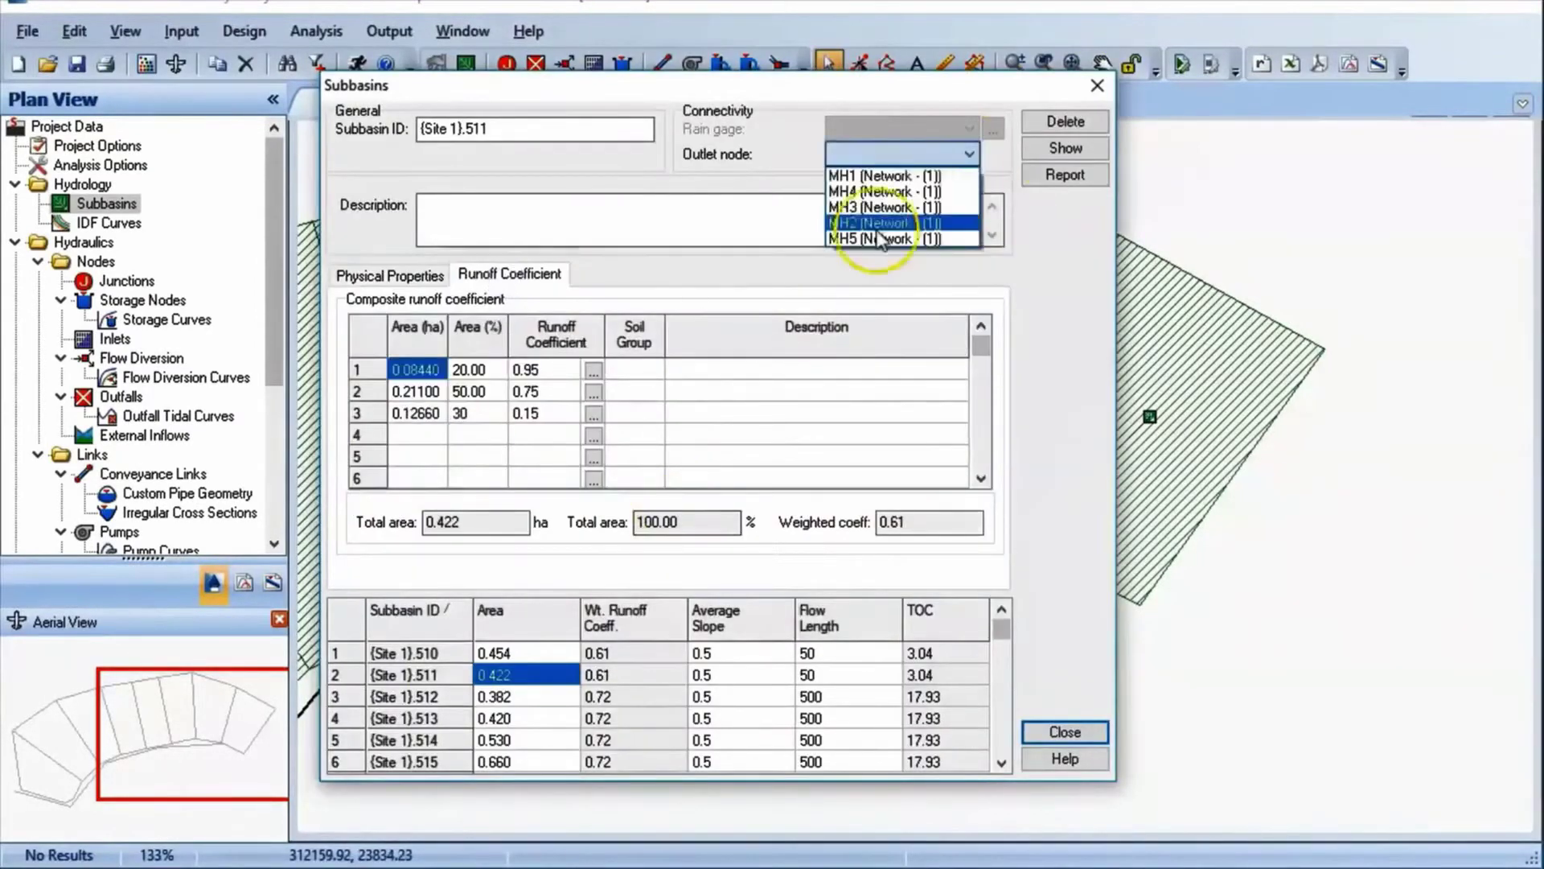
pyautogui.click(917, 177)
pyautogui.click(1067, 732)
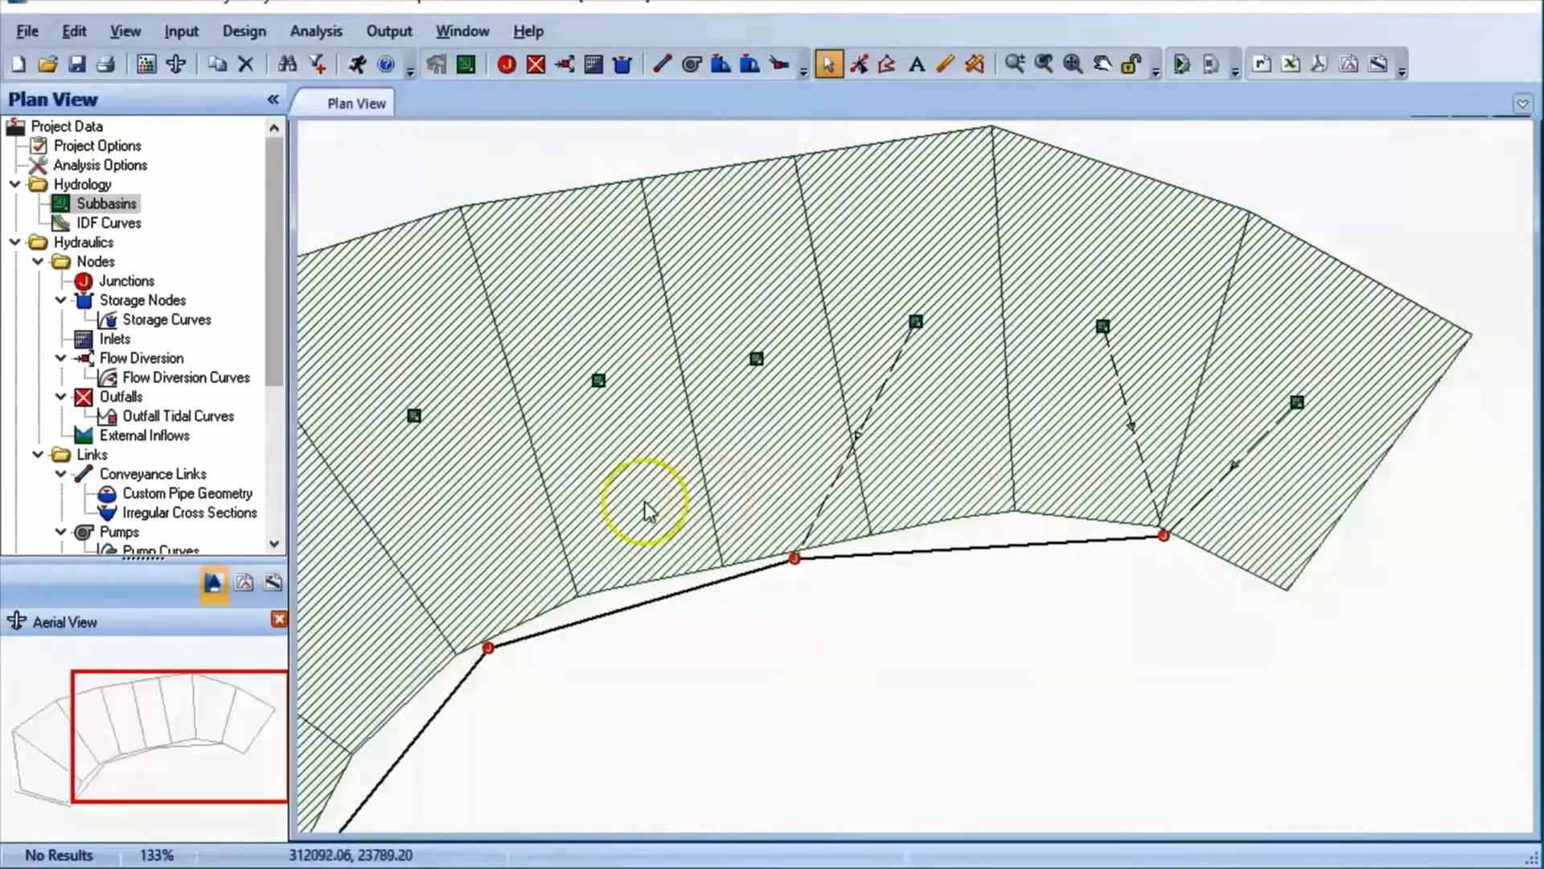
# Give subbasin {Site 1}.512 a 50 m flow length and the copied runoff coefficient rows, re-entering 50% and 30% for rows 2 and 3
pyautogui.moveTo(650, 511); pyautogui.dragTo(772, 505, button='middle')
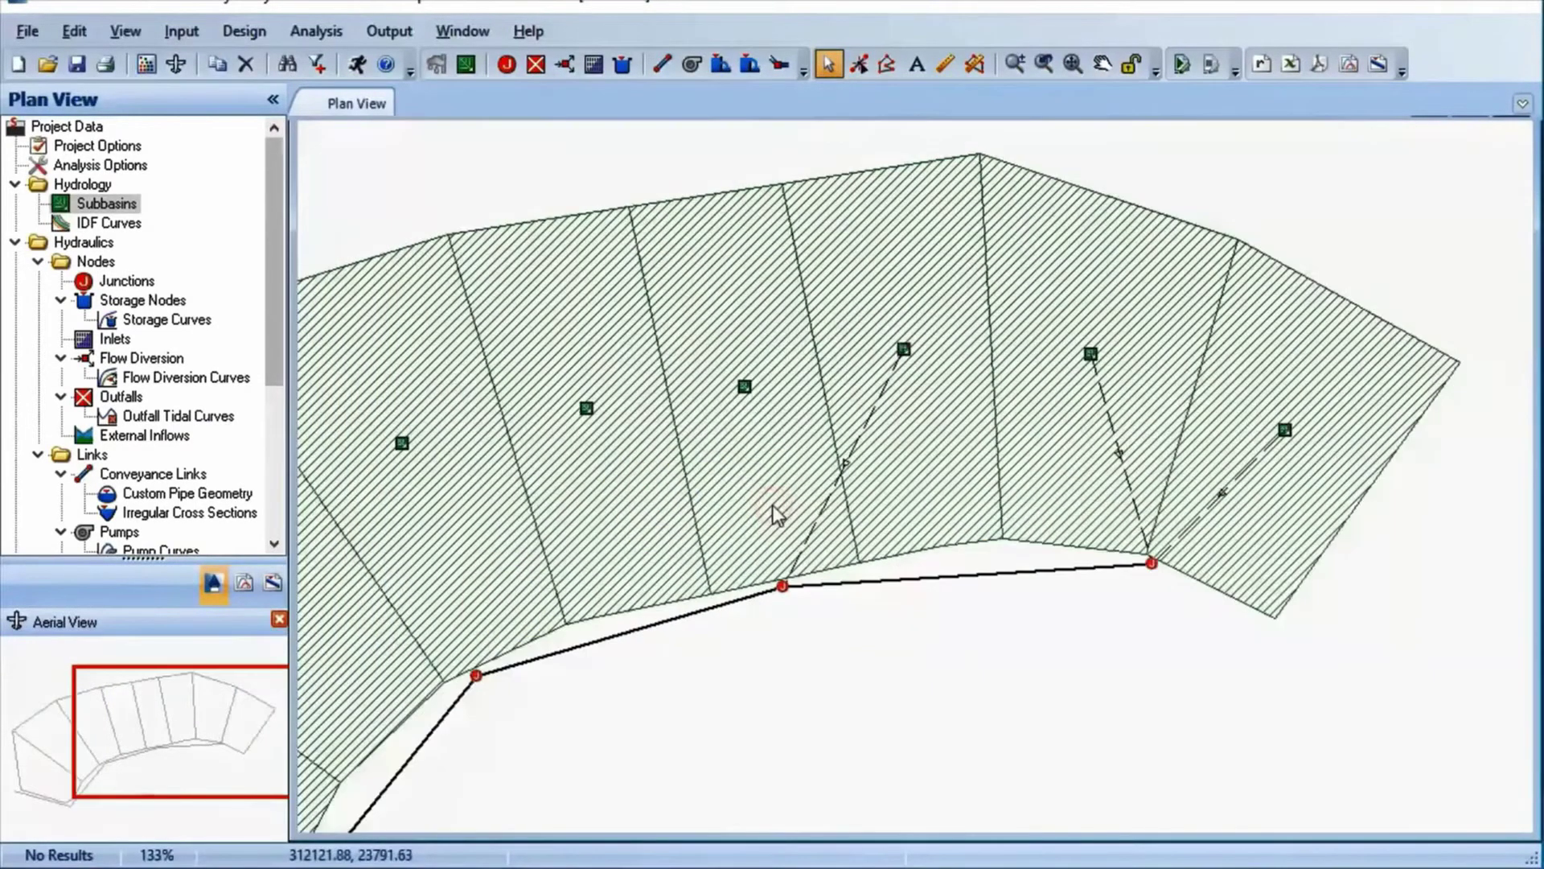
pyautogui.scroll(2, 772, 504)
pyautogui.doubleClick(735, 346)
pyautogui.click(508, 276)
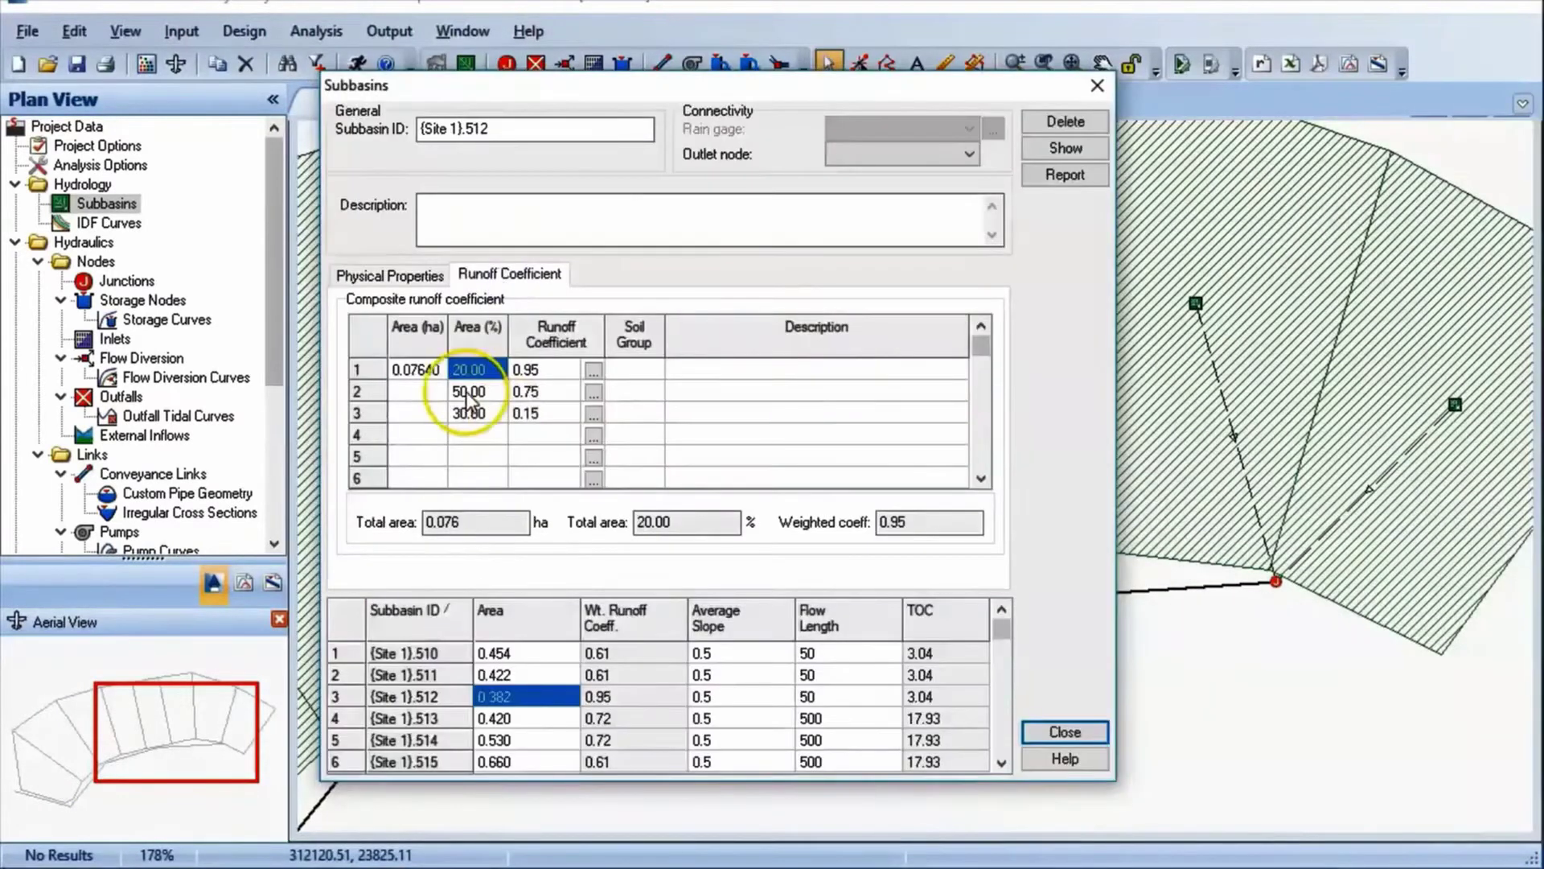
pyautogui.write('50')
pyautogui.press('Return')
pyautogui.write('30')
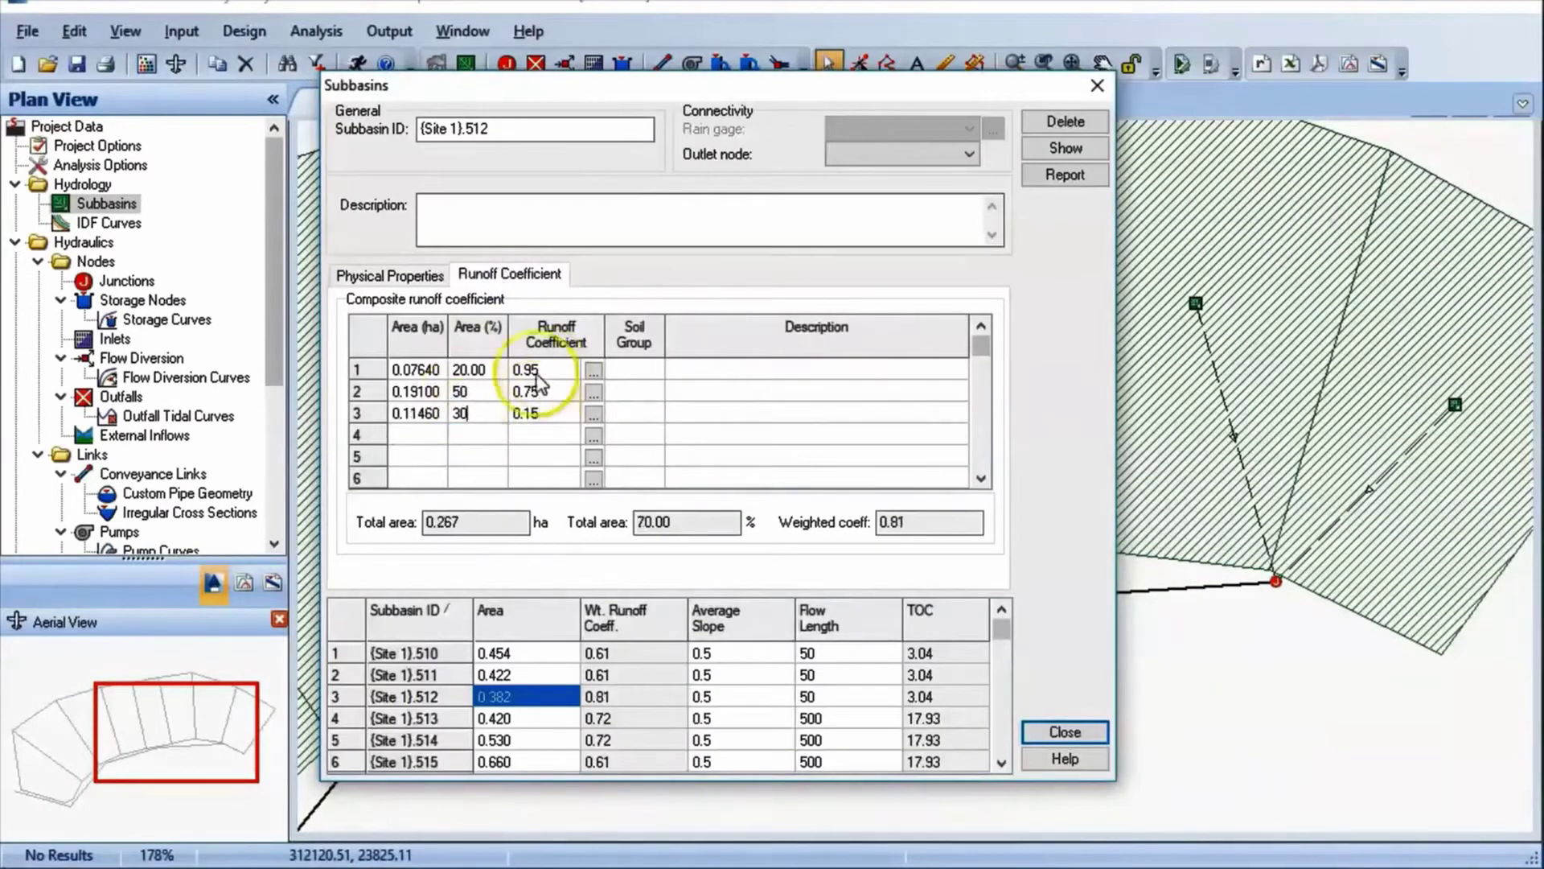
# Assign junction MH2 as the outlet node of subbasin {Site 1}.512 and close its properties
pyautogui.click(969, 154)
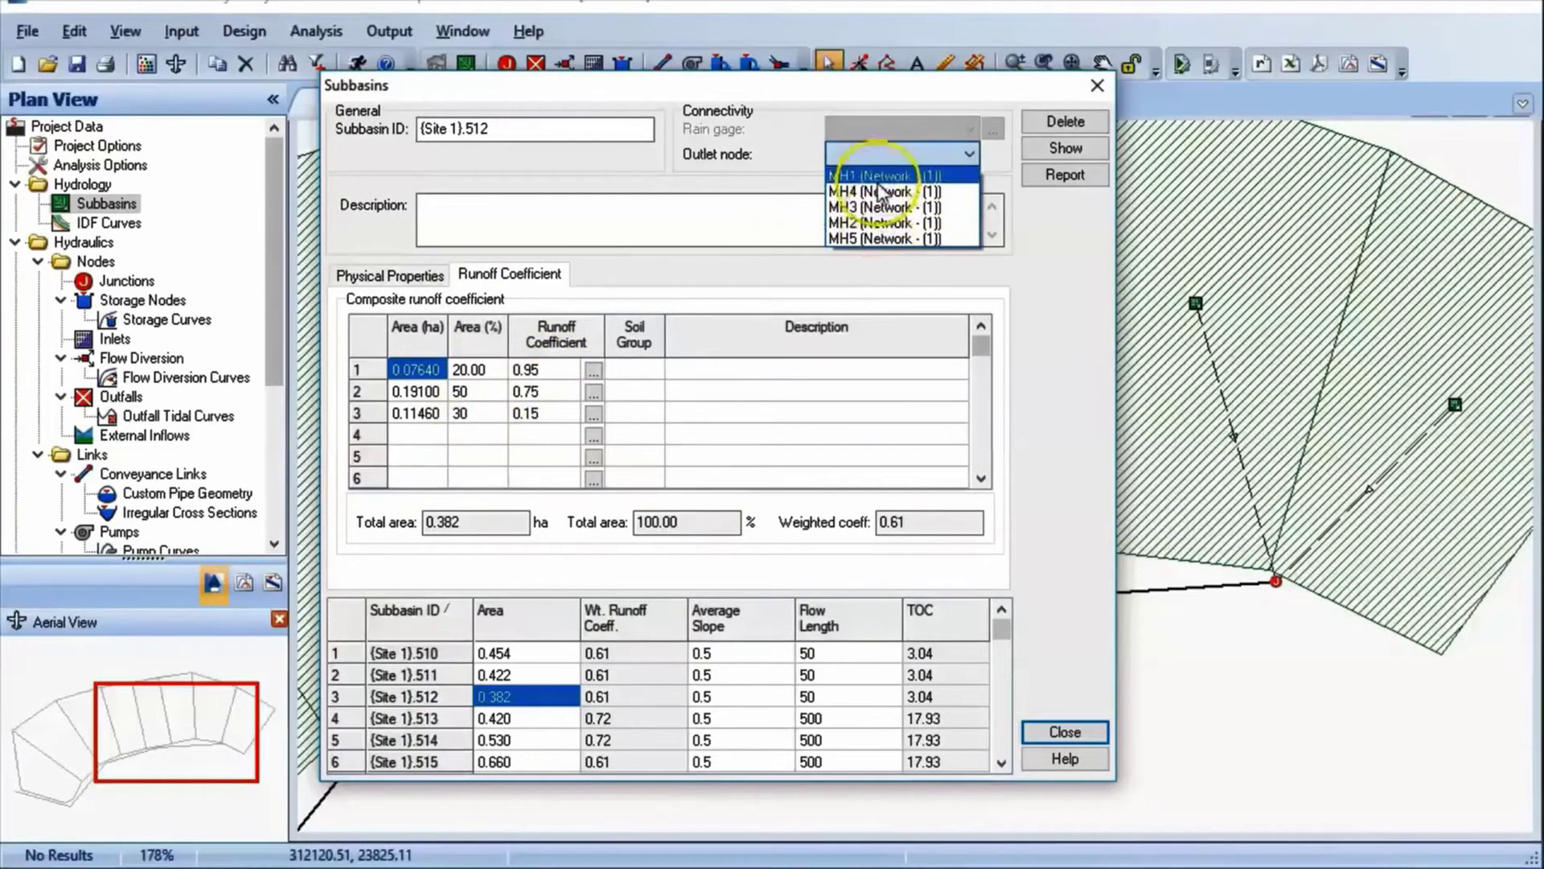
pyautogui.click(877, 180)
pyautogui.click(1056, 730)
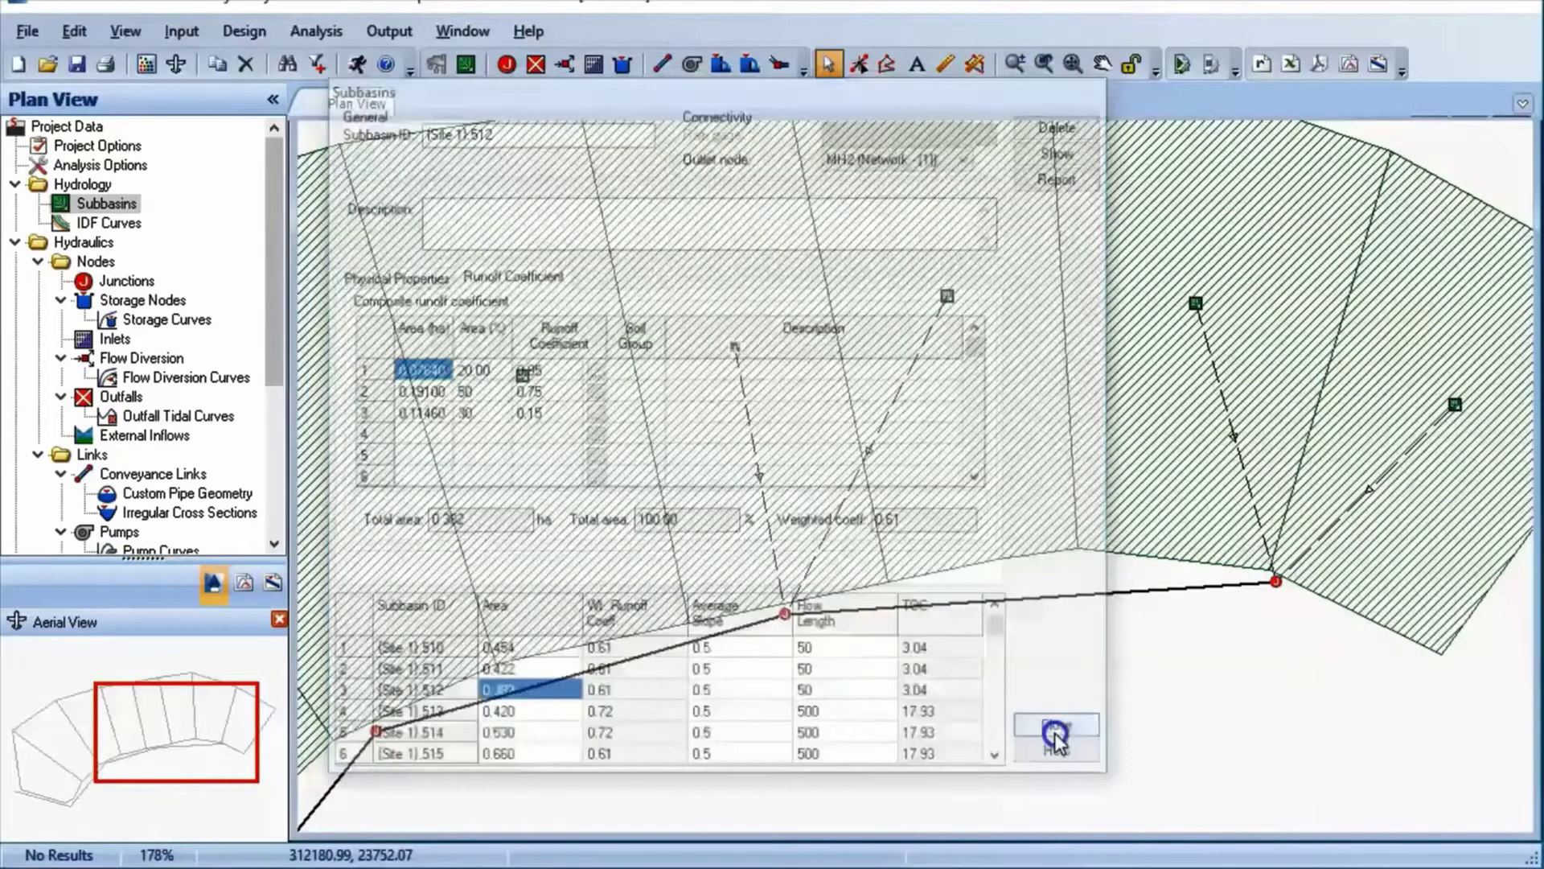
pyautogui.scroll(-3, 678, 641)
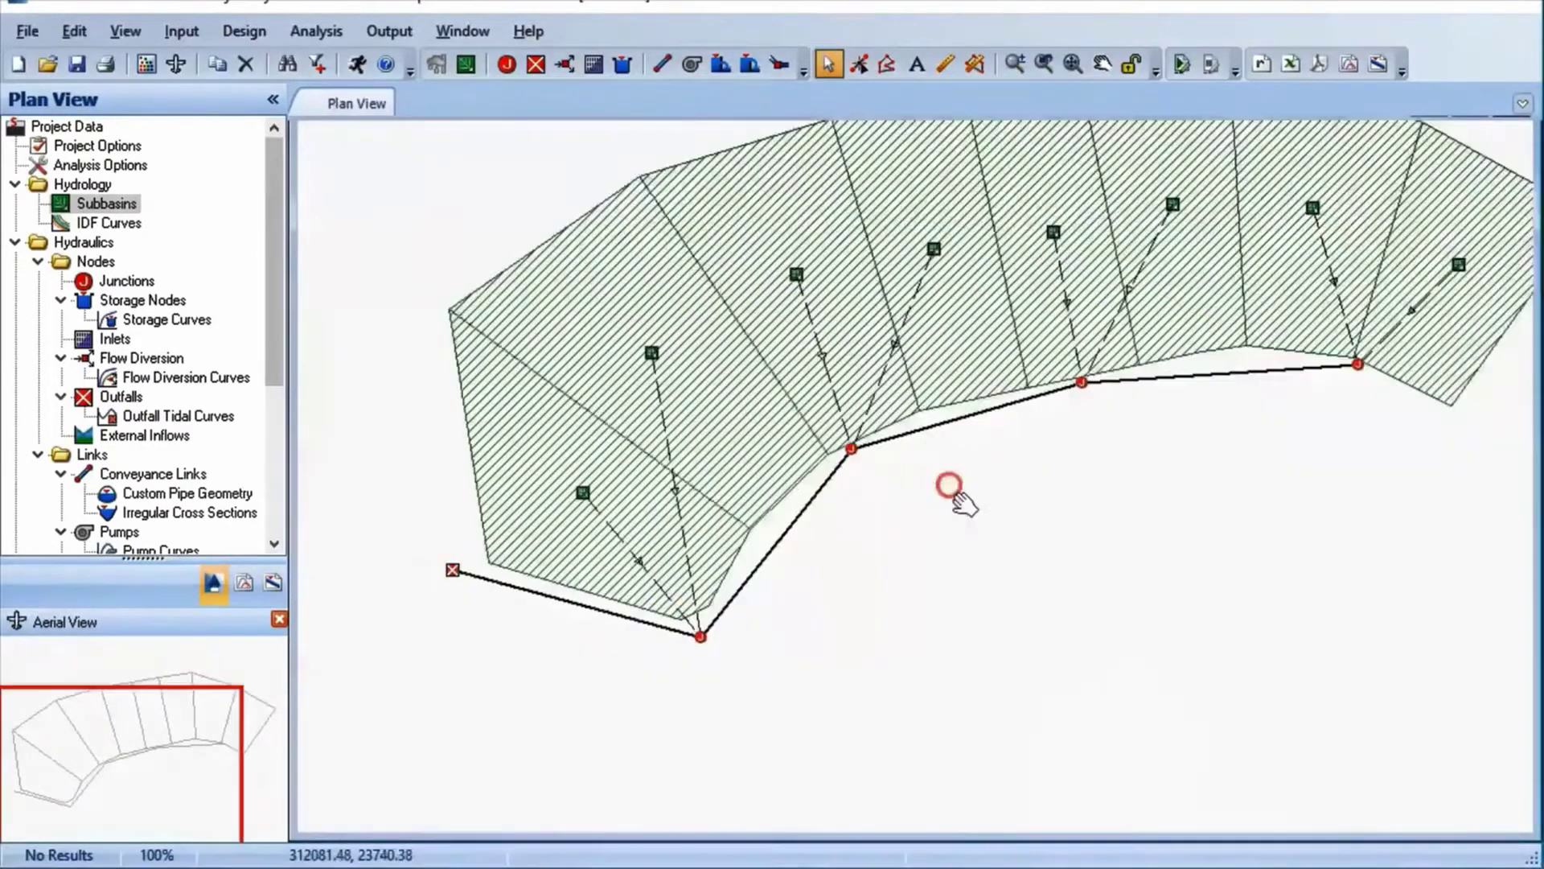
pyautogui.click(541, 629)
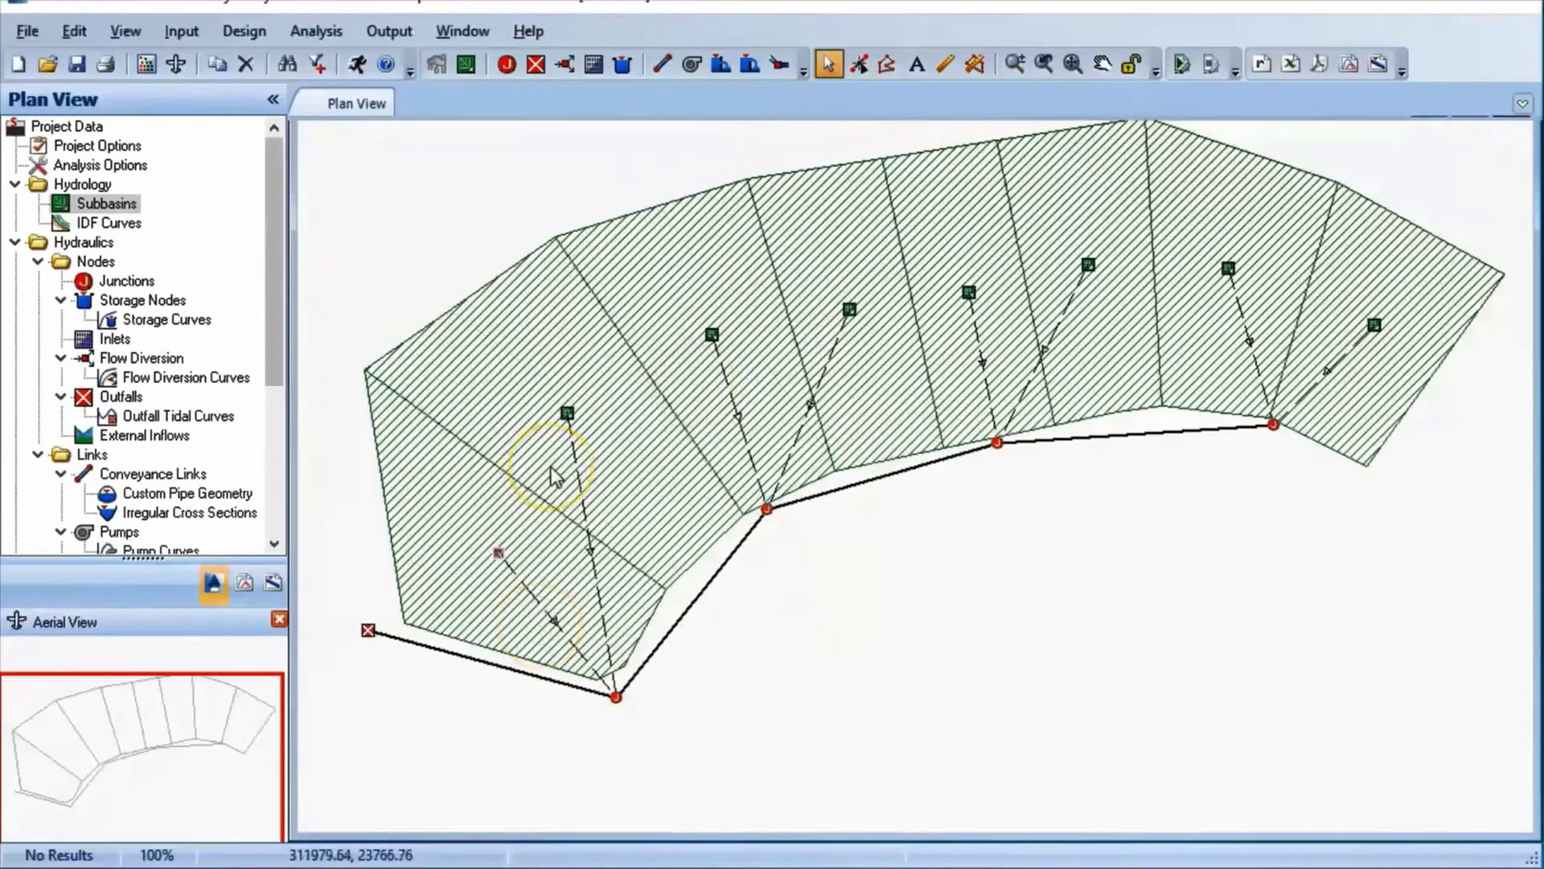
pyautogui.scroll(-1, 552, 477)
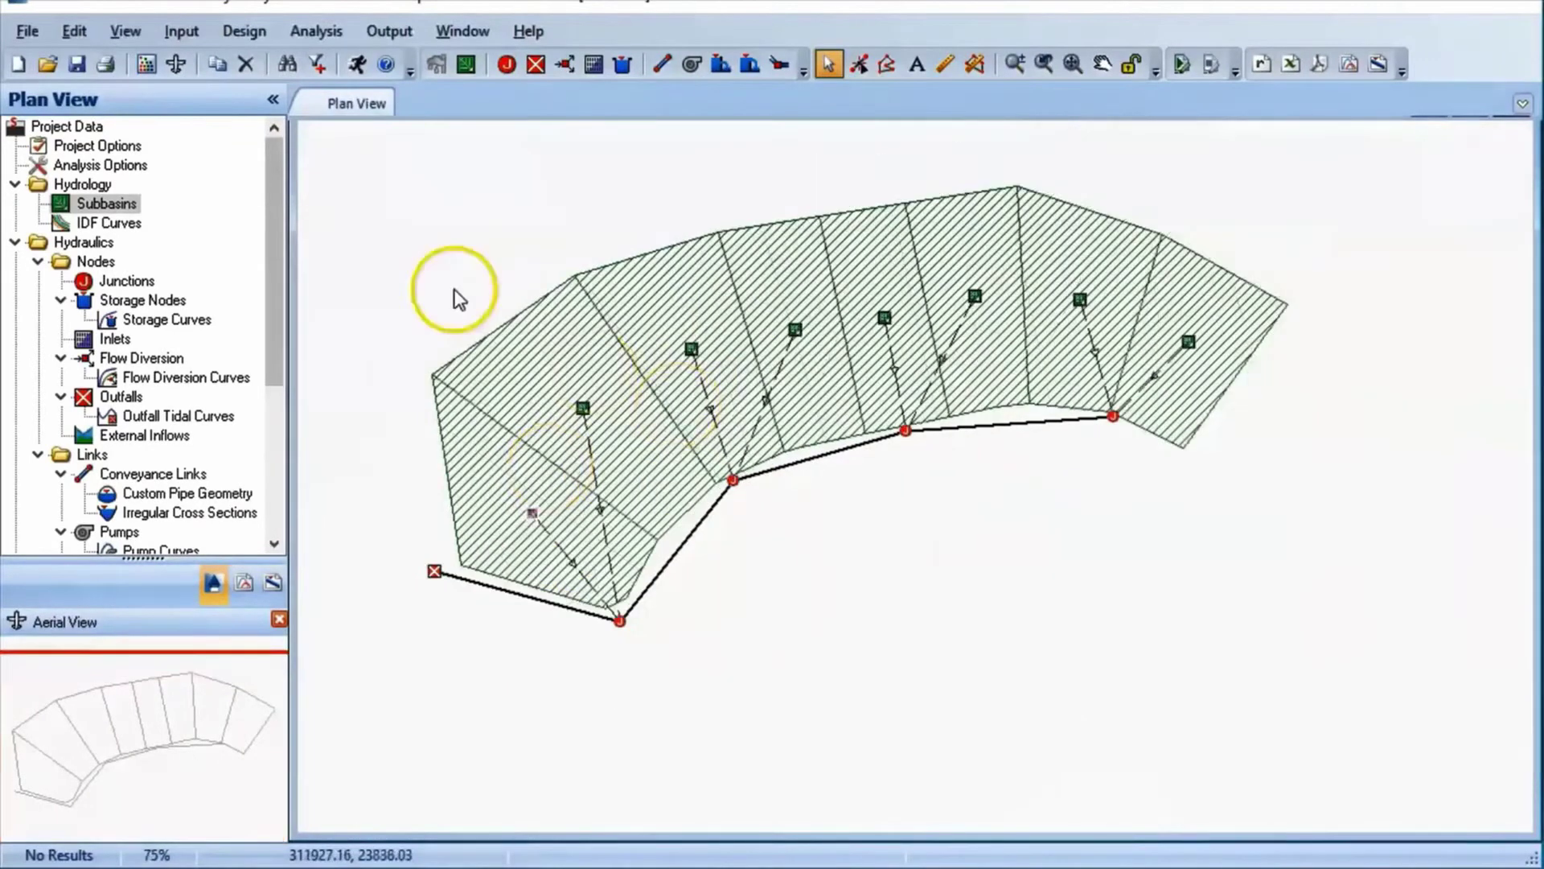
# Load the saved IDF curve file from the project folder on the desktop as the rainfall data and close the IDF curves
pyautogui.click(182, 32)
pyautogui.click(214, 156)
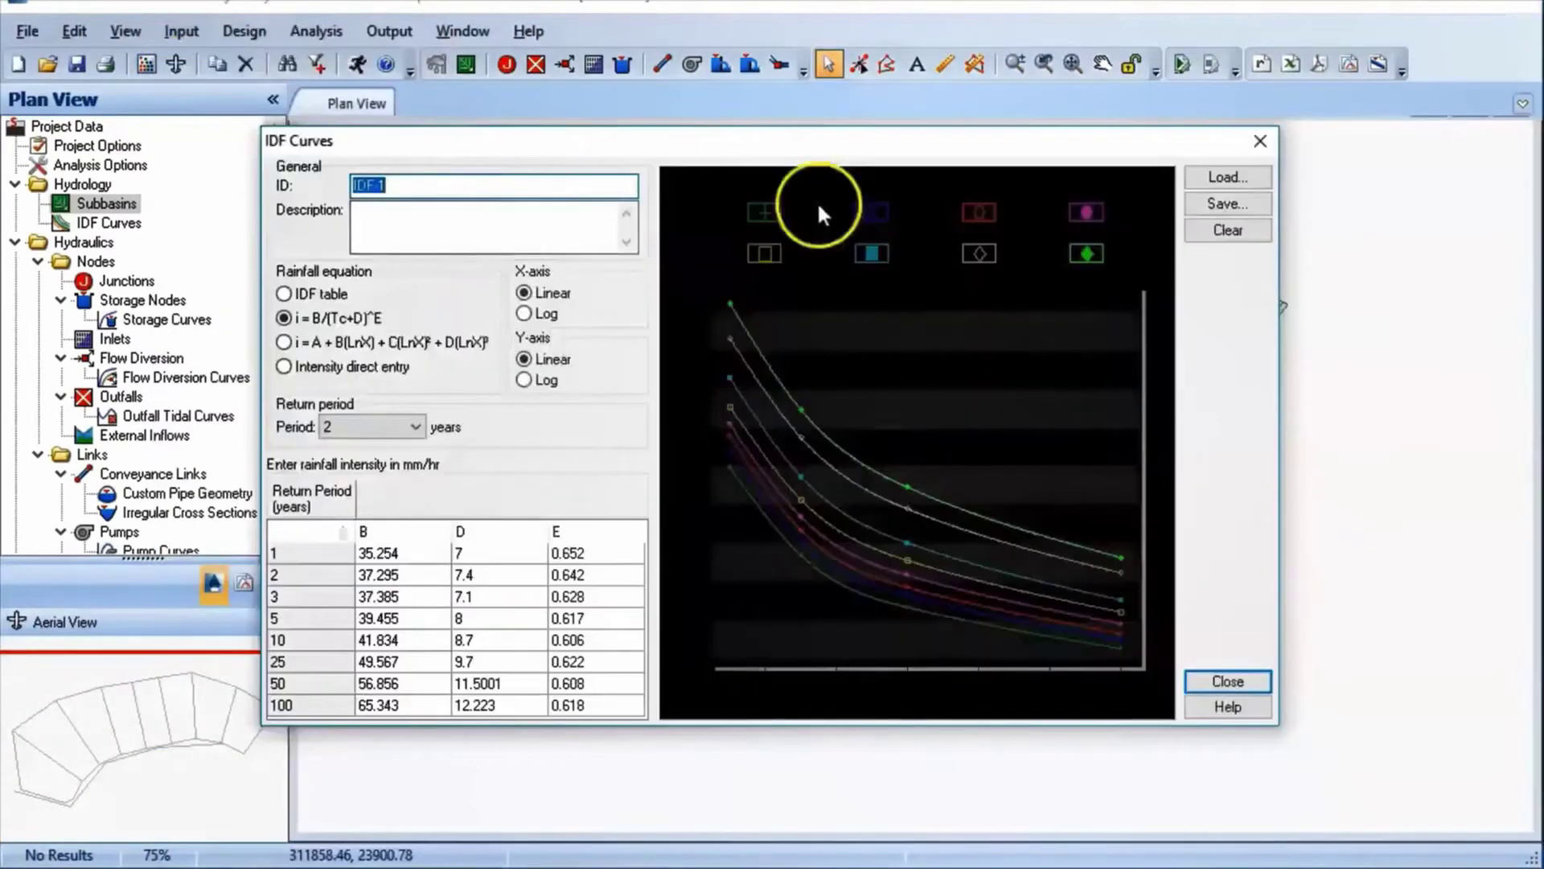
pyautogui.click(1224, 179)
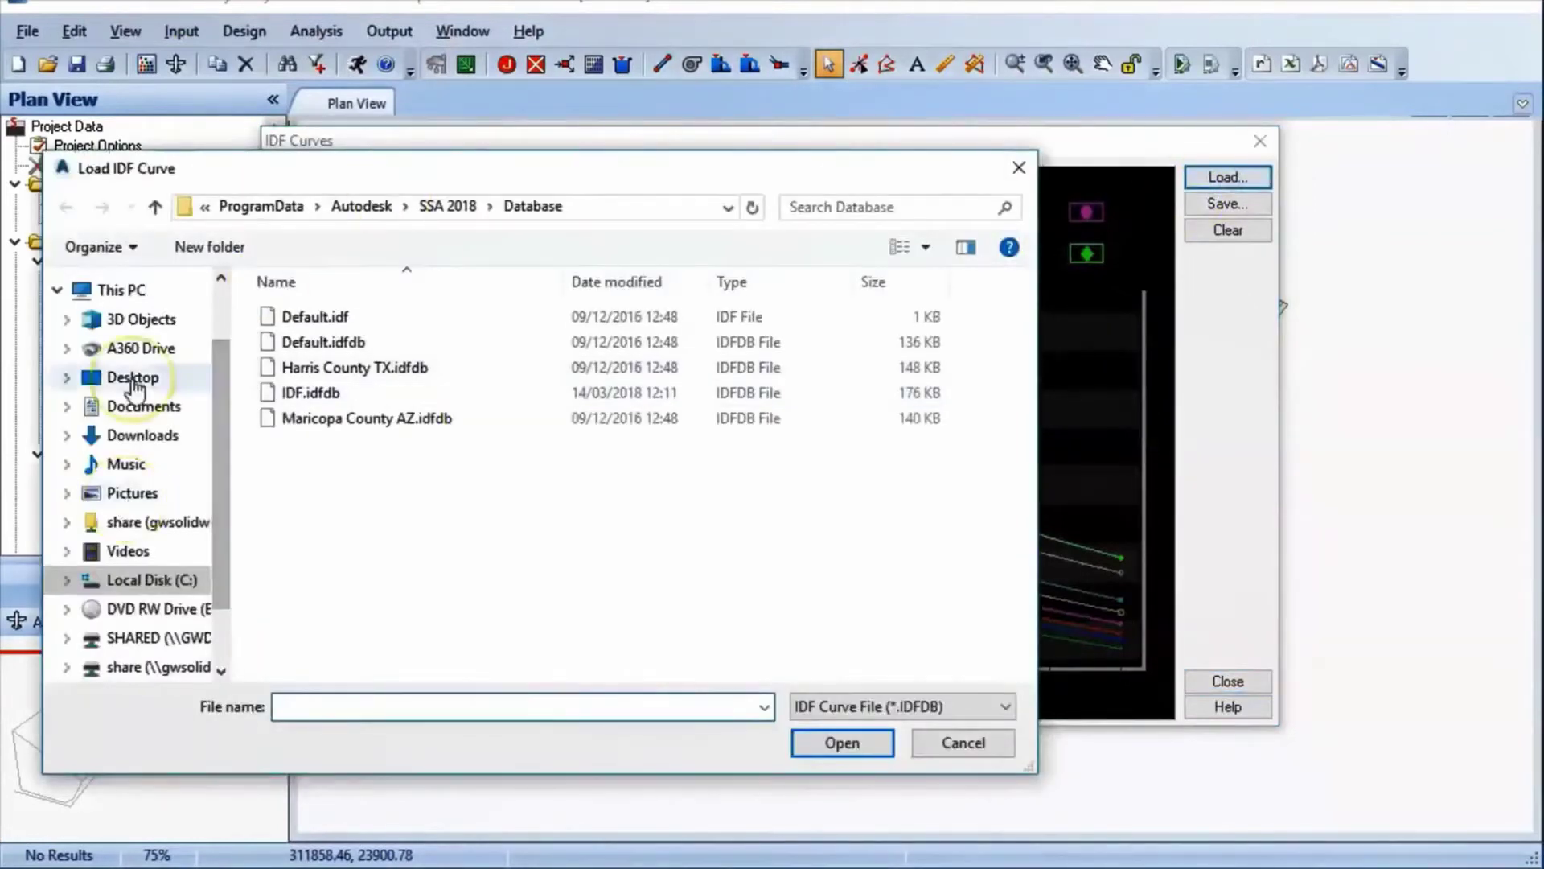
pyautogui.click(133, 377)
pyautogui.doubleClick(697, 354)
pyautogui.doubleClick(336, 314)
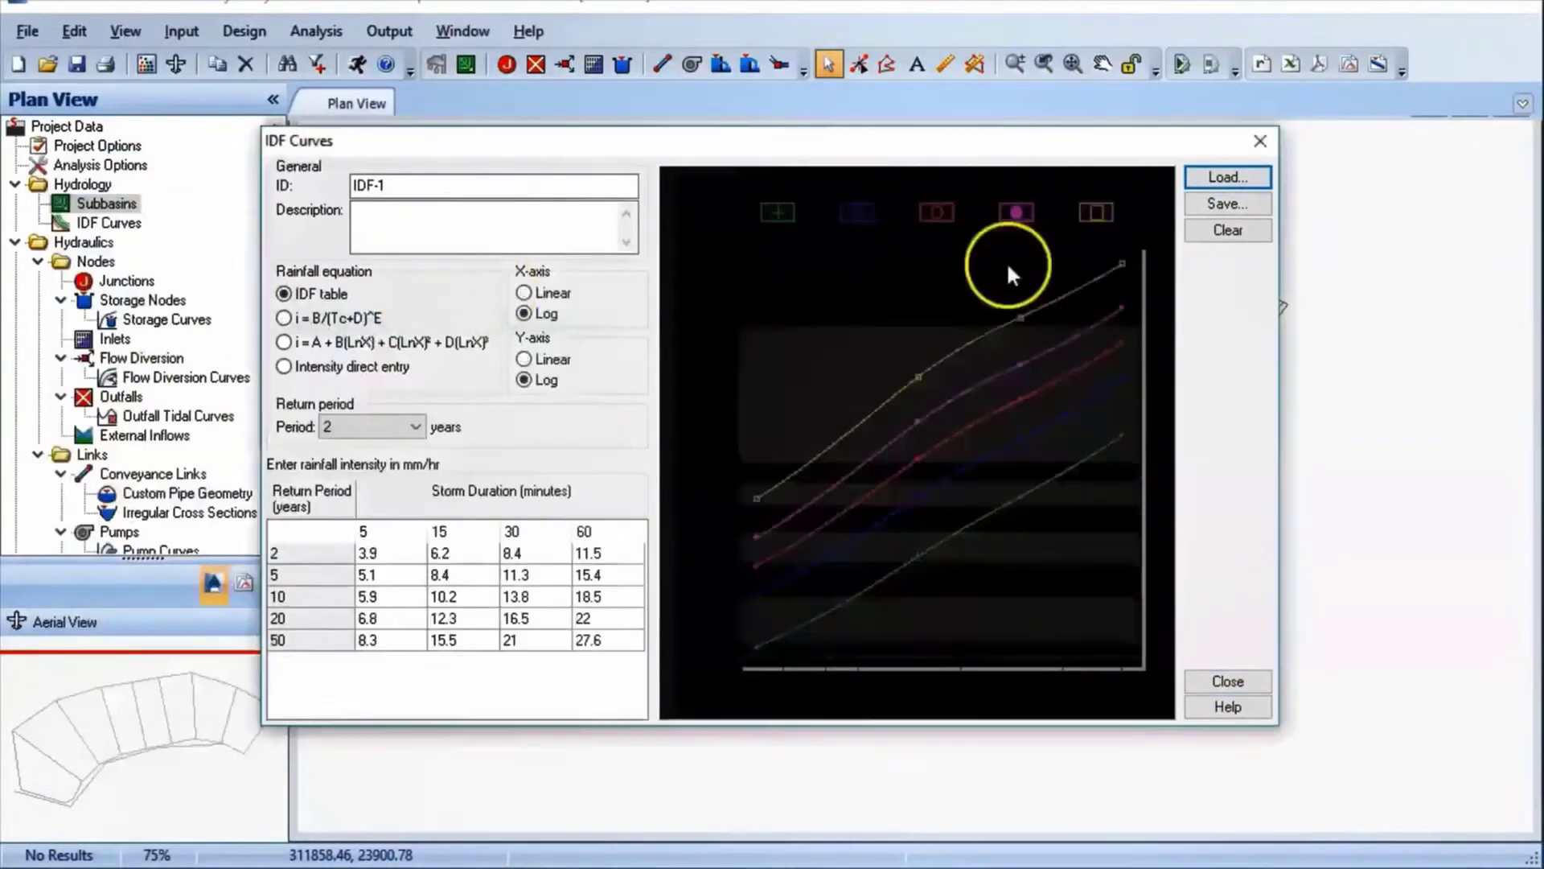
pyautogui.click(1228, 683)
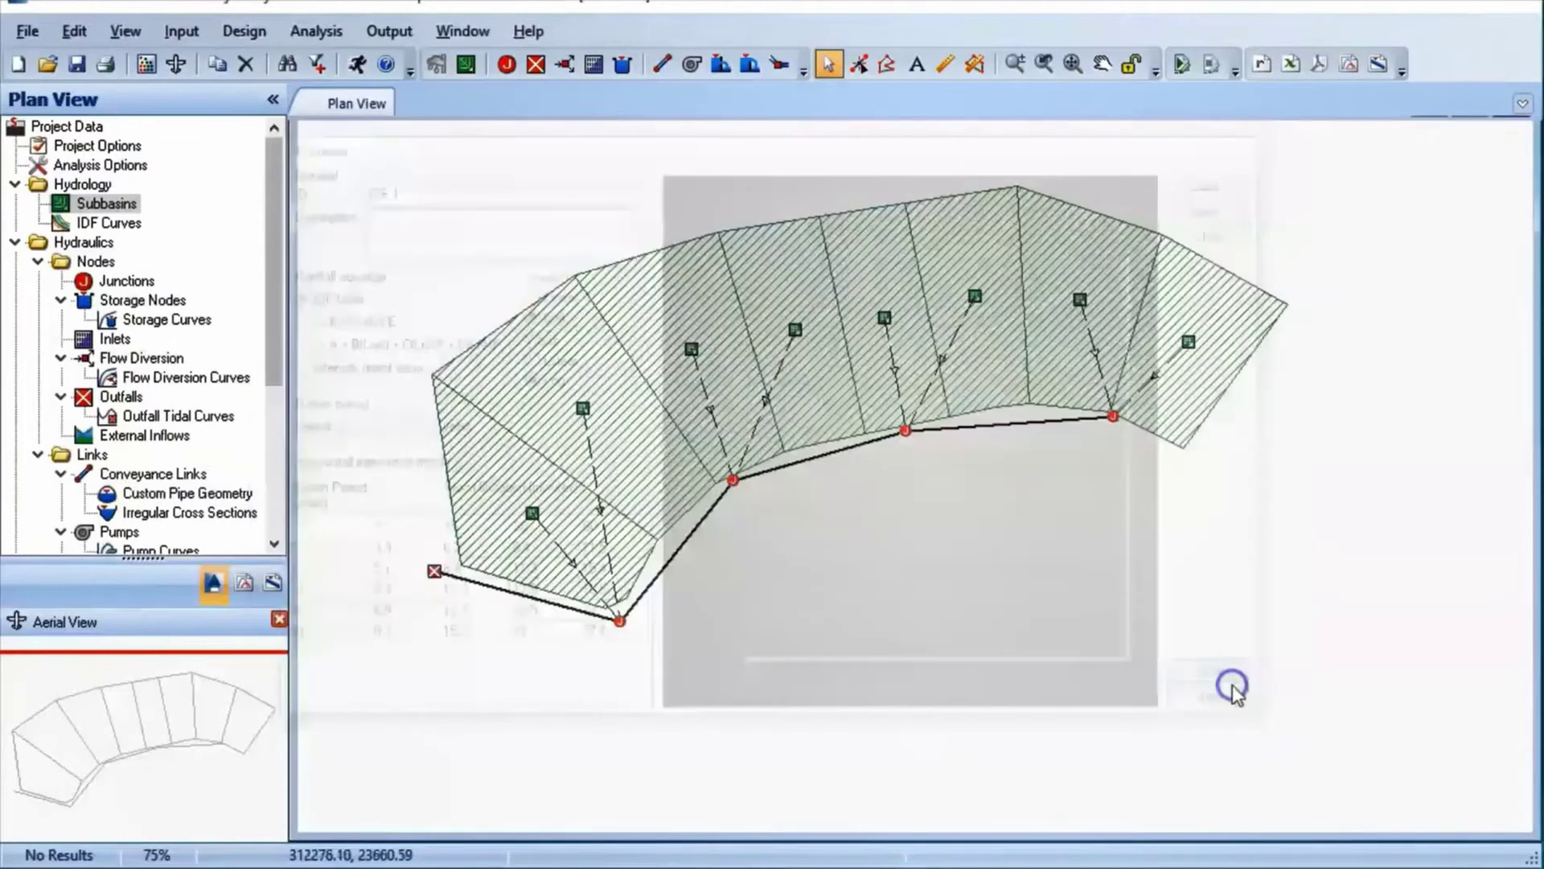
# Review the analysis options, checking the start and end dates and the return period of the single storm analysis
pyautogui.click(316, 31)
pyautogui.click(380, 56)
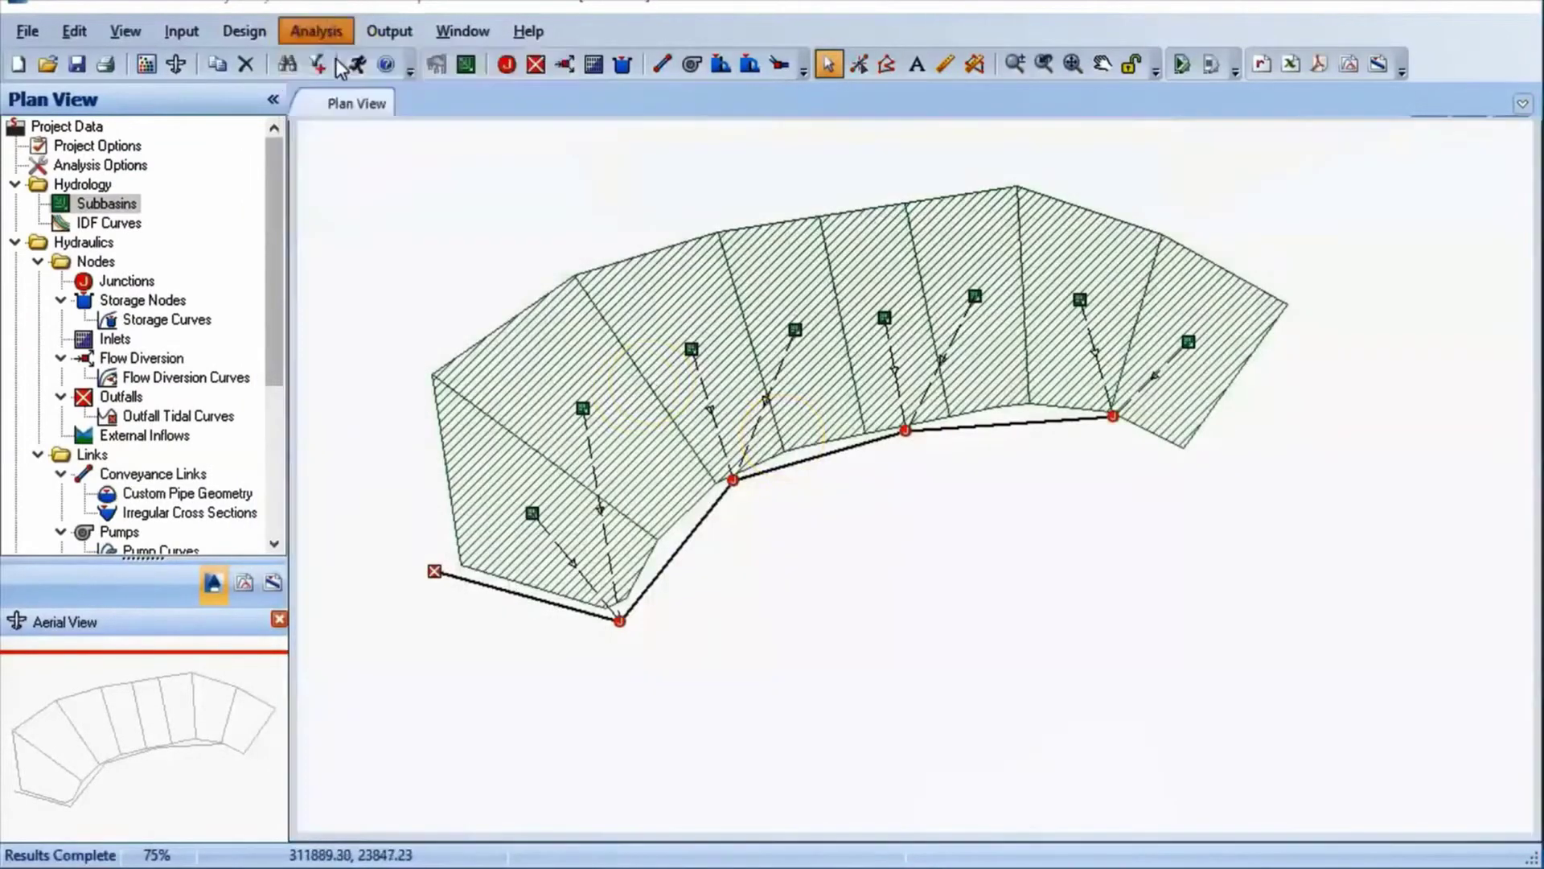
pyautogui.click(491, 164)
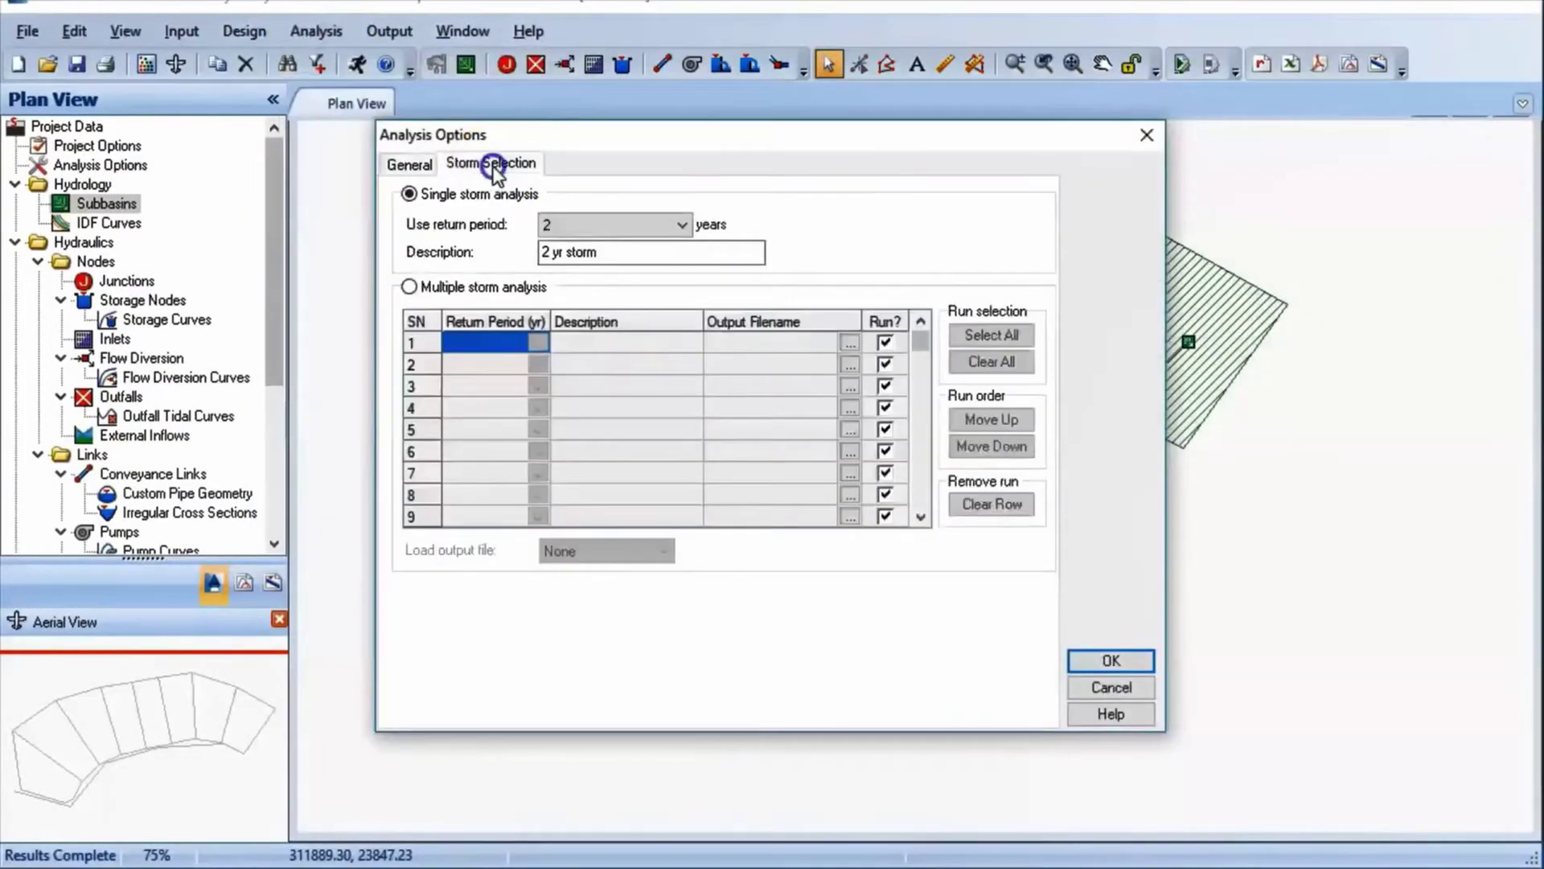
pyautogui.hotkey('ctrl', 'shift', 'Tab')
pyautogui.click(611, 369)
pyautogui.click(611, 398)
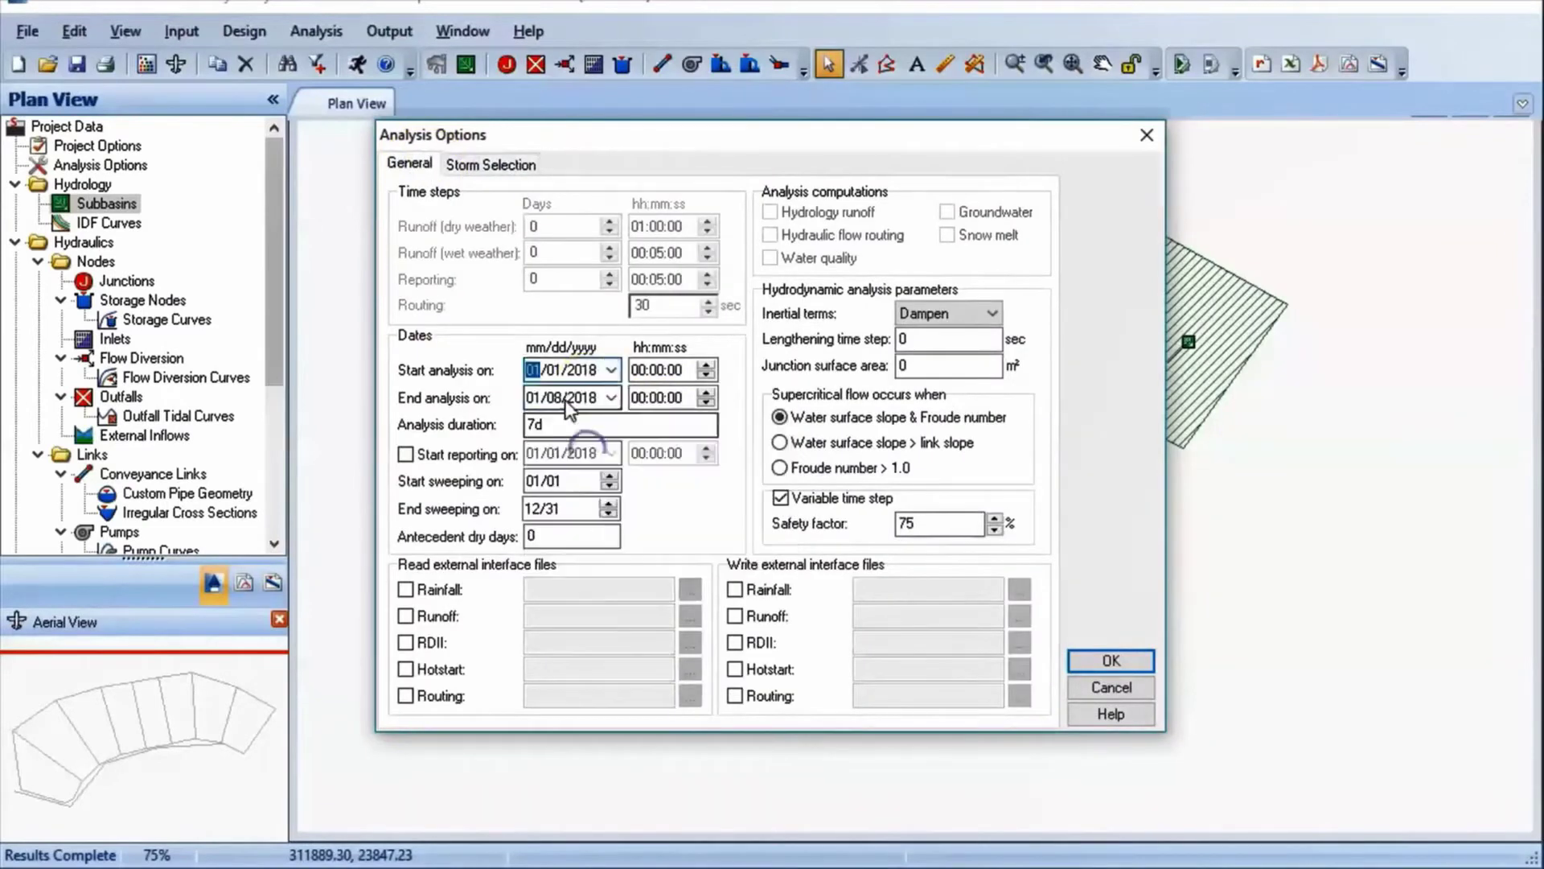
pyautogui.click(611, 397)
pyautogui.click(572, 493)
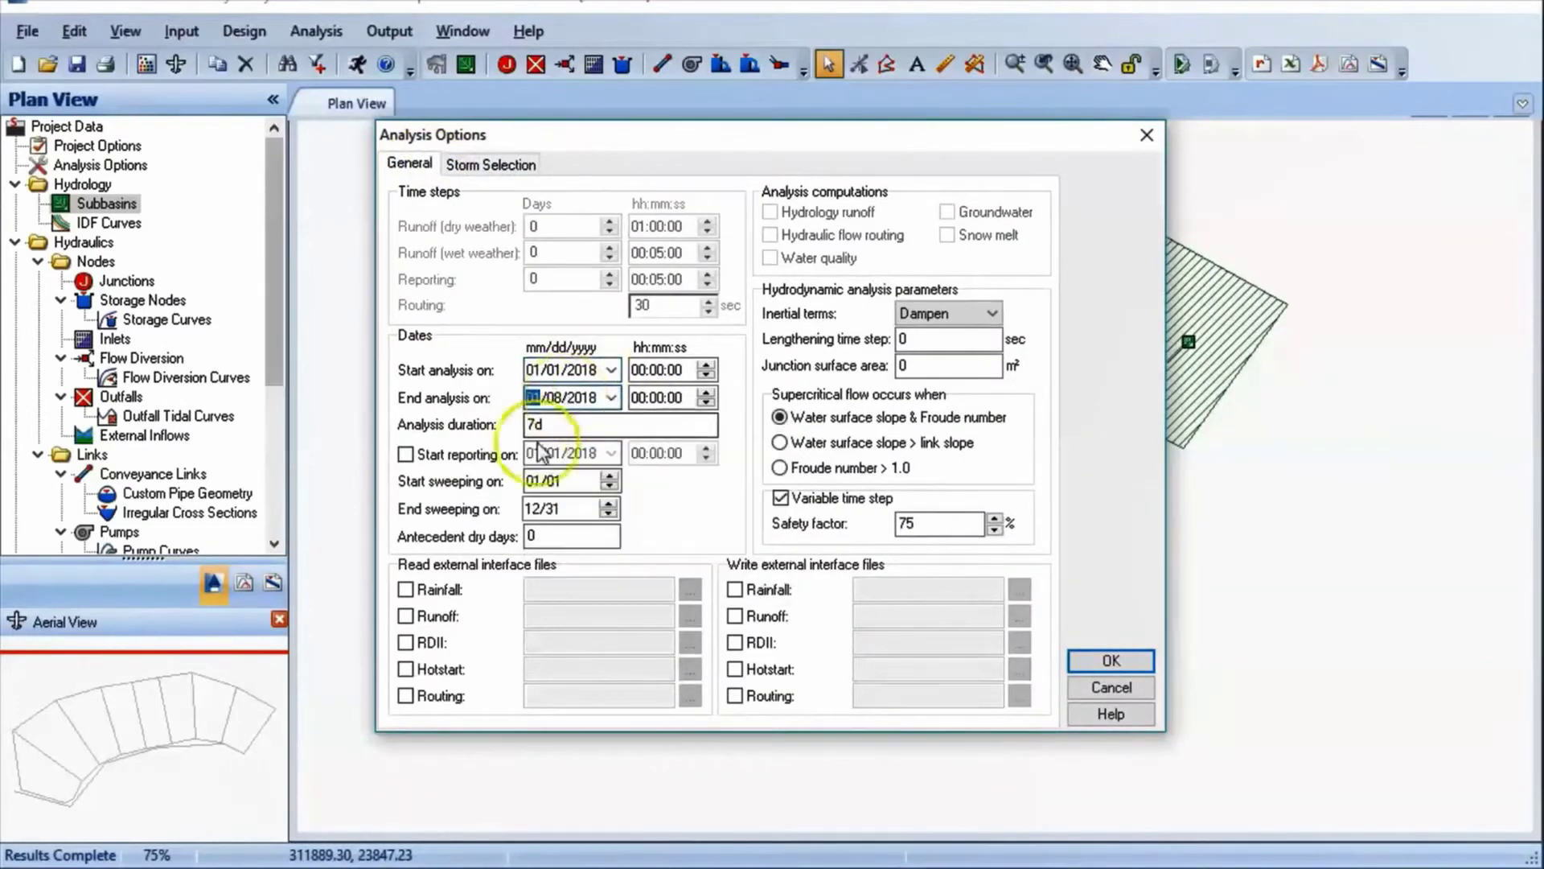
pyautogui.click(500, 165)
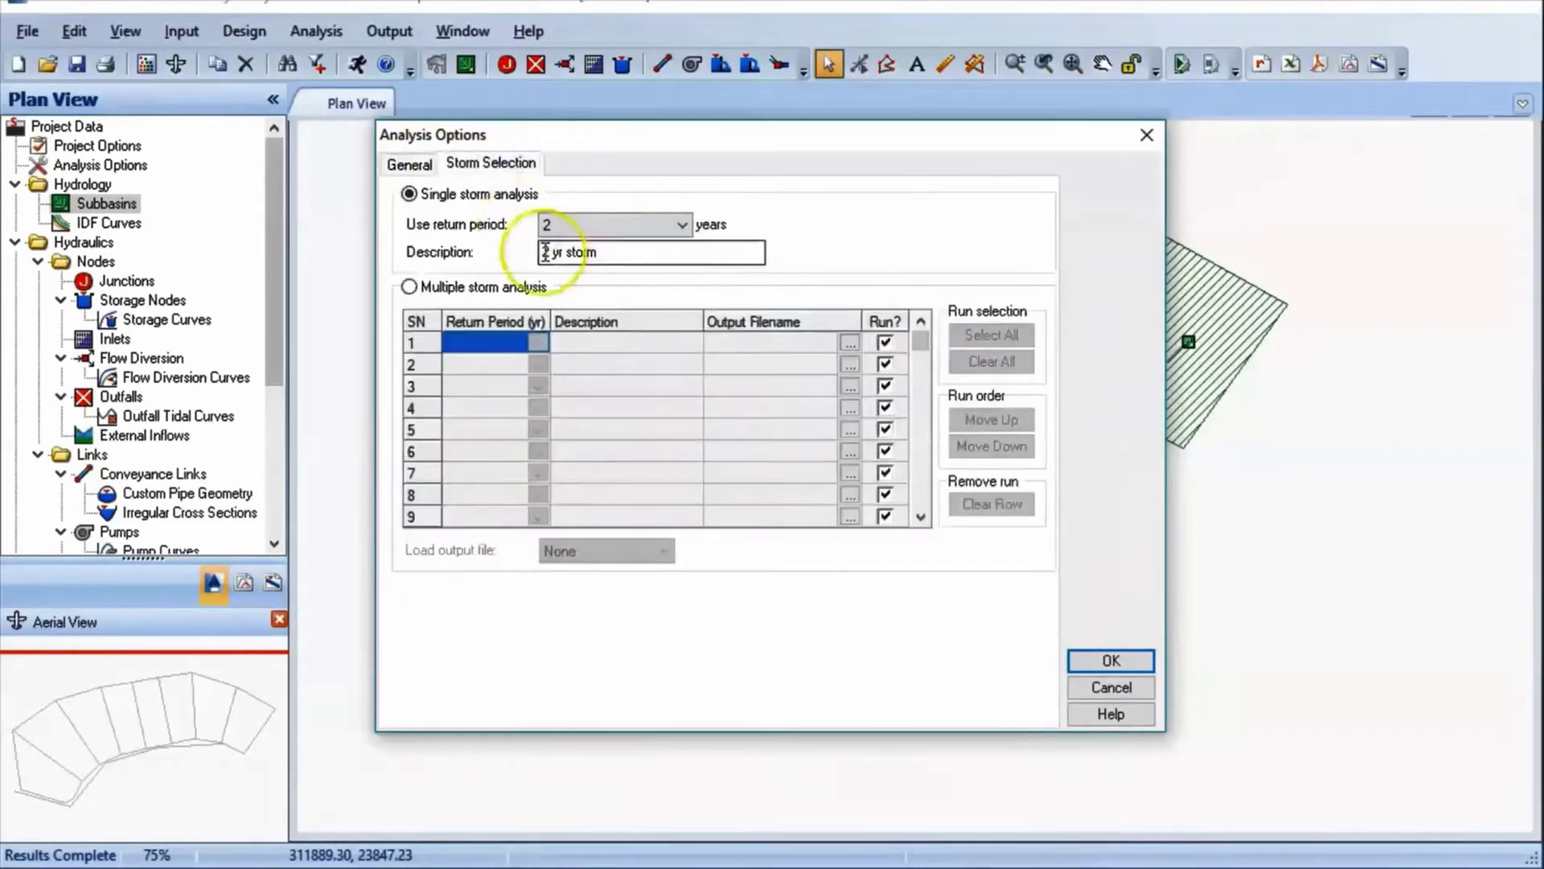
pyautogui.click(577, 225)
pyautogui.click(555, 249)
pyautogui.click(427, 170)
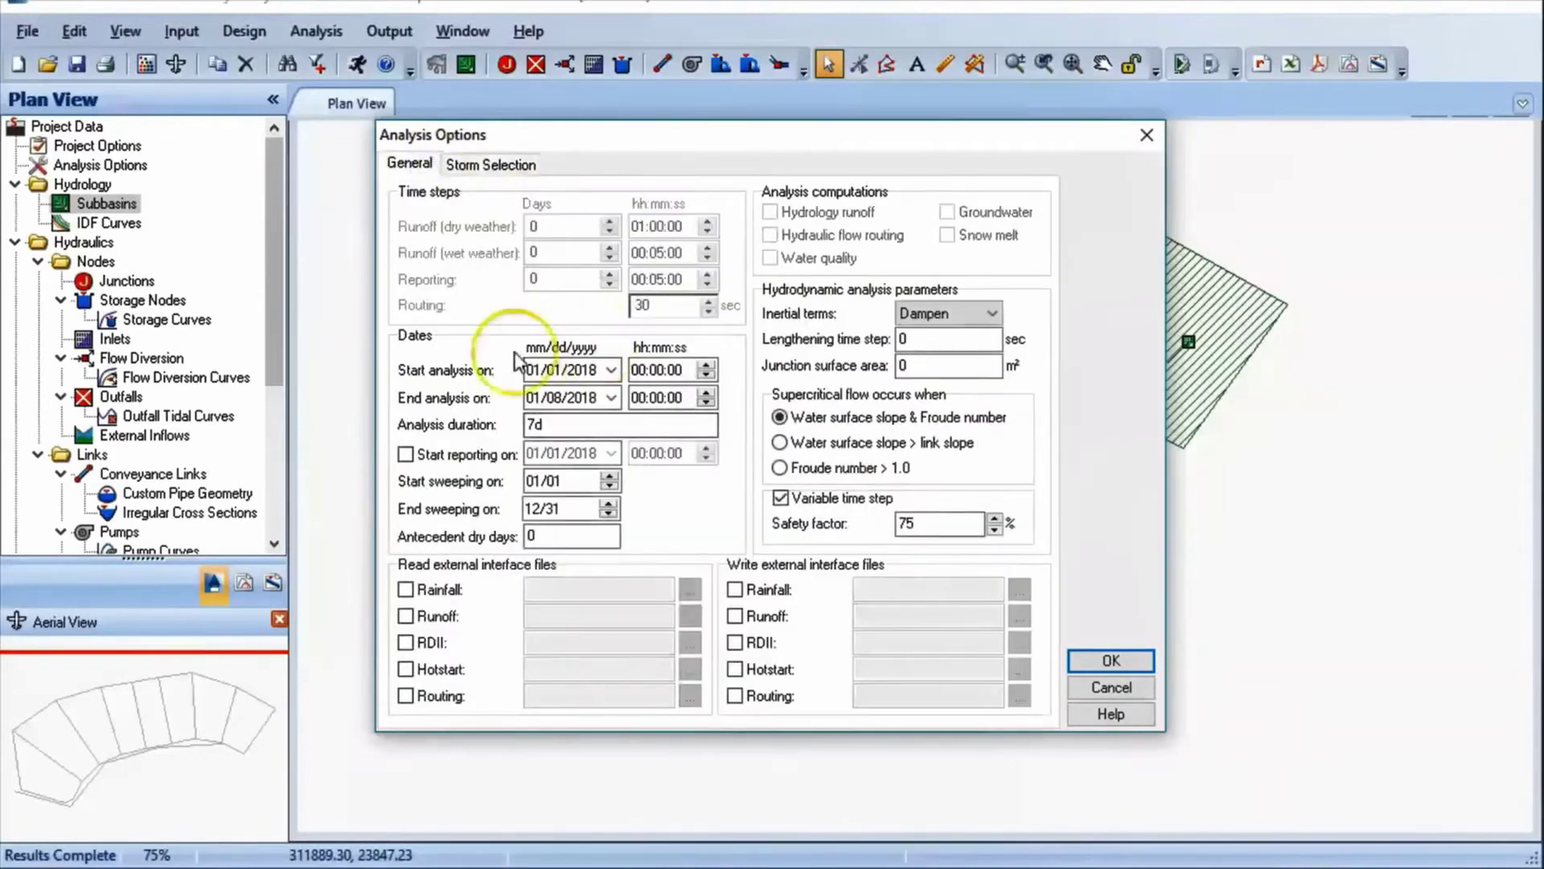
# Accept the analysis options, run the storm drainage analysis and dismiss its status report
pyautogui.click(1108, 661)
pyautogui.click(357, 64)
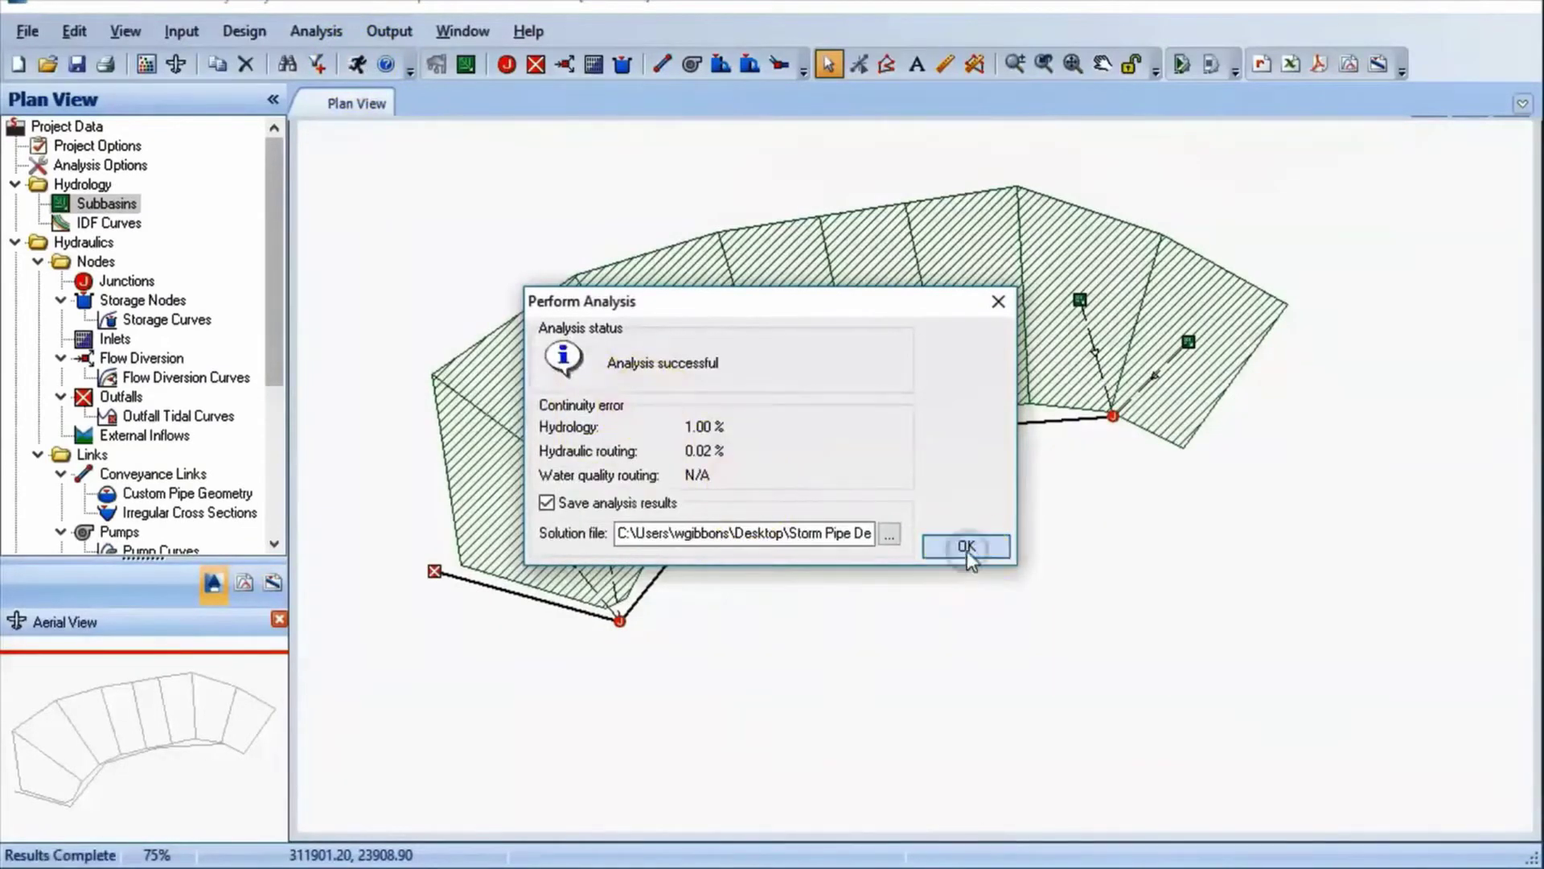
pyautogui.click(968, 547)
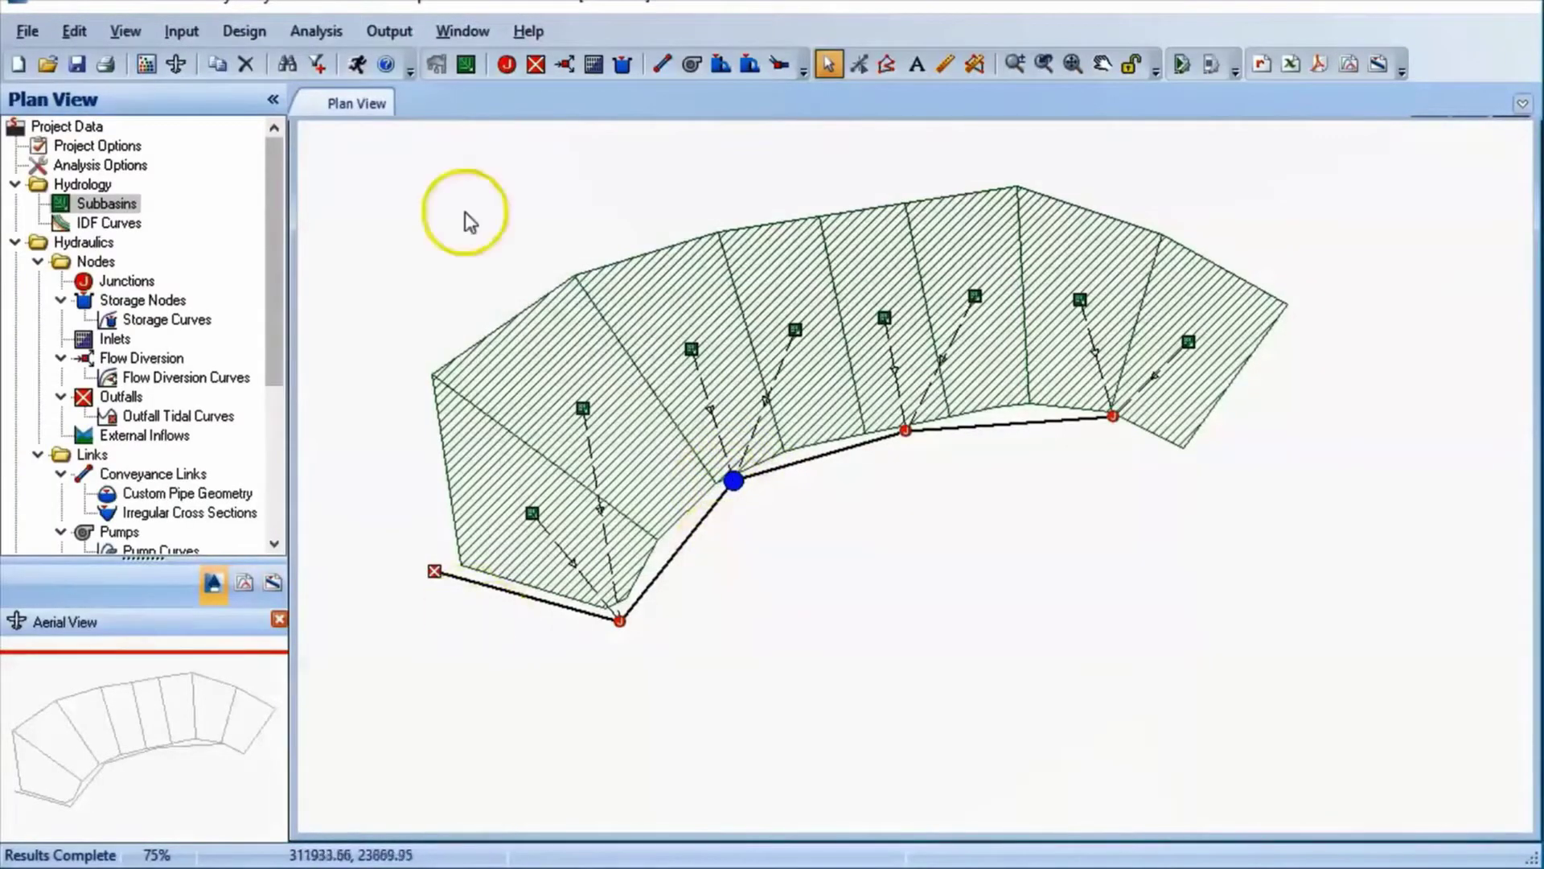
# Create a profile plot of the storm sewer from outfall MH5 to junction MH1
pyautogui.click(1380, 67)
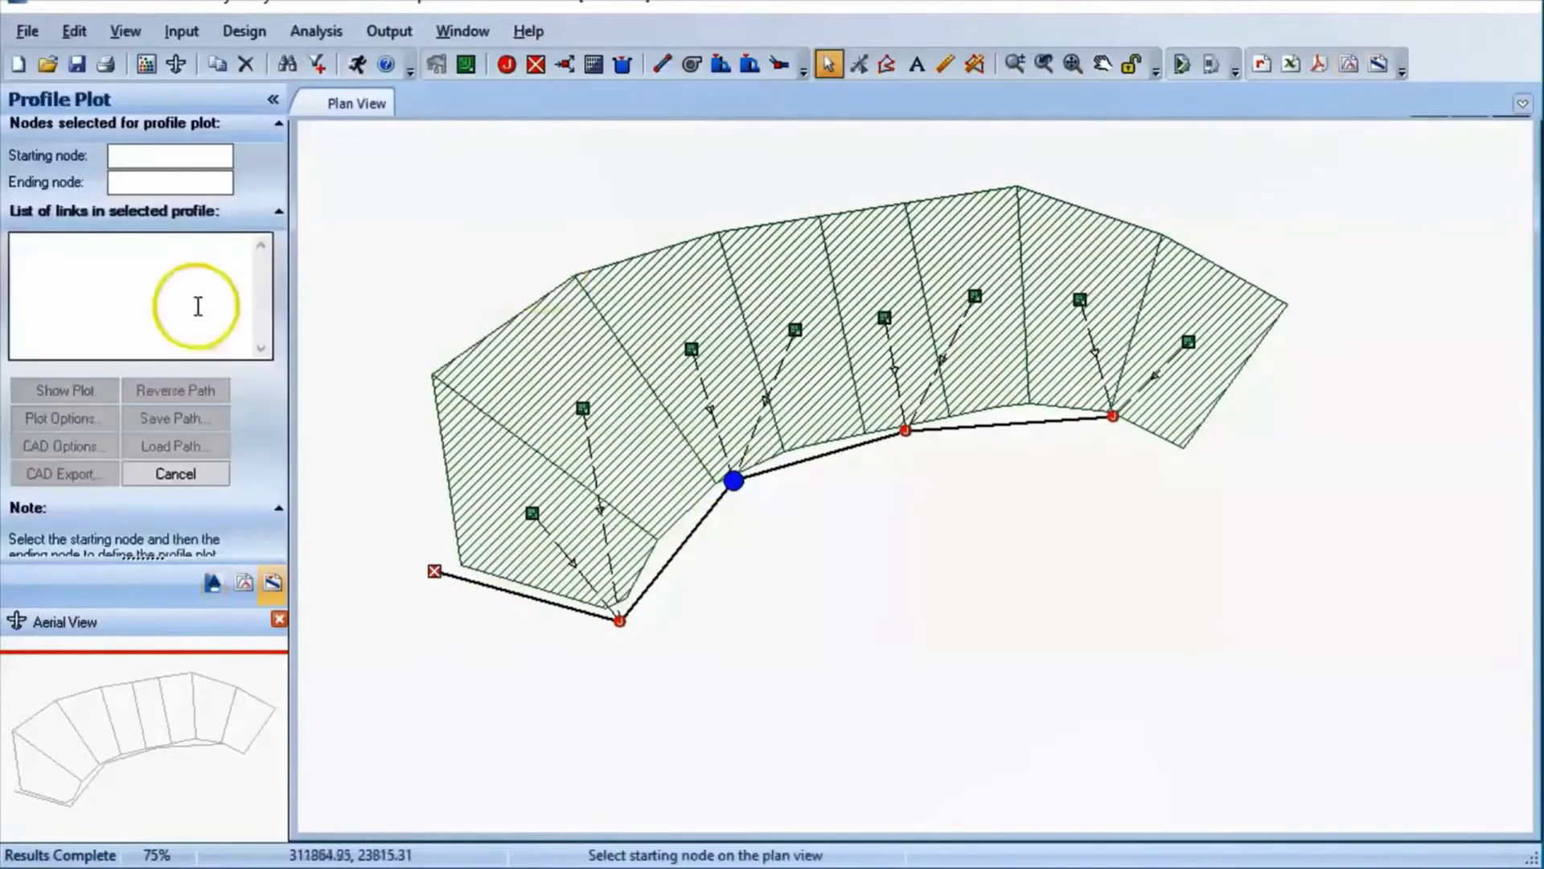
pyautogui.click(435, 572)
pyautogui.click(1112, 416)
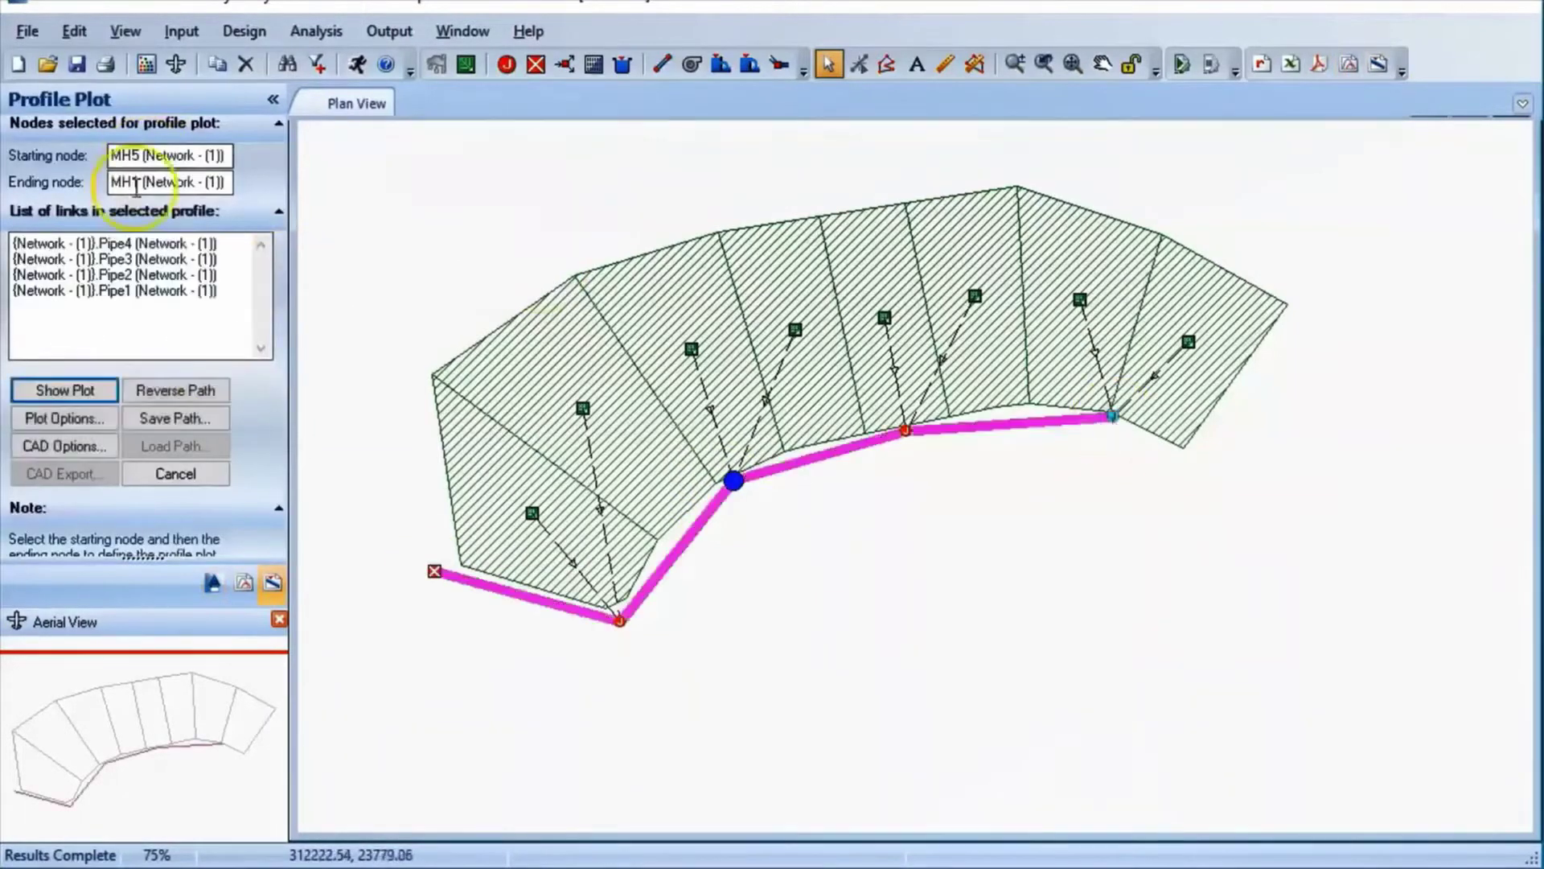
pyautogui.click(65, 392)
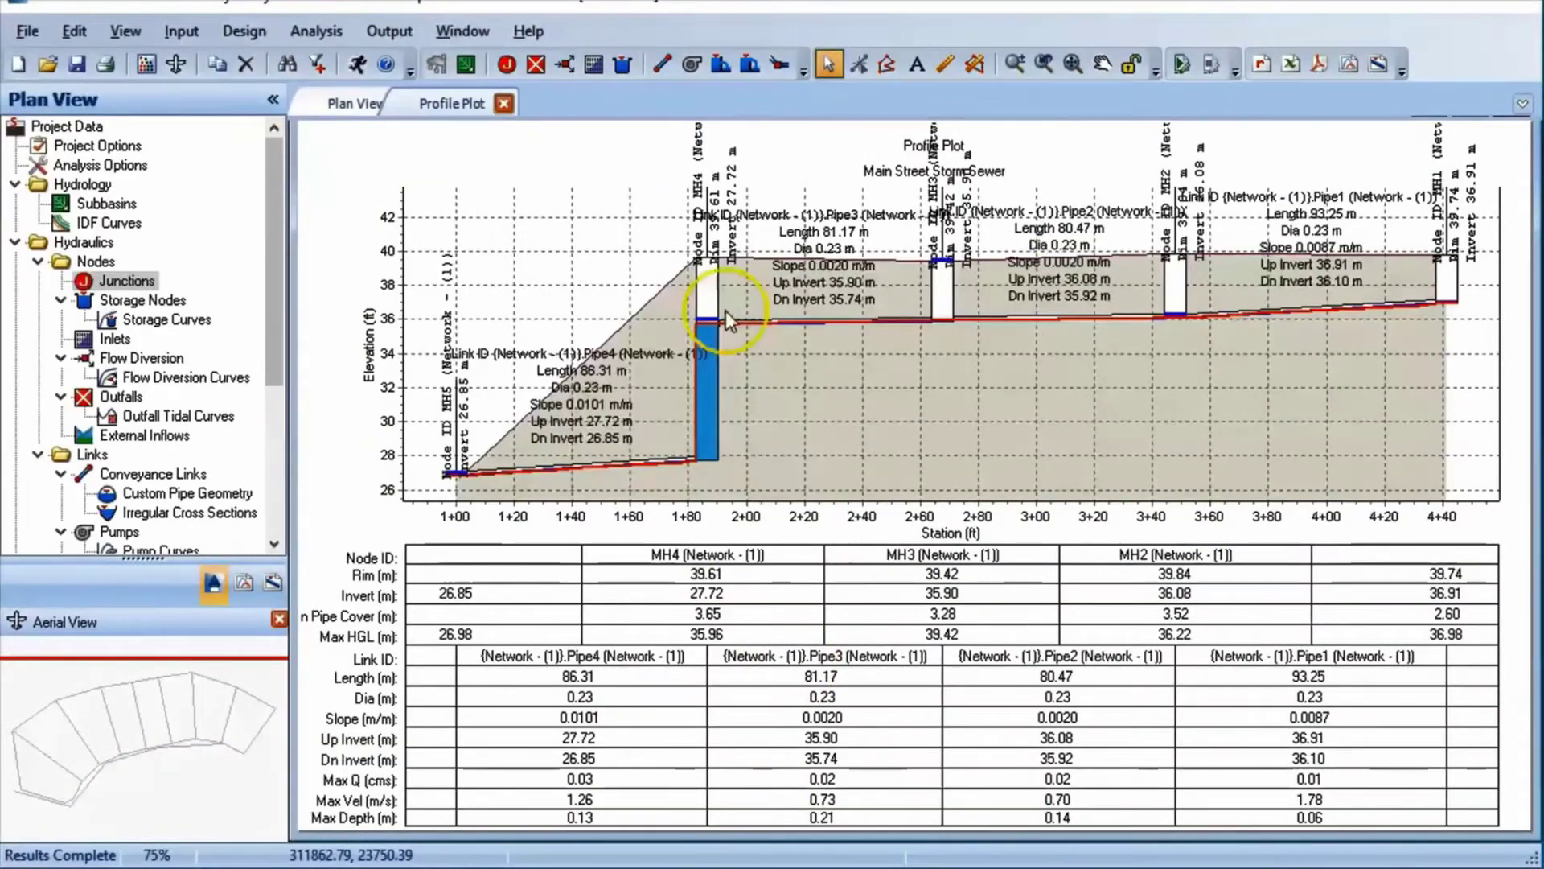
# Look at the output animation controls for the profile plot, close them and inspect the highlighted junction in the plan
pyautogui.click(397, 36)
pyautogui.click(426, 161)
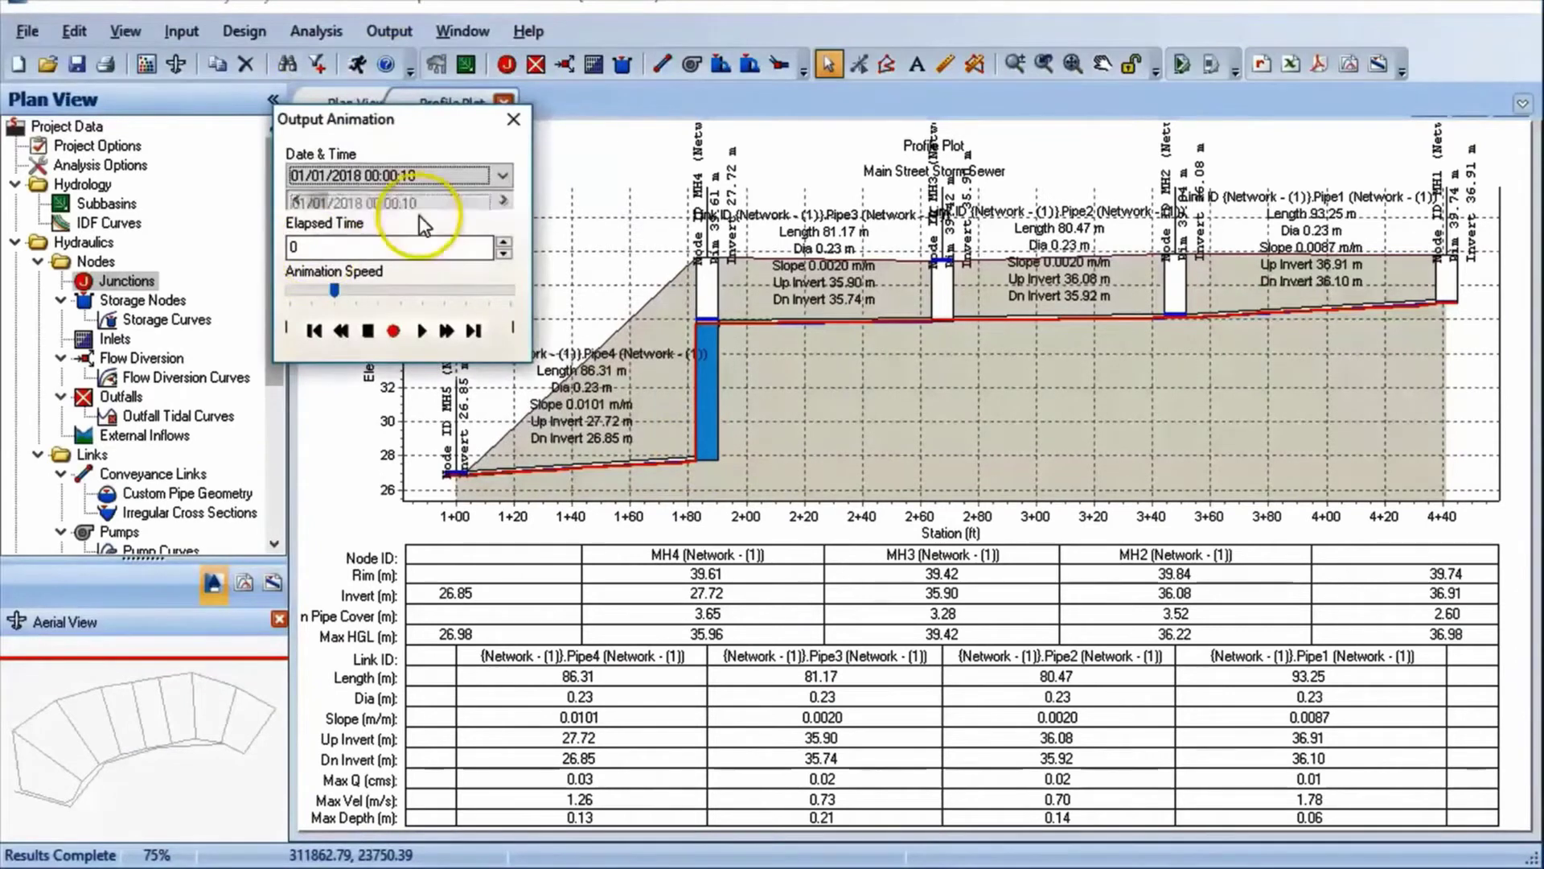
pyautogui.click(514, 125)
pyautogui.click(726, 453)
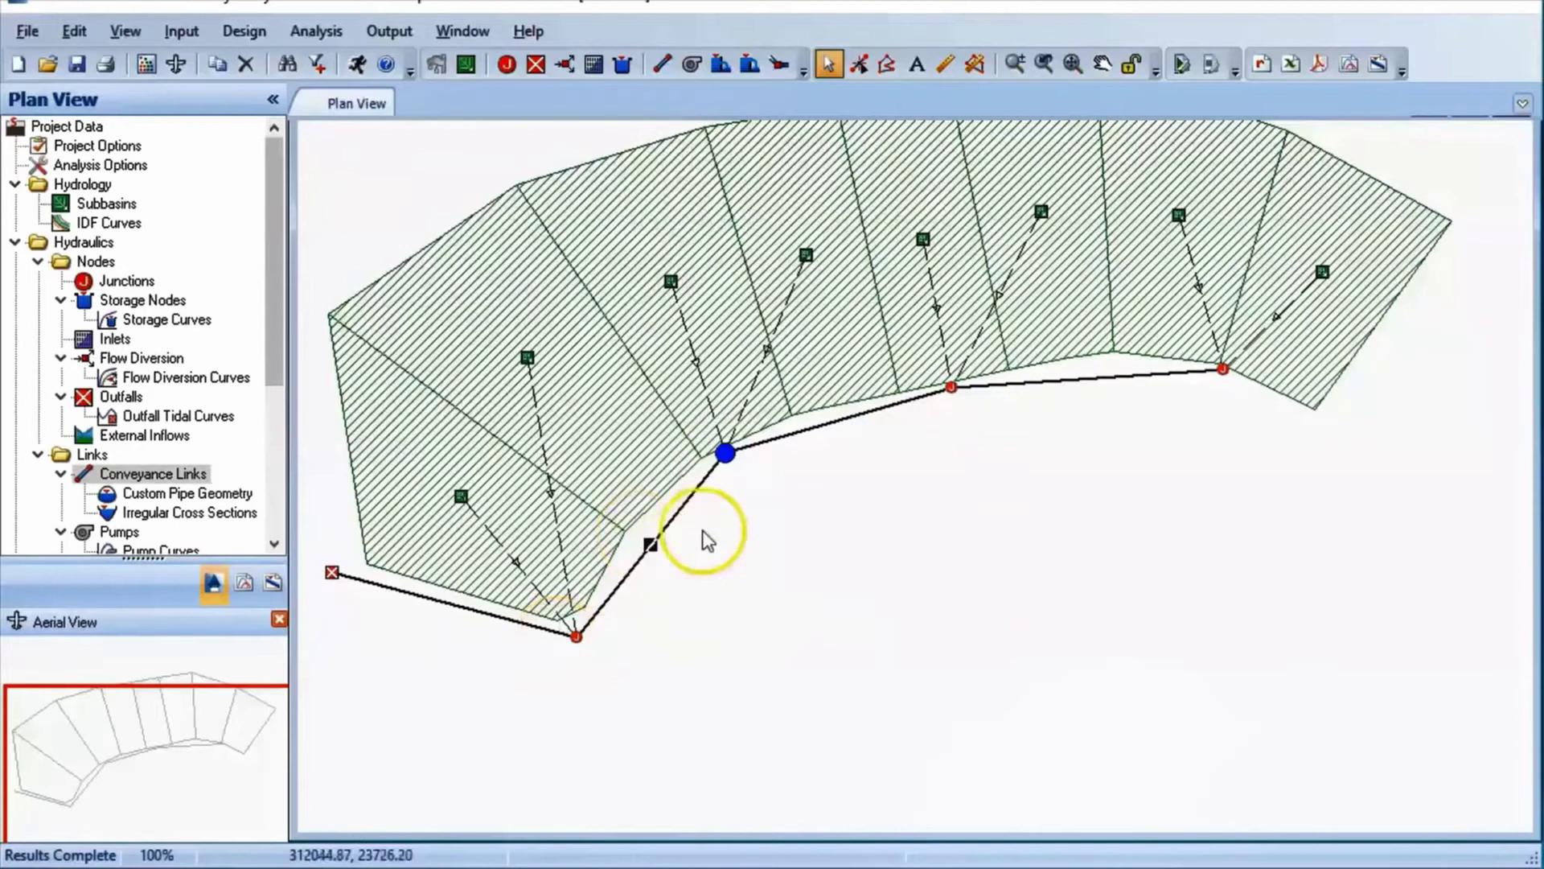
# Set the single storm analysis to the 50-year return period in the analysis options and rerun the analysis
pyautogui.click(316, 31)
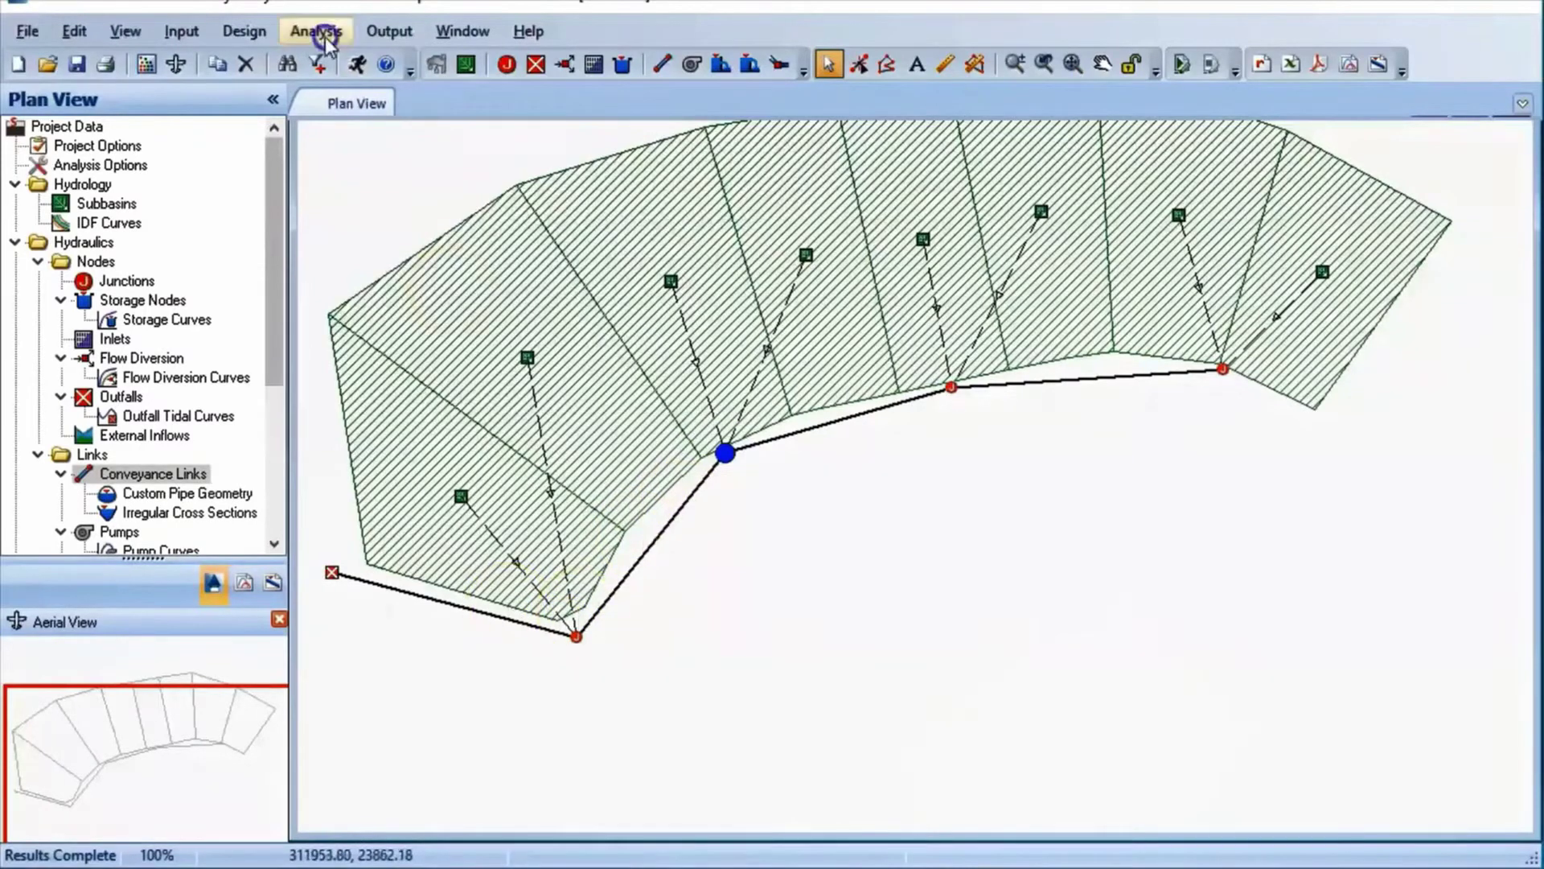
pyautogui.click(510, 265)
pyautogui.click(501, 163)
pyautogui.click(611, 224)
pyautogui.click(611, 303)
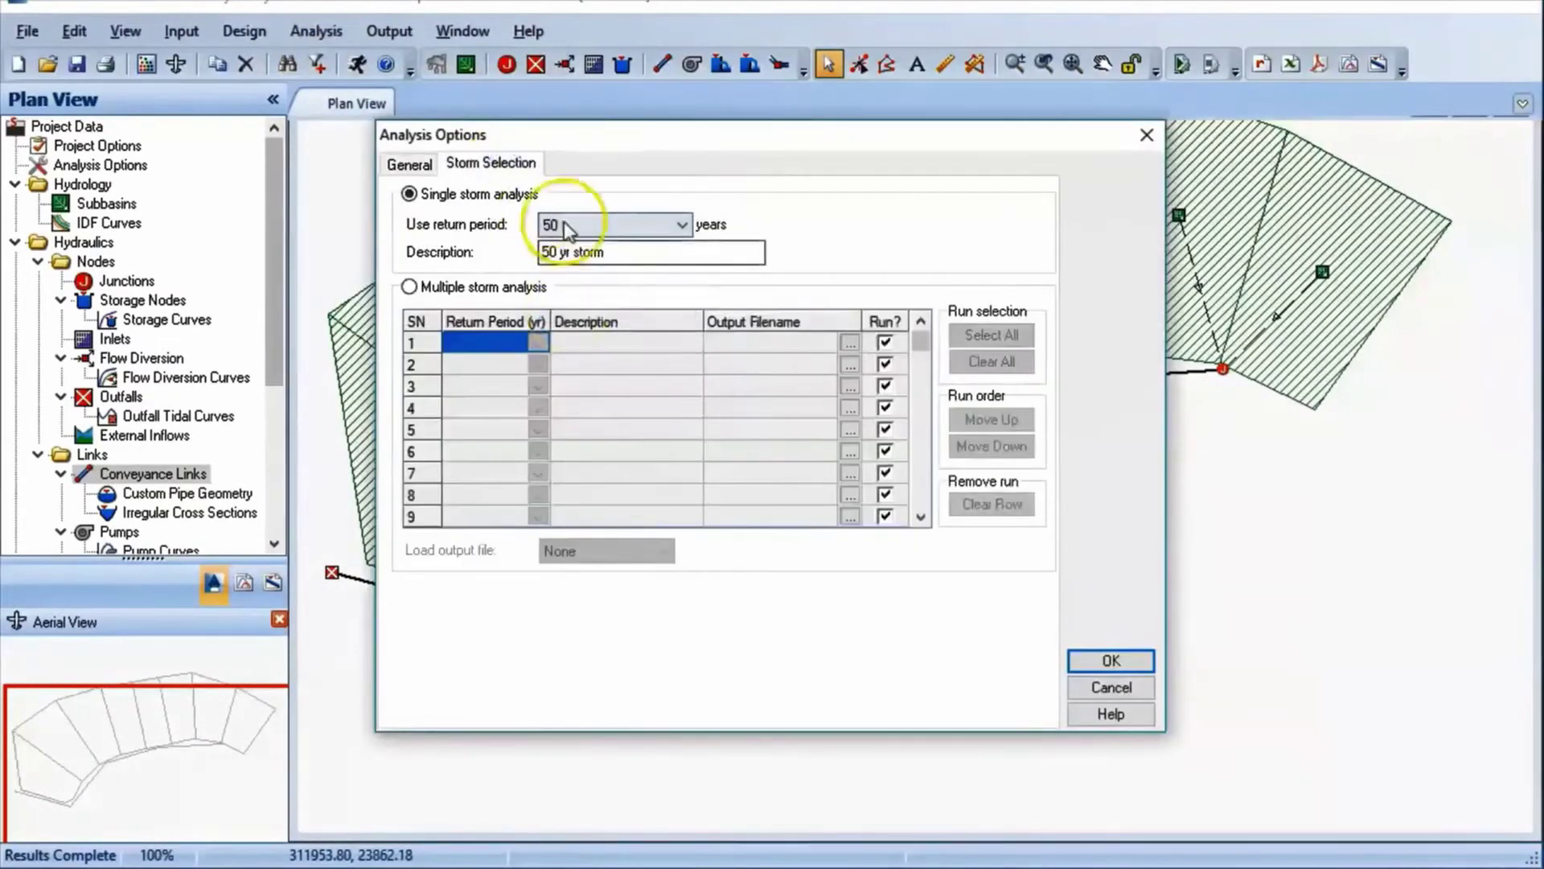
pyautogui.click(1110, 660)
pyautogui.press('F5')
pyautogui.moveTo(613, 363); pyautogui.dragTo(915, 533)
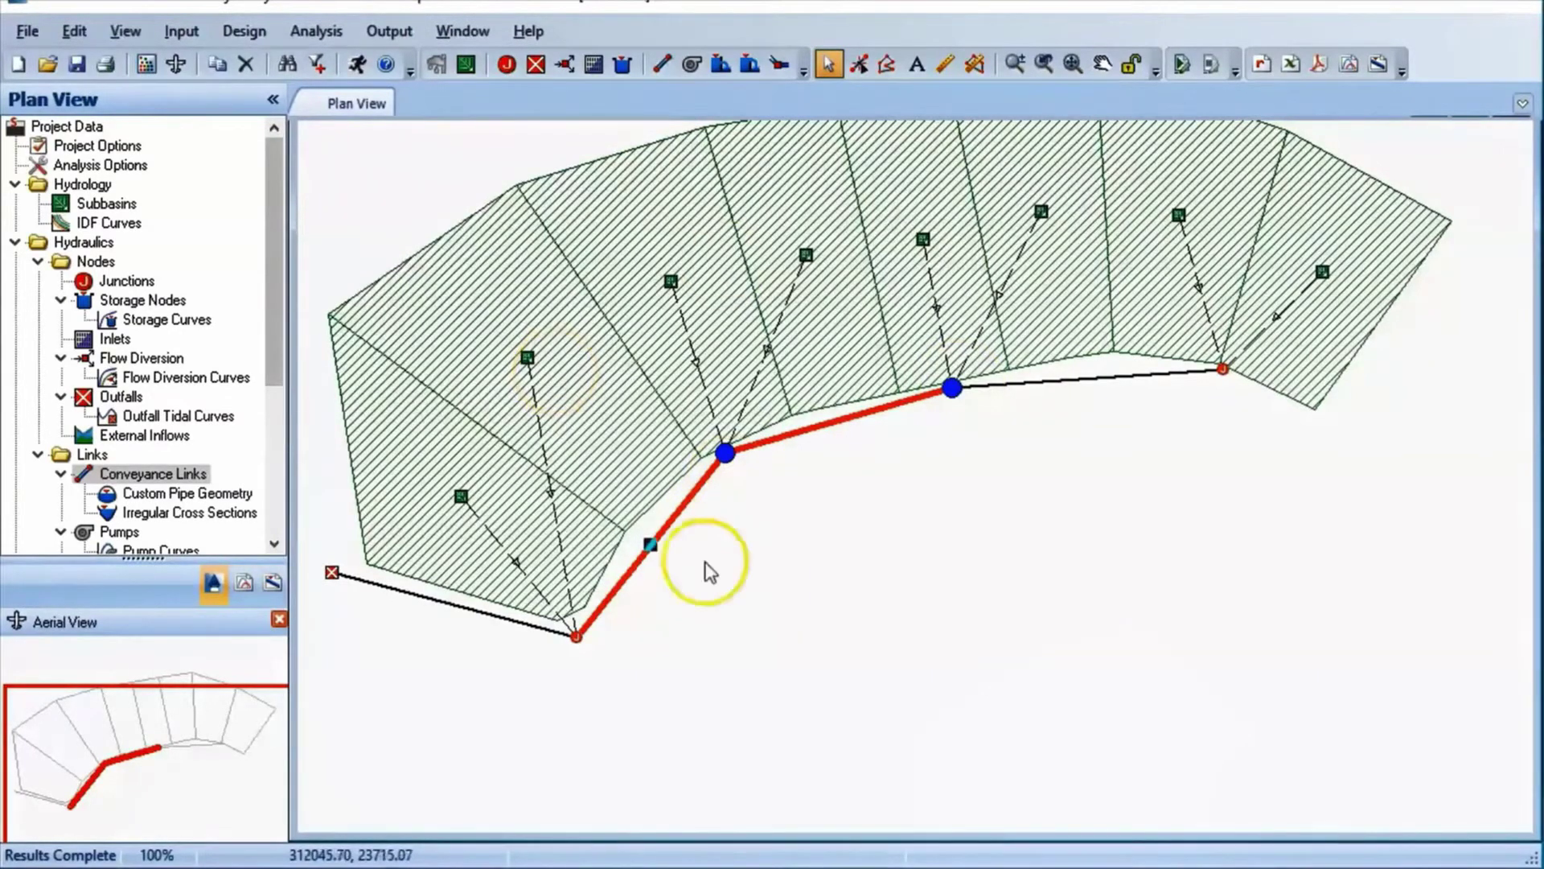
# Plot the storm sewer profile between outfall MH5 and junction MH1, and save the project
pyautogui.click(1378, 64)
pyautogui.click(1224, 370)
pyautogui.click(75, 391)
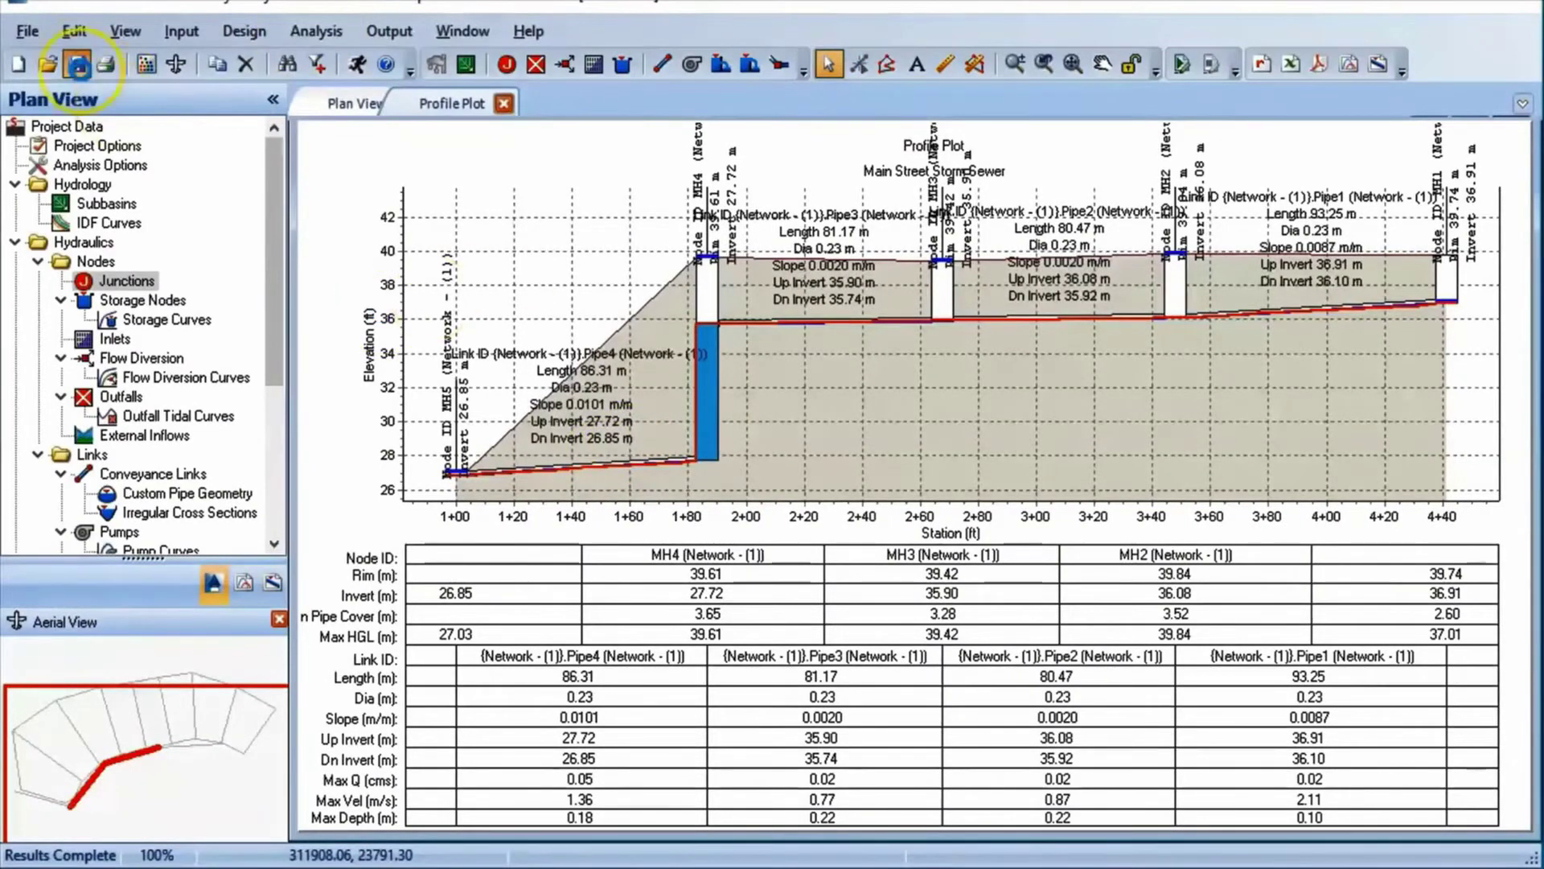
pyautogui.click(78, 65)
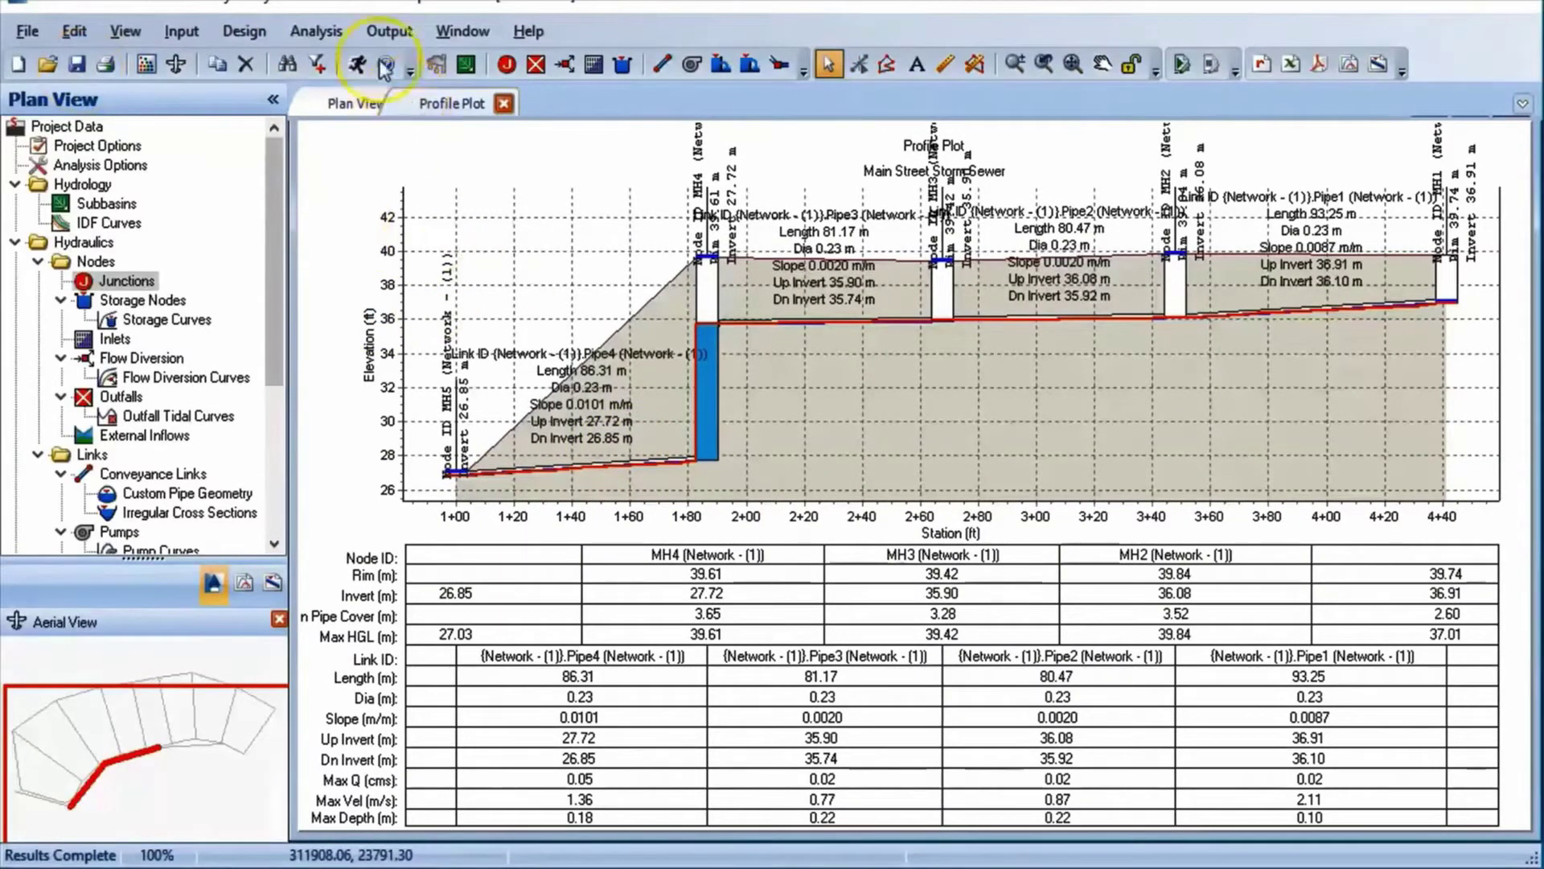
# Play the output animation on the profile plot at maximum speed, examine Pipe4 and MH4, and close the animation controls
pyautogui.click(373, 32)
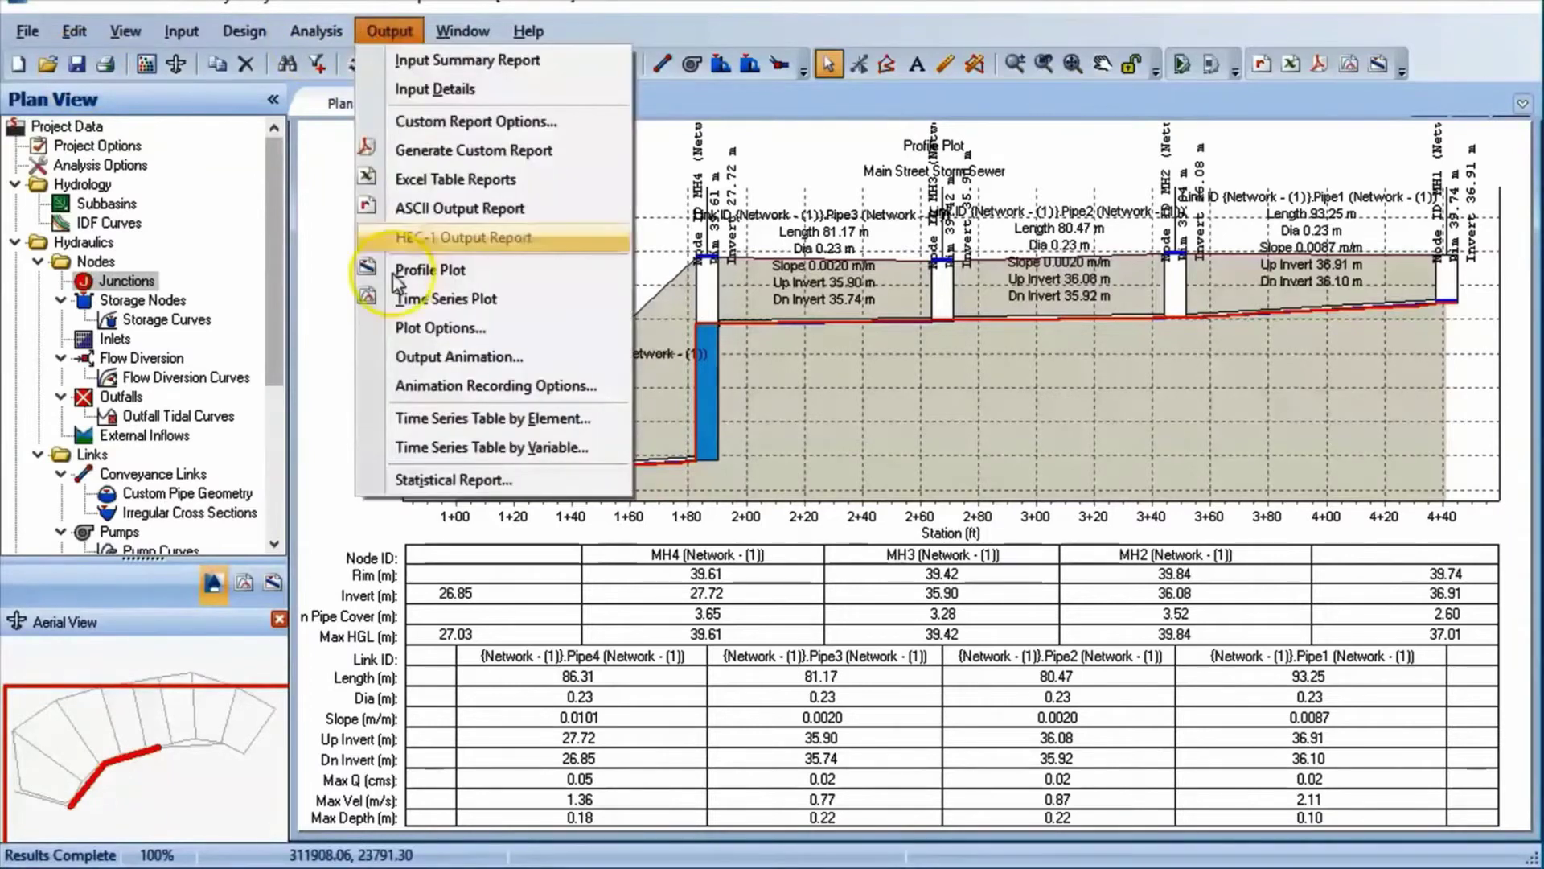
pyautogui.click(458, 356)
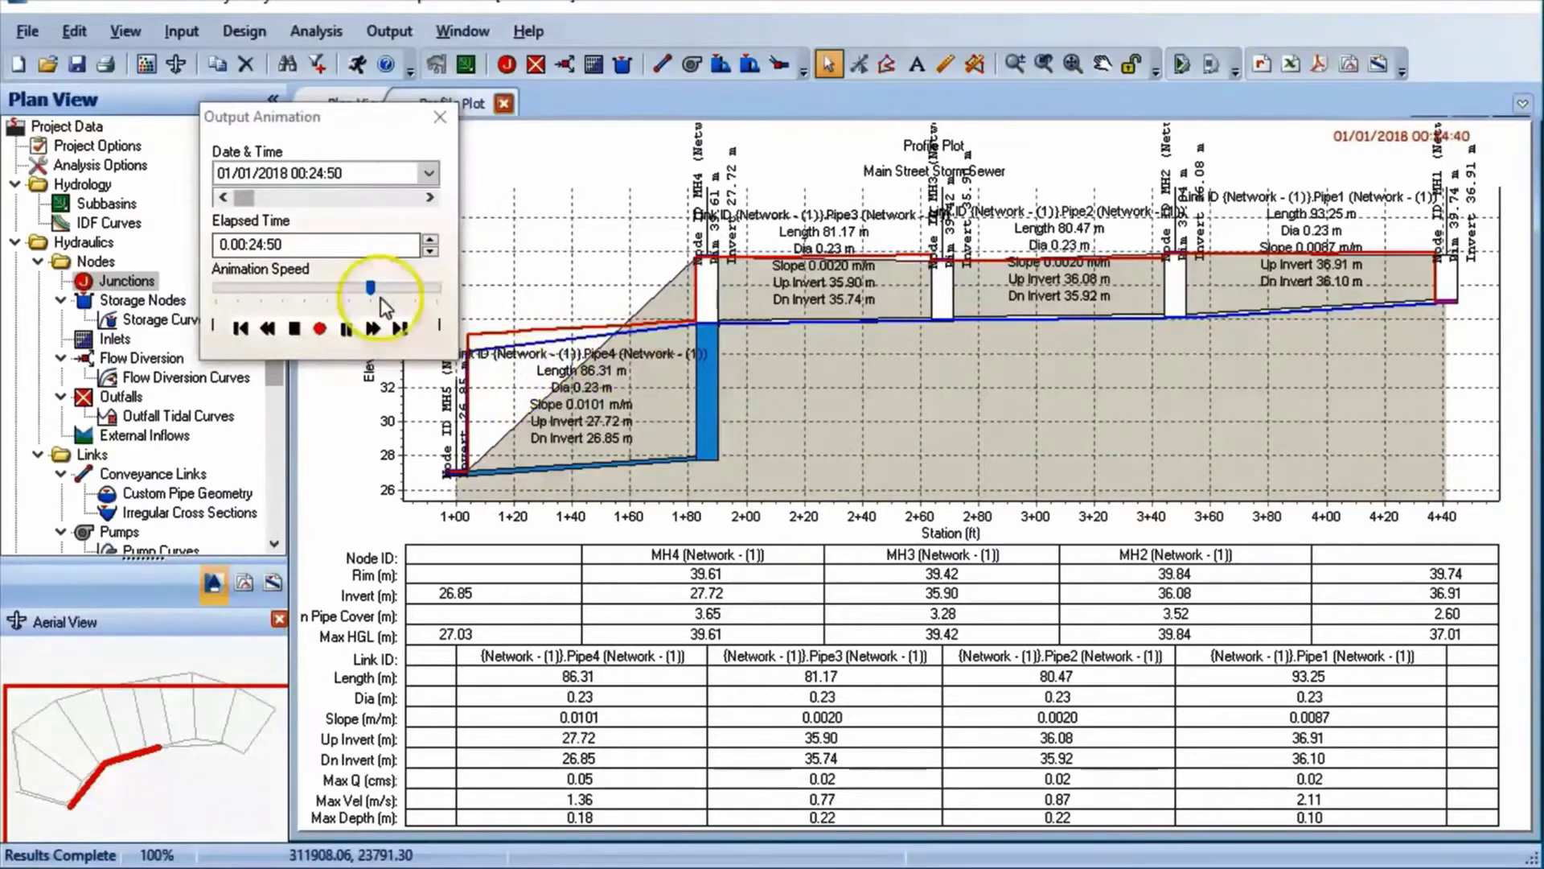
pyautogui.moveTo(370, 287); pyautogui.dragTo(436, 287)
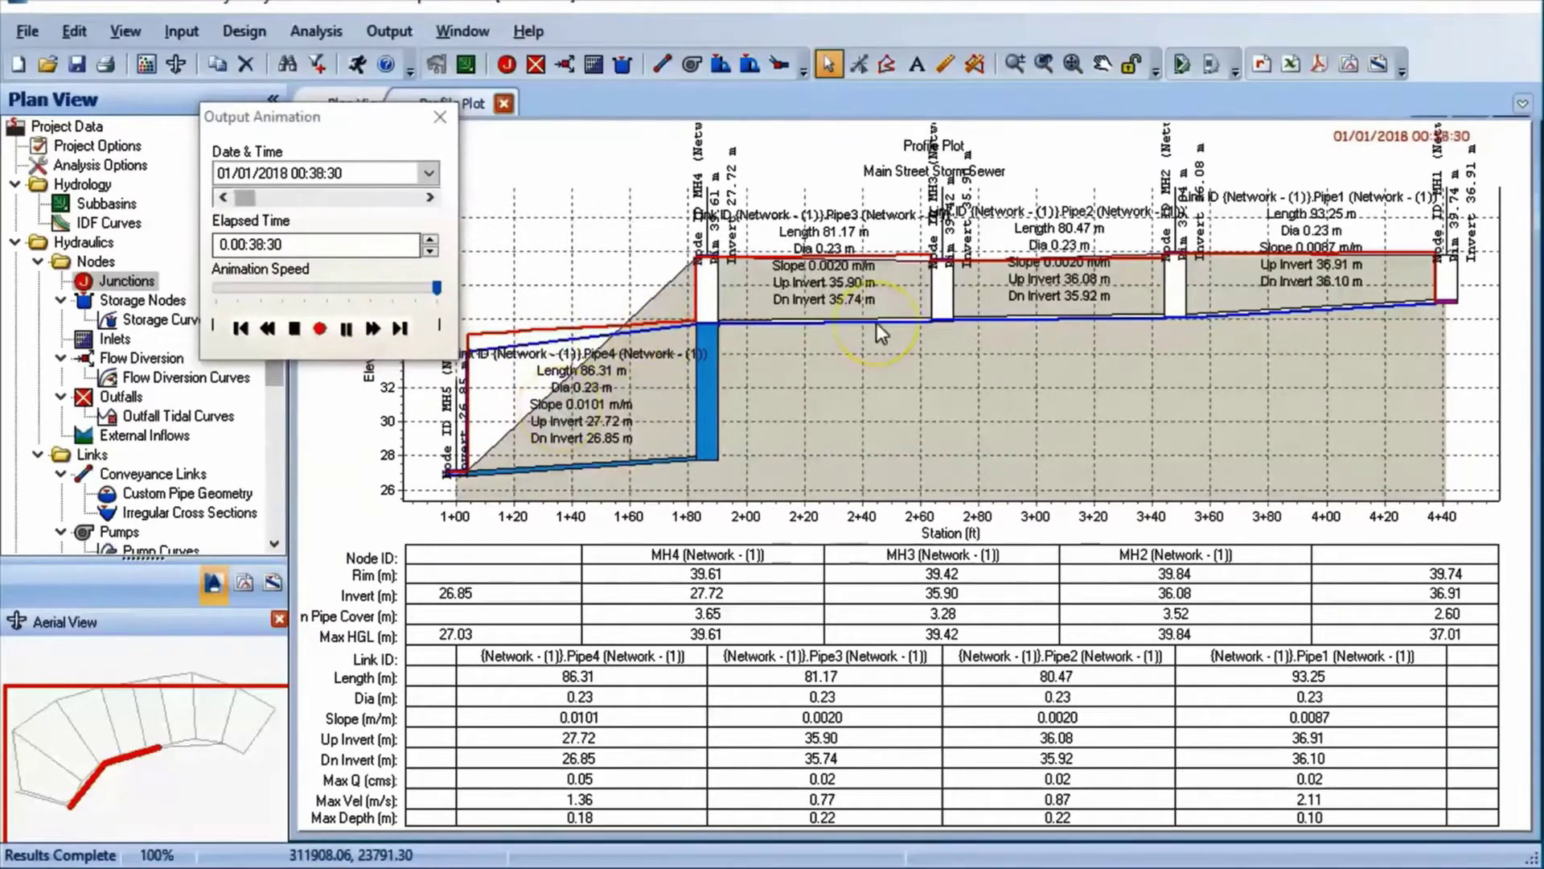
pyautogui.scroll(5, 897, 325)
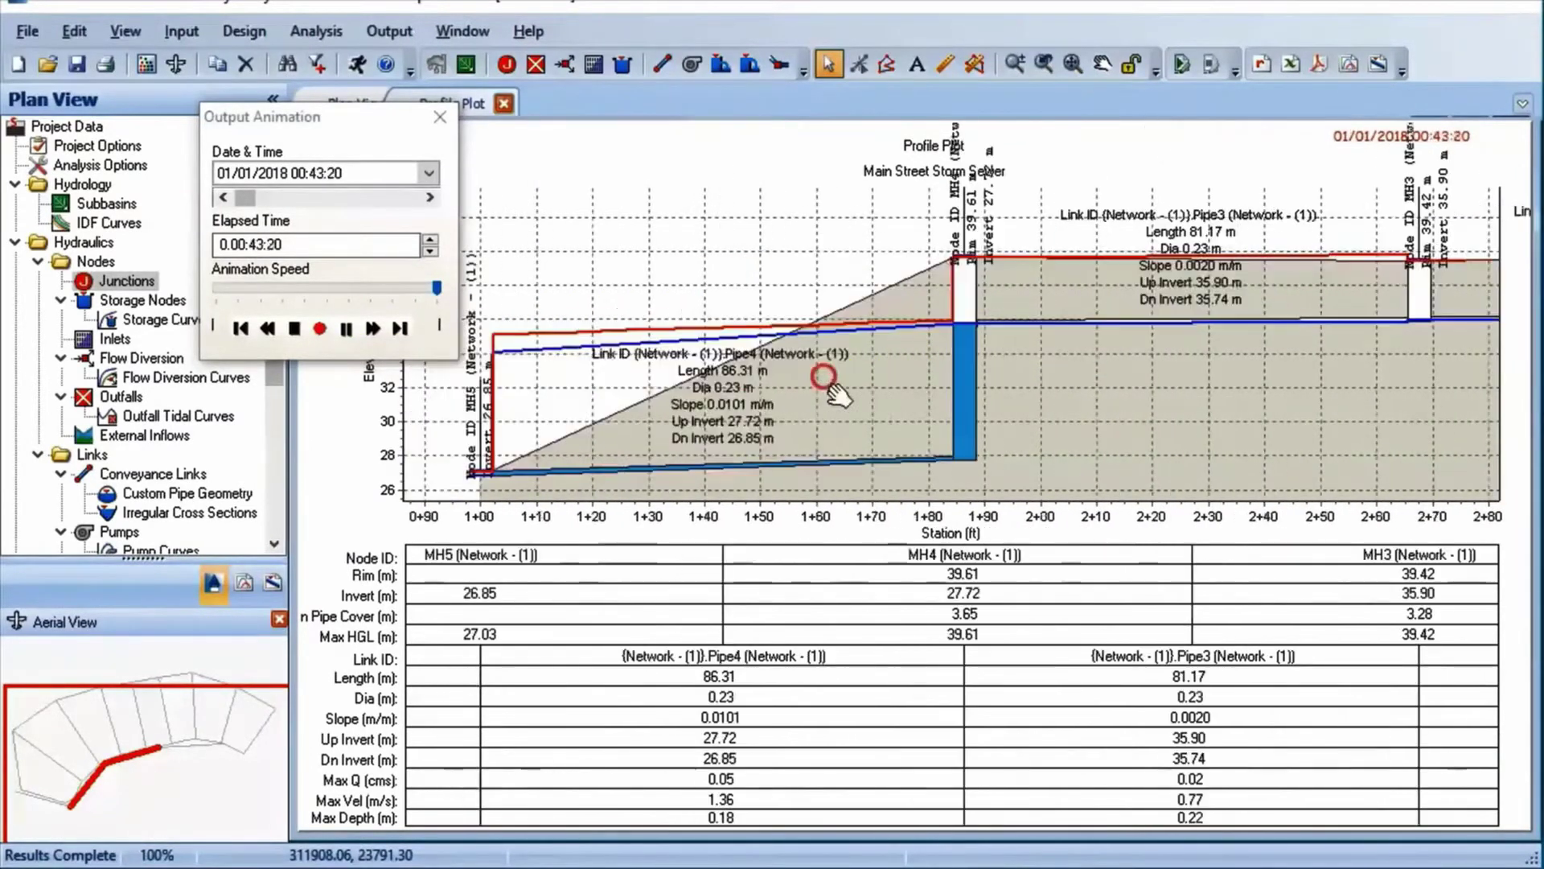
pyautogui.moveTo(816, 396); pyautogui.dragTo(722, 395)
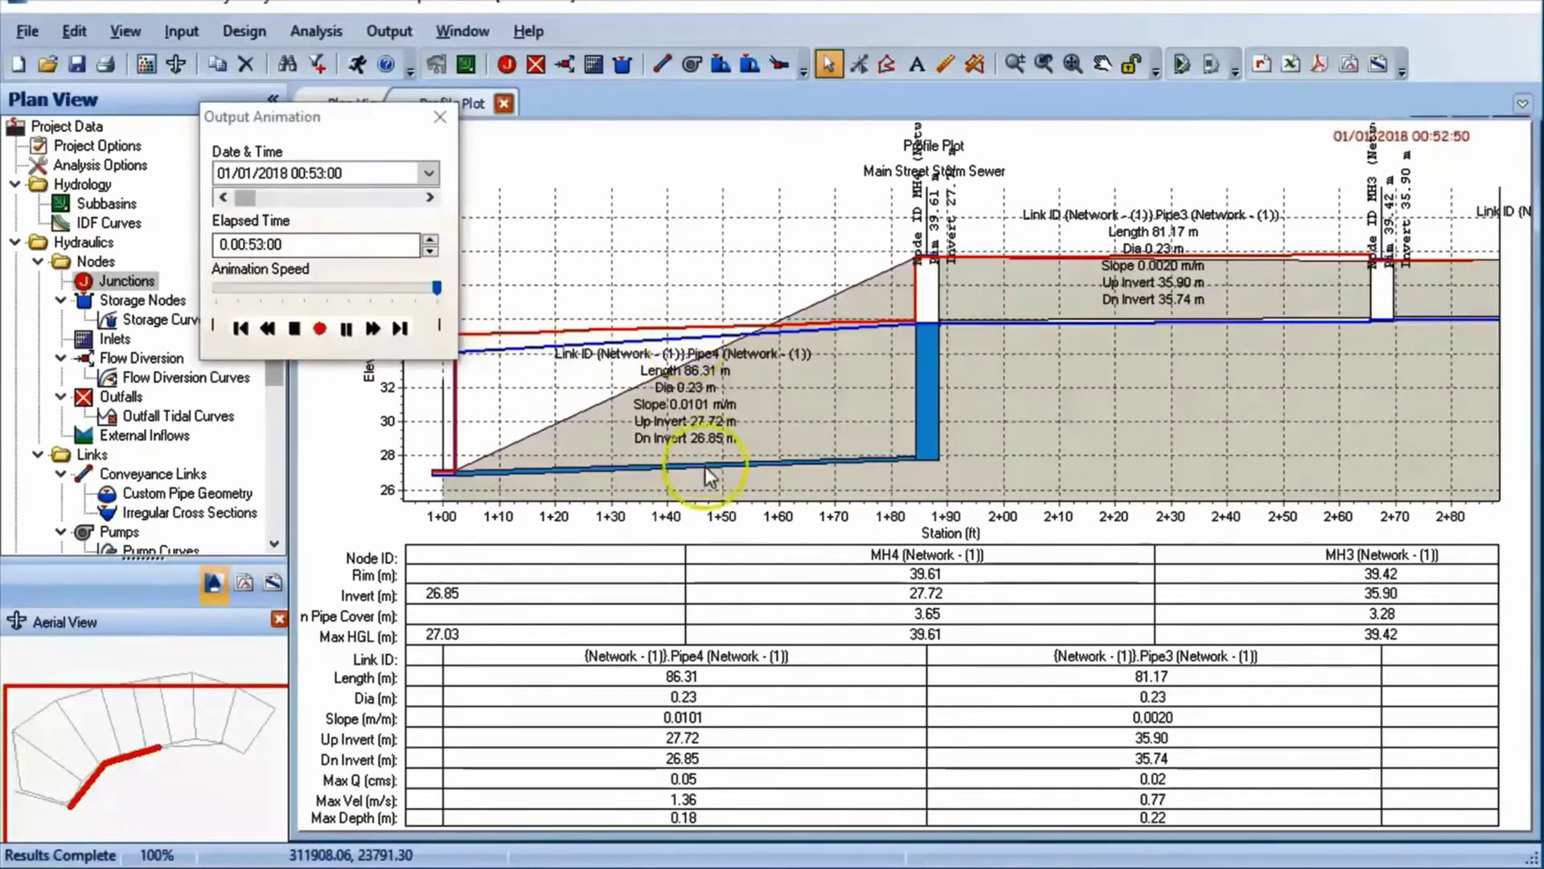
pyautogui.click(294, 328)
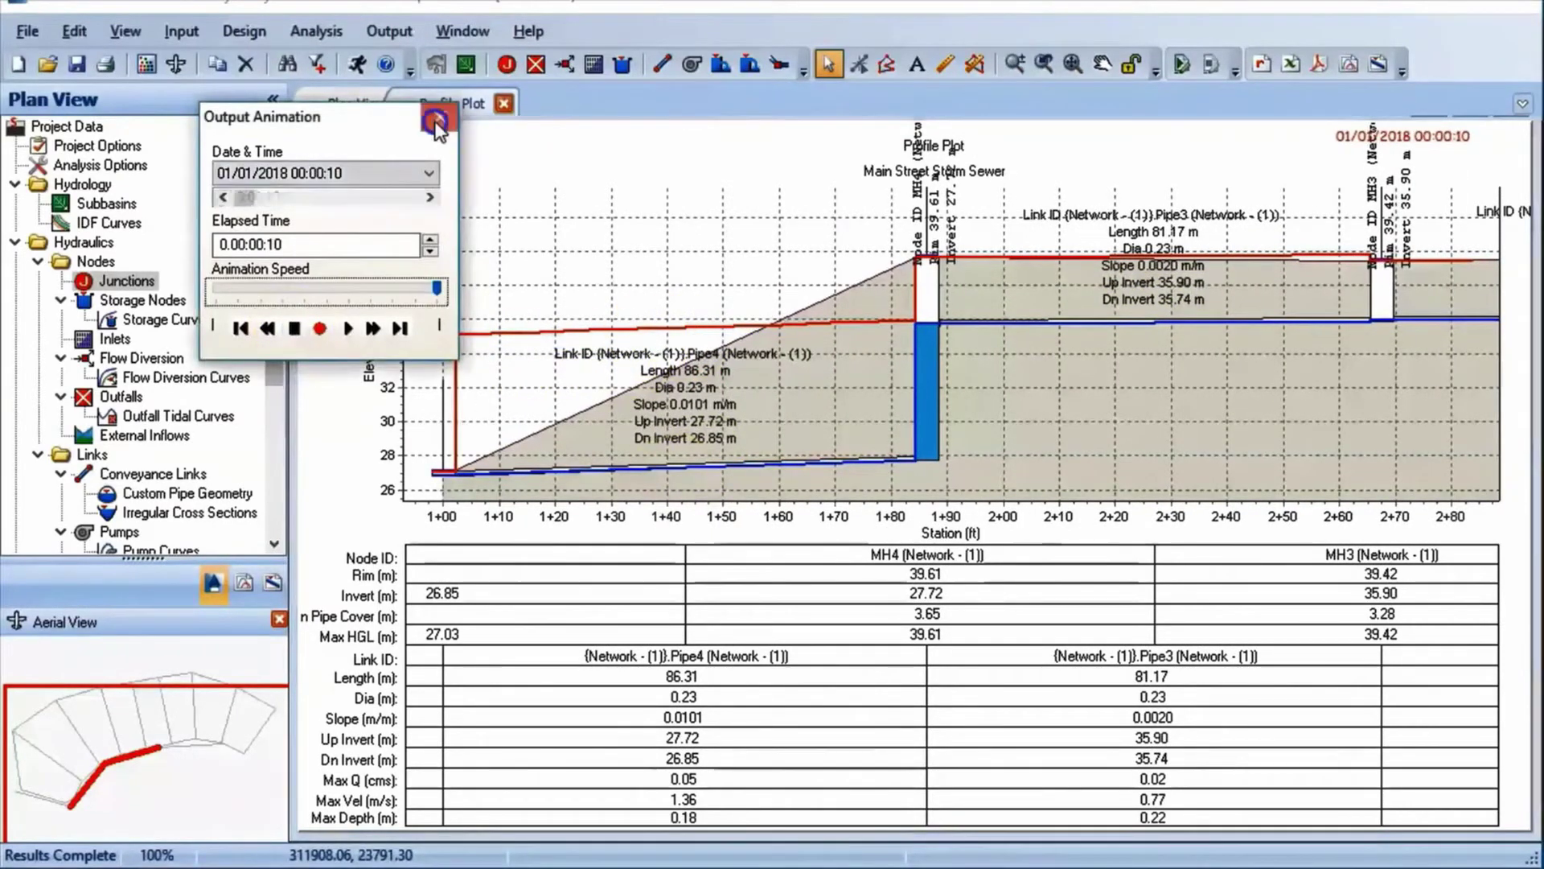
pyautogui.click(440, 117)
# Set the diameters of Pipe2 and Pipe3 to 30 cm from the plan view and rerun the analysis
pyautogui.click(354, 103)
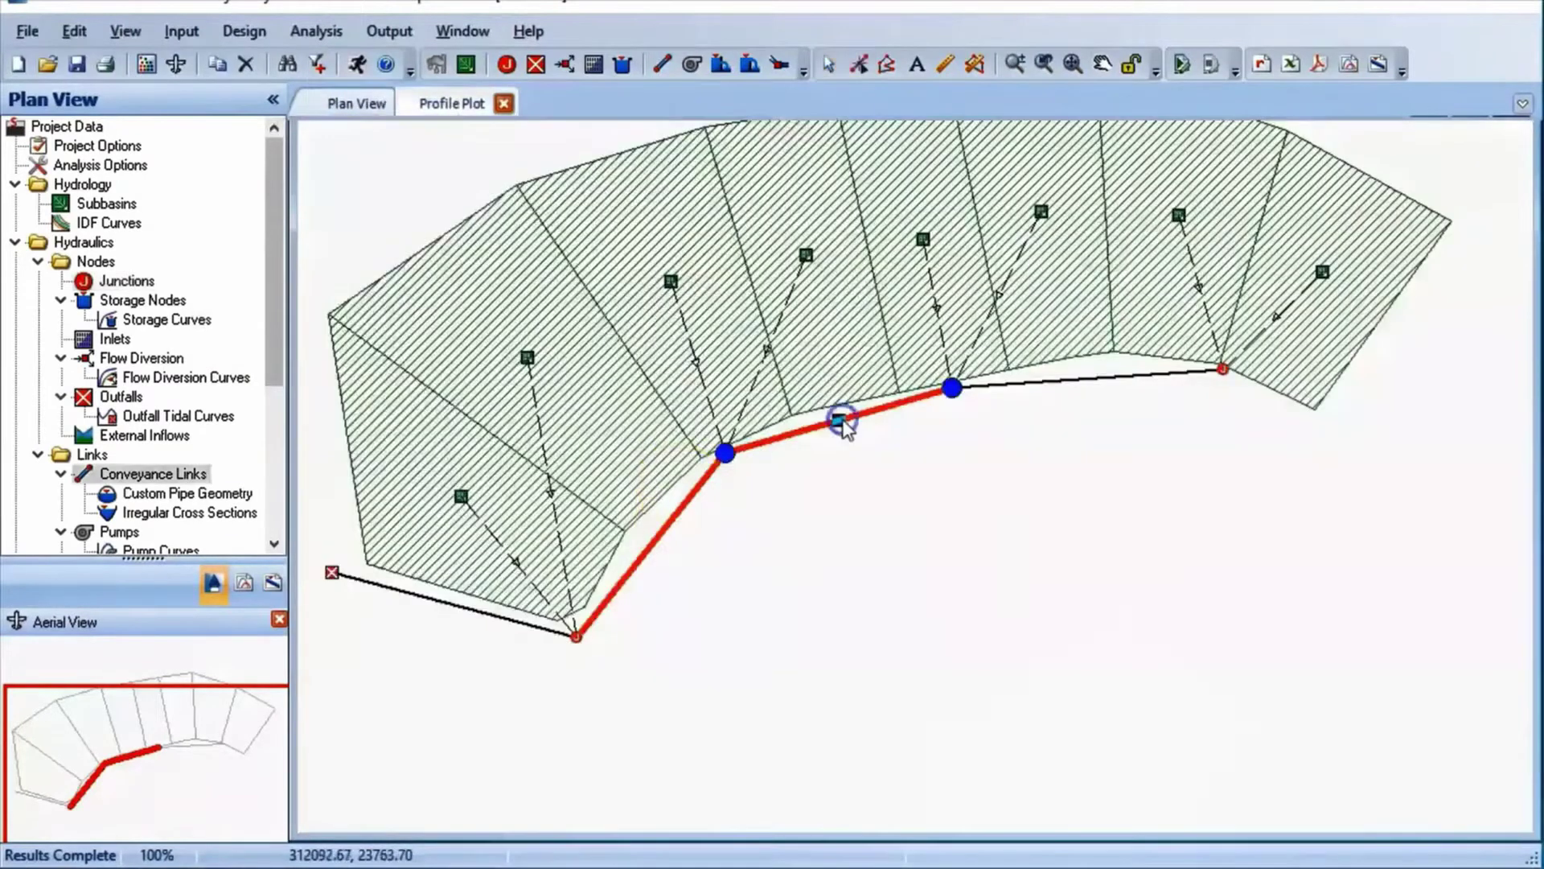
pyautogui.doubleClick(938, 421)
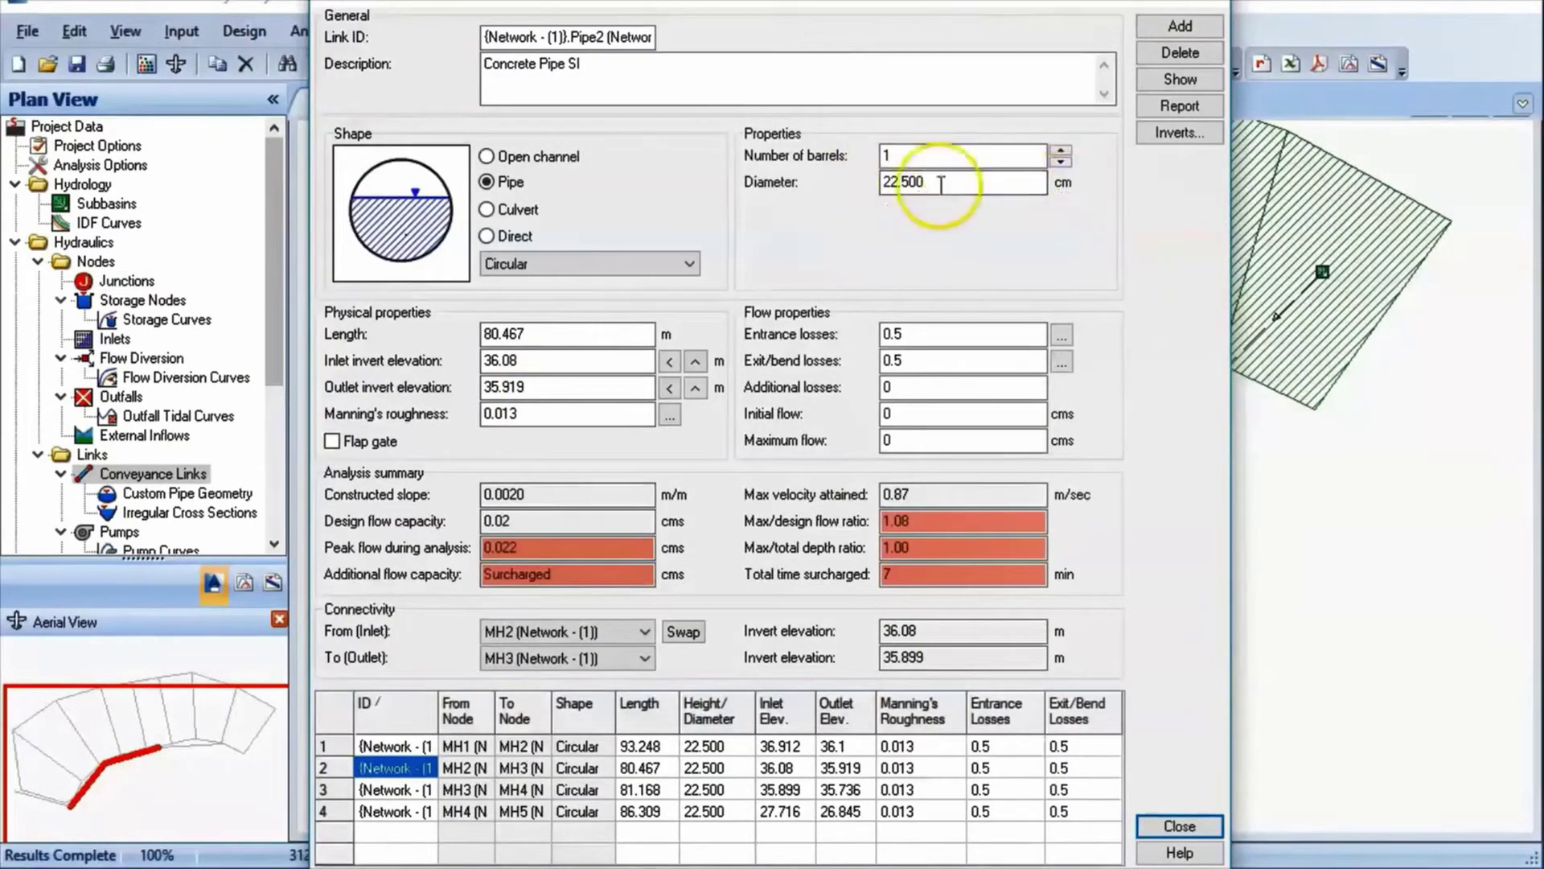
pyautogui.doubleClick(909, 182)
pyautogui.write('30')
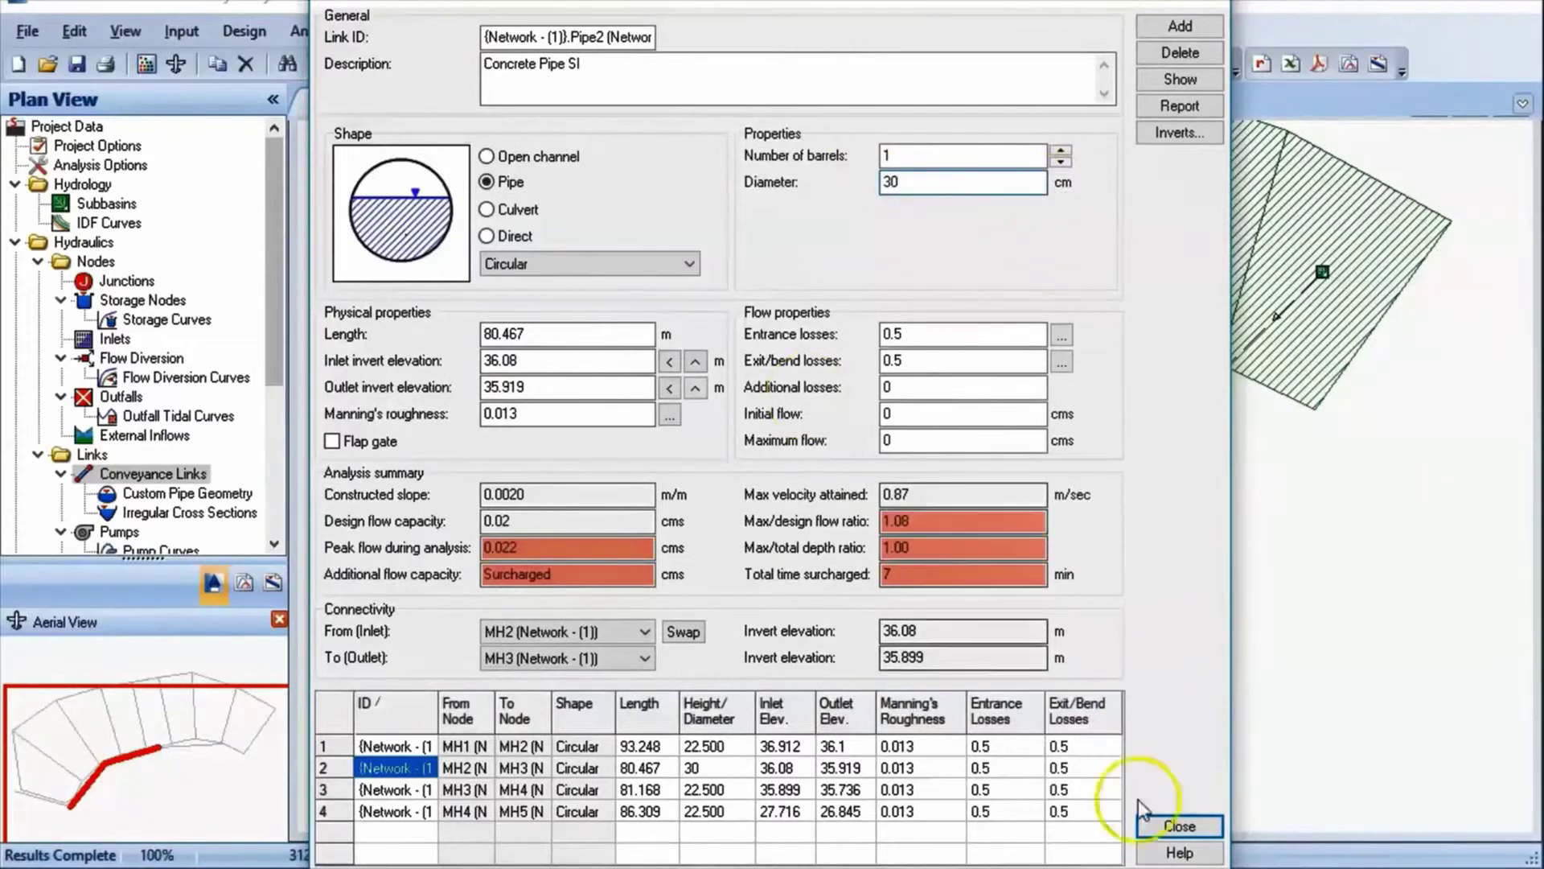
pyautogui.click(1174, 828)
pyautogui.doubleClick(655, 537)
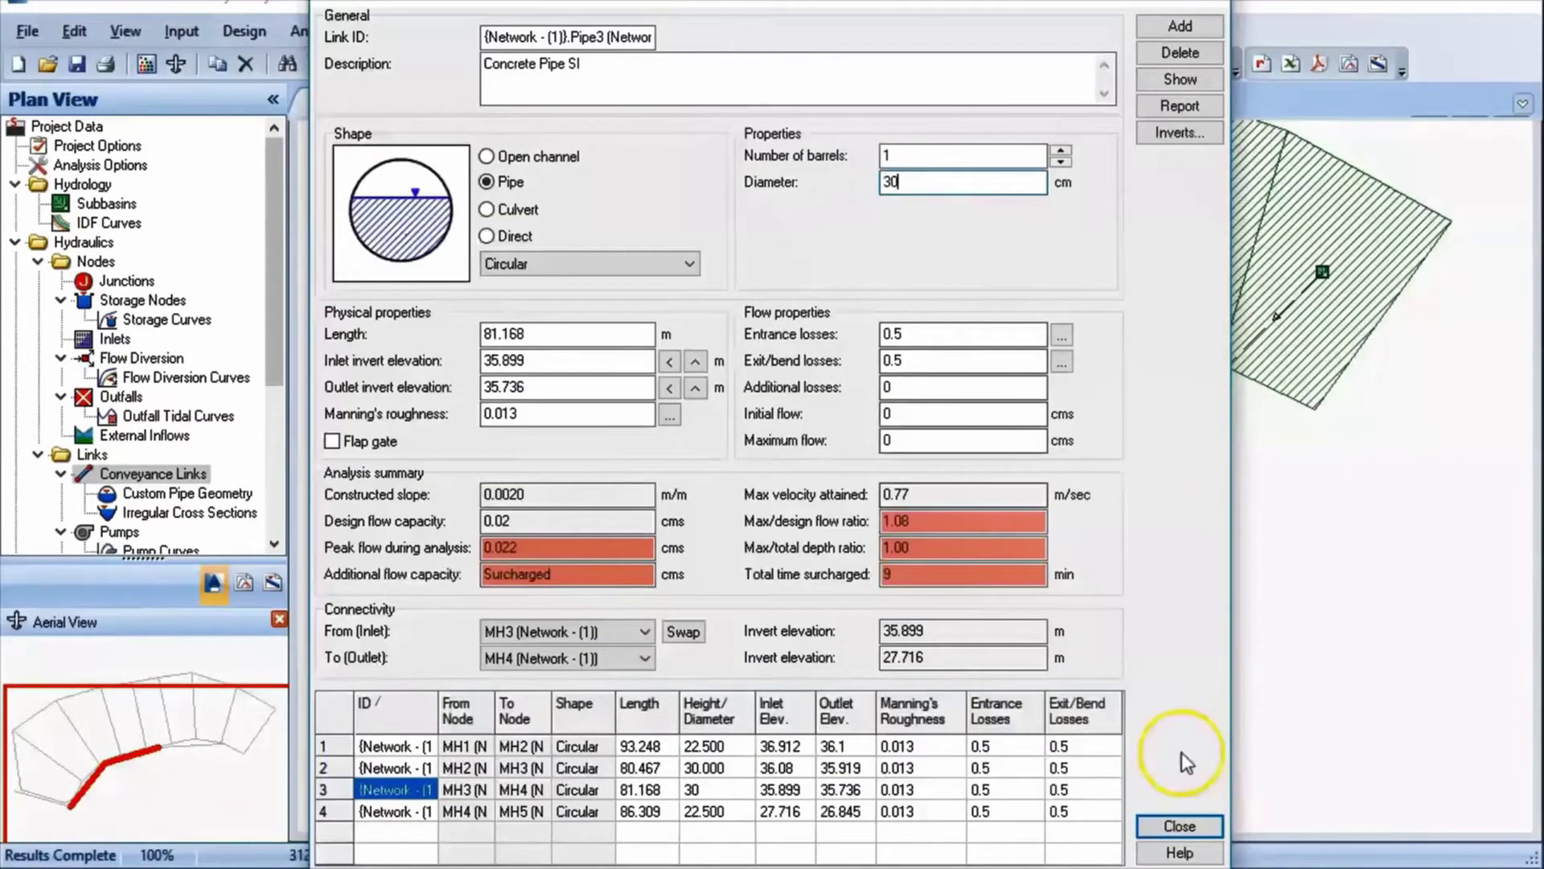
pyautogui.click(1176, 815)
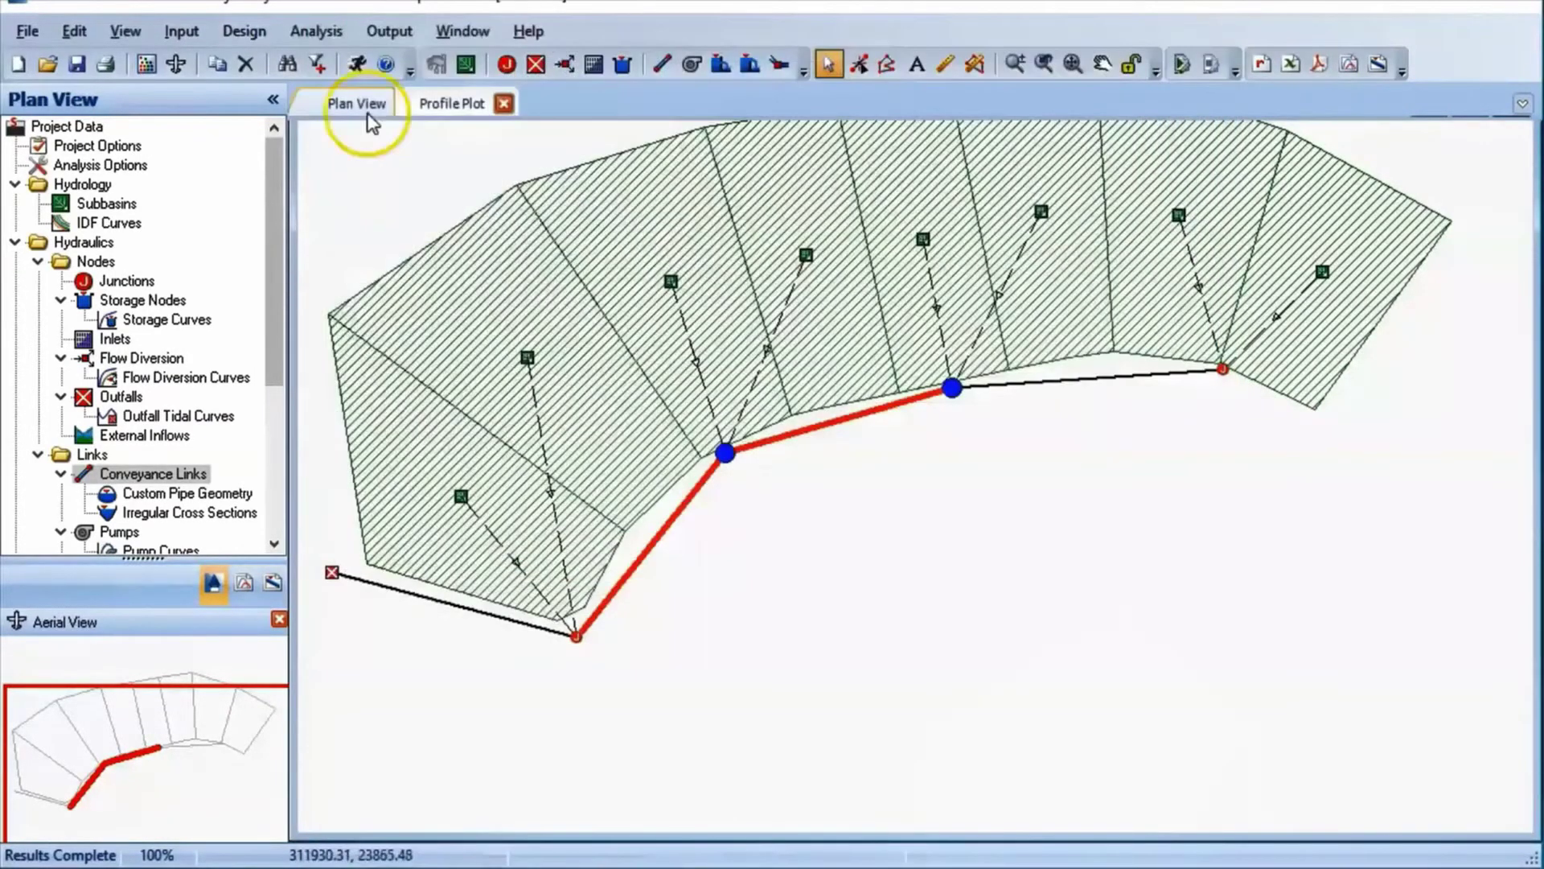
pyautogui.click(356, 64)
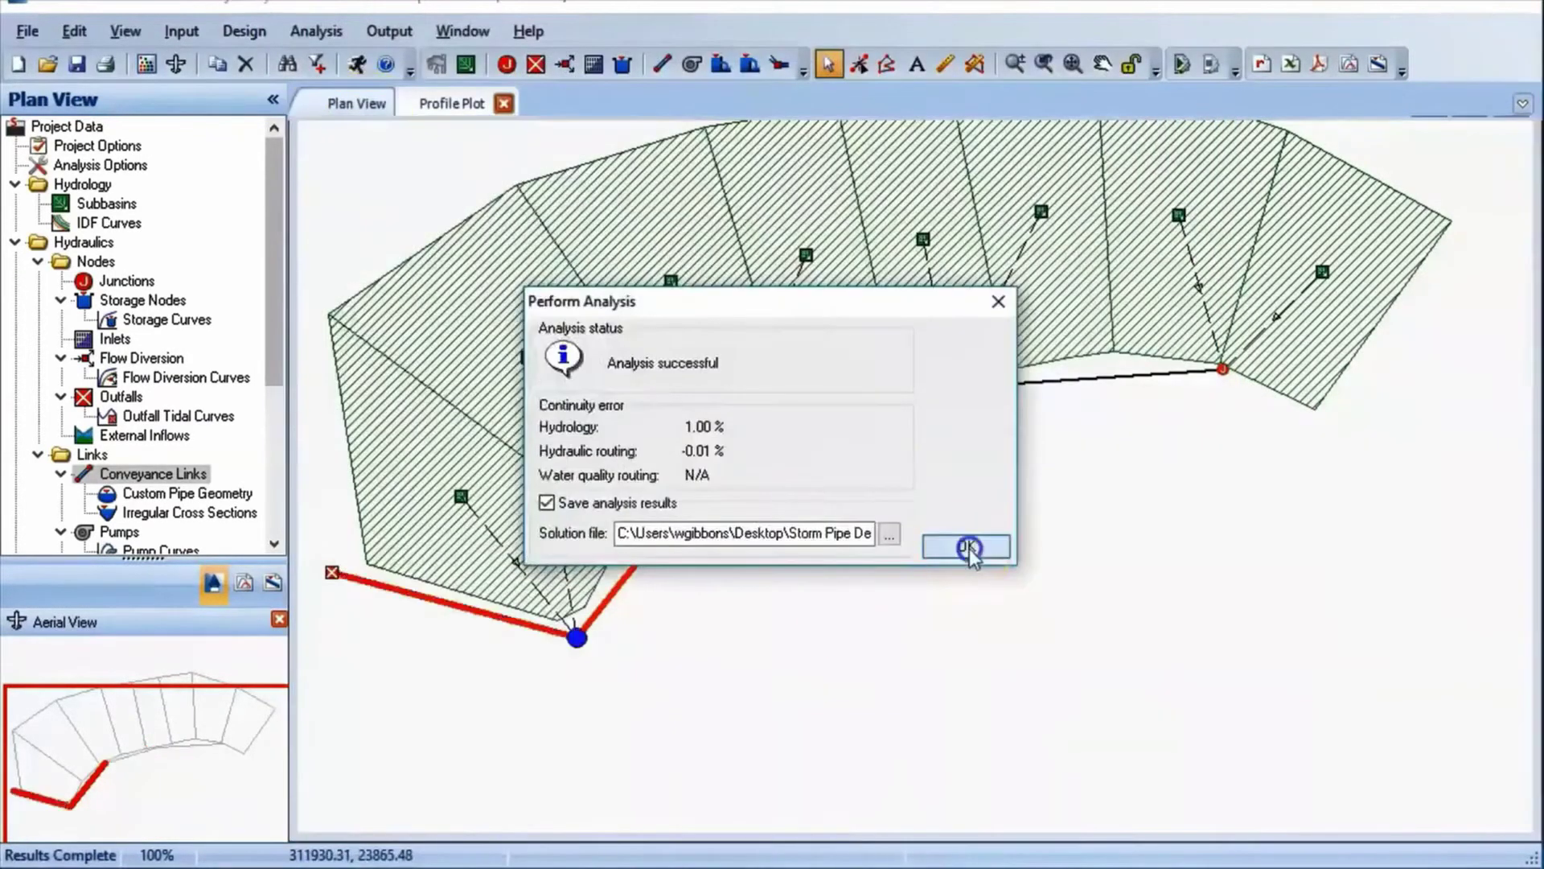
pyautogui.click(975, 543)
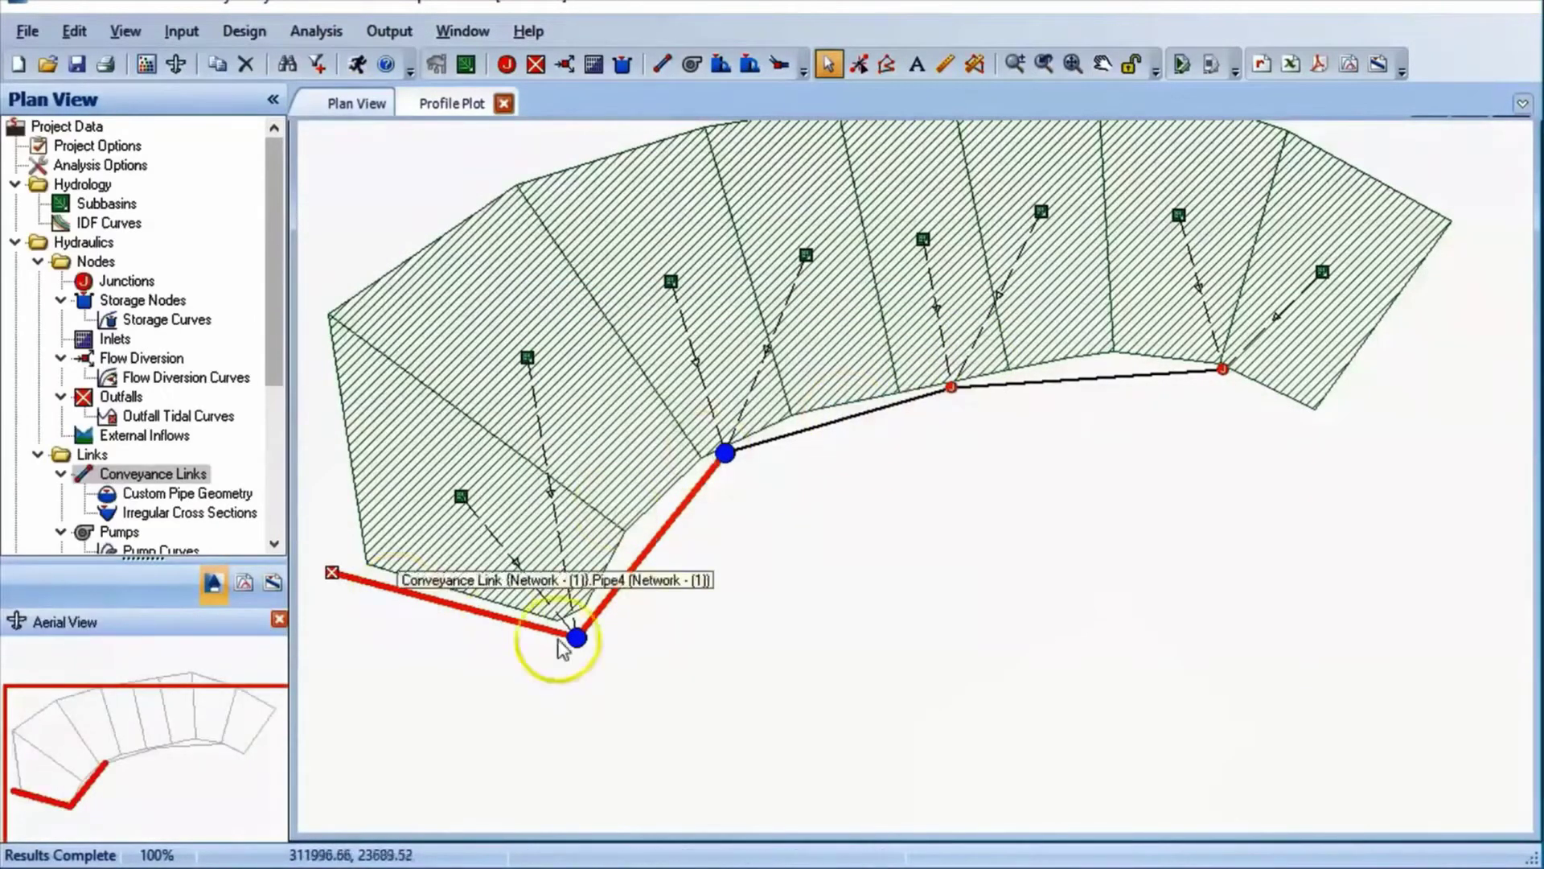
# Set the diameters of Pipe3 and Pipe4 to 45 cm and rerun the analysis
pyautogui.doubleClick(658, 536)
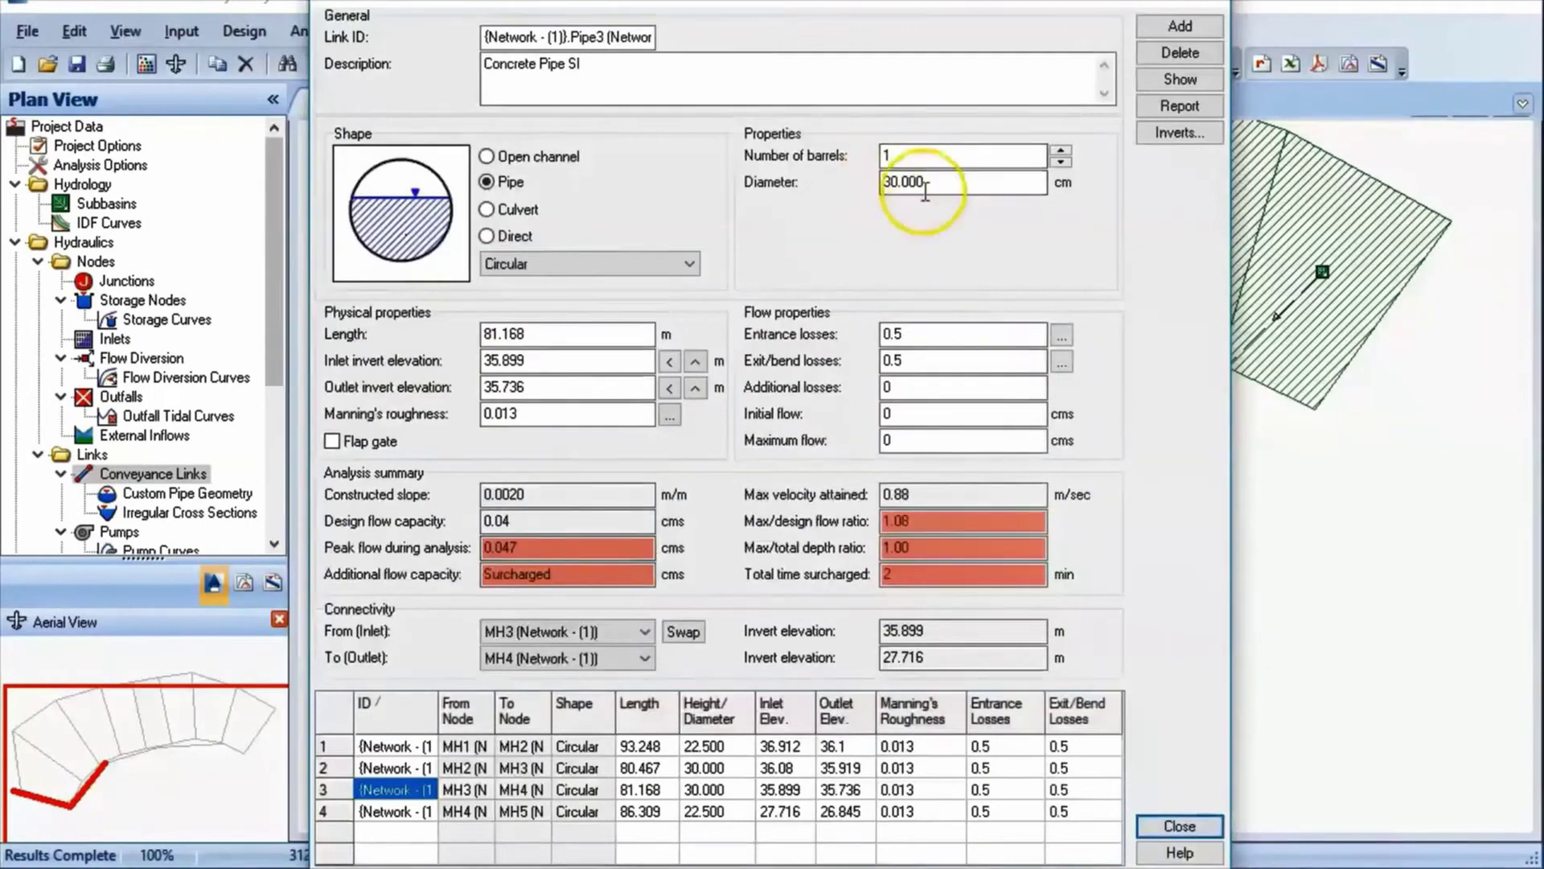
pyautogui.doubleClick(925, 185)
pyautogui.write('45')
pyautogui.click(1173, 826)
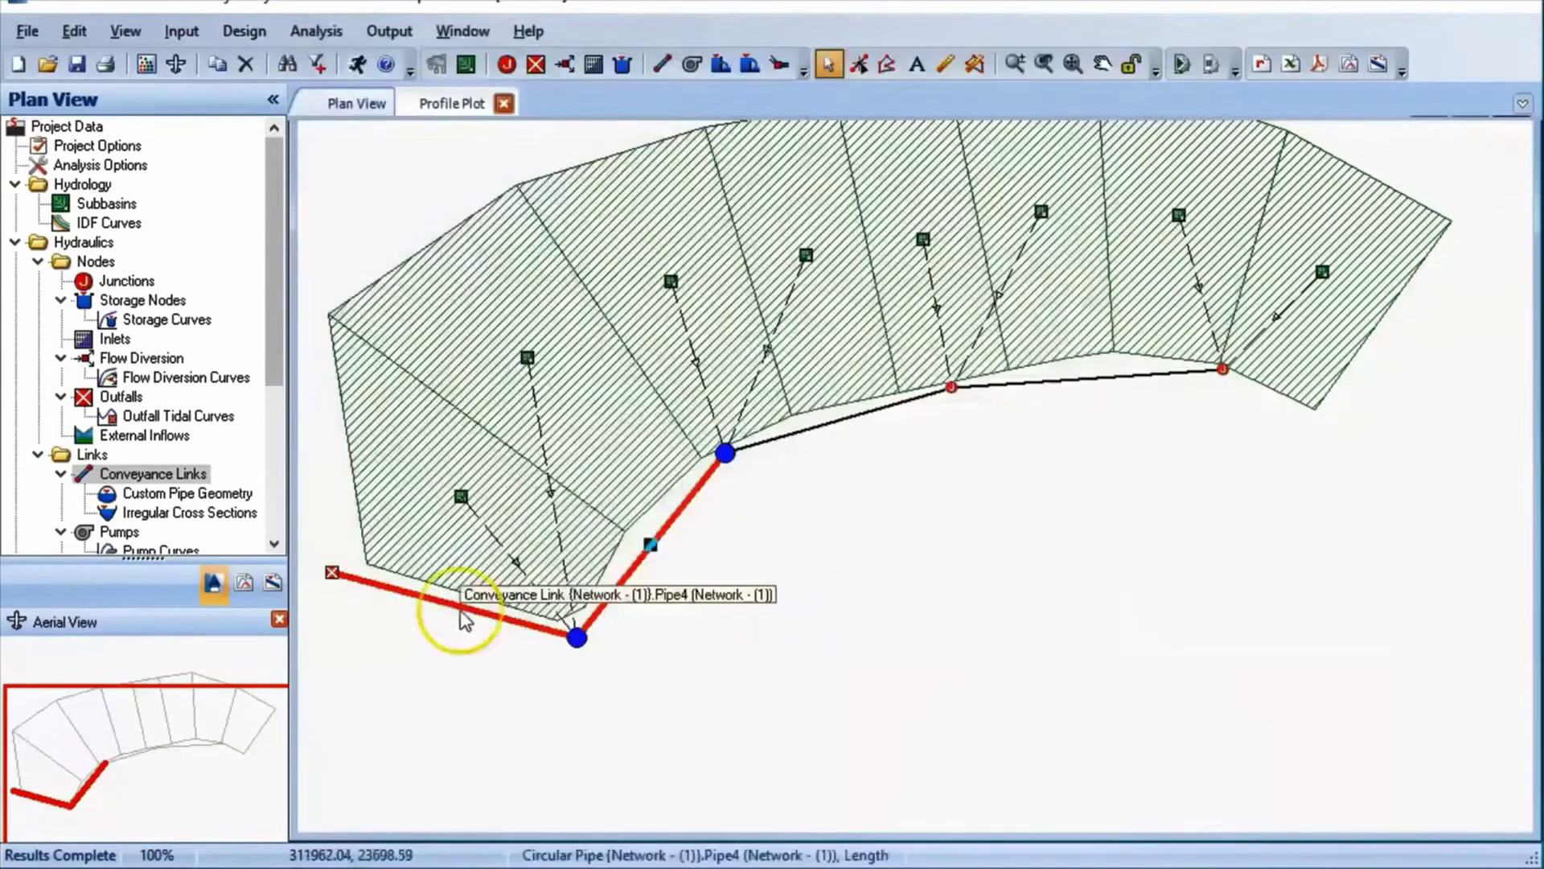
pyautogui.doubleClick(456, 611)
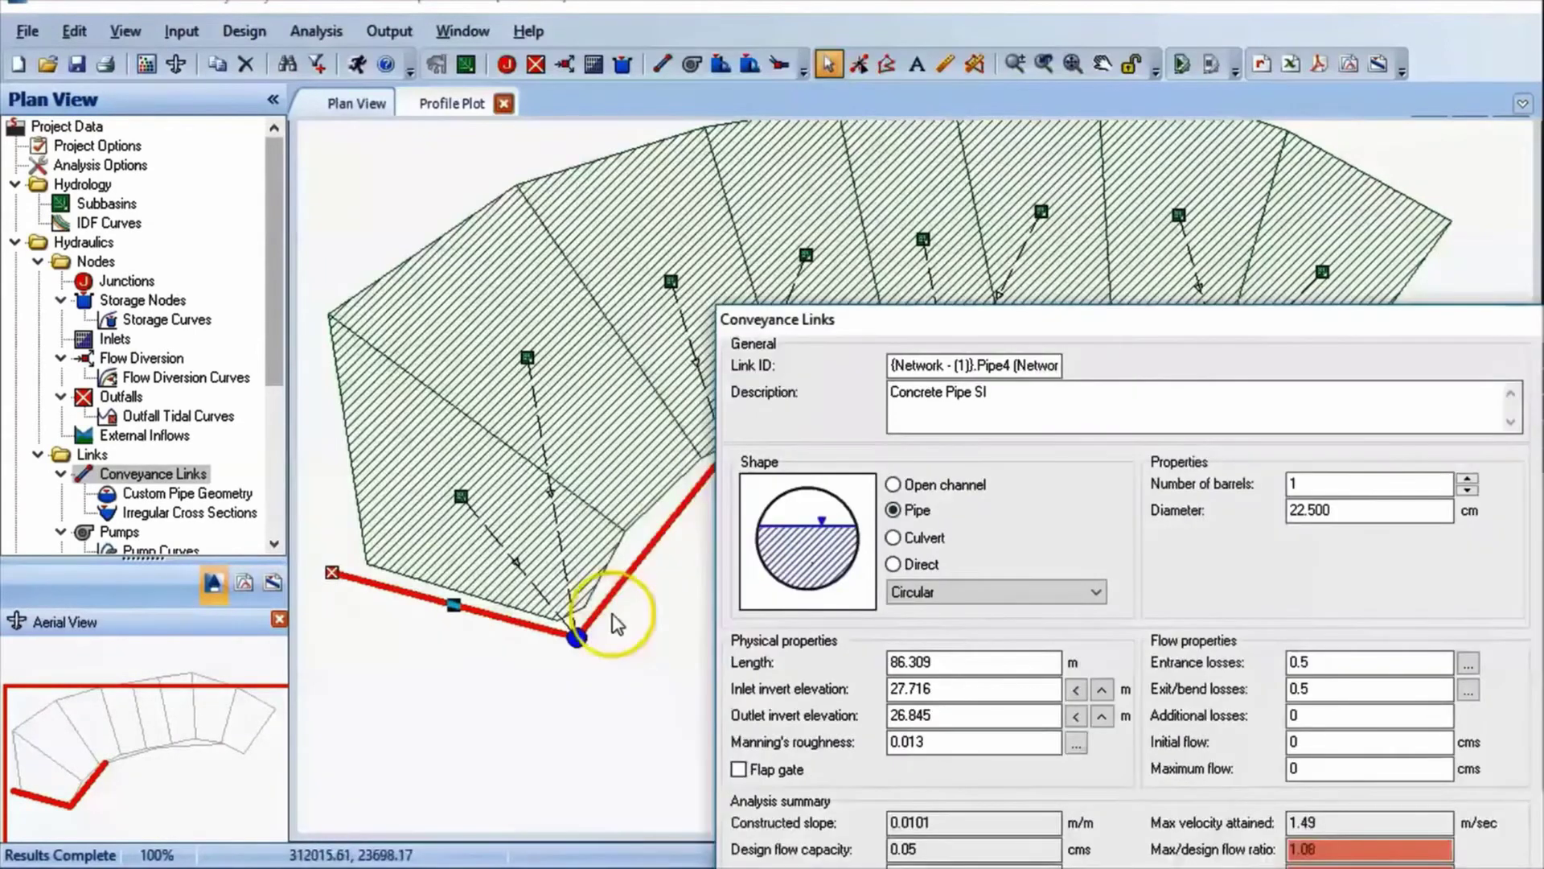
pyautogui.write('45')
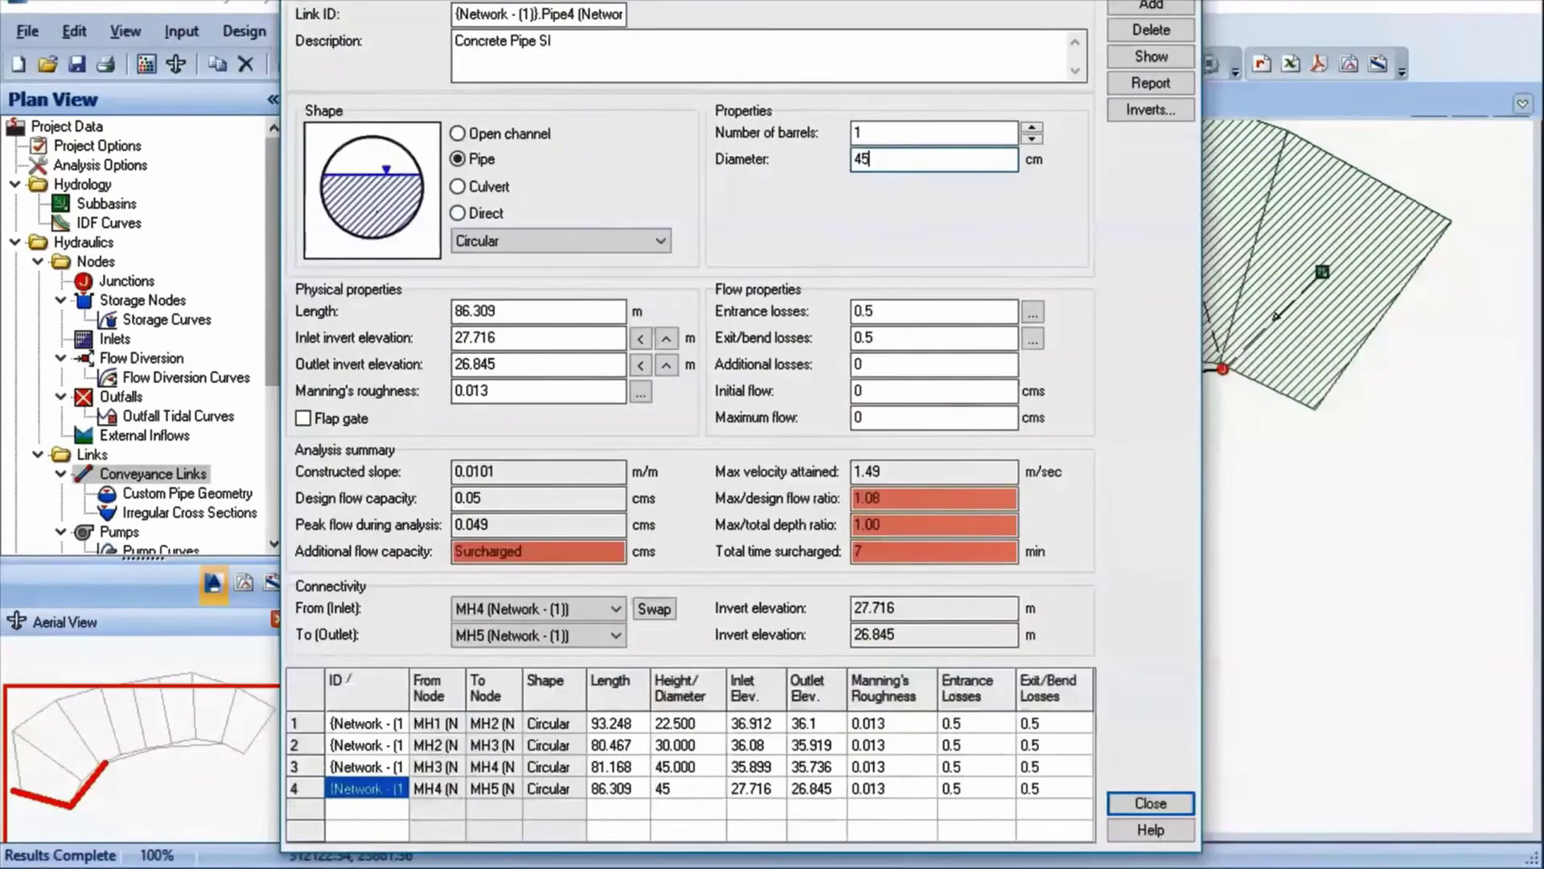
pyautogui.click(357, 65)
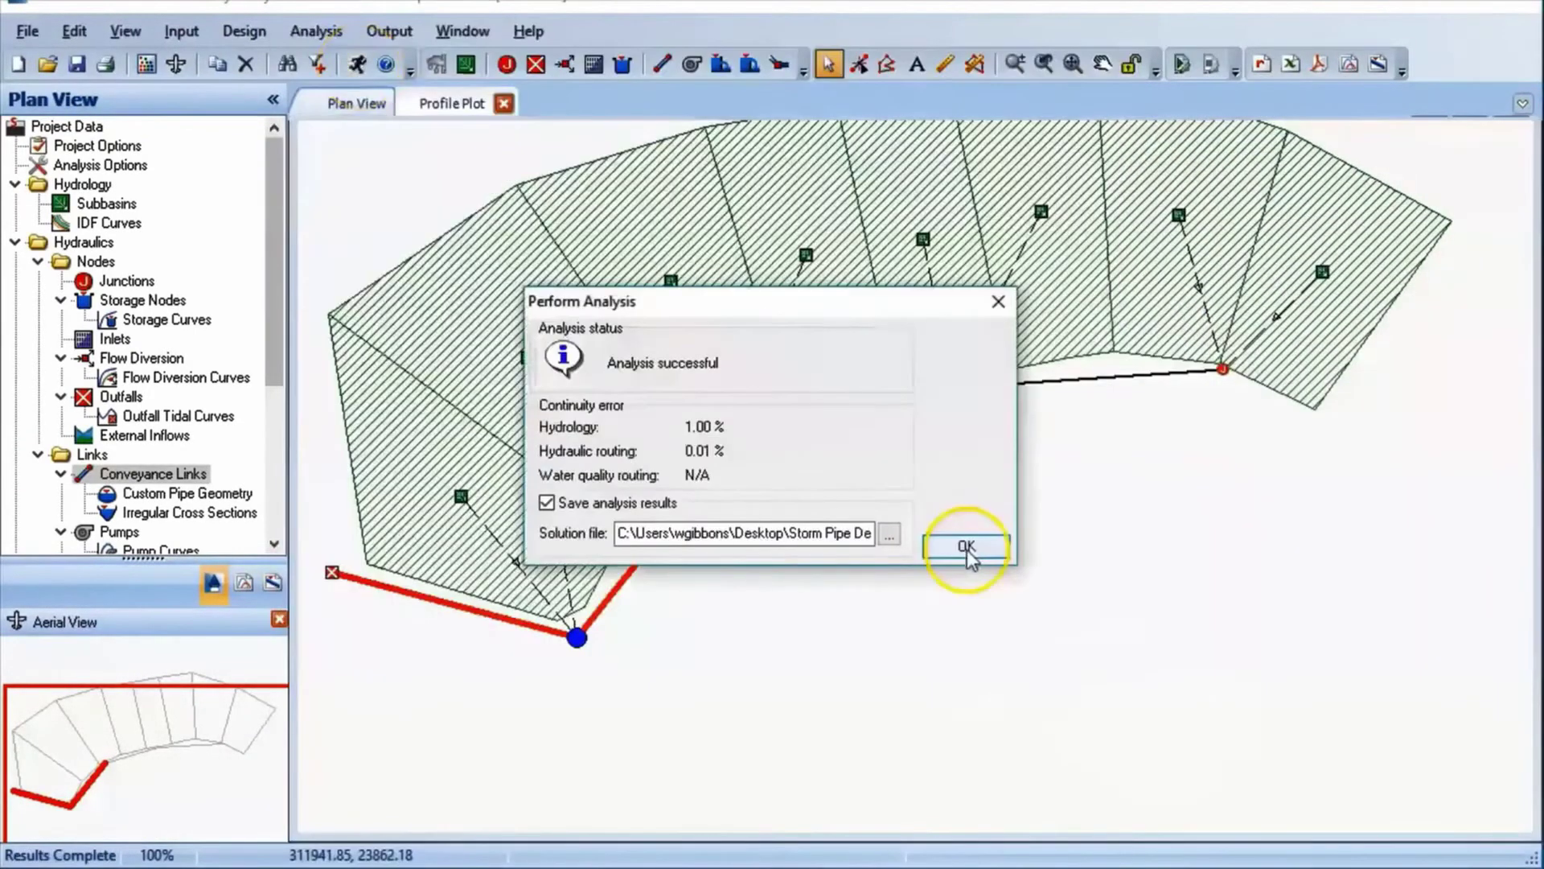
pyautogui.click(966, 545)
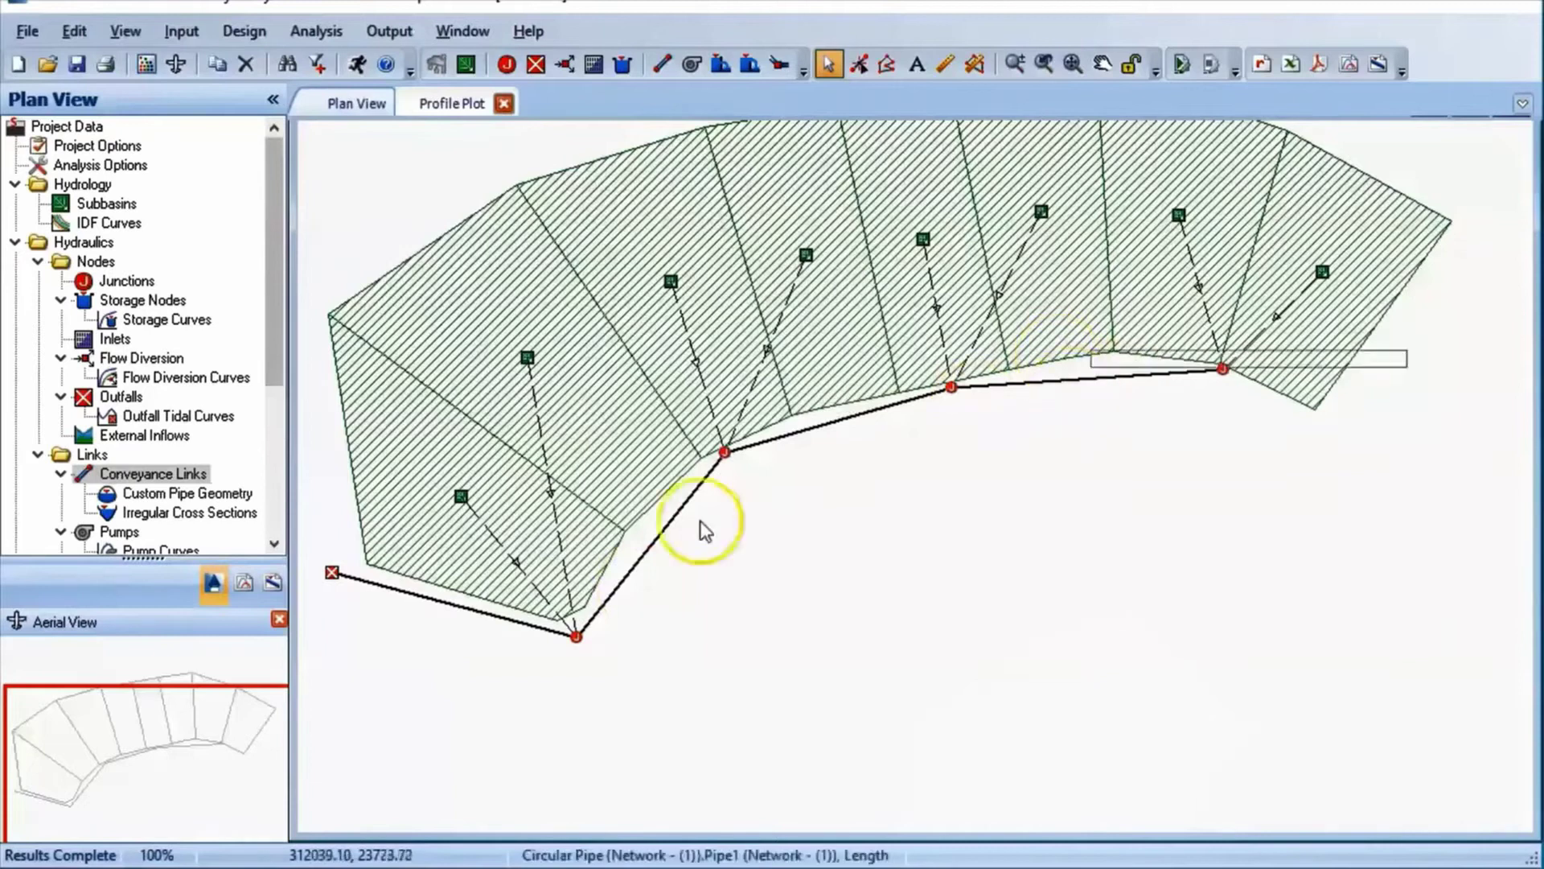
# Inspect the analysis summaries of the conveyance links, including Pipe3 and Pipe4
pyautogui.doubleClick(1082, 391)
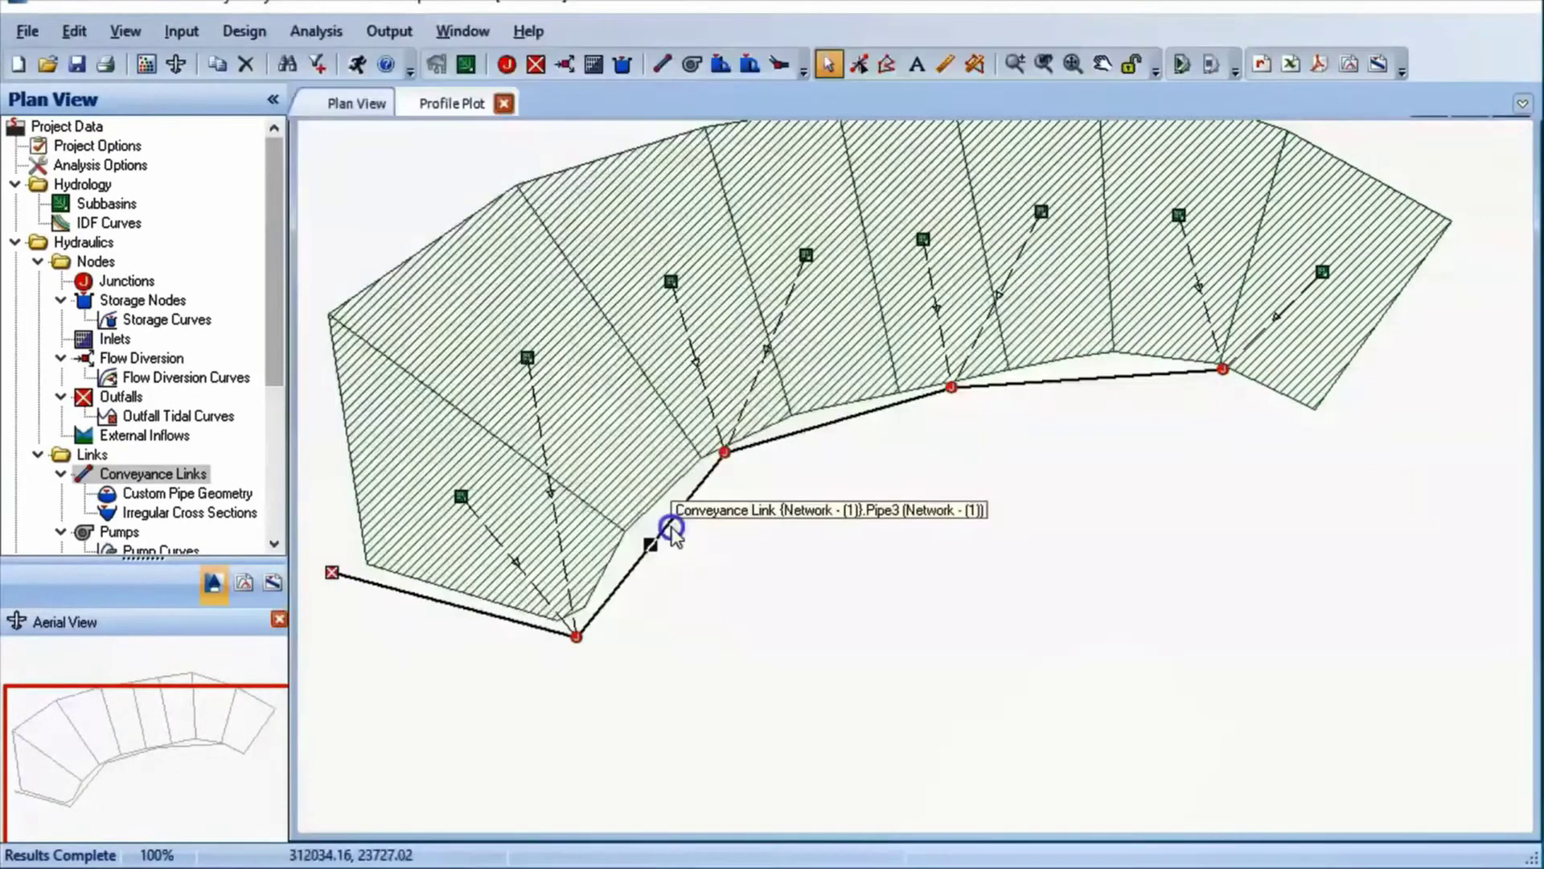
pyautogui.doubleClick(672, 531)
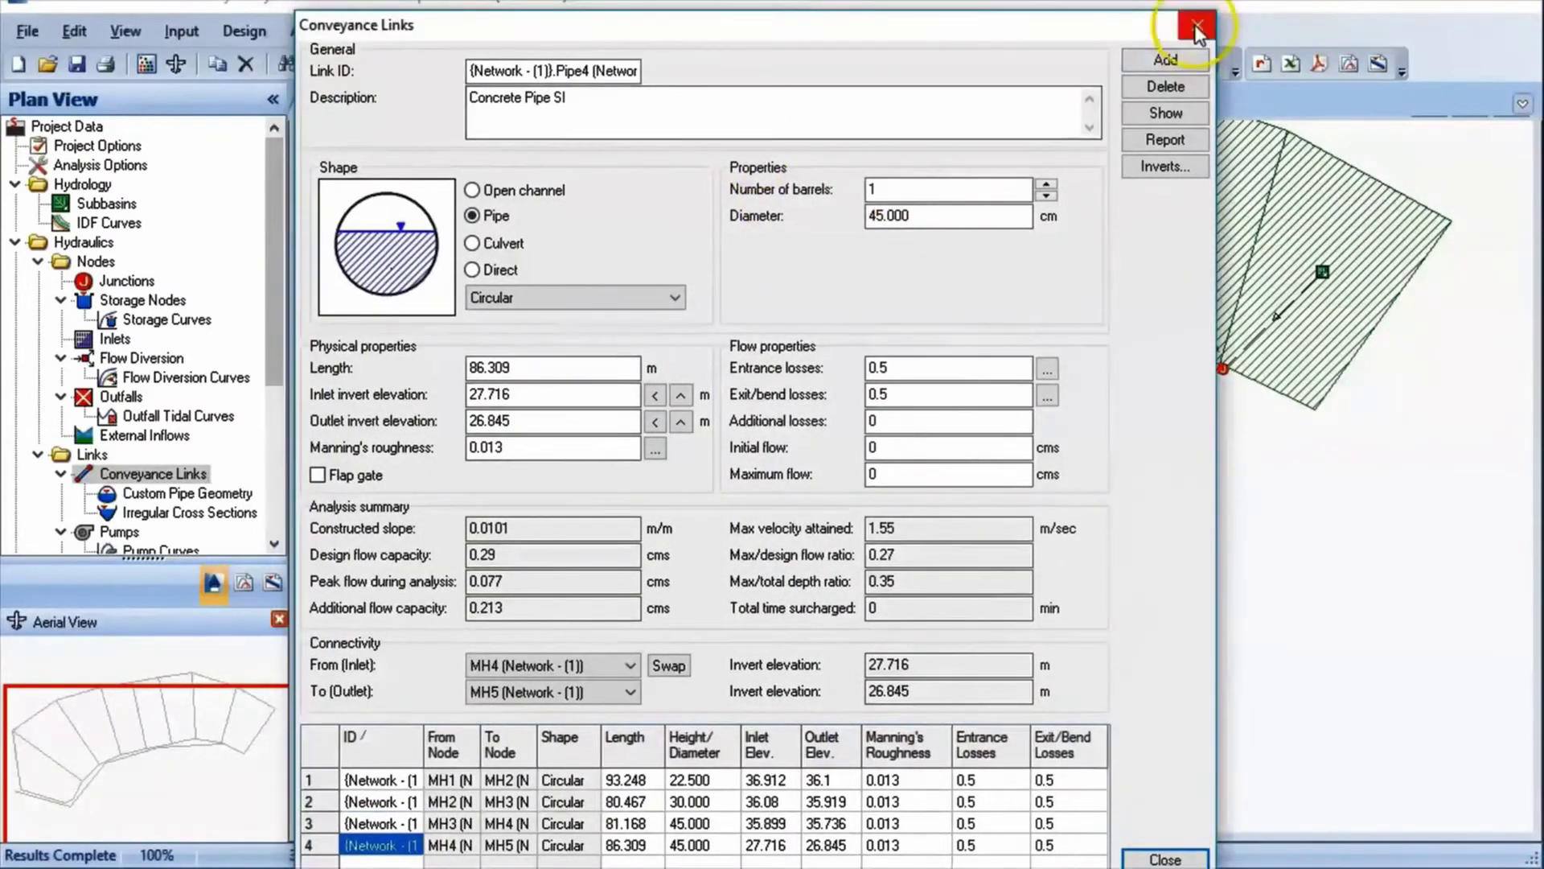
pyautogui.click(1194, 22)
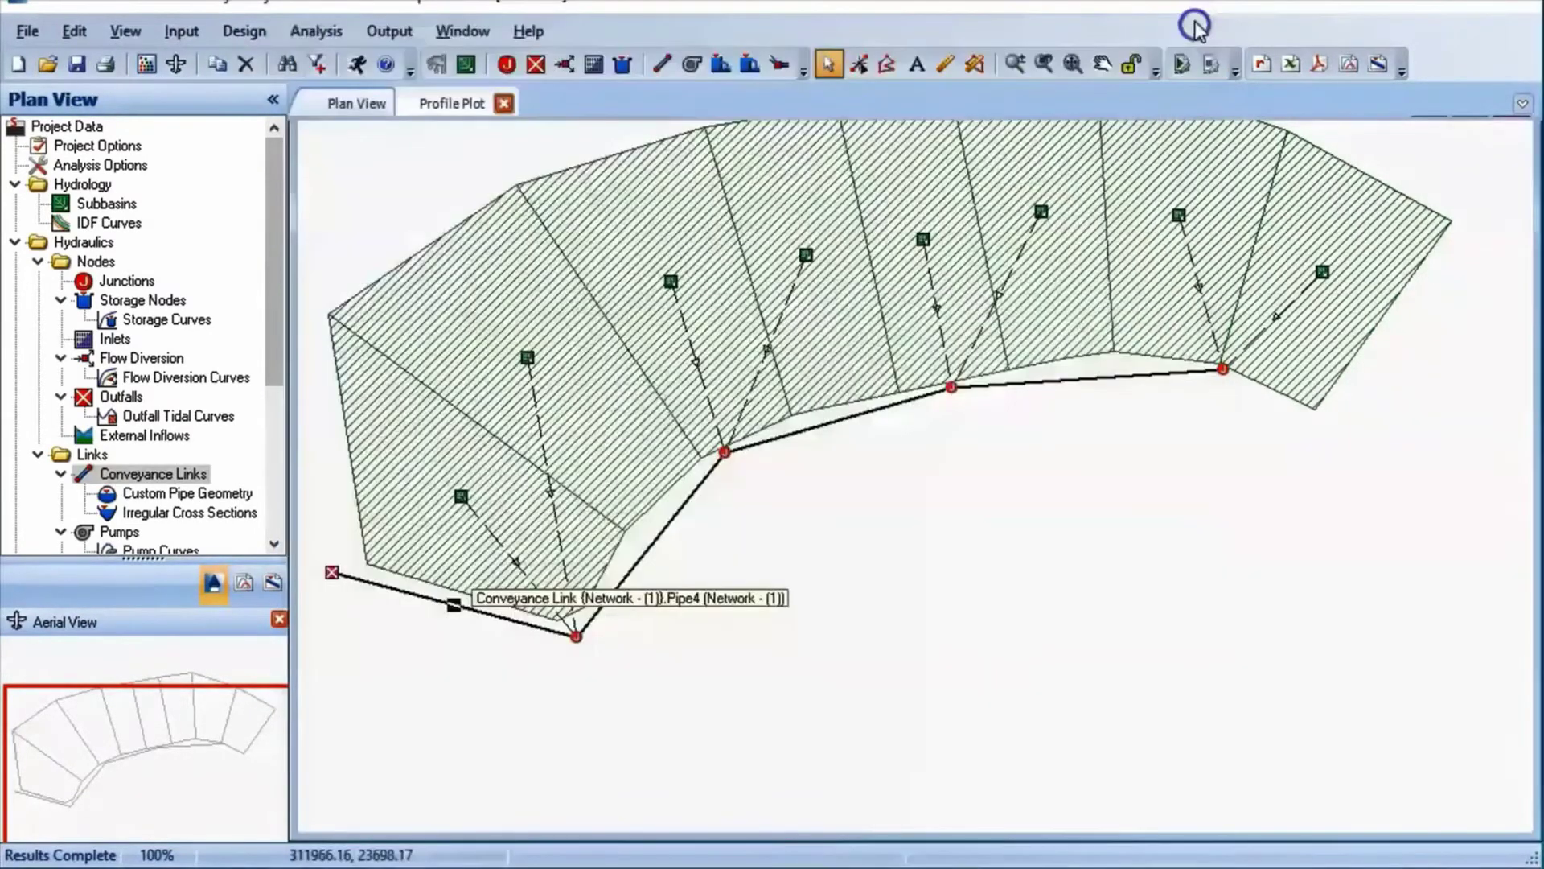
pyautogui.click(28, 32)
pyautogui.moveTo(129, 299)
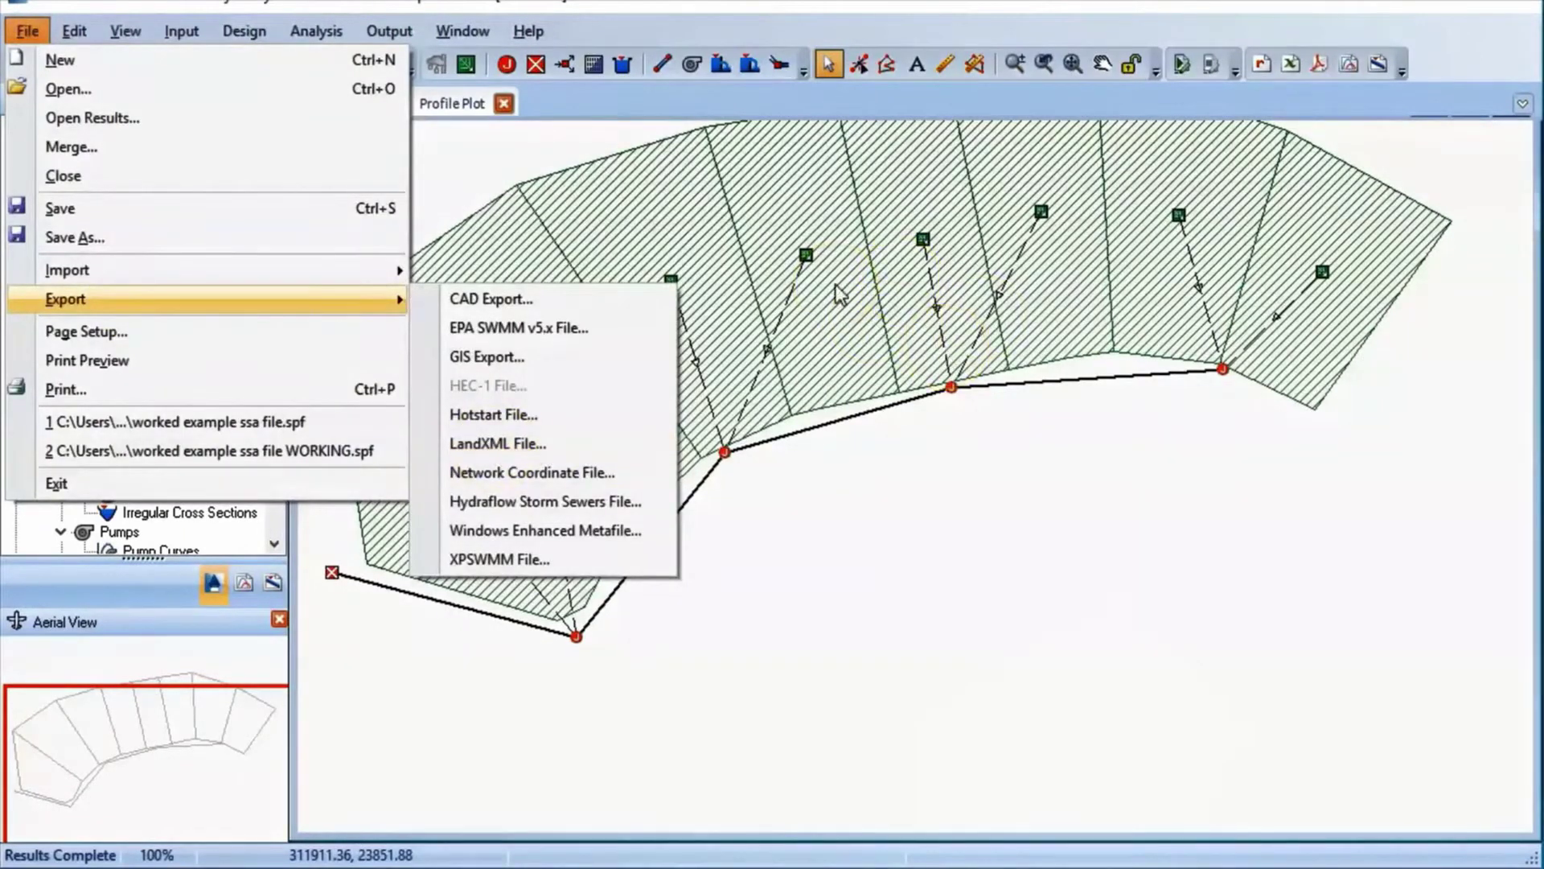
pyautogui.click(317, 301)
pyautogui.click(587, 376)
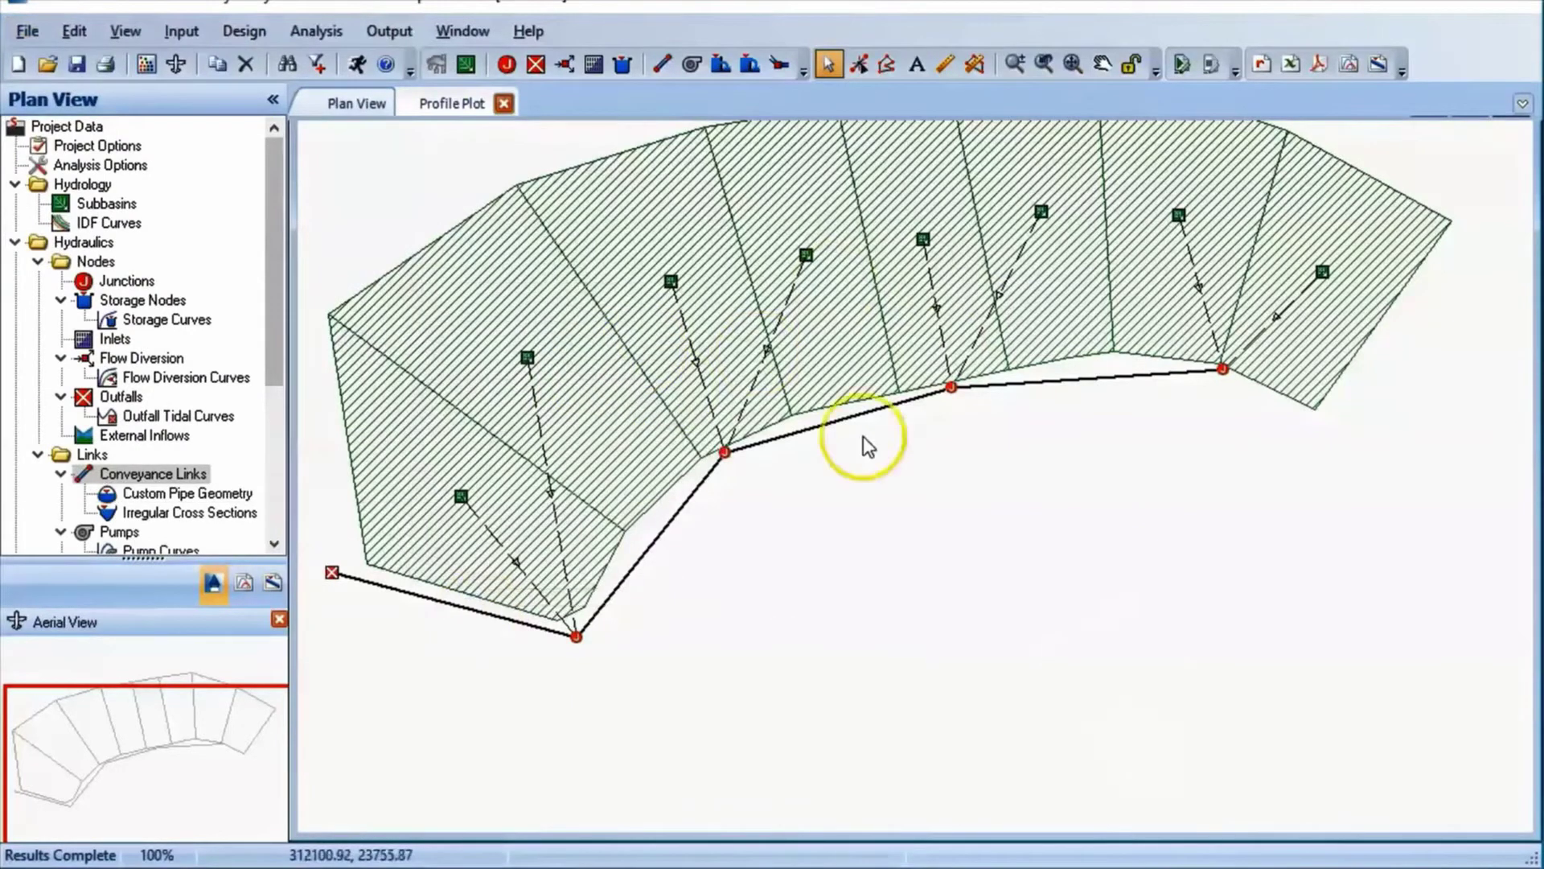
# Create a new profile plot of the resized storm sewer between junction MH1 and outfall MH5
pyautogui.click(1376, 64)
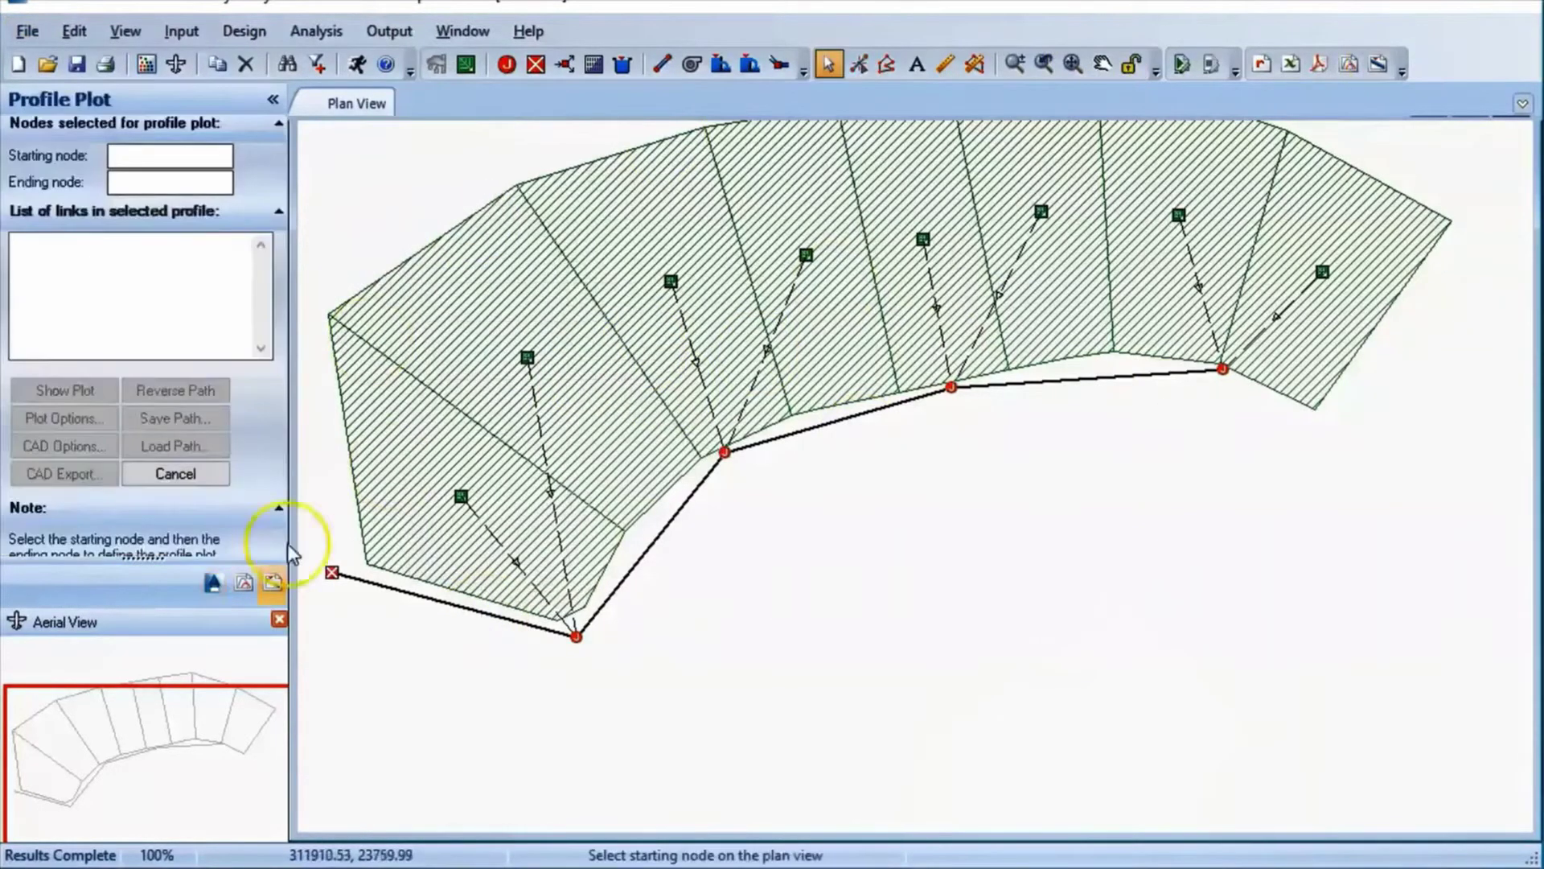
pyautogui.click(1223, 368)
pyautogui.click(332, 573)
pyautogui.click(91, 391)
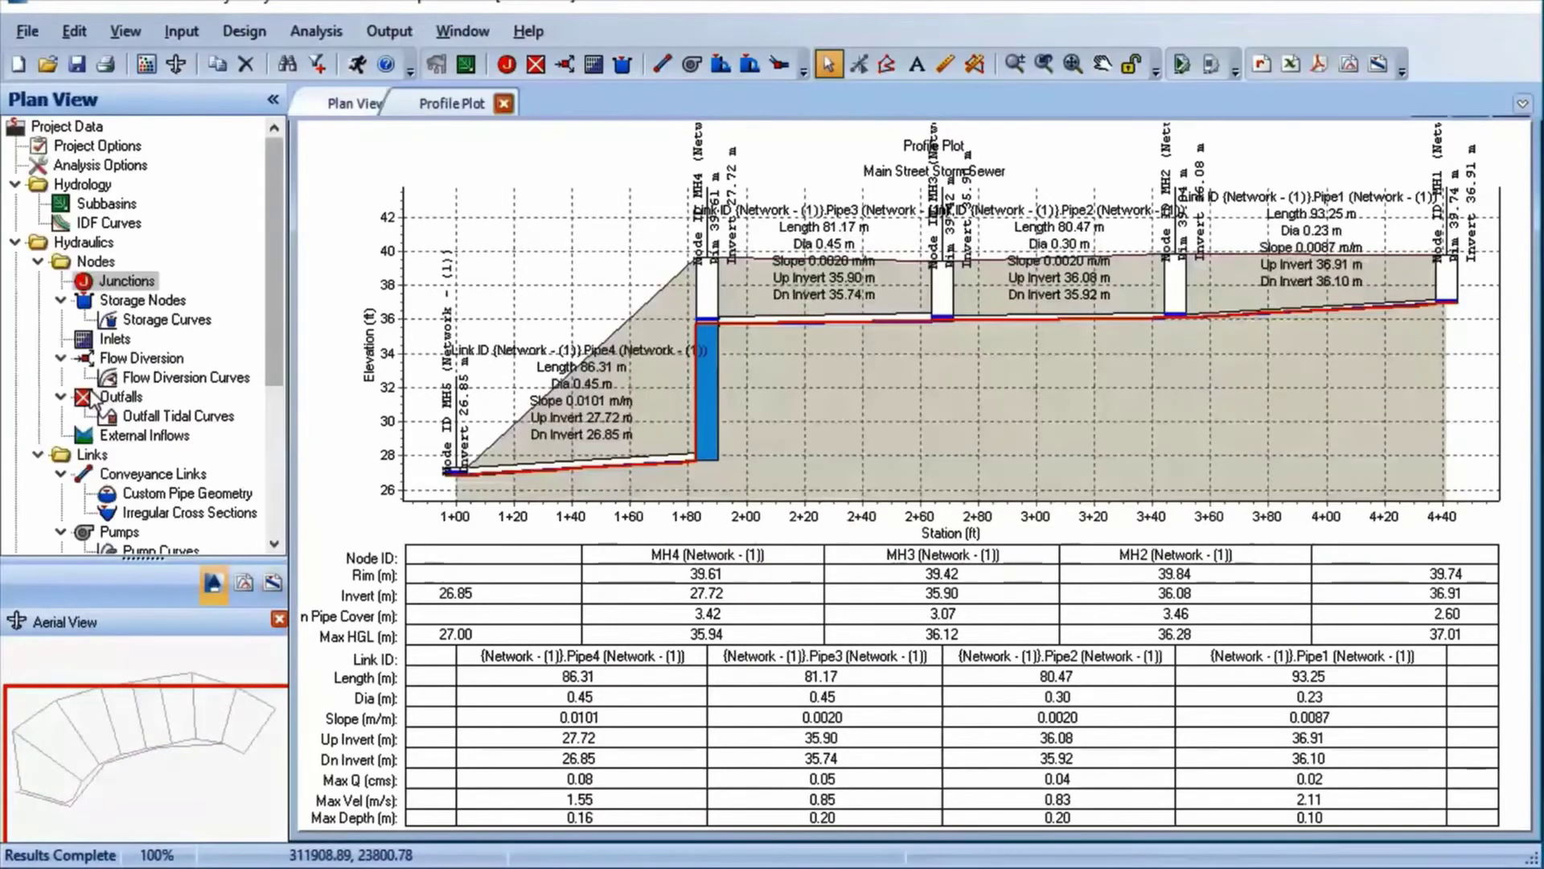
# Play the output animation for the resized sewer, and close the animation controls and the profile plot
pyautogui.click(389, 31)
pyautogui.click(434, 357)
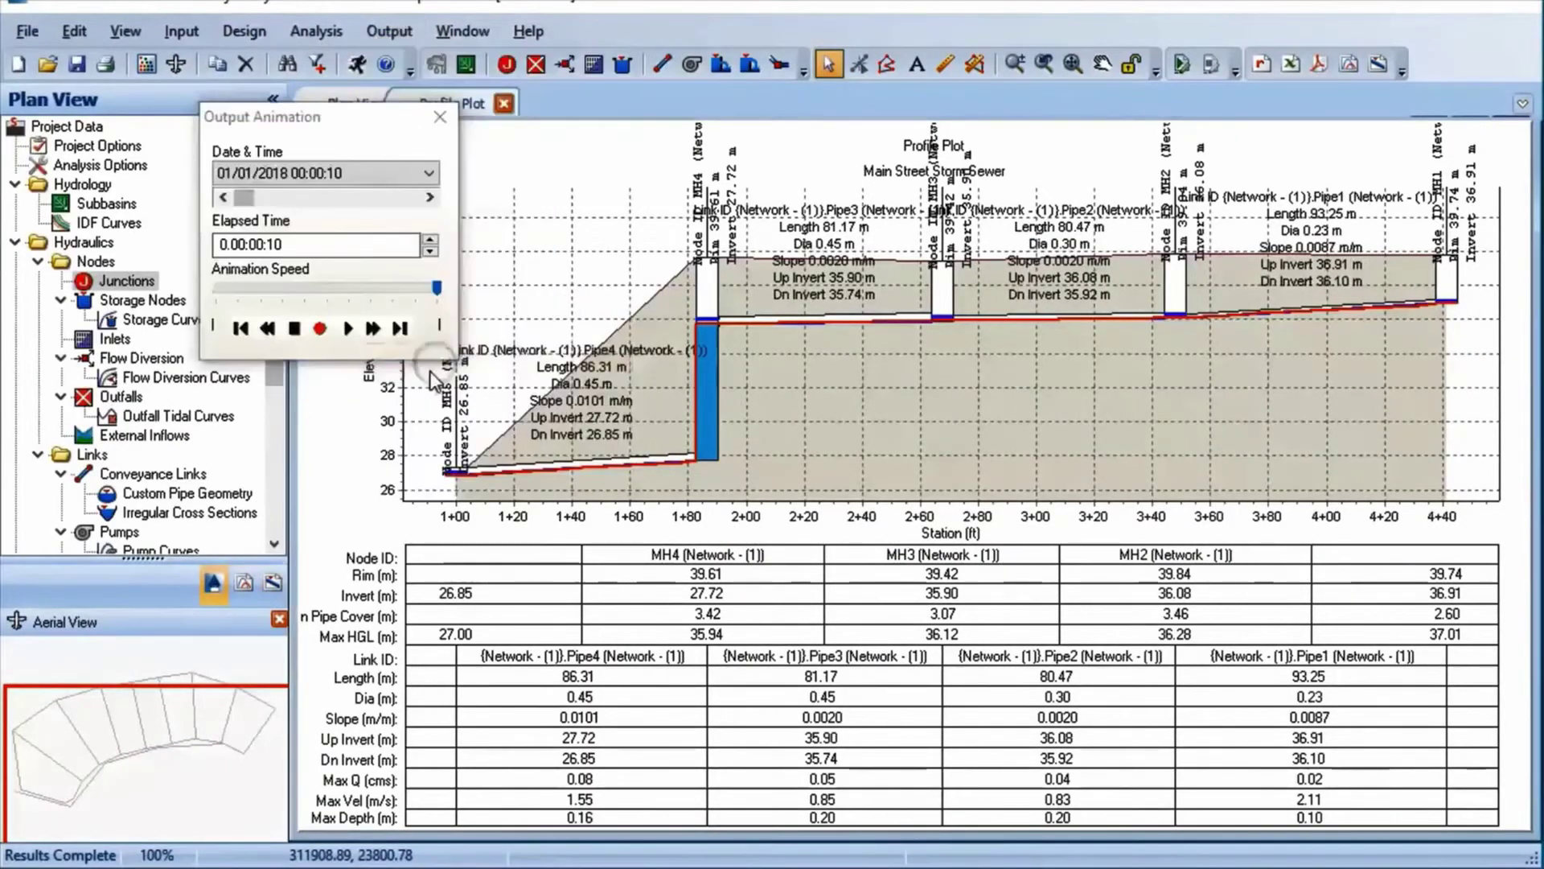
pyautogui.click(347, 328)
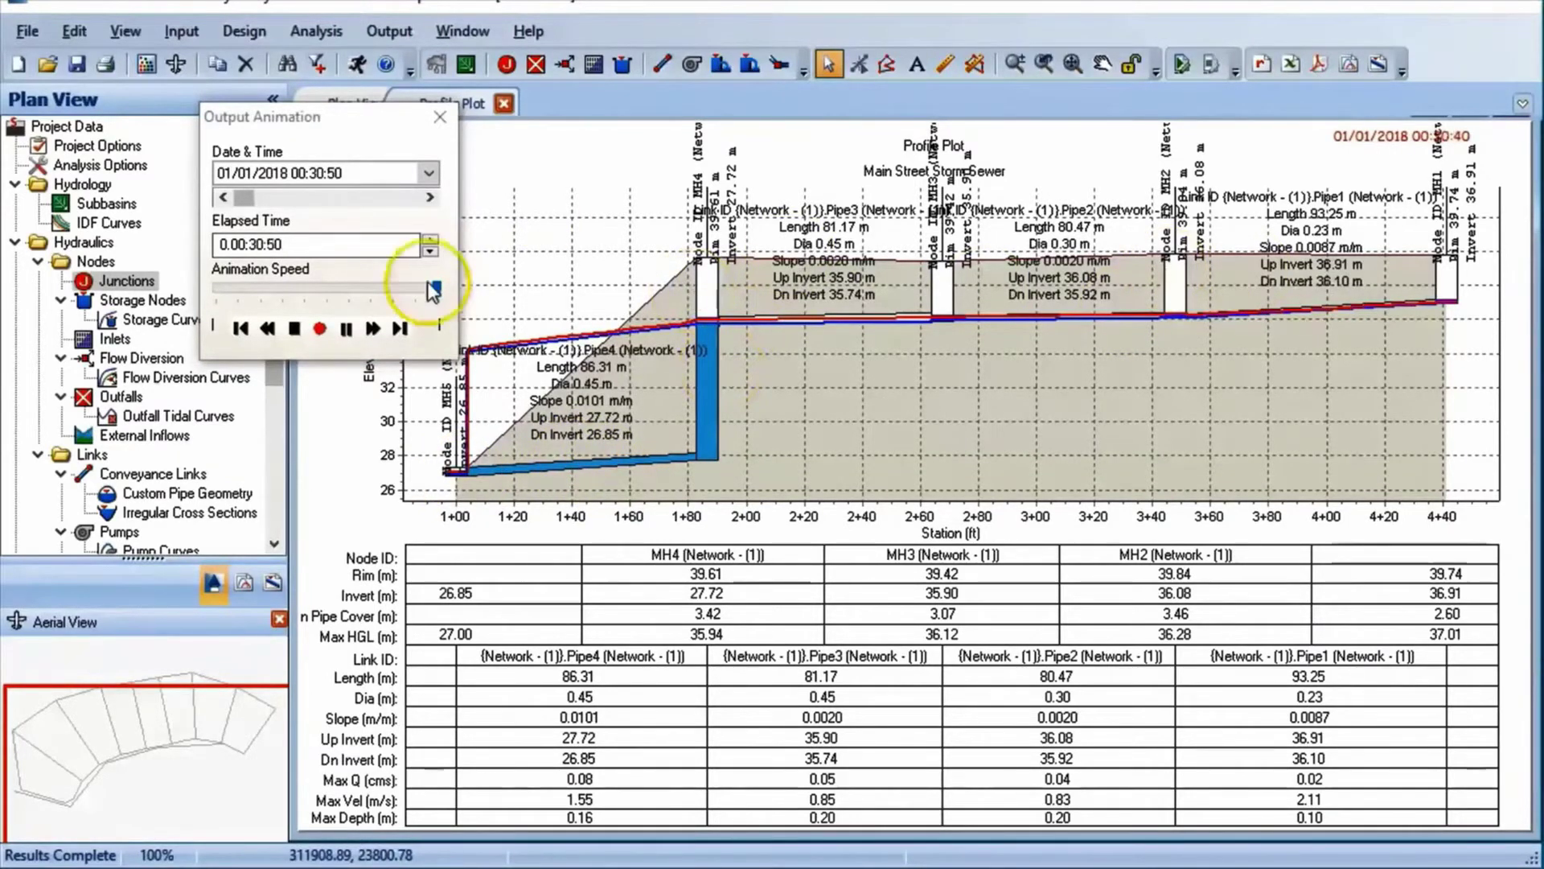
pyautogui.click(440, 118)
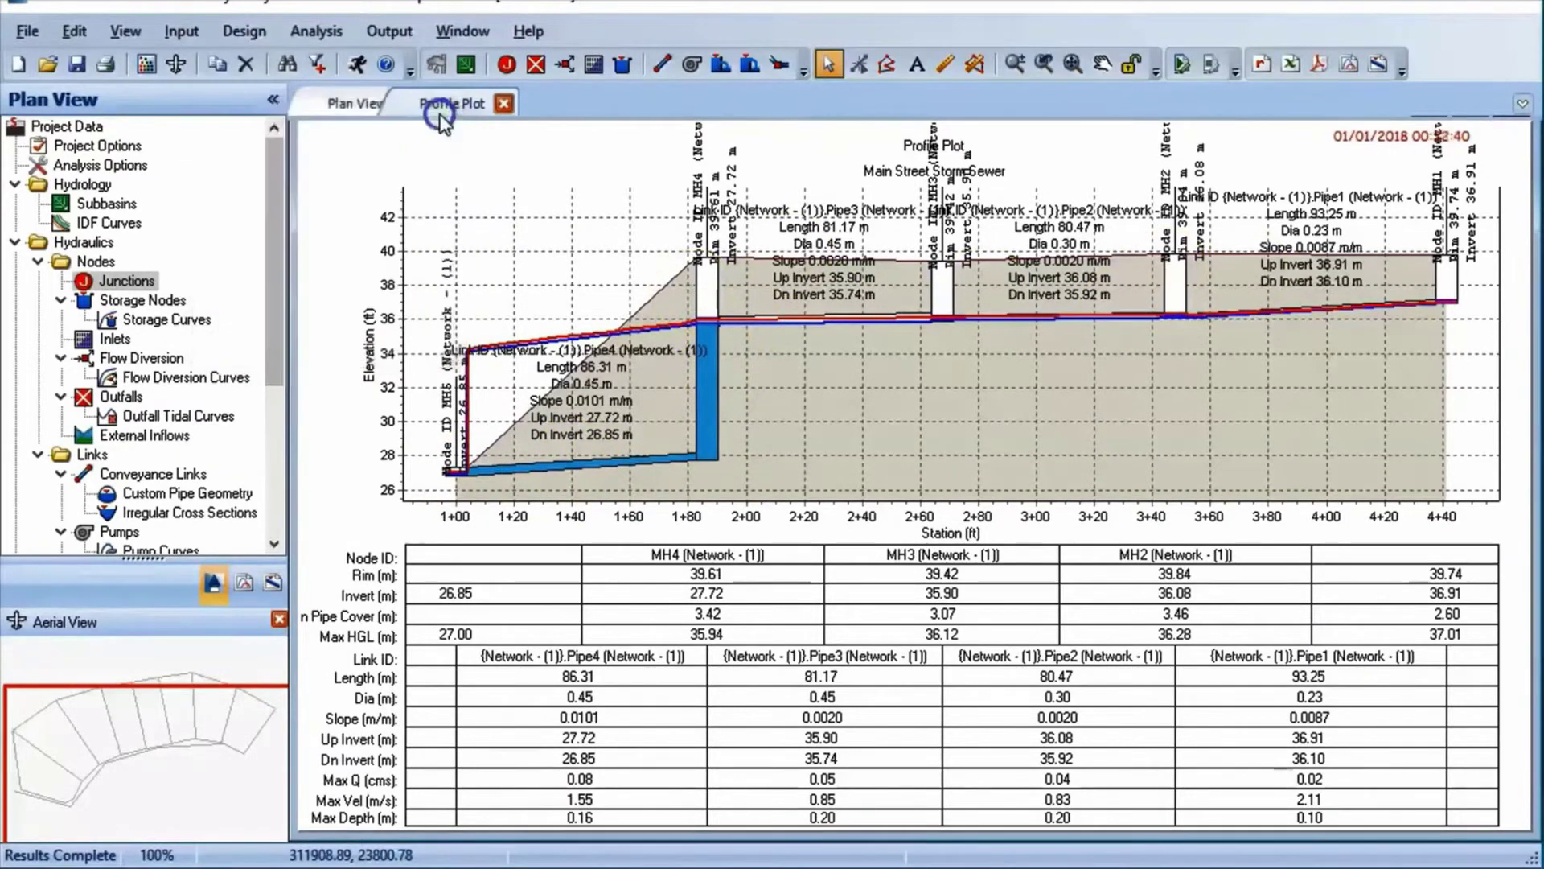
pyautogui.click(503, 105)
pyautogui.scroll(-1, 968, 499)
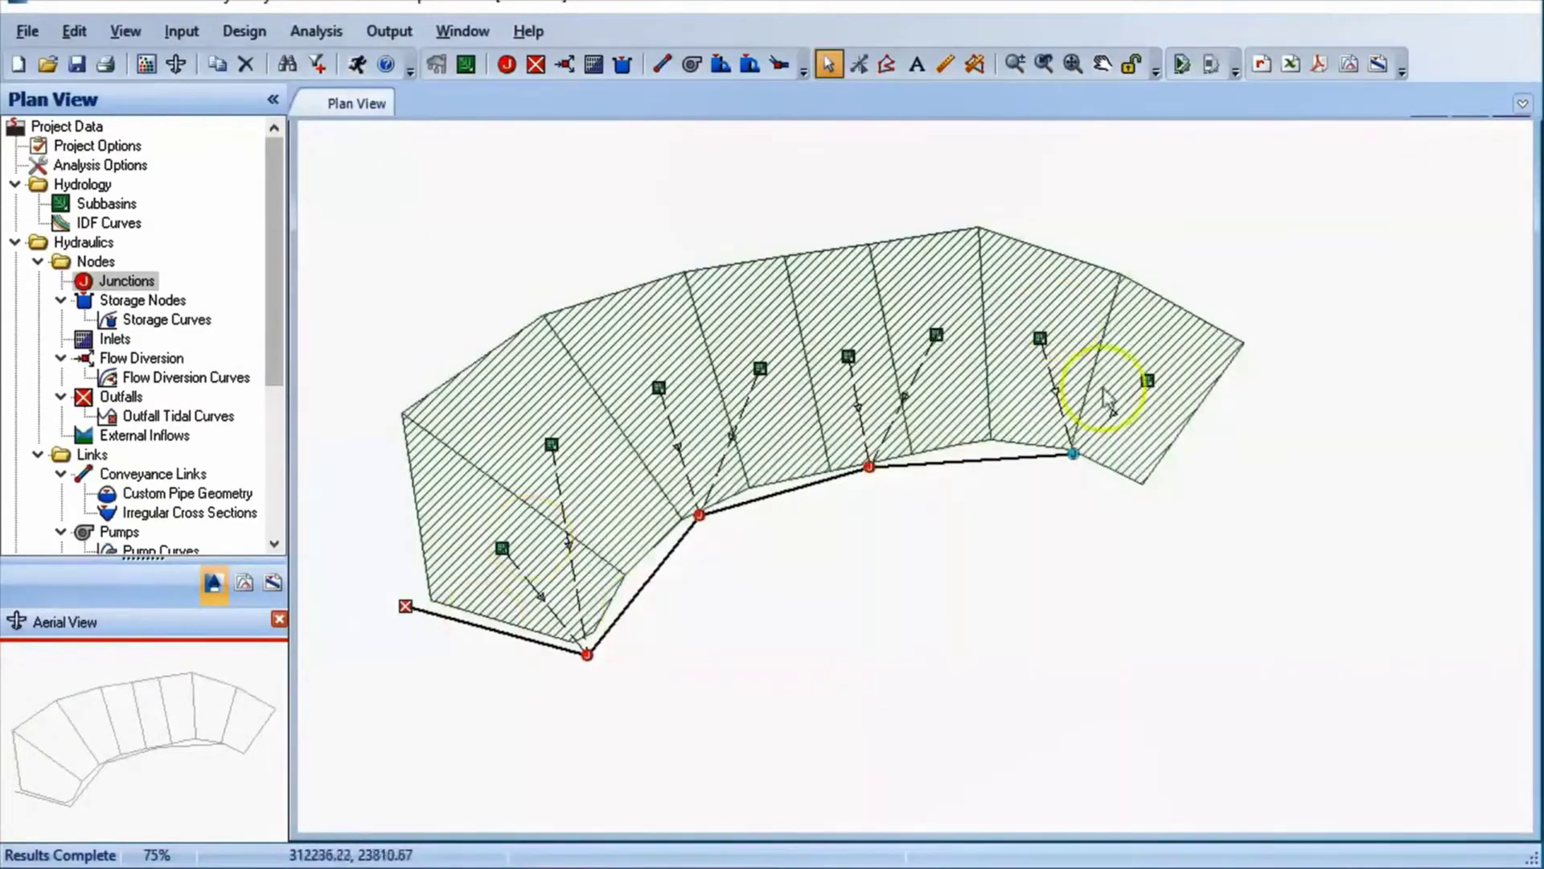
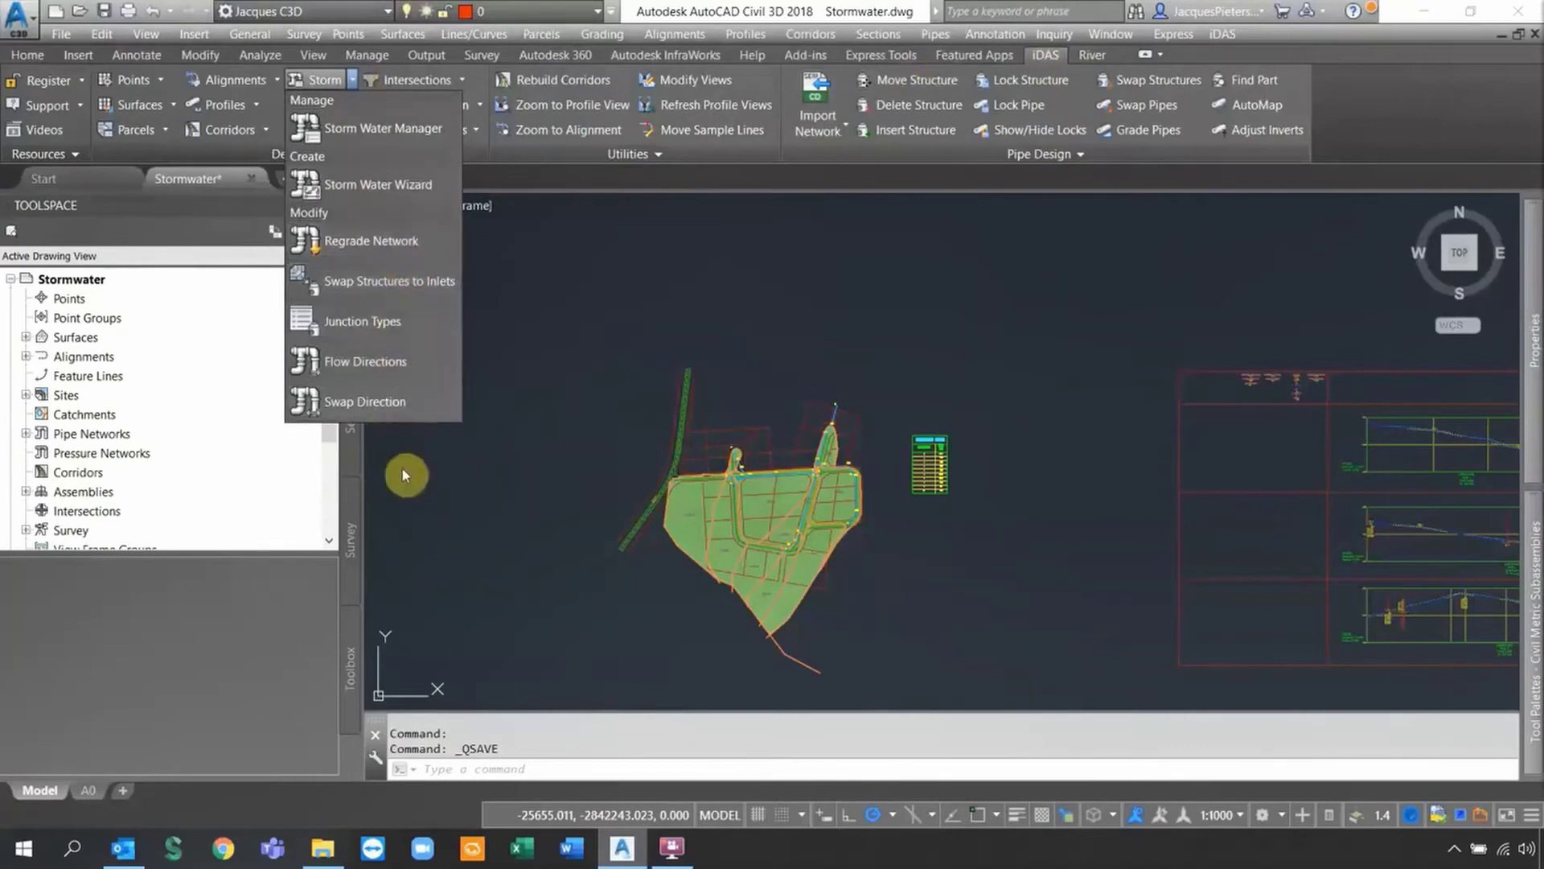
# Switch to AutoCAD Civil 3D and examine kerb inlet KI3 and its connecting pipe in the stormwater network plan
pyautogui.click(469, 473)
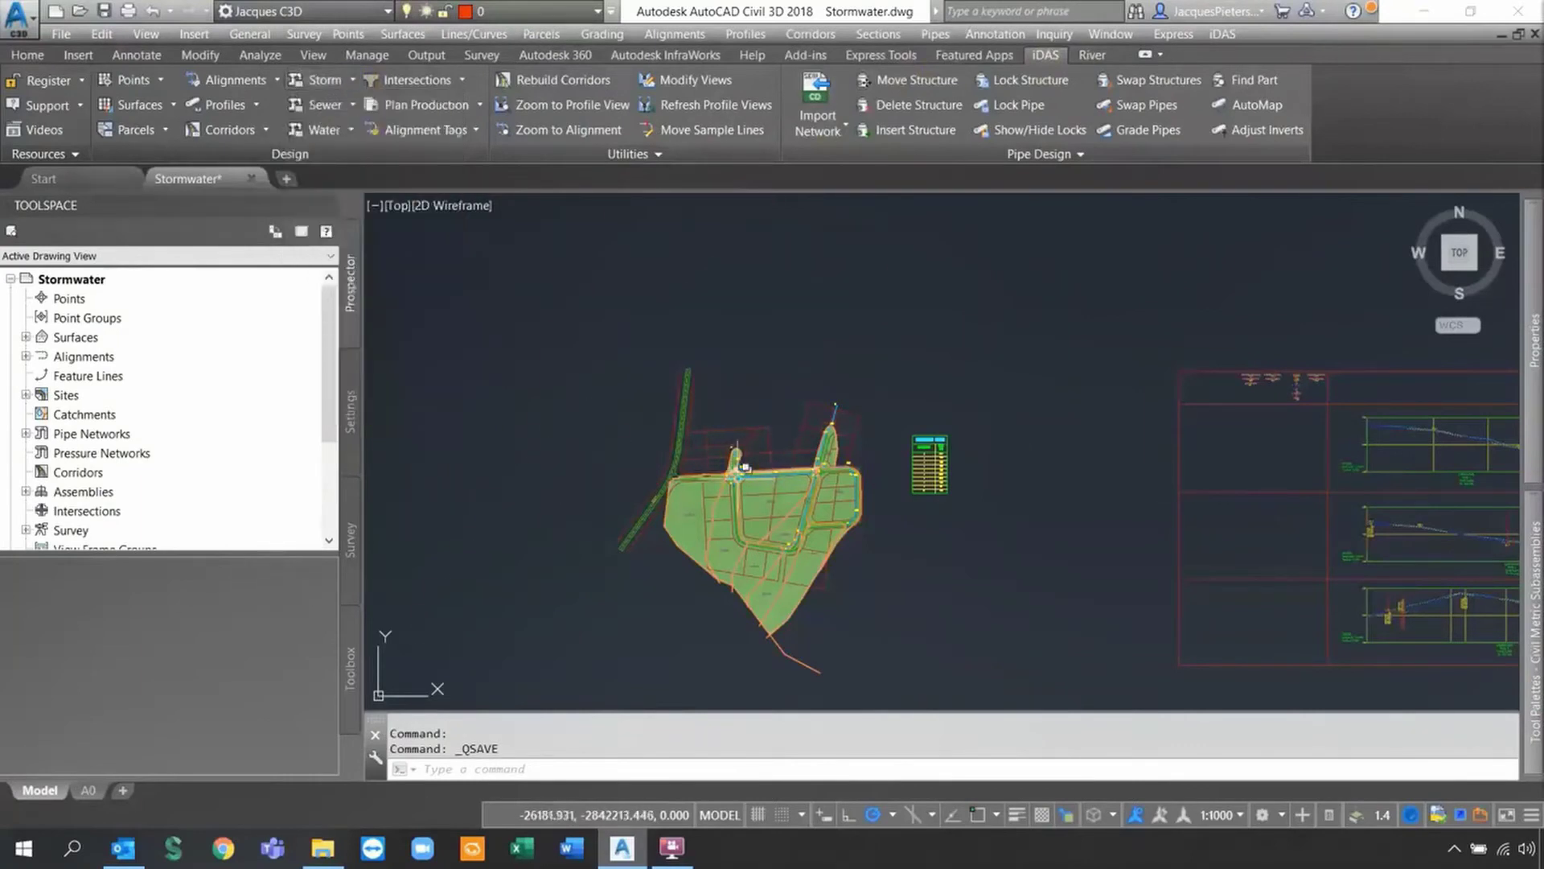
pyautogui.scroll(3, 760, 499)
pyautogui.scroll(5, 760, 499)
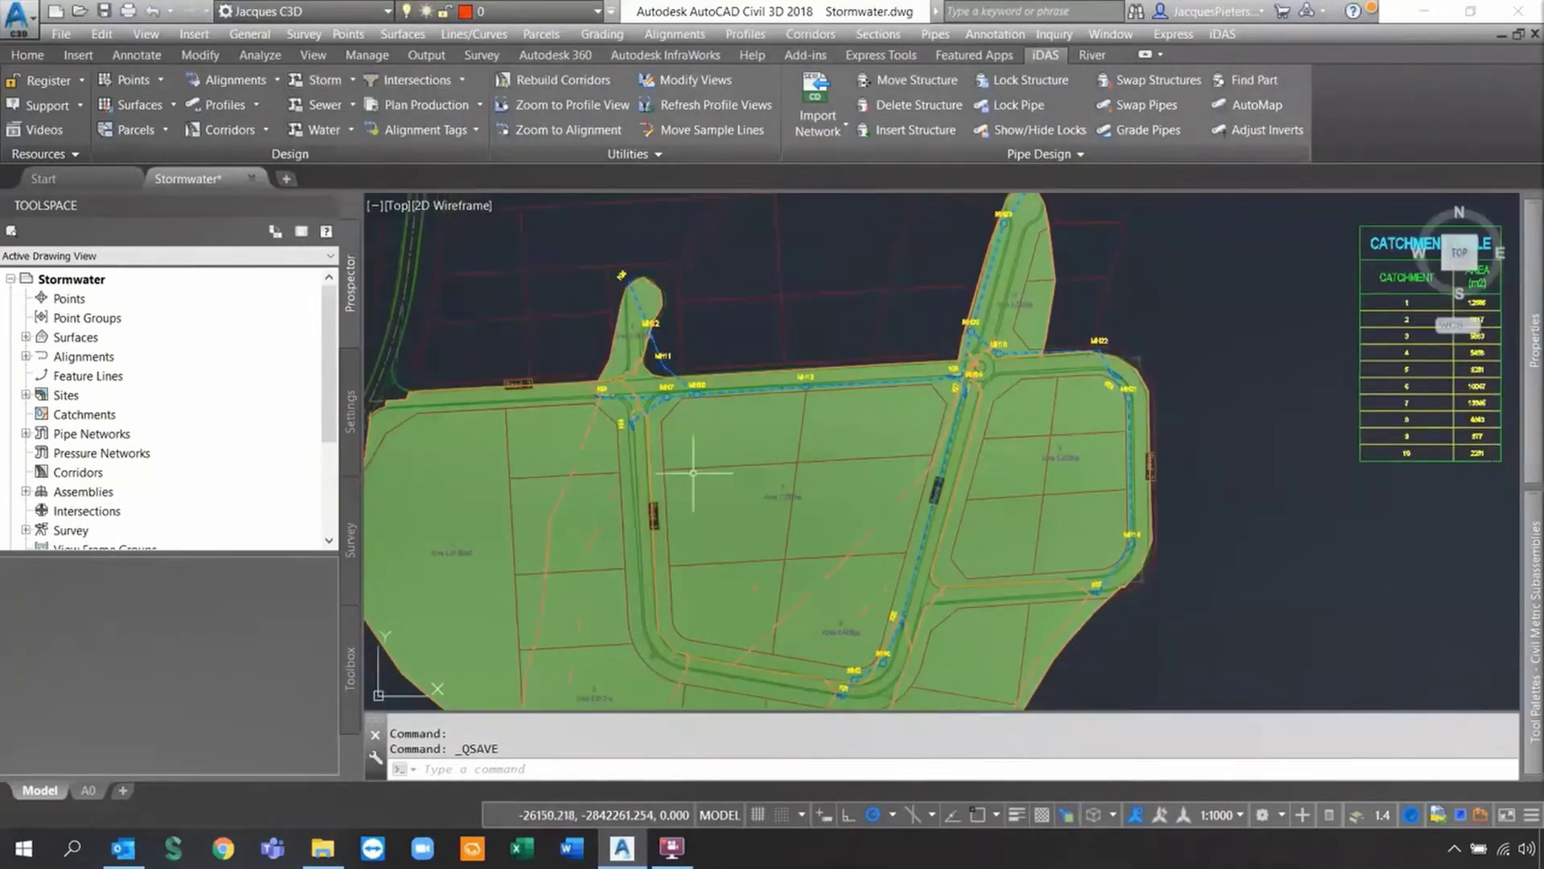
pyautogui.scroll(4, 624, 397)
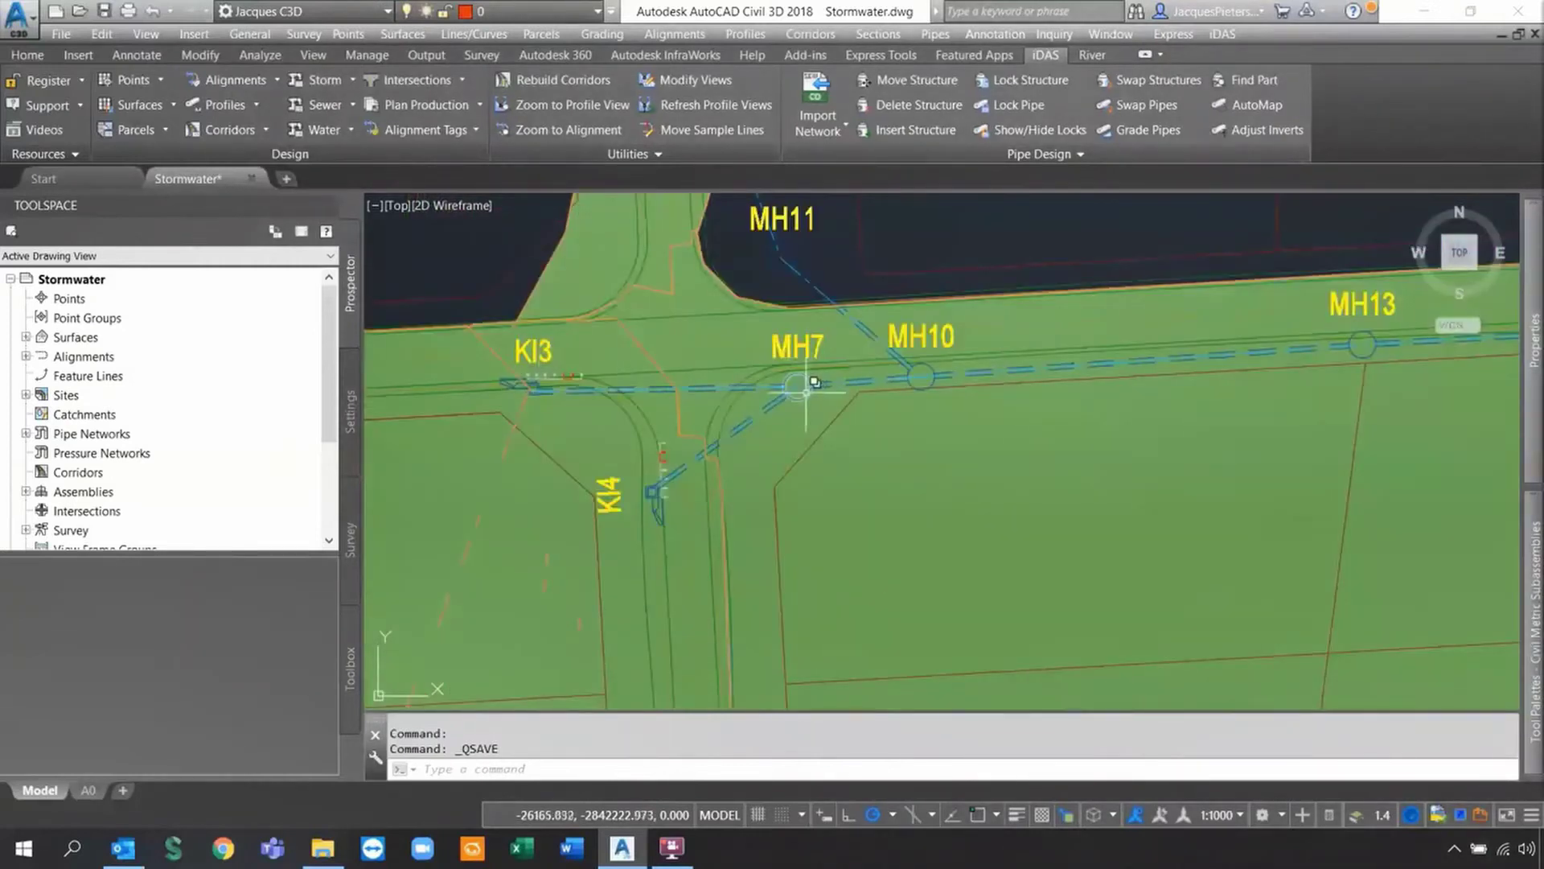
pyautogui.scroll(5, 480, 379)
pyautogui.scroll(2, 480, 379)
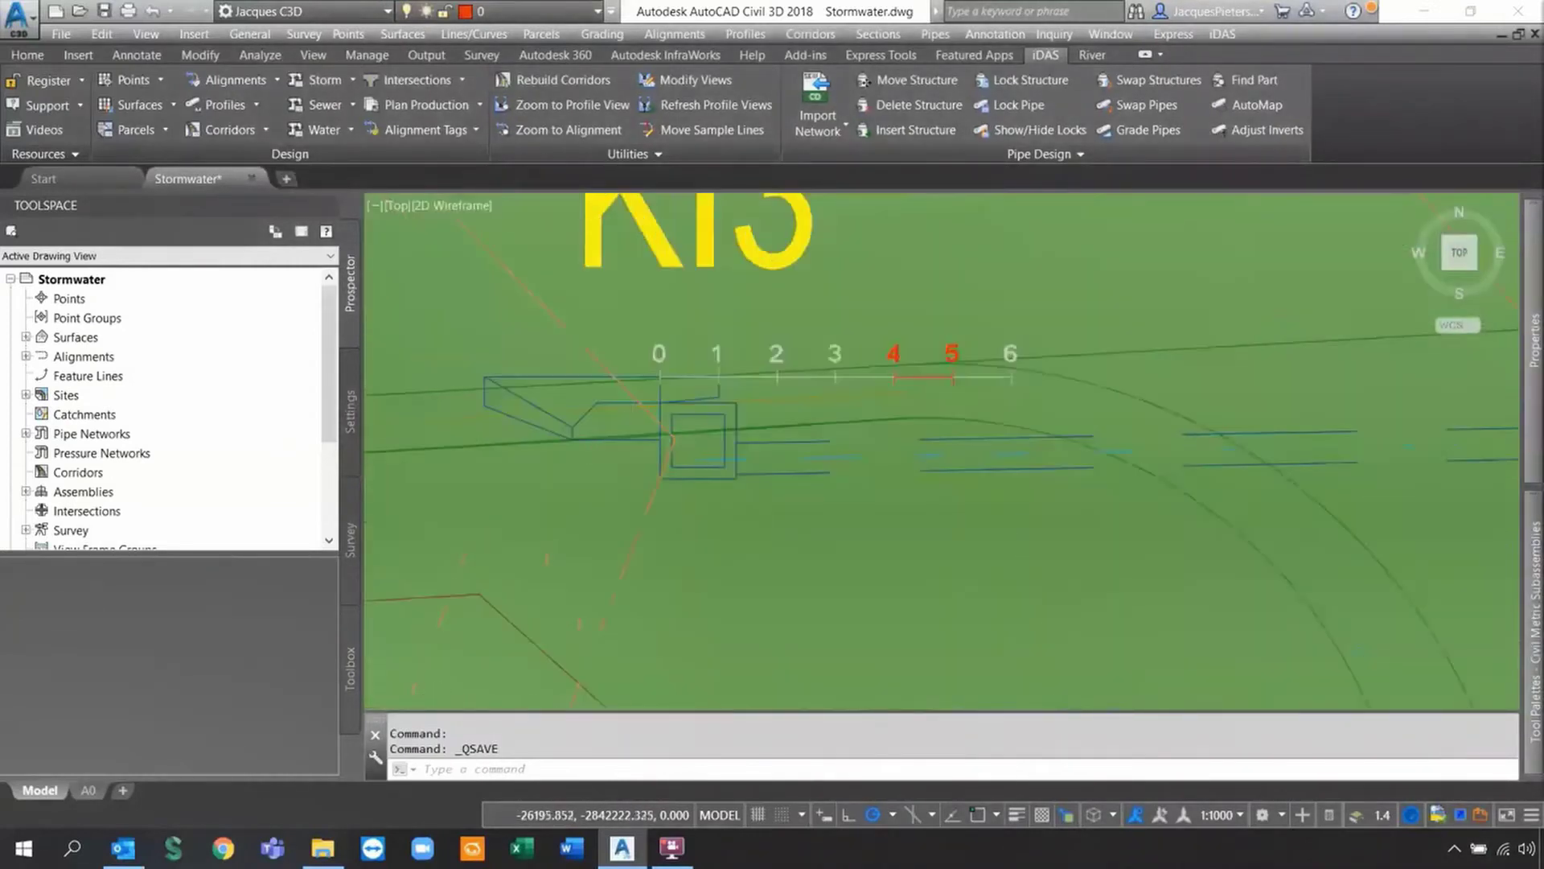
pyautogui.scroll(-4, 706, 430)
pyautogui.scroll(3, 663, 427)
pyautogui.moveTo(663, 427); pyautogui.dragTo(738, 440, button='middle')
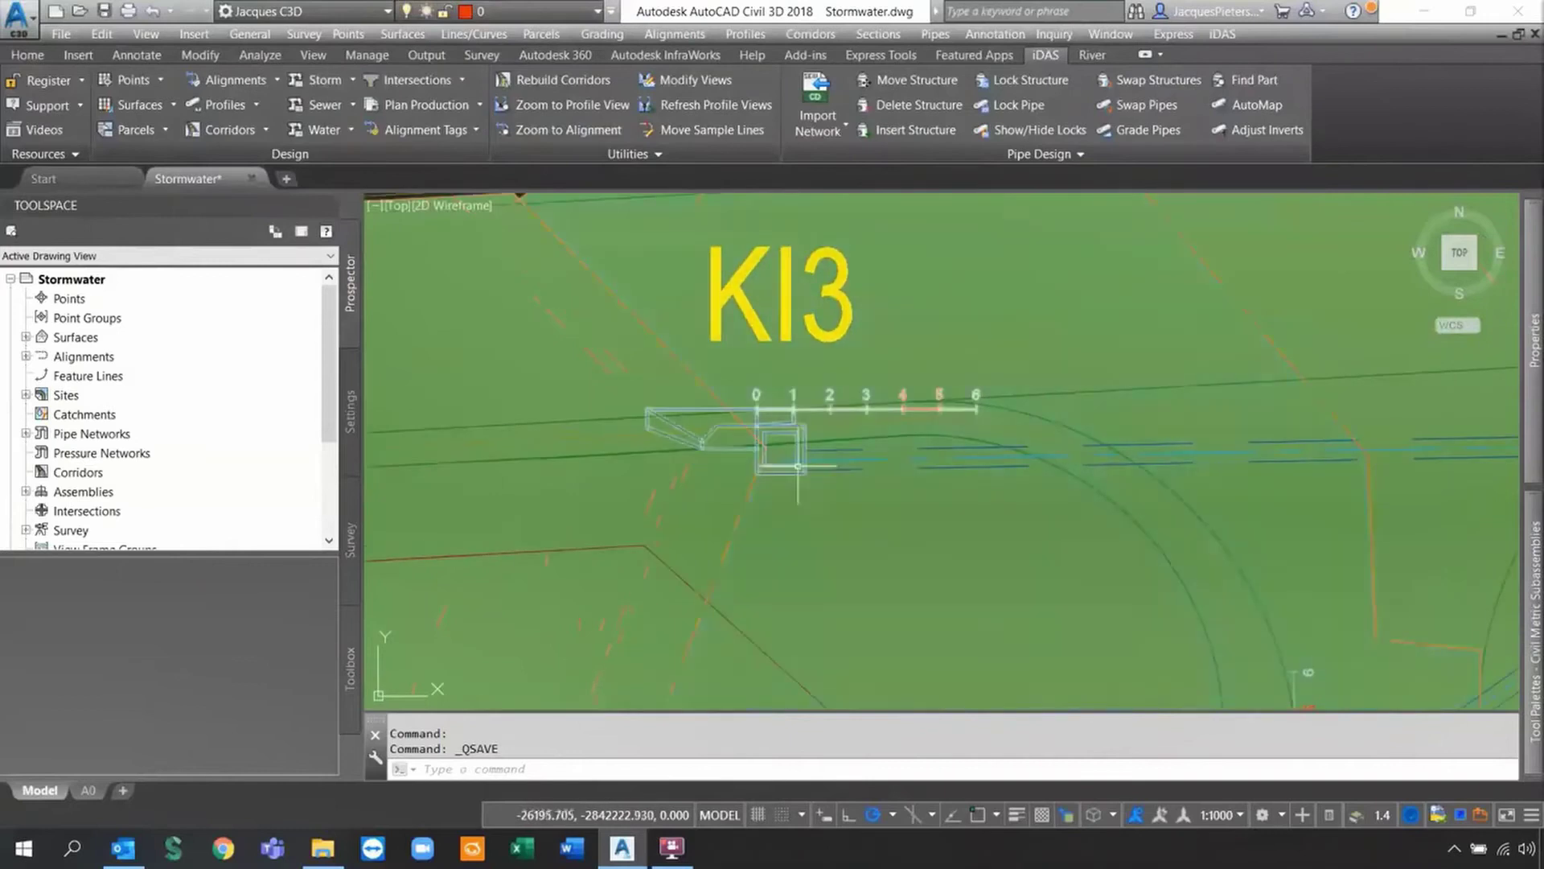
# Open the Stormwater parts list in the pipe network settings and review its pipe families down to Trapezoidal Channel
pyautogui.click(351, 415)
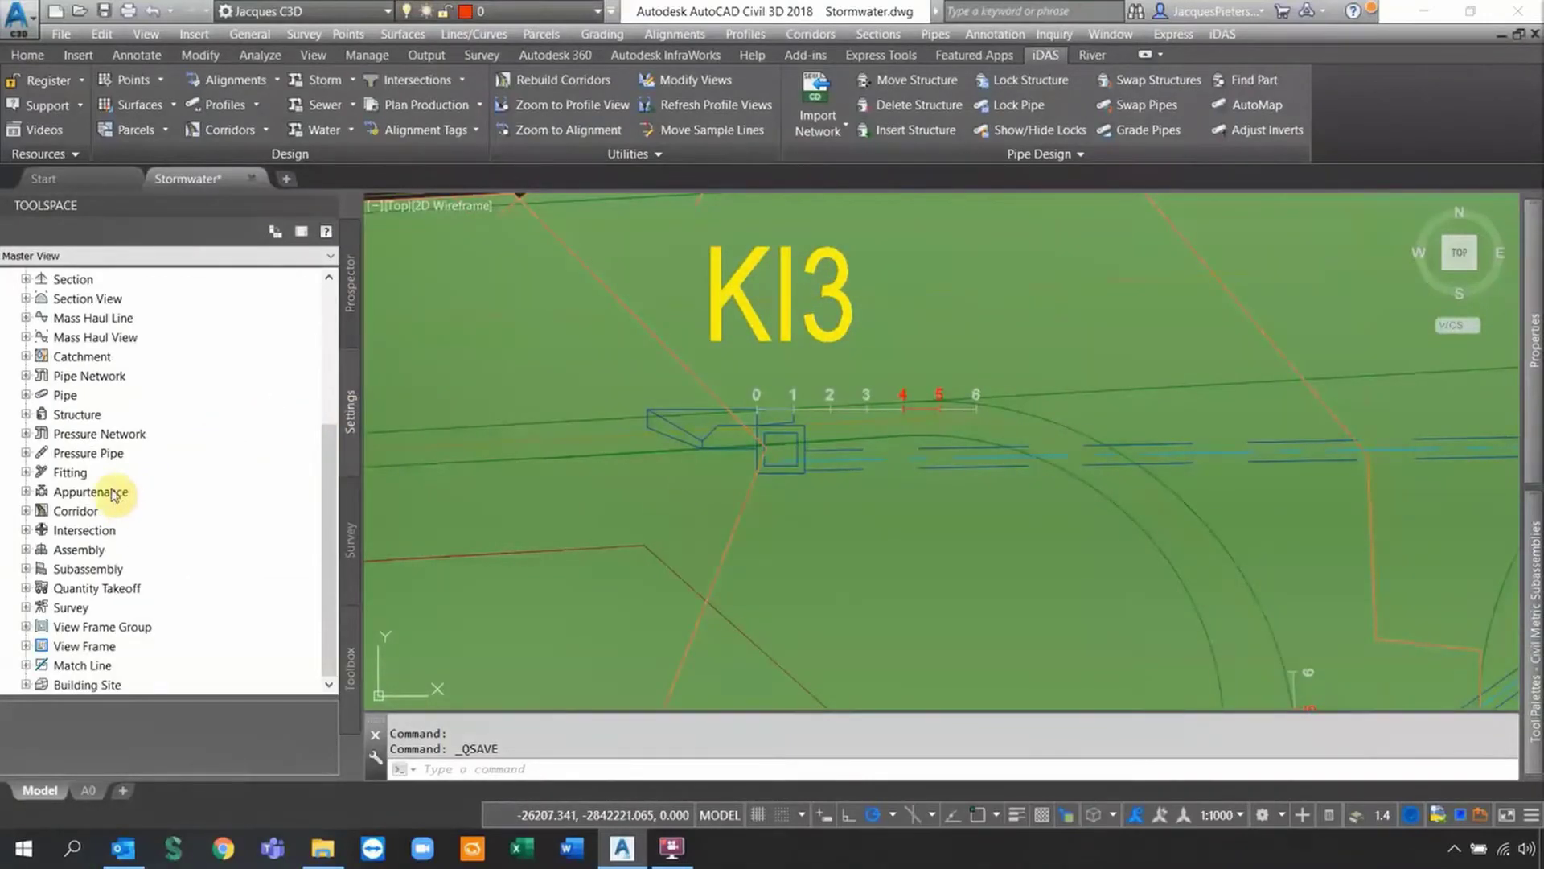
pyautogui.click(27, 375)
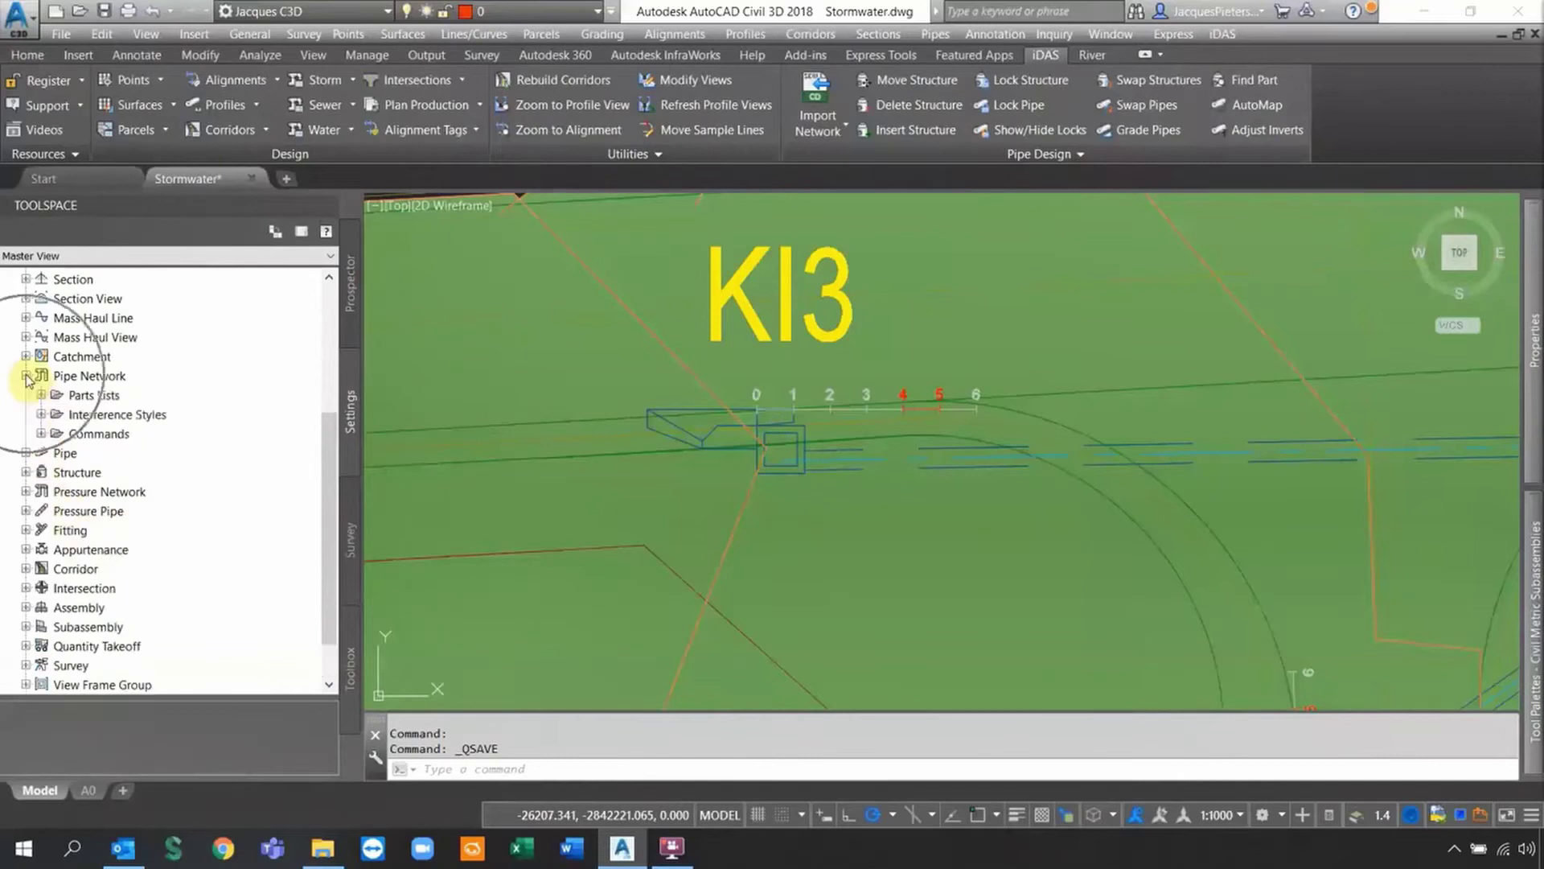
pyautogui.doubleClick(64, 397)
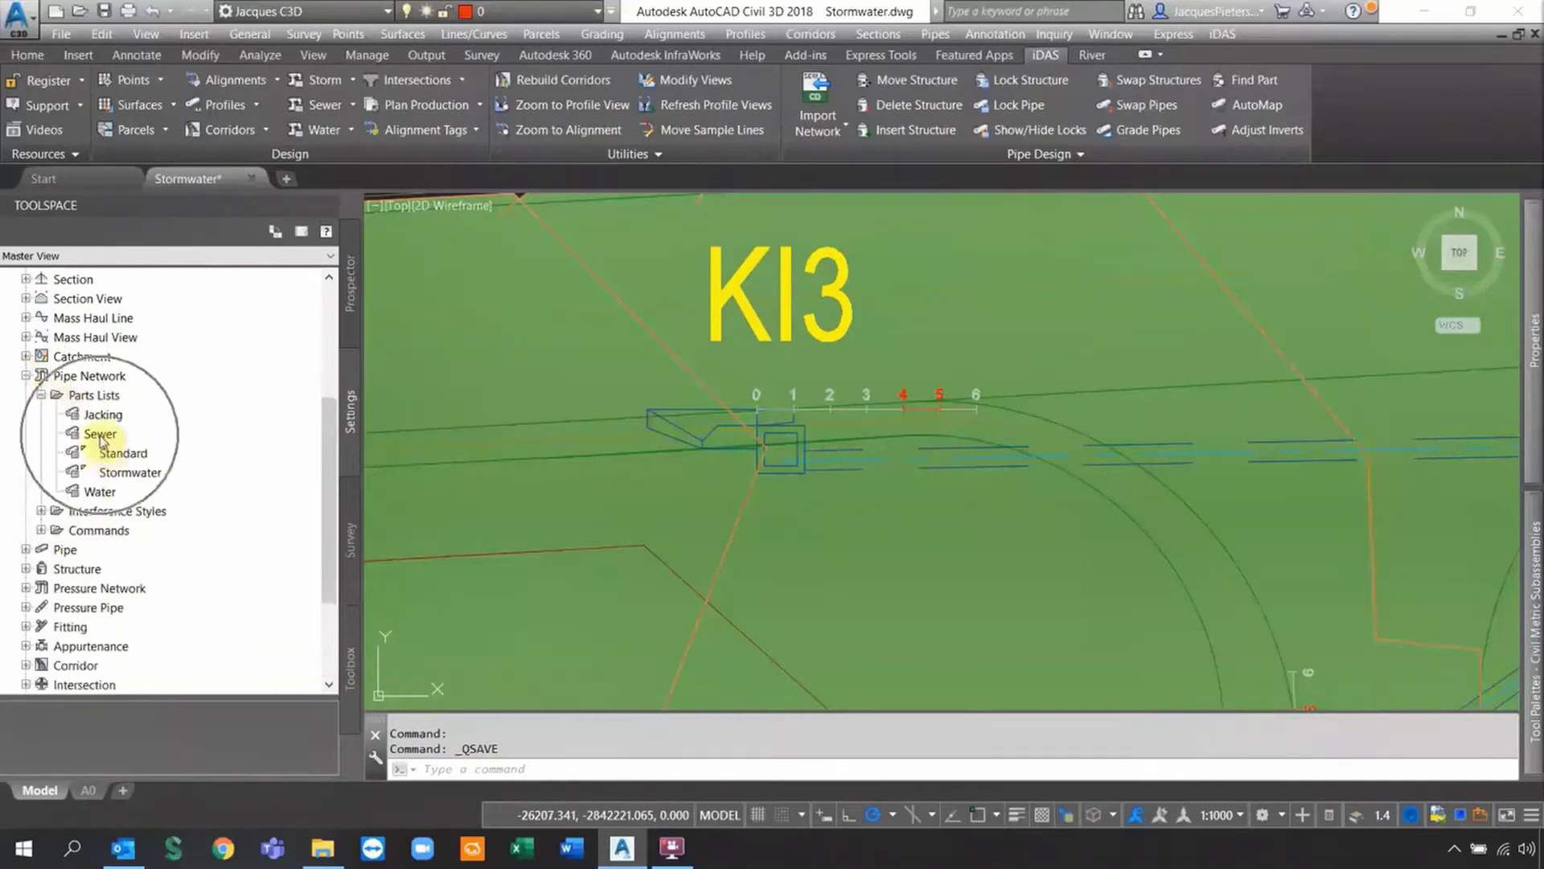
pyautogui.doubleClick(123, 473)
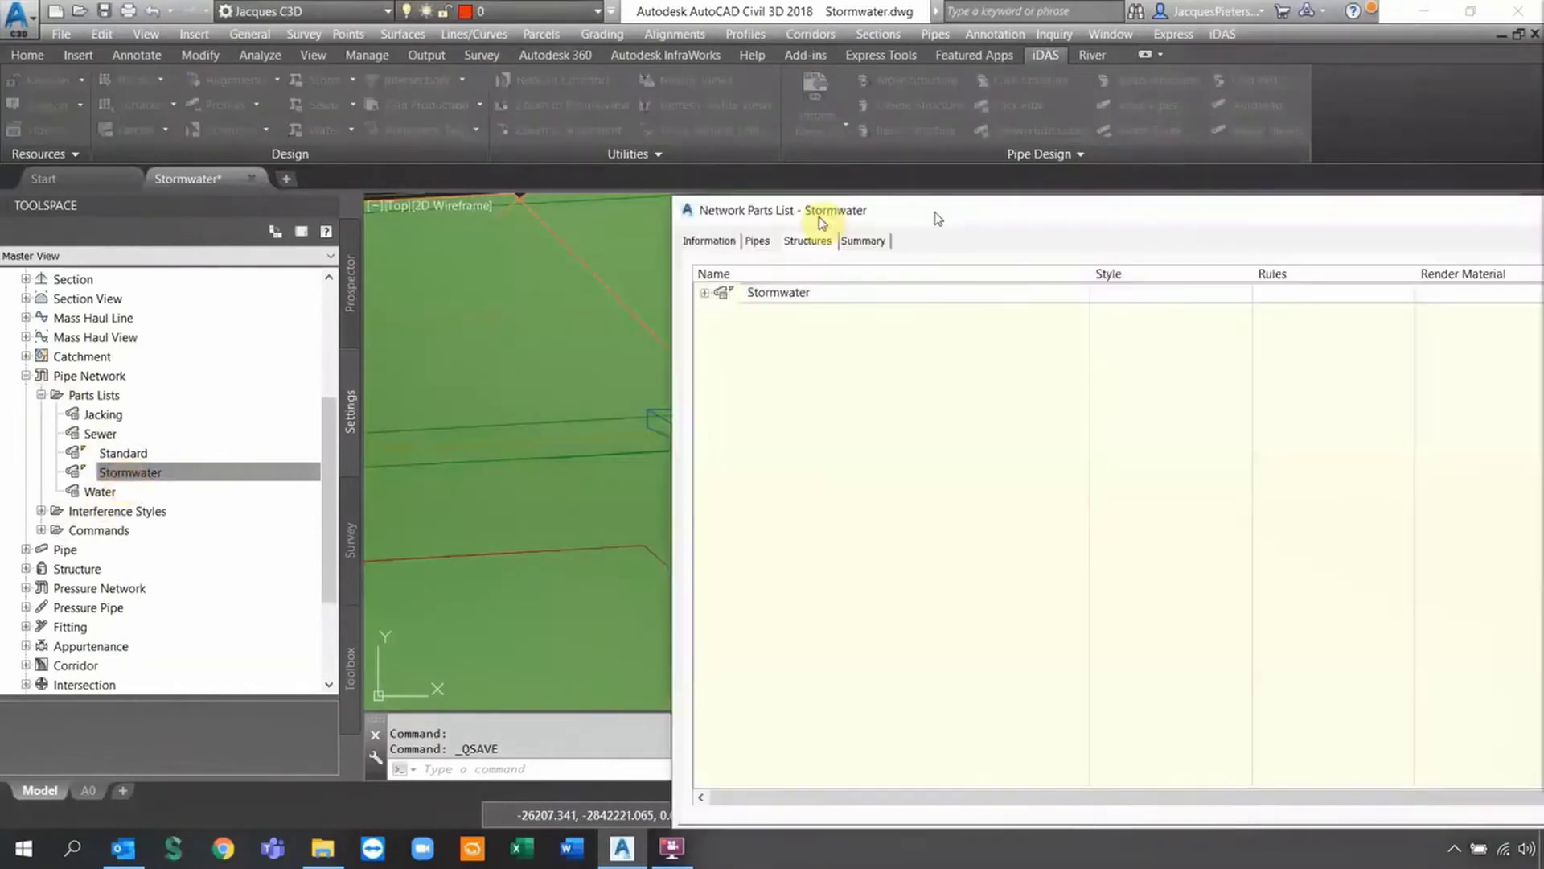
pyautogui.moveTo(953, 201); pyautogui.dragTo(414, 74)
pyautogui.click(232, 94)
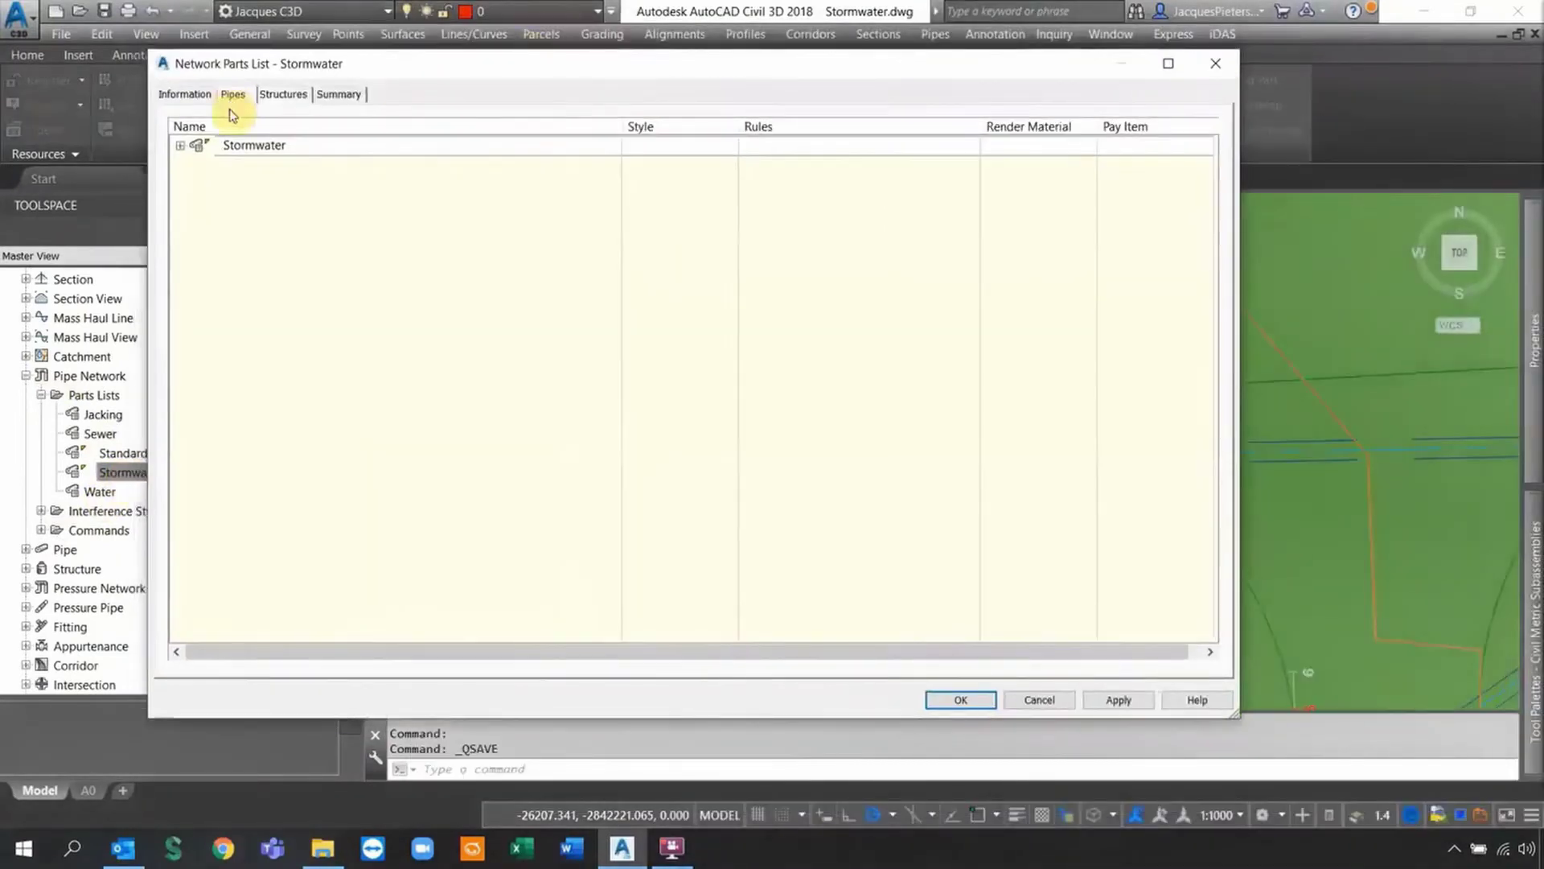
pyautogui.click(181, 147)
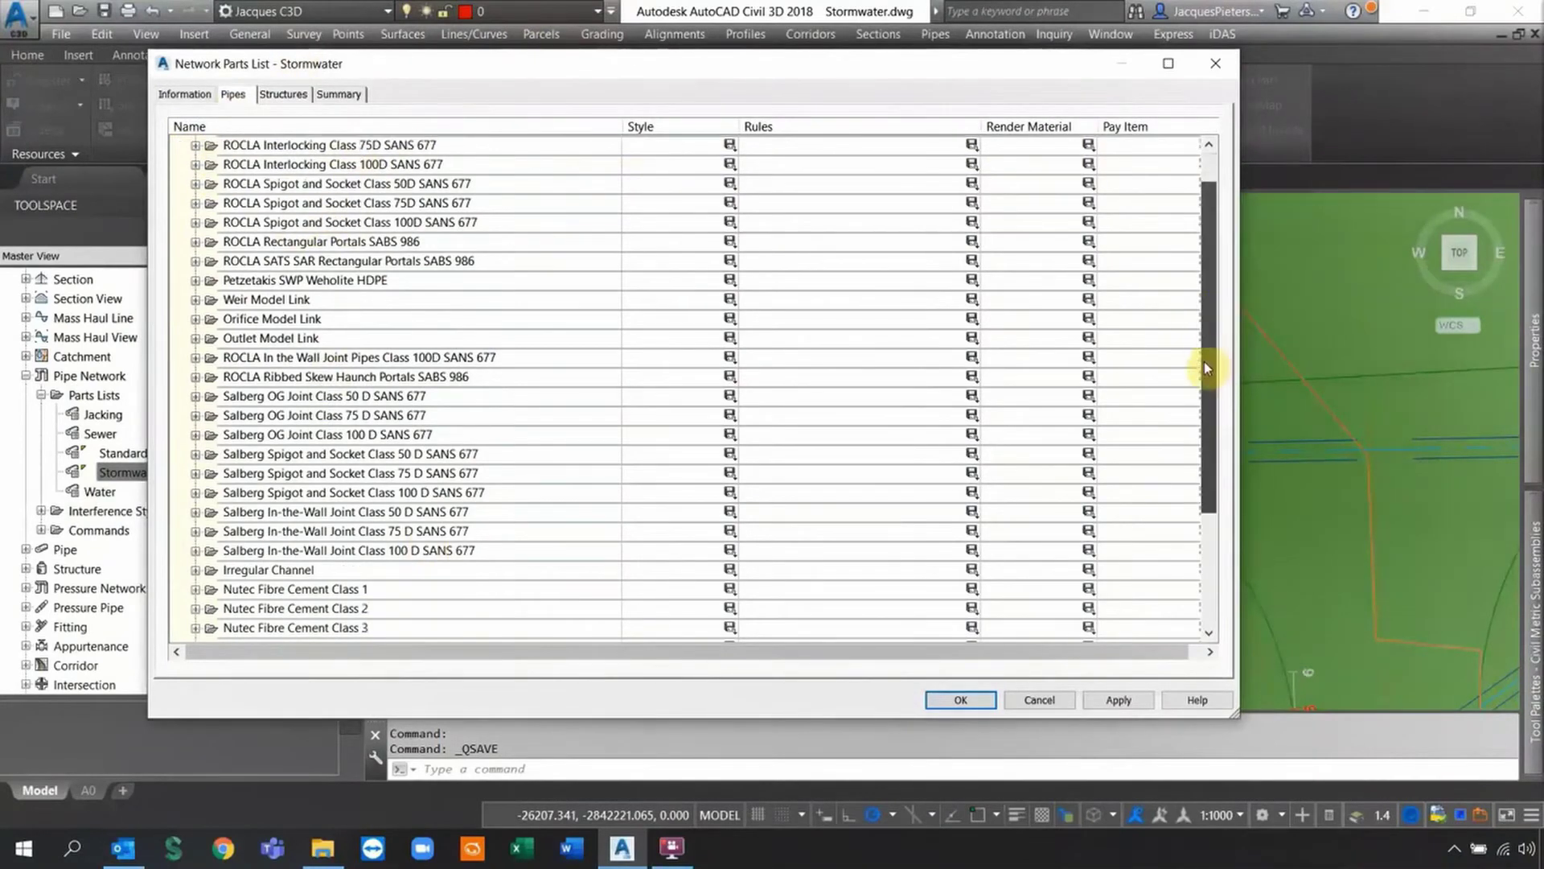
pyautogui.moveTo(1205, 361); pyautogui.dragTo(1176, 505)
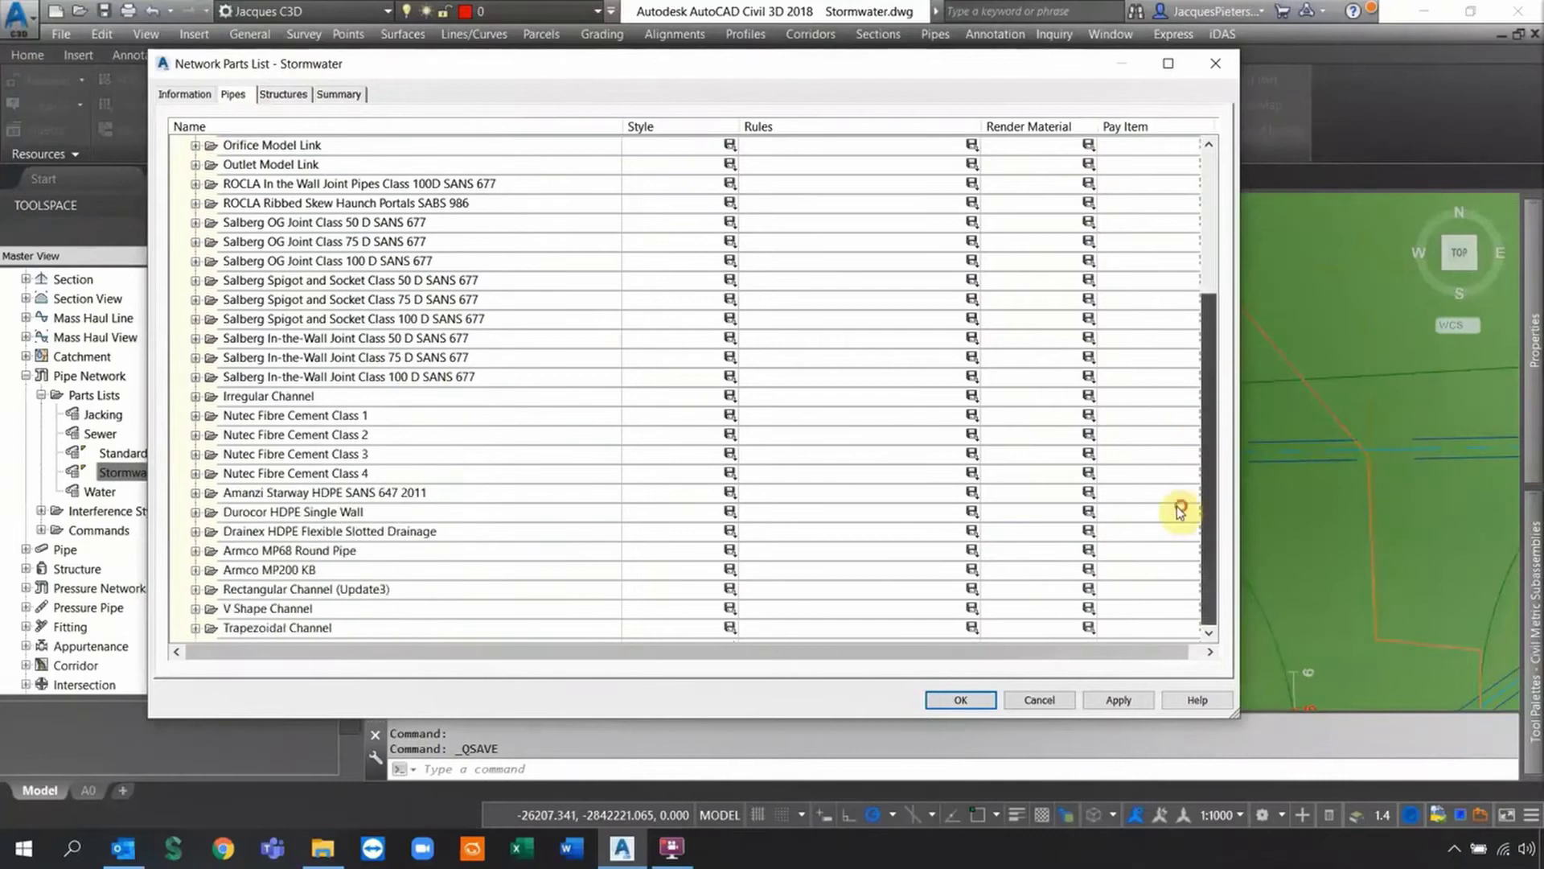
pyautogui.click(312, 628)
# Review the structure families of the Stormwater parts list, including the individual sizes of Kerb Inlets-Tshwane
pyautogui.click(281, 94)
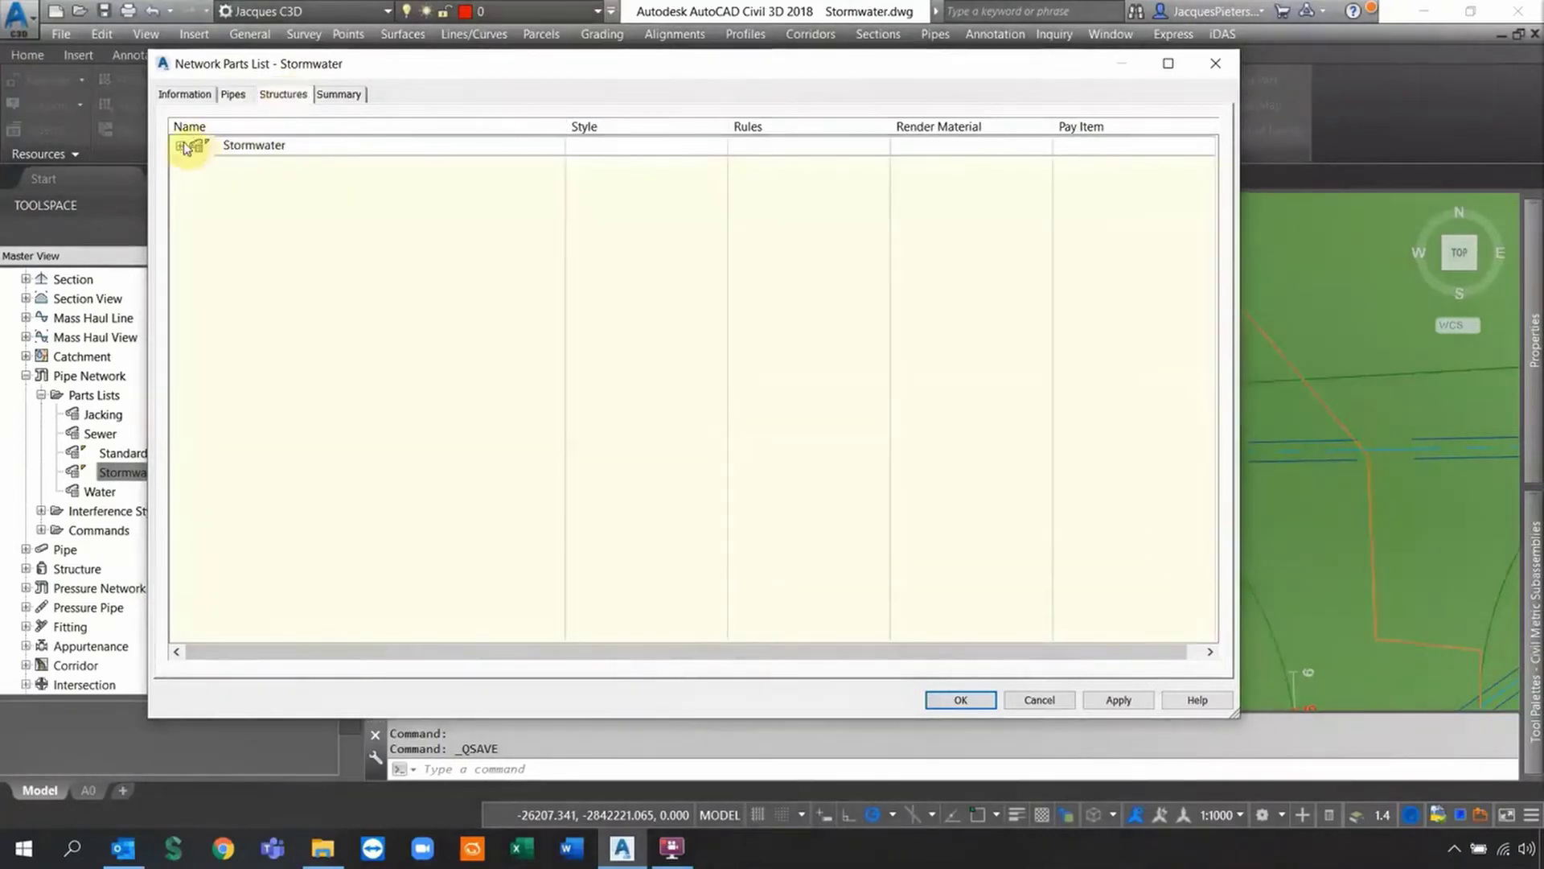
pyautogui.click(181, 146)
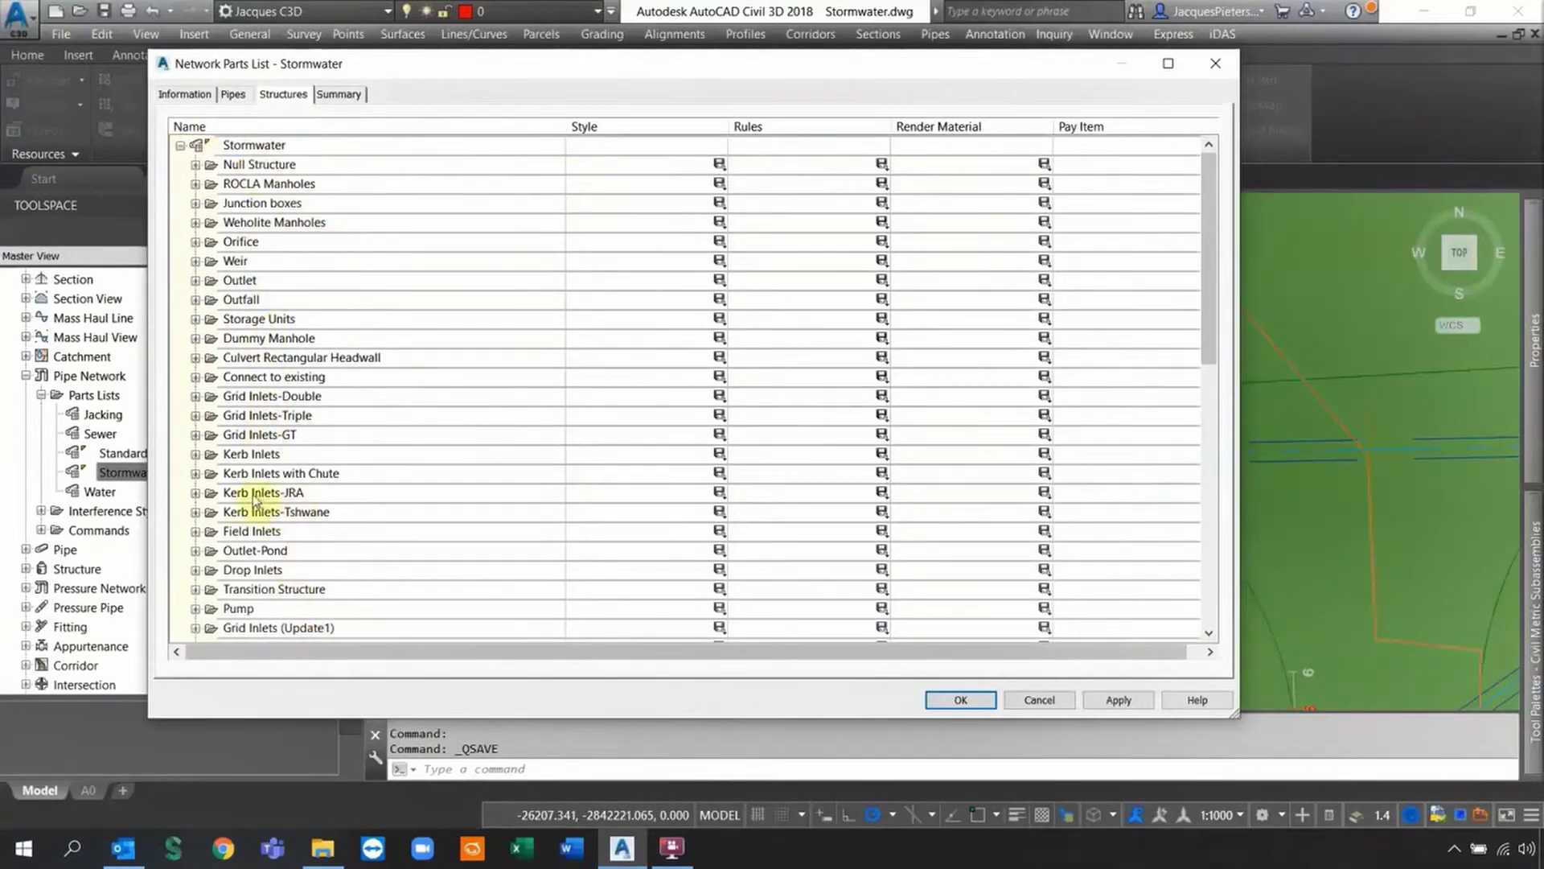
pyautogui.click(195, 512)
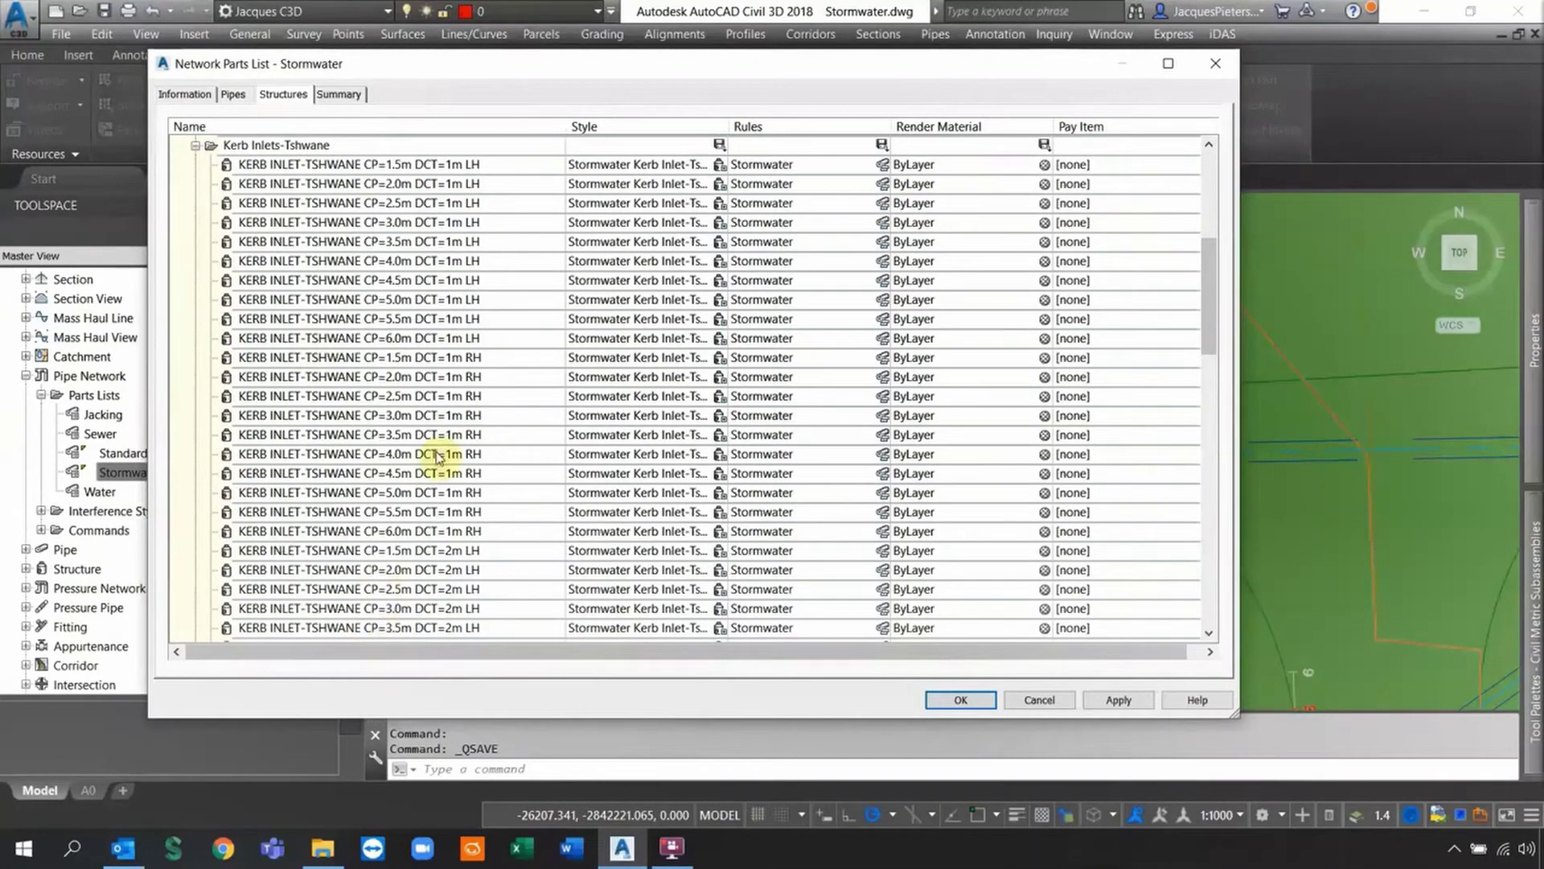
pyautogui.scroll(-2, 438, 457)
pyautogui.scroll(-13, 438, 457)
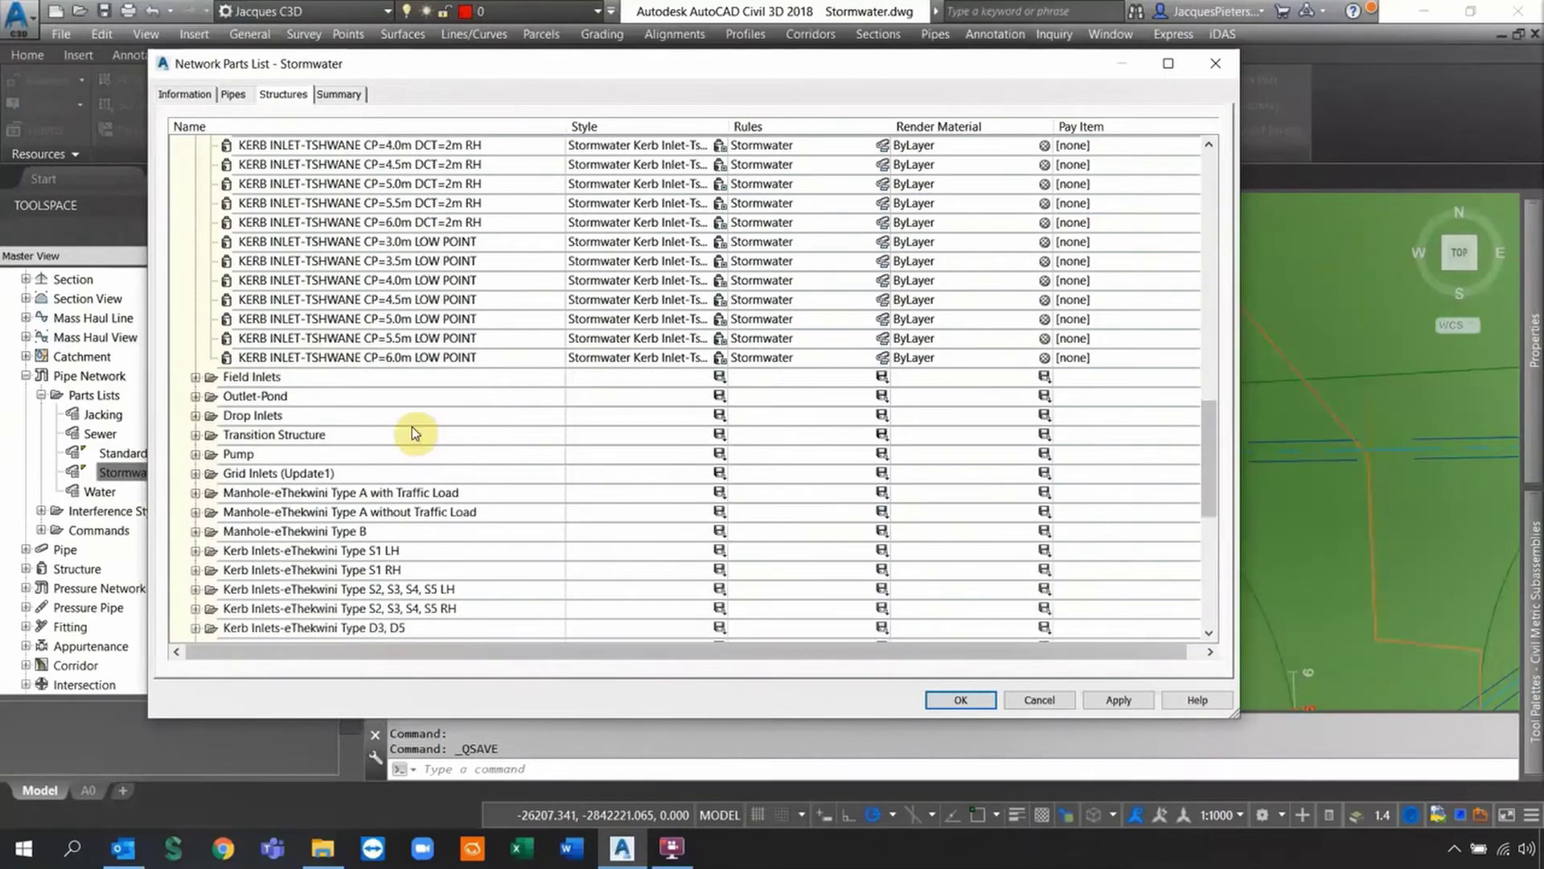
pyautogui.scroll(-6, 389, 455)
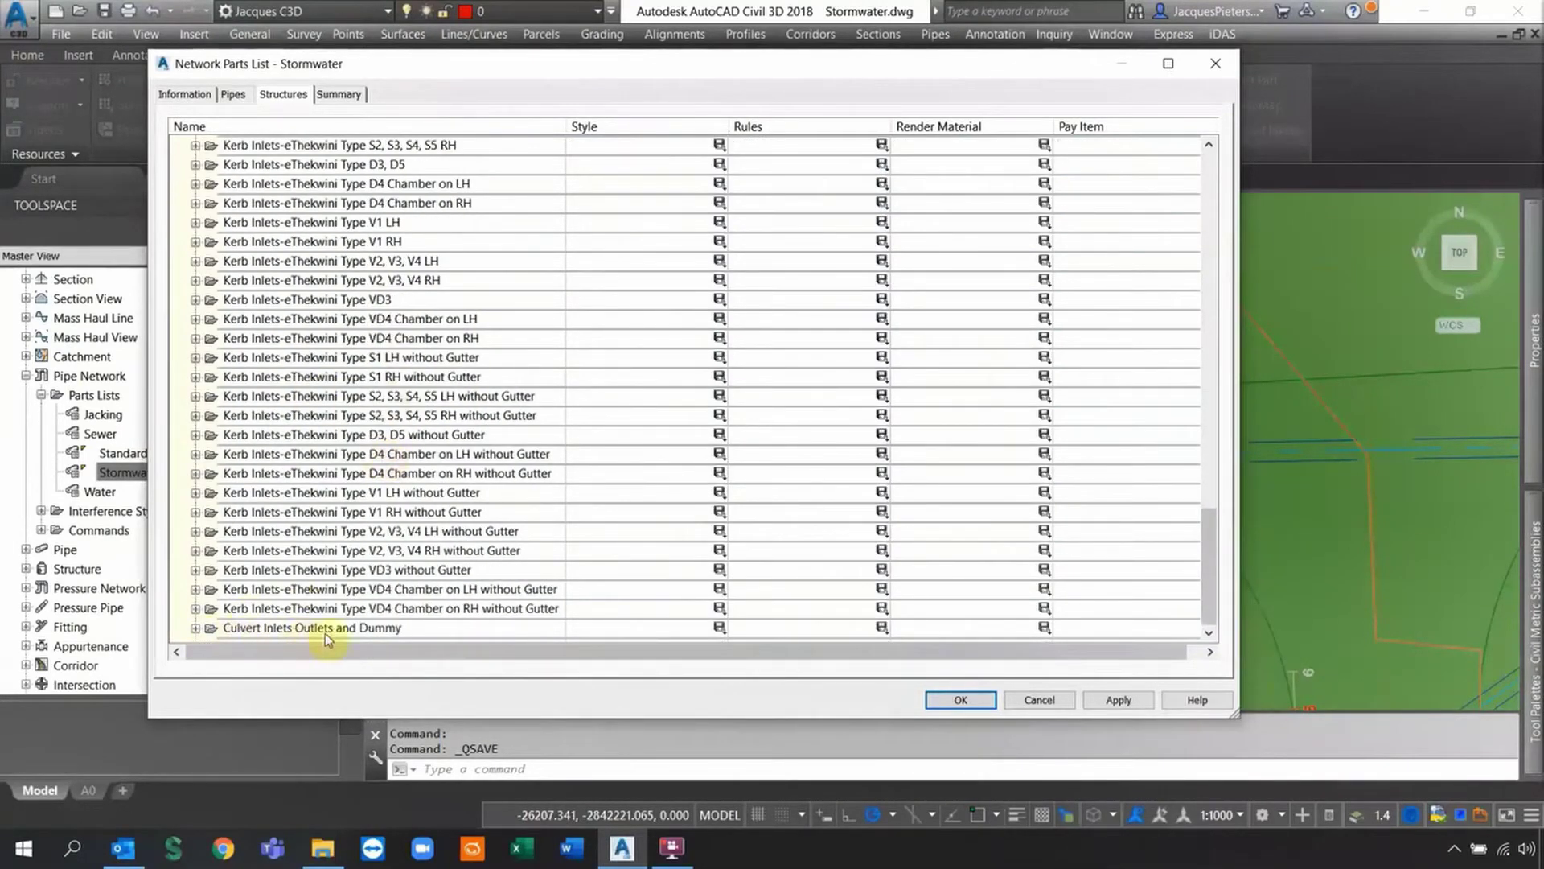
# Collapse the Kerb Inlets-Tshwane family and close the Stormwater parts list
pyautogui.scroll(4, 348, 434)
pyautogui.scroll(5, 347, 435)
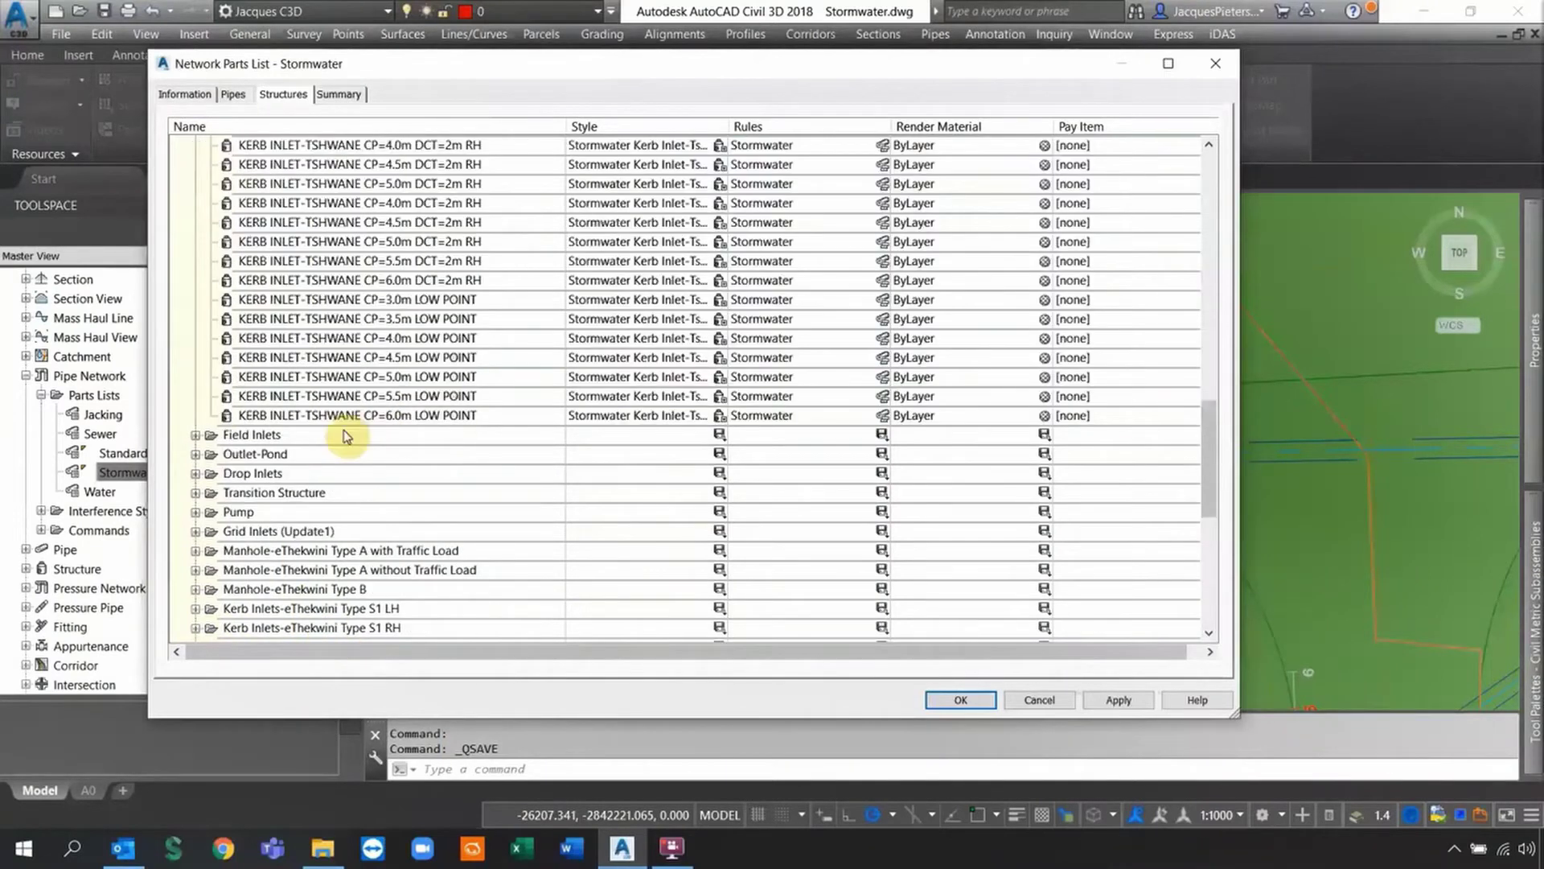
pyautogui.scroll(5, 347, 434)
pyautogui.click(196, 434)
pyautogui.scroll(1, 196, 435)
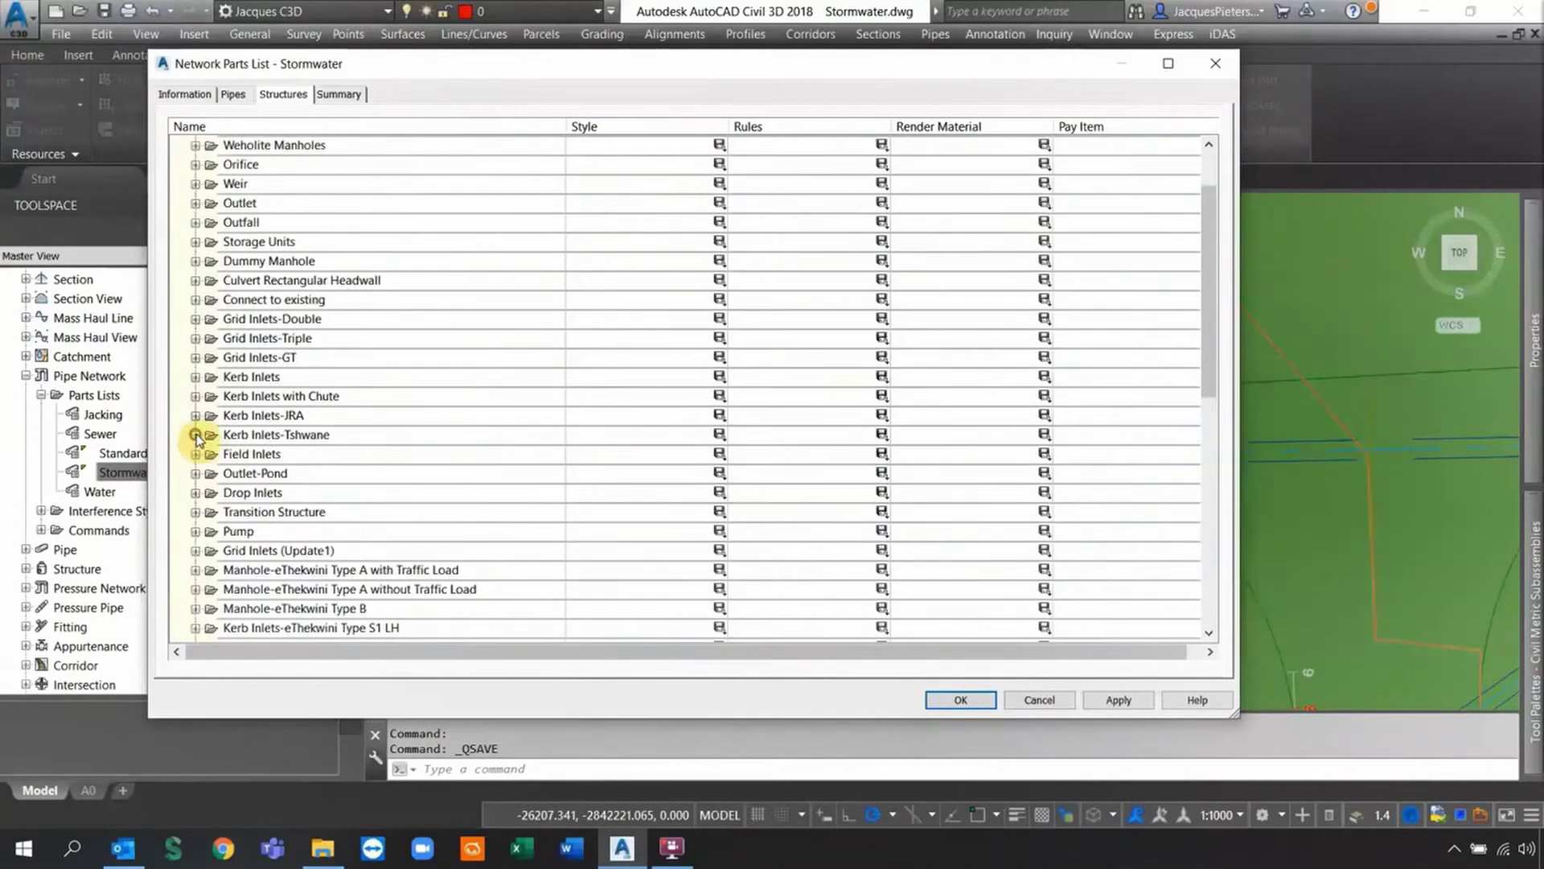
pyautogui.click(1210, 64)
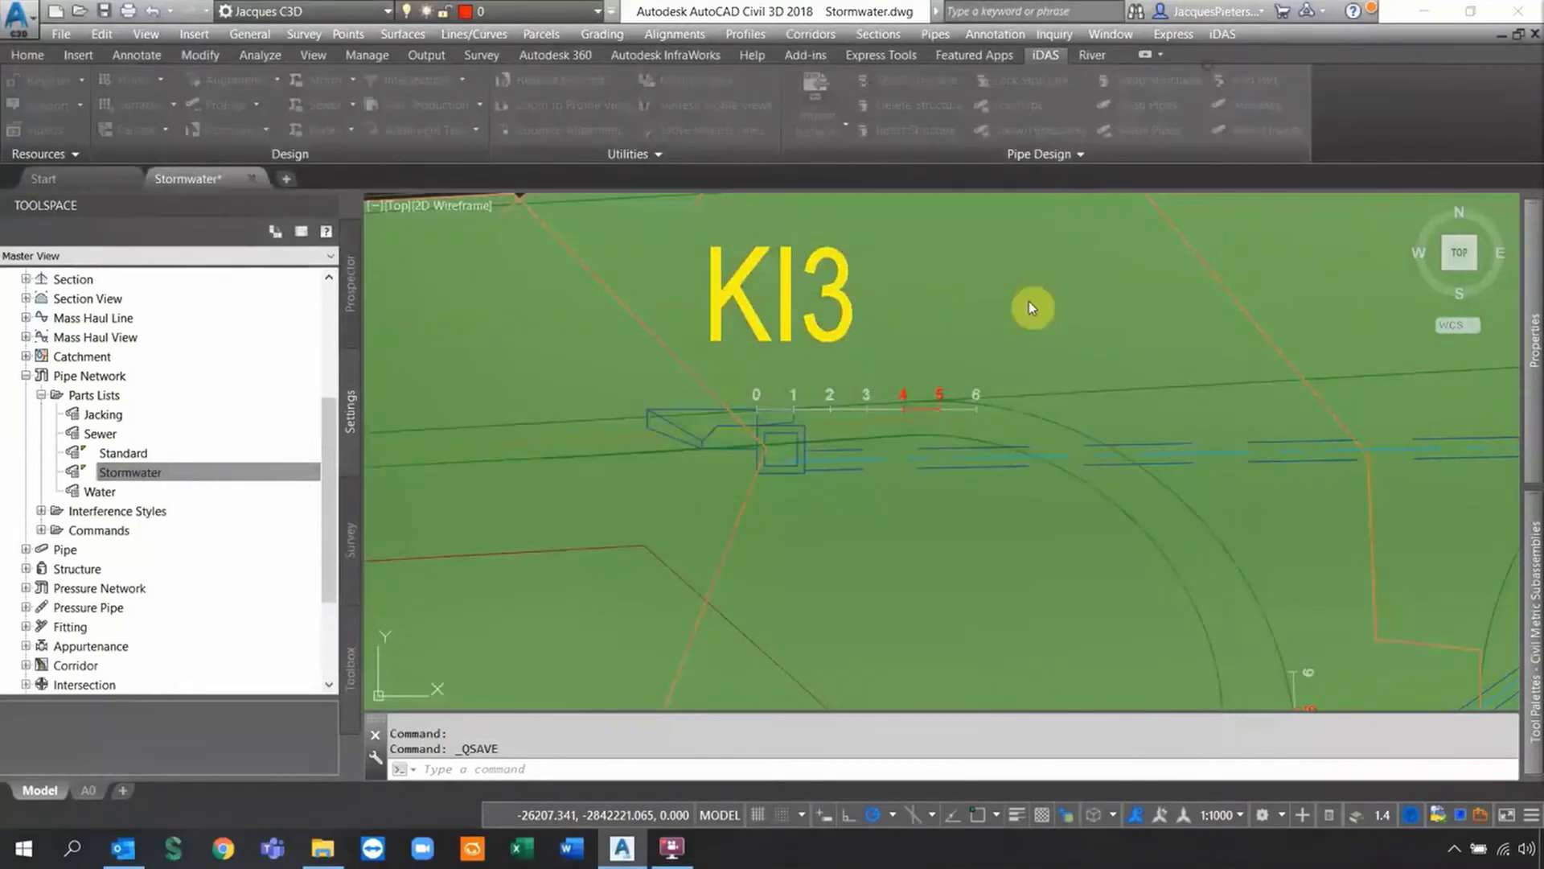
# Examine the stormwater network layout in plan from kerb inlet KI3 to outfall OF1
pyautogui.scroll(-8, 772, 409)
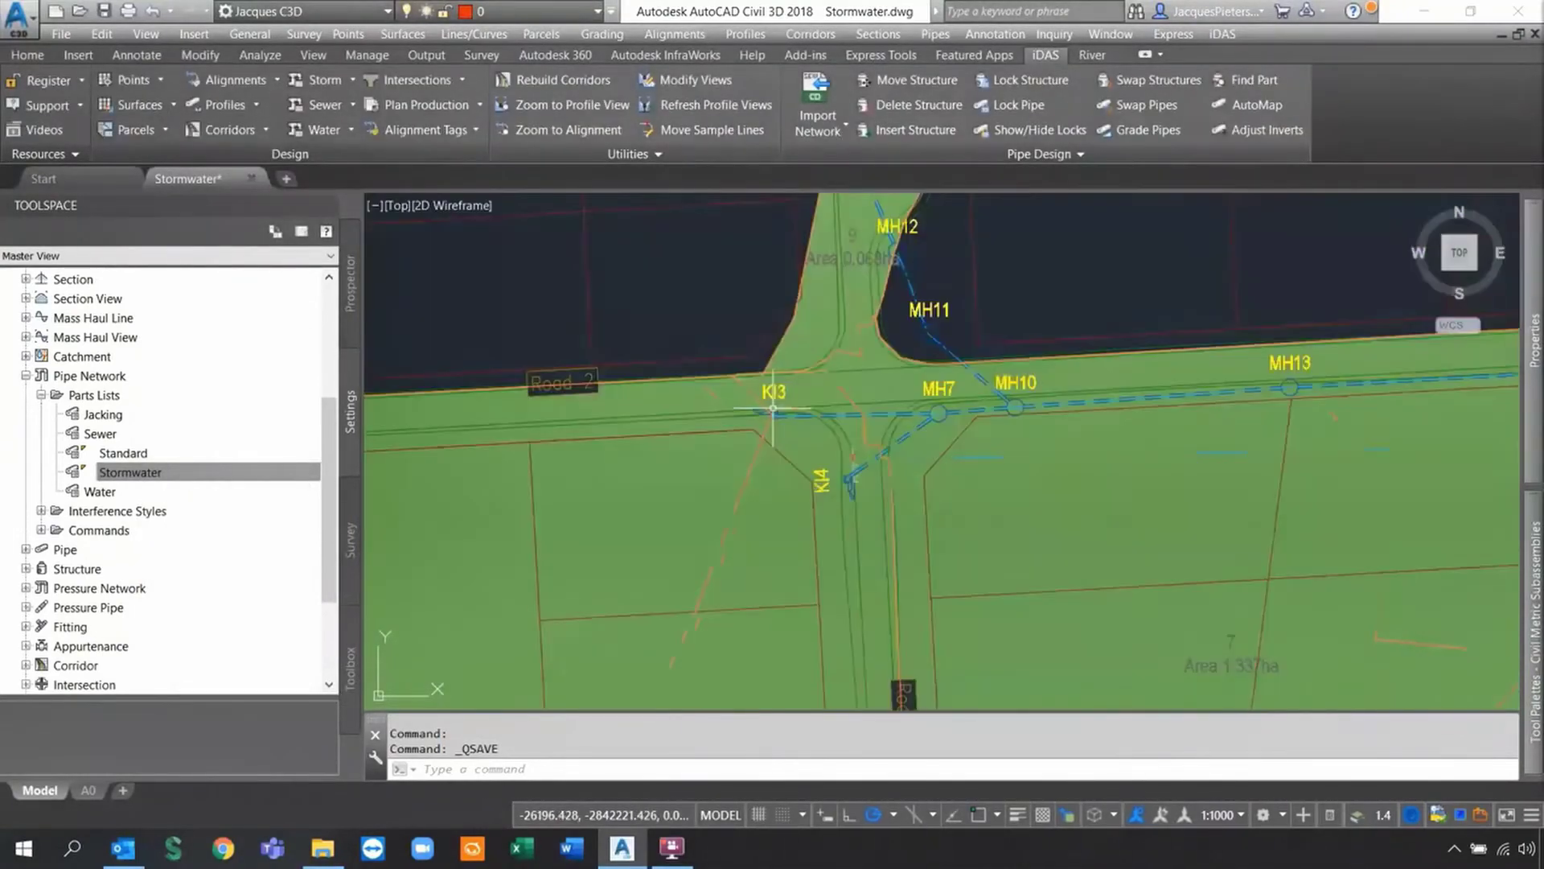
pyautogui.scroll(-6, 773, 408)
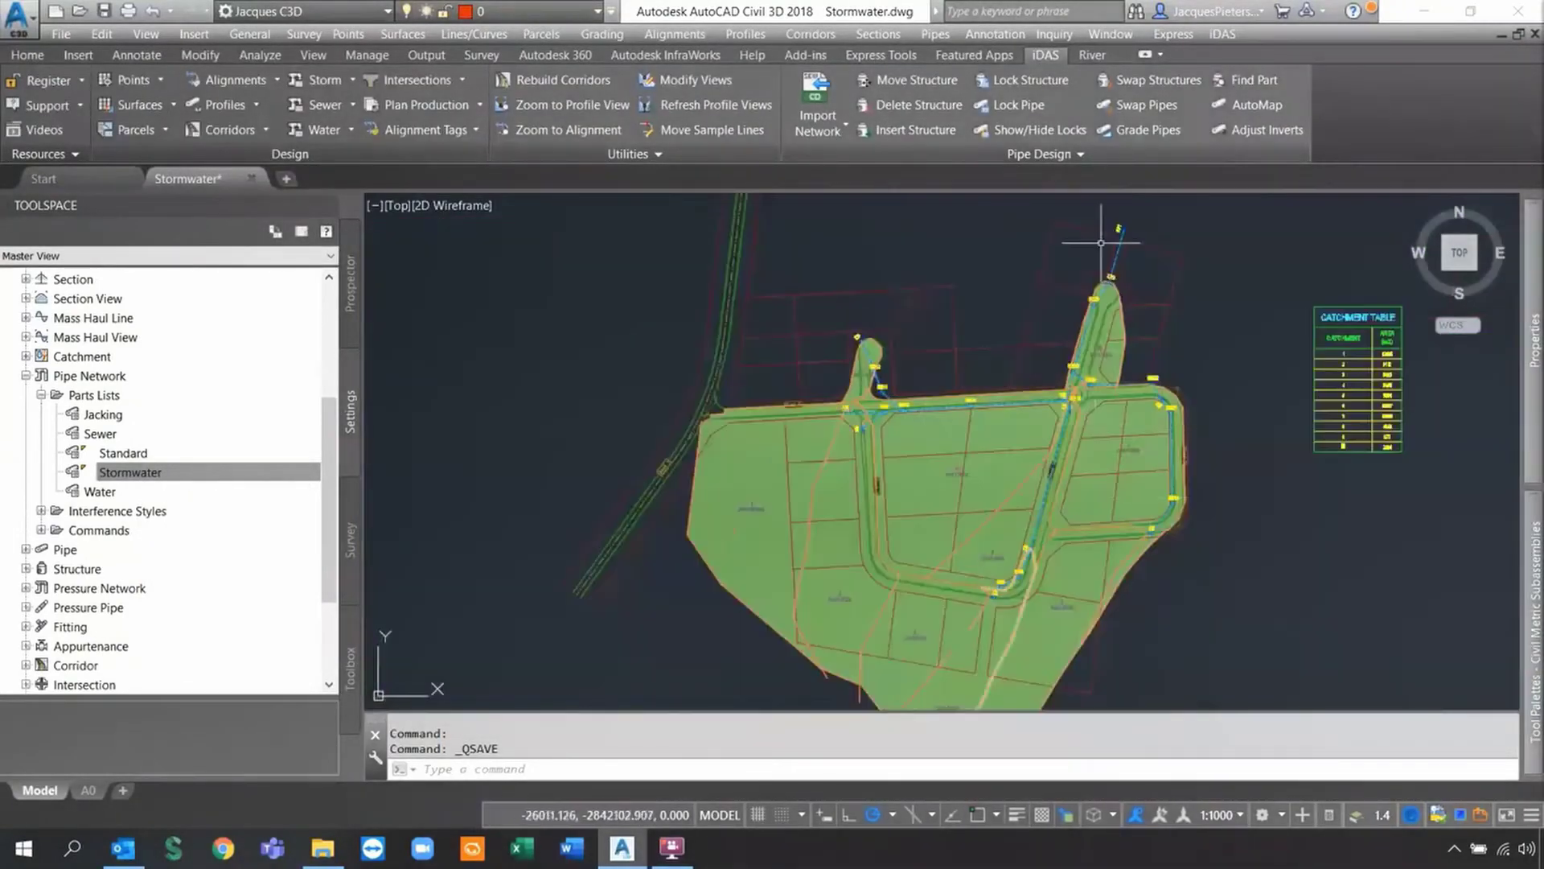
pyautogui.scroll(7, 1110, 234)
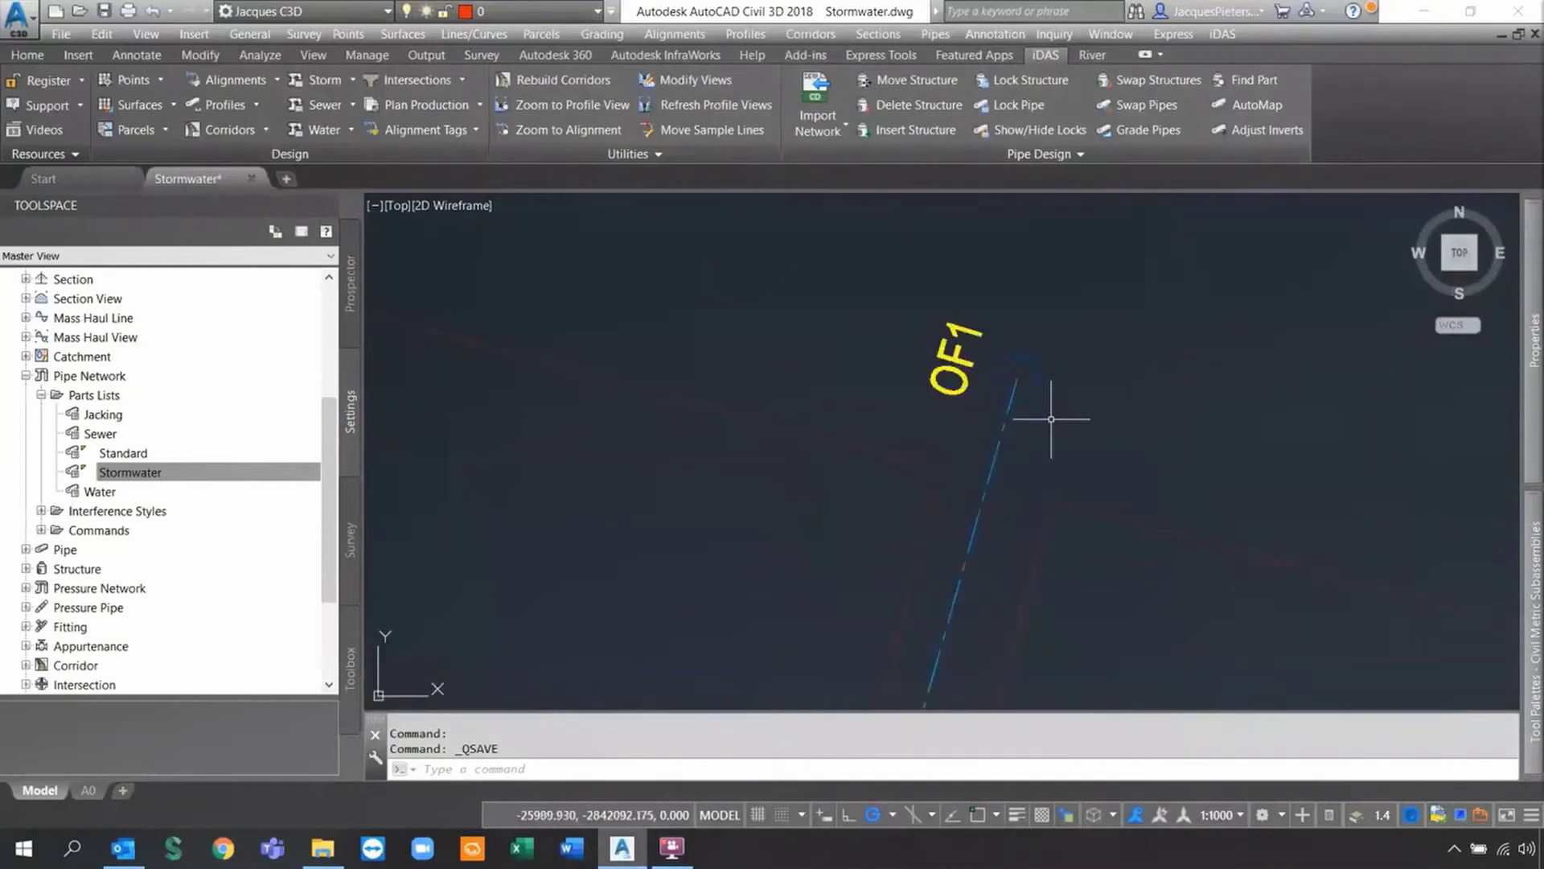
pyautogui.scroll(-2, 1038, 414)
pyautogui.scroll(-5, 1040, 406)
# Examine the stormwater long section from KI1 to OF1, including its pipe reference and level bands
pyautogui.moveTo(924, 438); pyautogui.dragTo(603, 414, button='middle')
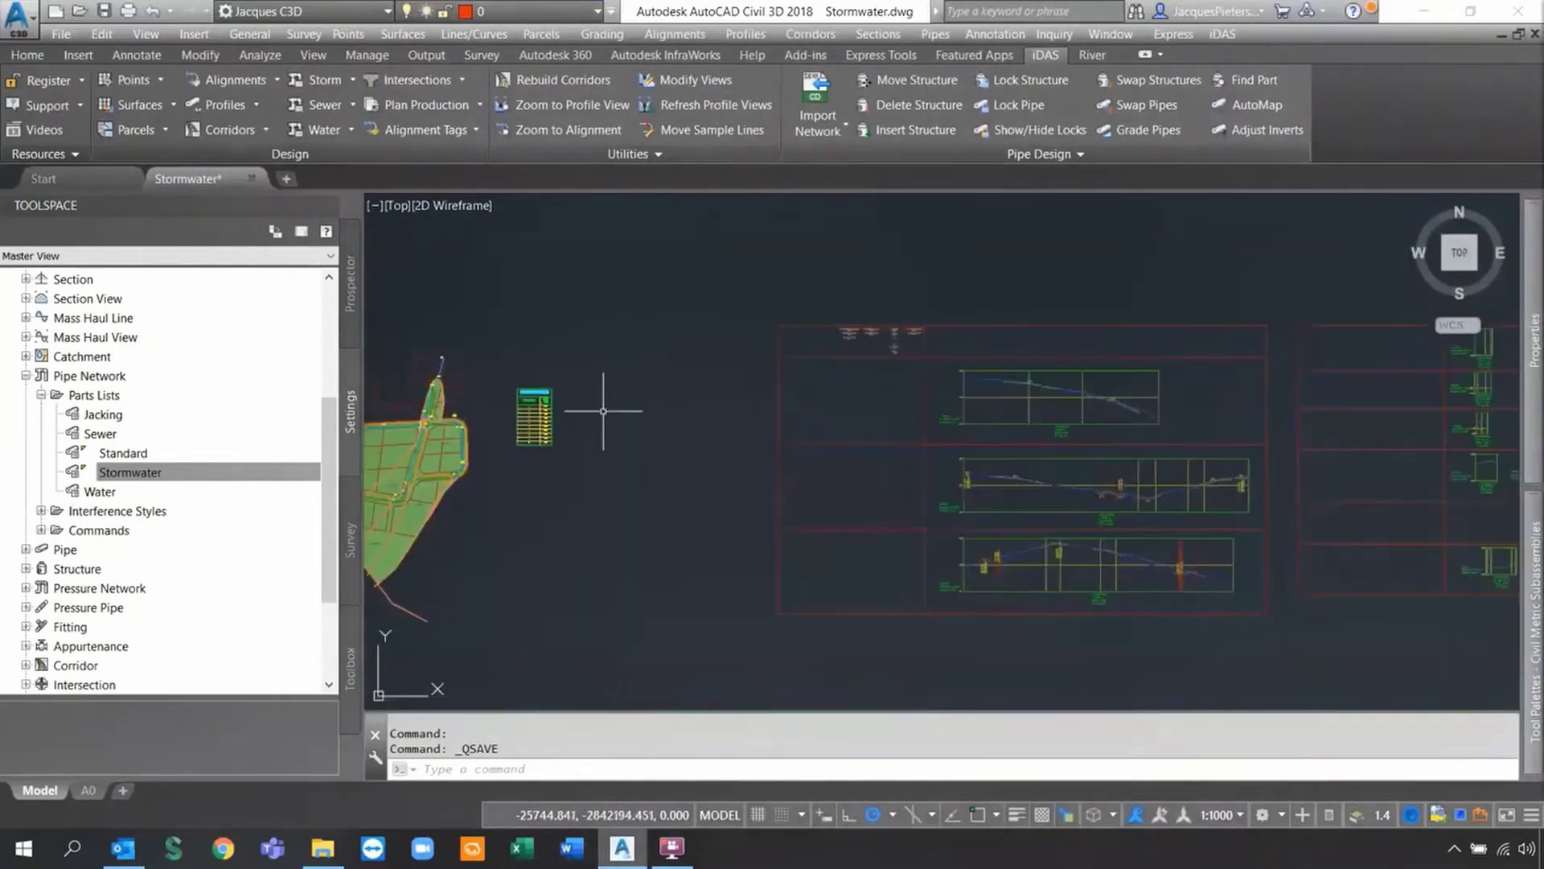
pyautogui.moveTo(1001, 398); pyautogui.dragTo(689, 397, button='middle')
pyautogui.scroll(8, 910, 374)
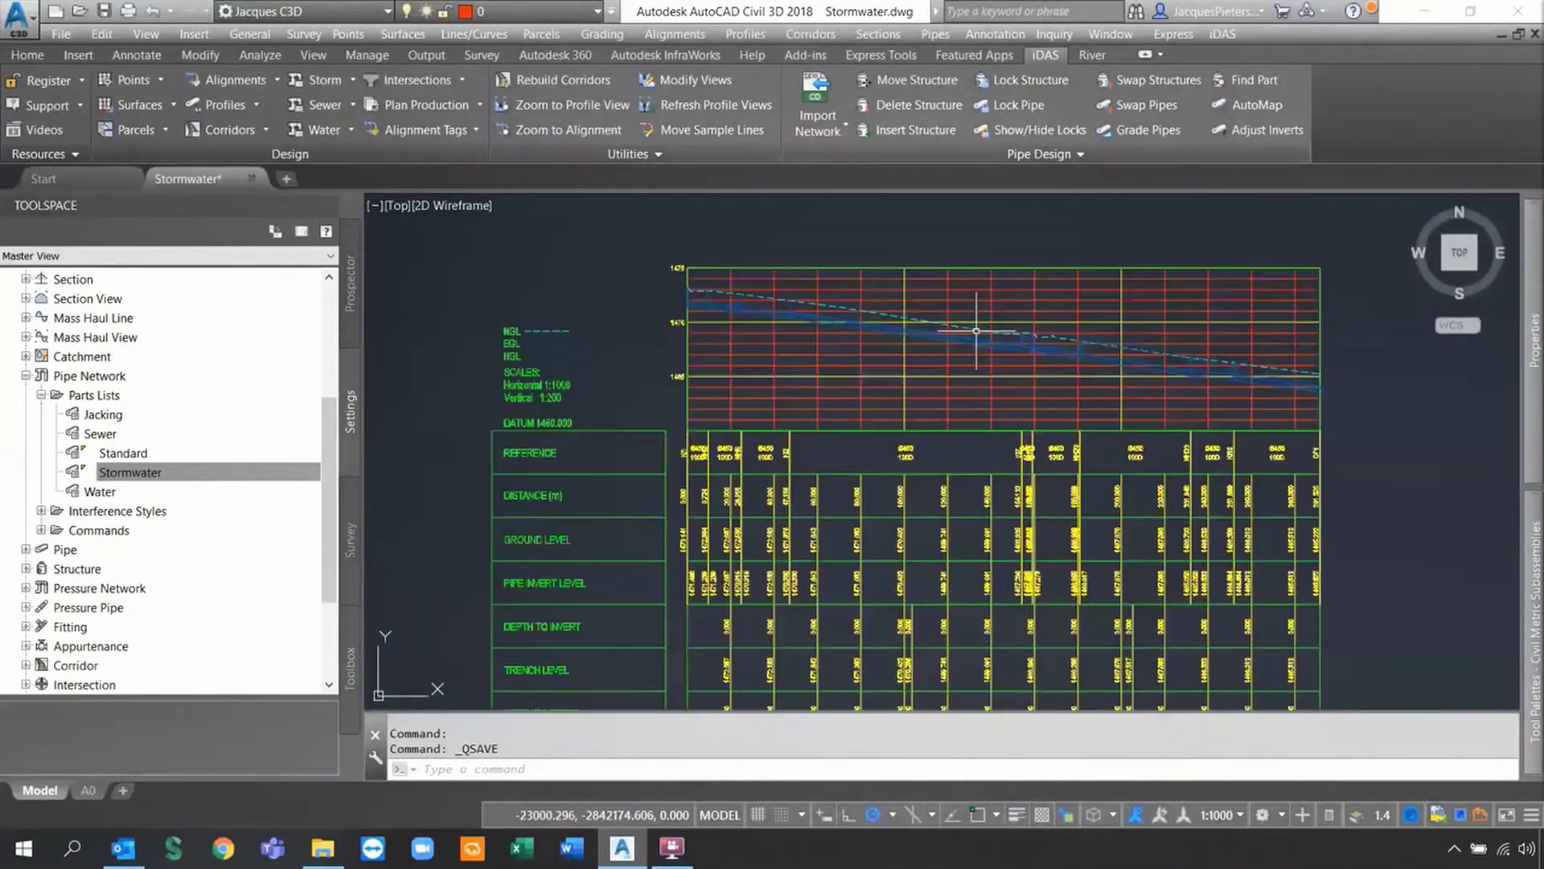
pyautogui.moveTo(1079, 462); pyautogui.dragTo(995, 460, button='middle')
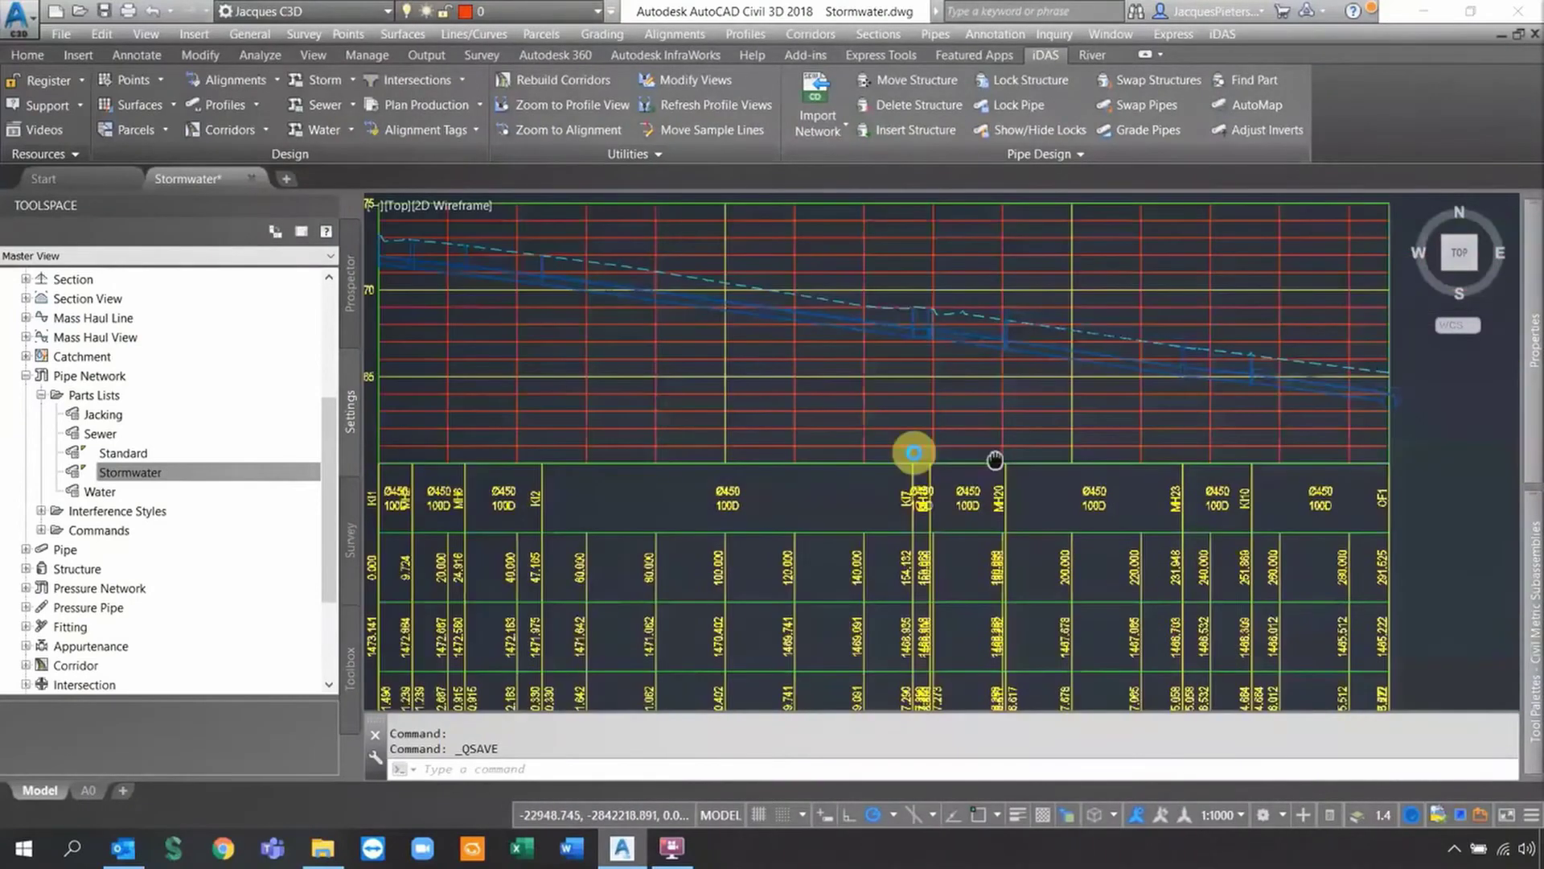
pyautogui.scroll(-3, 1166, 464)
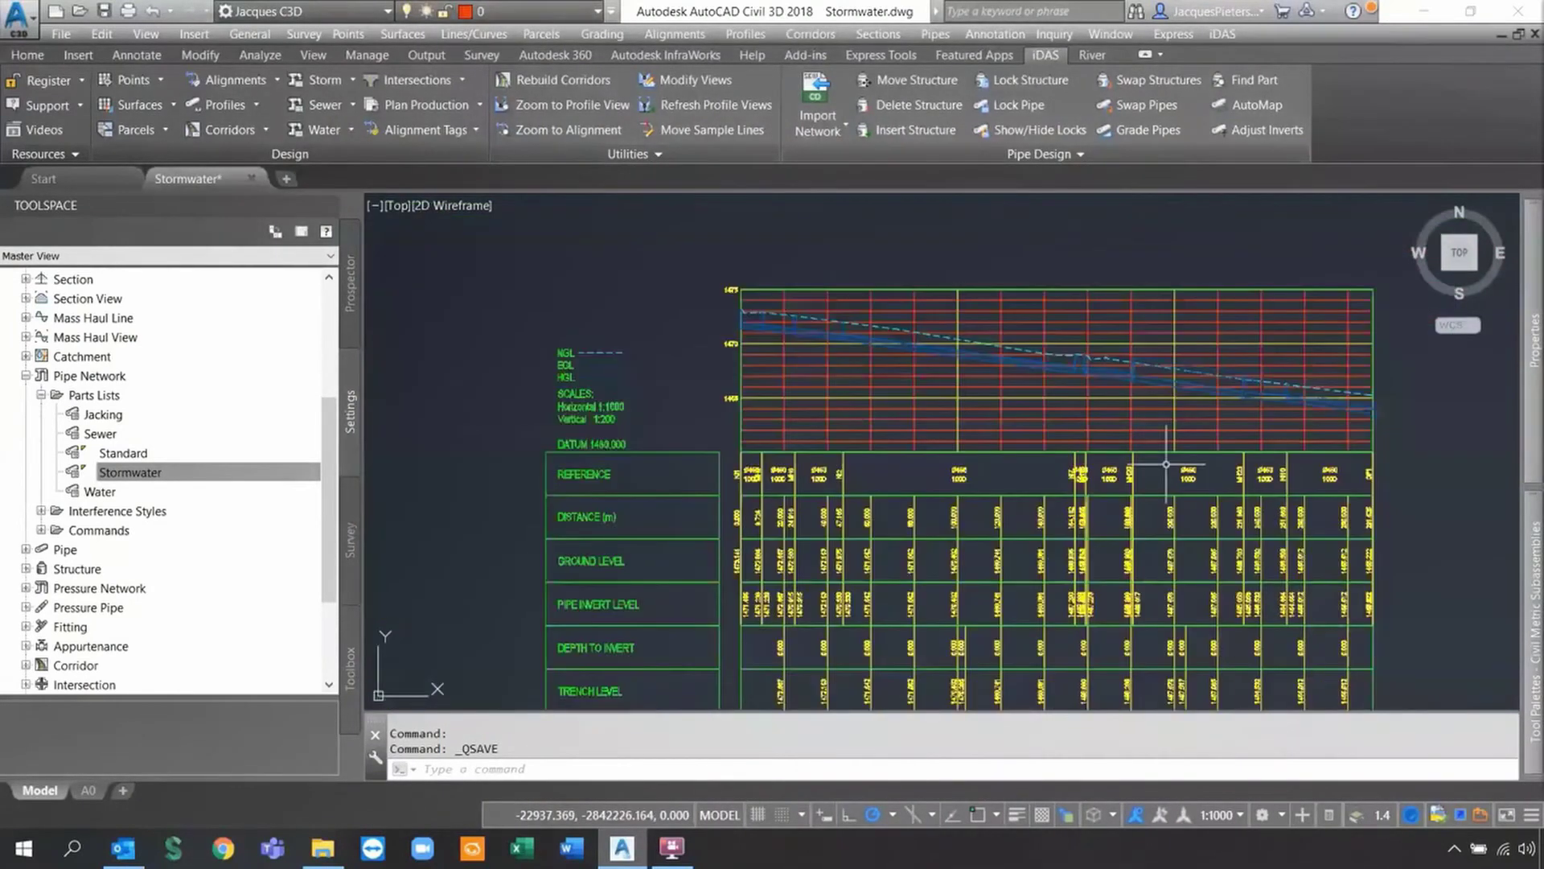
pyautogui.moveTo(1042, 301); pyautogui.dragTo(975, 271, button='middle')
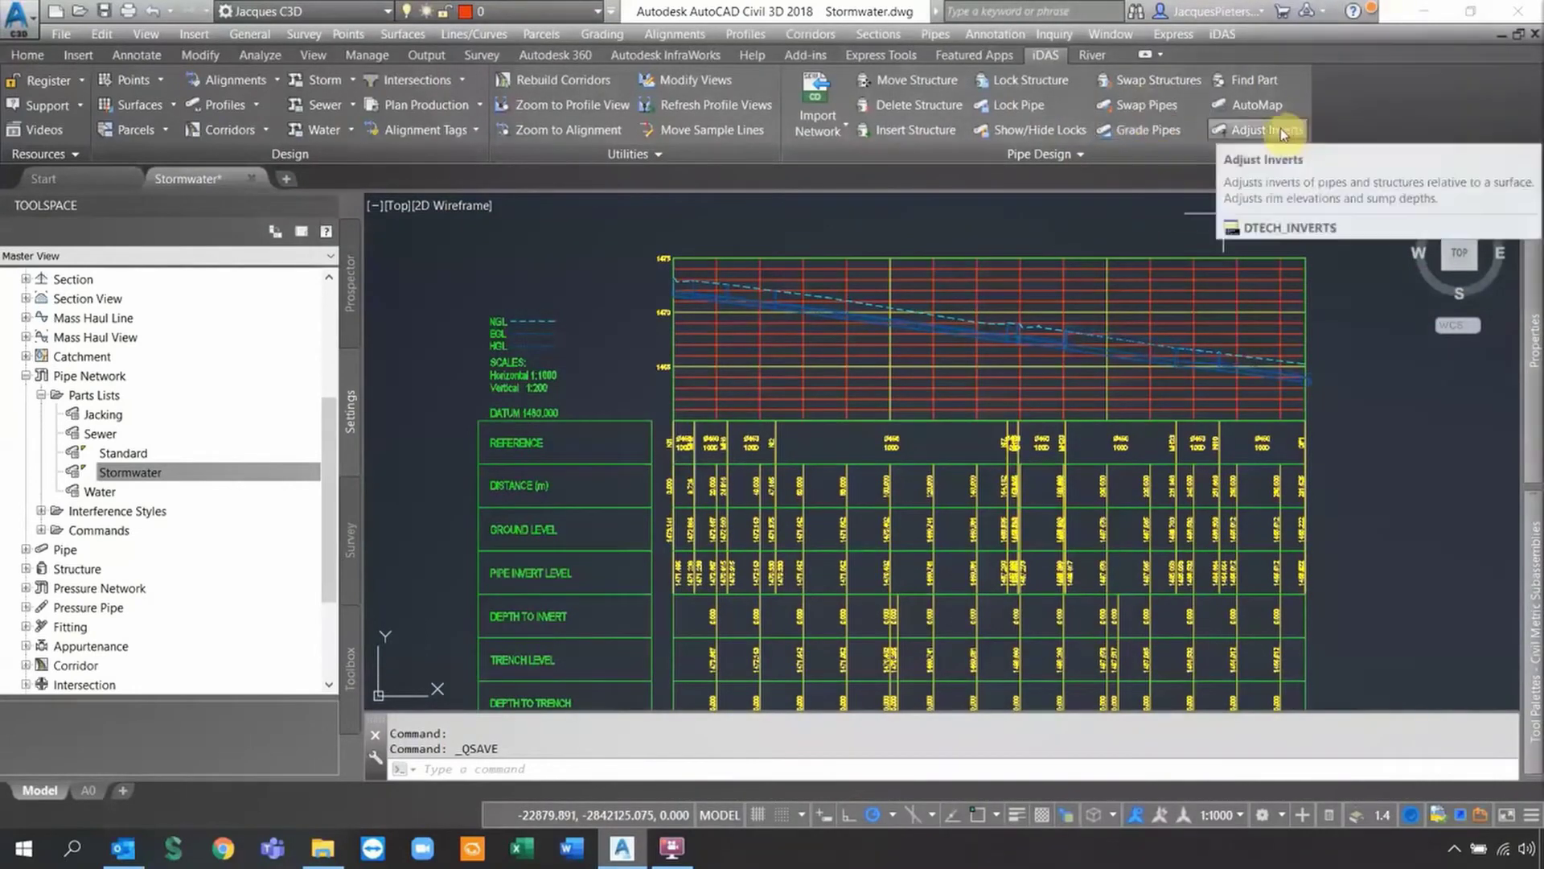
pyautogui.click(663, 132)
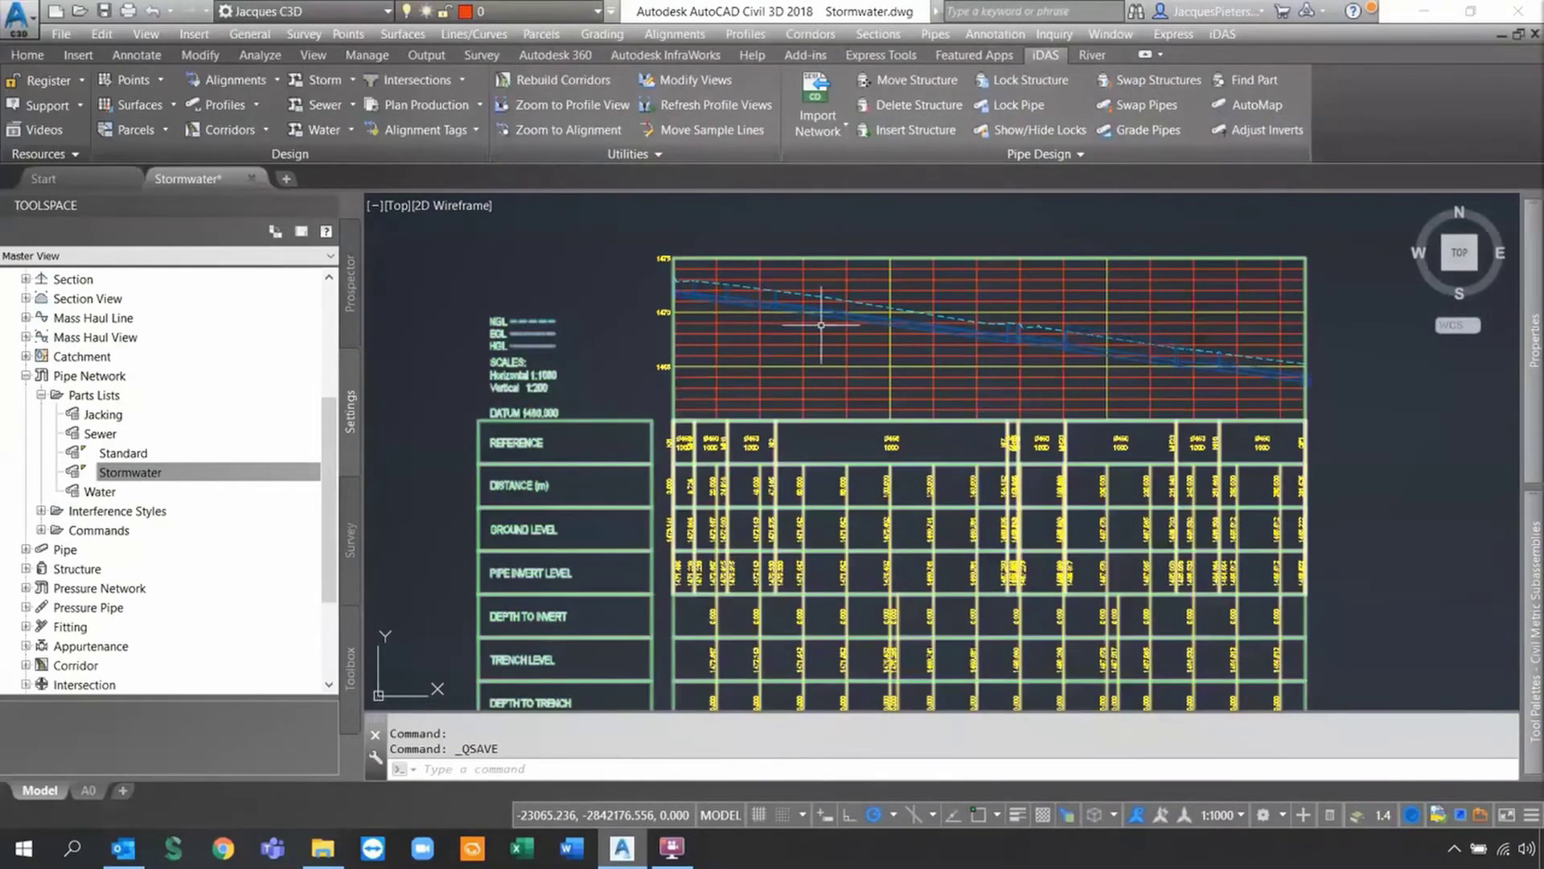
# Select the first pipe downstream of KI1 in the long section to inspect it, and clear the selection
pyautogui.scroll(6, 684, 304)
pyautogui.click(667, 315)
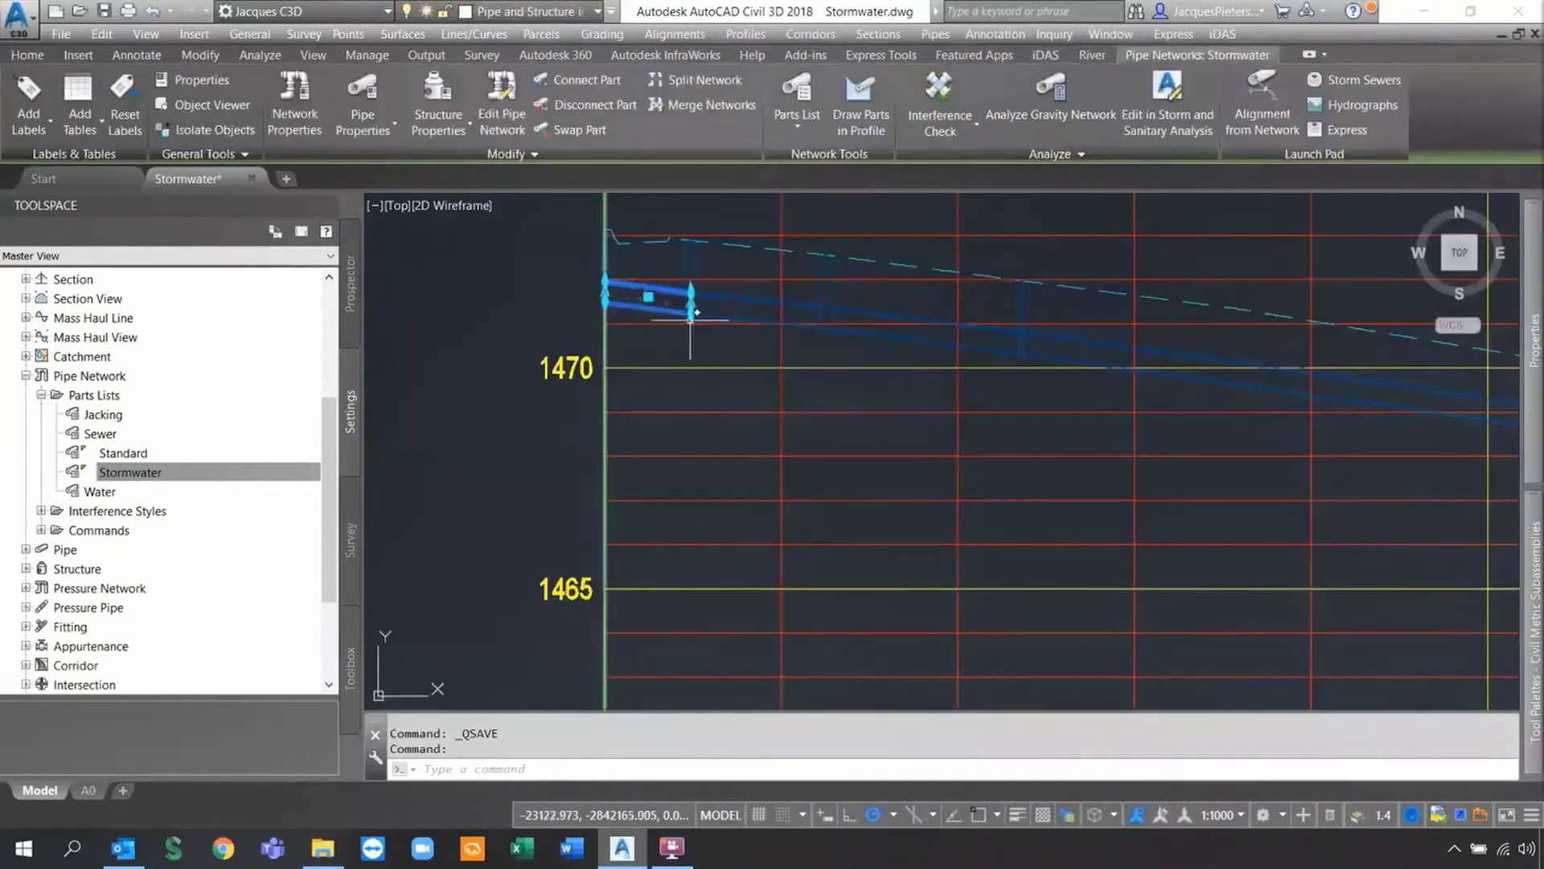
pyautogui.press('Escape')
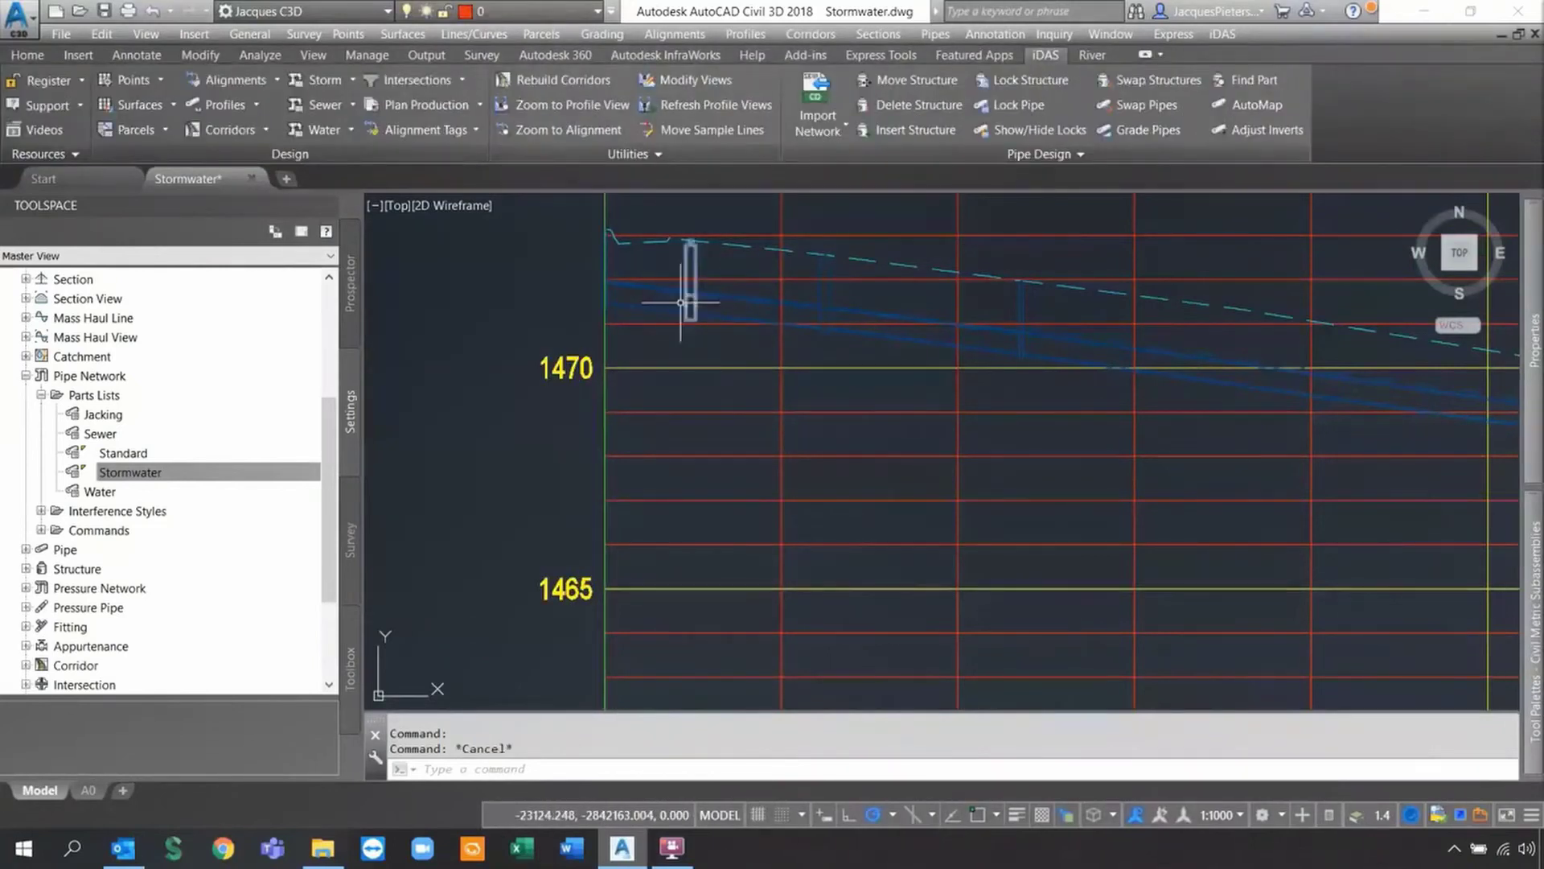
pyautogui.scroll(-2, 883, 298)
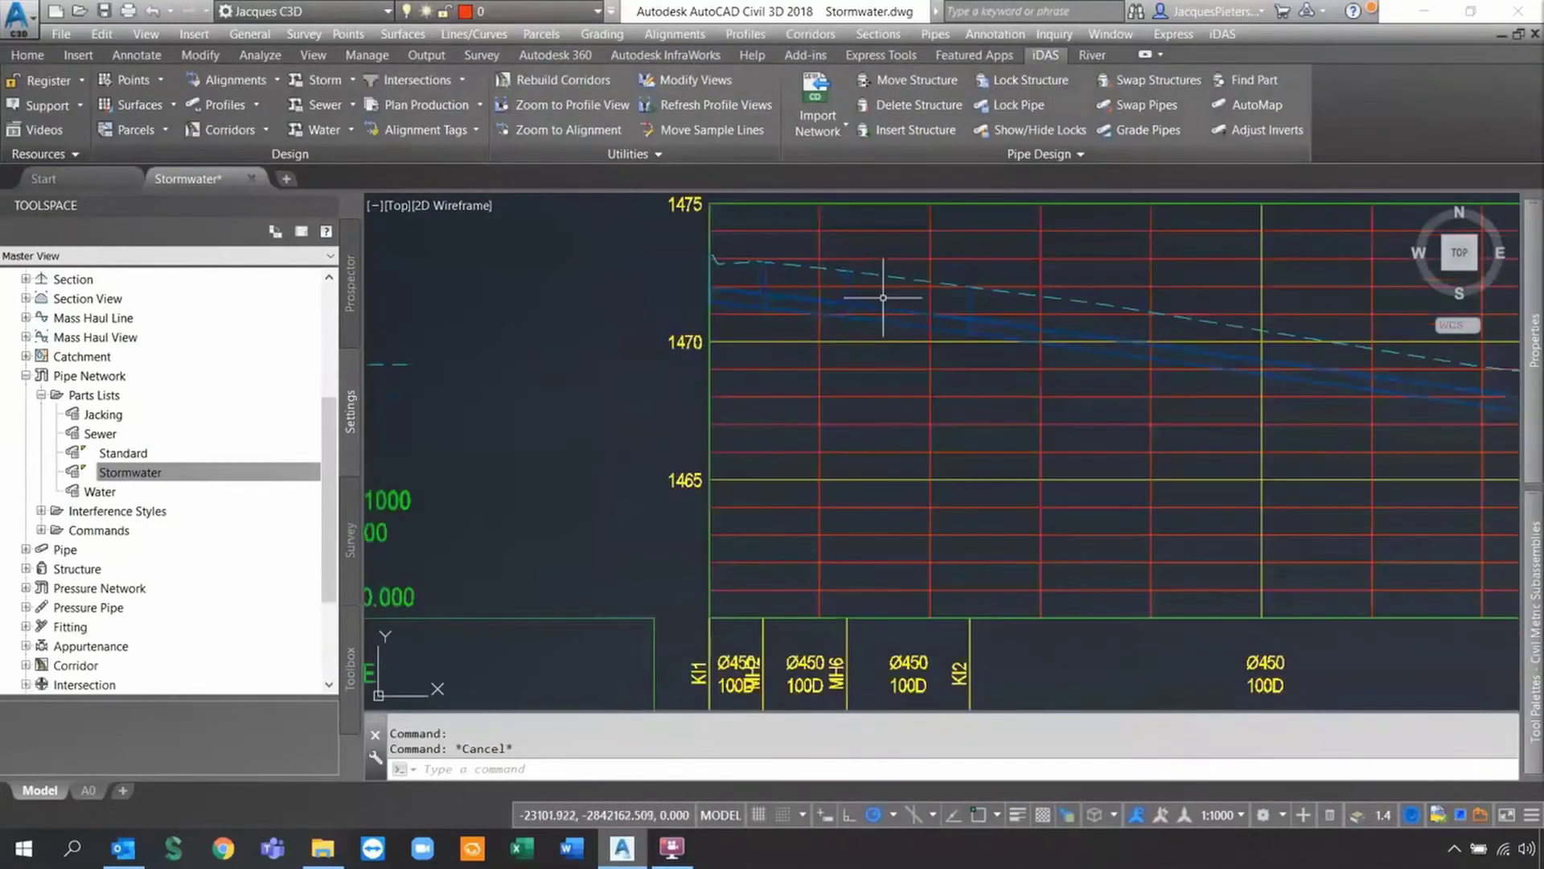
# Examine the catchment area labels in plan and the catchment table beside the layout
pyautogui.scroll(-8, 884, 297)
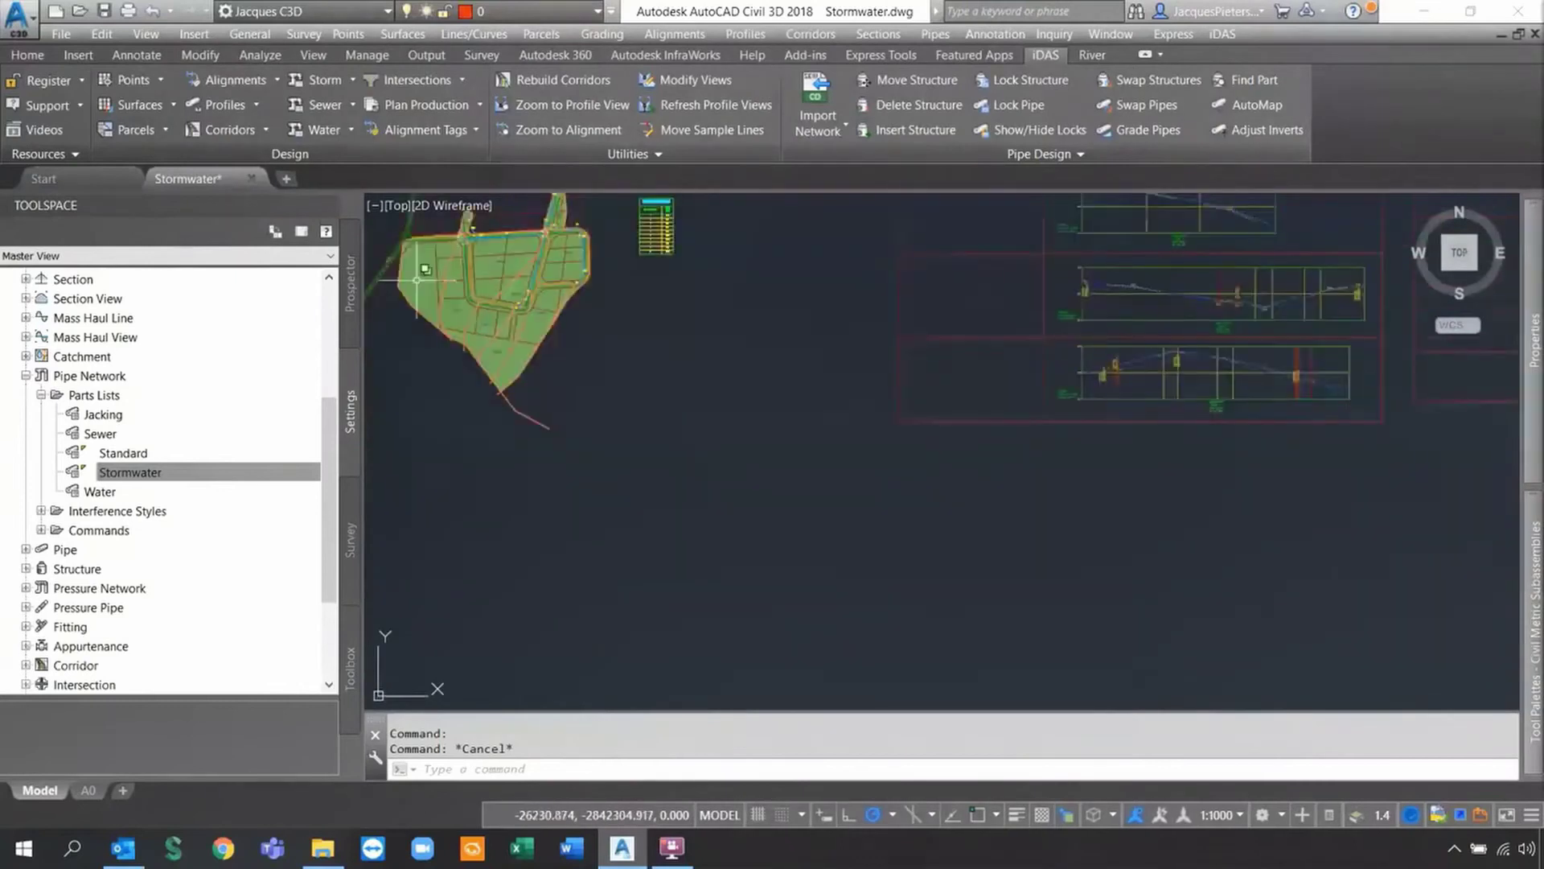
pyautogui.scroll(10, 417, 279)
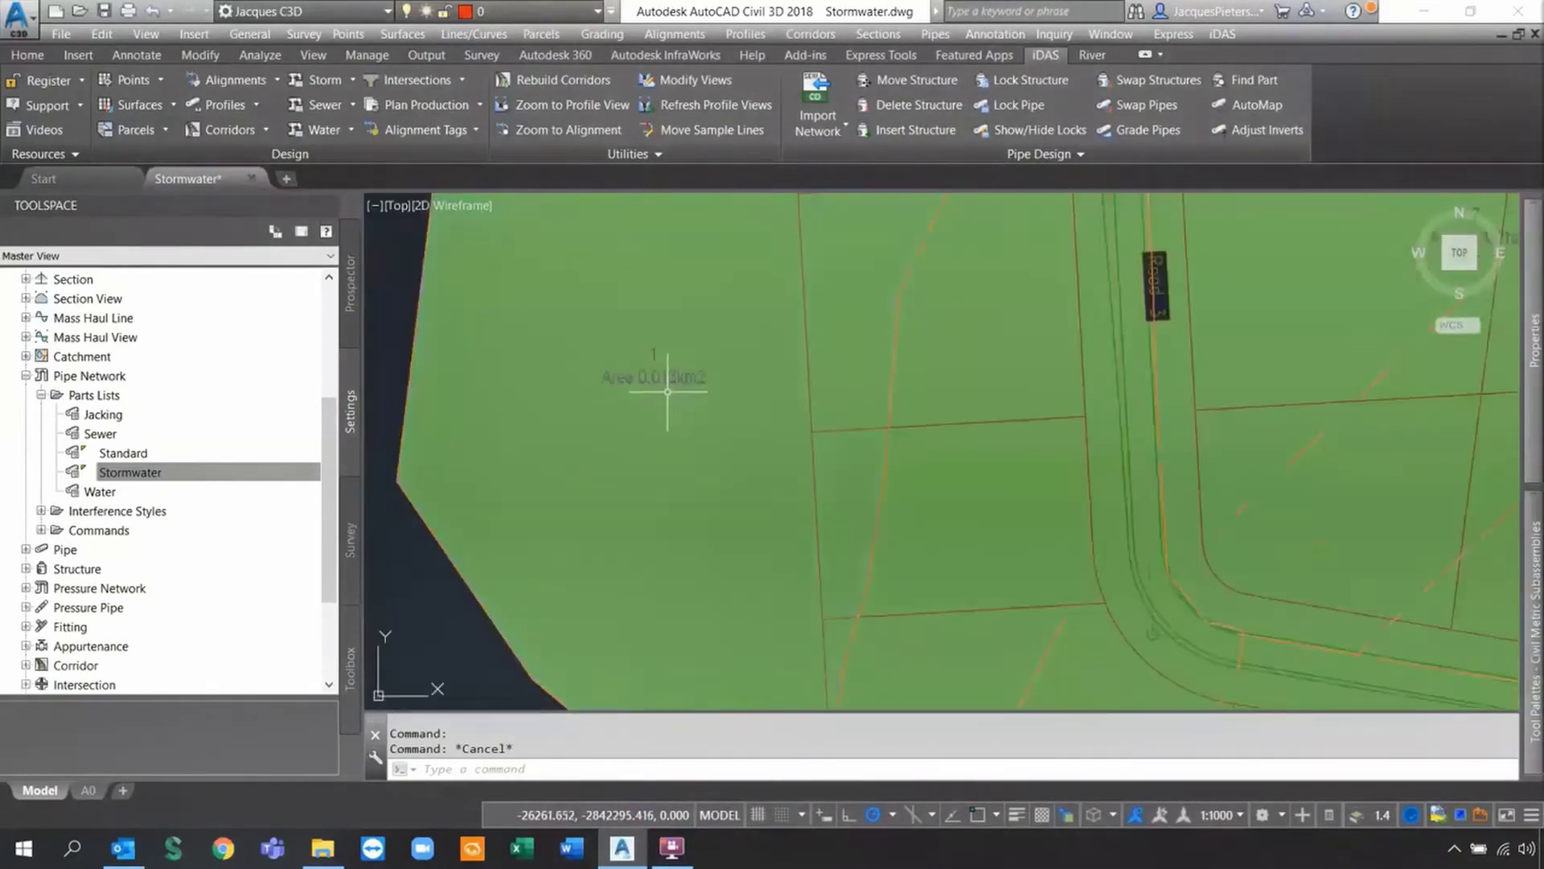
pyautogui.scroll(-4, 679, 372)
pyautogui.scroll(4, 751, 493)
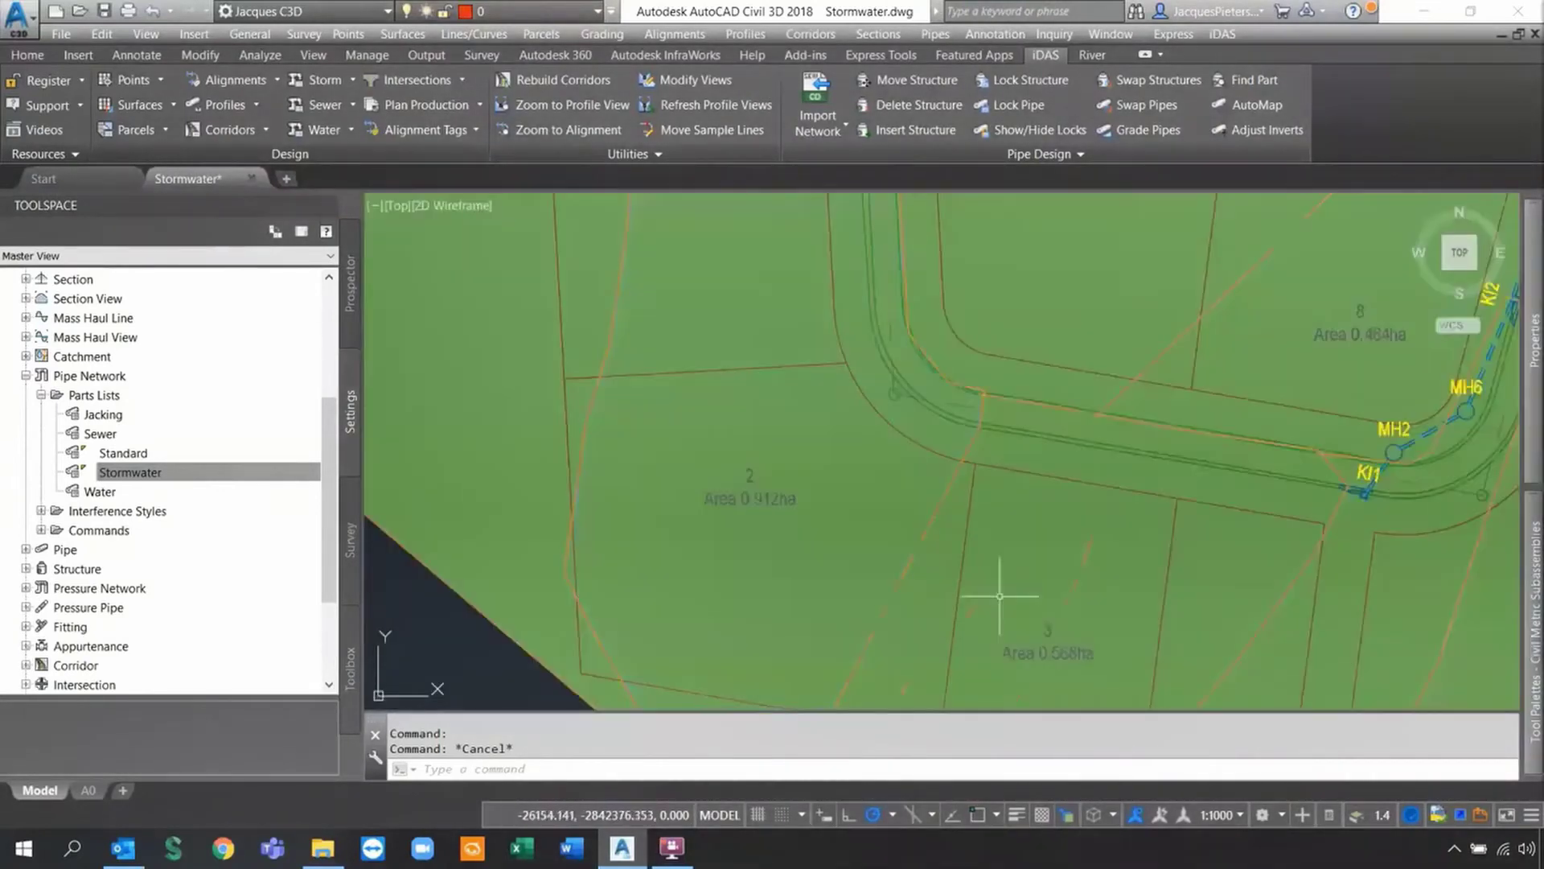
pyautogui.scroll(-5, 1000, 596)
pyautogui.moveTo(1175, 394)
pyautogui.mouseDown(button='middle')
pyautogui.moveTo(993, 362)
pyautogui.moveTo(844, 454)
pyautogui.moveTo(890, 431)
pyautogui.mouseUp(button='middle')
pyautogui.scroll(-3, 844, 455)
pyautogui.scroll(-2, 890, 435)
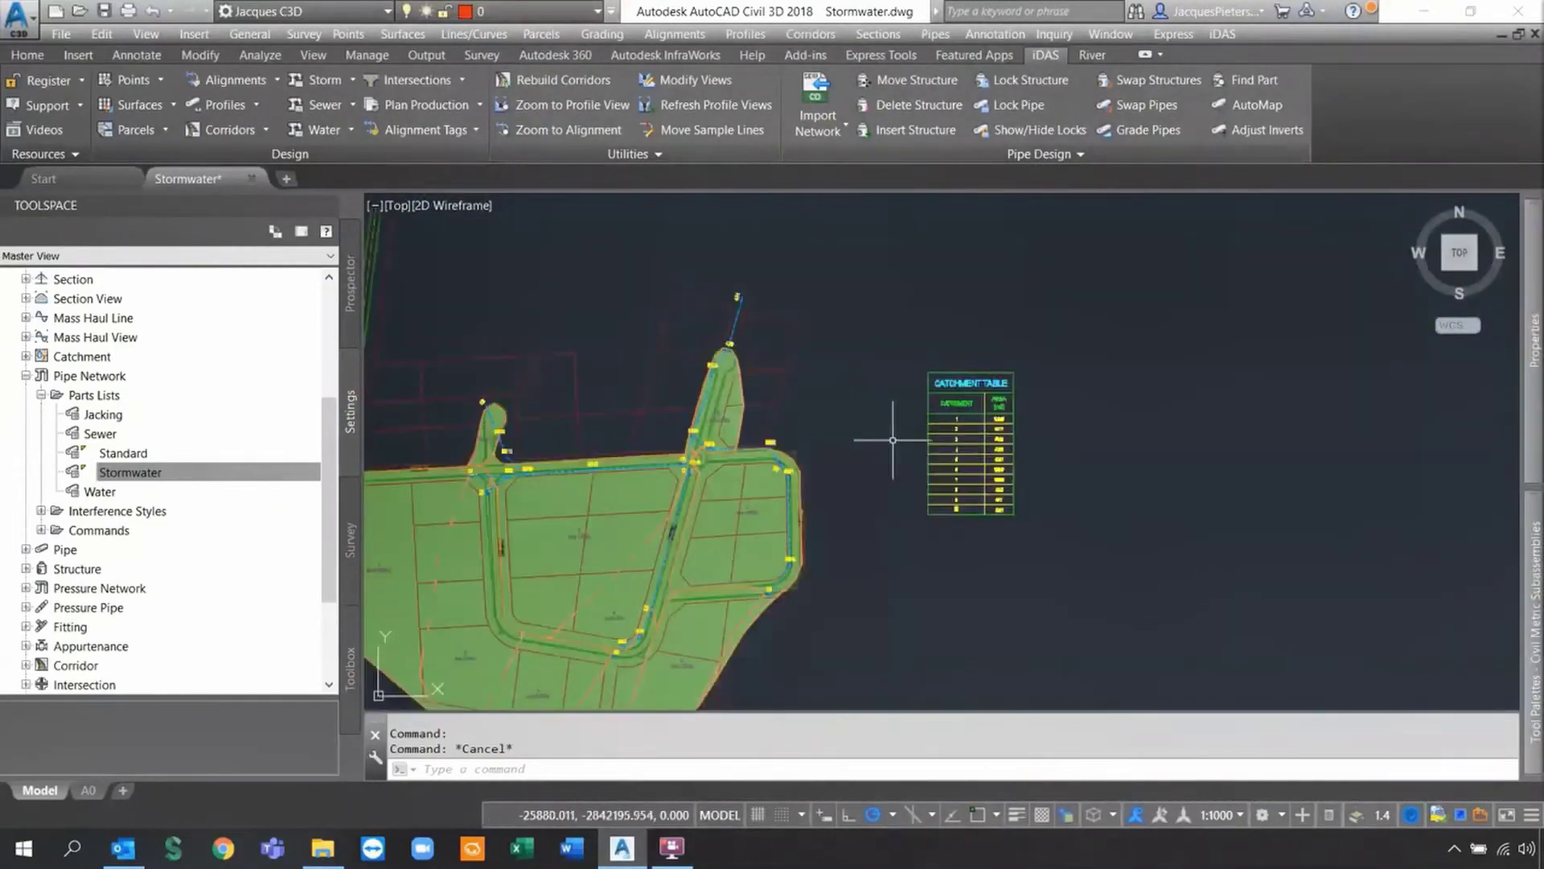
# Open the Storm Water Manager for the Stormwater network and display its branch long section
pyautogui.click(340, 85)
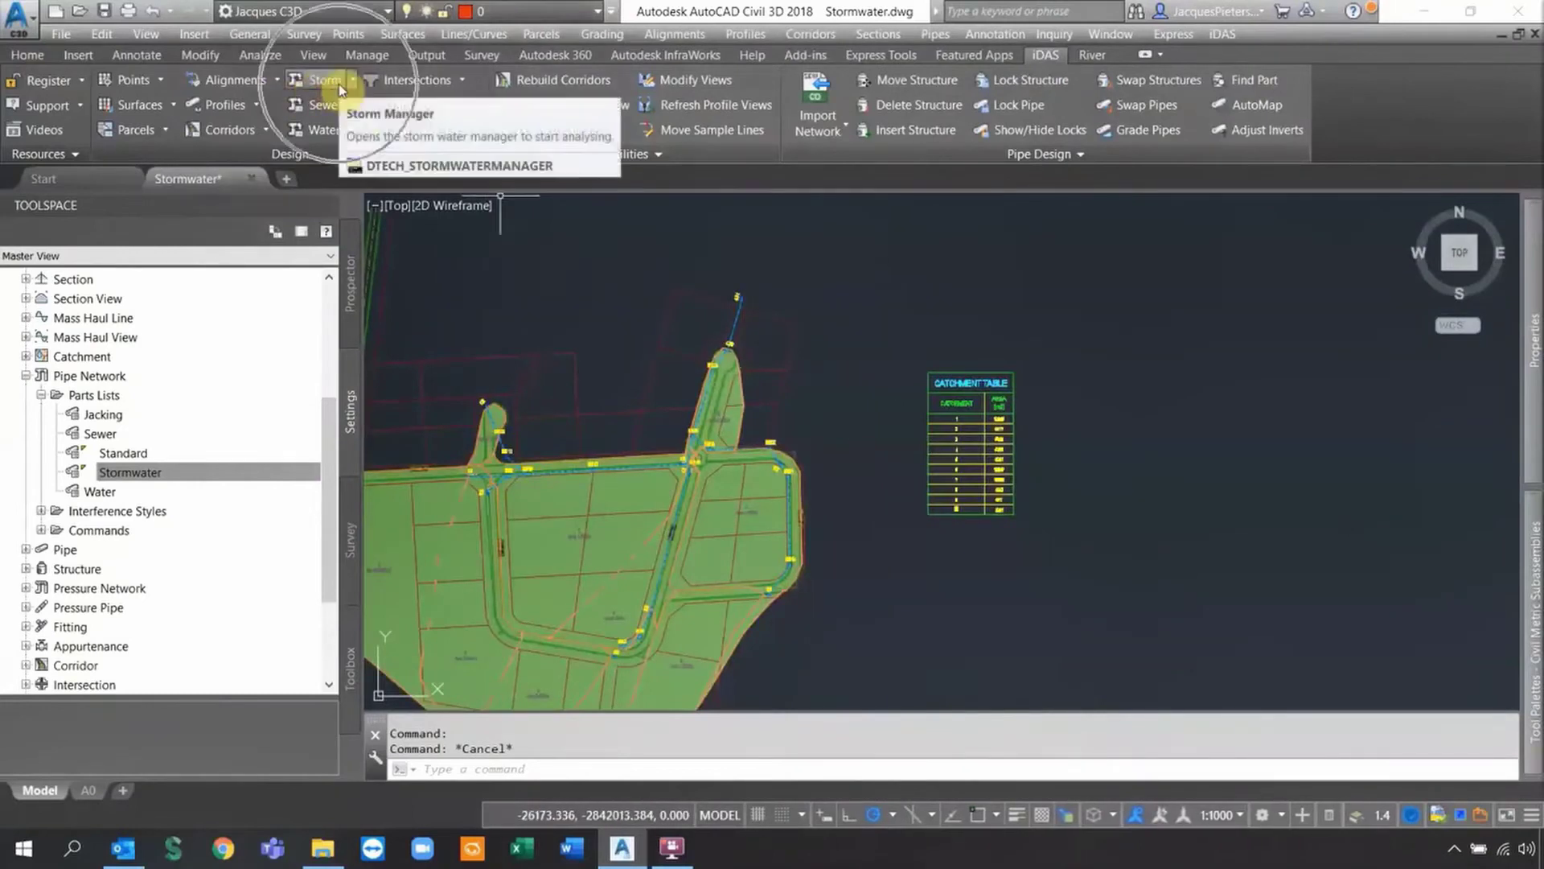
pyautogui.click(352, 86)
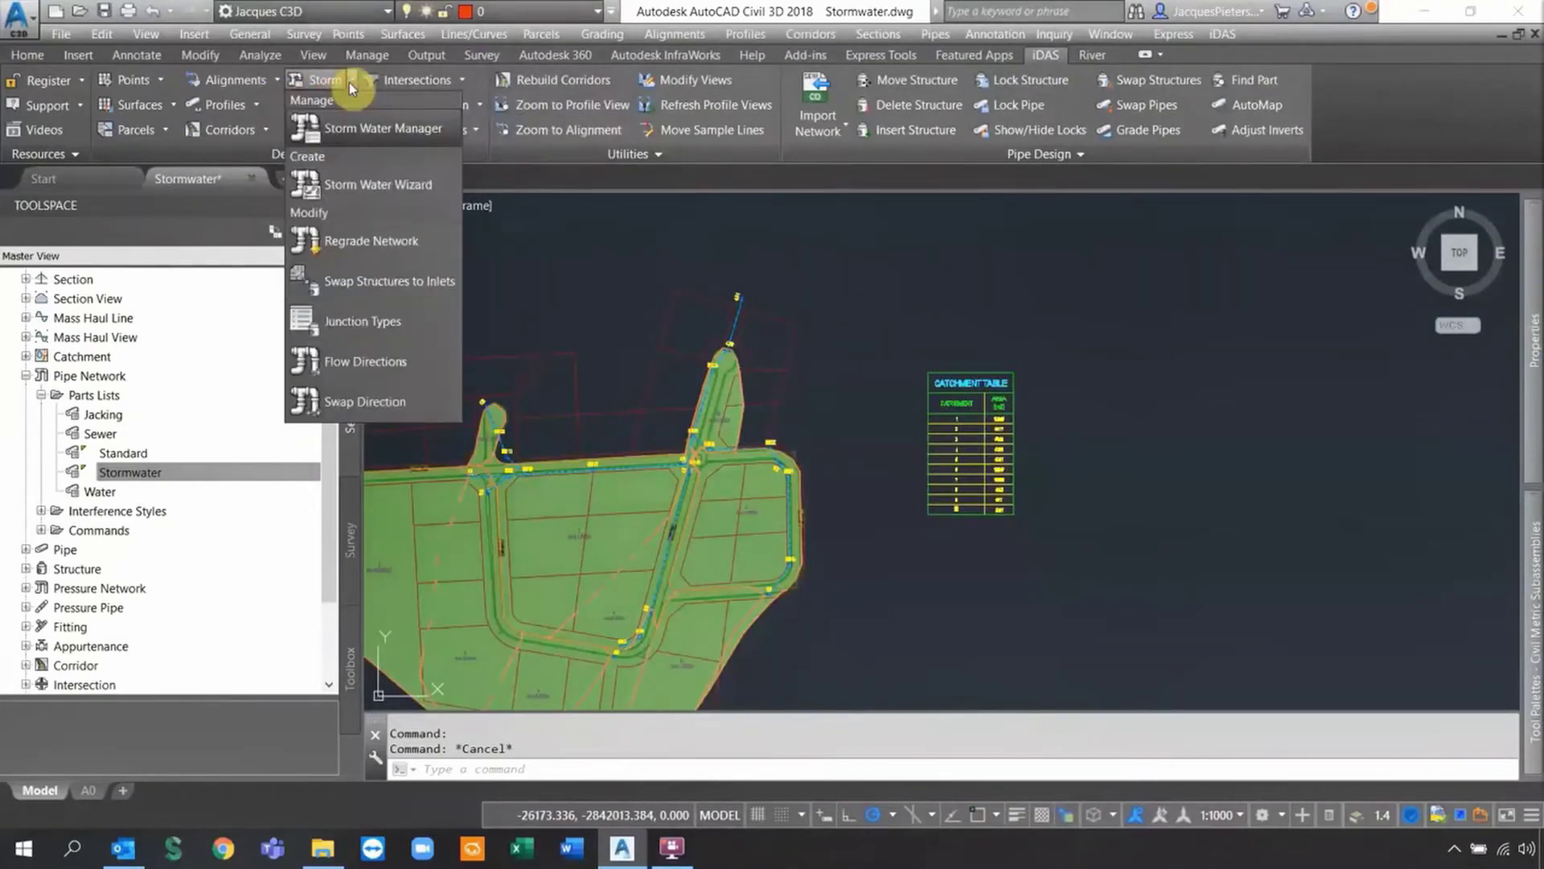
pyautogui.click(344, 128)
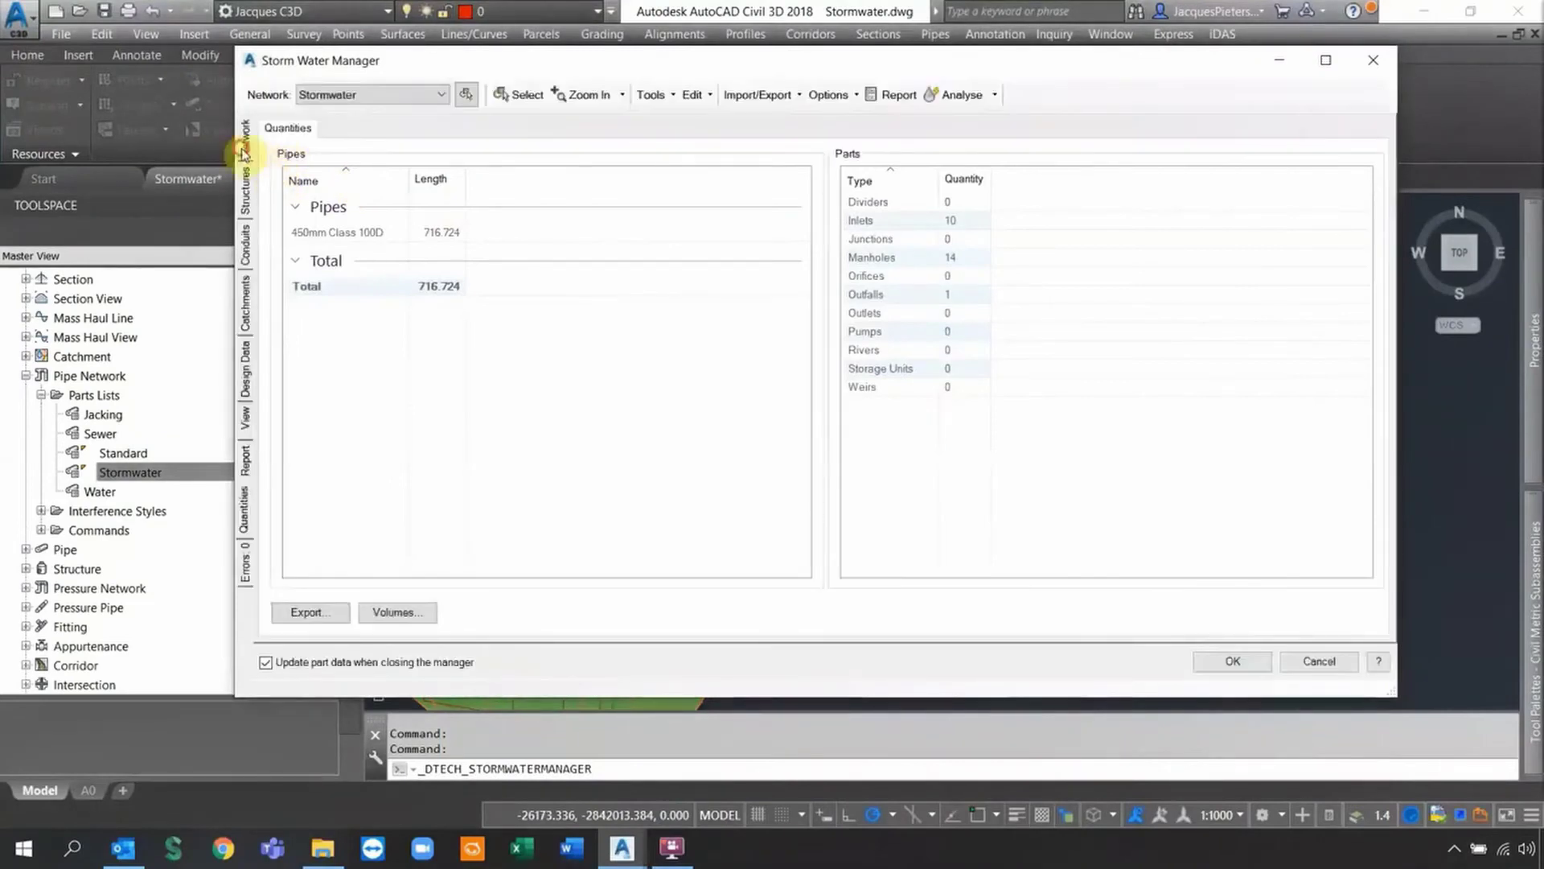
pyautogui.click(245, 145)
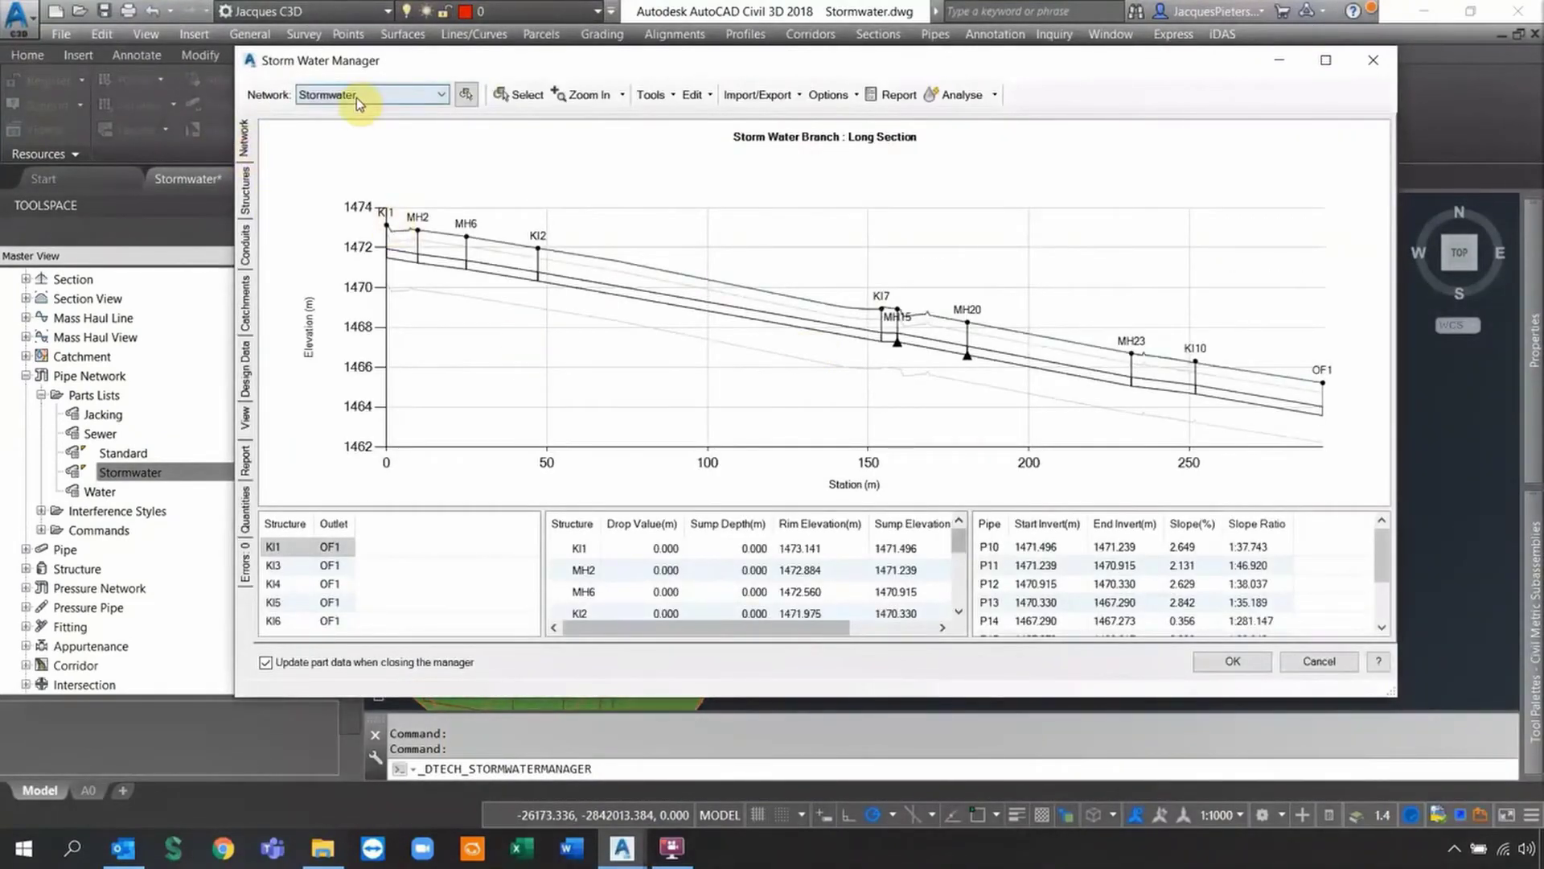
# Review the network's structure data, including the inlets, junctions, dividers and outfalls
pyautogui.click(244, 191)
pyautogui.click(282, 130)
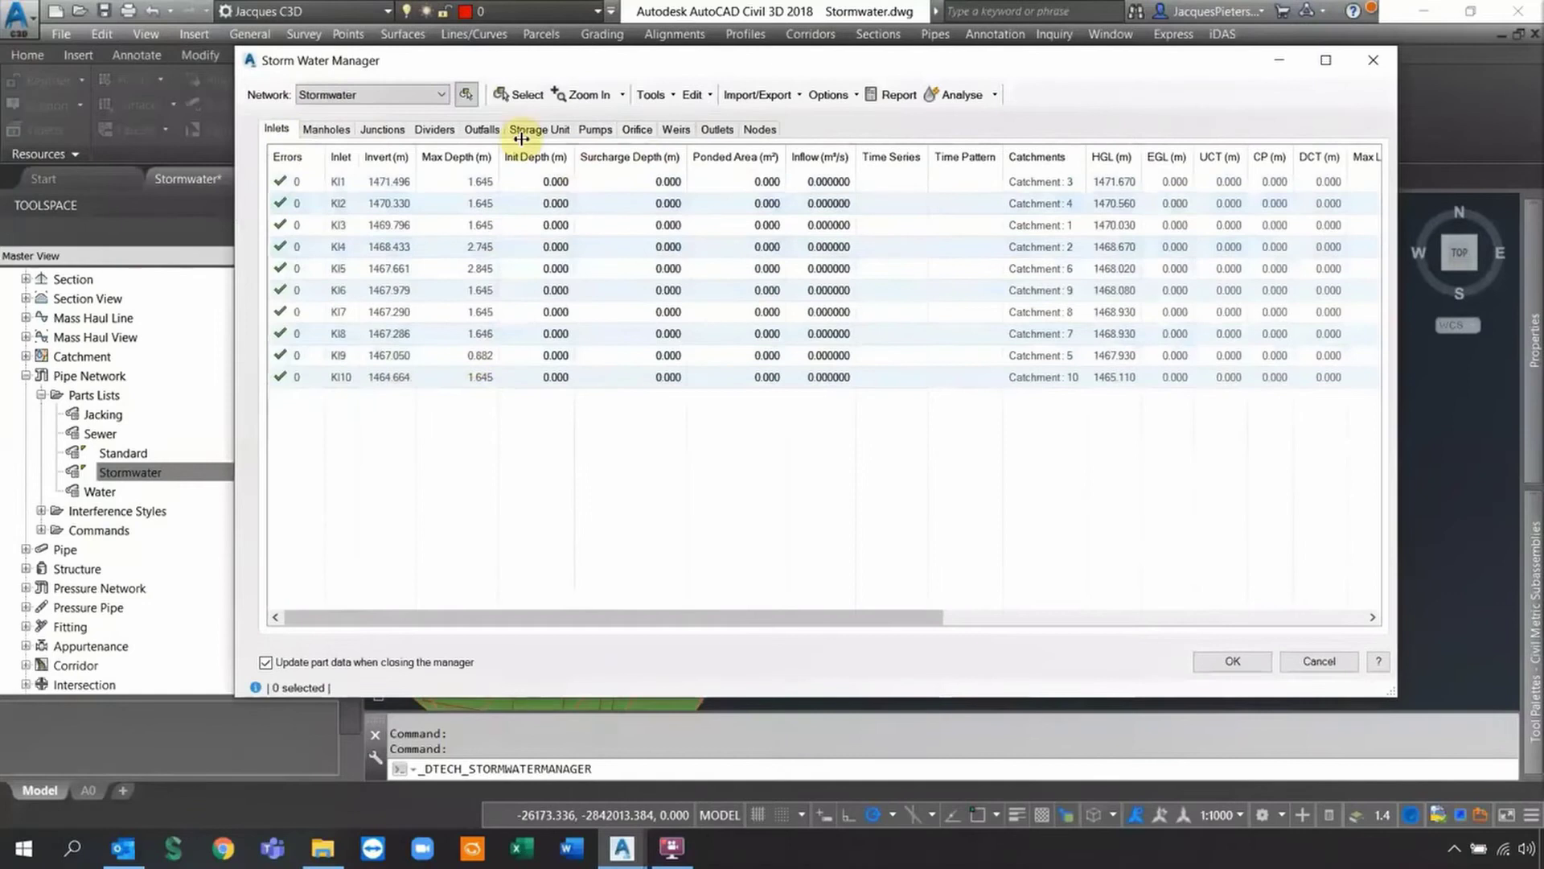
pyautogui.click(382, 130)
pyautogui.click(435, 130)
pyautogui.click(482, 130)
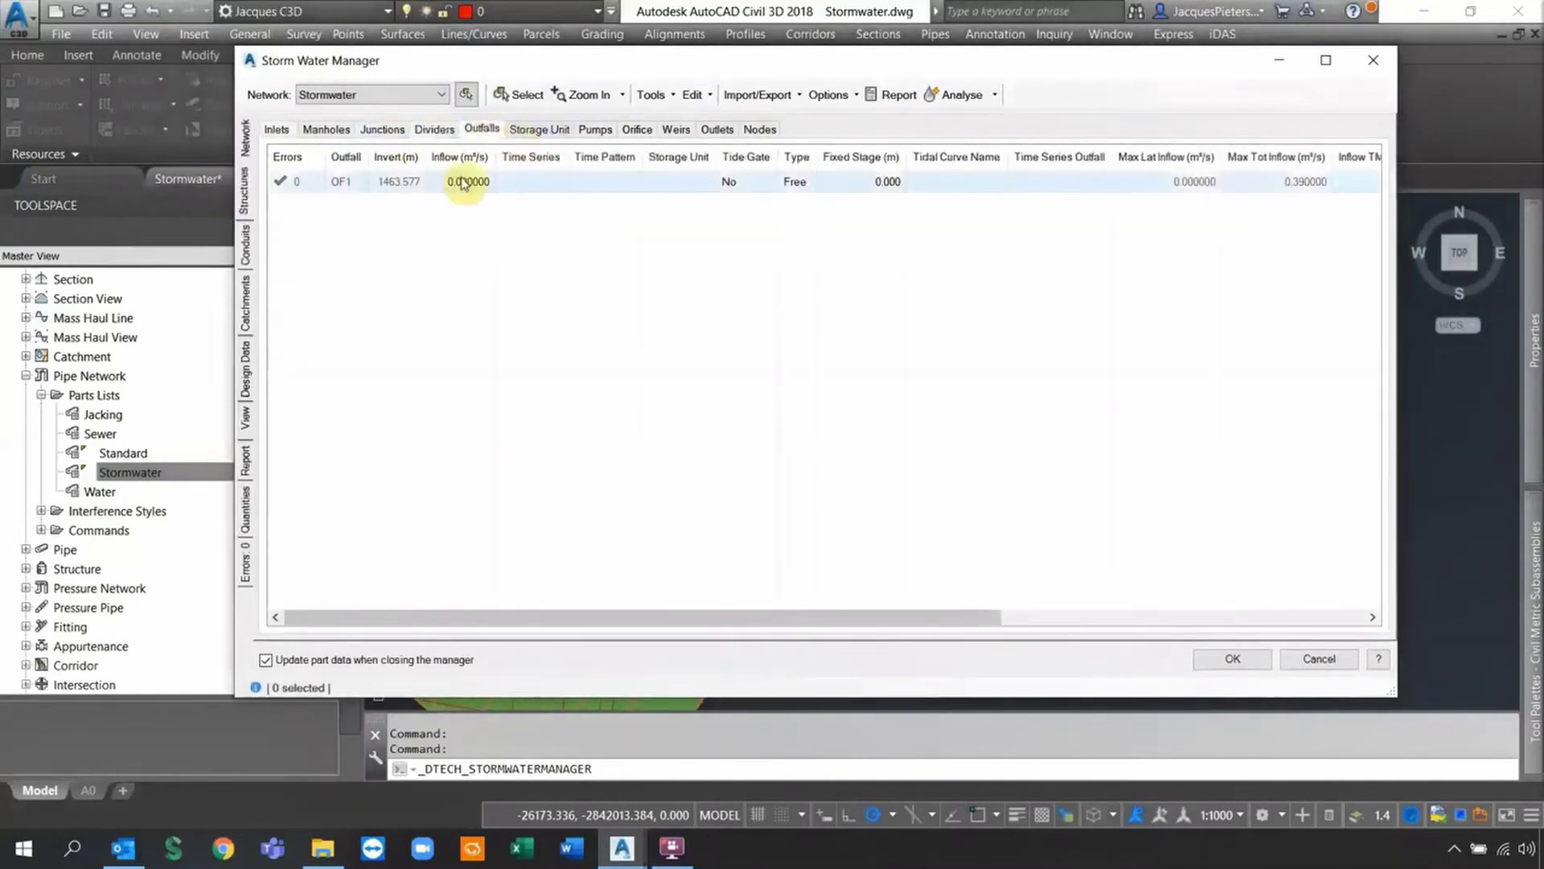
pyautogui.click(750, 131)
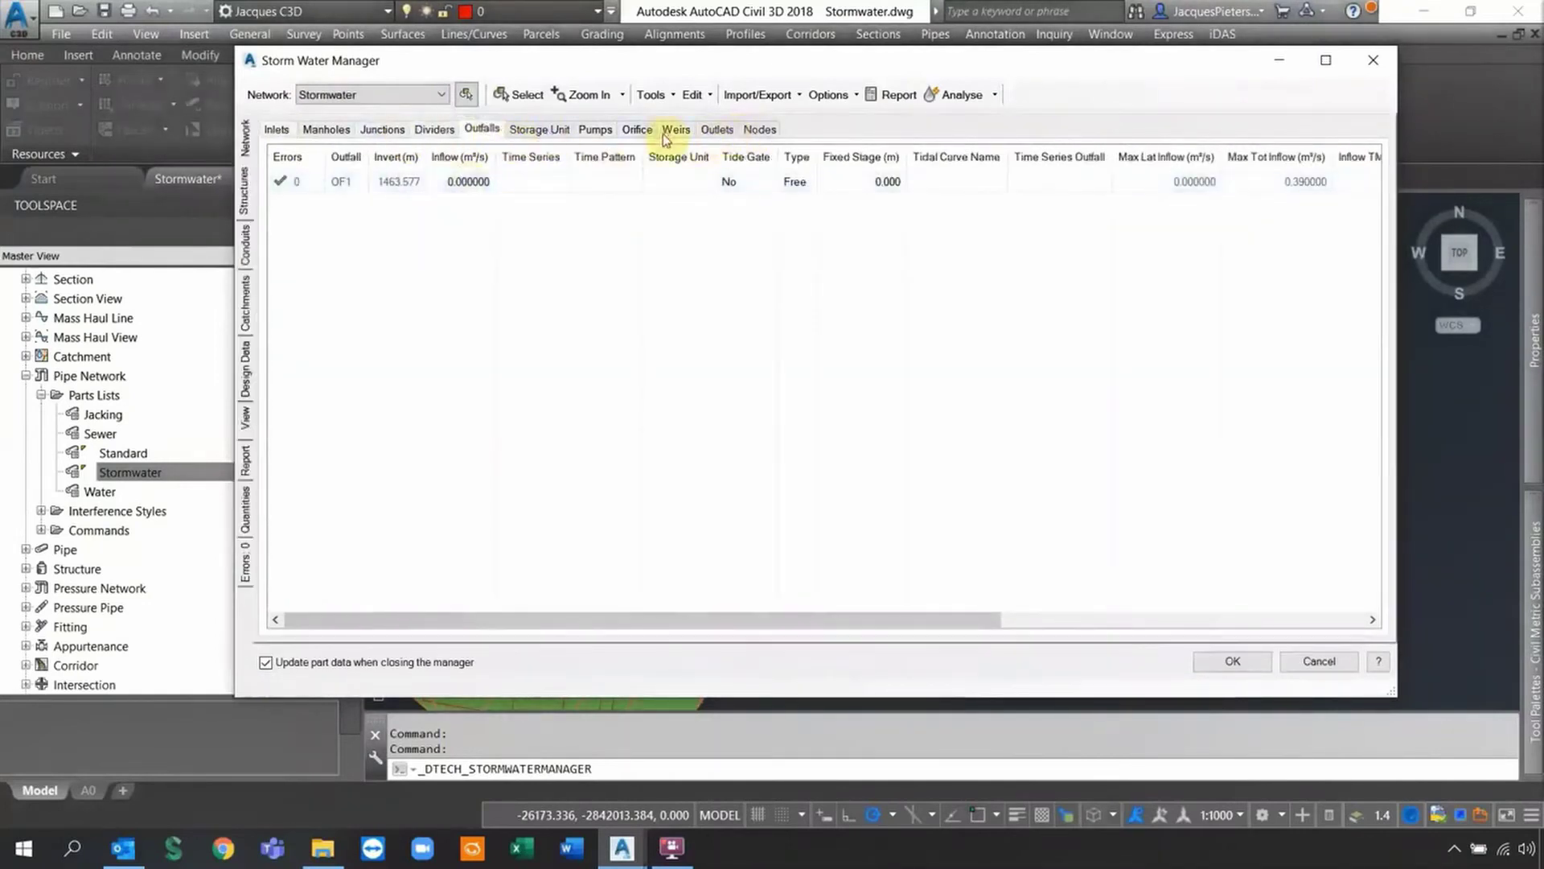
pyautogui.click(596, 134)
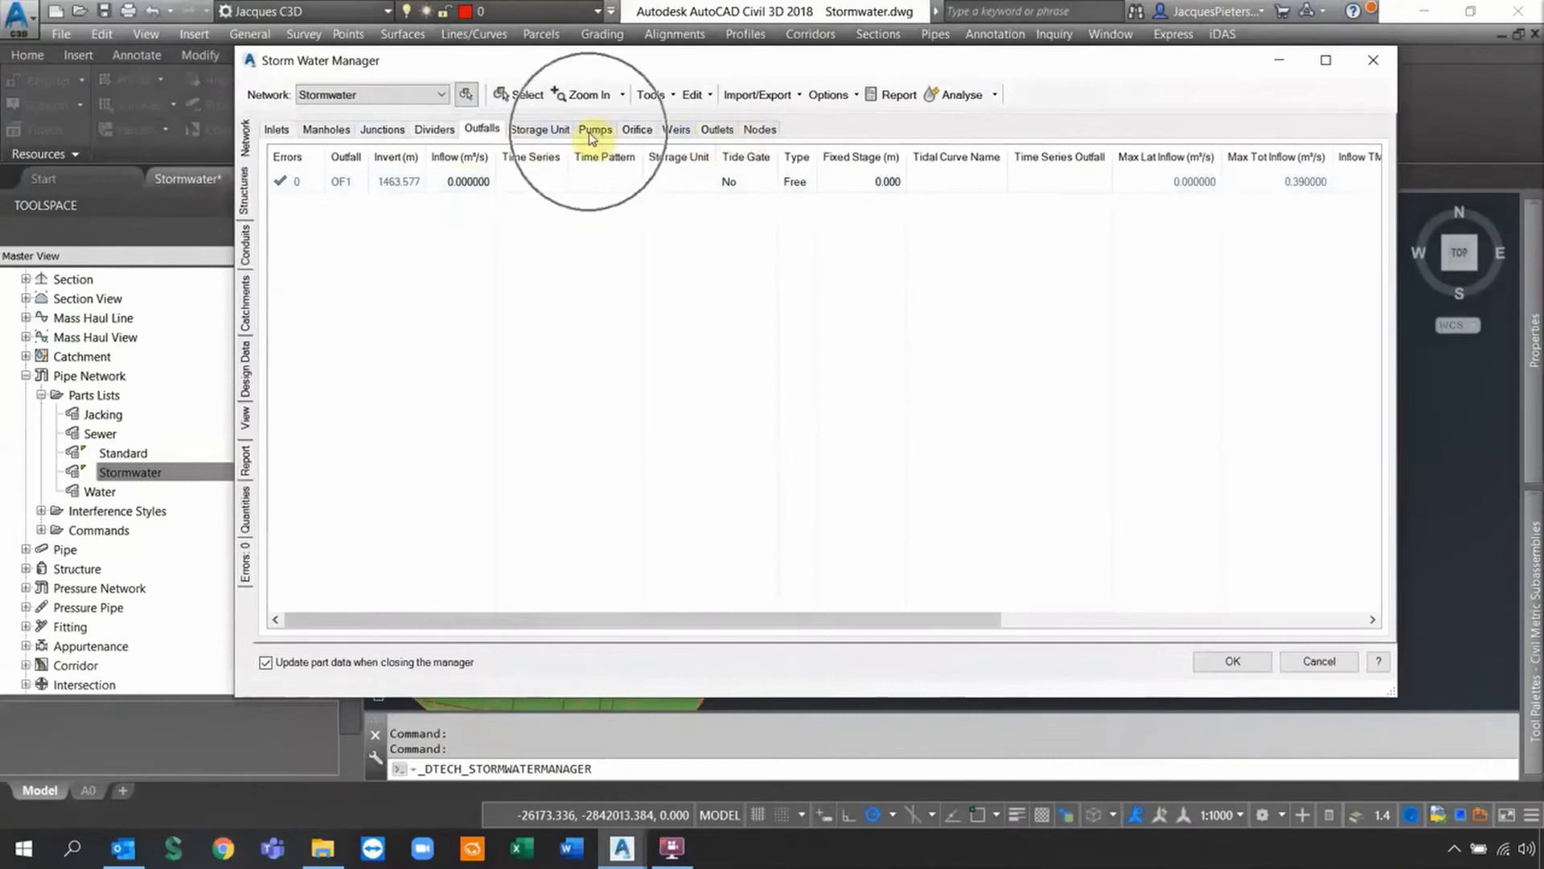
# Display the pipe conduit data and maximize the Storm Water Manager to review all pipes
pyautogui.click(245, 246)
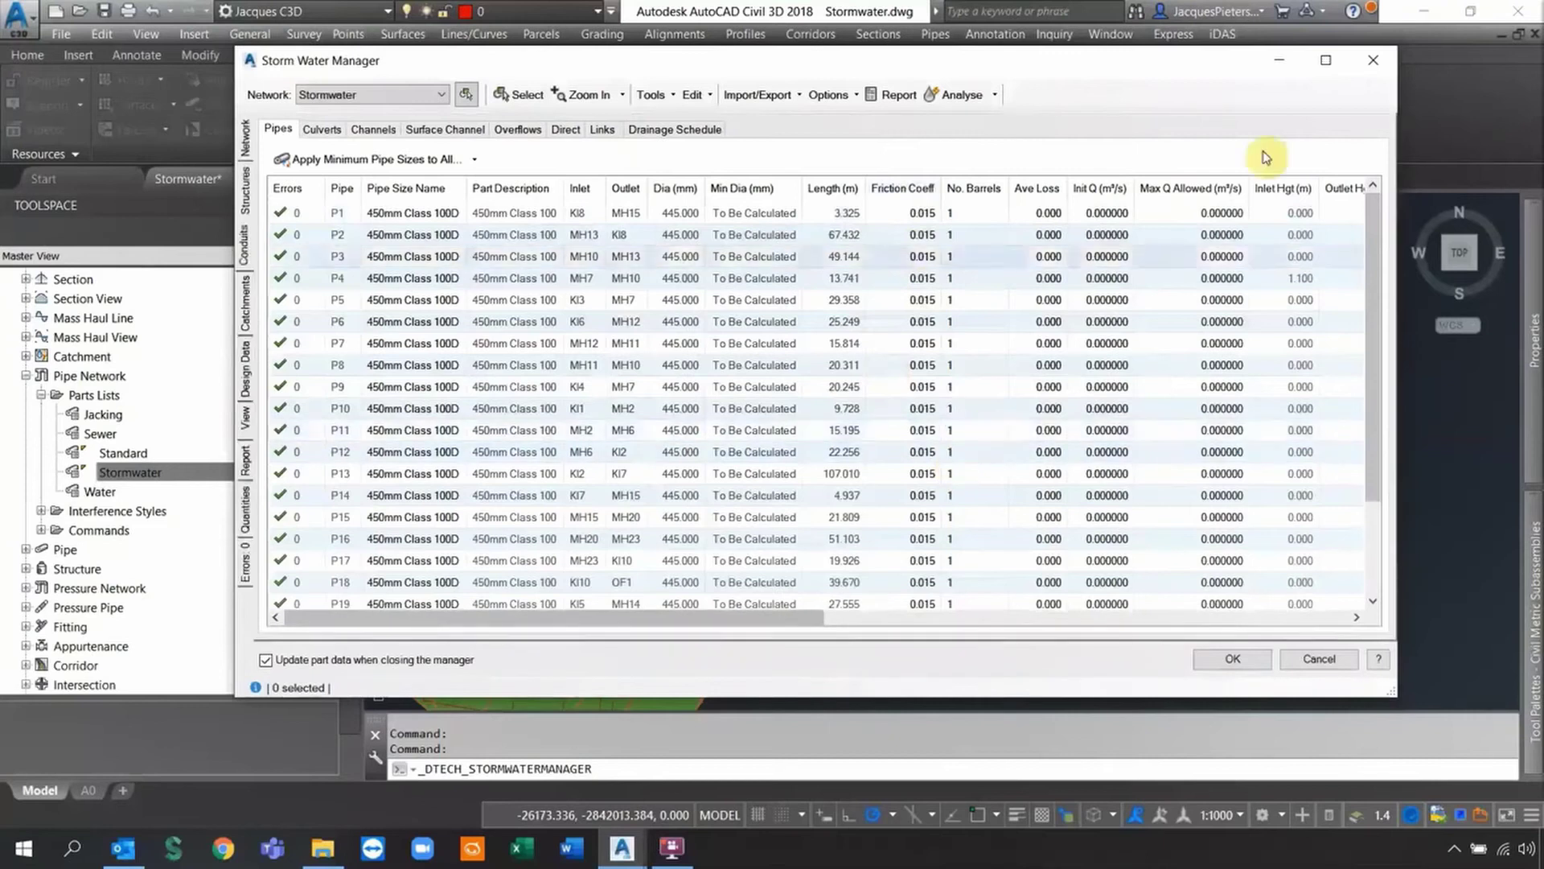
pyautogui.click(1326, 60)
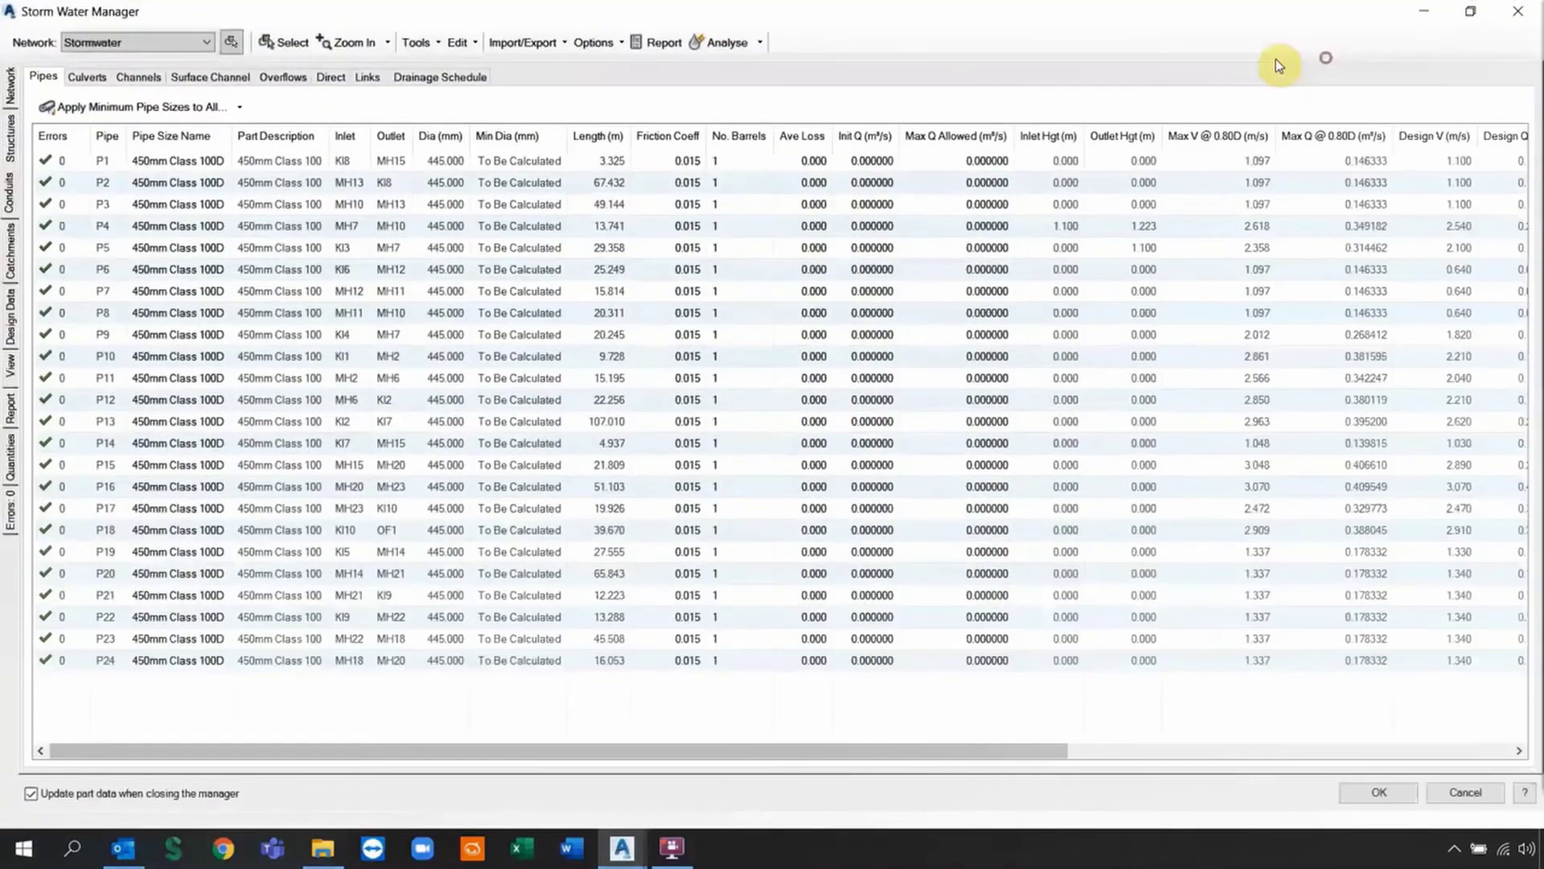
# Select Catchment : 1 in the catchment list and choose Kerby as the time of concentration method in its site properties
pyautogui.click(9, 245)
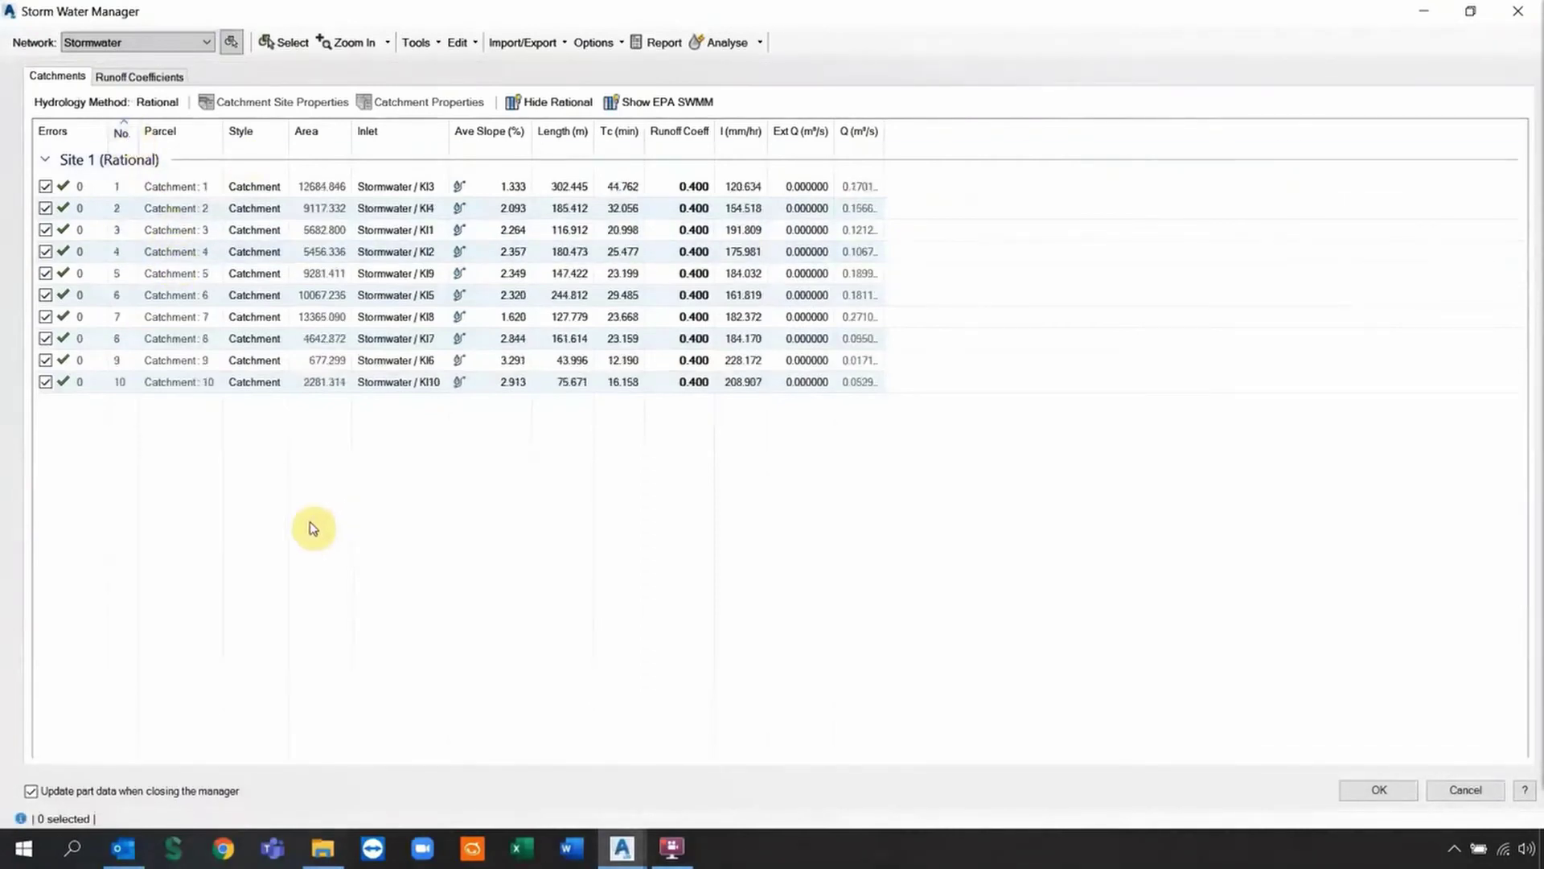
pyautogui.click(183, 189)
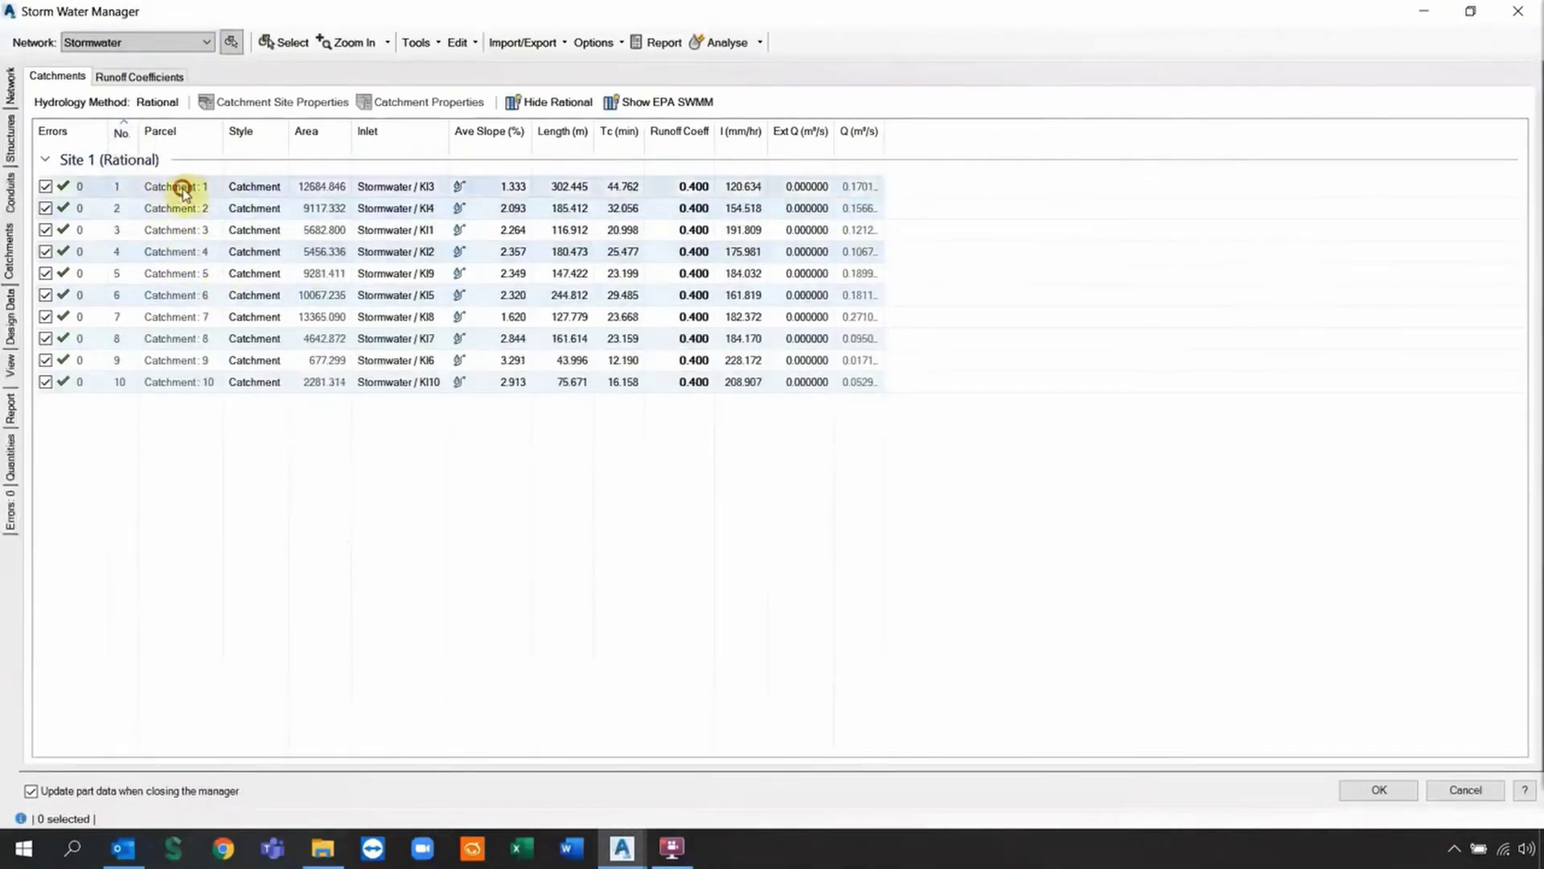
pyautogui.click(197, 190)
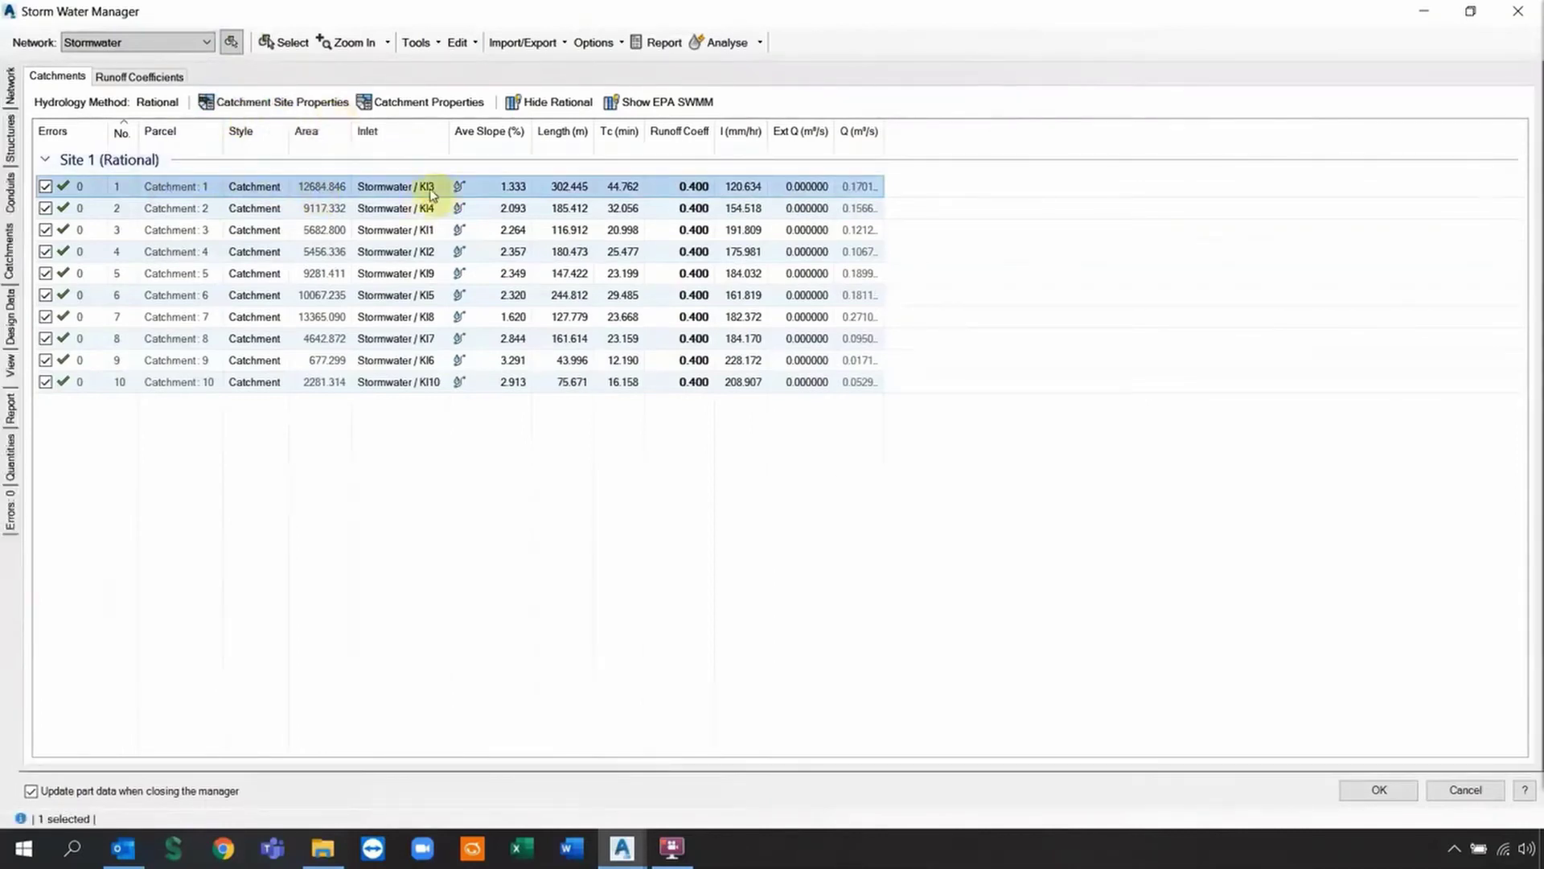
pyautogui.click(233, 102)
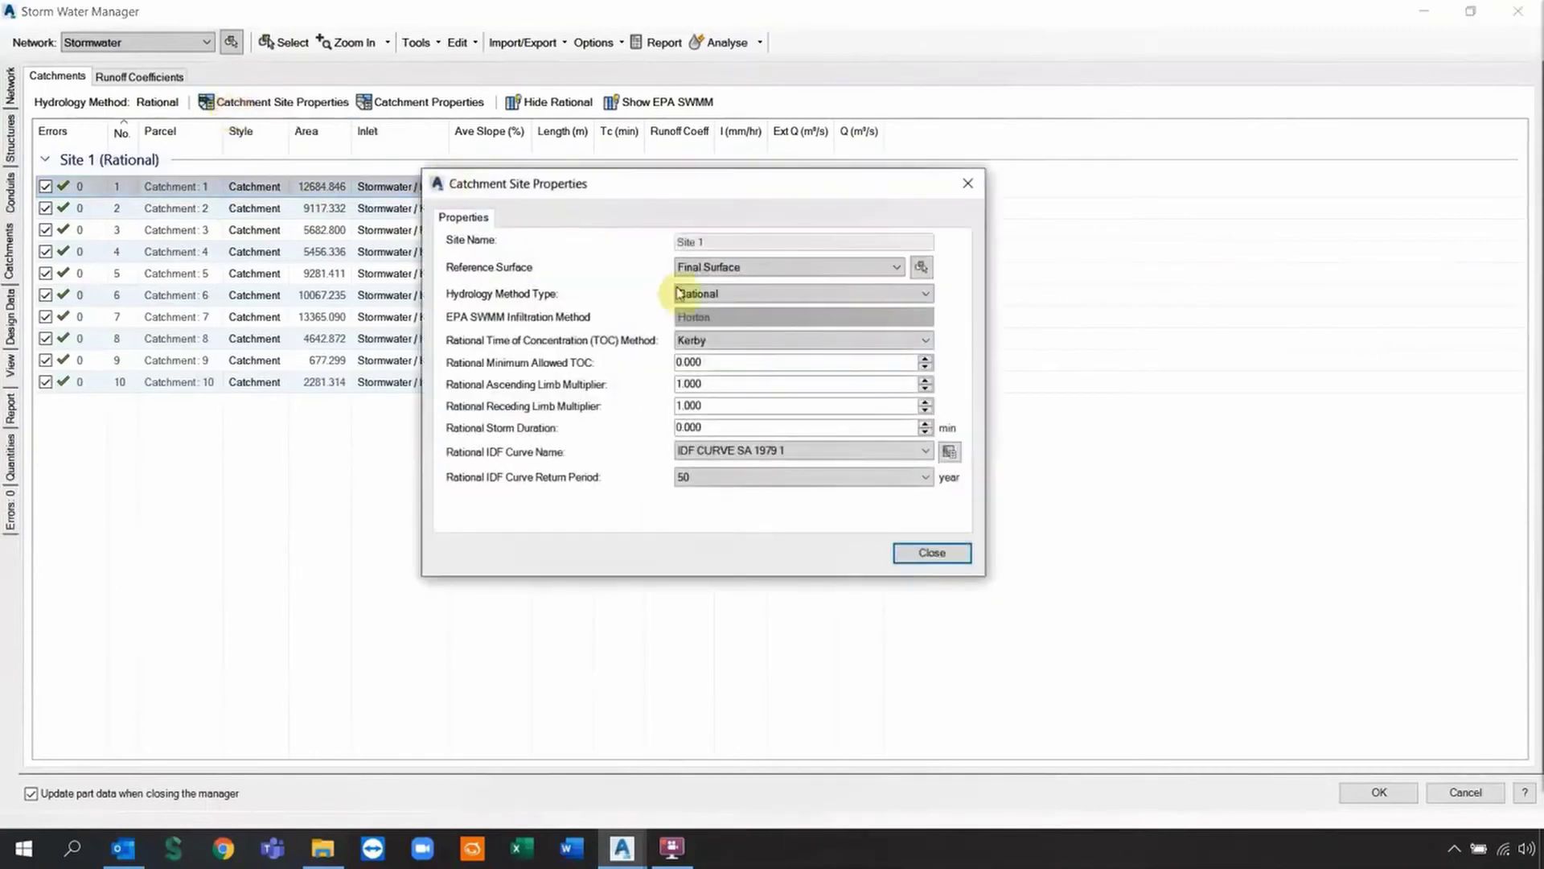
pyautogui.moveTo(560, 185); pyautogui.dragTo(492, 165)
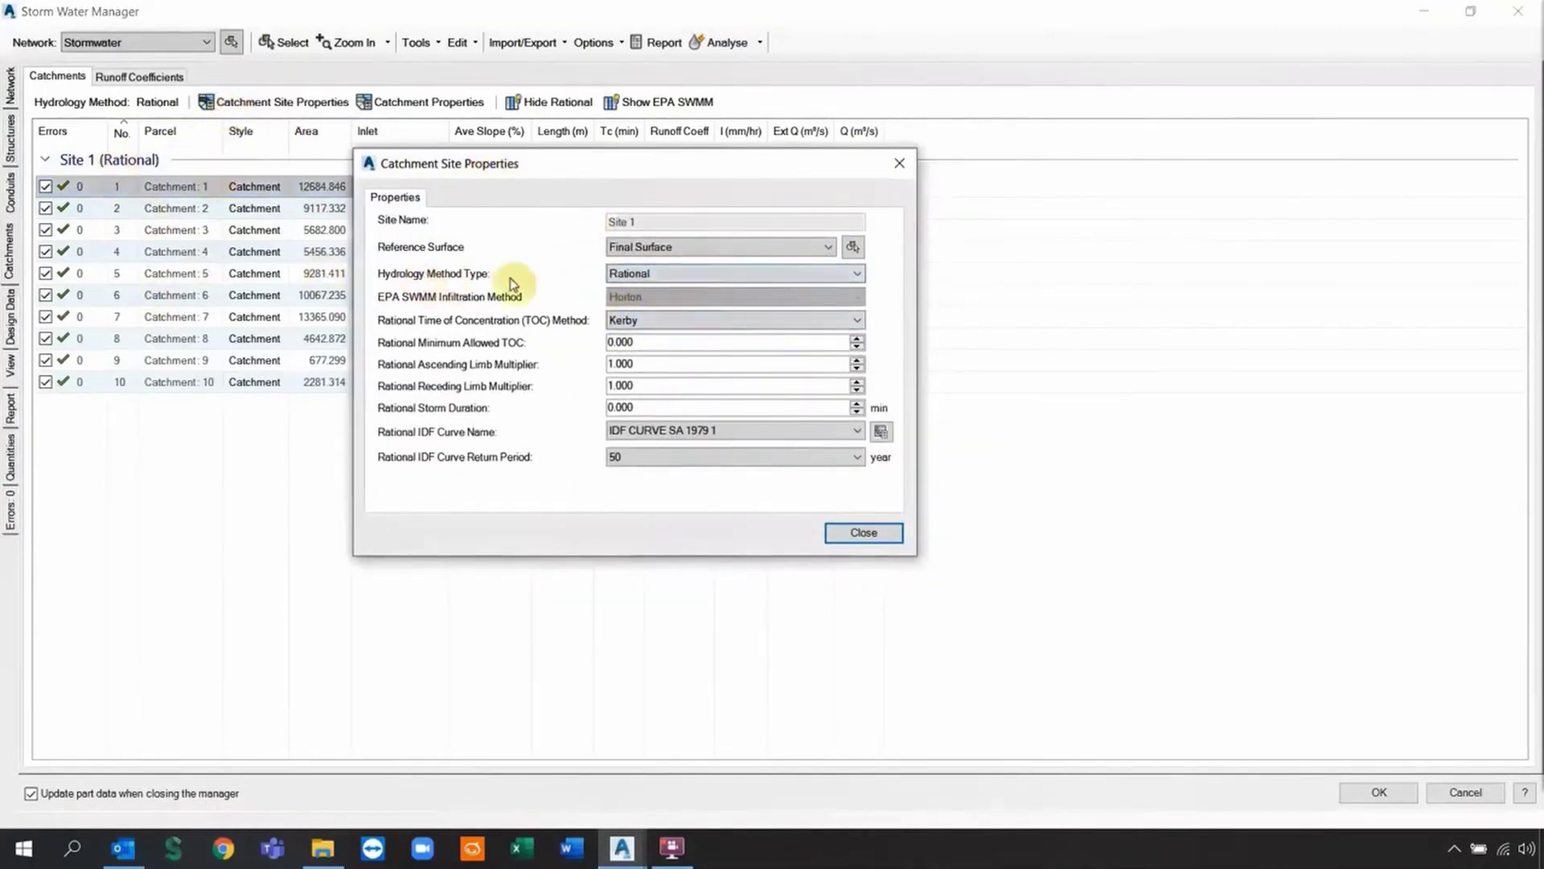
pyautogui.click(688, 325)
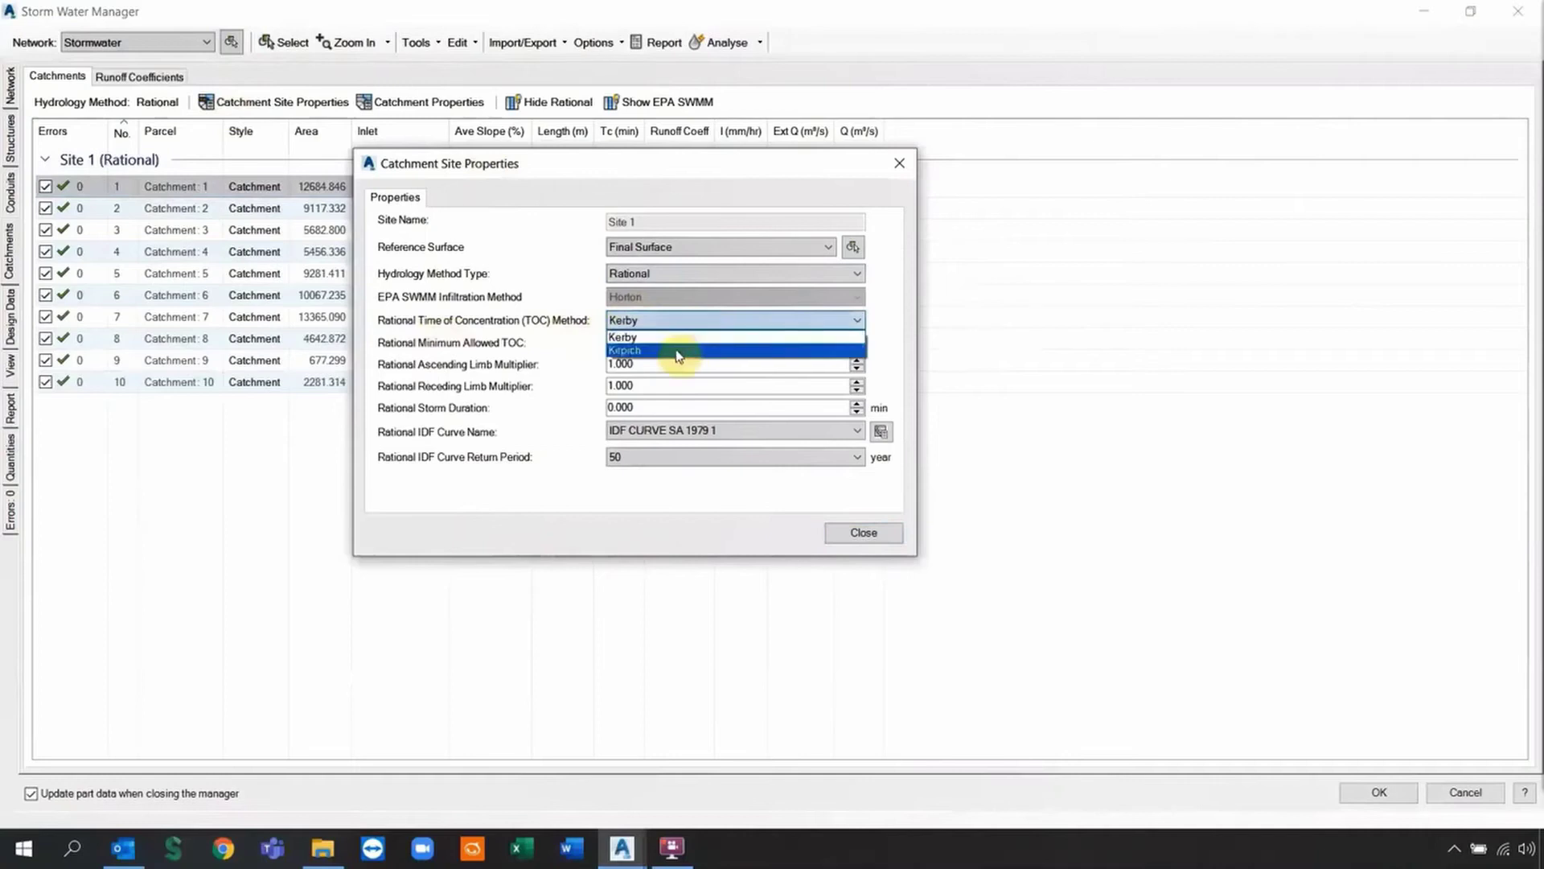
pyautogui.click(676, 338)
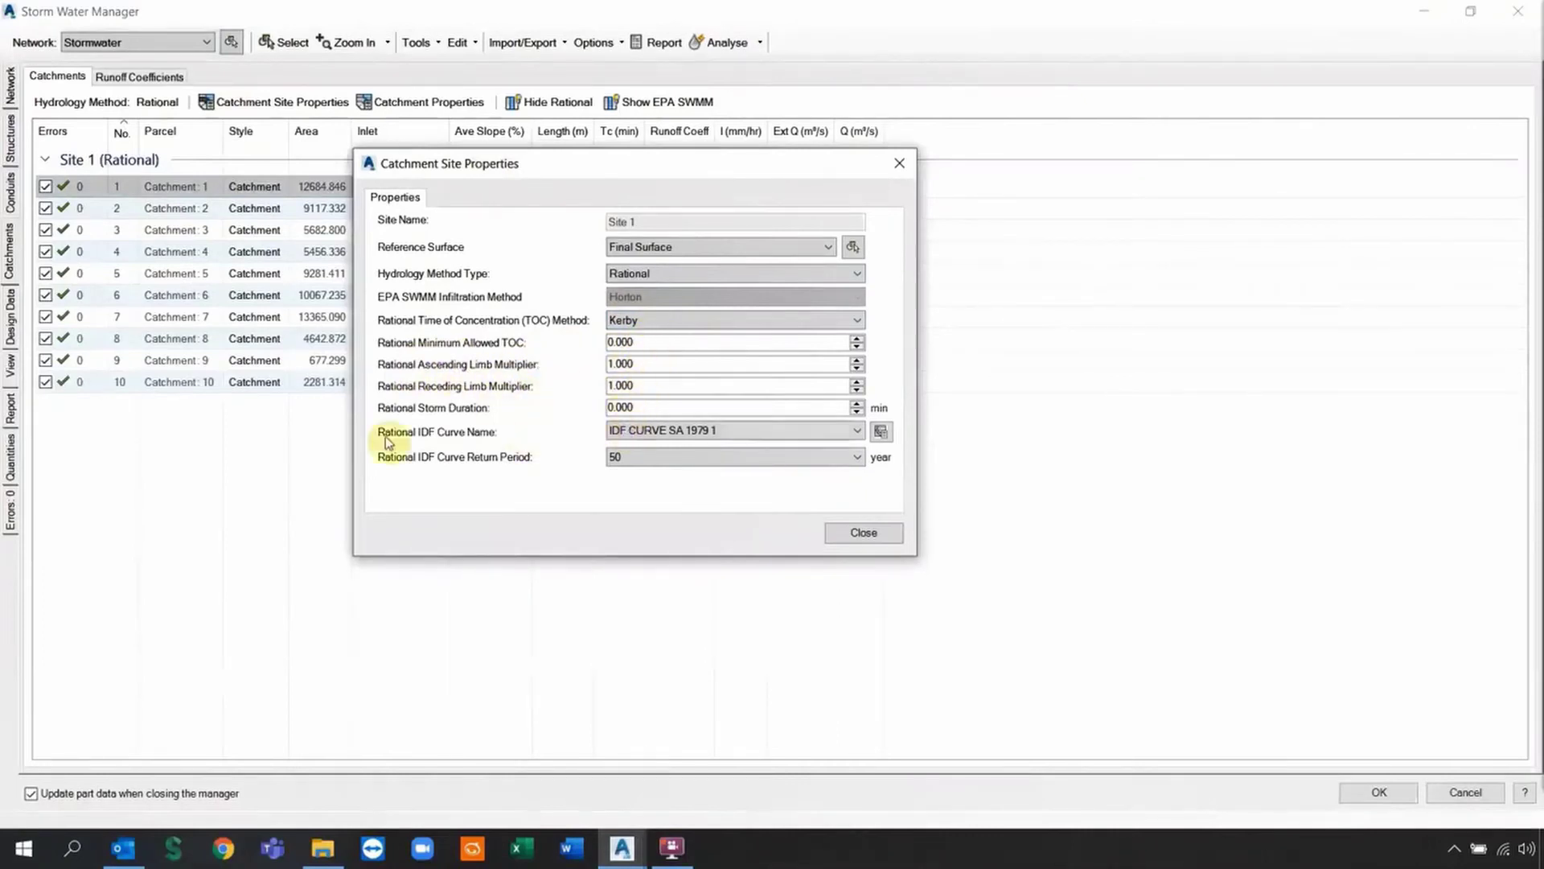
# Review the available IDF curves and view the 50-year curve of IDF CURVE SA 1979 1, leaving the editor without changes
pyautogui.click(766, 432)
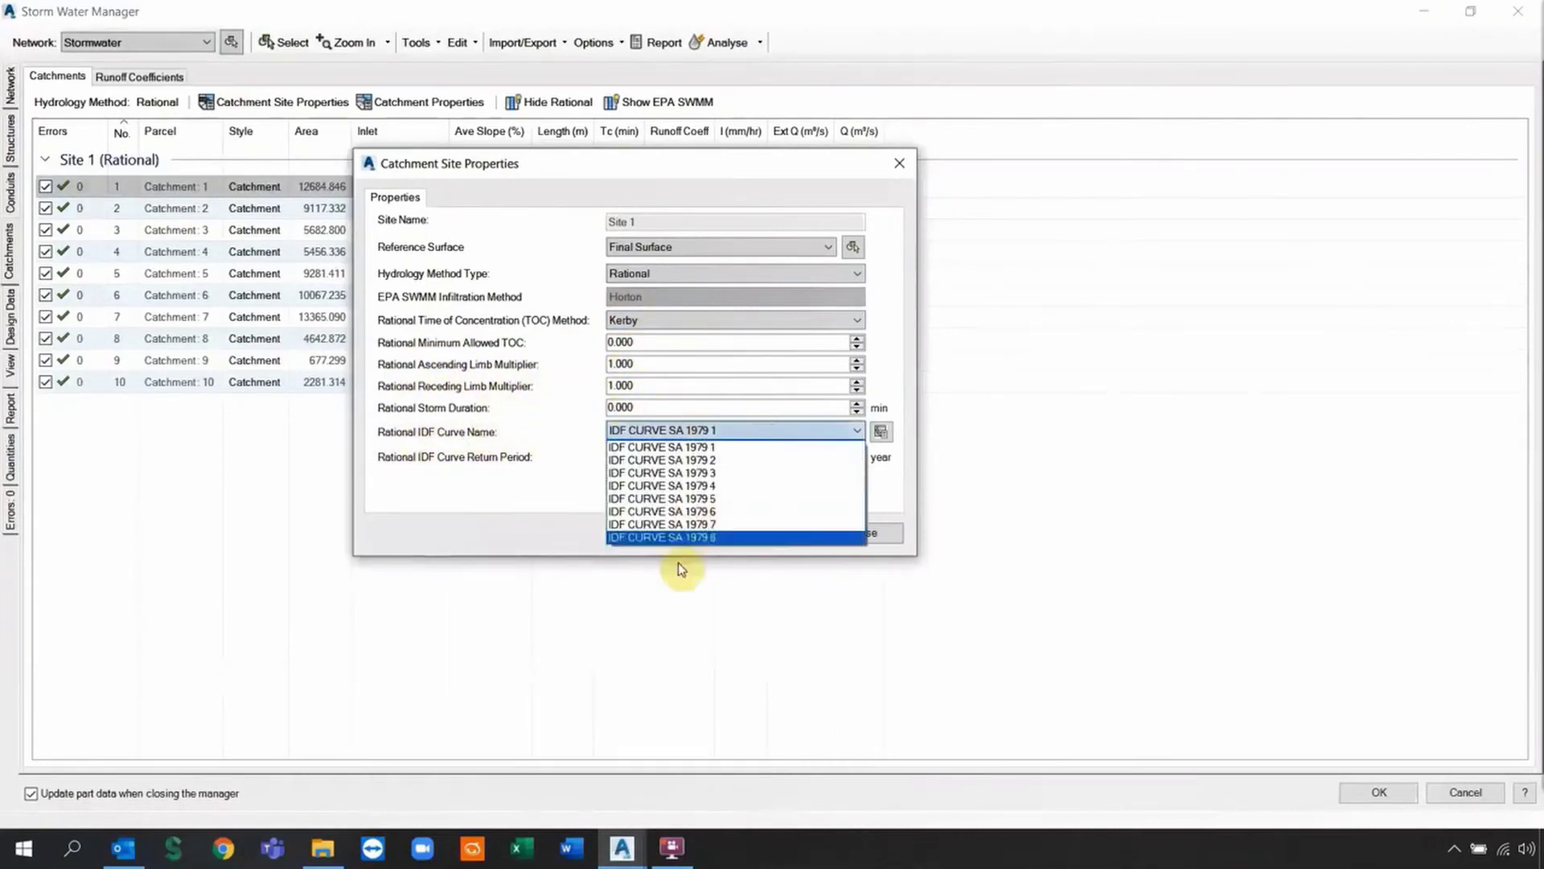
pyautogui.click(749, 426)
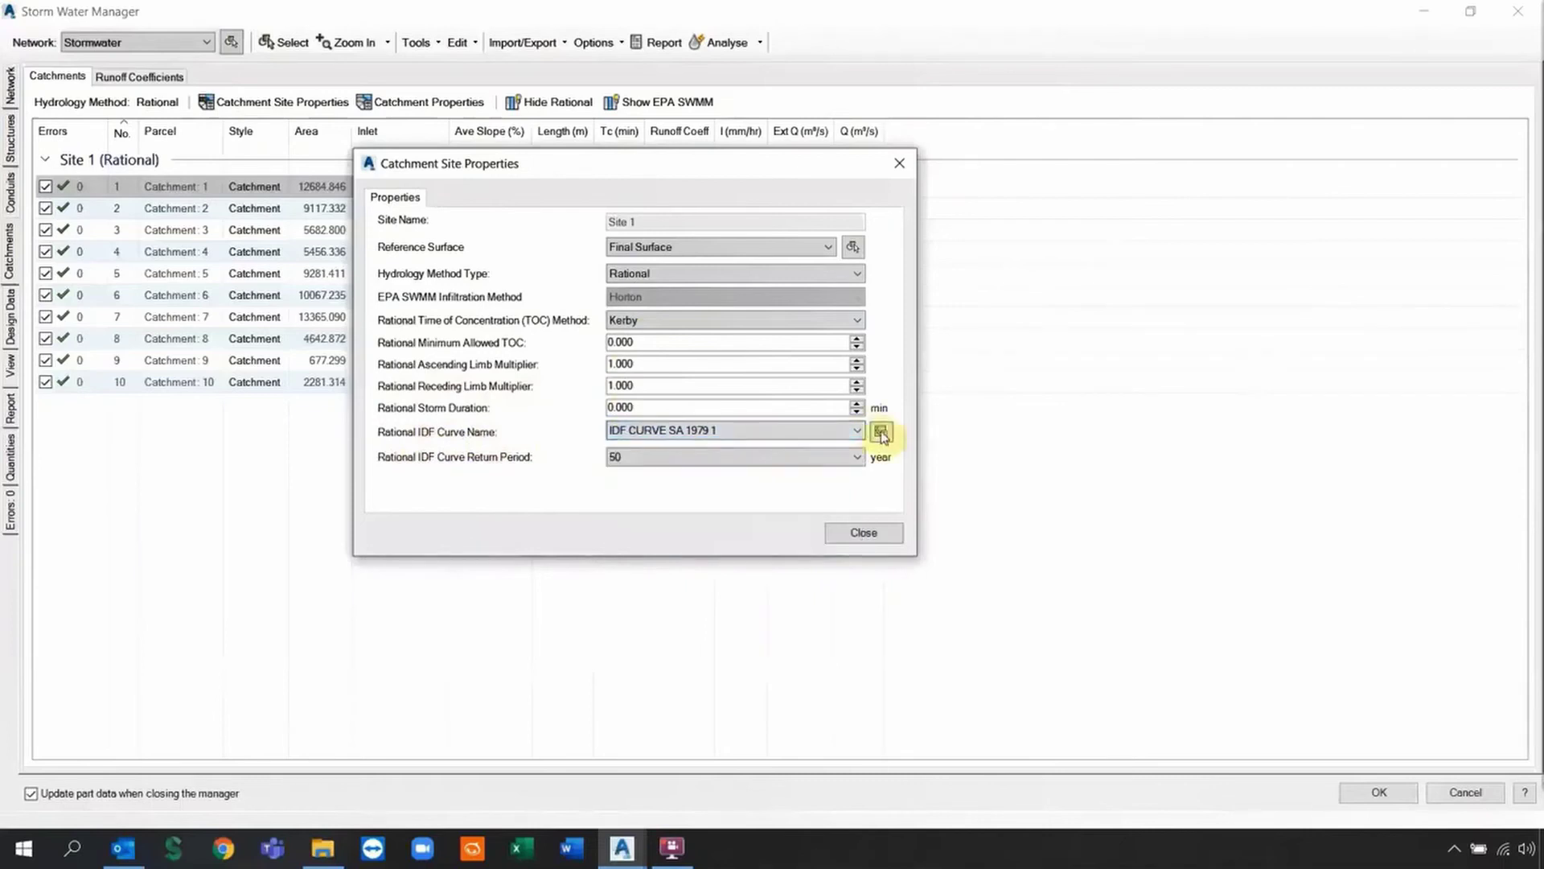
pyautogui.click(881, 433)
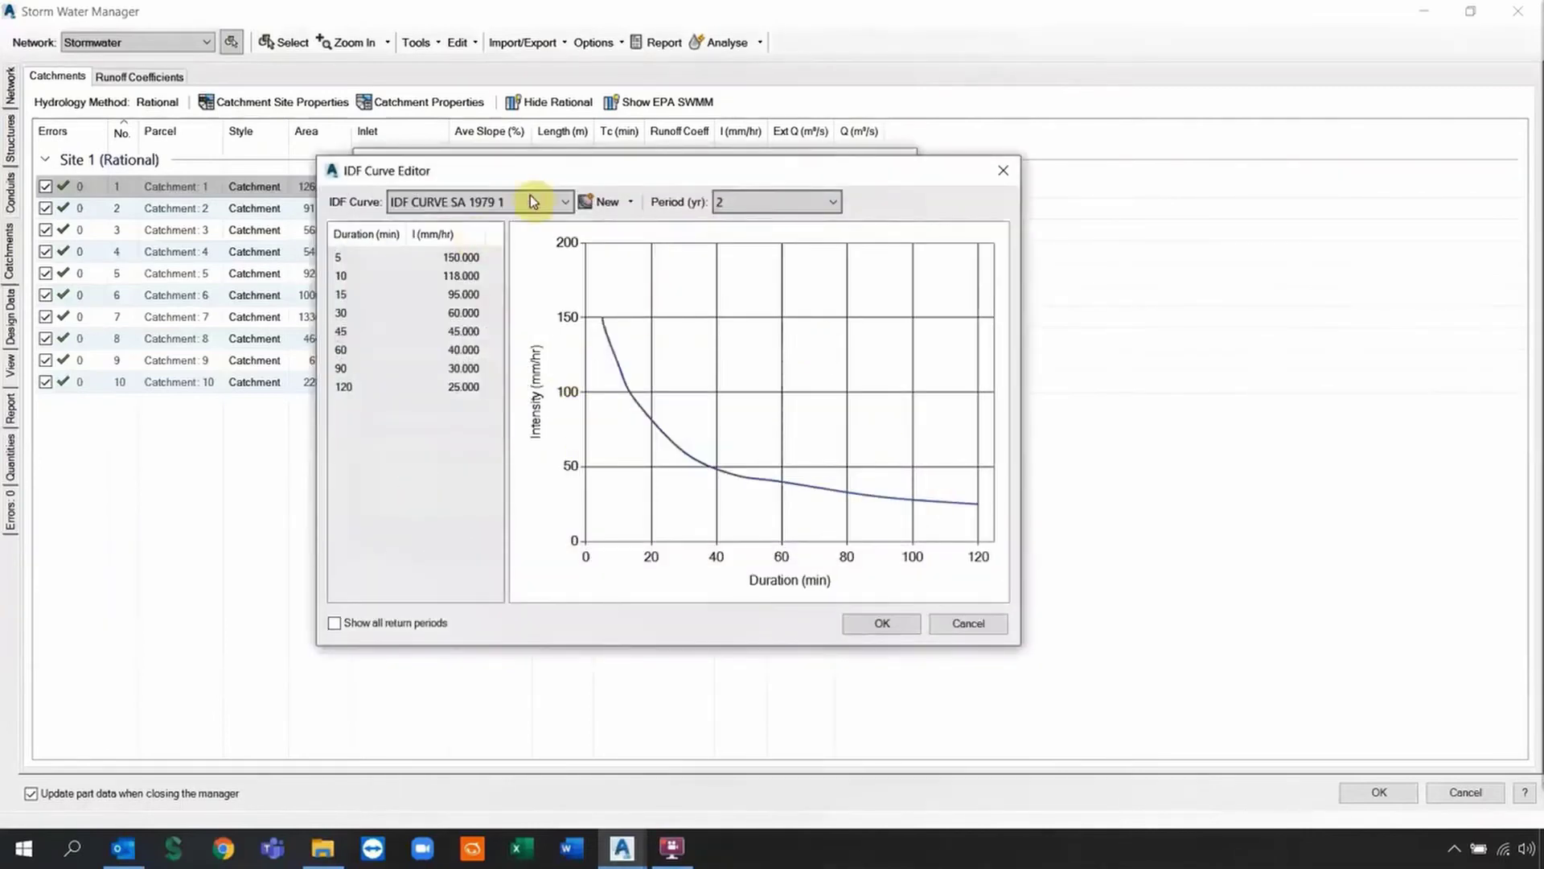
pyautogui.click(772, 206)
pyautogui.click(736, 312)
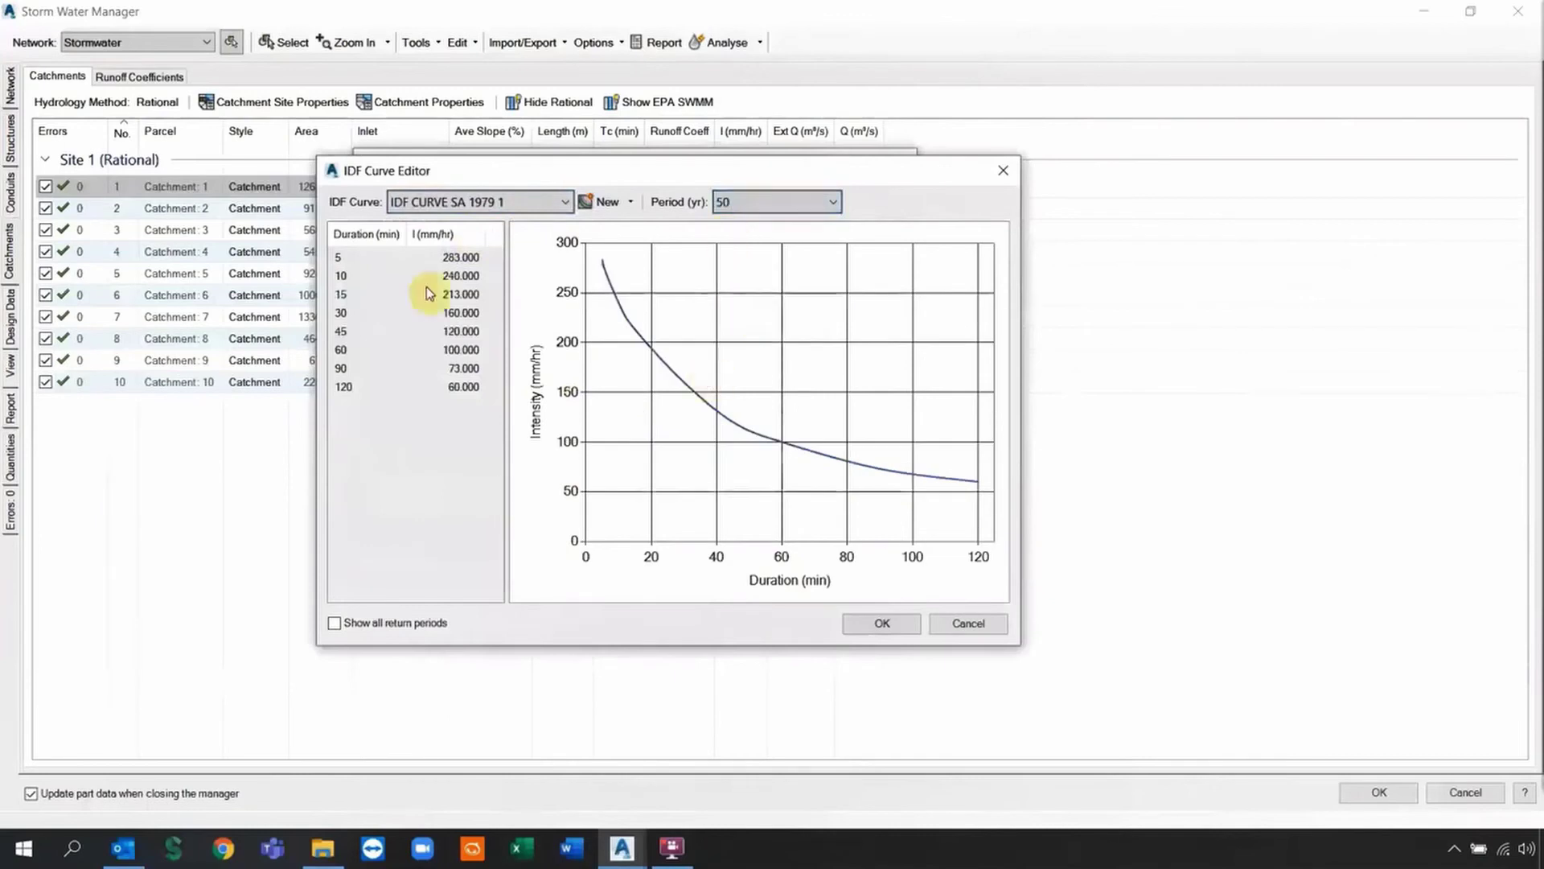
pyautogui.click(942, 624)
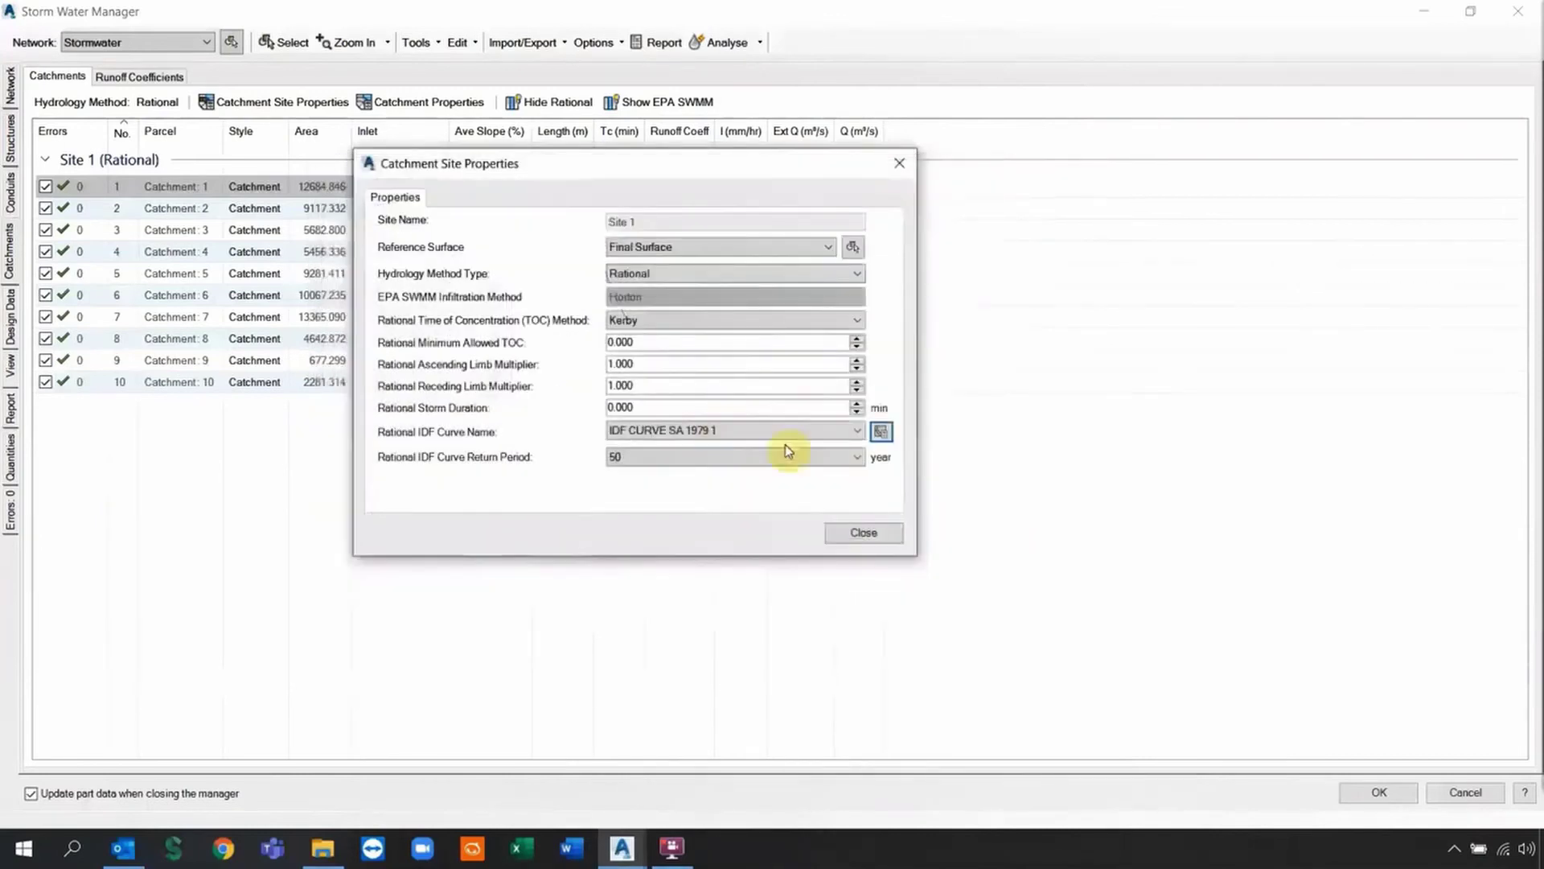
# Choose a 50-year return period for the rational IDF curve and close the catchment site properties
pyautogui.click(698, 456)
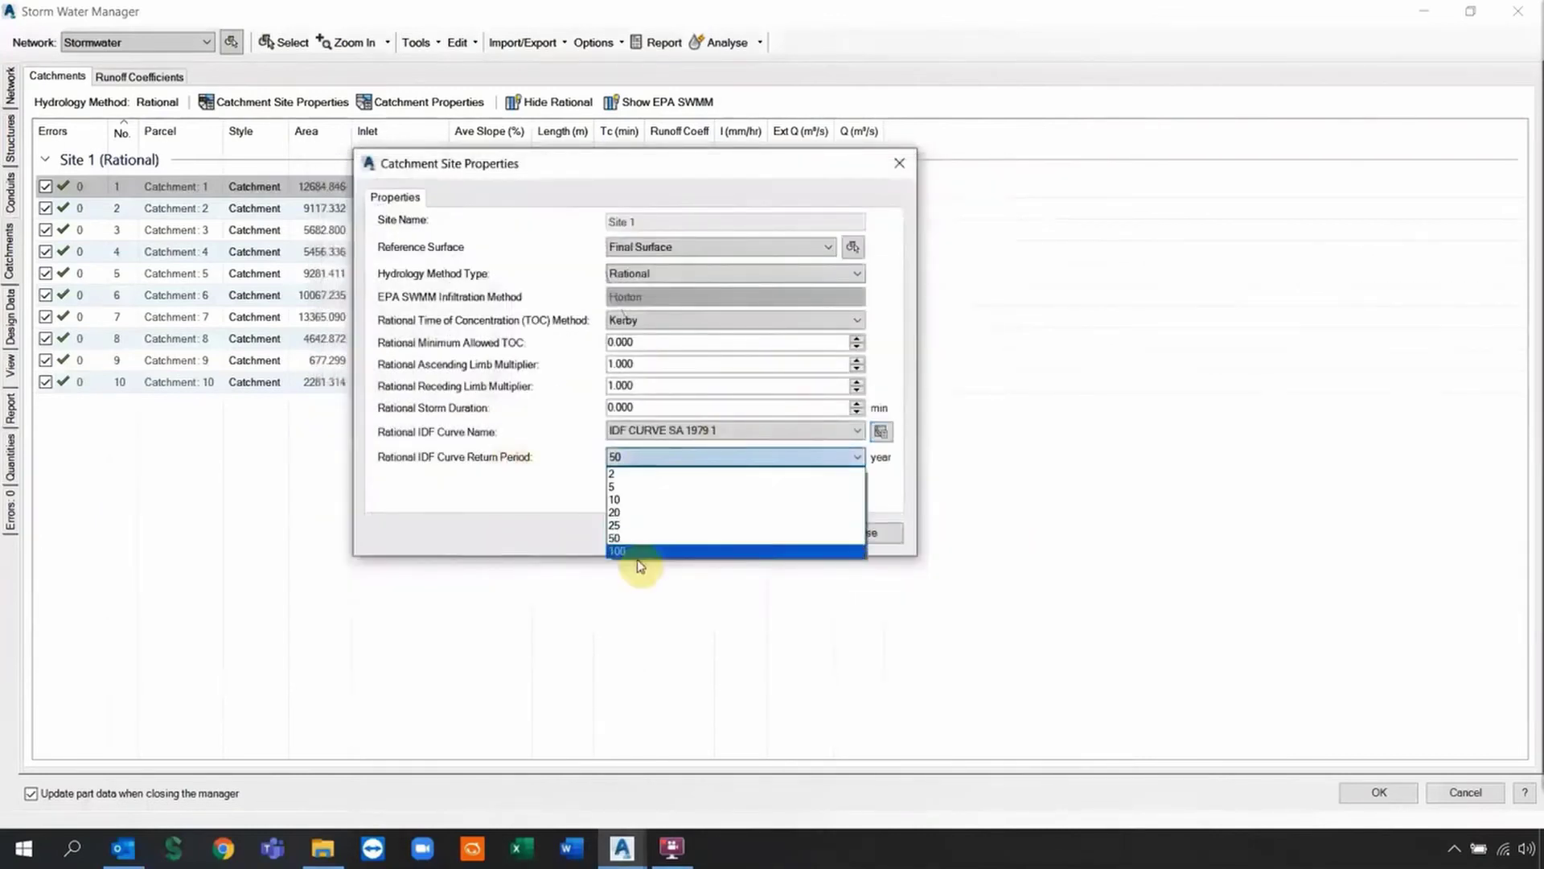
pyautogui.click(632, 539)
pyautogui.click(857, 534)
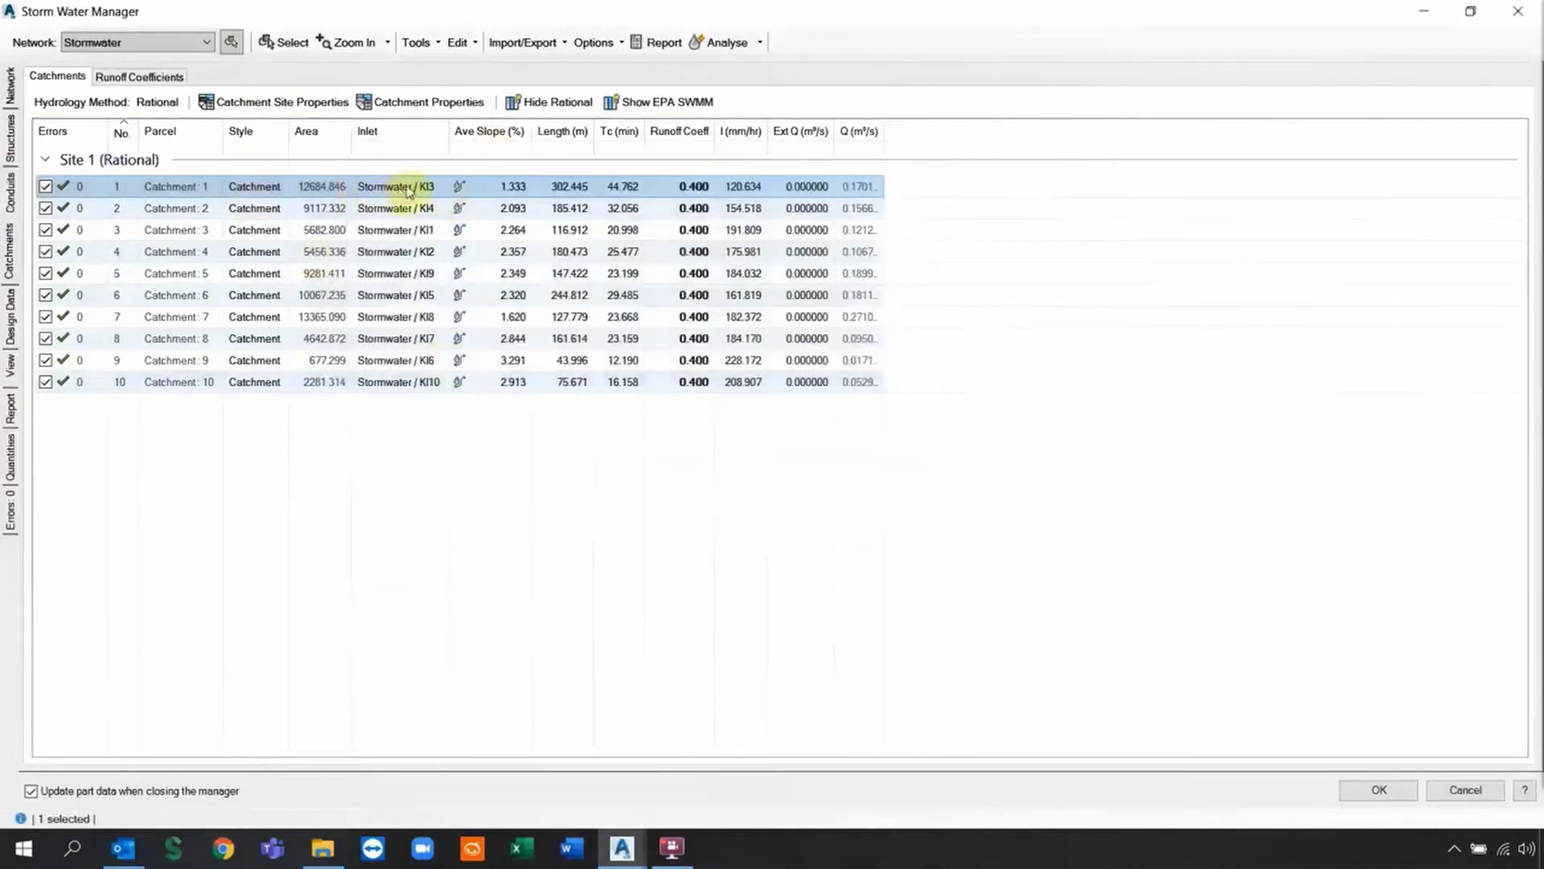
# Open the catchment properties of Catchment : 1 and review its general and rational method settings
pyautogui.click(419, 103)
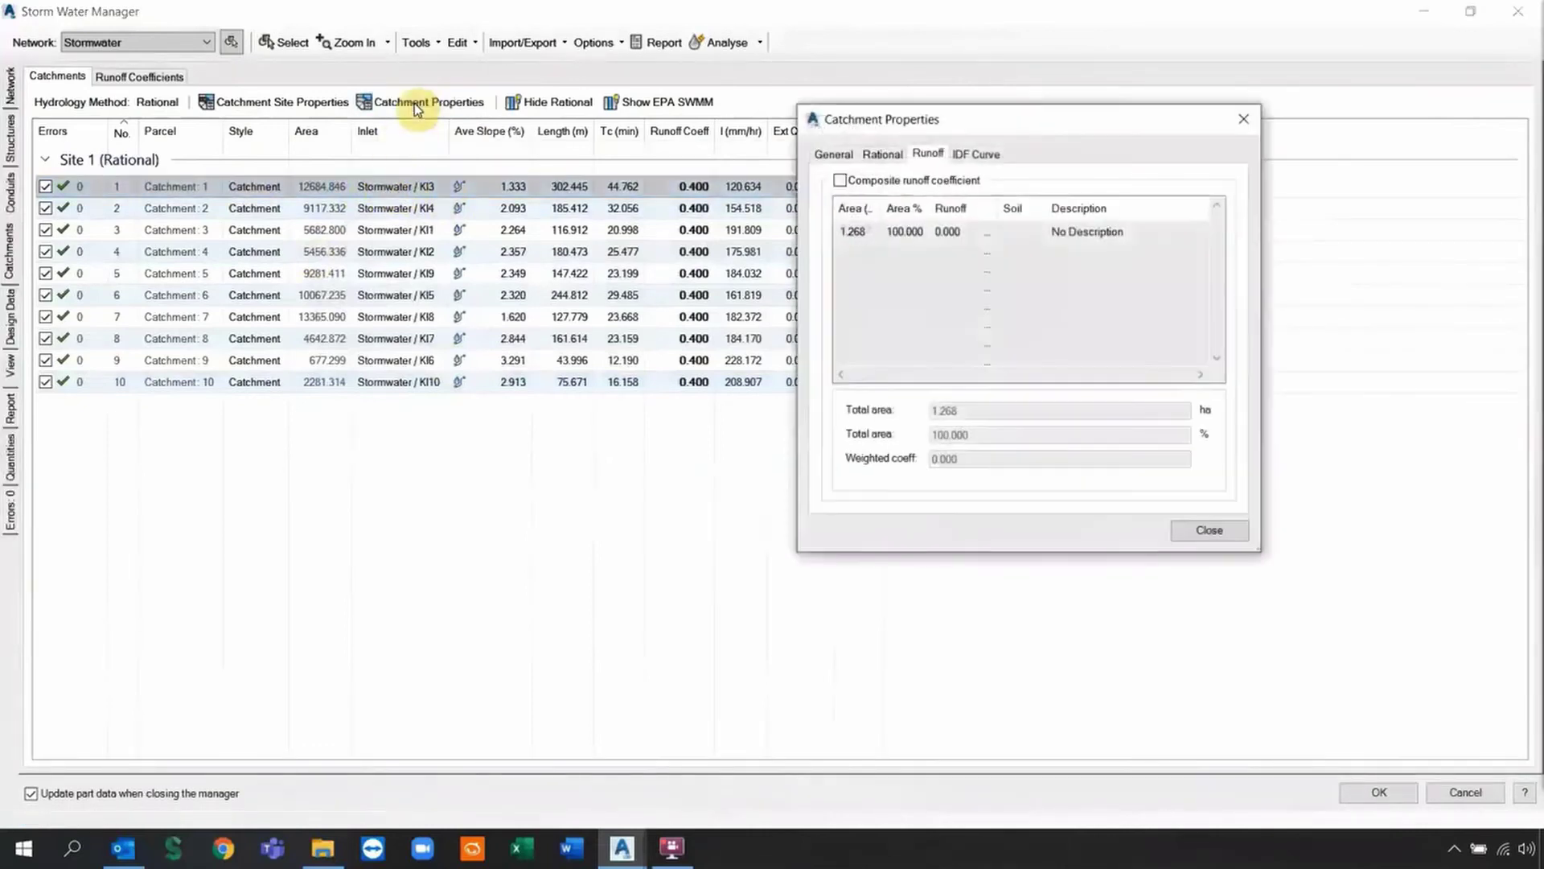
pyautogui.moveTo(917, 119); pyautogui.dragTo(675, 156)
pyautogui.click(591, 189)
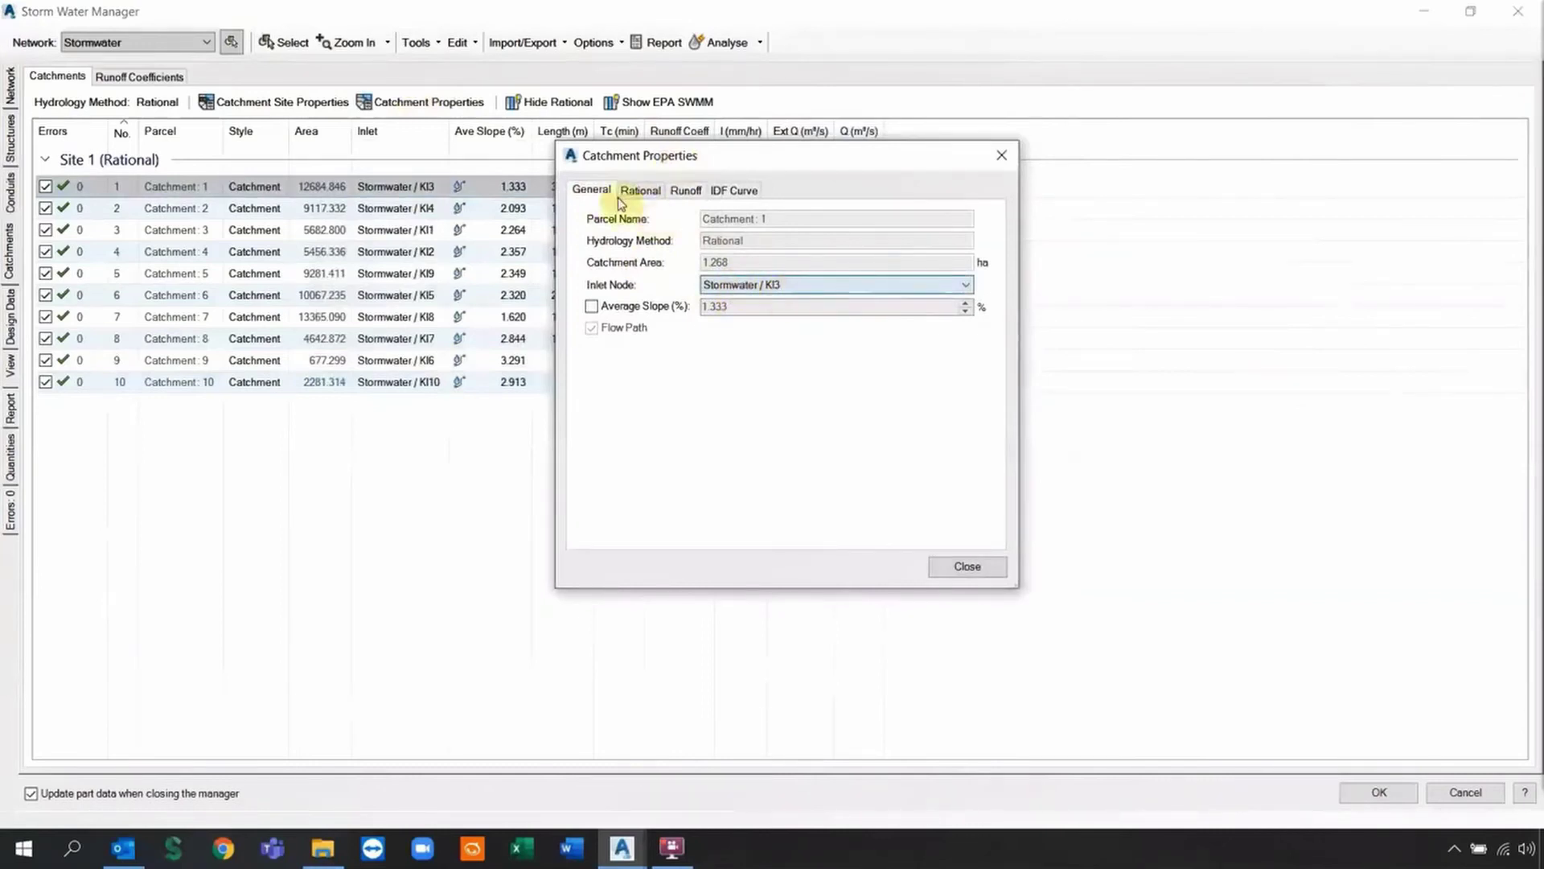
pyautogui.click(641, 191)
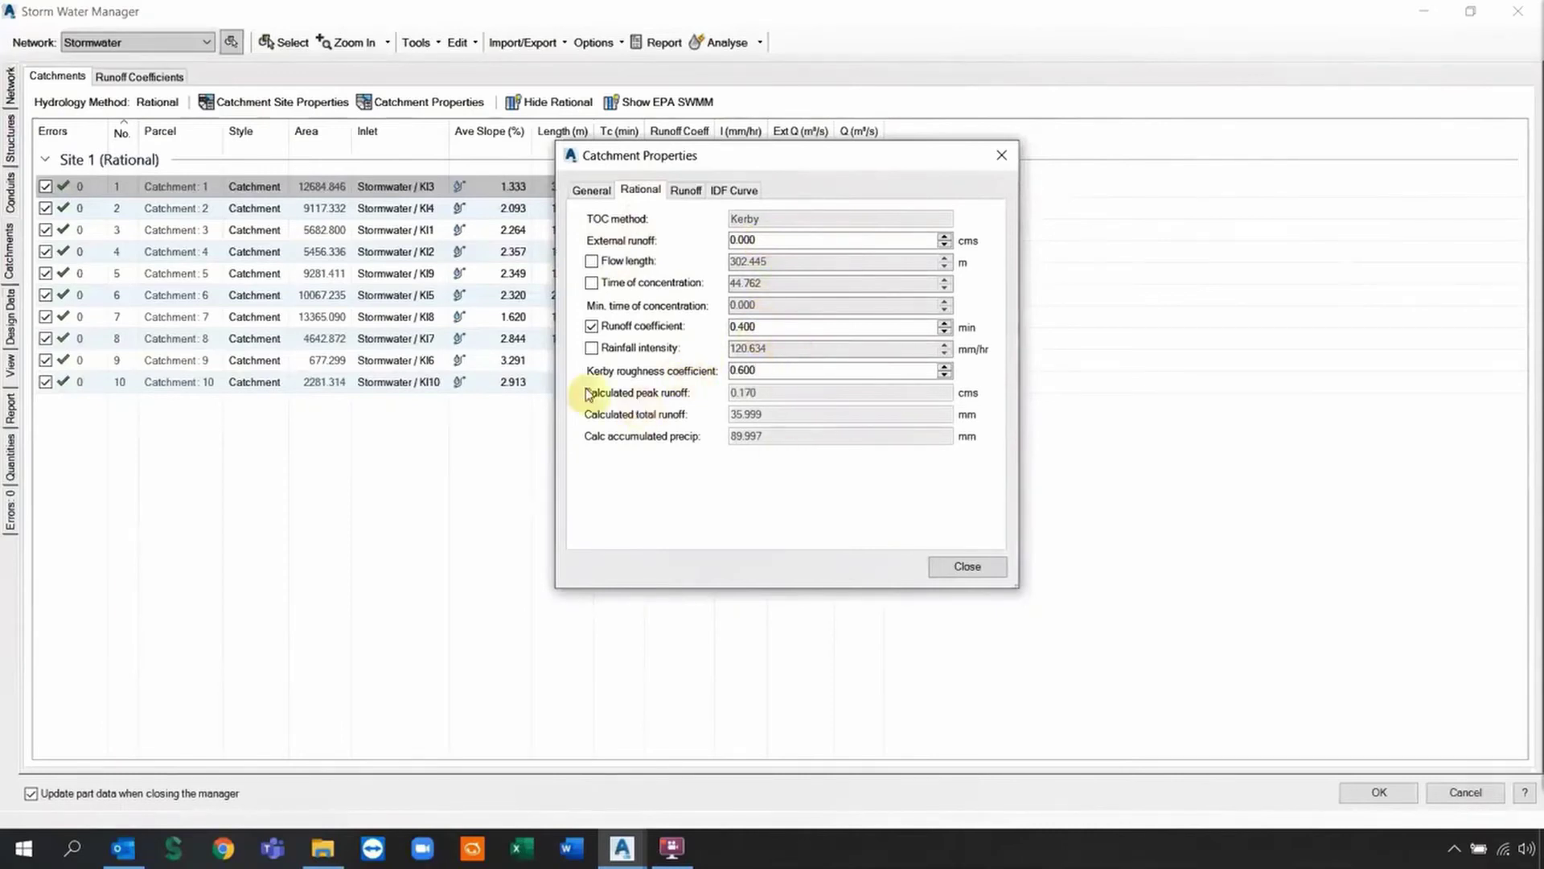
# Enable the composite runoff coefficient for Catchment : 1 and split its area into 80% and 20% portions
pyautogui.click(686, 192)
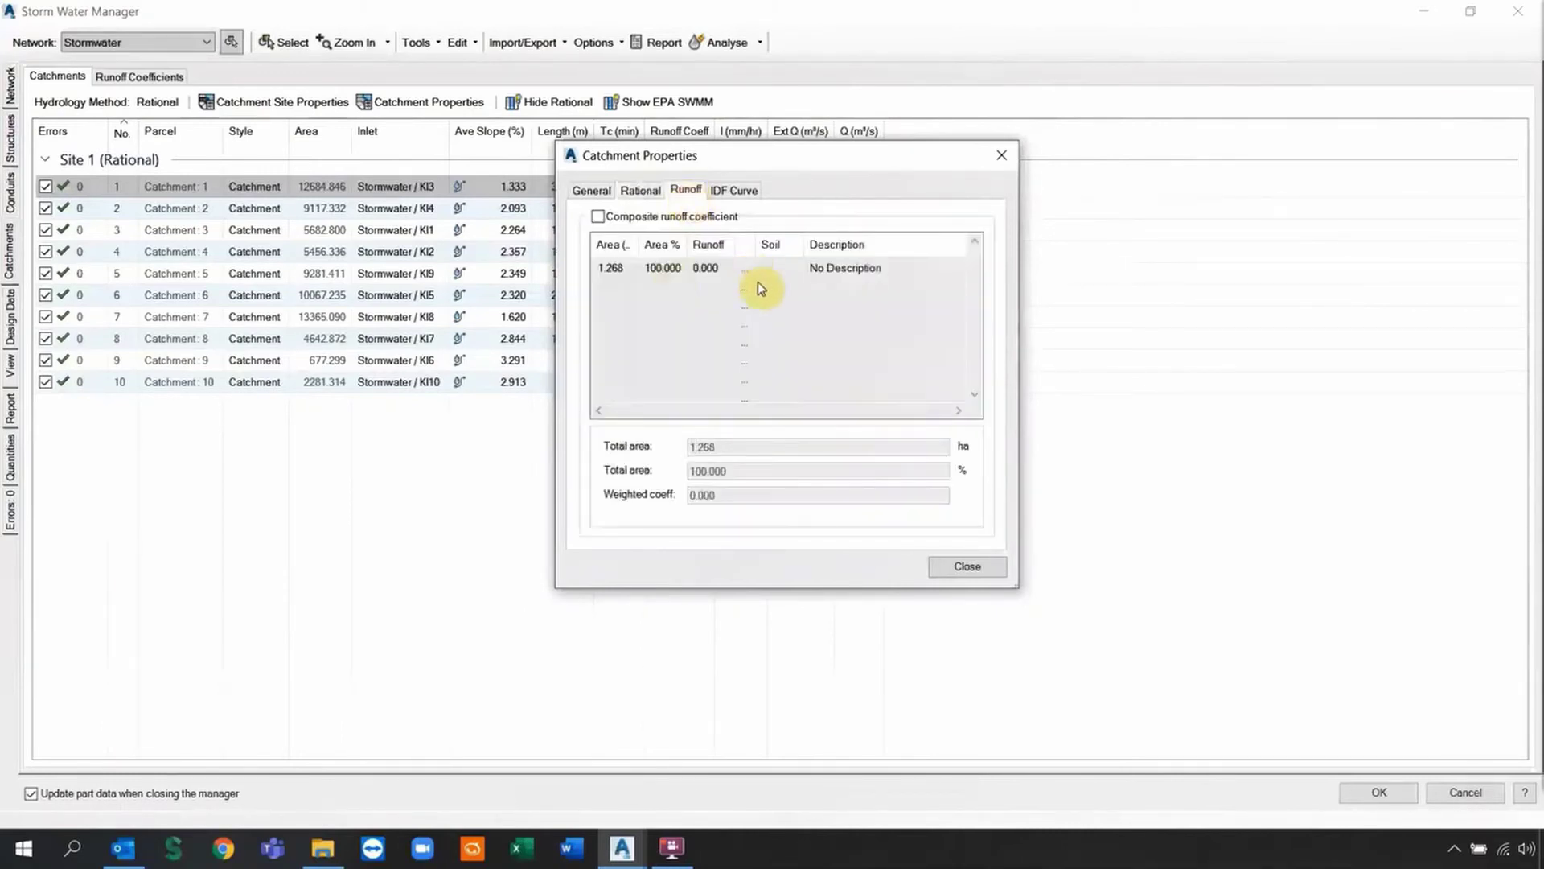
pyautogui.click(605, 216)
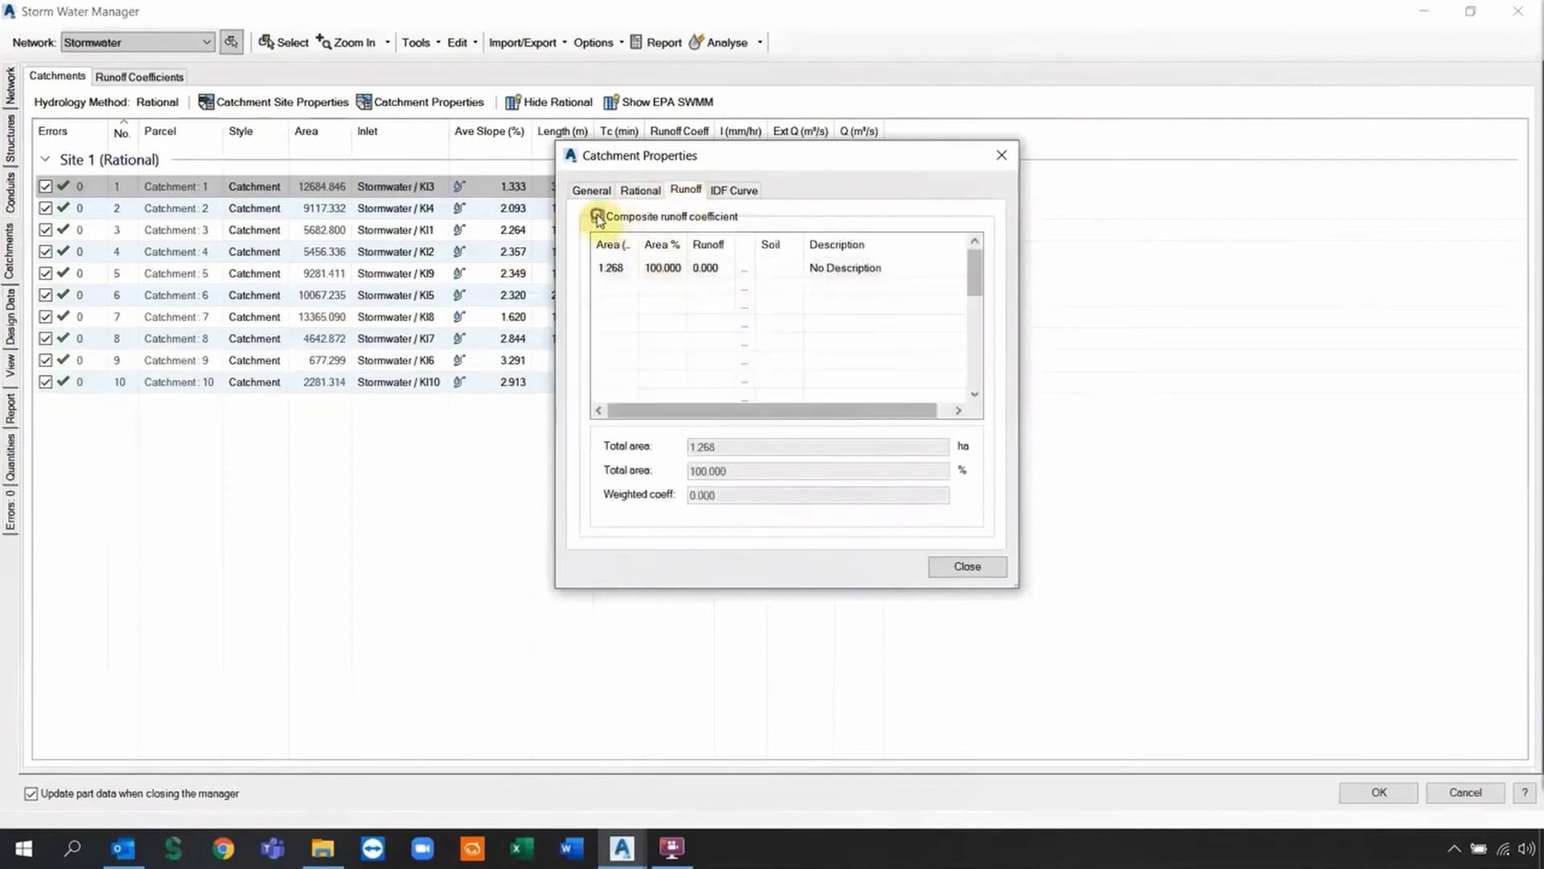
pyautogui.doubleClick(660, 268)
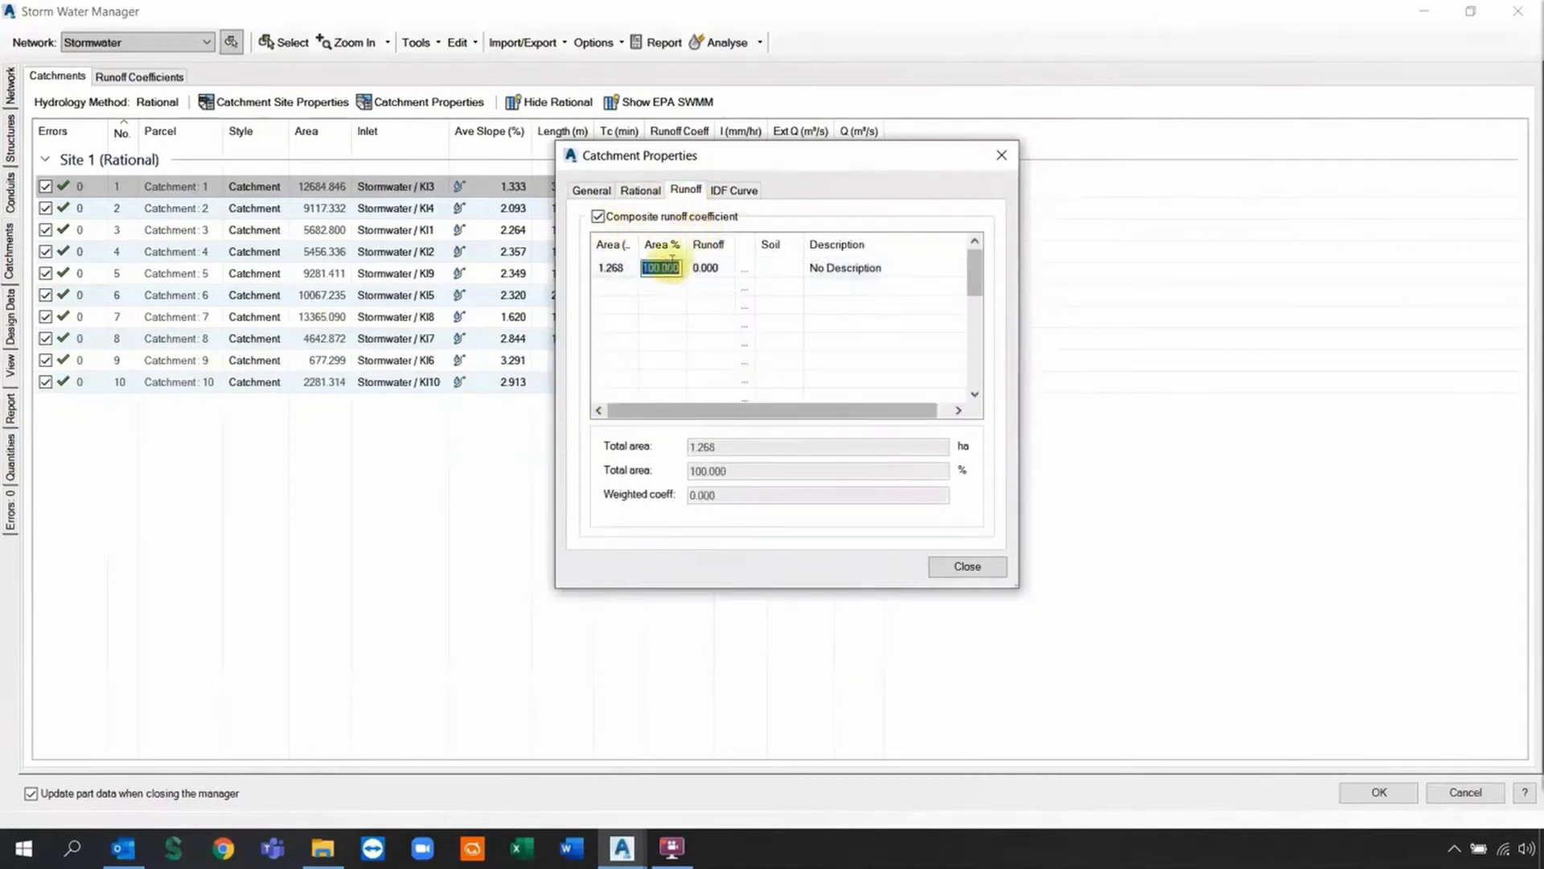
pyautogui.write('80')
pyautogui.click(650, 285)
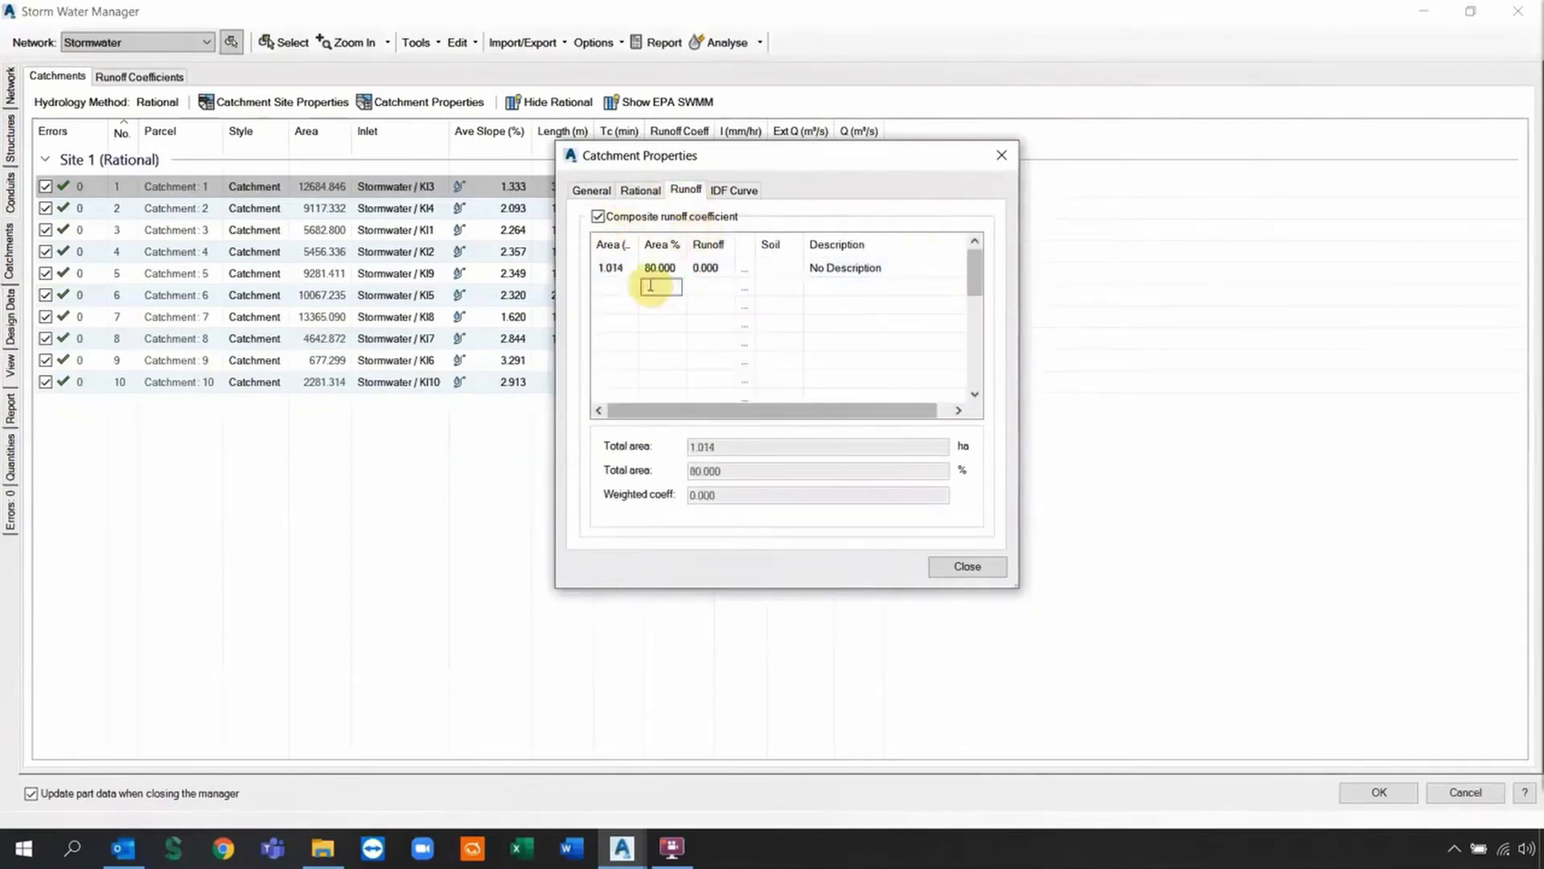
pyautogui.write('20')
pyautogui.click(683, 342)
# Set the runoff coefficients of the 80% and 20% areas to 0.95 and 0.005, view the IDF curve and close the catchment properties
pyautogui.doubleClick(696, 268)
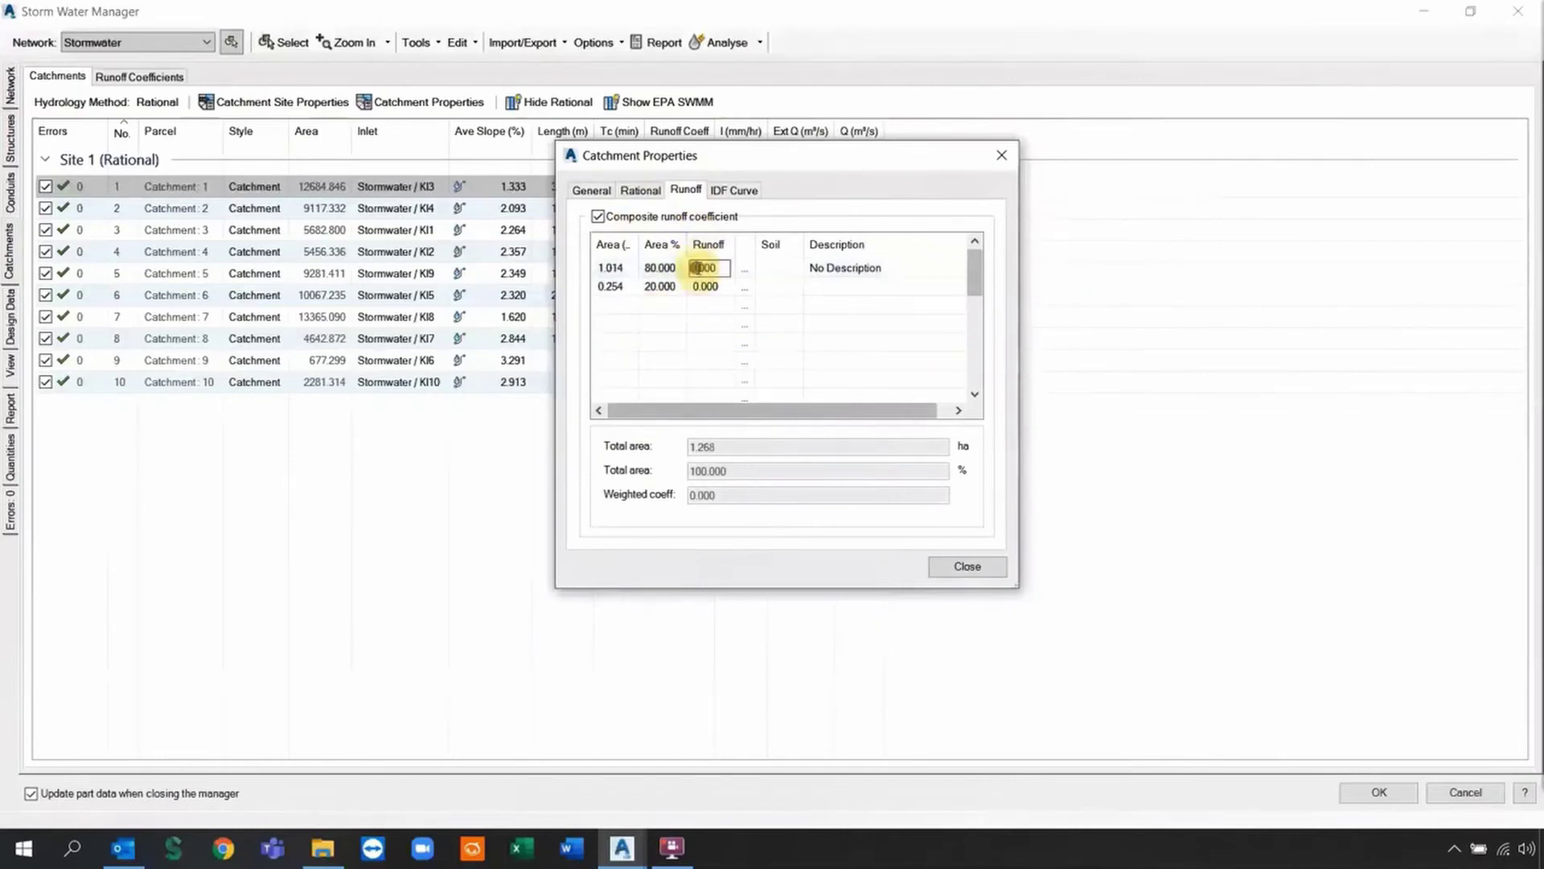
pyautogui.write('0.95')
pyautogui.press('Return')
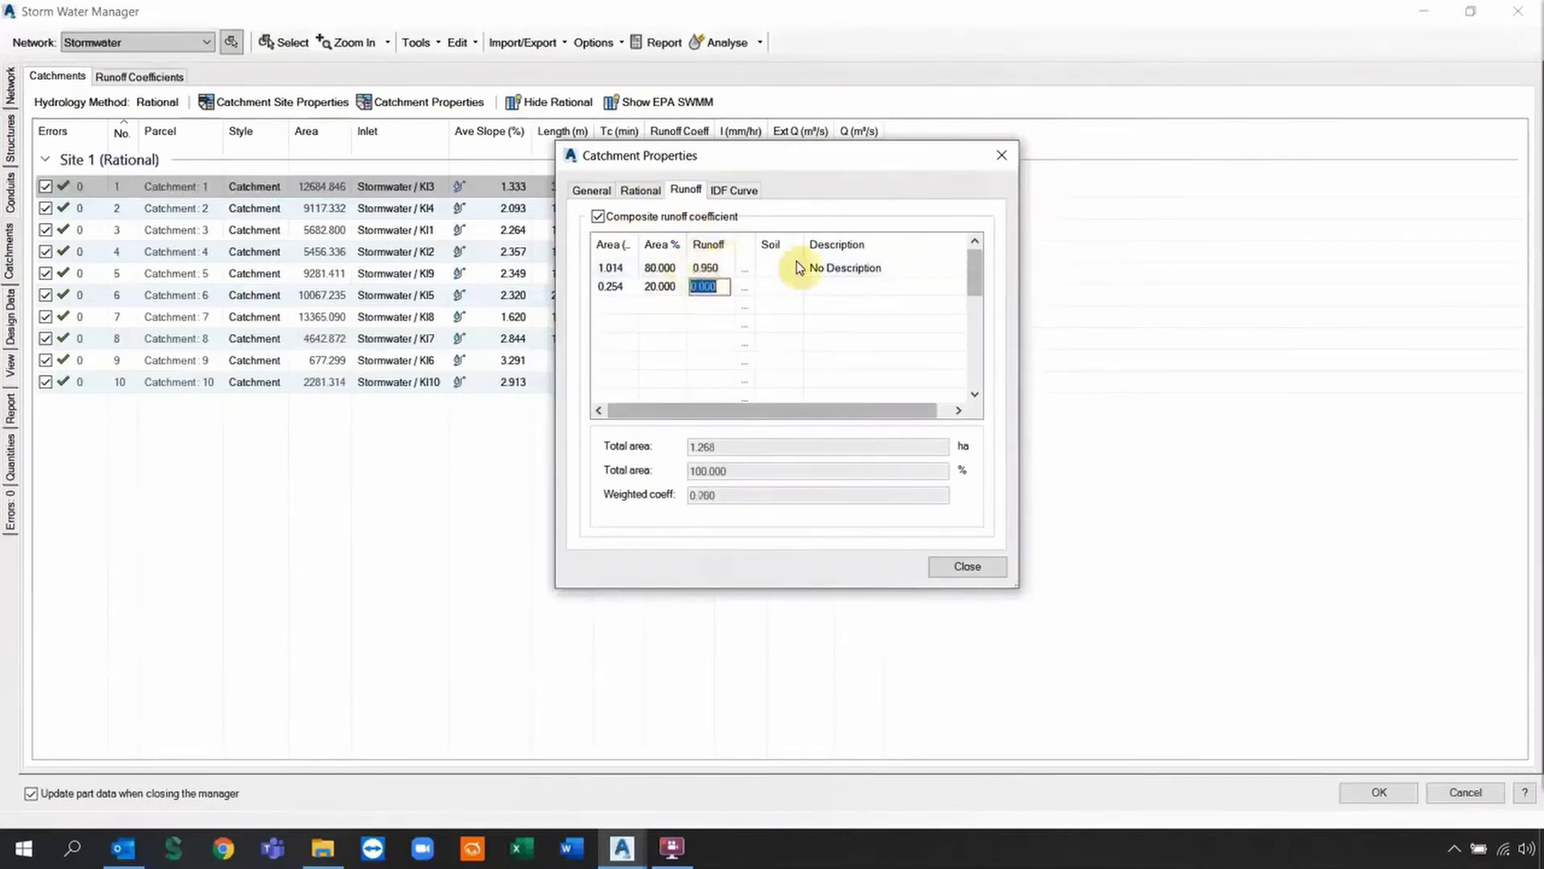
pyautogui.write('0.005')
pyautogui.press('Return')
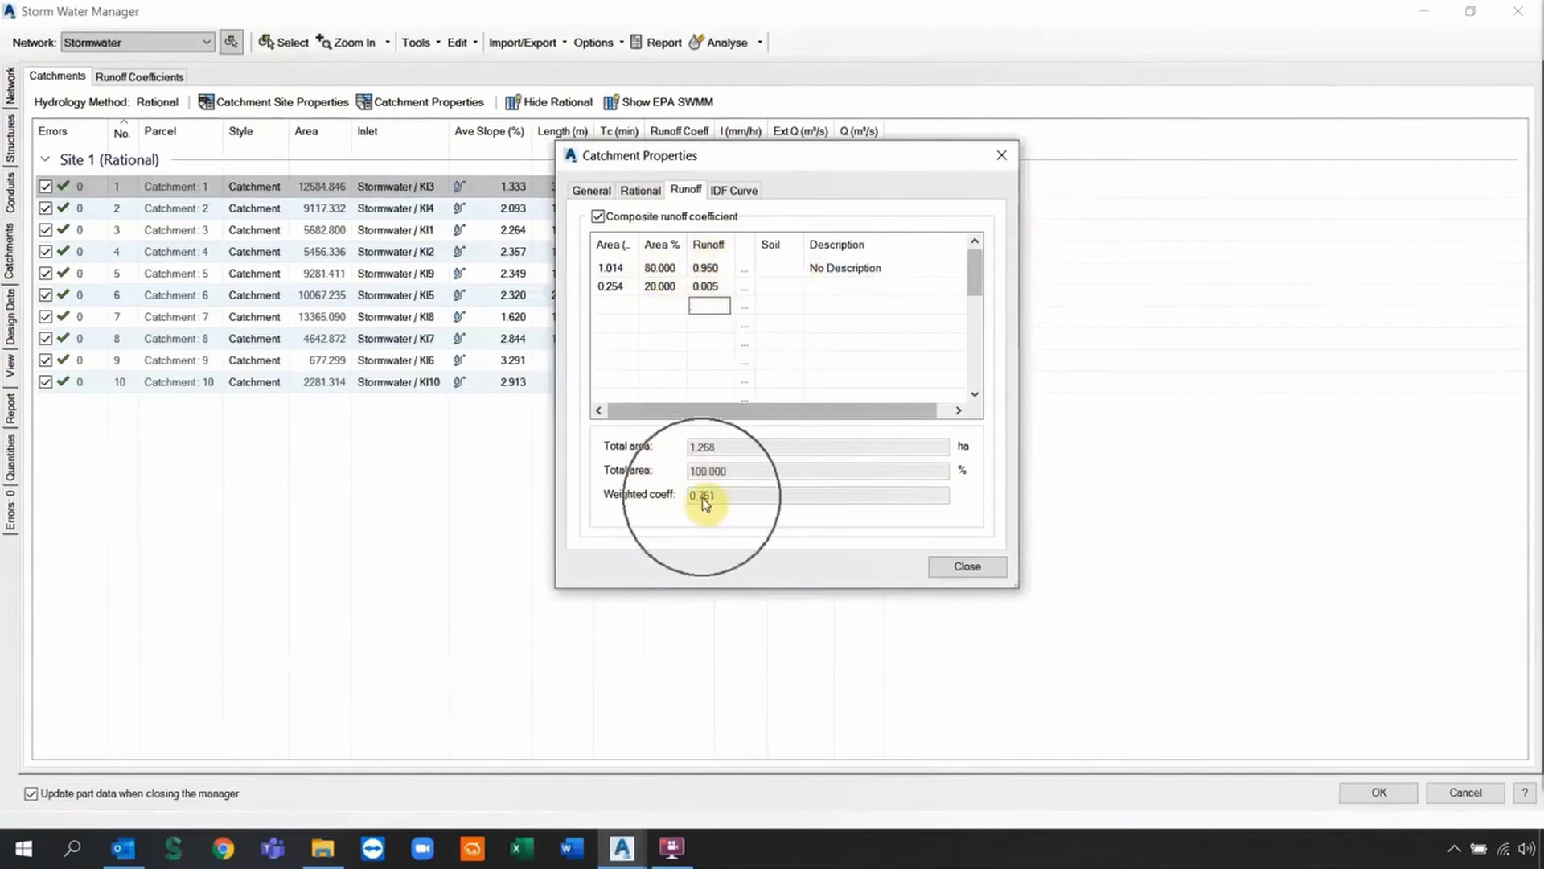
pyautogui.click(752, 187)
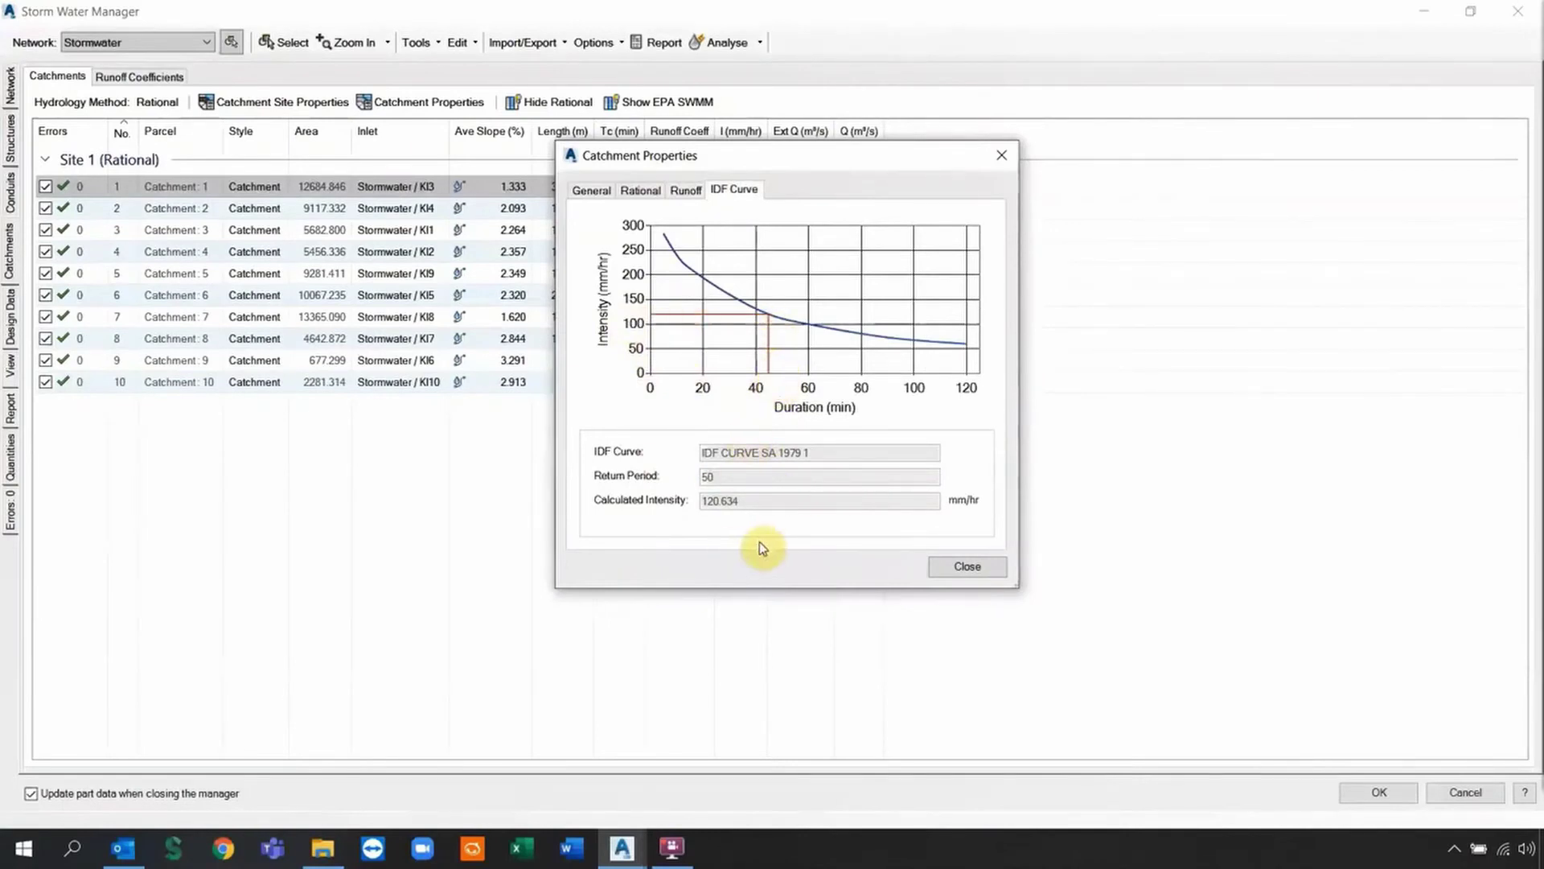
pyautogui.click(960, 566)
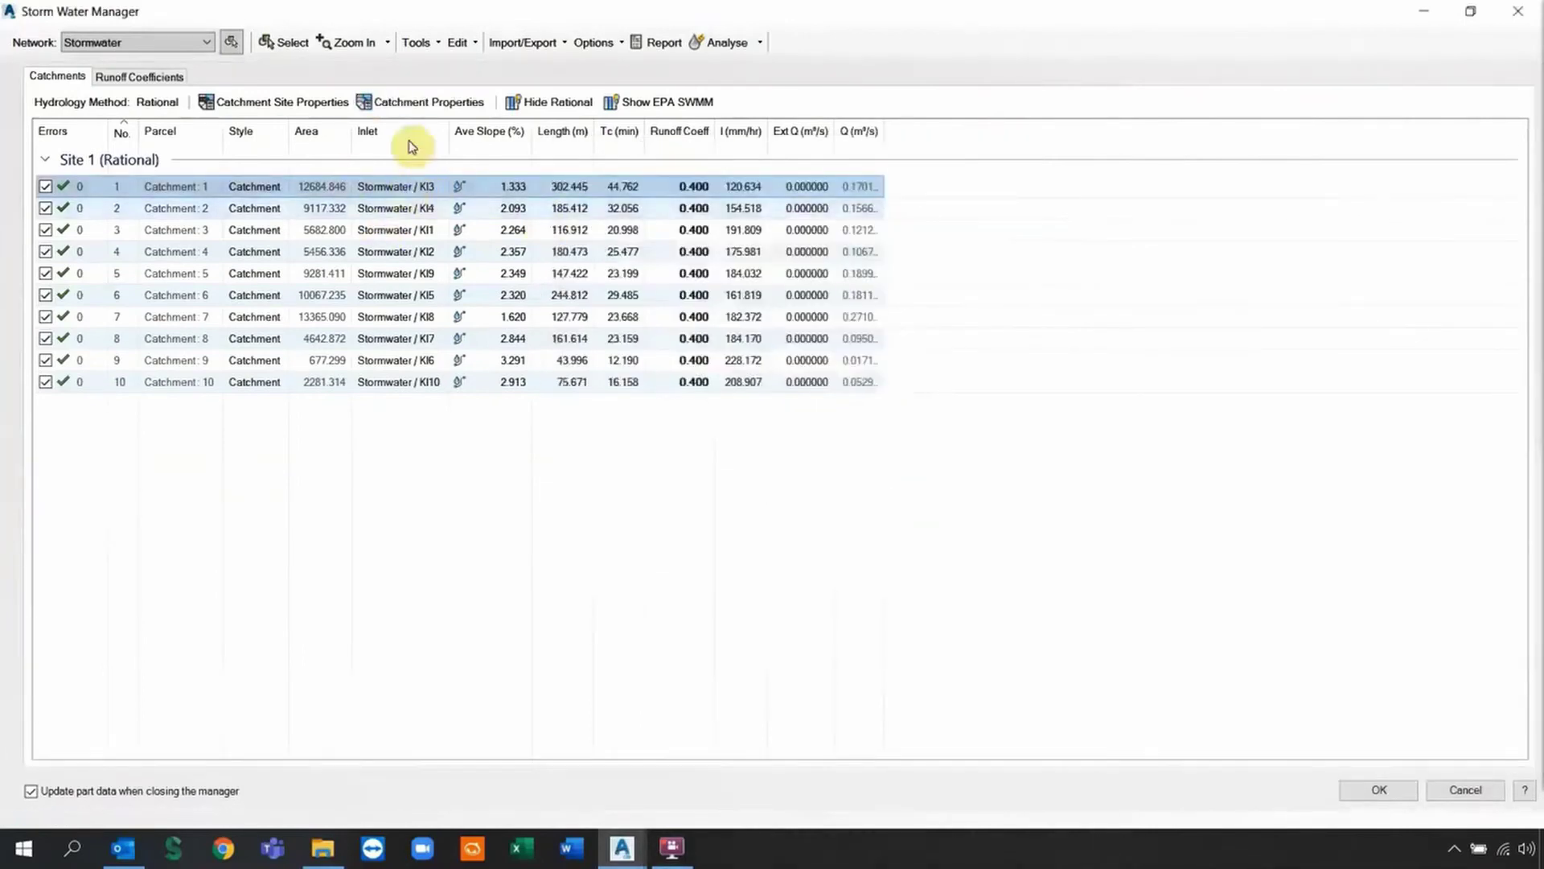
# Examine the inlet choices and the flow path options available for Catchment : 1 without changing anything
pyautogui.click(422, 187)
pyautogui.click(421, 187)
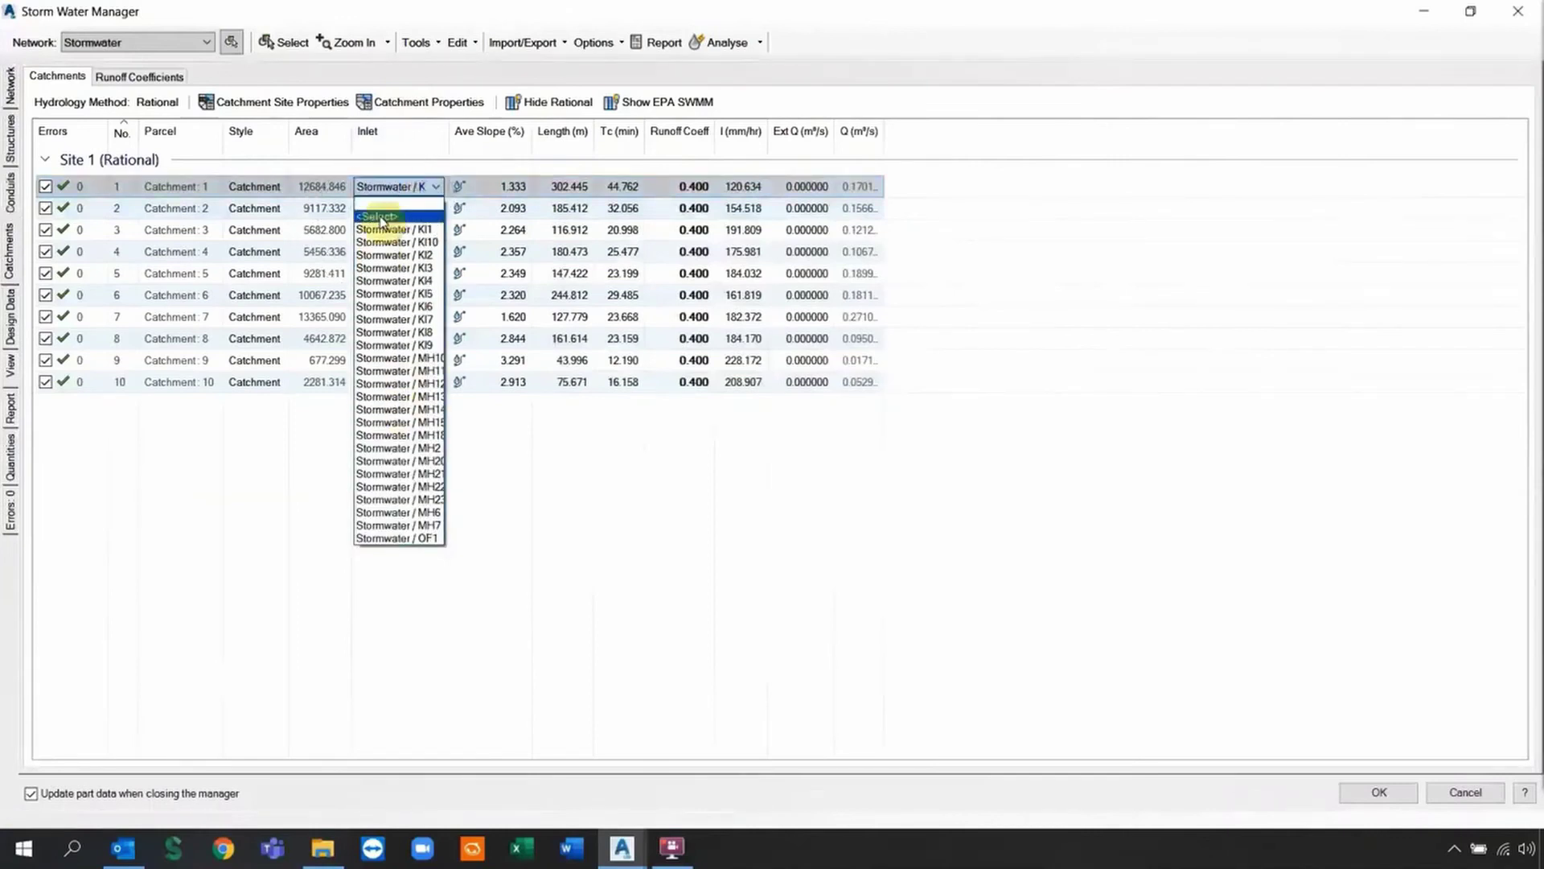
pyautogui.click(484, 187)
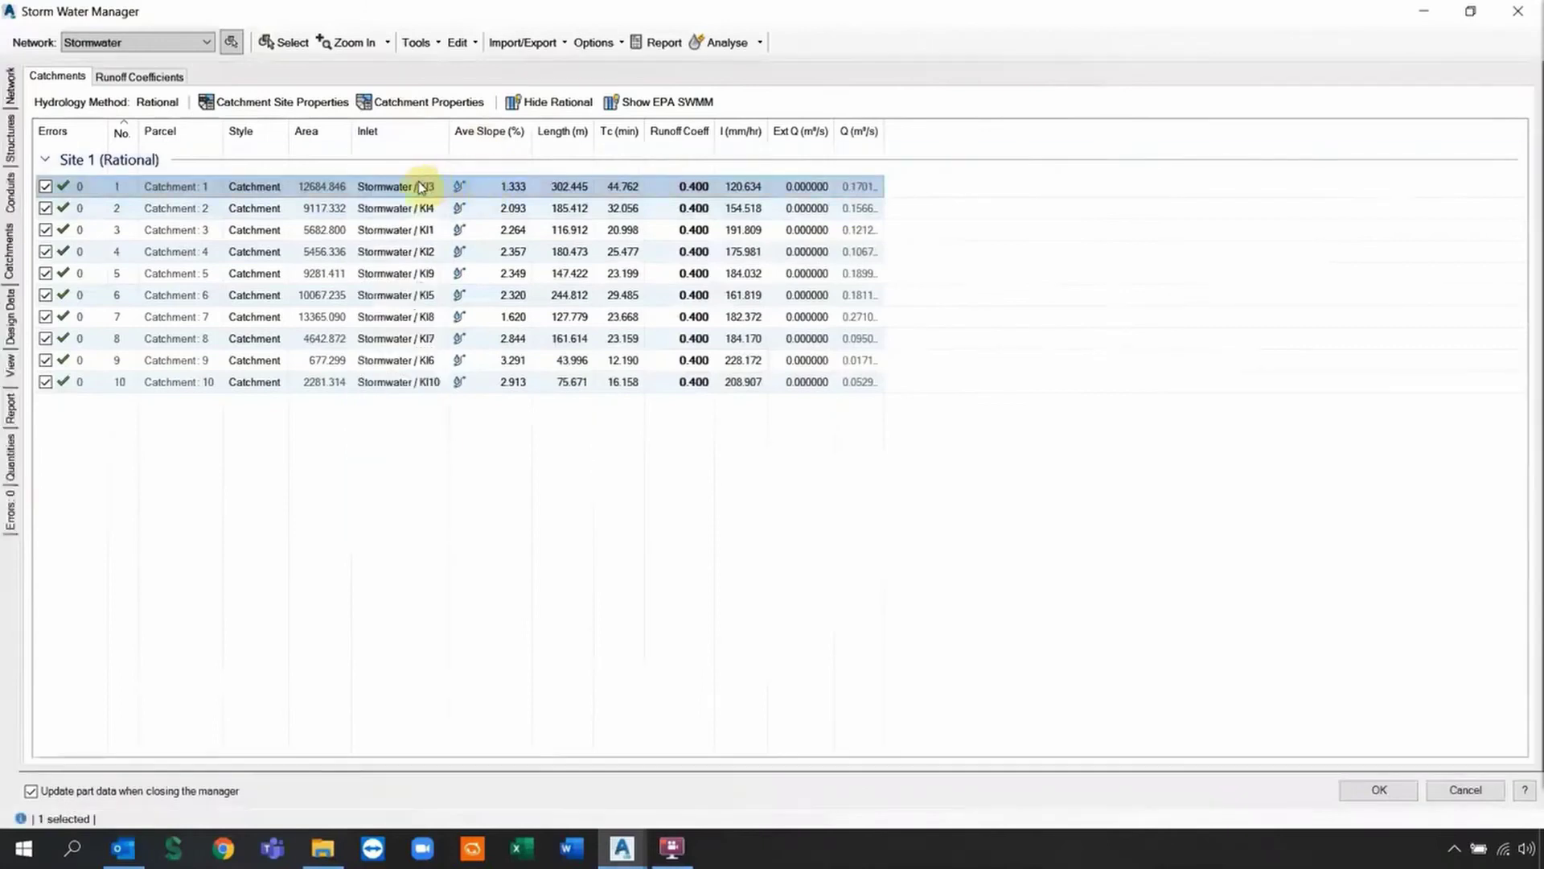
pyautogui.rightClick(489, 190)
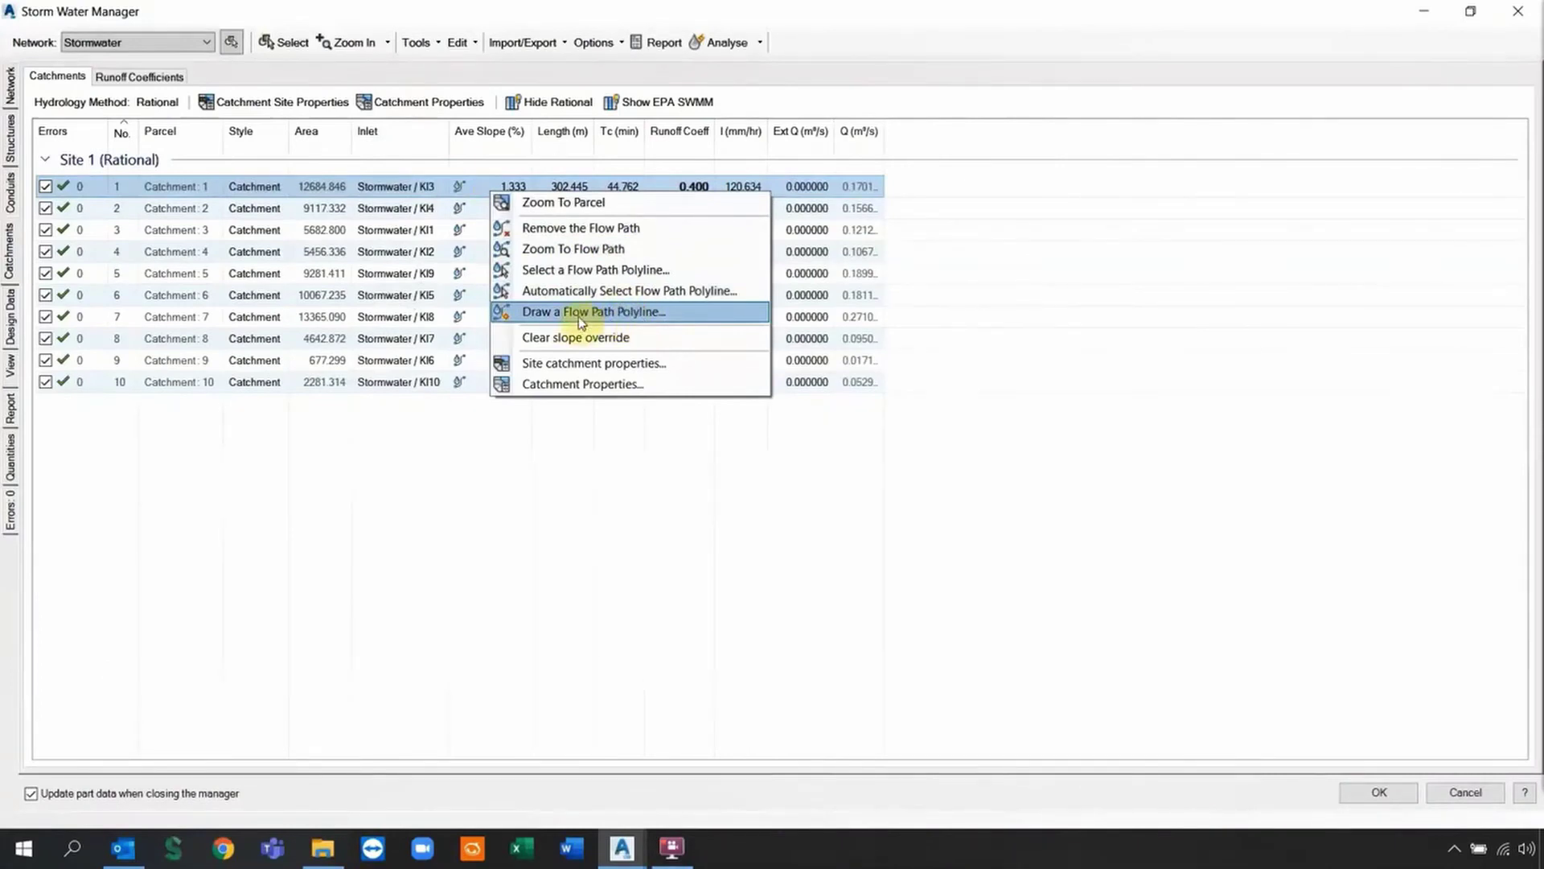
pyautogui.click(889, 558)
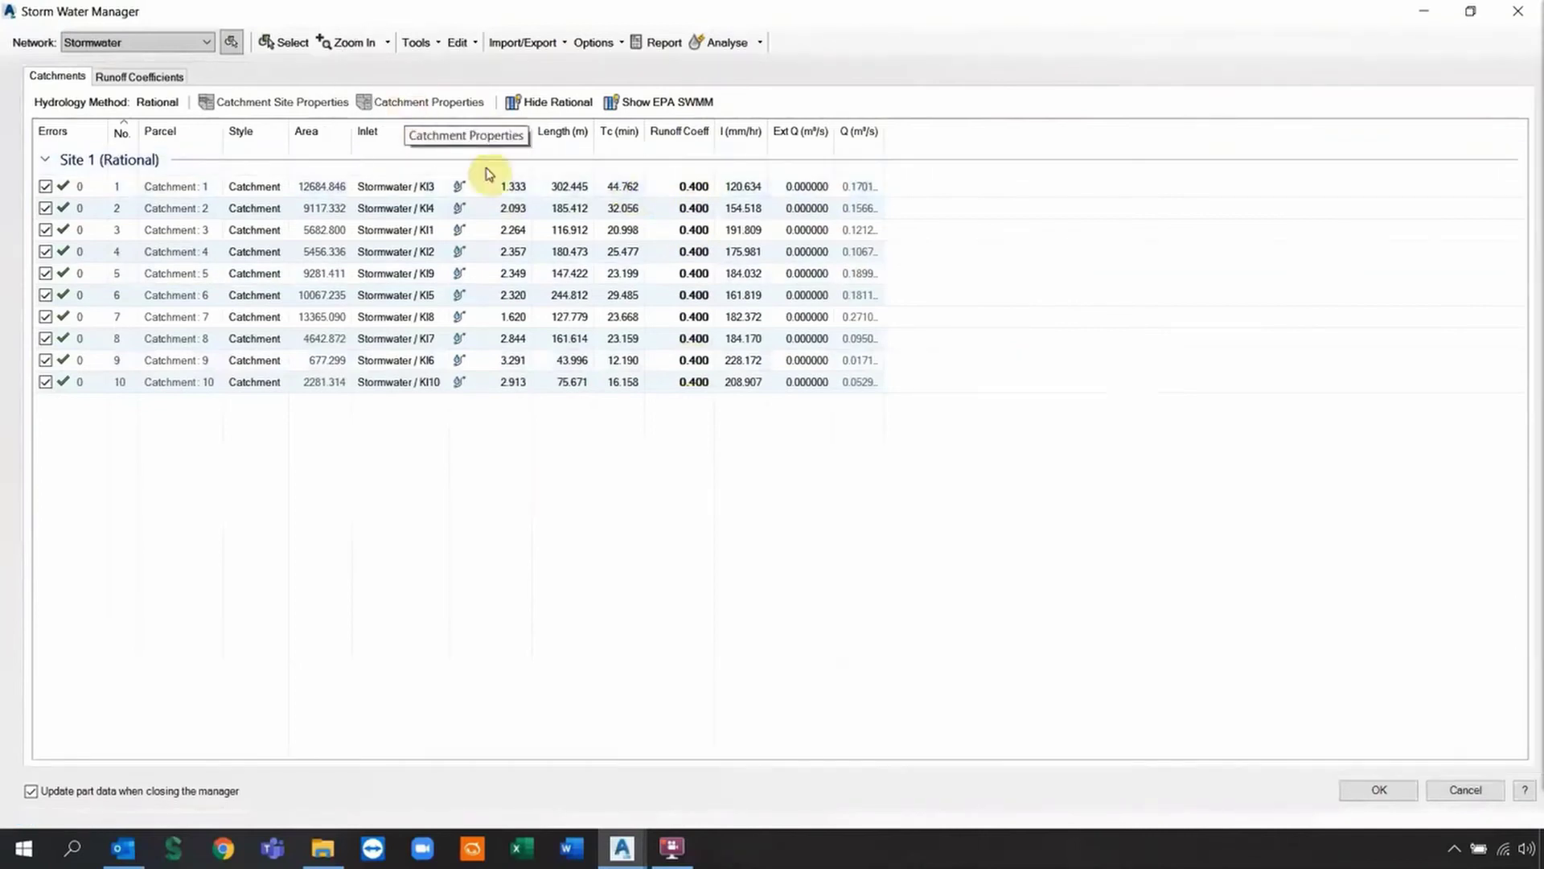
# Clear the runoff coefficient overrides for the catchments and sort the list by catchment number
pyautogui.rightClick(686, 133)
pyautogui.click(776, 163)
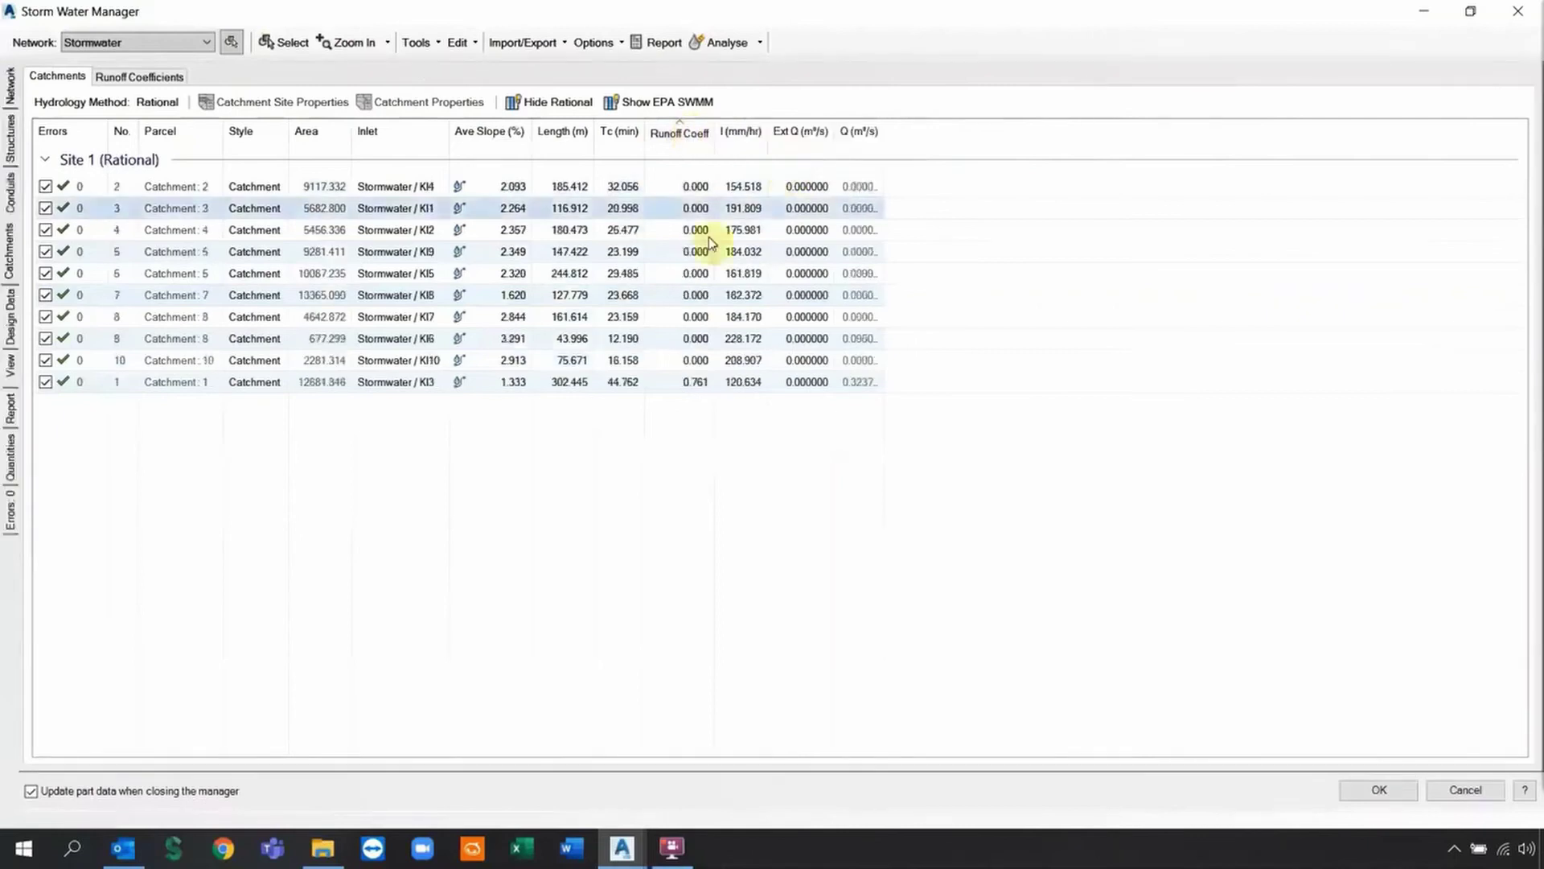
pyautogui.click(121, 129)
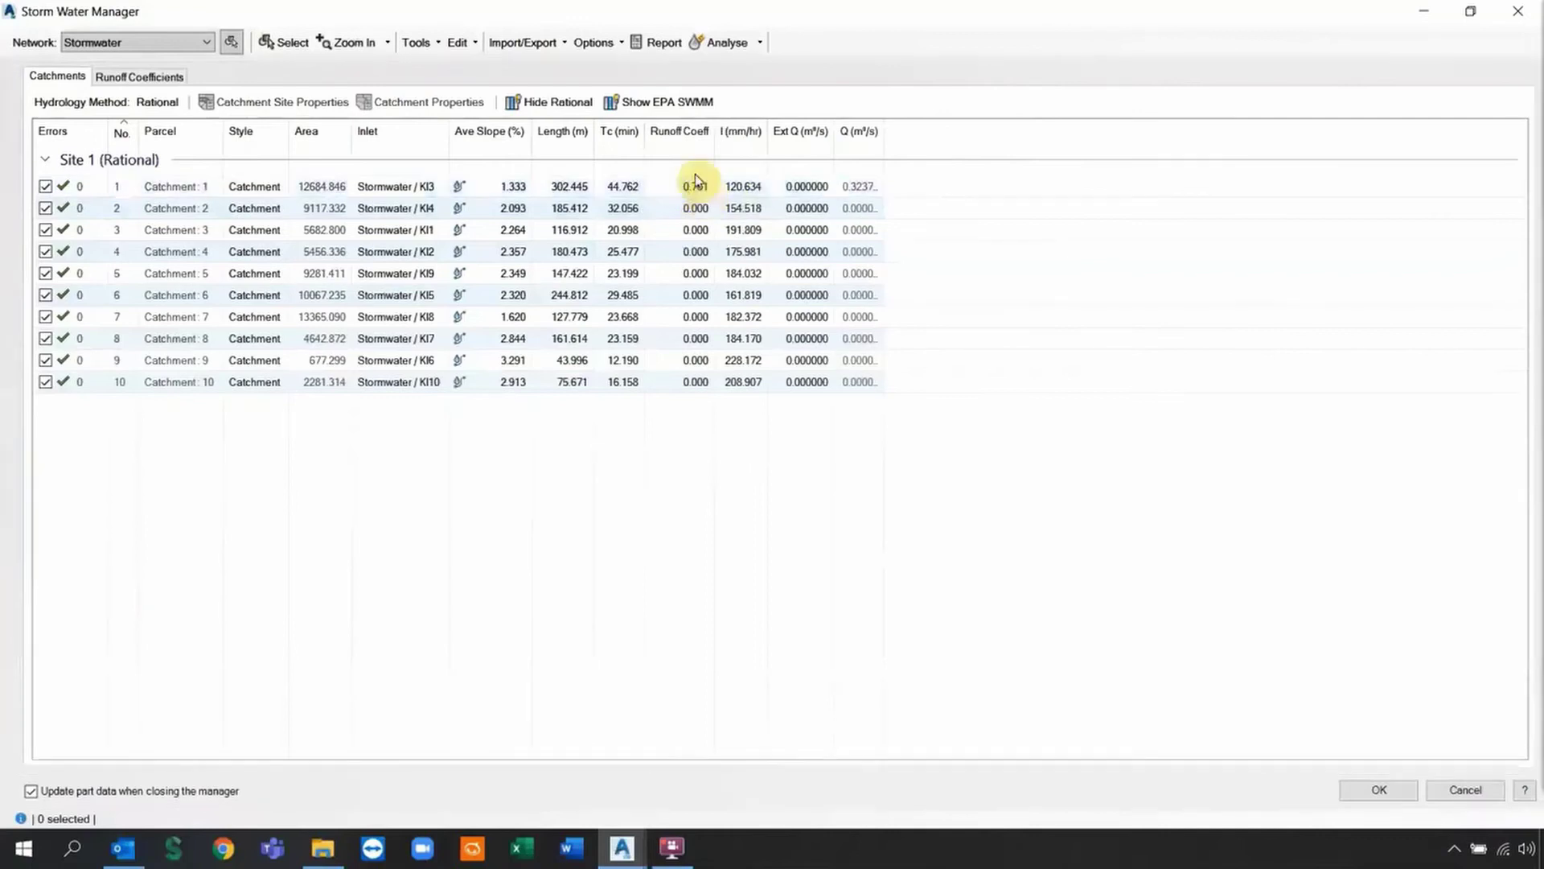
# Fill the runoff coefficient of all ten catchments with 0.95 and widen the Q column to show the full flow values
pyautogui.click(384, 100)
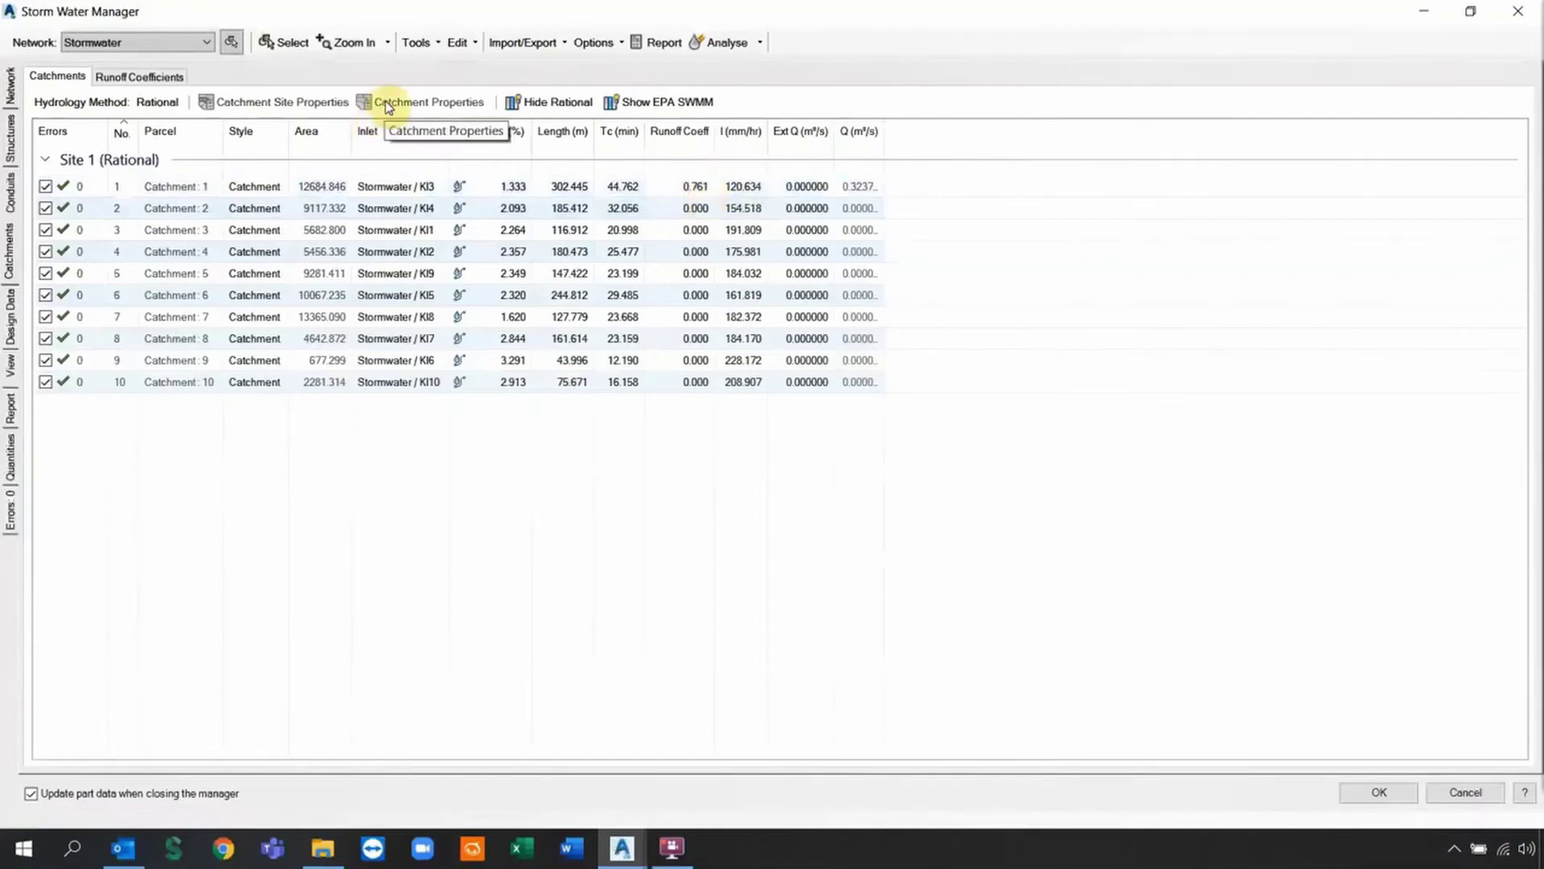
pyautogui.click(689, 245)
pyautogui.click(689, 187)
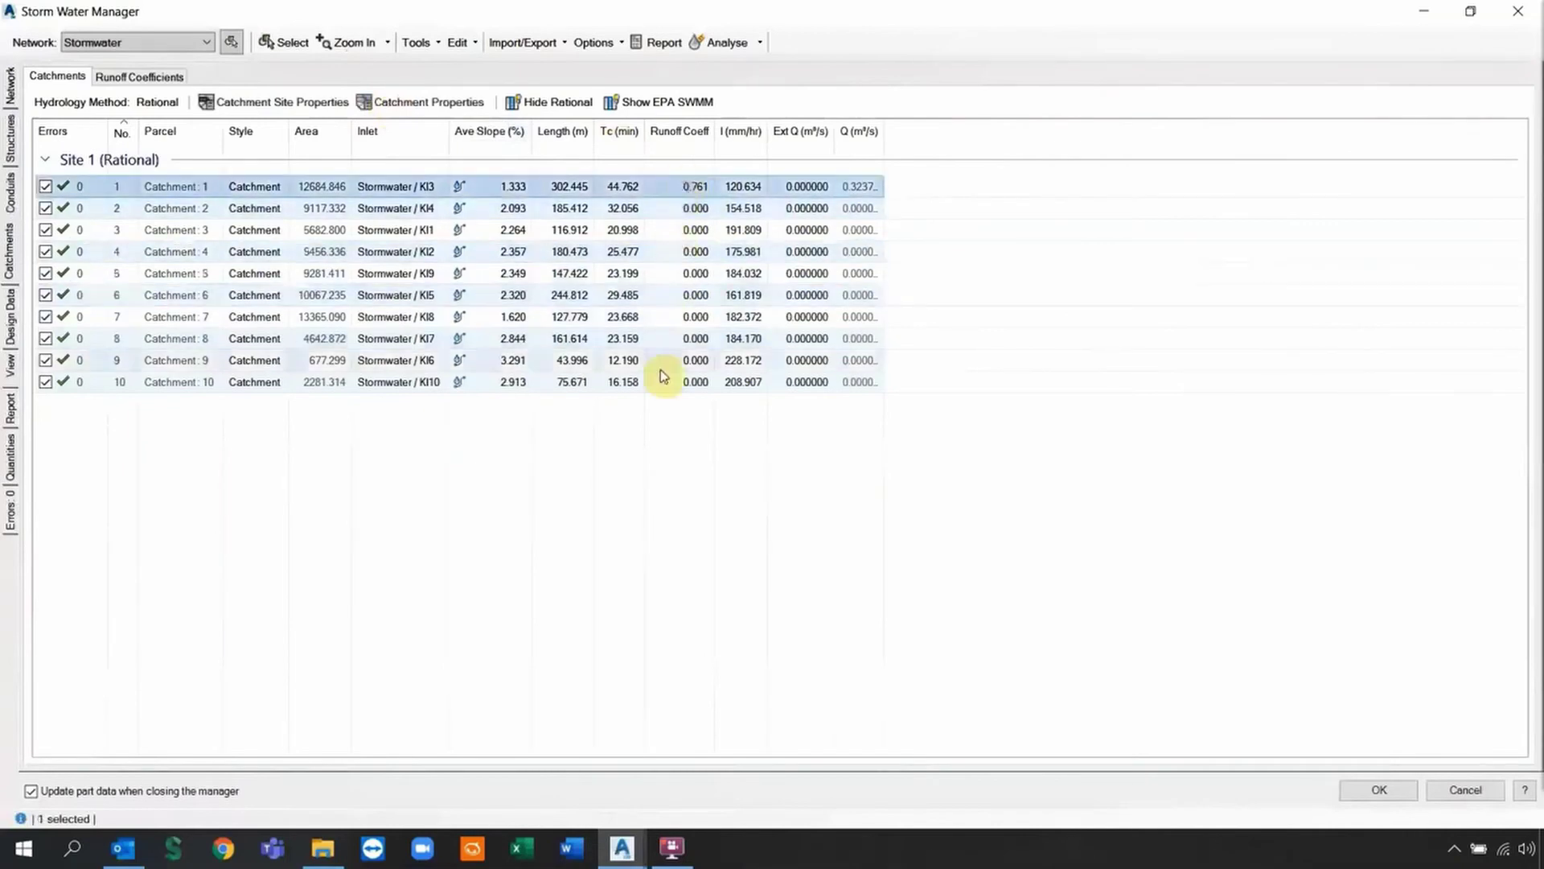
pyautogui.click(694, 187)
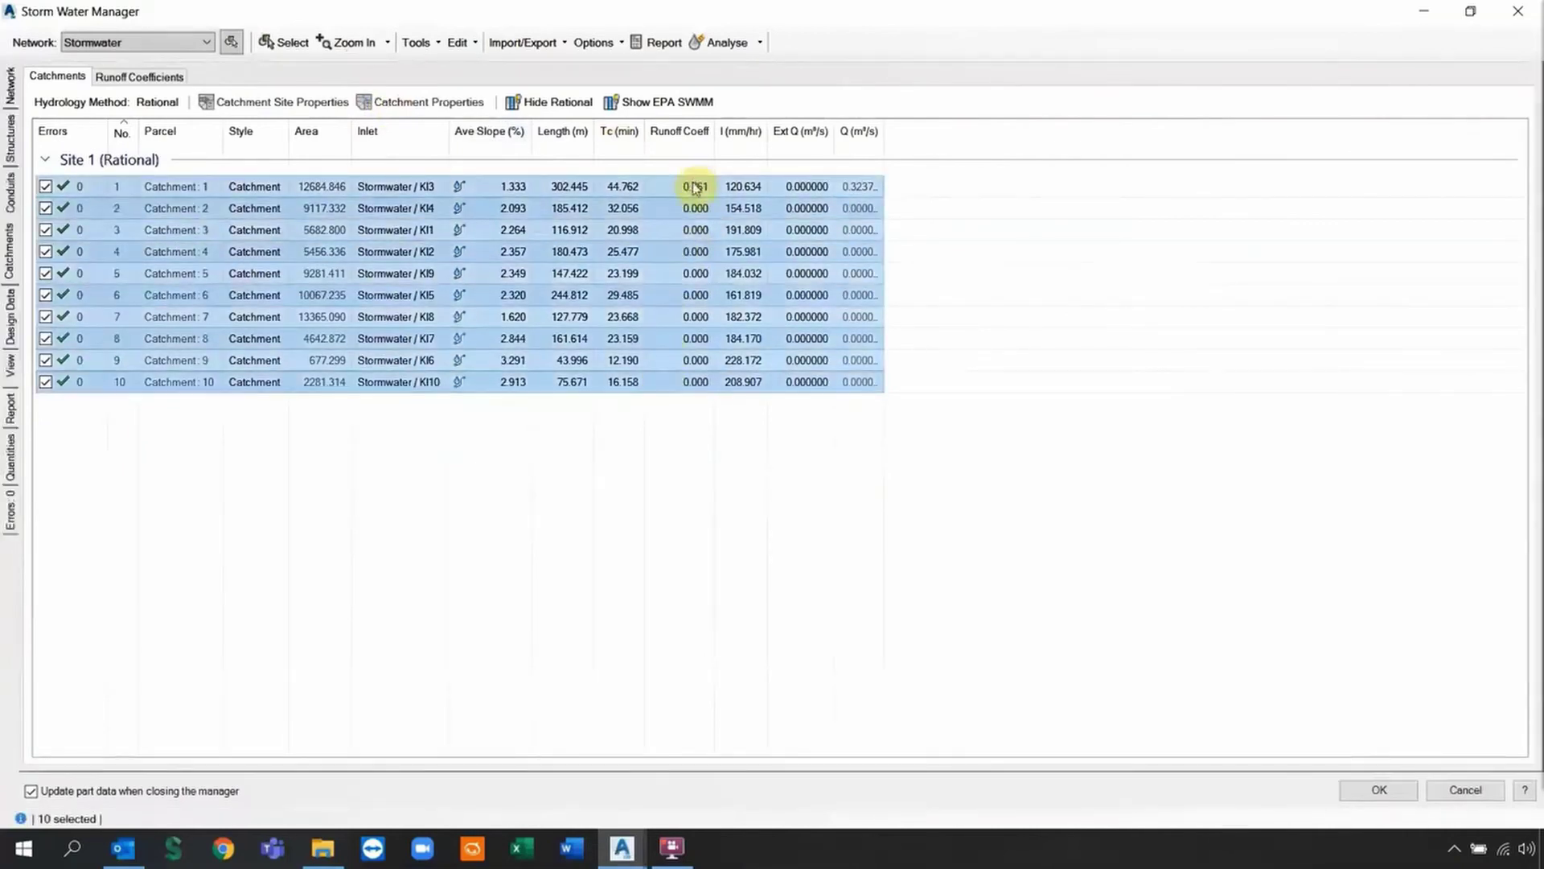
pyautogui.rightClick(688, 134)
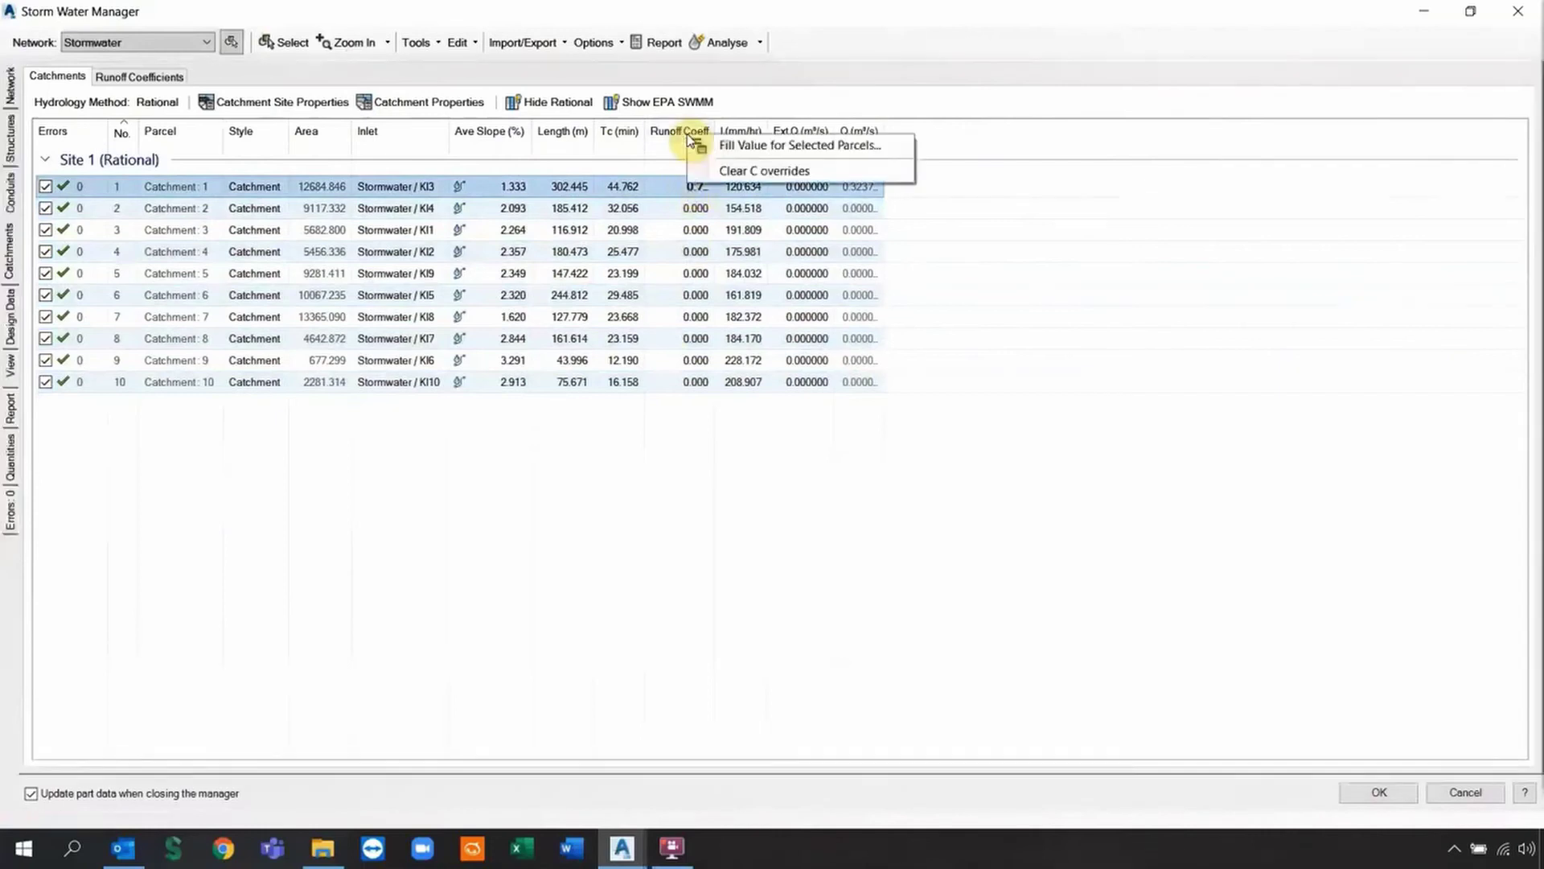
pyautogui.click(733, 171)
pyautogui.keyDown('shift'); pyautogui.click(681, 378); pyautogui.keyUp('shift')
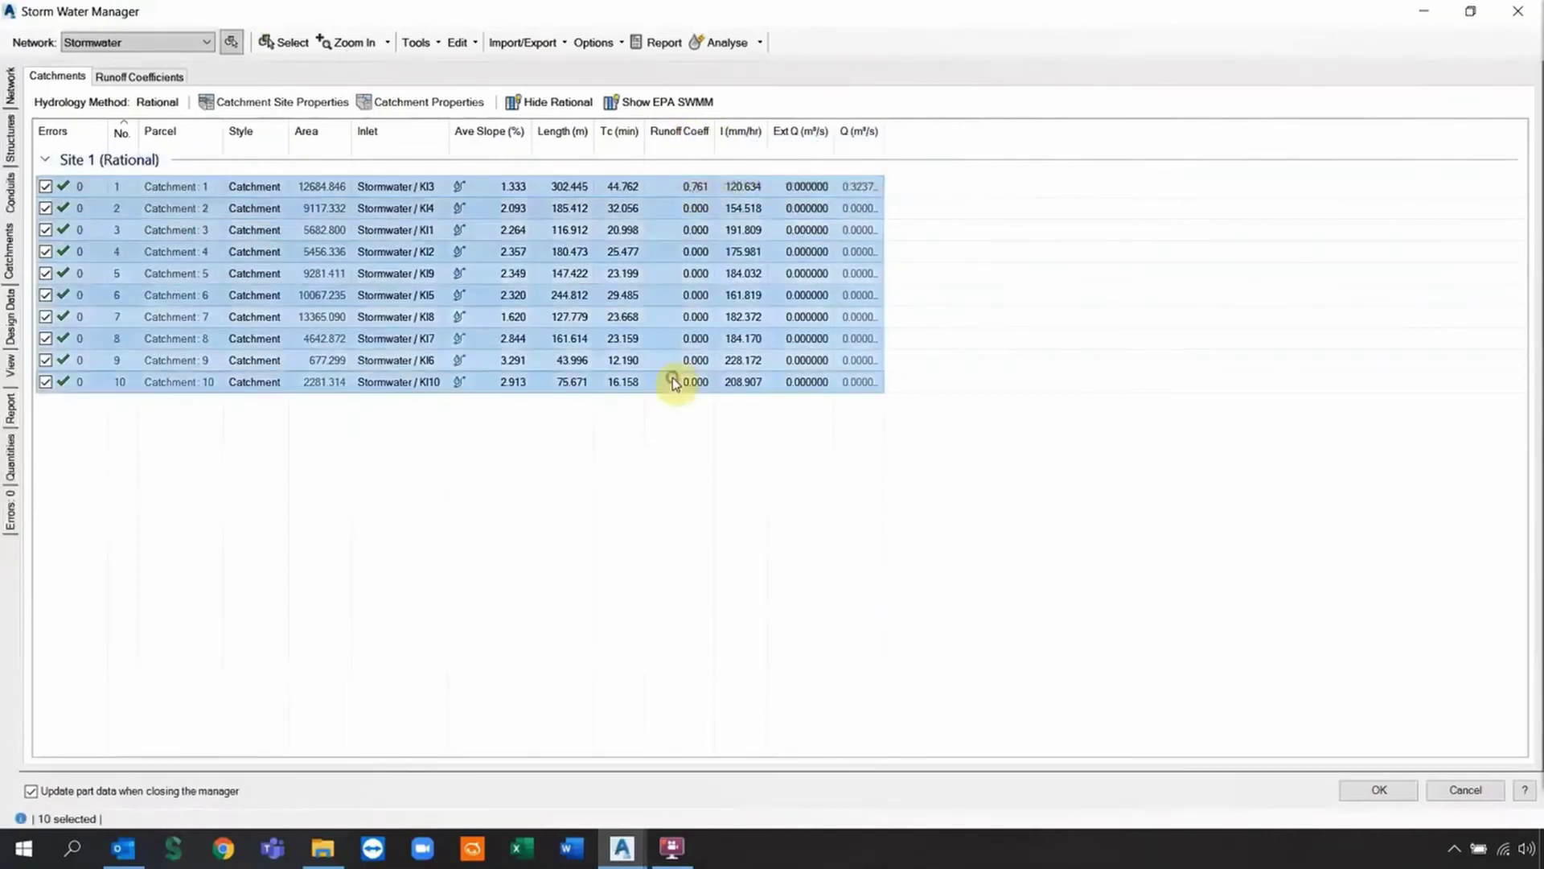
pyautogui.rightClick(683, 133)
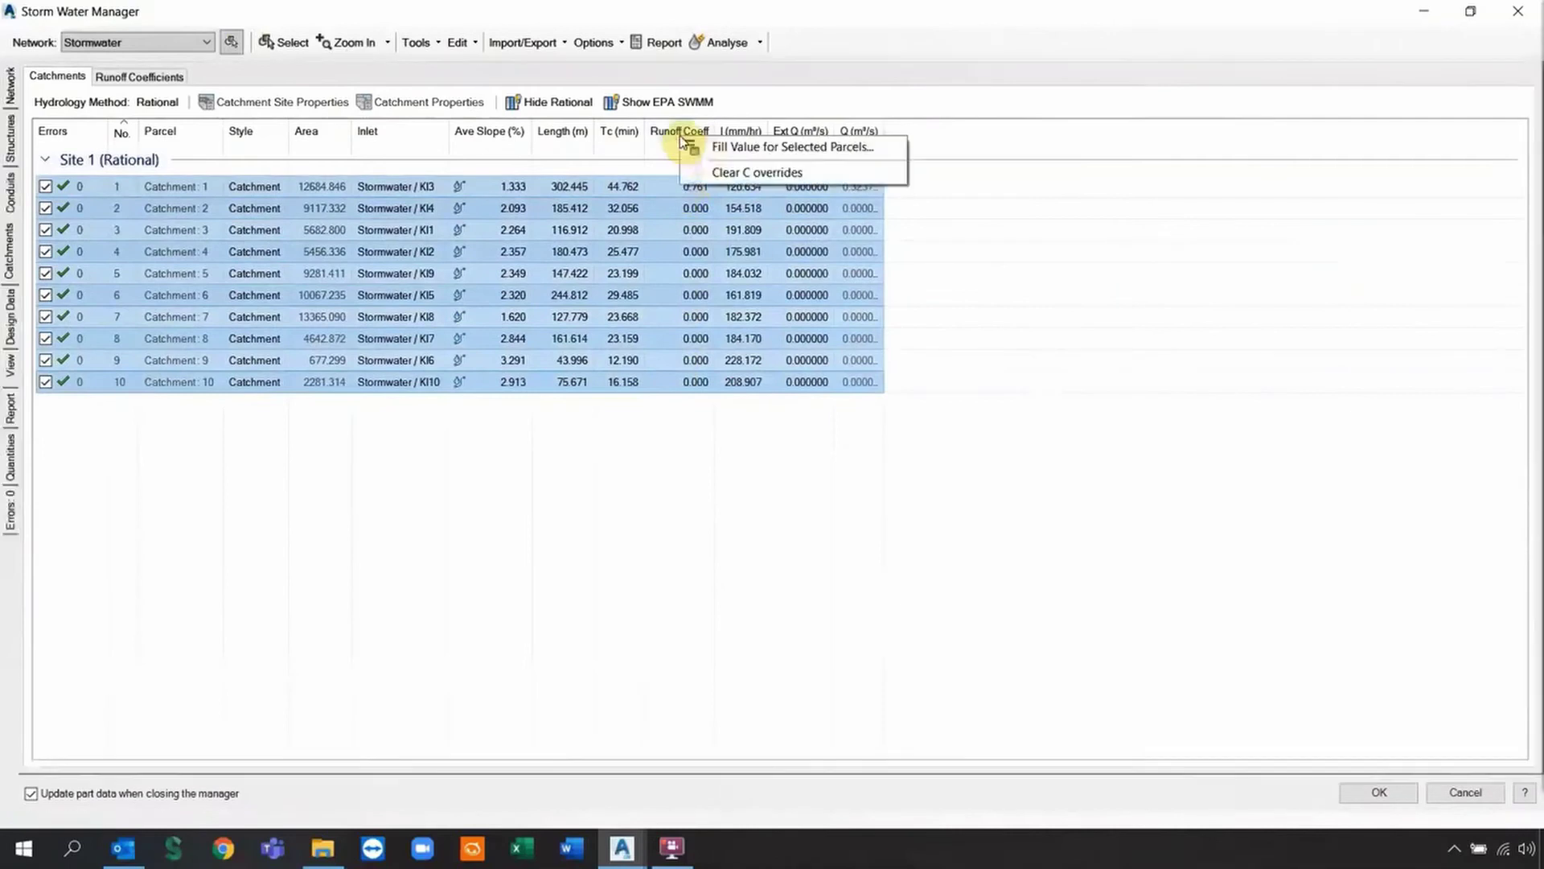
pyautogui.click(736, 150)
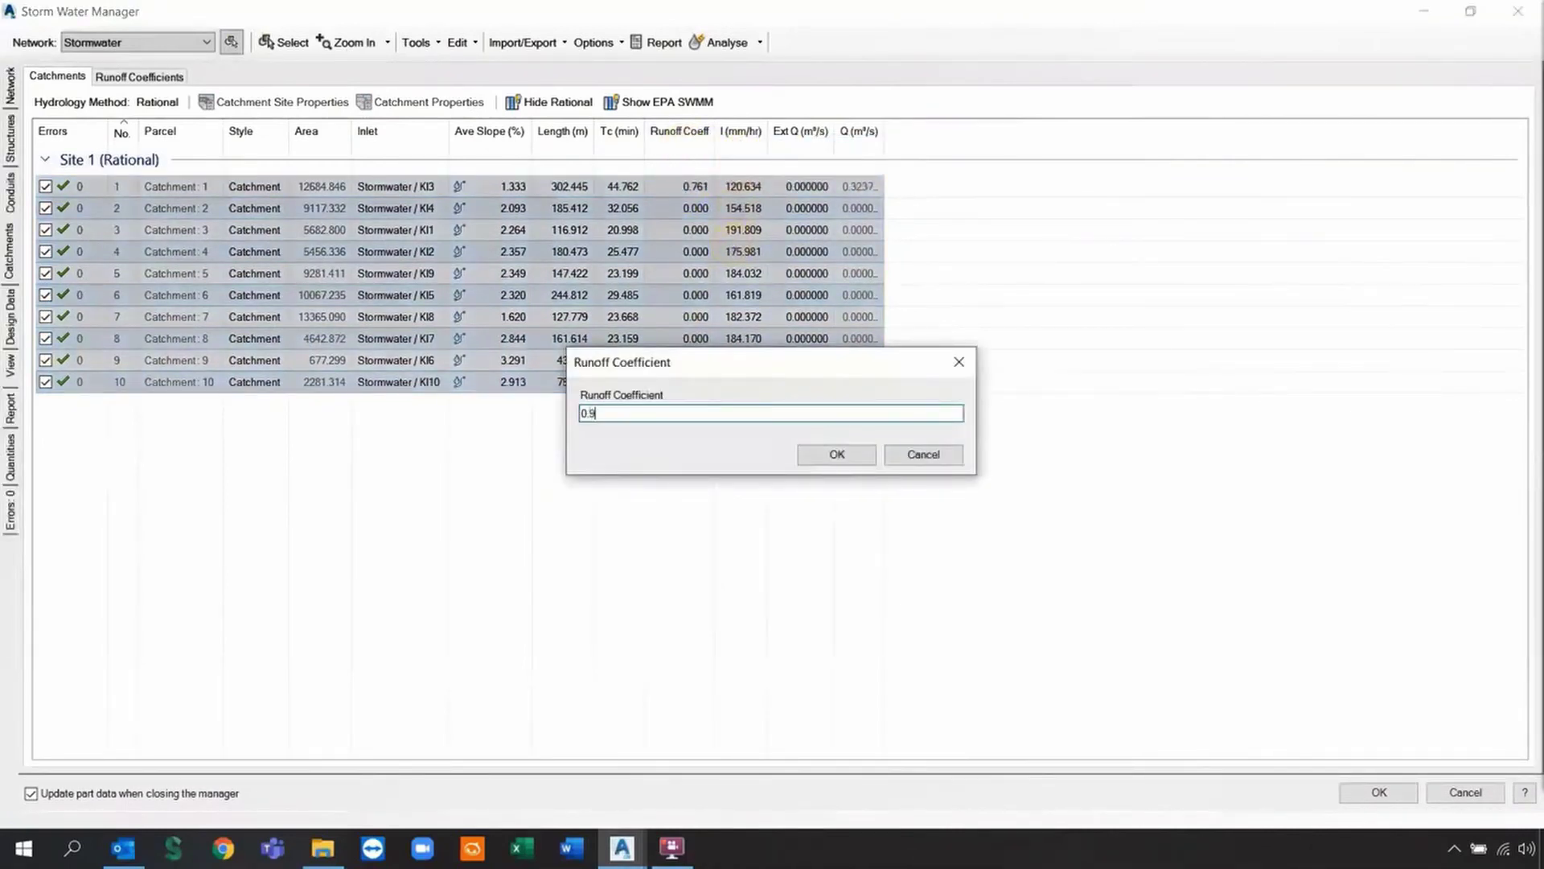
pyautogui.click(859, 456)
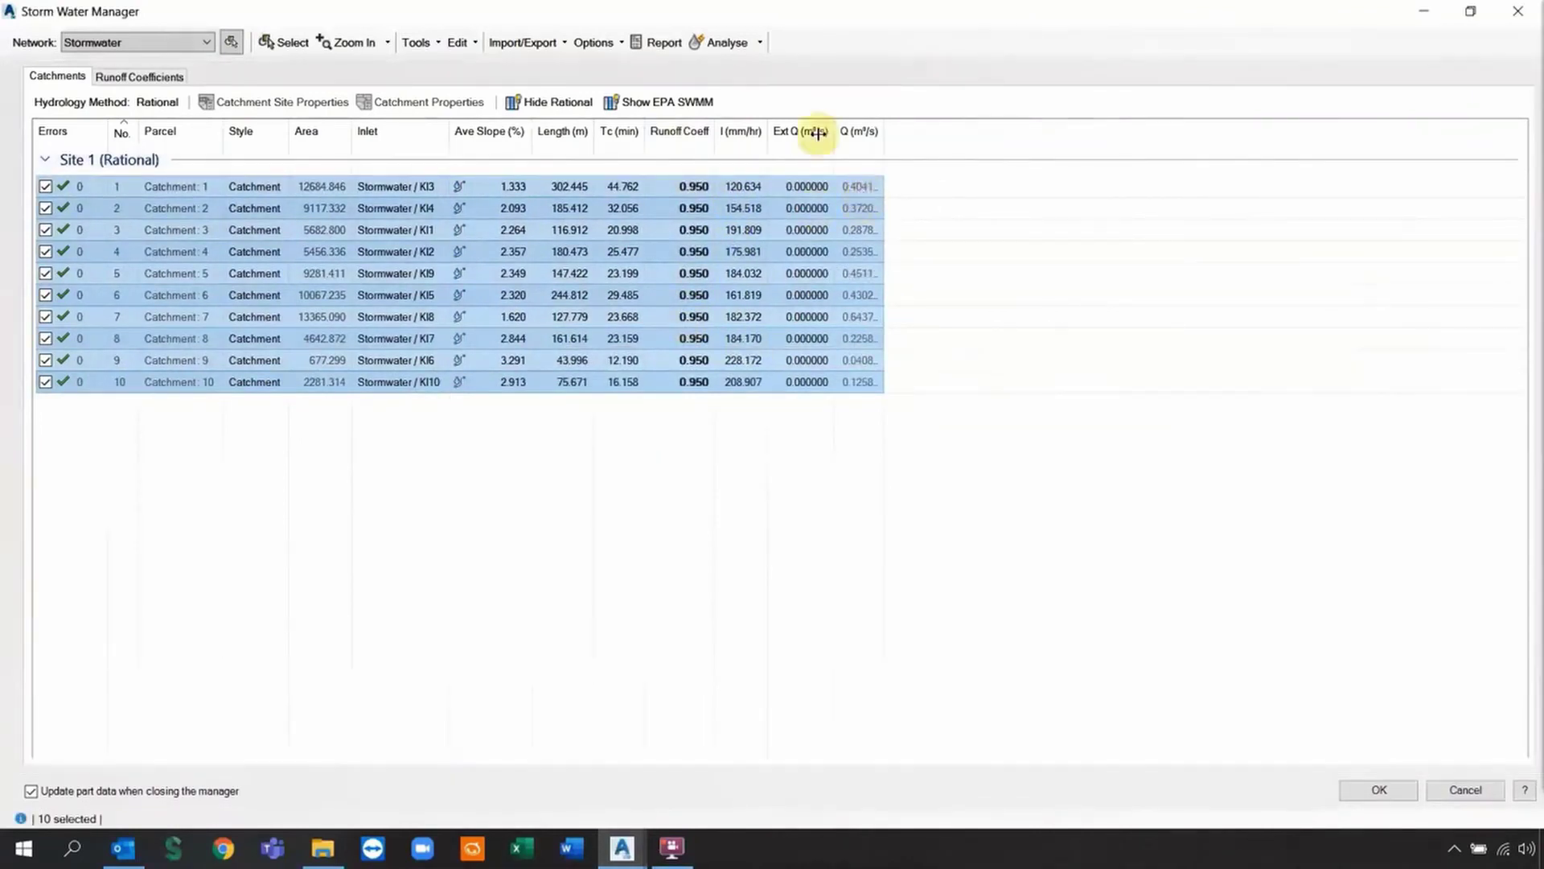
pyautogui.moveTo(883, 131); pyautogui.dragTo(964, 153)
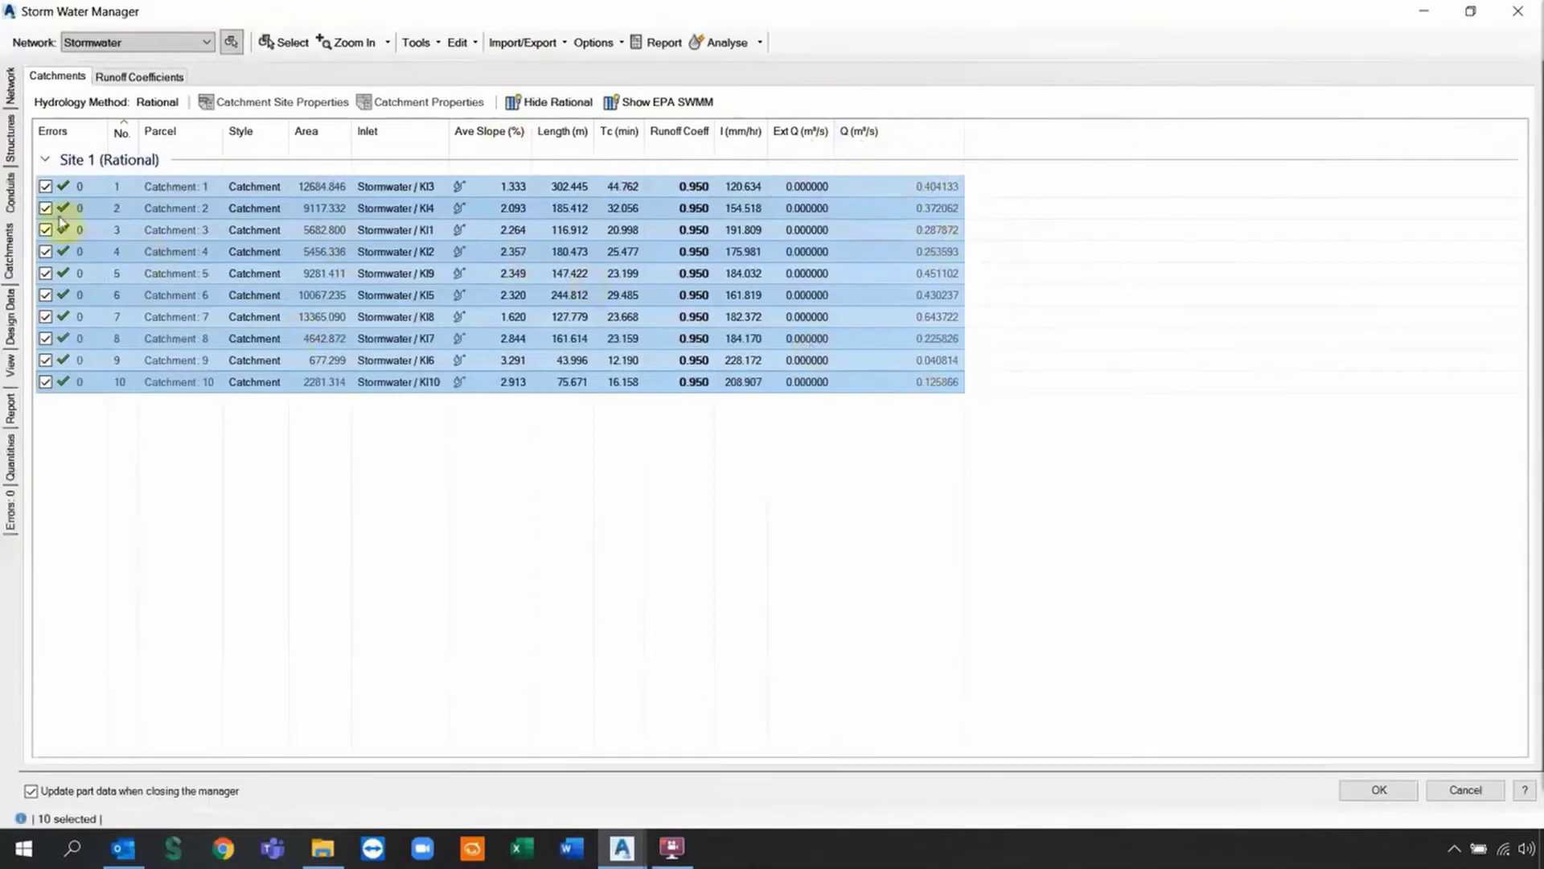
# Open the network settings and check the hydrology method and routing model options, keeping Rational and Steady Flow
pyautogui.click(12, 322)
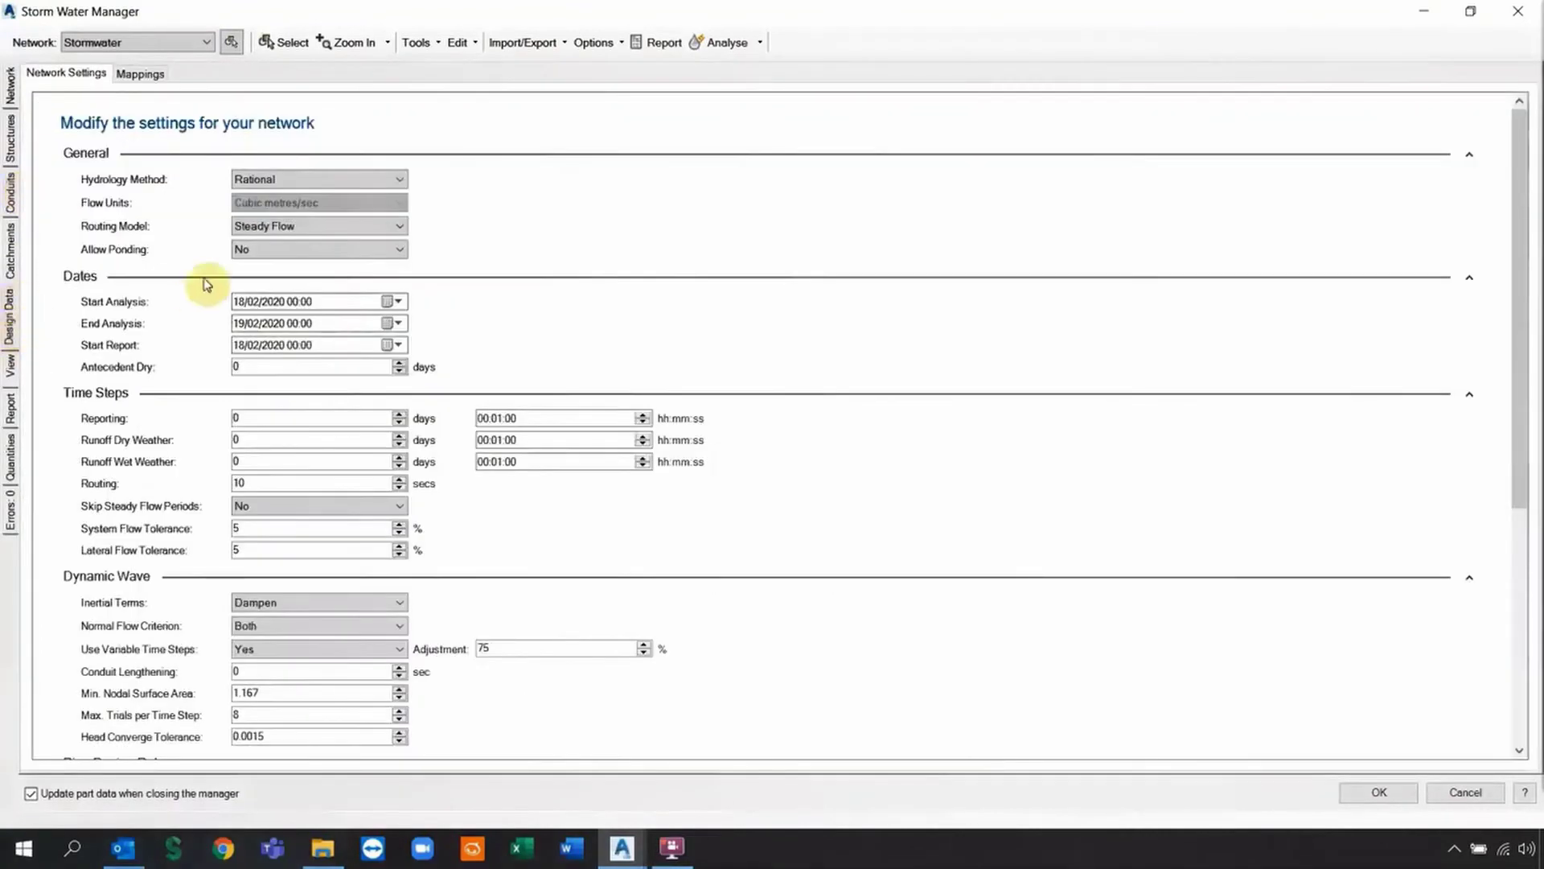
pyautogui.click(313, 179)
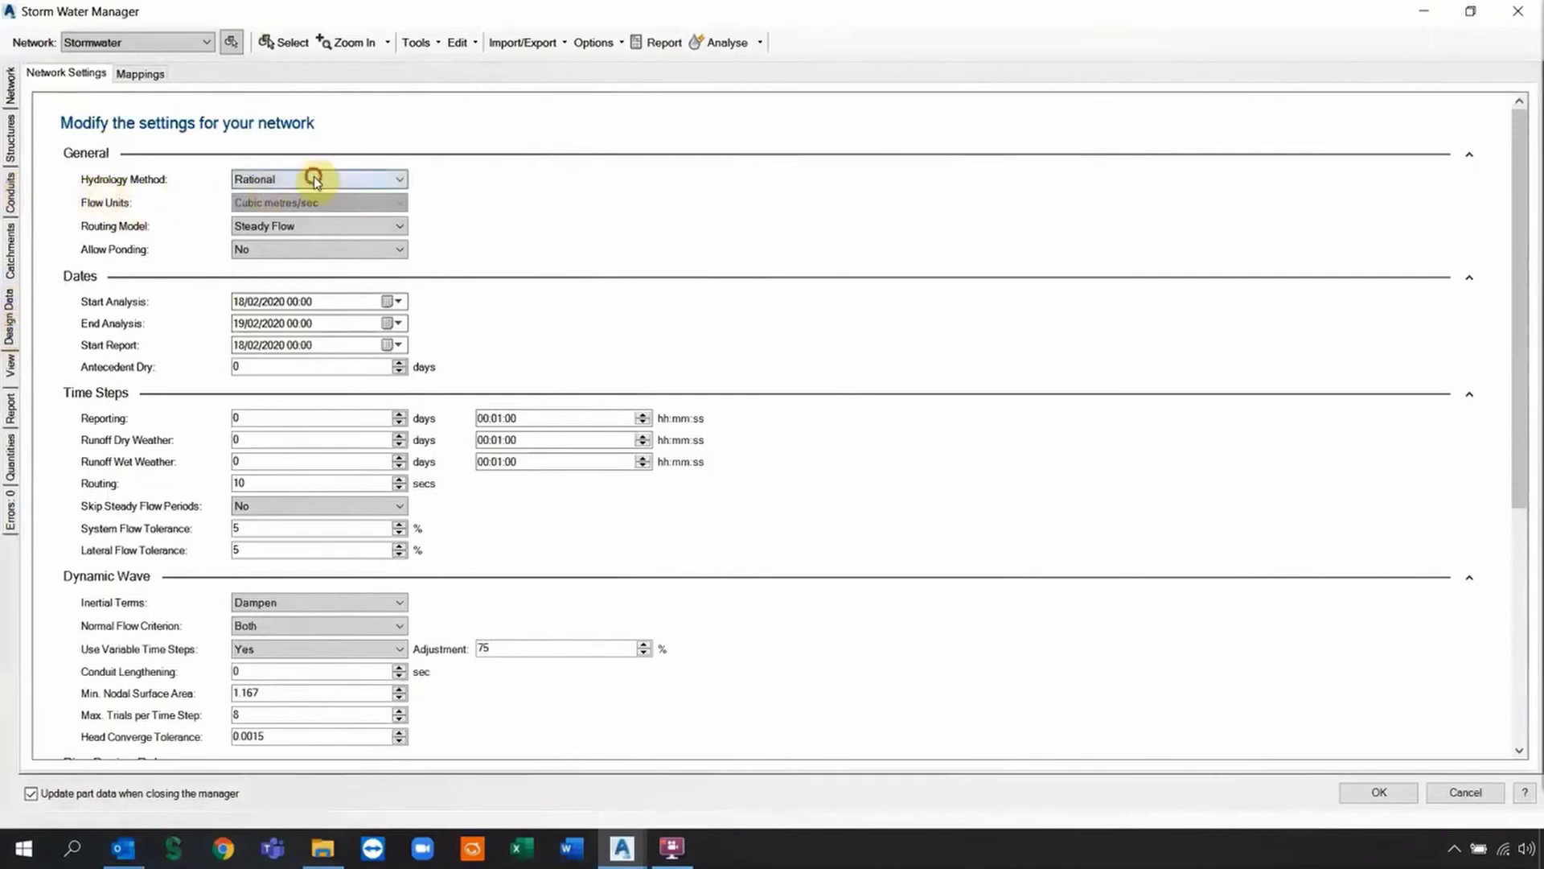
pyautogui.click(307, 192)
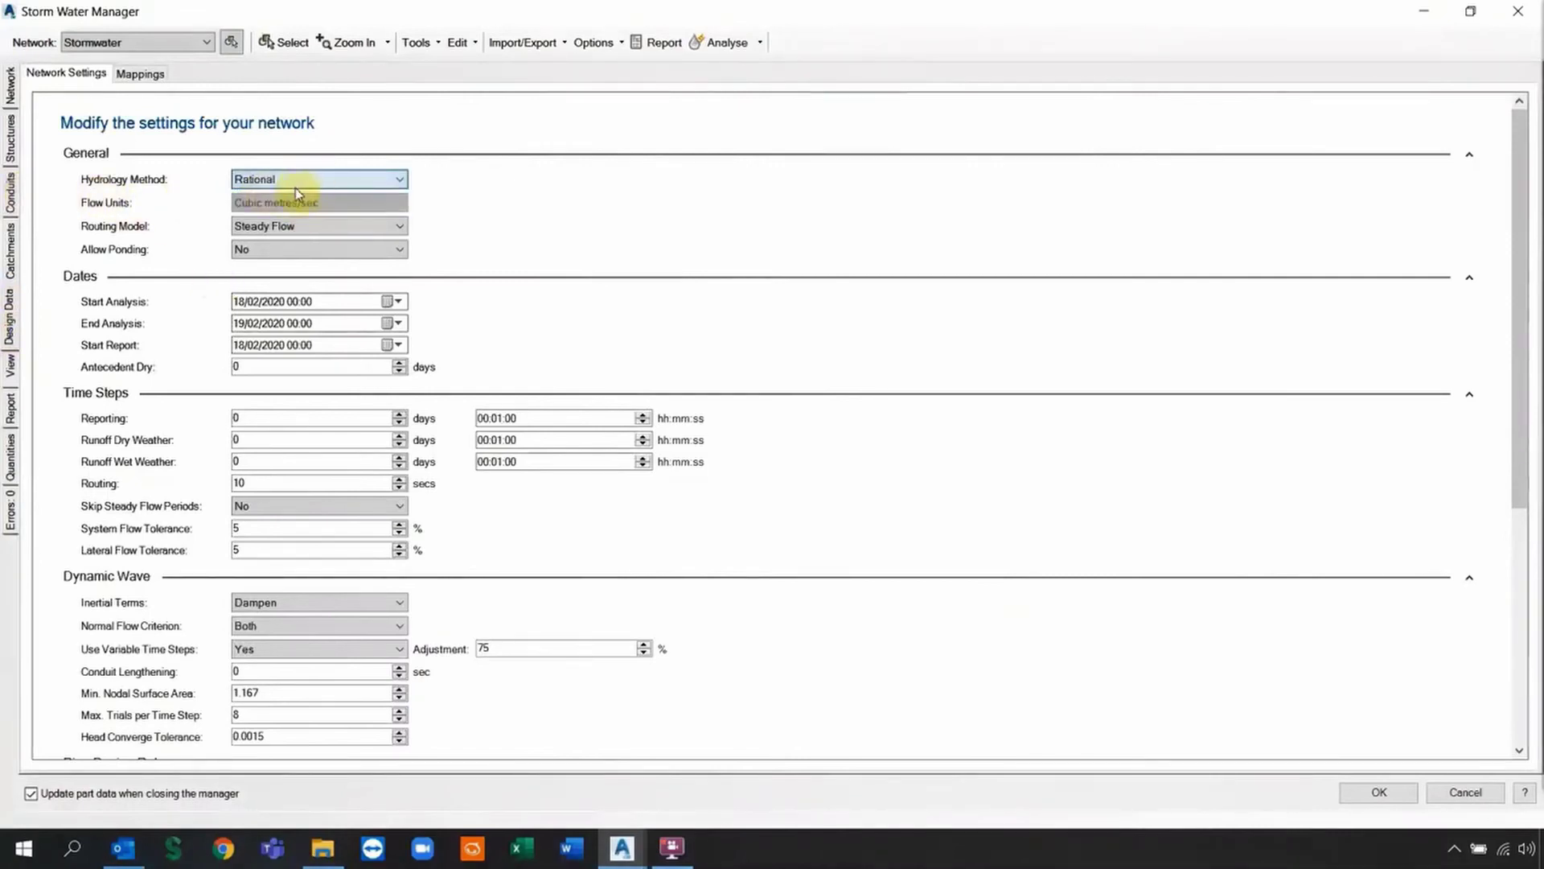
pyautogui.click(333, 227)
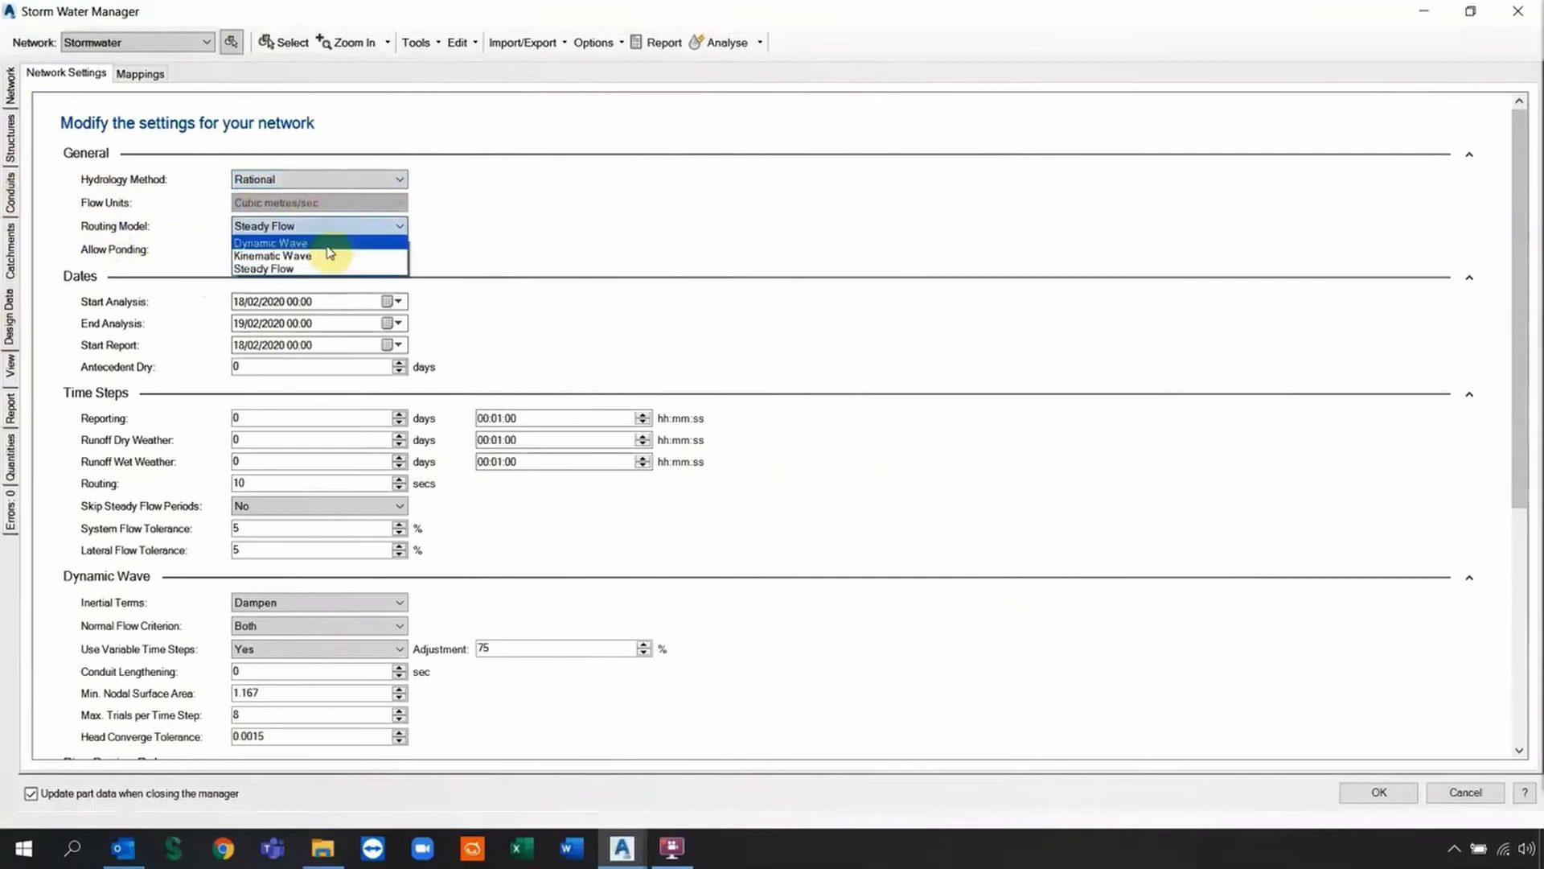
pyautogui.click(303, 268)
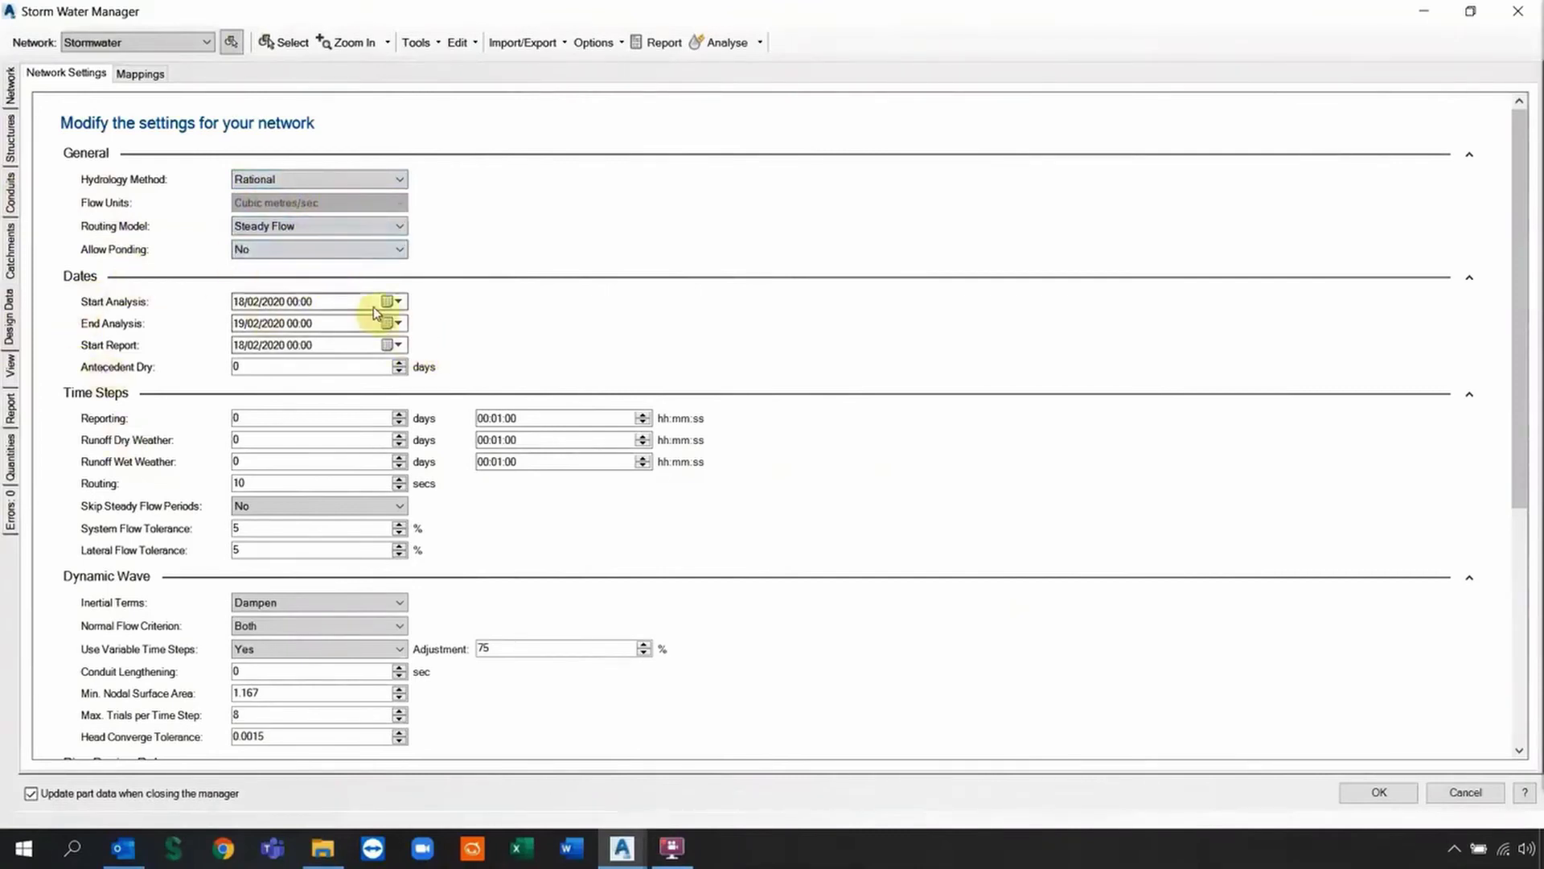
# Review the time step, dynamic wave and pipe design rules, including minimum diameter, proportional flow depth, slopes and structure drop and sump depths
pyautogui.scroll(-1, 338, 304)
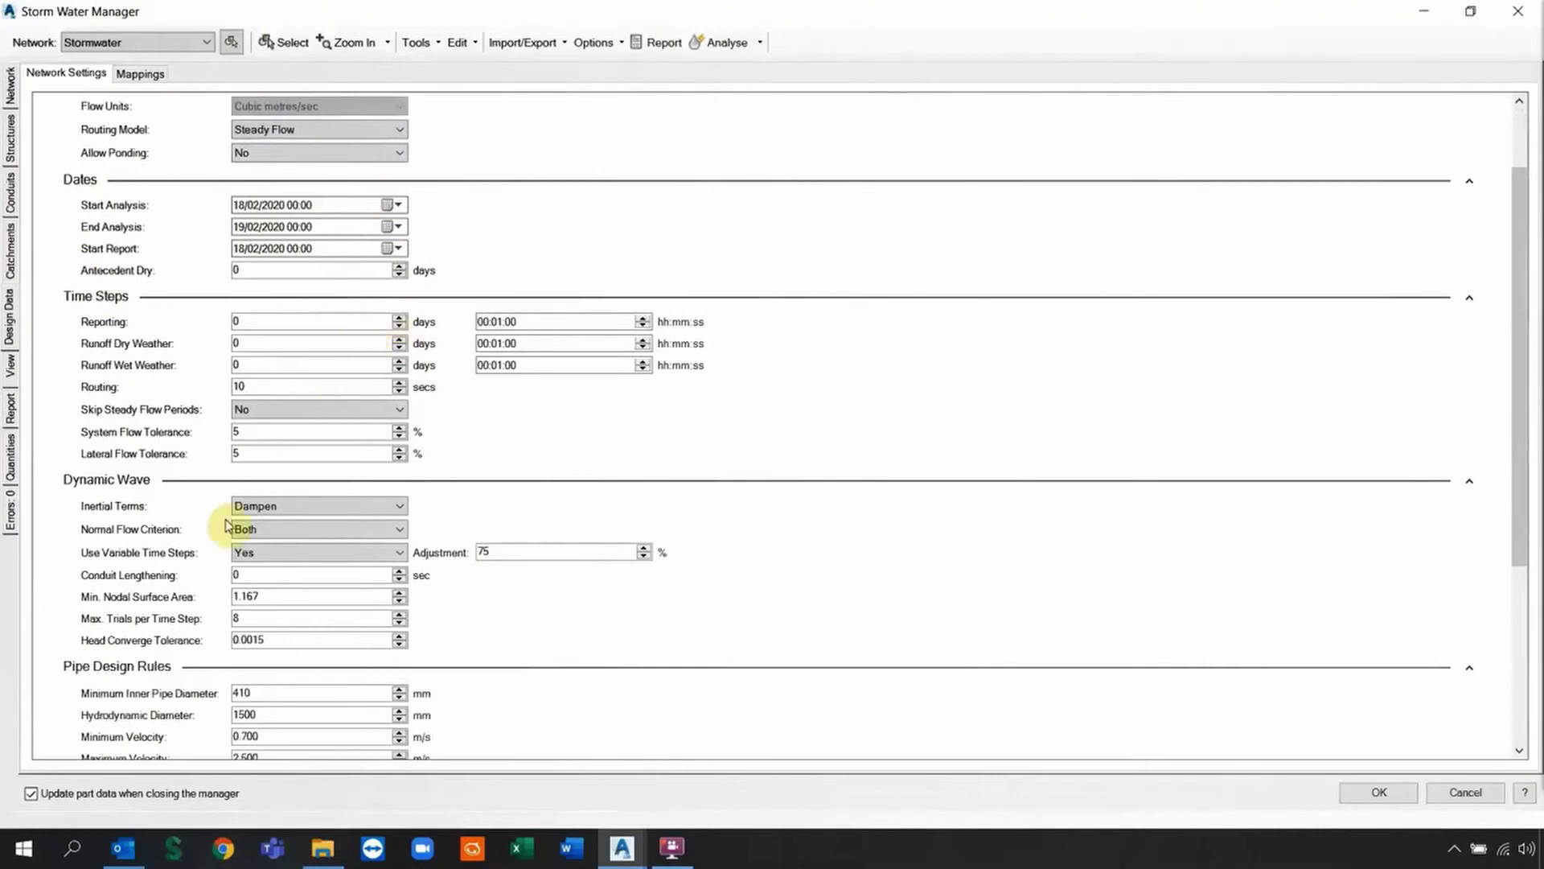
pyautogui.scroll(-1, 338, 547)
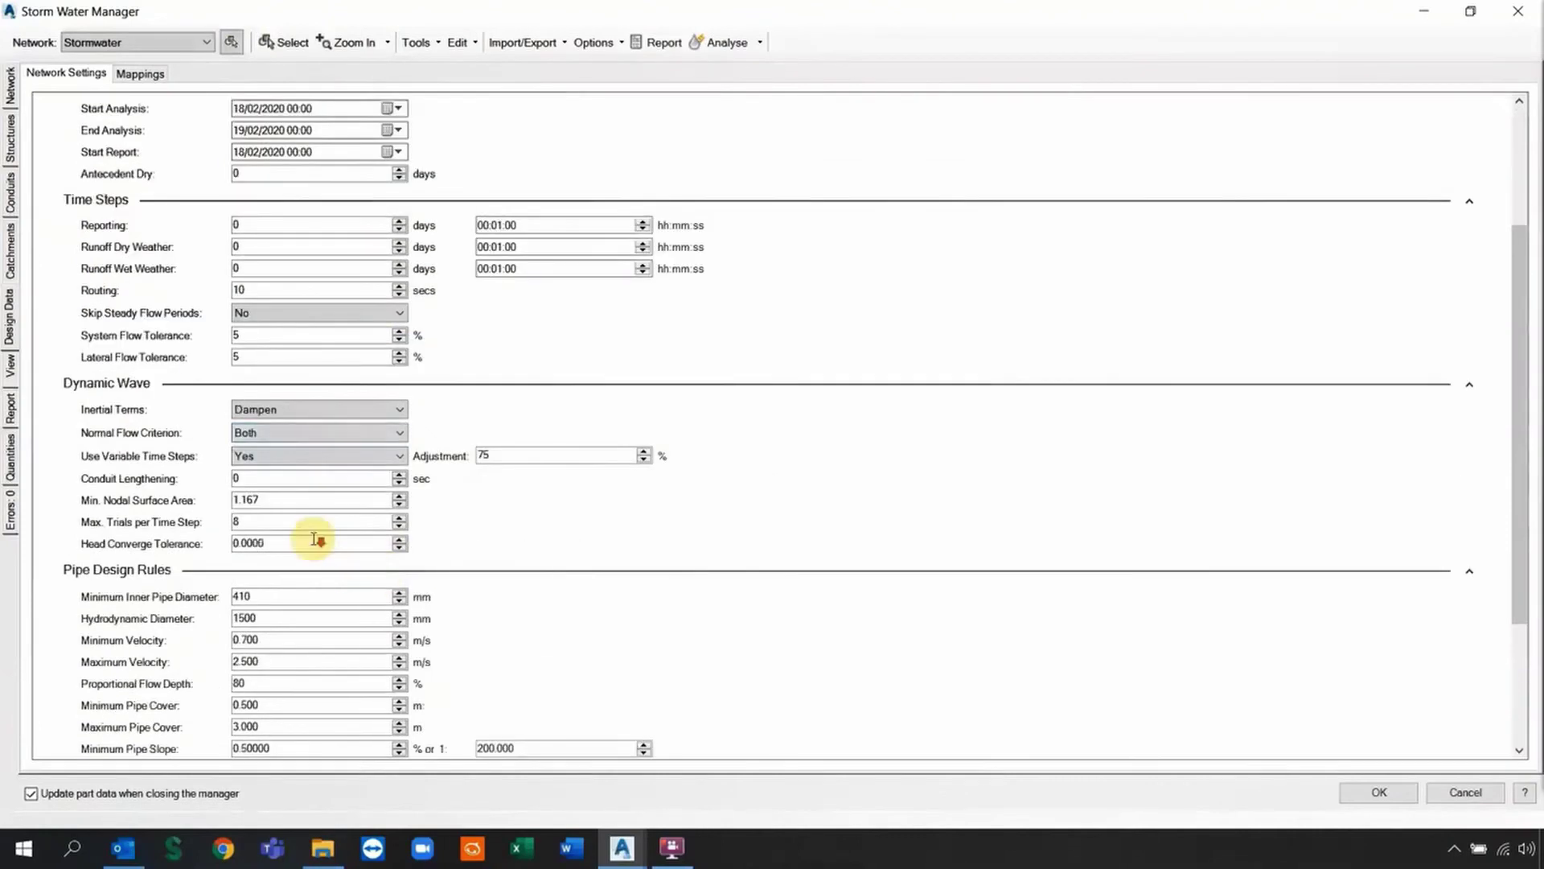
pyautogui.scroll(-1, 298, 563)
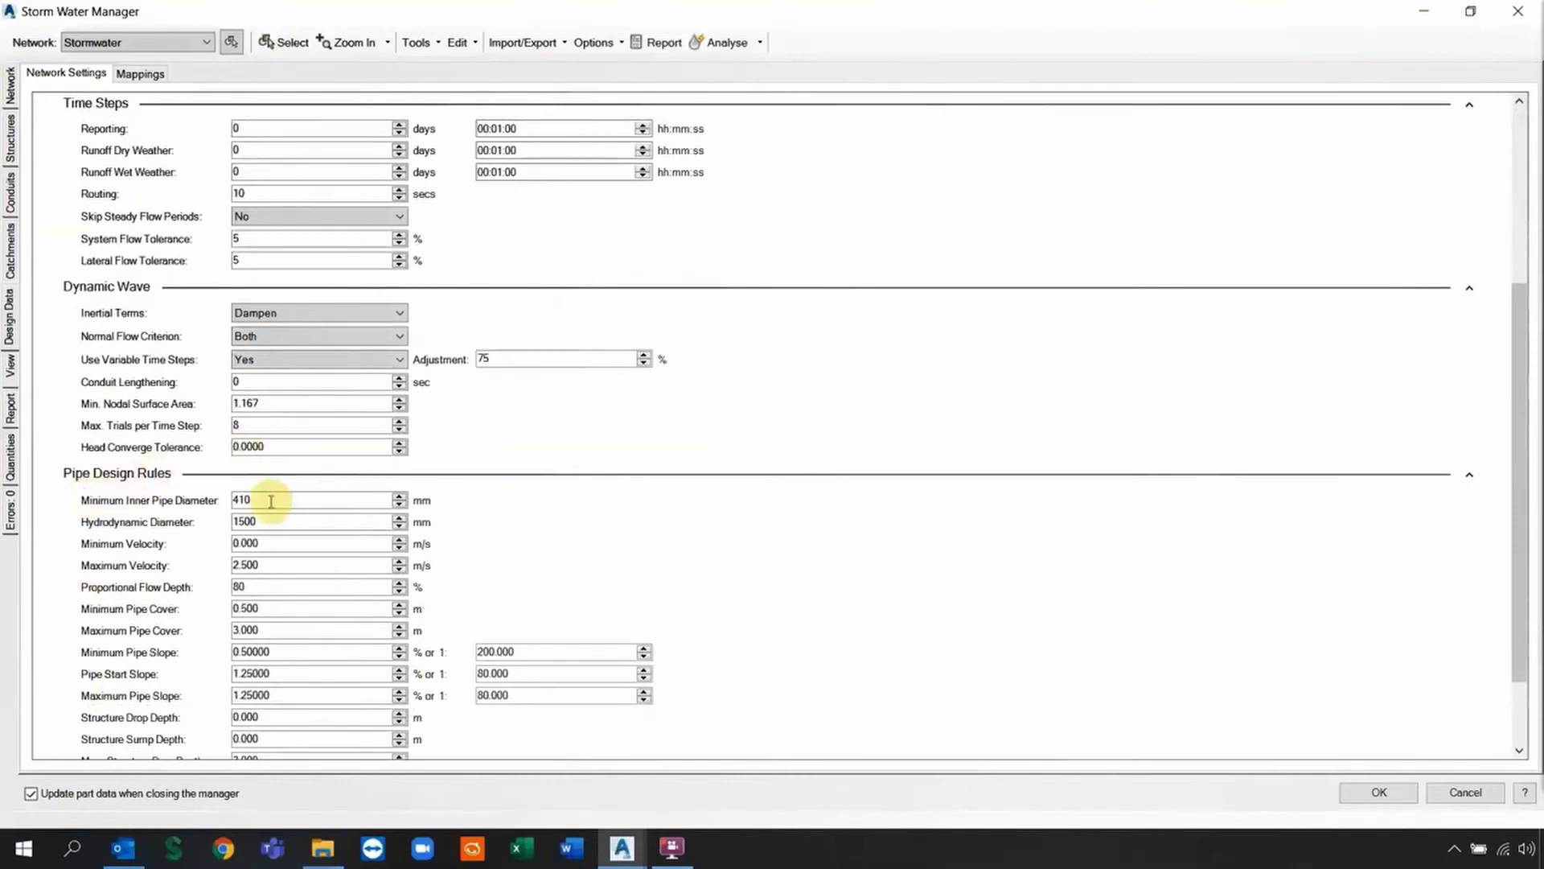
pyautogui.click(354, 504)
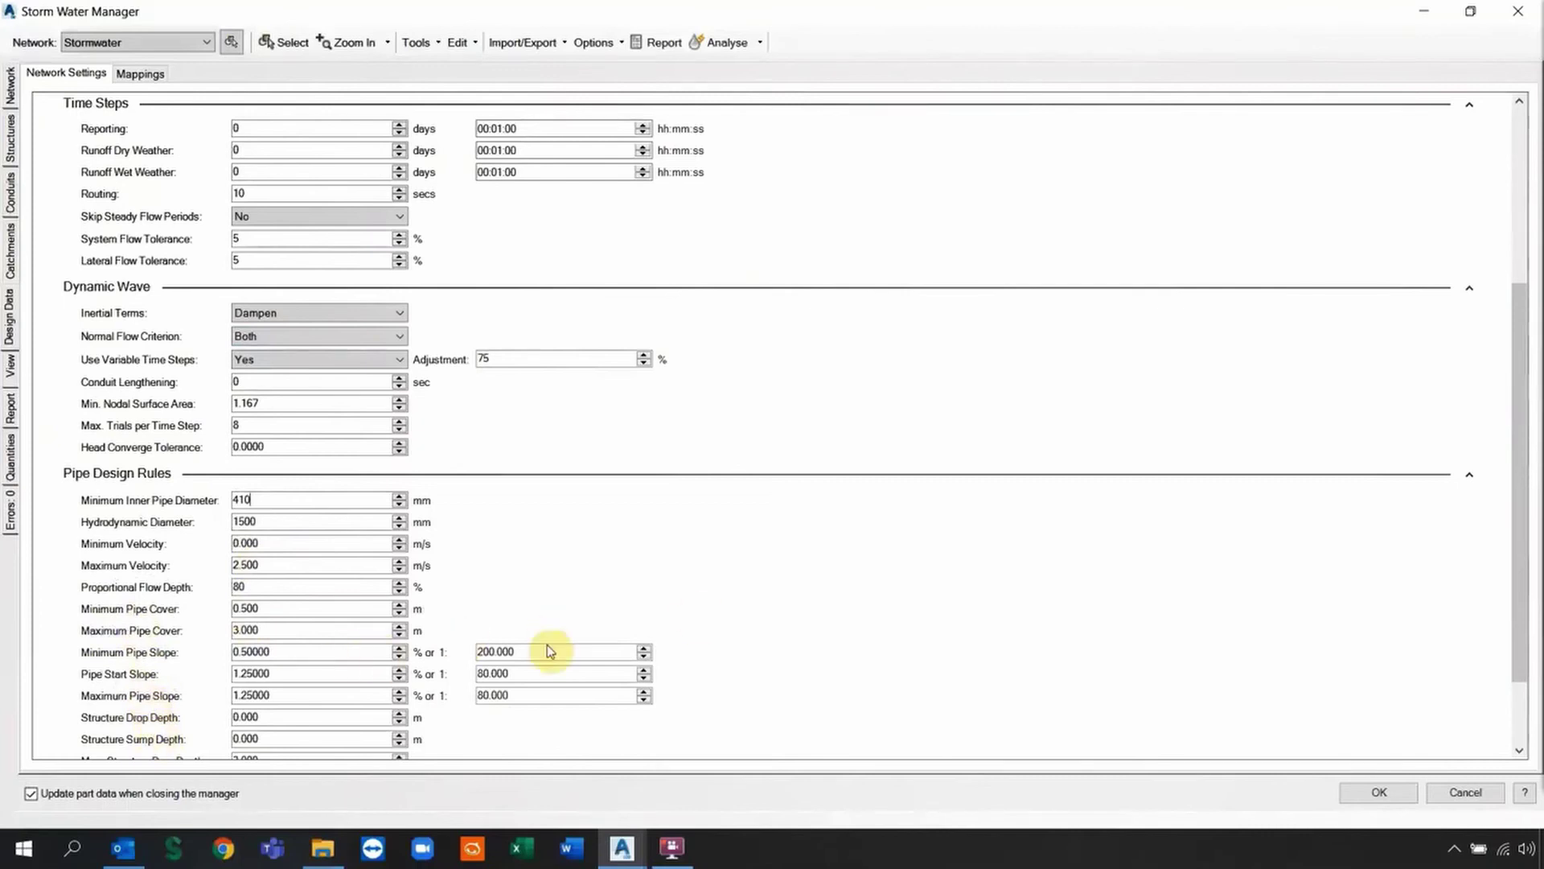
pyautogui.doubleClick(258, 591)
pyautogui.write('75')
pyautogui.moveTo(1517, 493); pyautogui.dragTo(1510, 567)
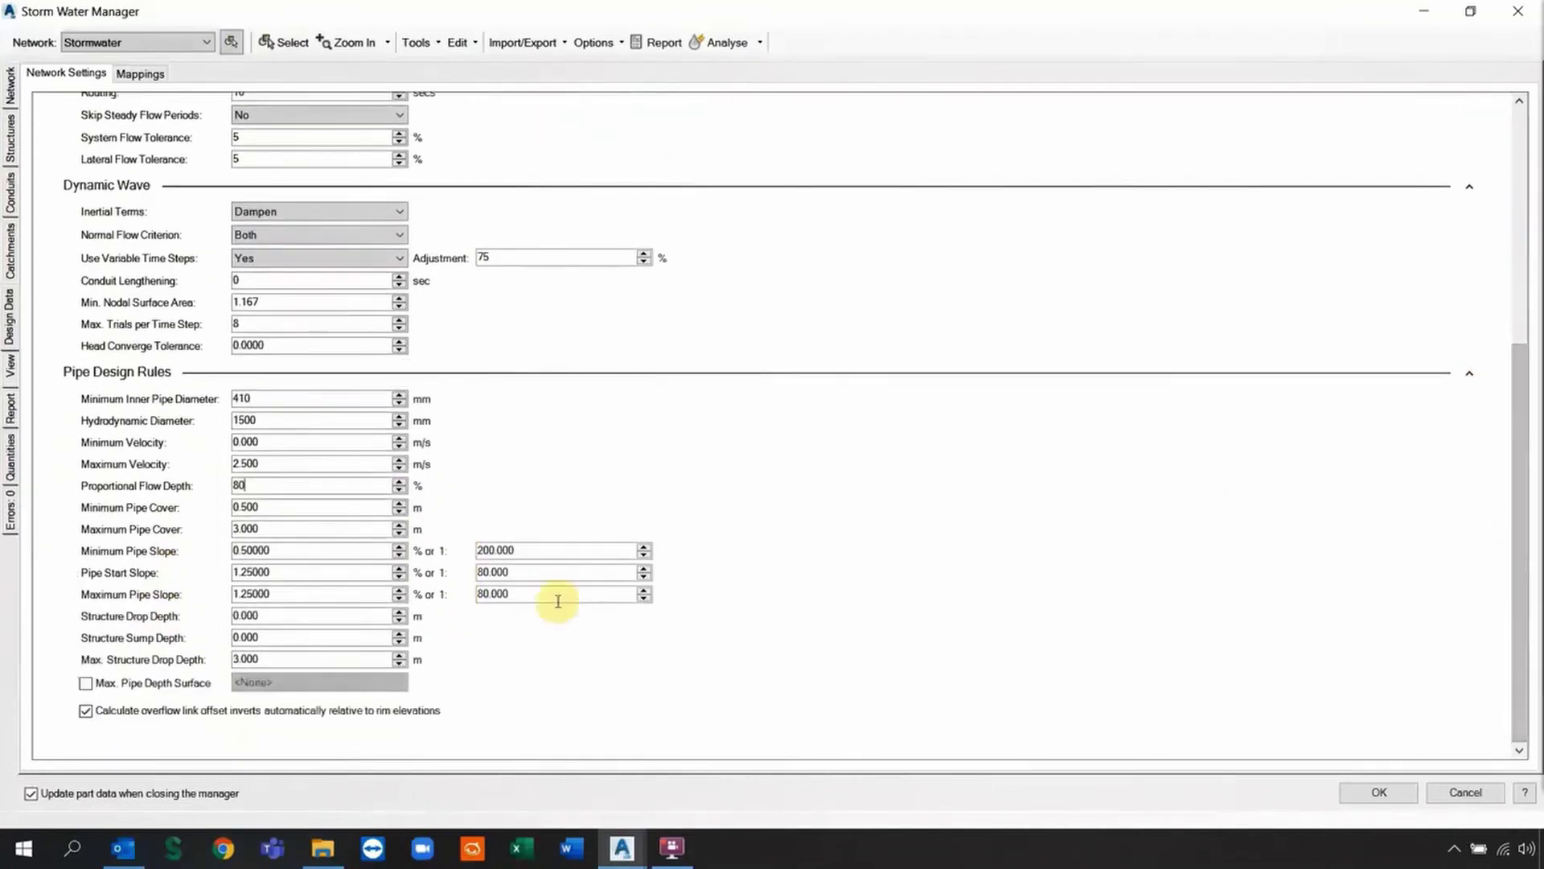
pyautogui.click(162, 635)
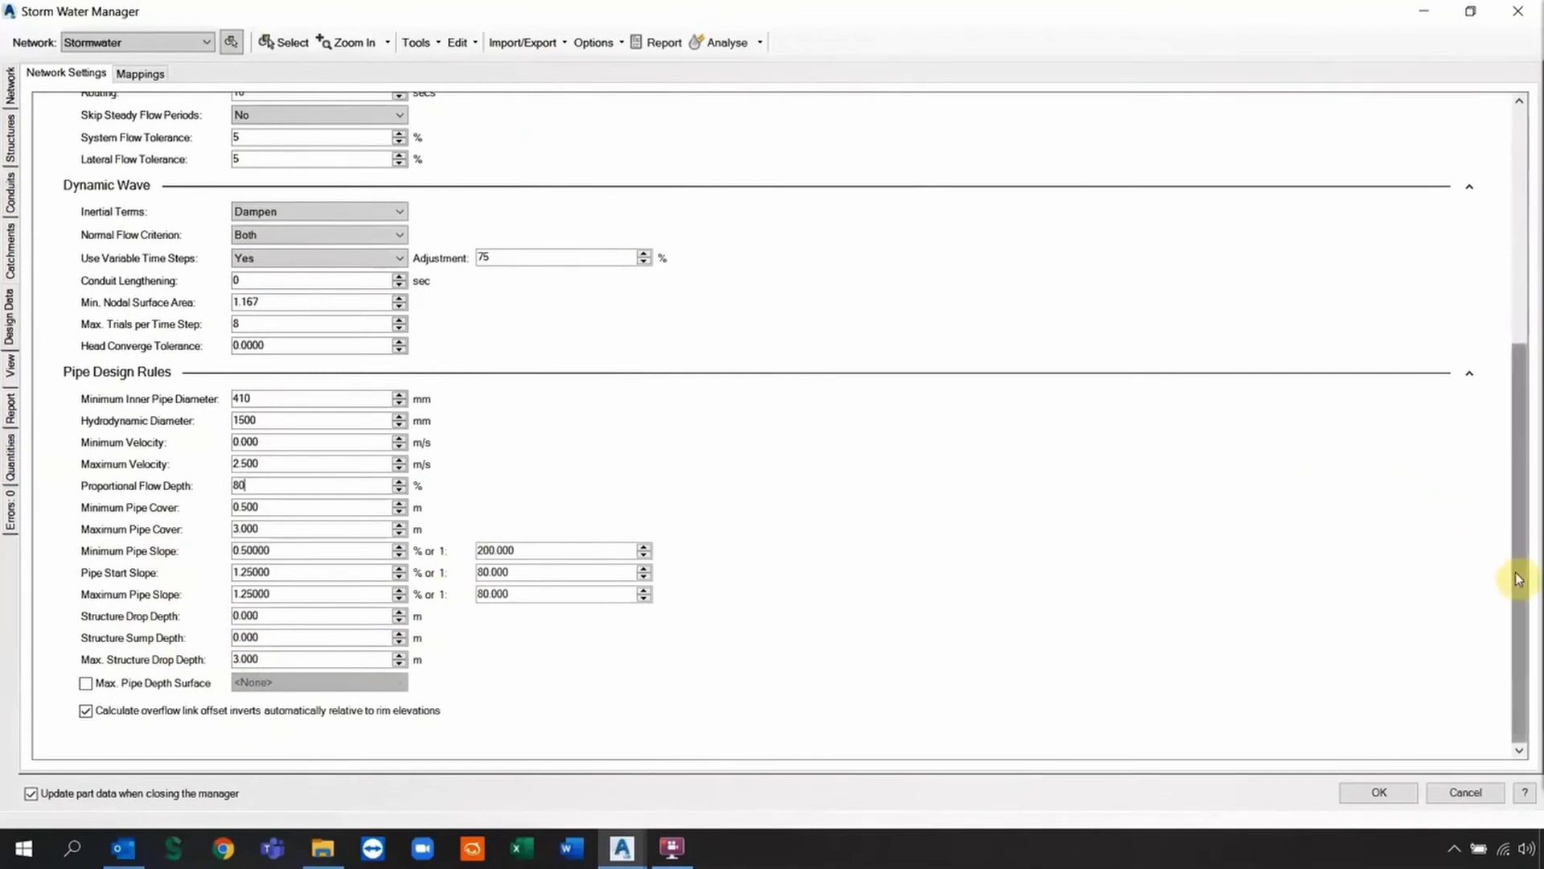
# Run the Hydrodynamic Optimisation Analysis on the Stormwater network and check the analysis status
pyautogui.moveTo(1509, 567); pyautogui.dragTo(1516, 333)
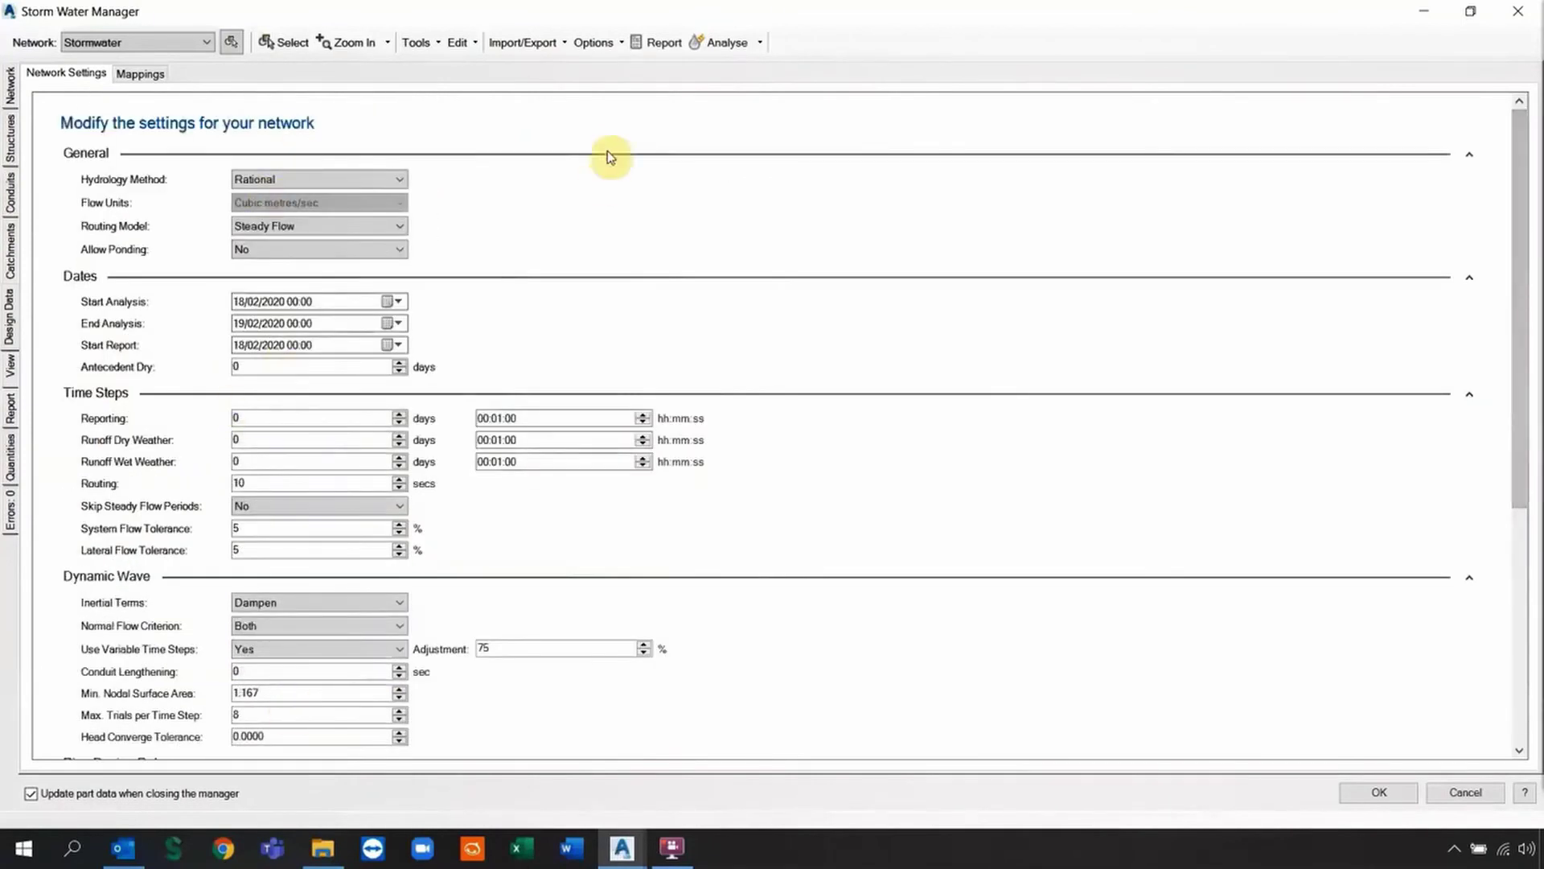
pyautogui.click(754, 43)
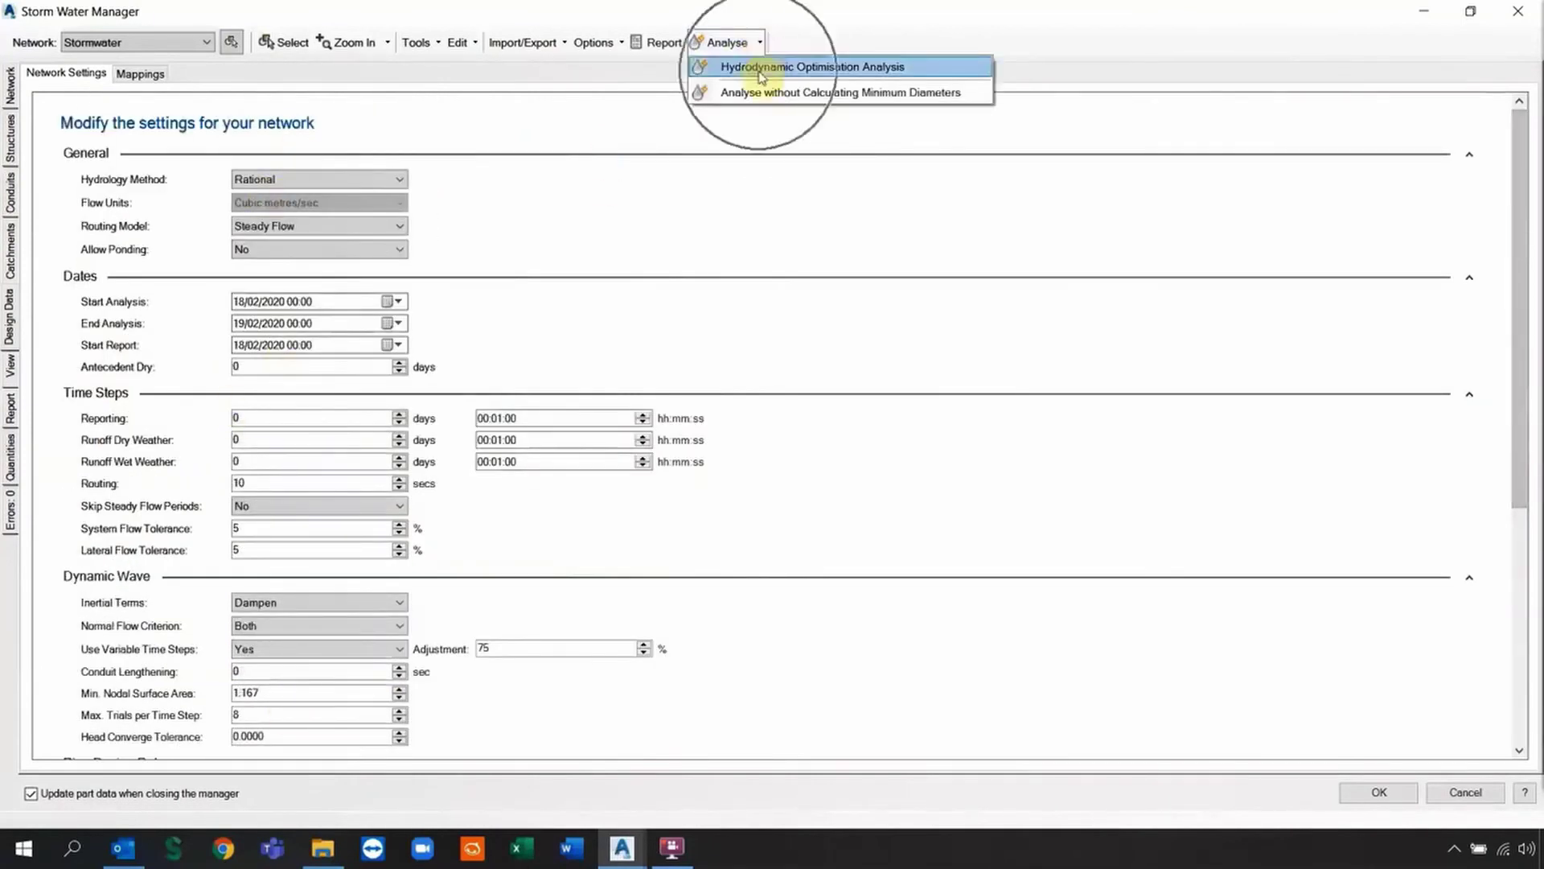
pyautogui.click(756, 68)
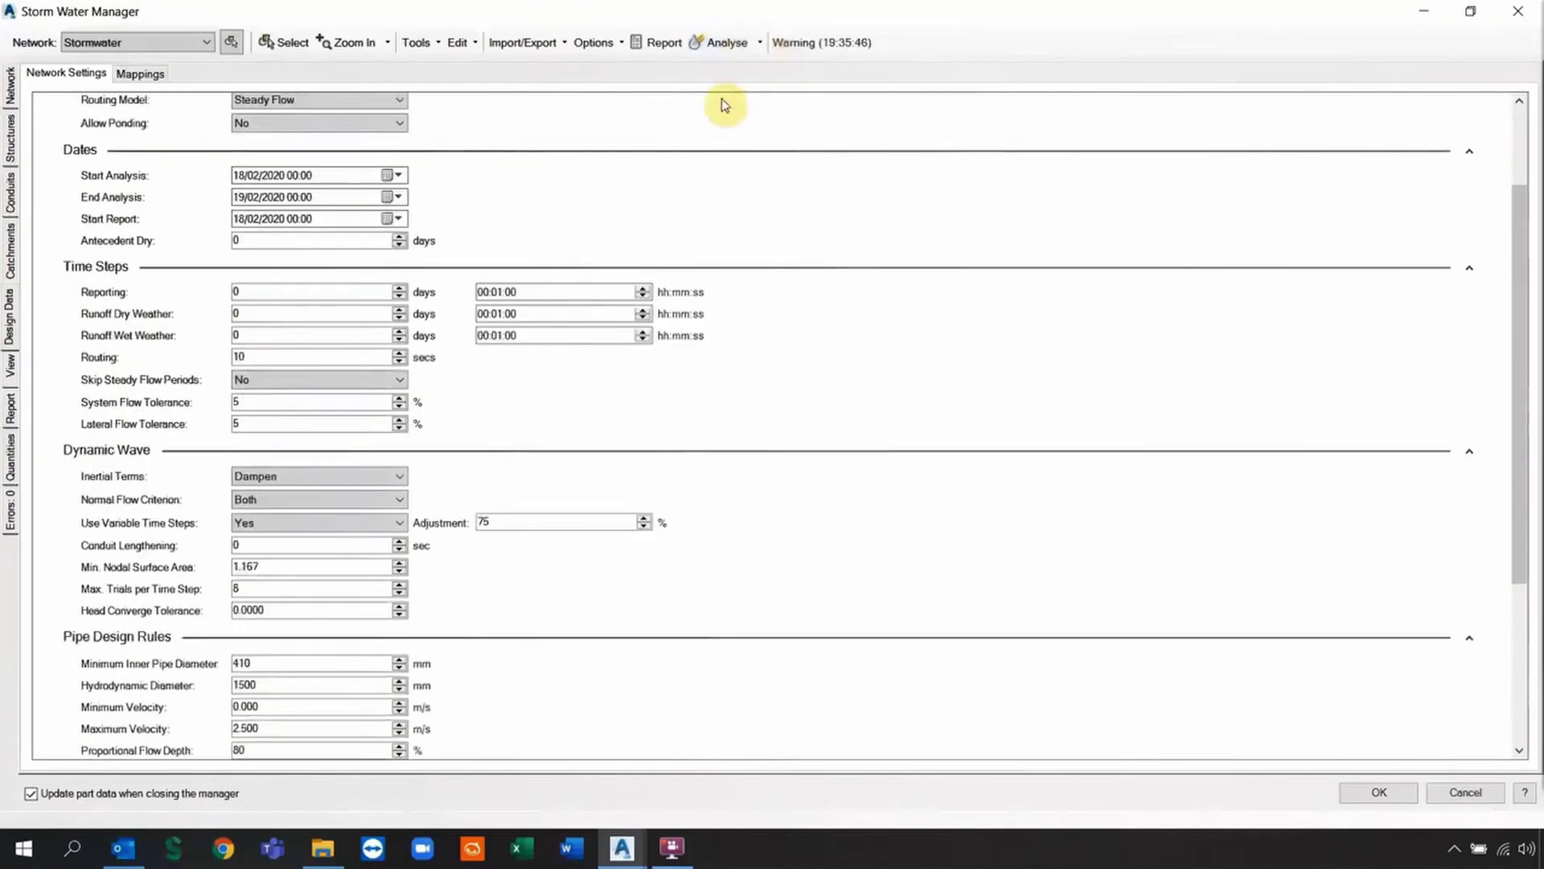
pyautogui.moveTo(805, 46)
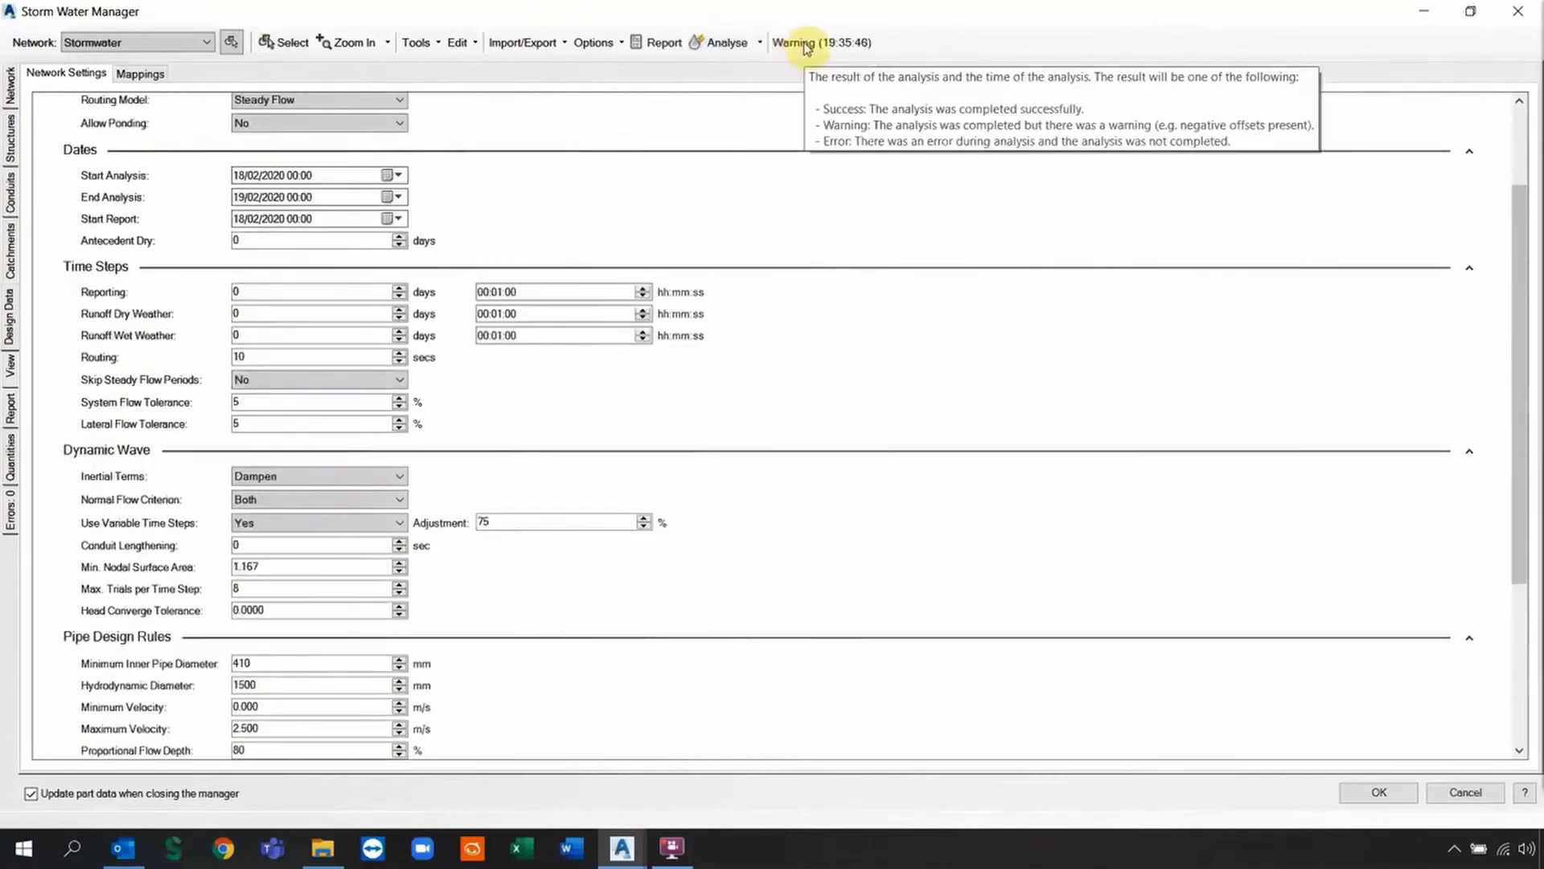
pyautogui.scroll(3, 474, 251)
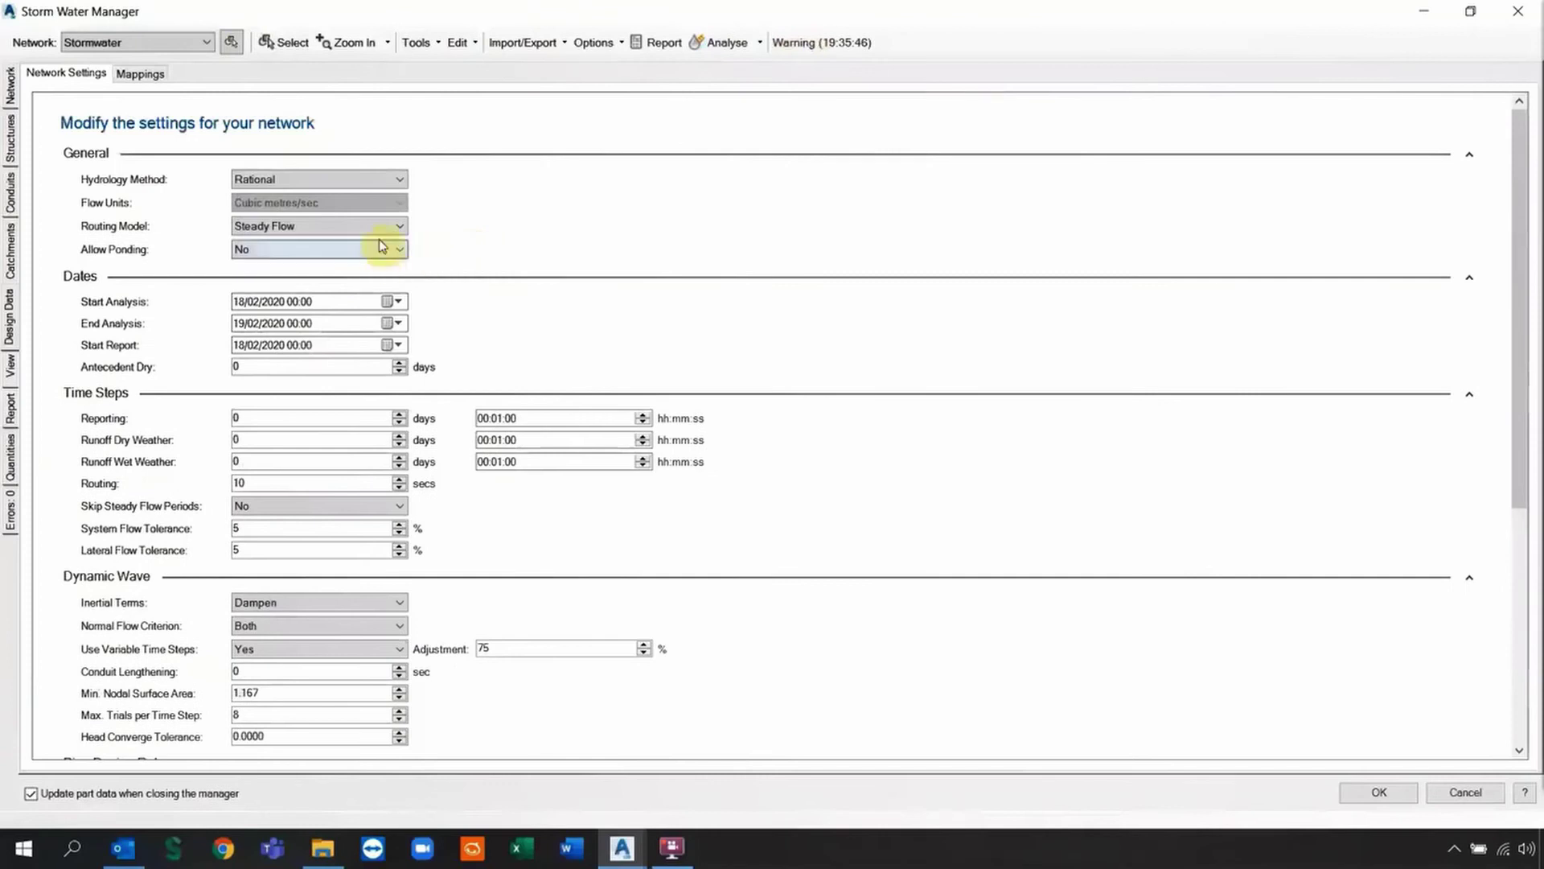
# Open the pipe conduits table, widen the Dia column and review the results sorted by Max/Full Q ratio in descending order
pyautogui.click(11, 192)
pyautogui.moveTo(472, 135); pyautogui.dragTo(556, 135)
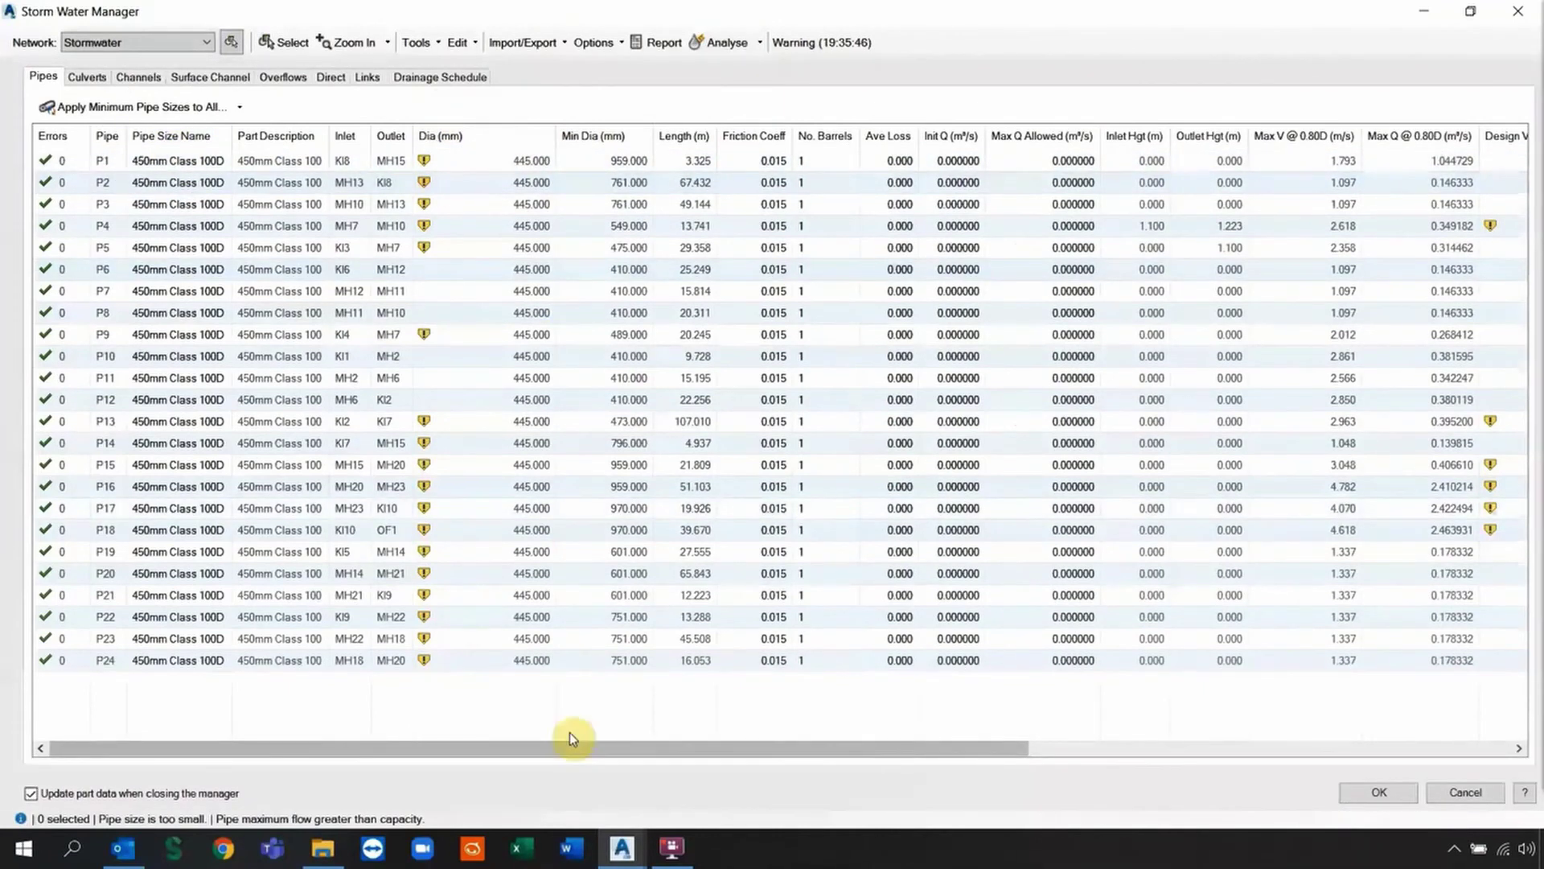
pyautogui.moveTo(569, 747); pyautogui.dragTo(1094, 750)
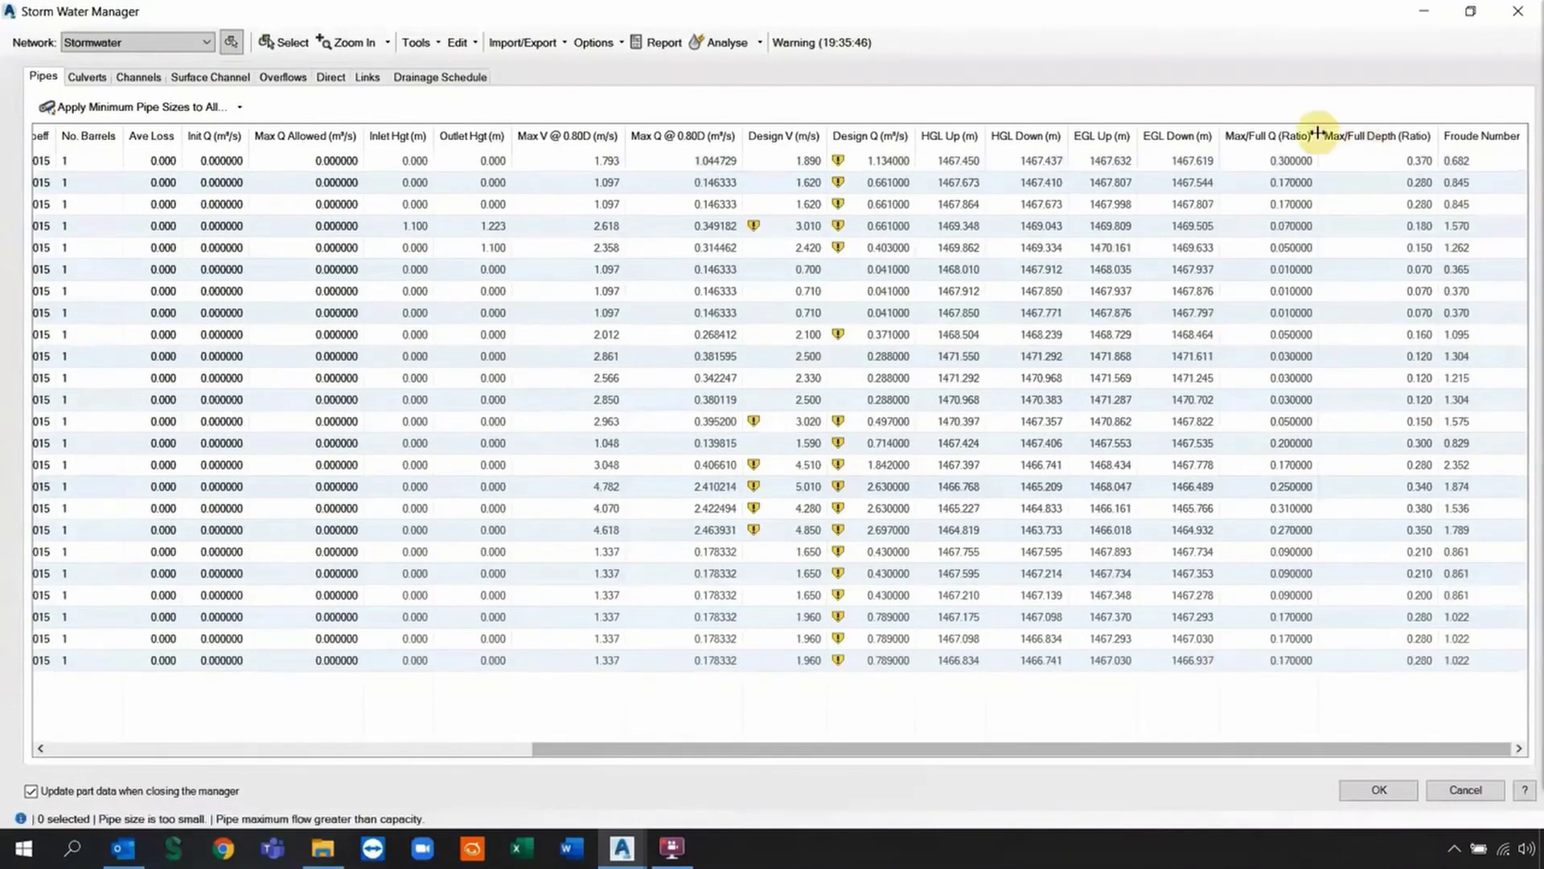
pyautogui.click(1373, 138)
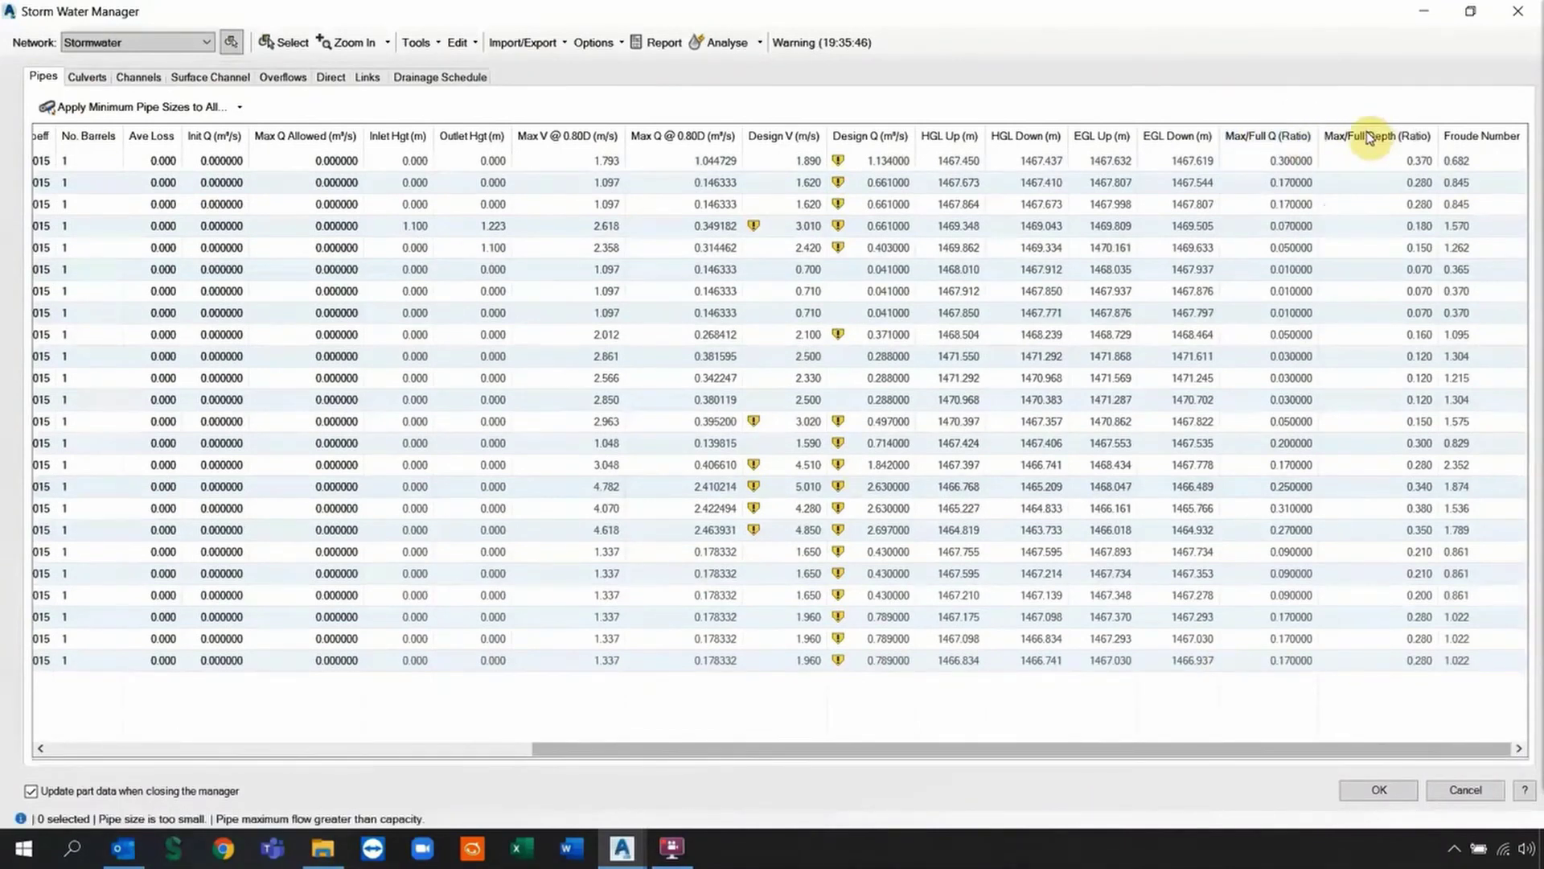
pyautogui.click(1251, 138)
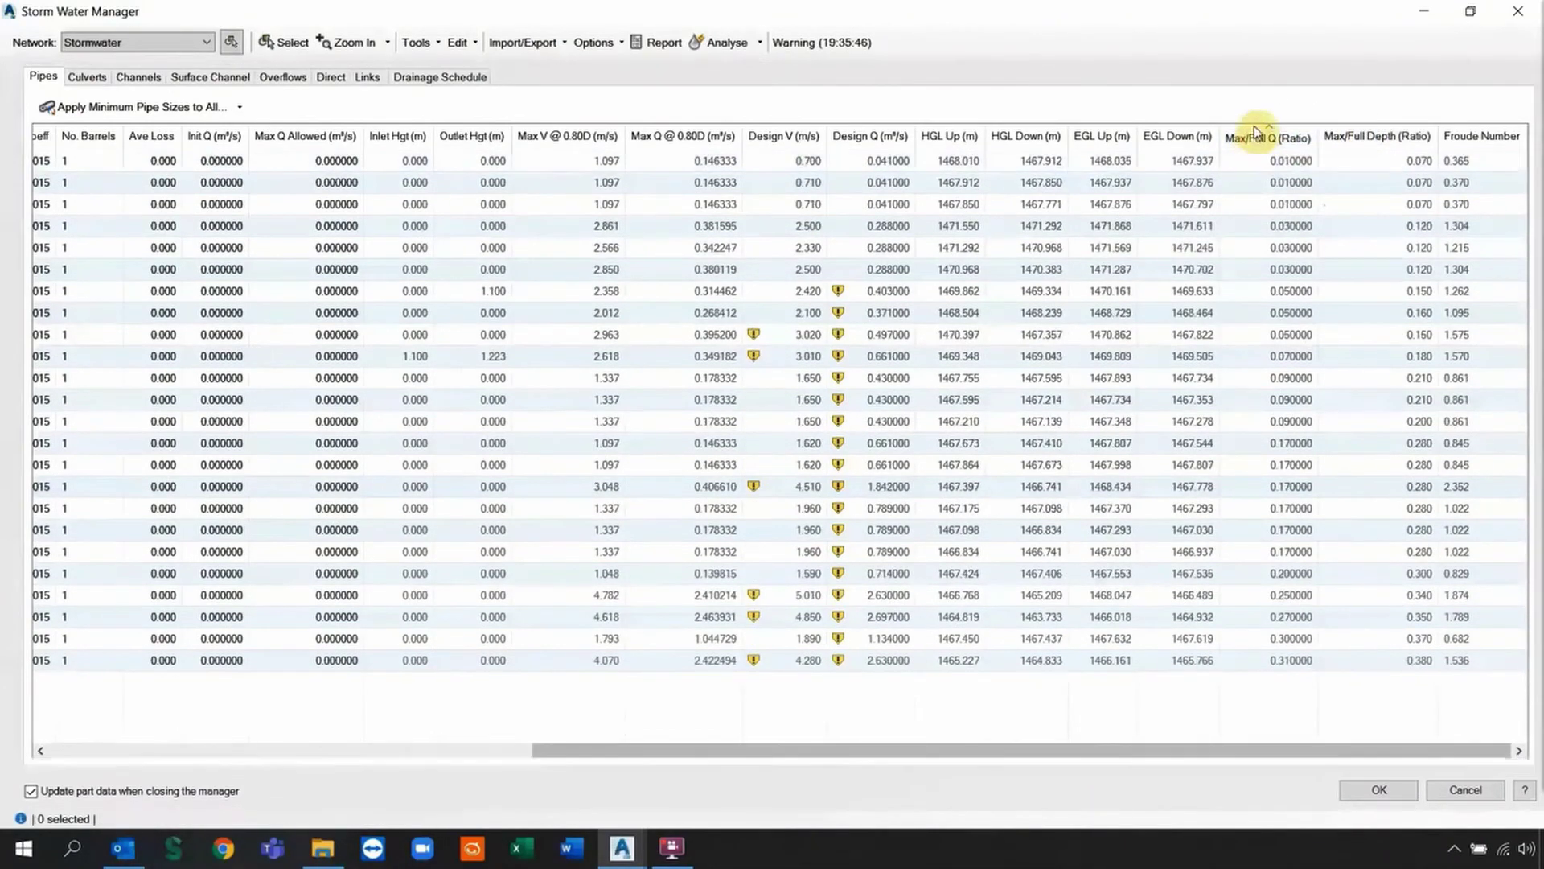
pyautogui.click(1250, 137)
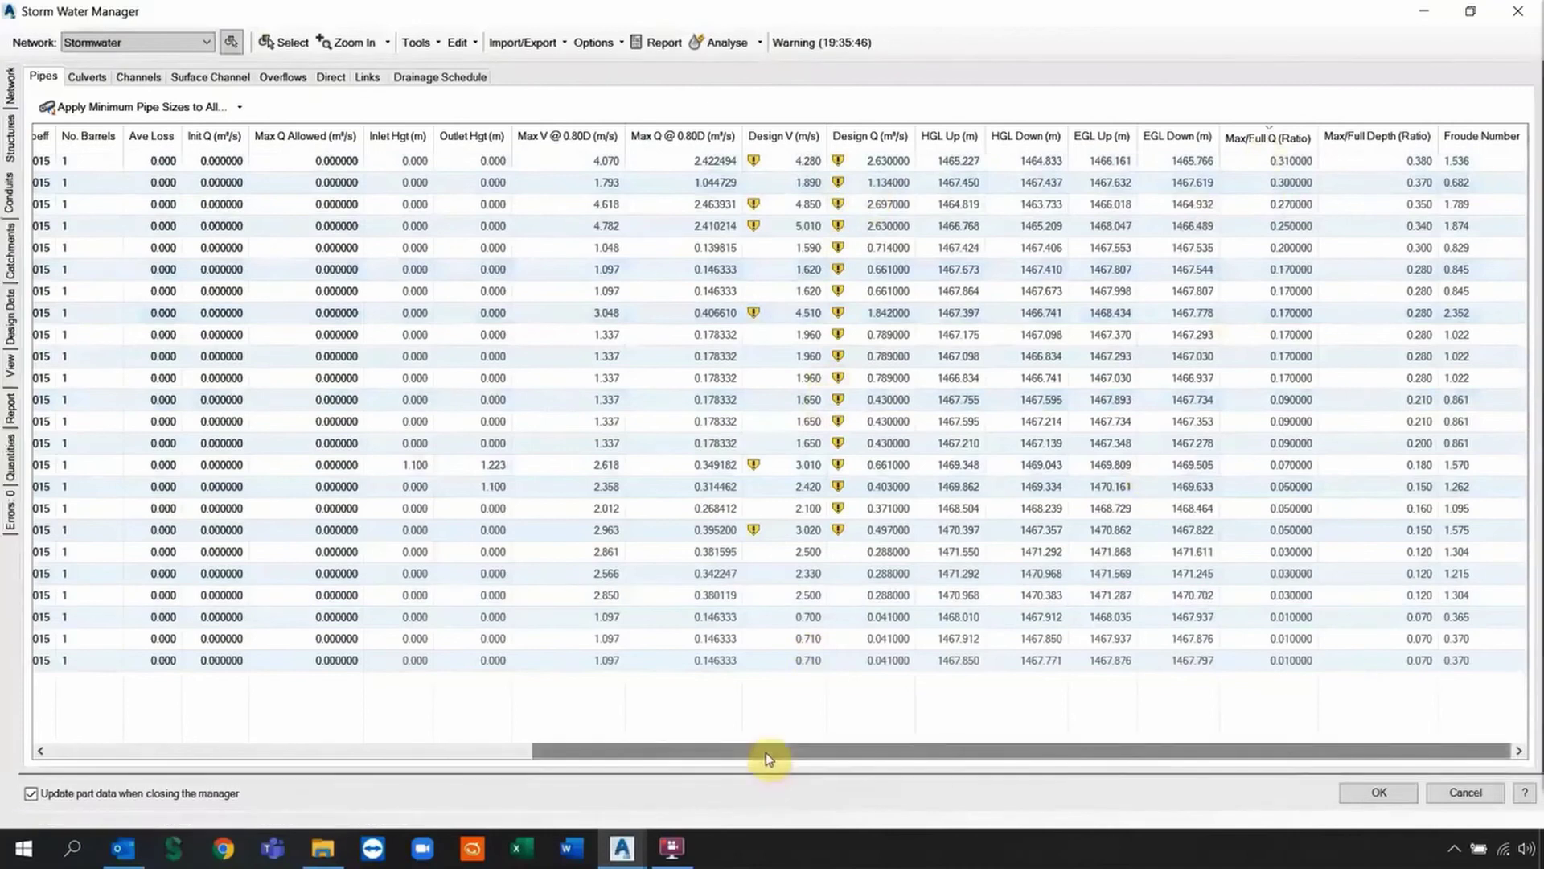
pyautogui.moveTo(766, 751); pyautogui.dragTo(355, 741)
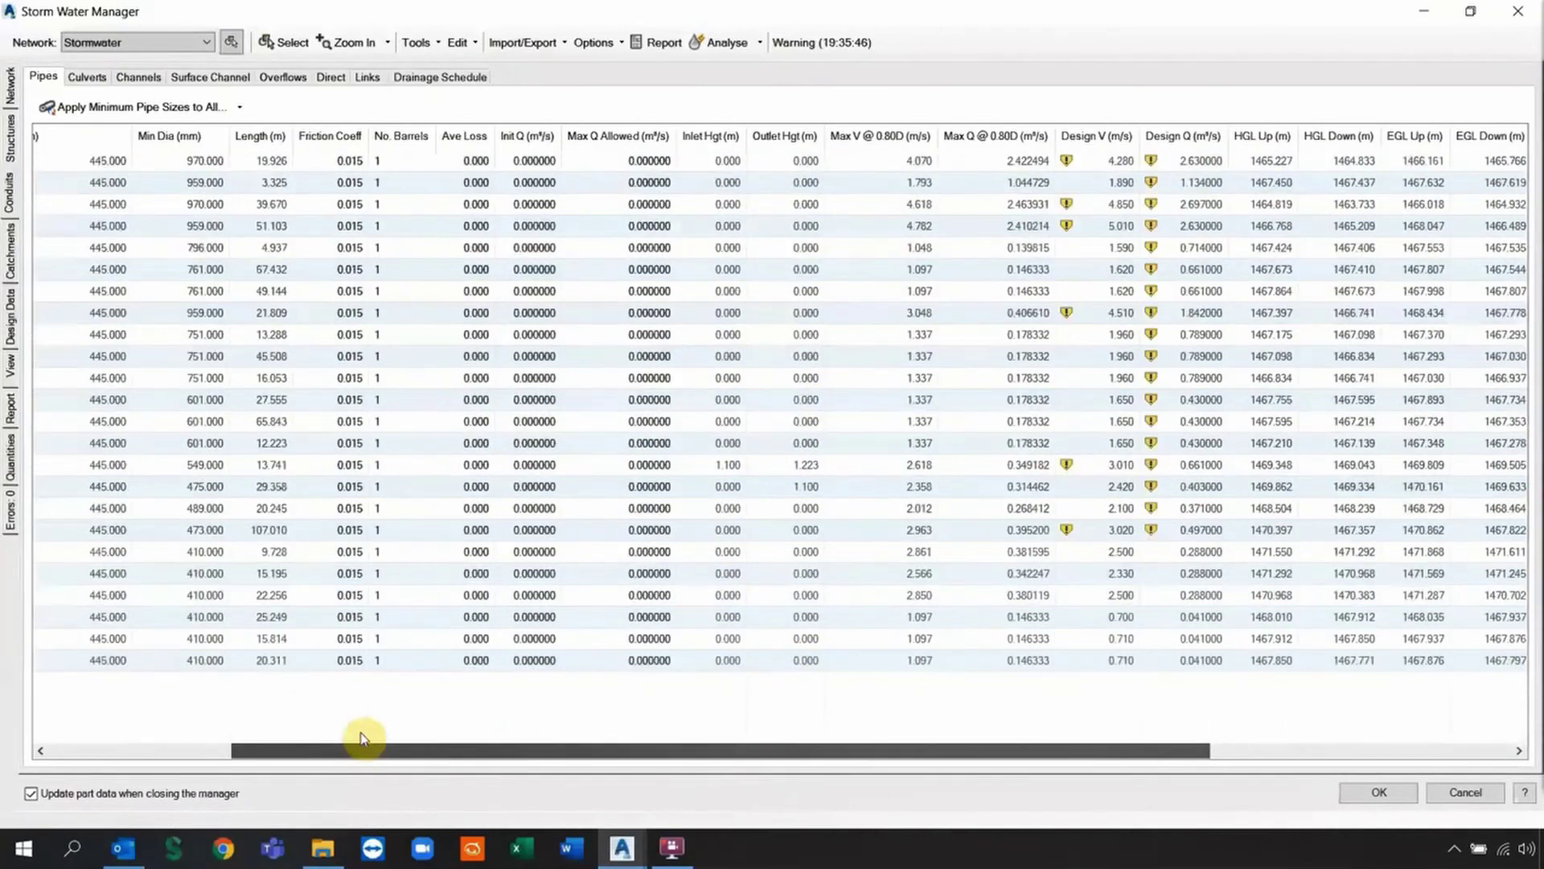
# Sort the table by pipe number and set the size of pipe P1 to 600mm Class 100
pyautogui.click(105, 136)
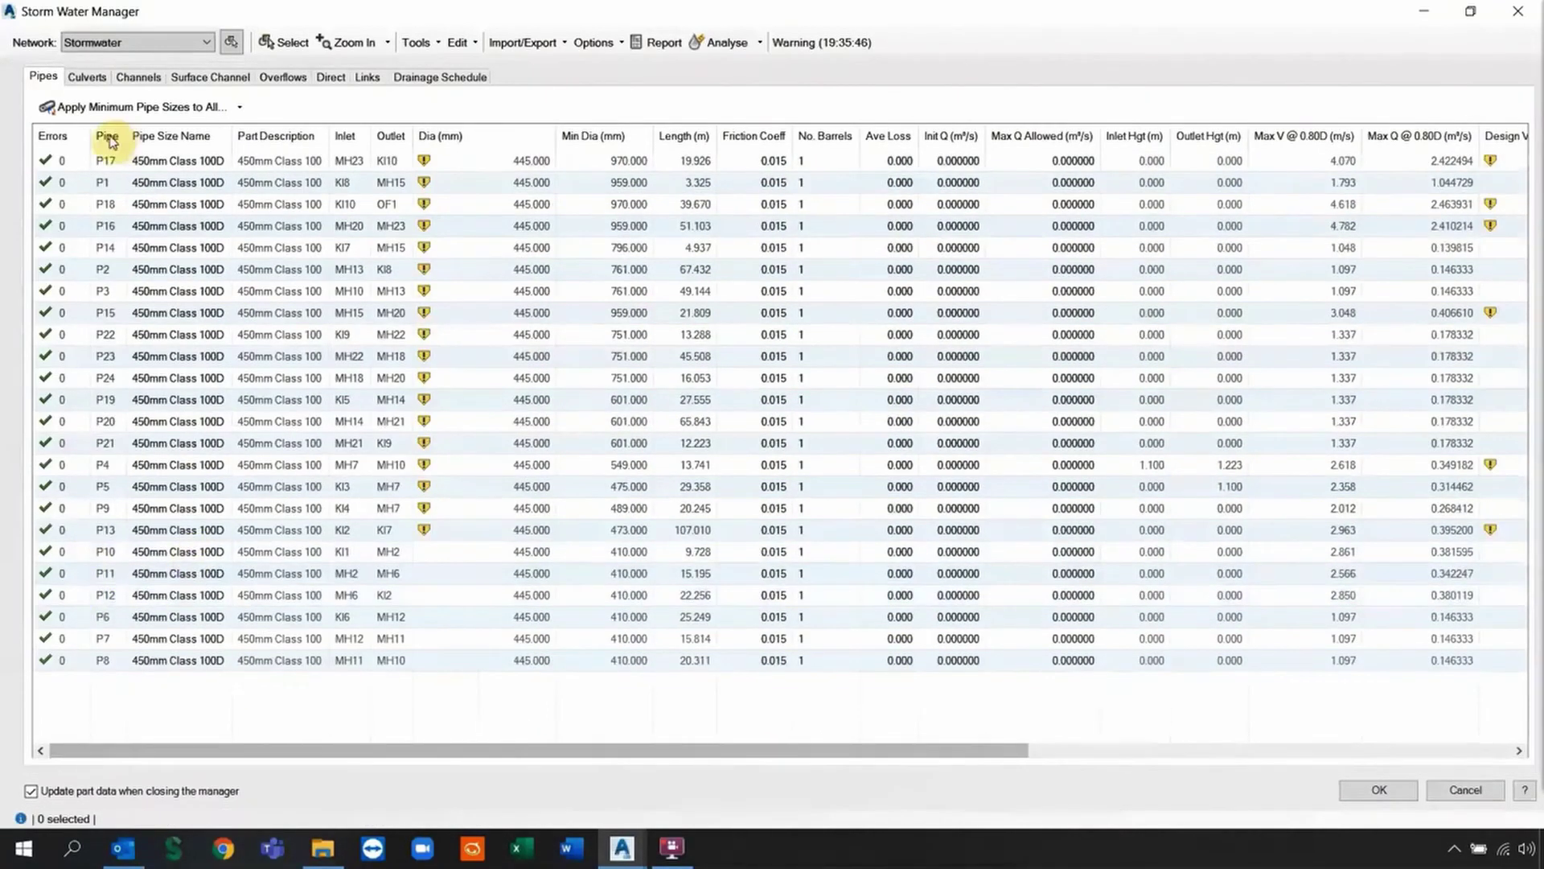
pyautogui.click(170, 160)
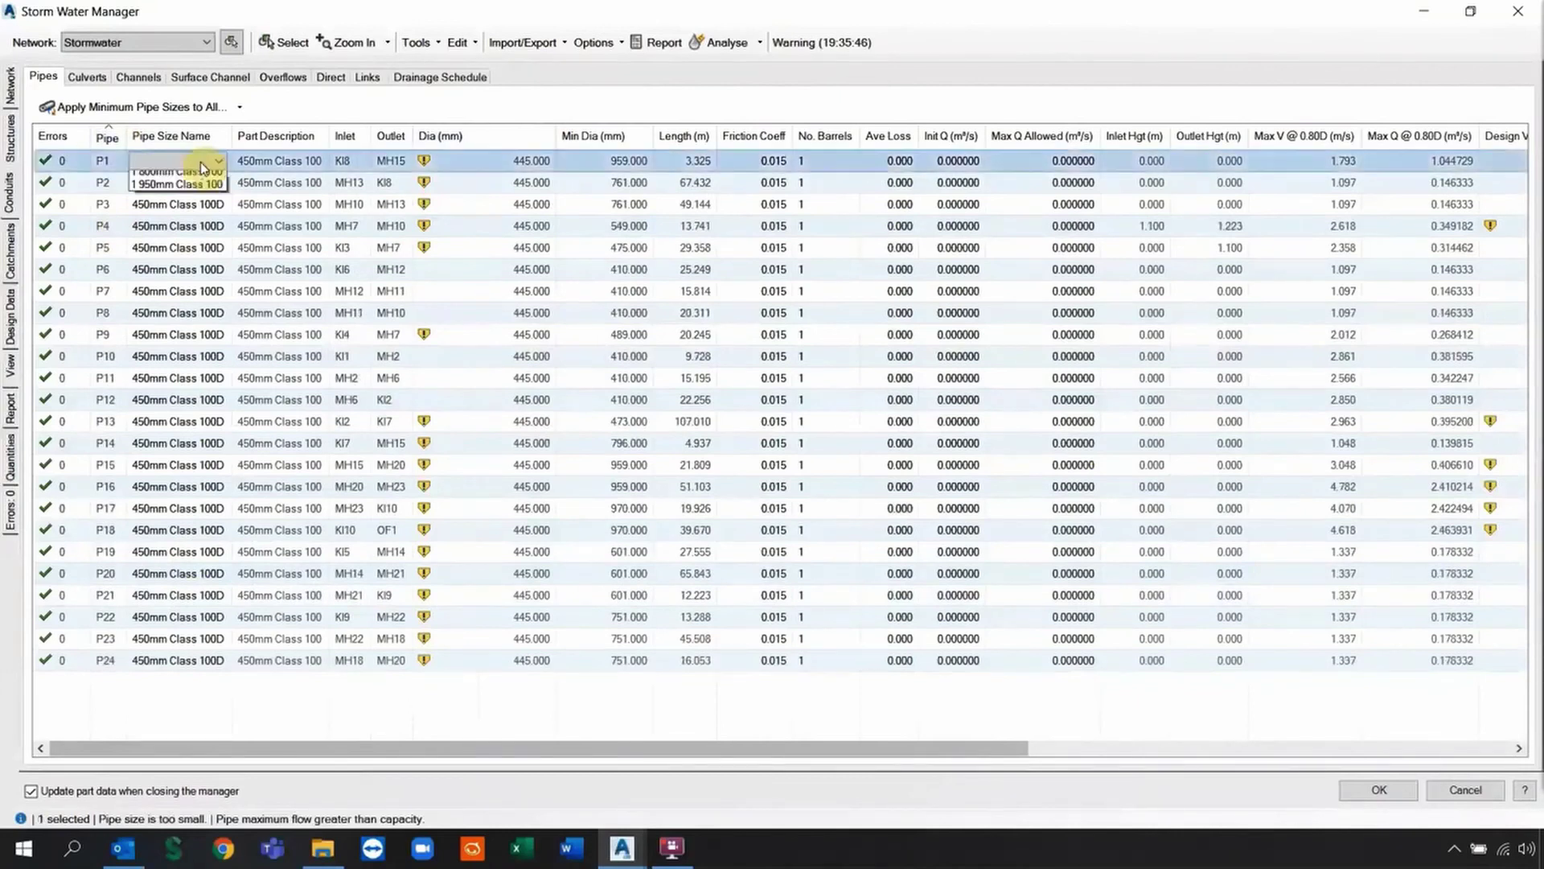
pyautogui.click(200, 161)
pyautogui.click(163, 190)
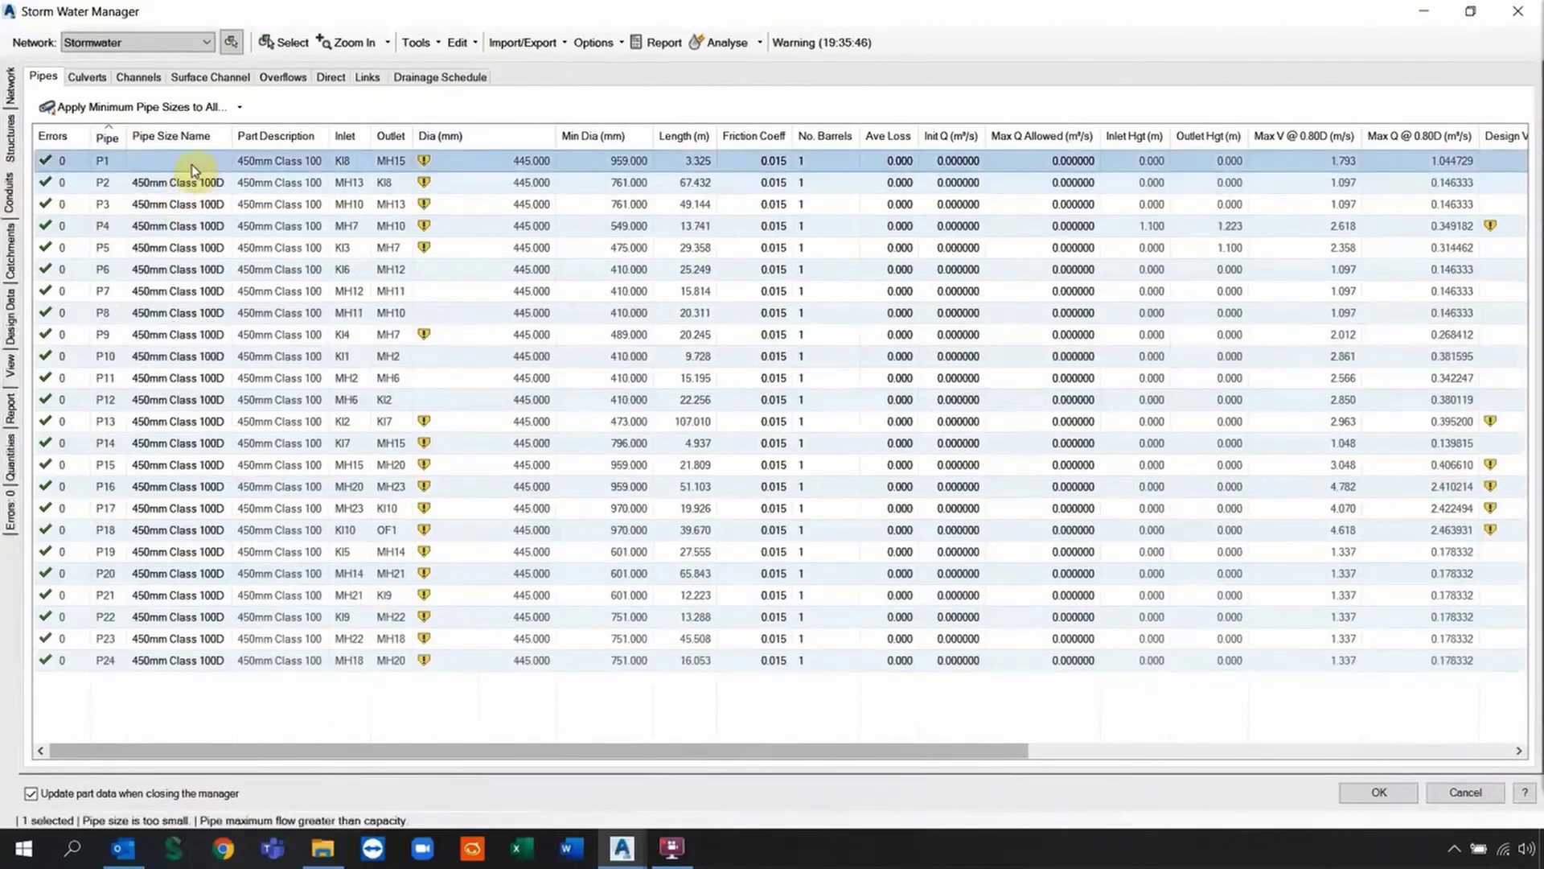
pyautogui.click(192, 164)
pyautogui.click(148, 255)
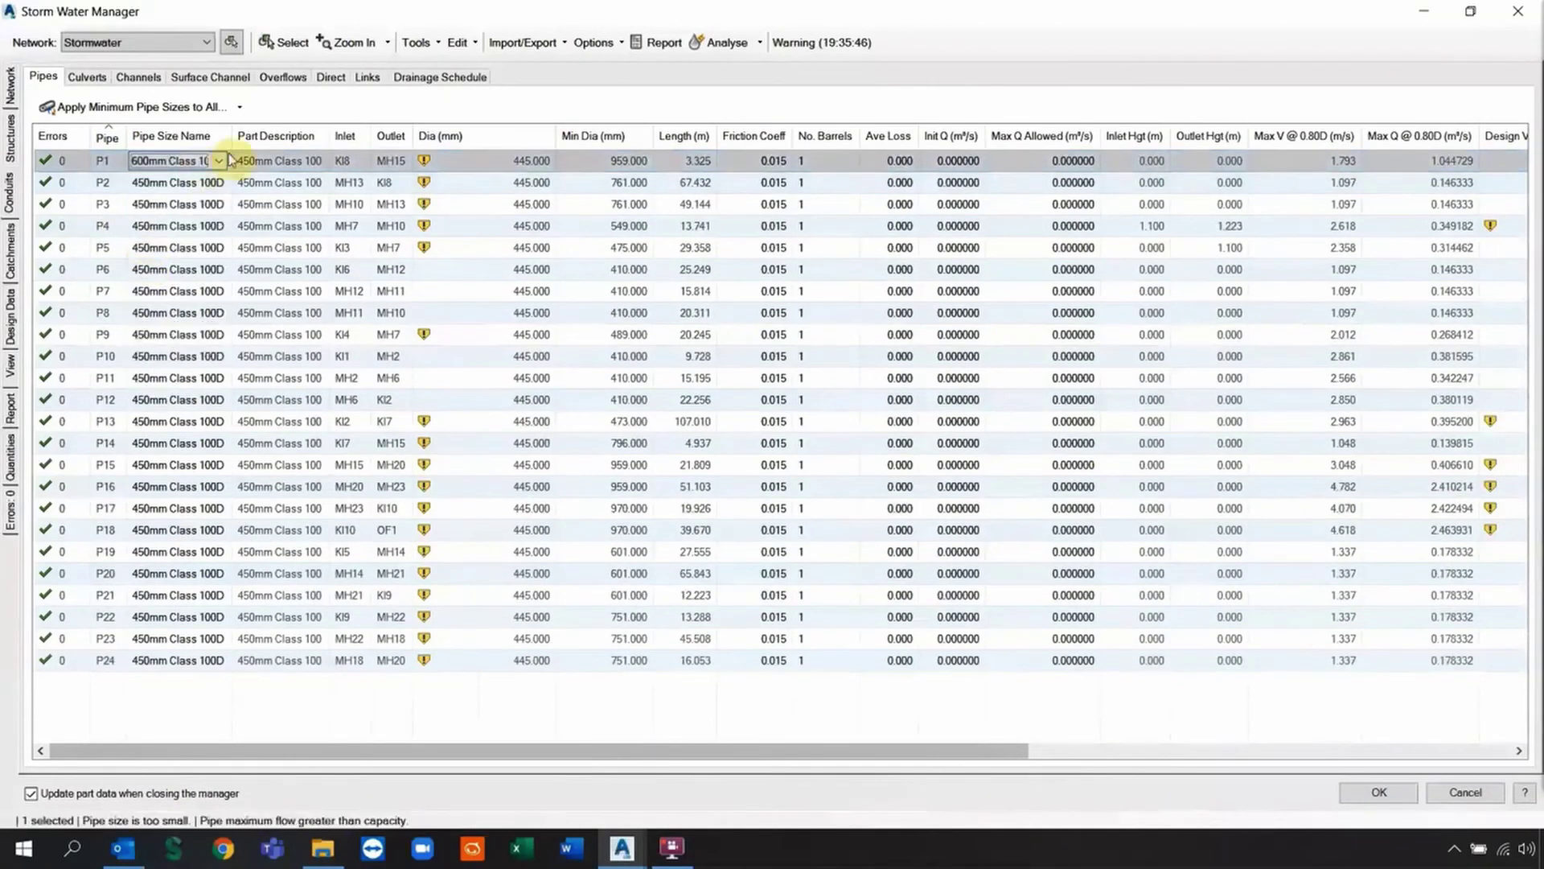
# Analyse the network with the resized P1 and review the design velocity and design flow values of the pipes
pyautogui.click(733, 44)
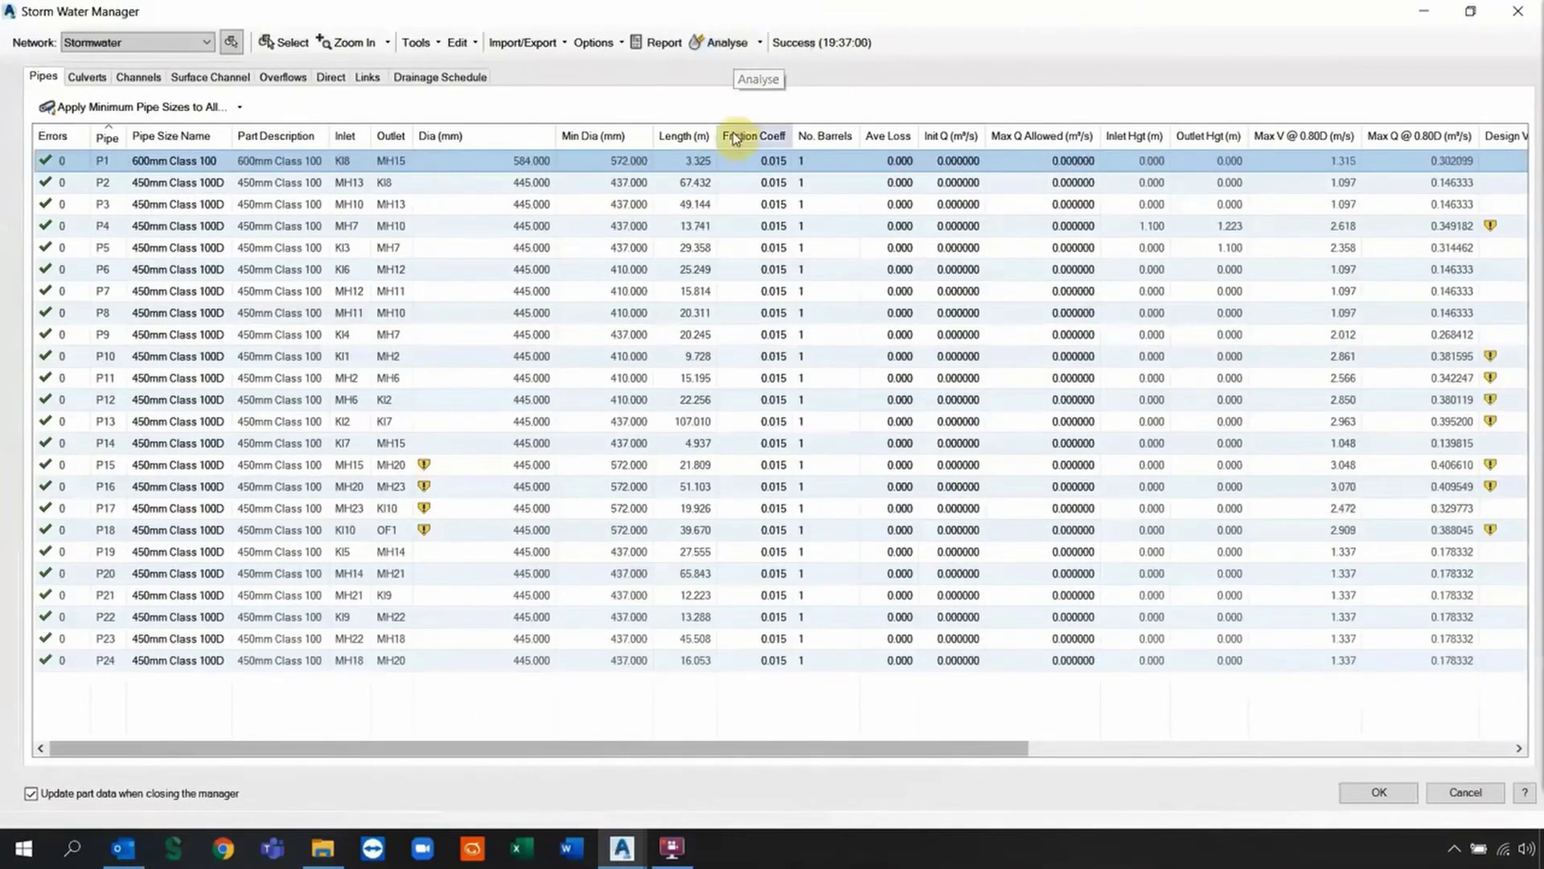
pyautogui.click(774, 747)
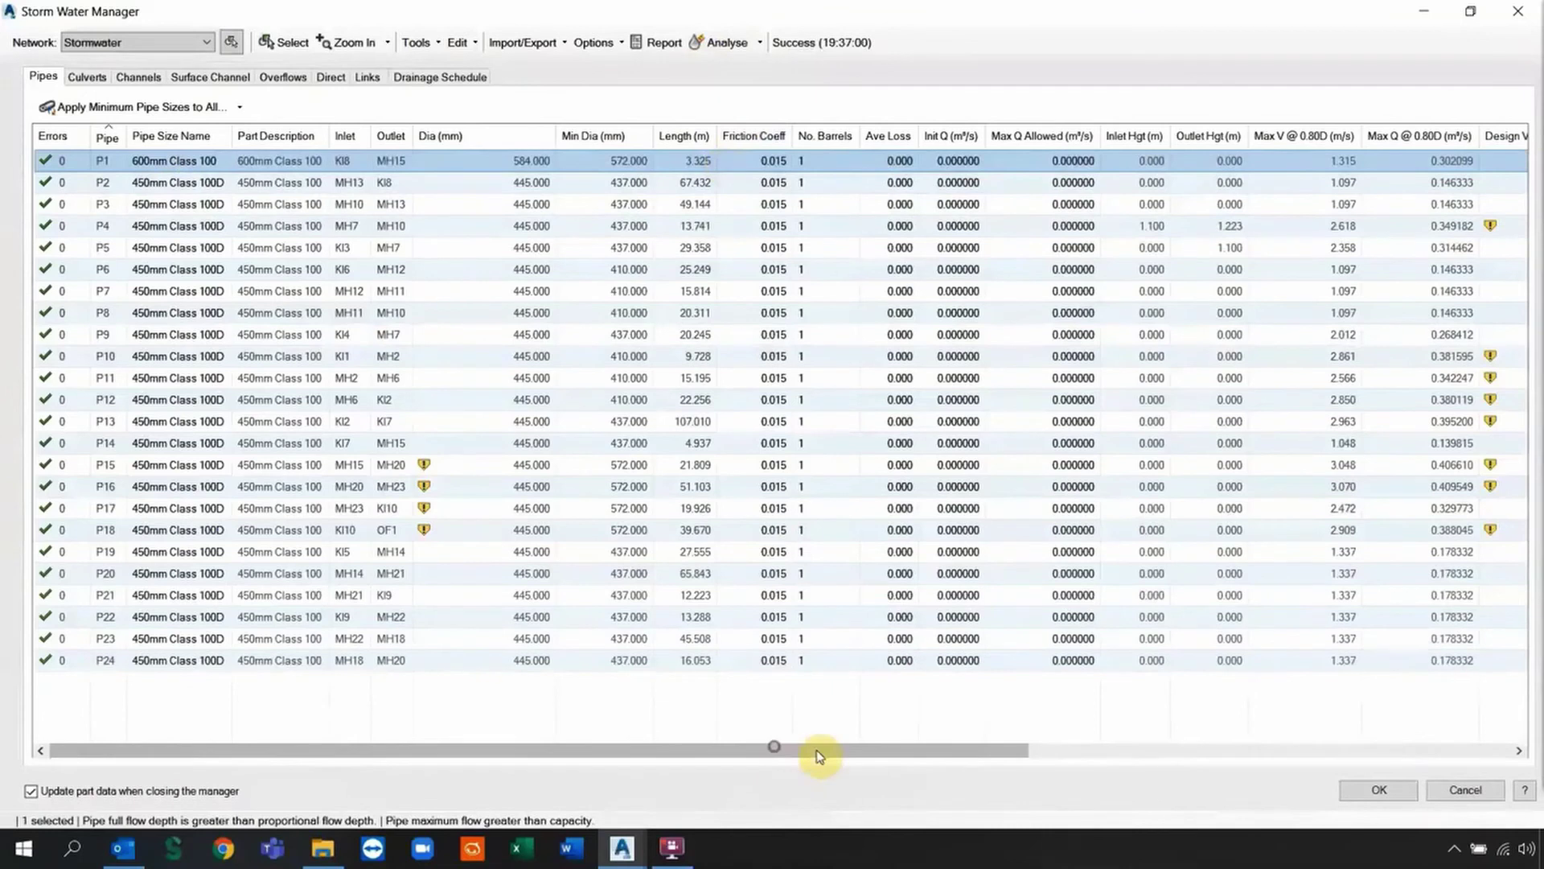
pyautogui.moveTo(819, 756); pyautogui.dragTo(1025, 750)
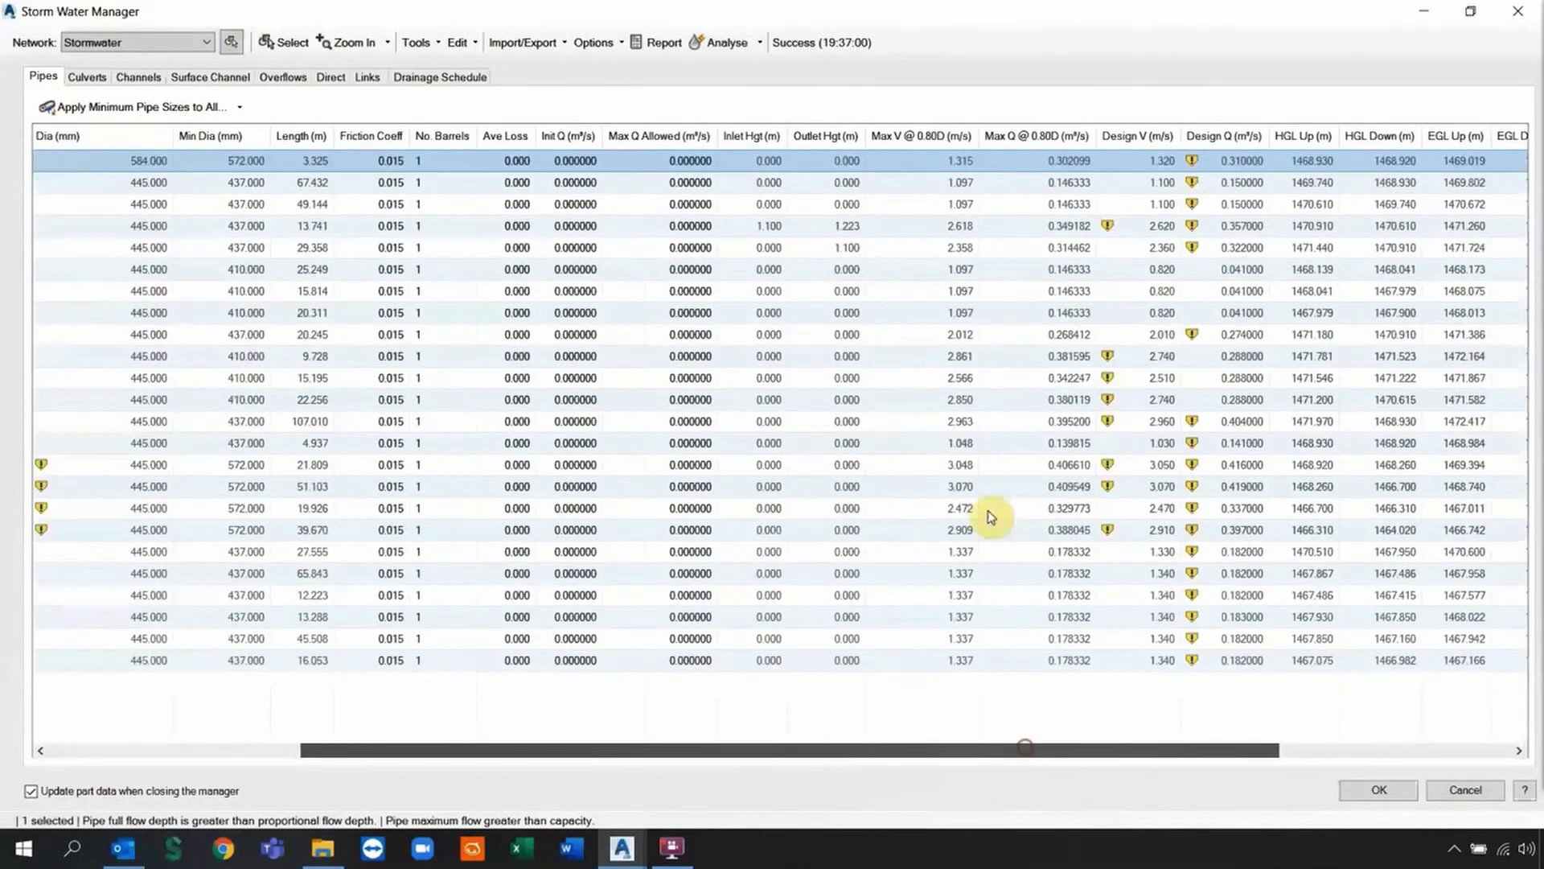
pyautogui.moveTo(847, 753); pyautogui.dragTo(304, 758)
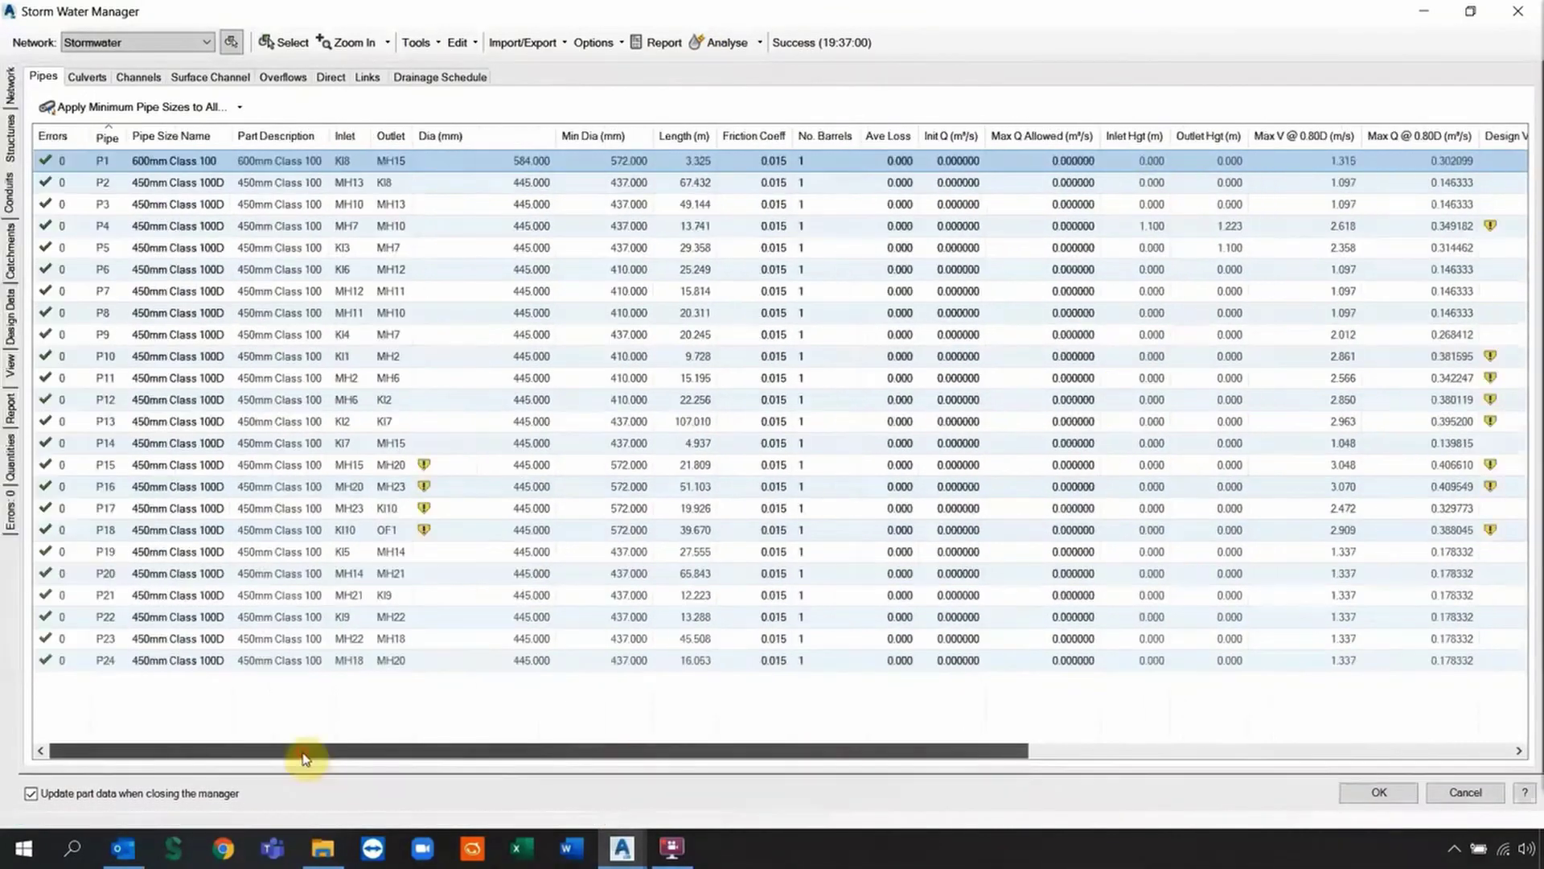
# Select pipes P2 to P6 and start applying minimum pipe sizes to the selected pipes only
pyautogui.click(240, 107)
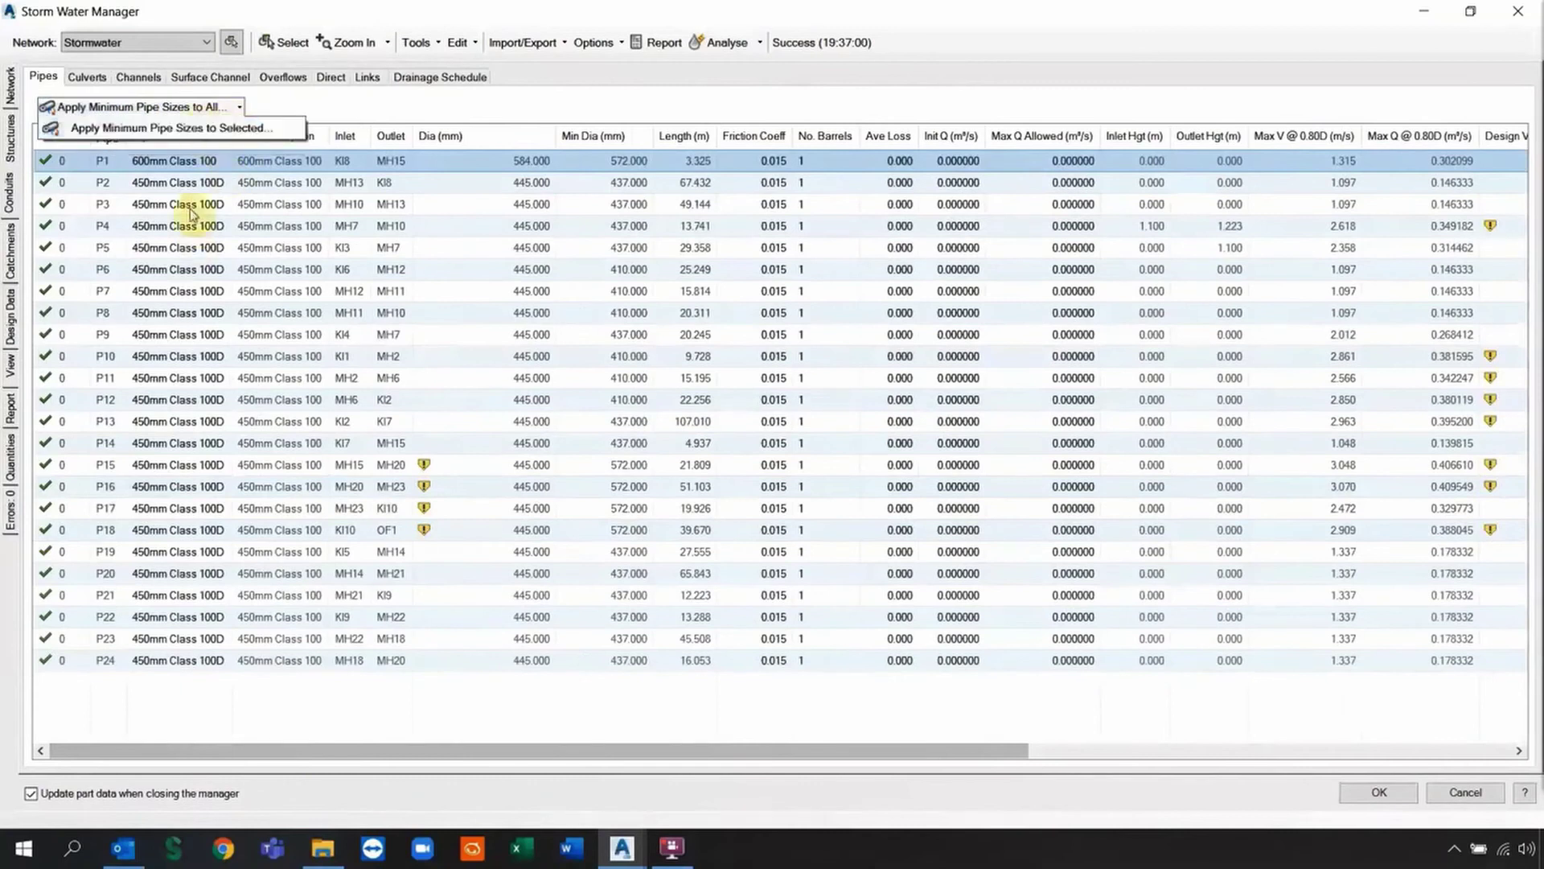
pyautogui.click(195, 185)
pyautogui.click(200, 188)
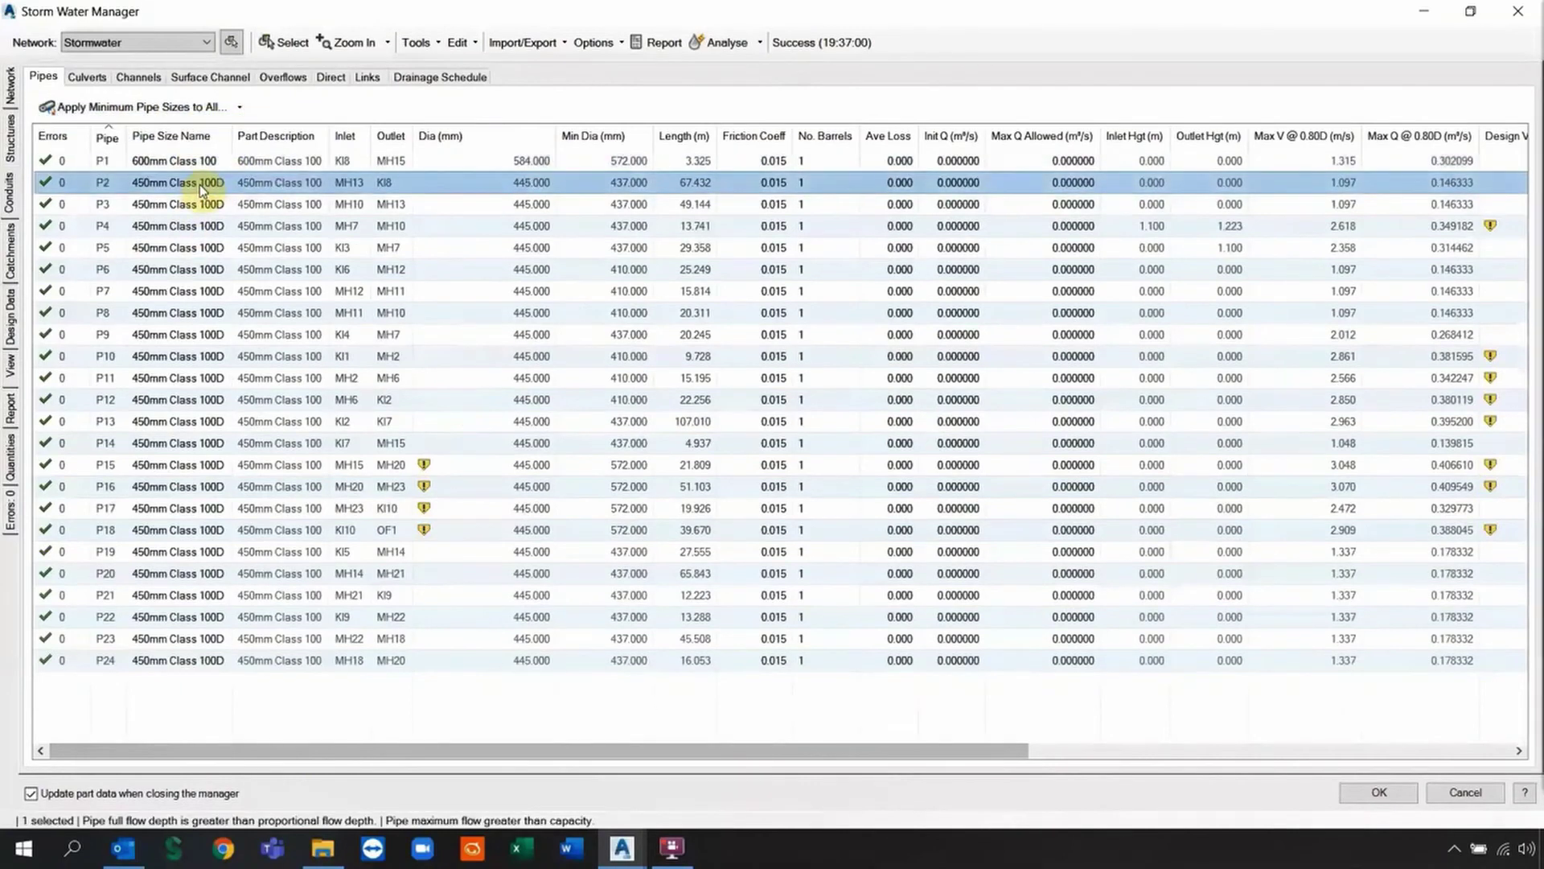
pyautogui.moveTo(200, 185); pyautogui.dragTo(191, 270)
pyautogui.click(240, 107)
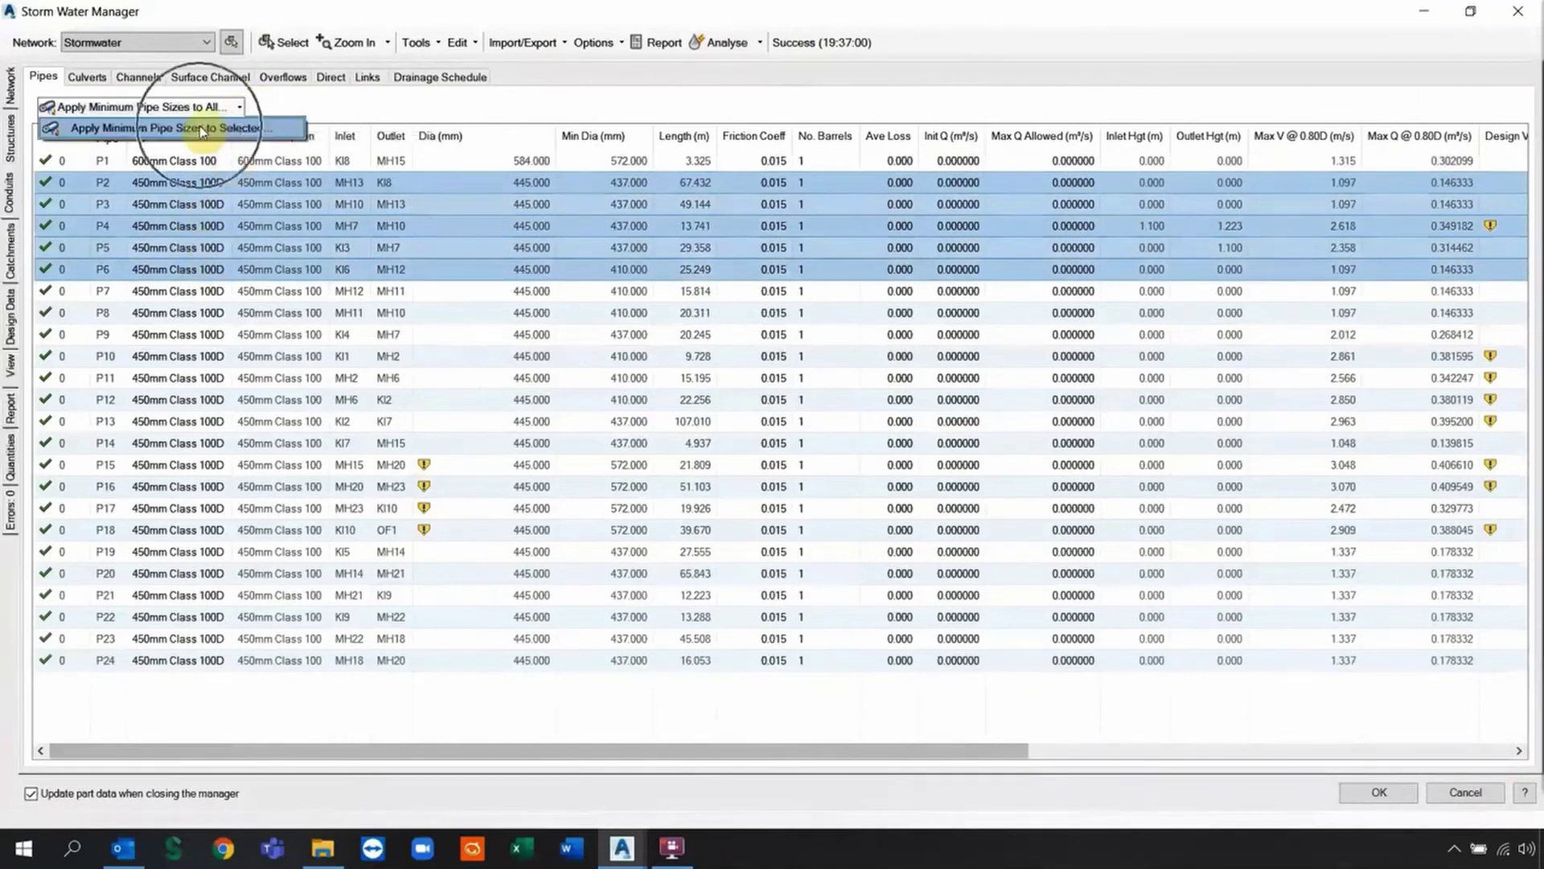
pyautogui.click(201, 129)
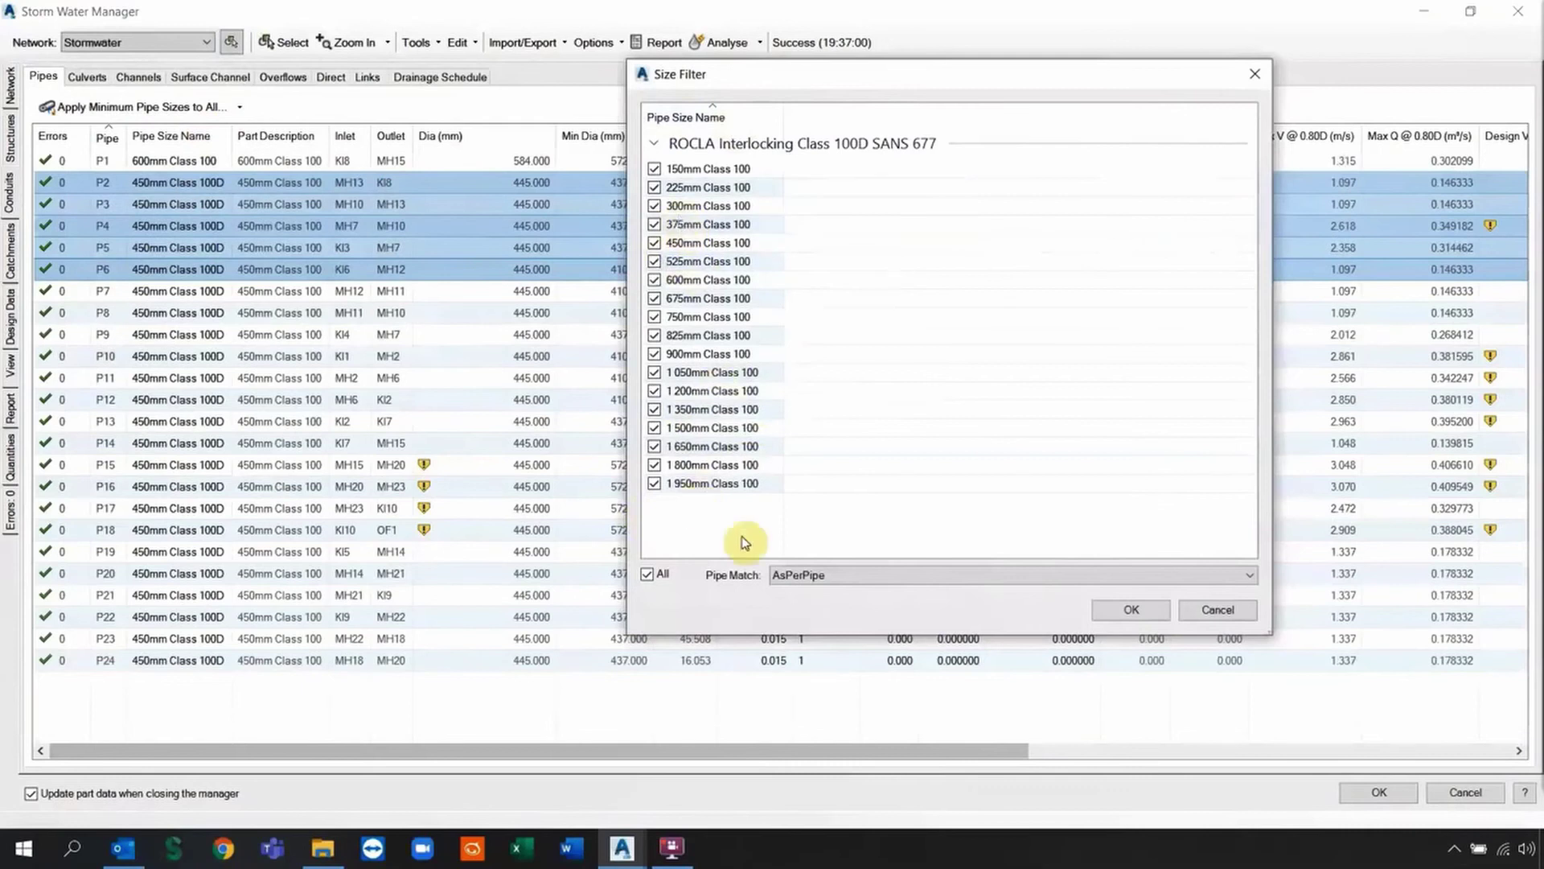
# Limit the size filter to the 600mm, 900mm and 1 200mm Class 100 pipes and apply the minimum sizes to the selection
pyautogui.click(654, 168)
pyautogui.click(654, 207)
pyautogui.click(653, 225)
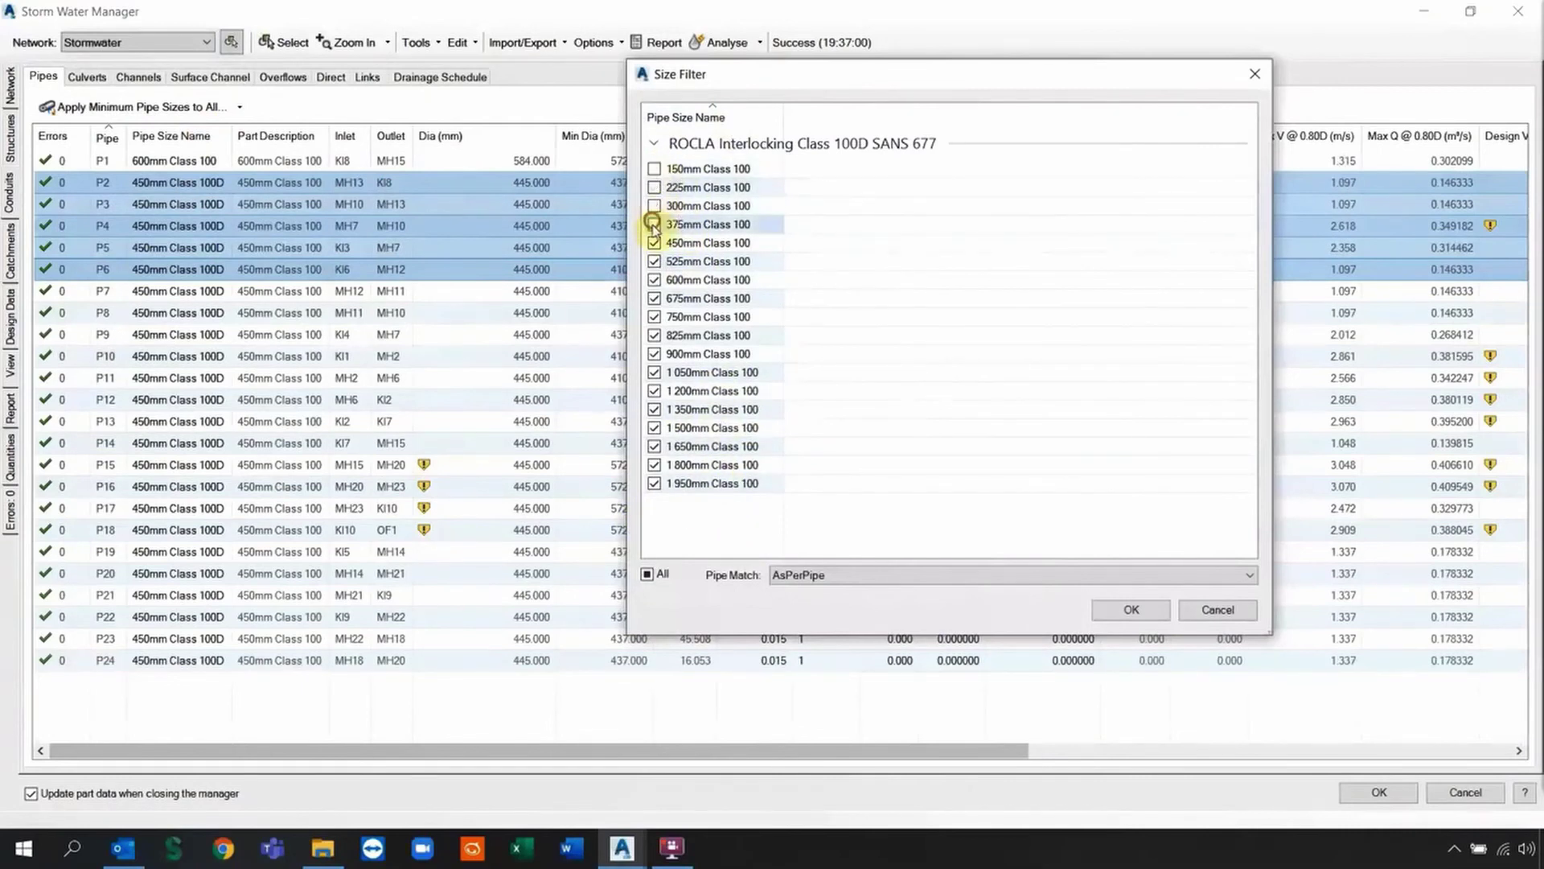
pyautogui.click(654, 243)
pyautogui.click(653, 261)
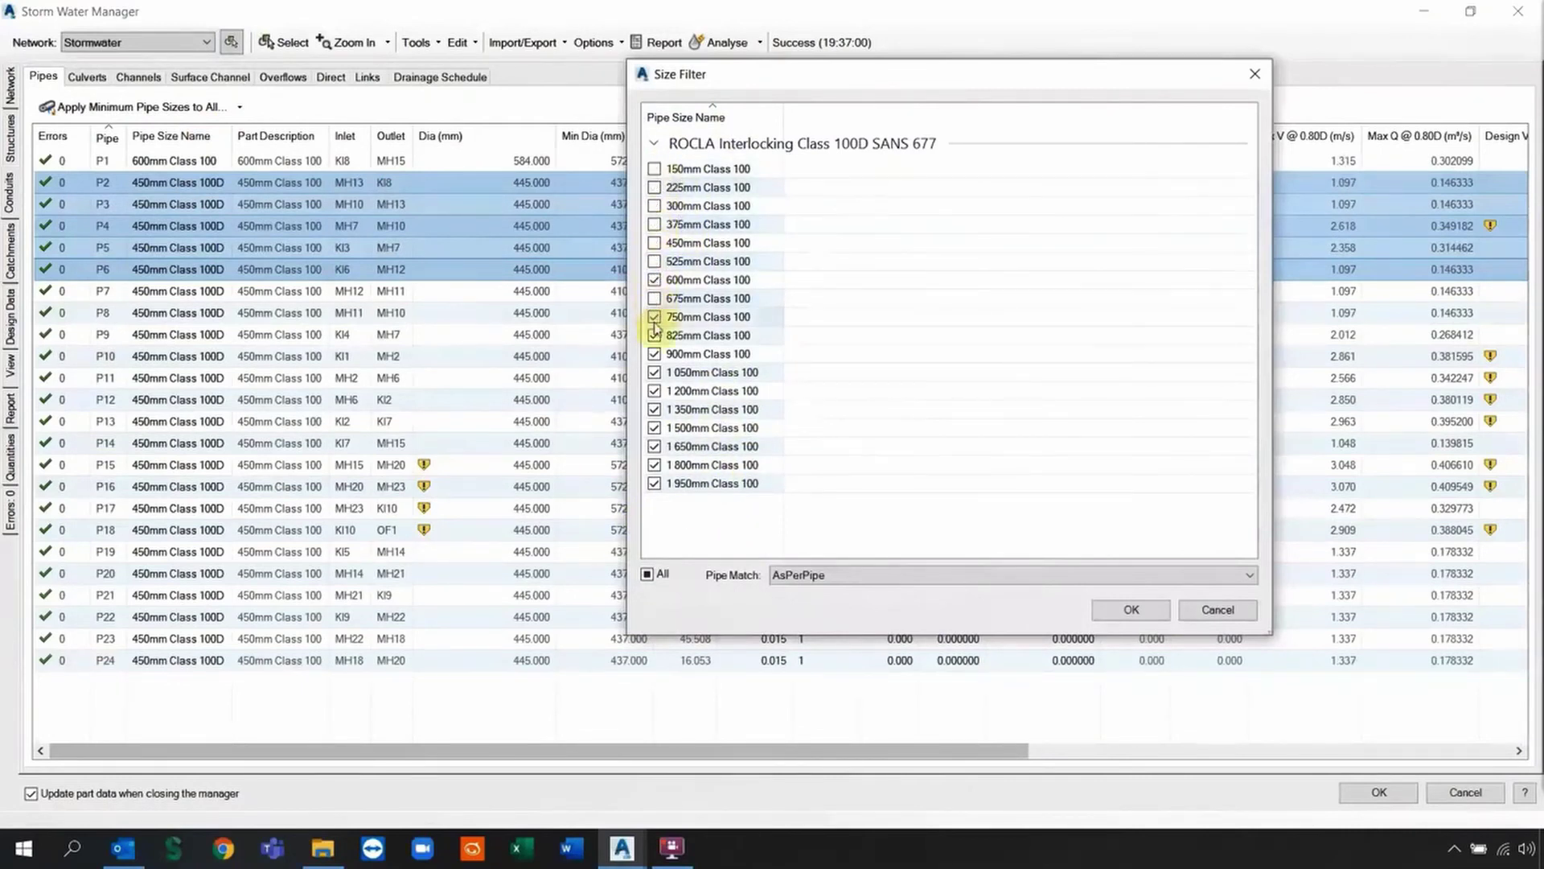
pyautogui.click(654, 317)
pyautogui.click(654, 336)
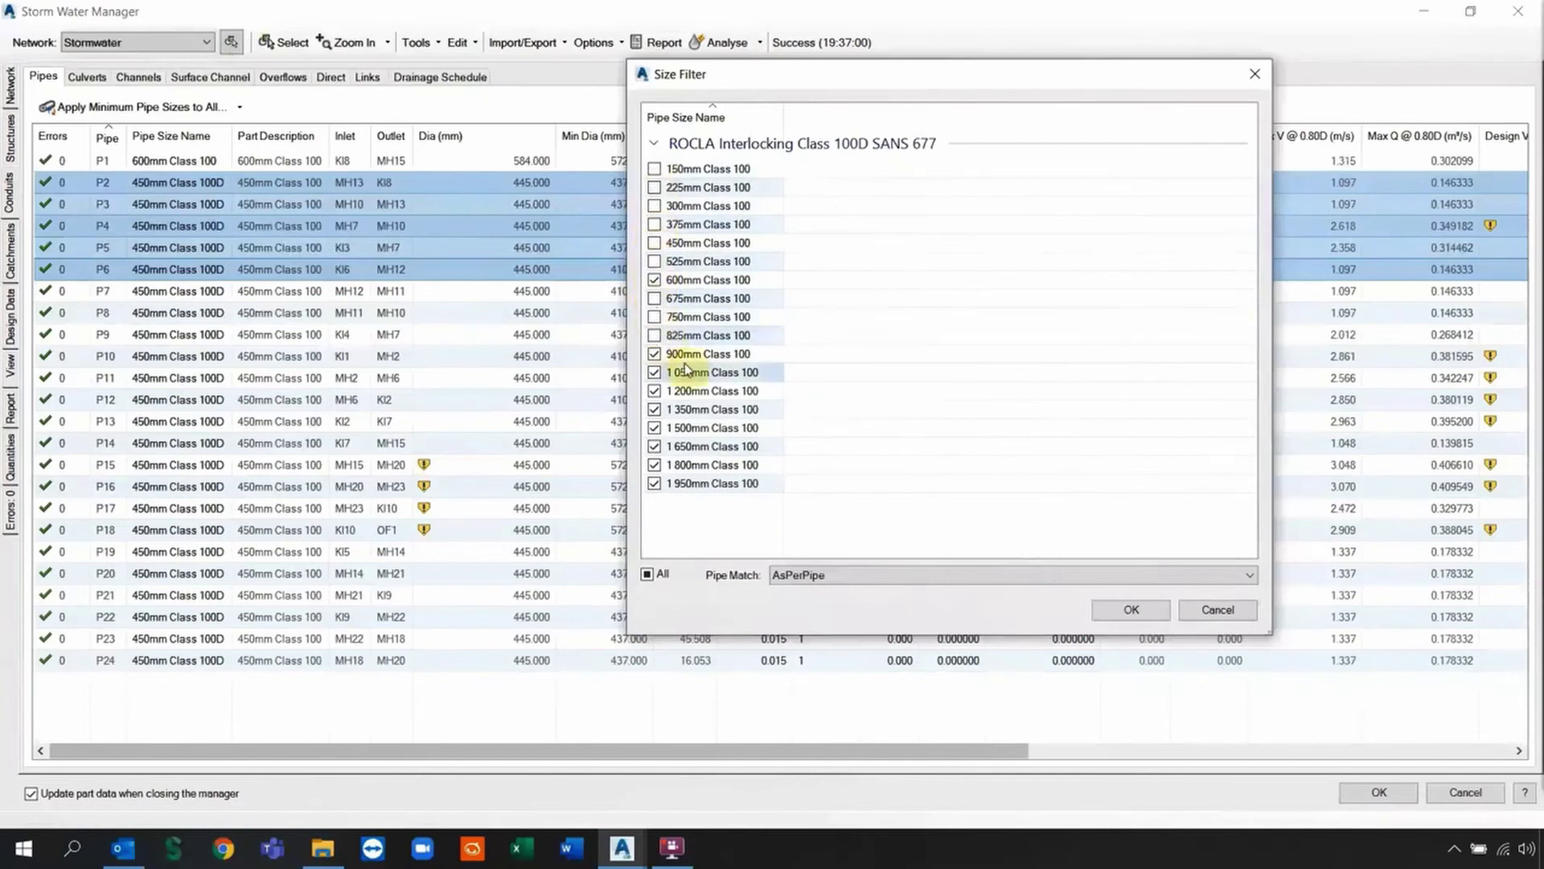
pyautogui.click(654, 372)
pyautogui.click(654, 410)
pyautogui.click(654, 428)
pyautogui.click(654, 446)
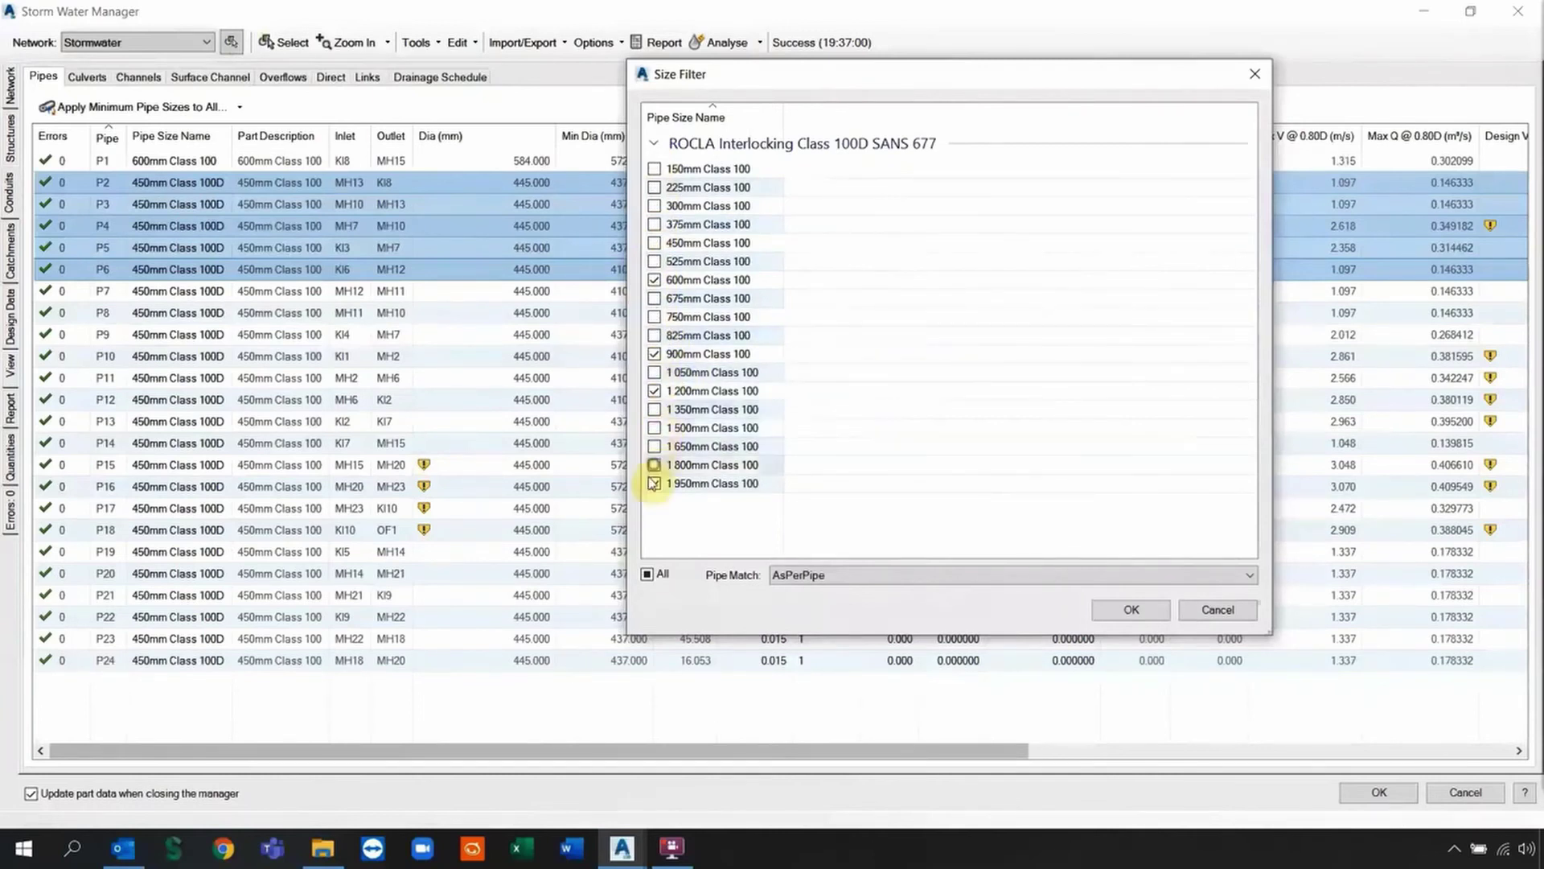
pyautogui.click(654, 464)
pyautogui.click(652, 484)
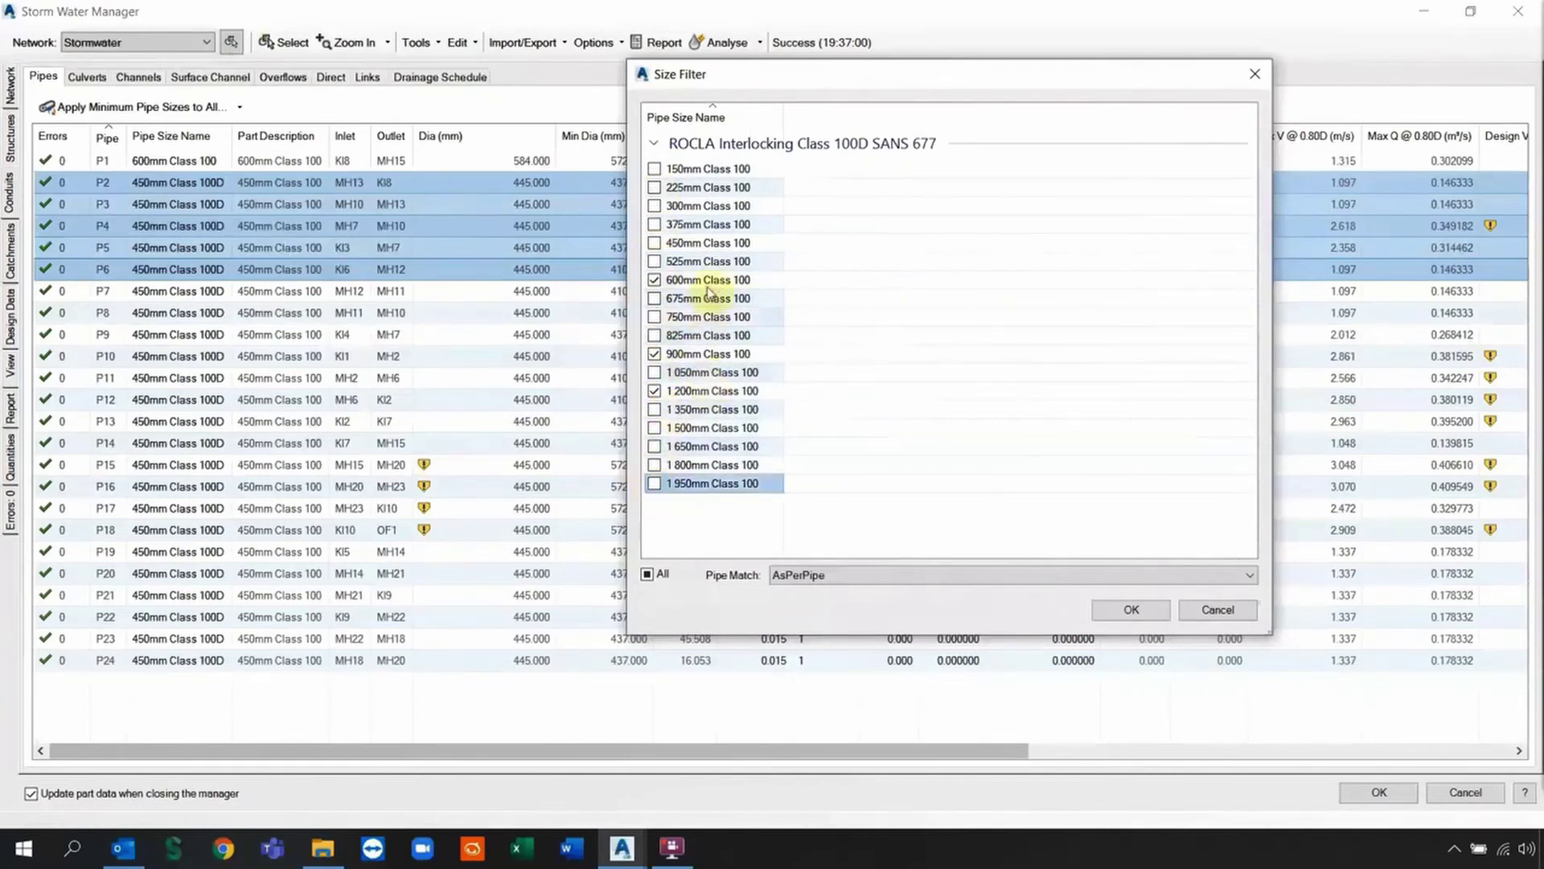
pyautogui.click(1131, 610)
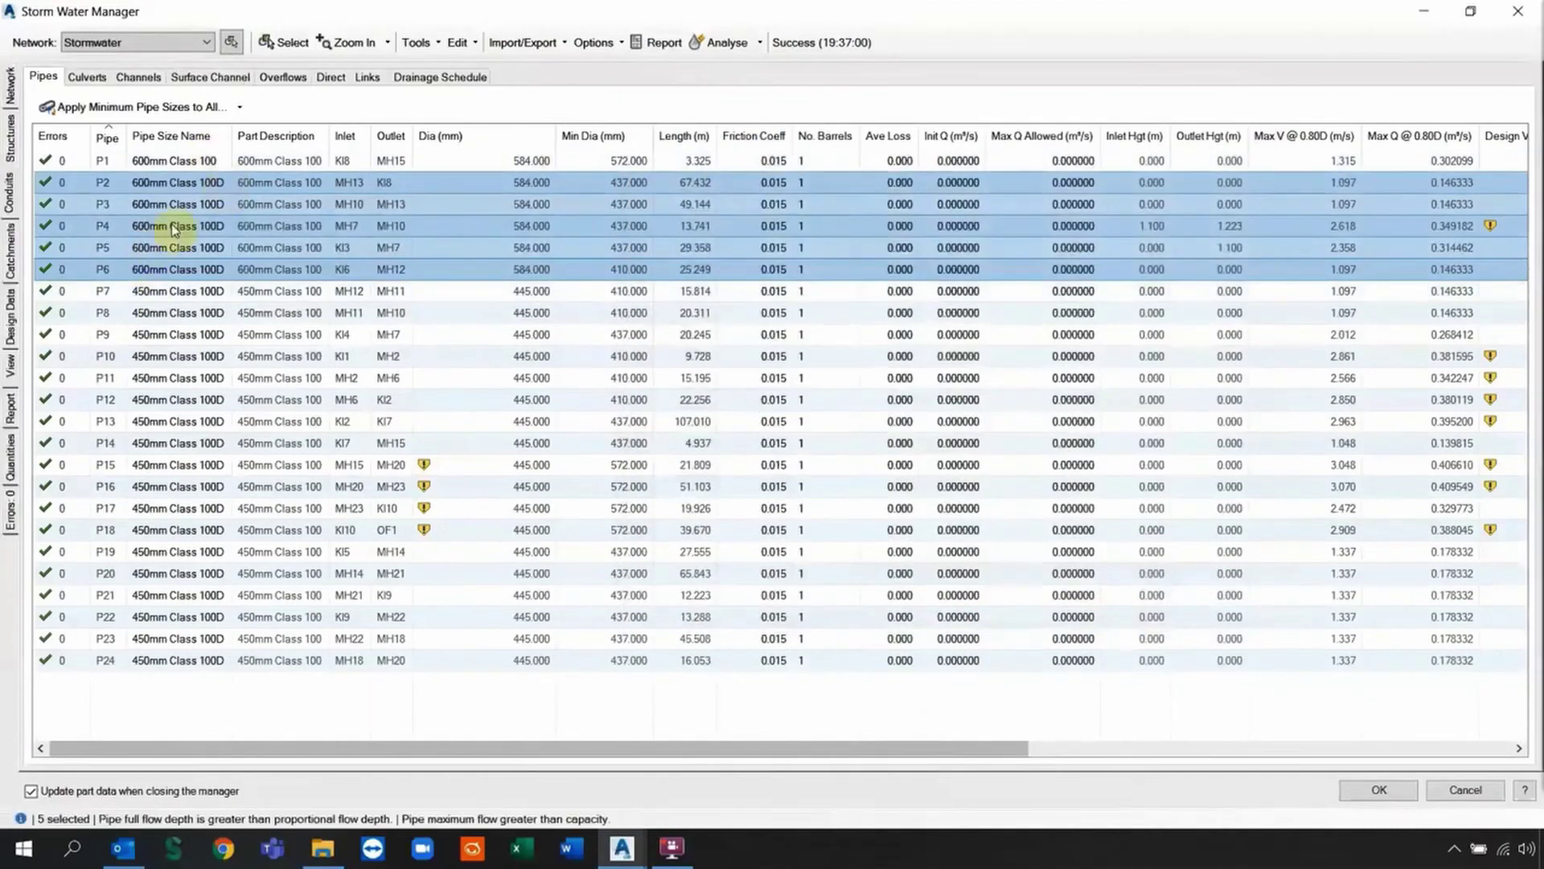
# Analyse the network again with the resized P2 to P6 and check the analysis status and the pipe velocity warnings
pyautogui.click(741, 44)
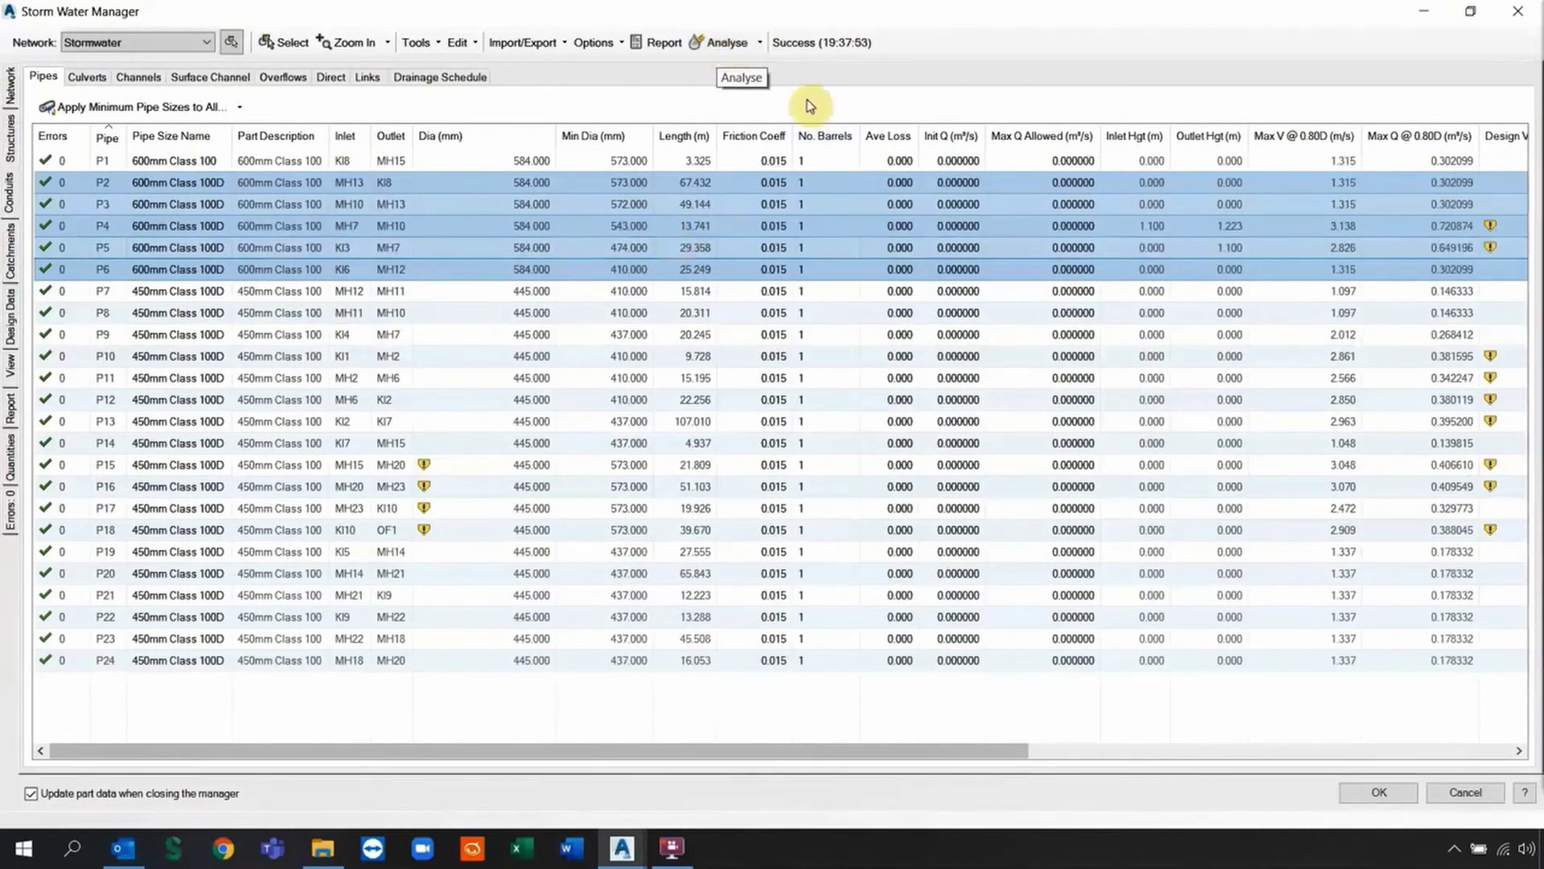
pyautogui.moveTo(814, 44)
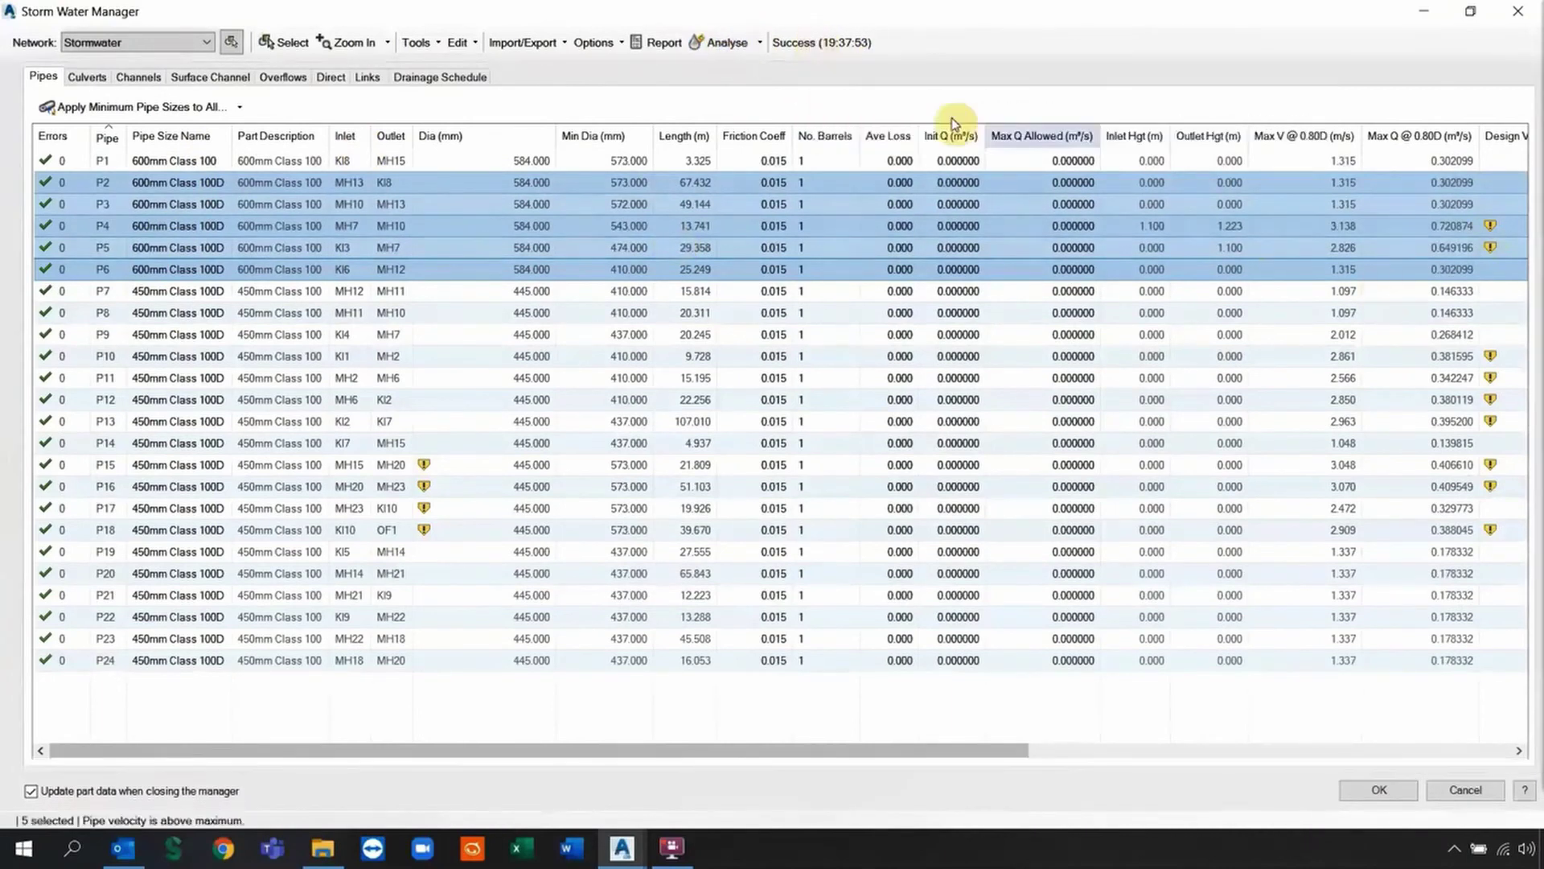
pyautogui.moveTo(1489, 233)
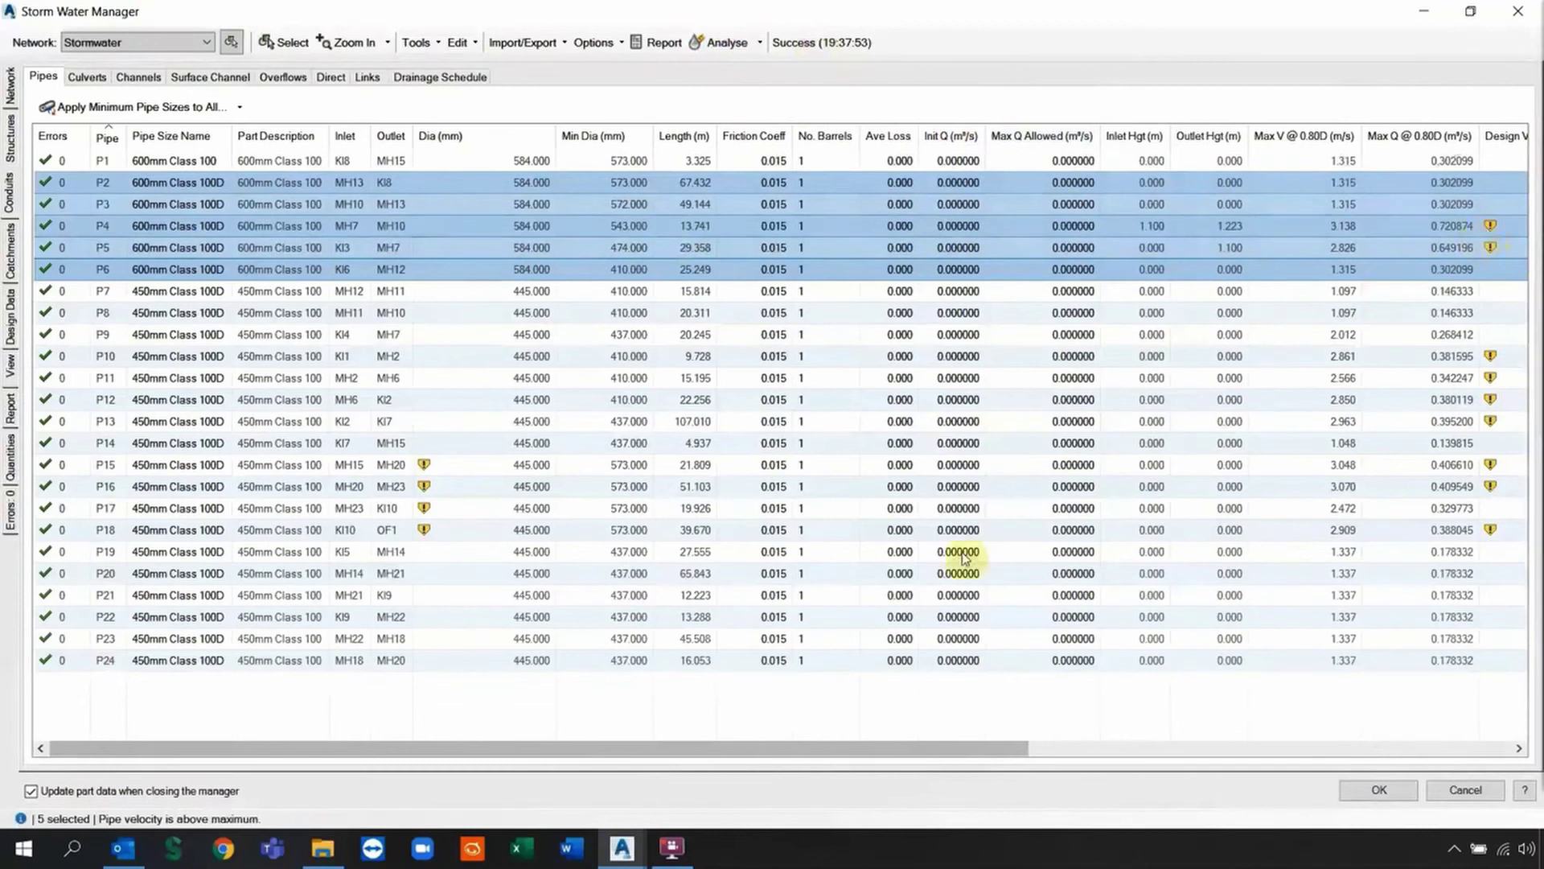
pyautogui.moveTo(951, 745); pyautogui.dragTo(161, 739)
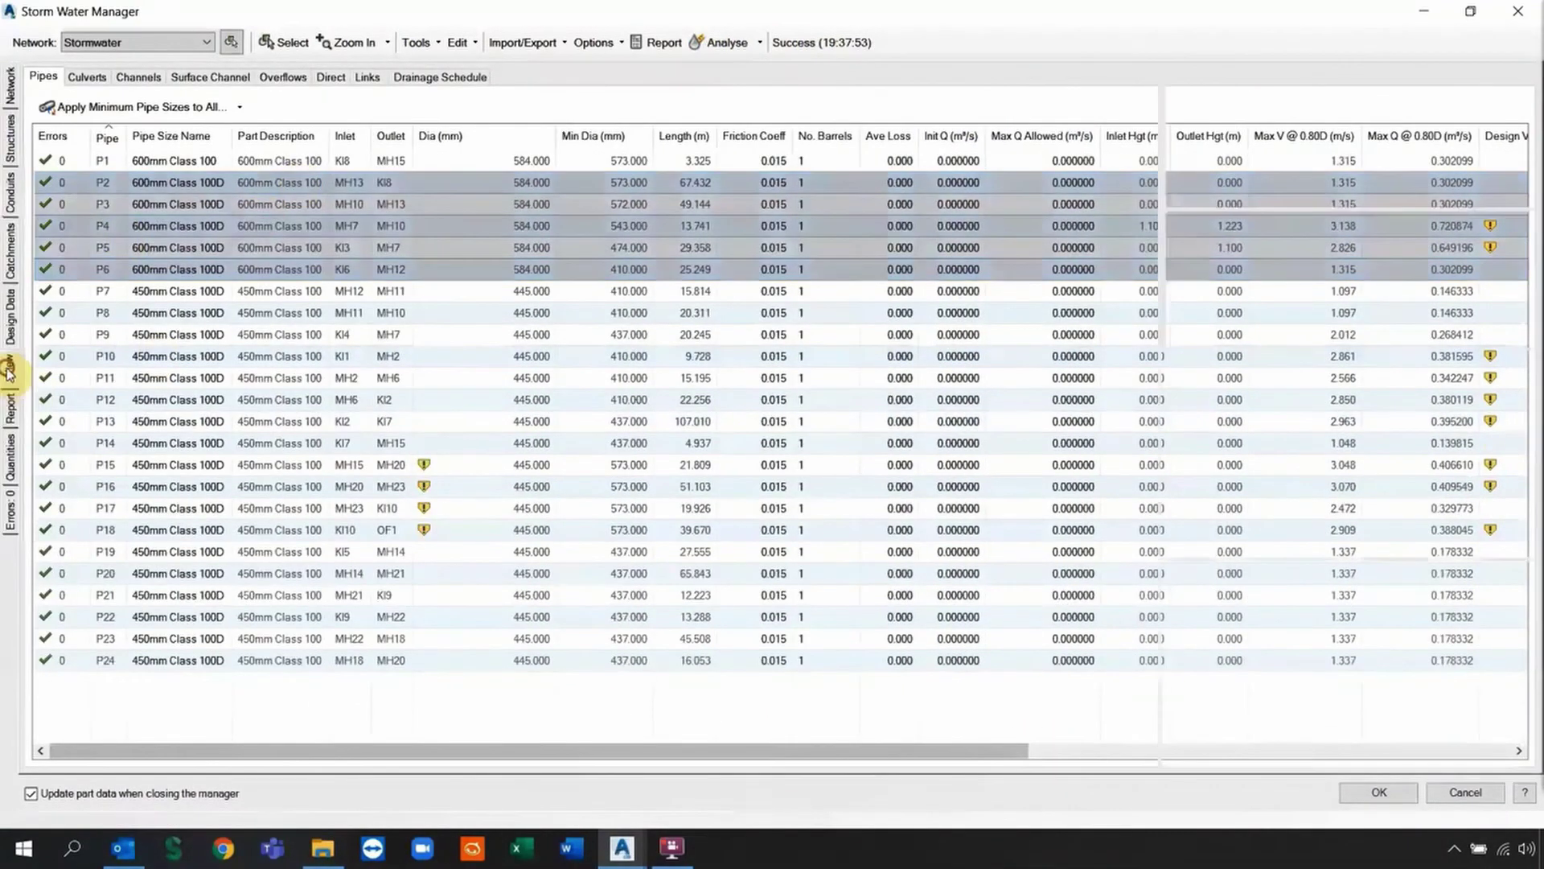
# Open the network plan layout view and colour and label the conduits by velocity
pyautogui.click(8, 368)
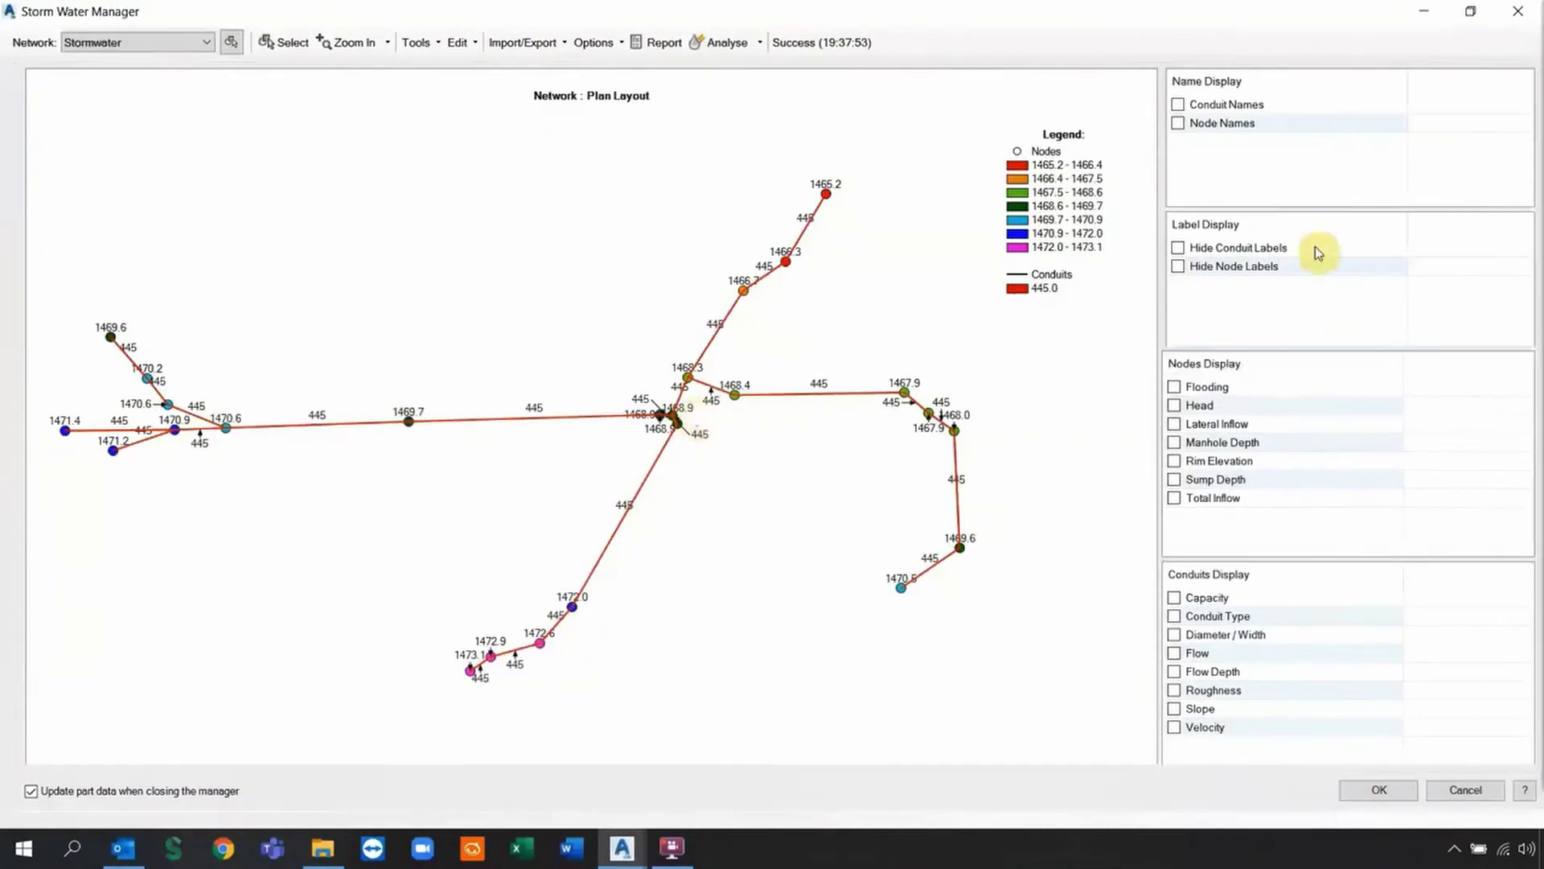
pyautogui.click(1175, 728)
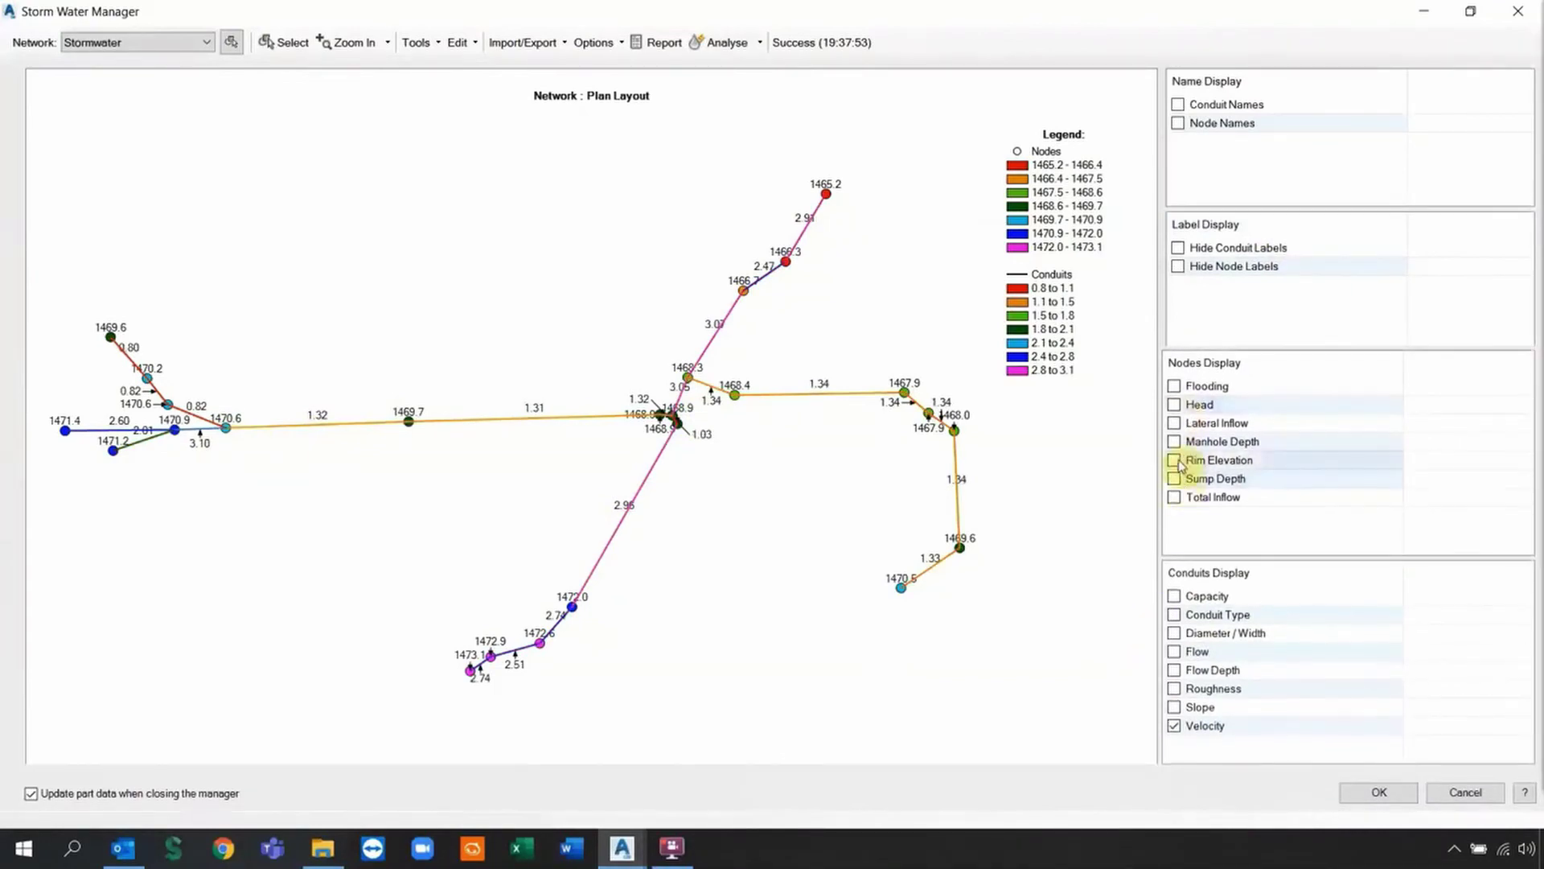
# Colour and label the plan layout's nodes by total inflow, then open the analysis result graphs with a wider parts list
pyautogui.click(1174, 497)
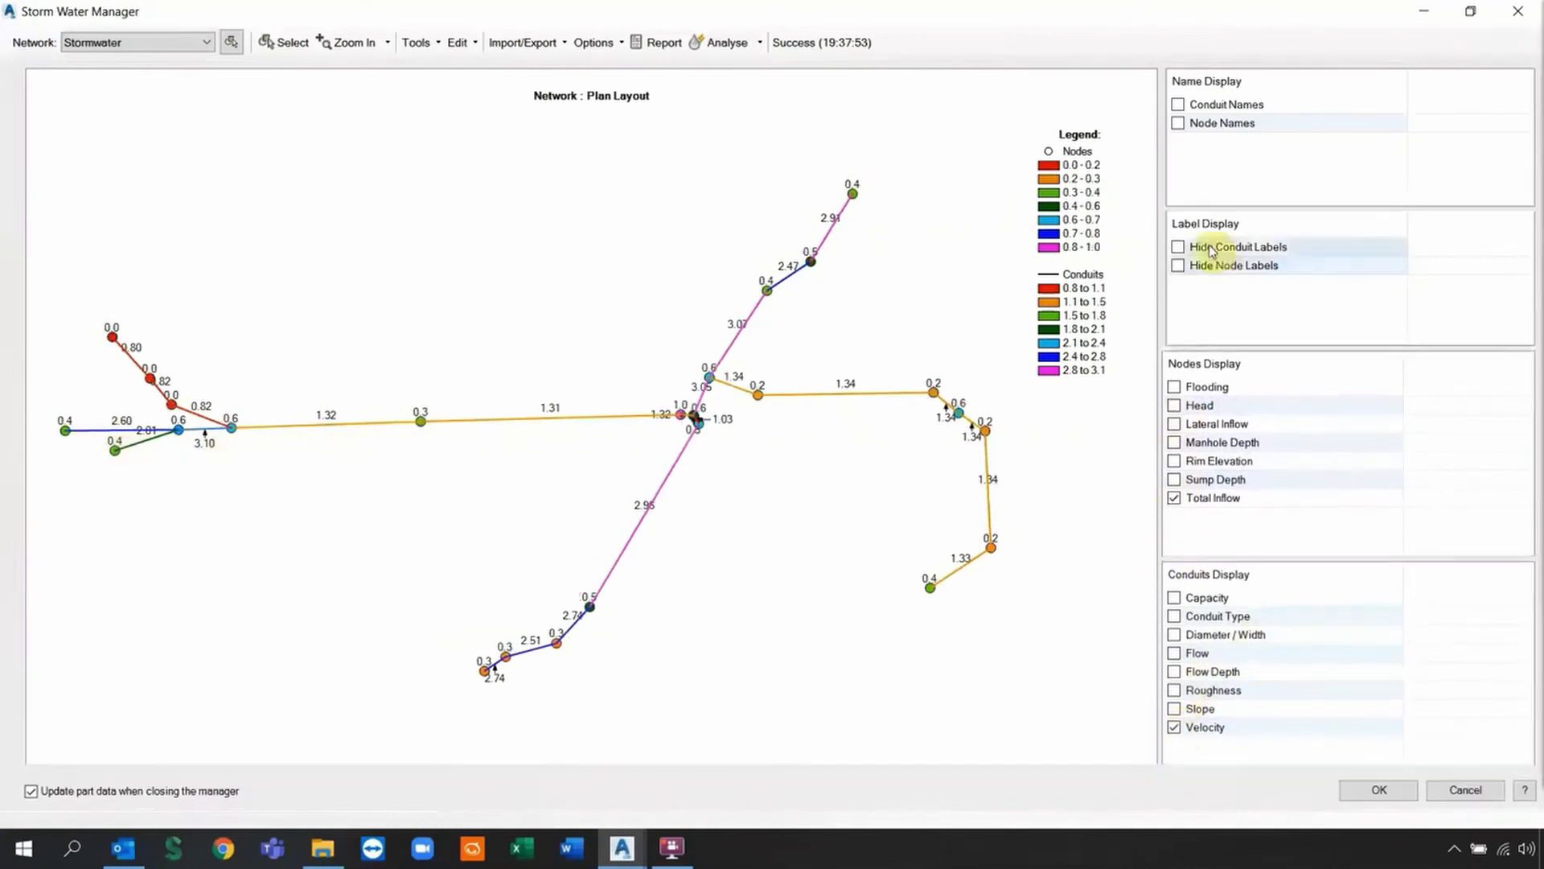
pyautogui.click(11, 411)
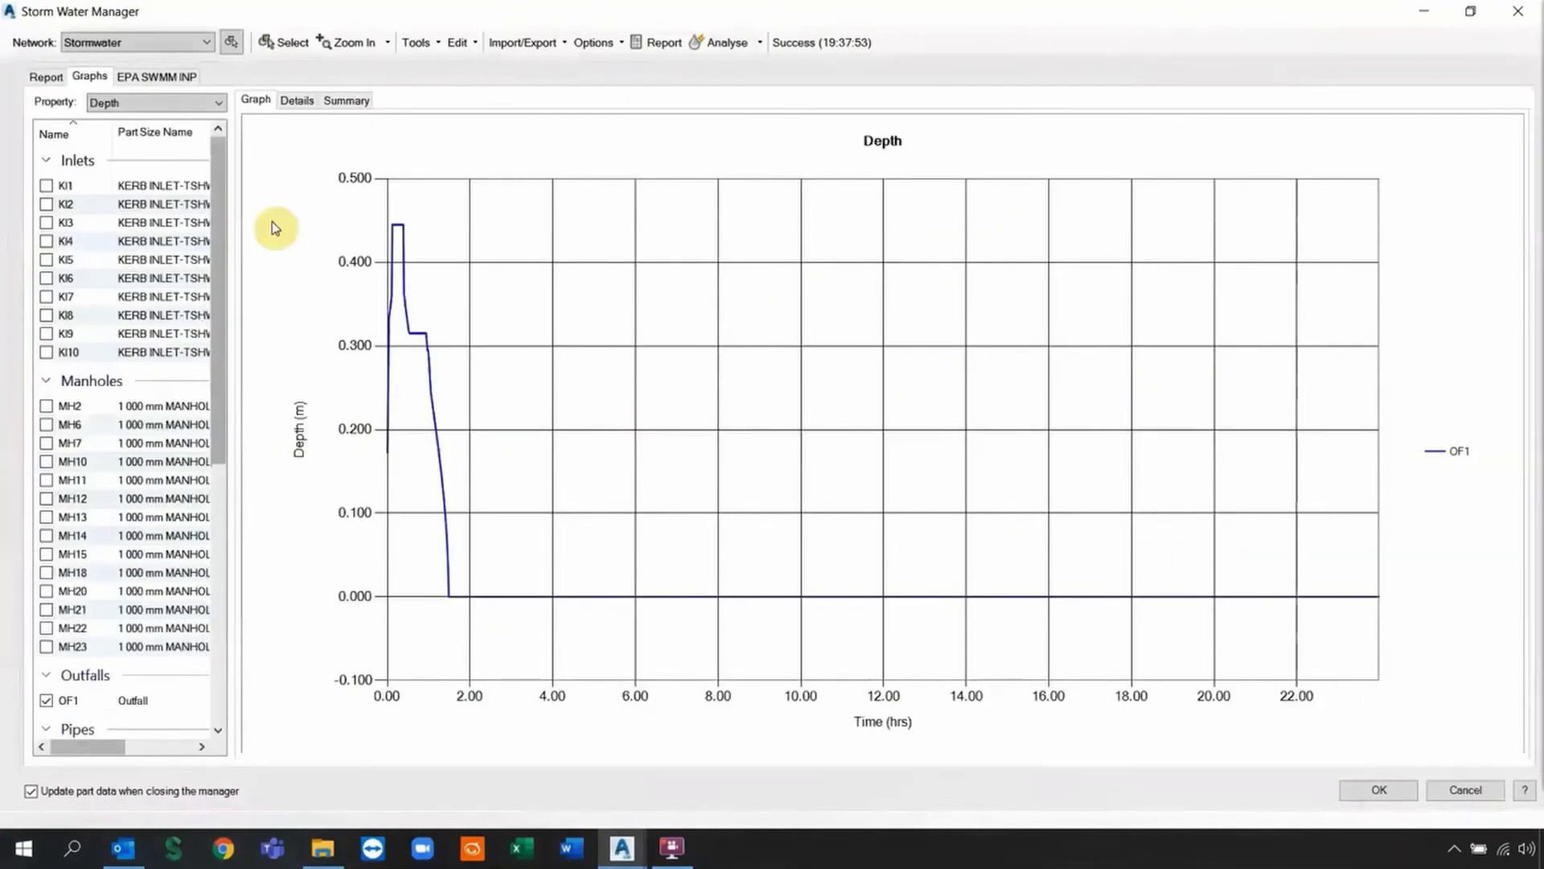
pyautogui.moveTo(233, 327); pyautogui.dragTo(338, 330)
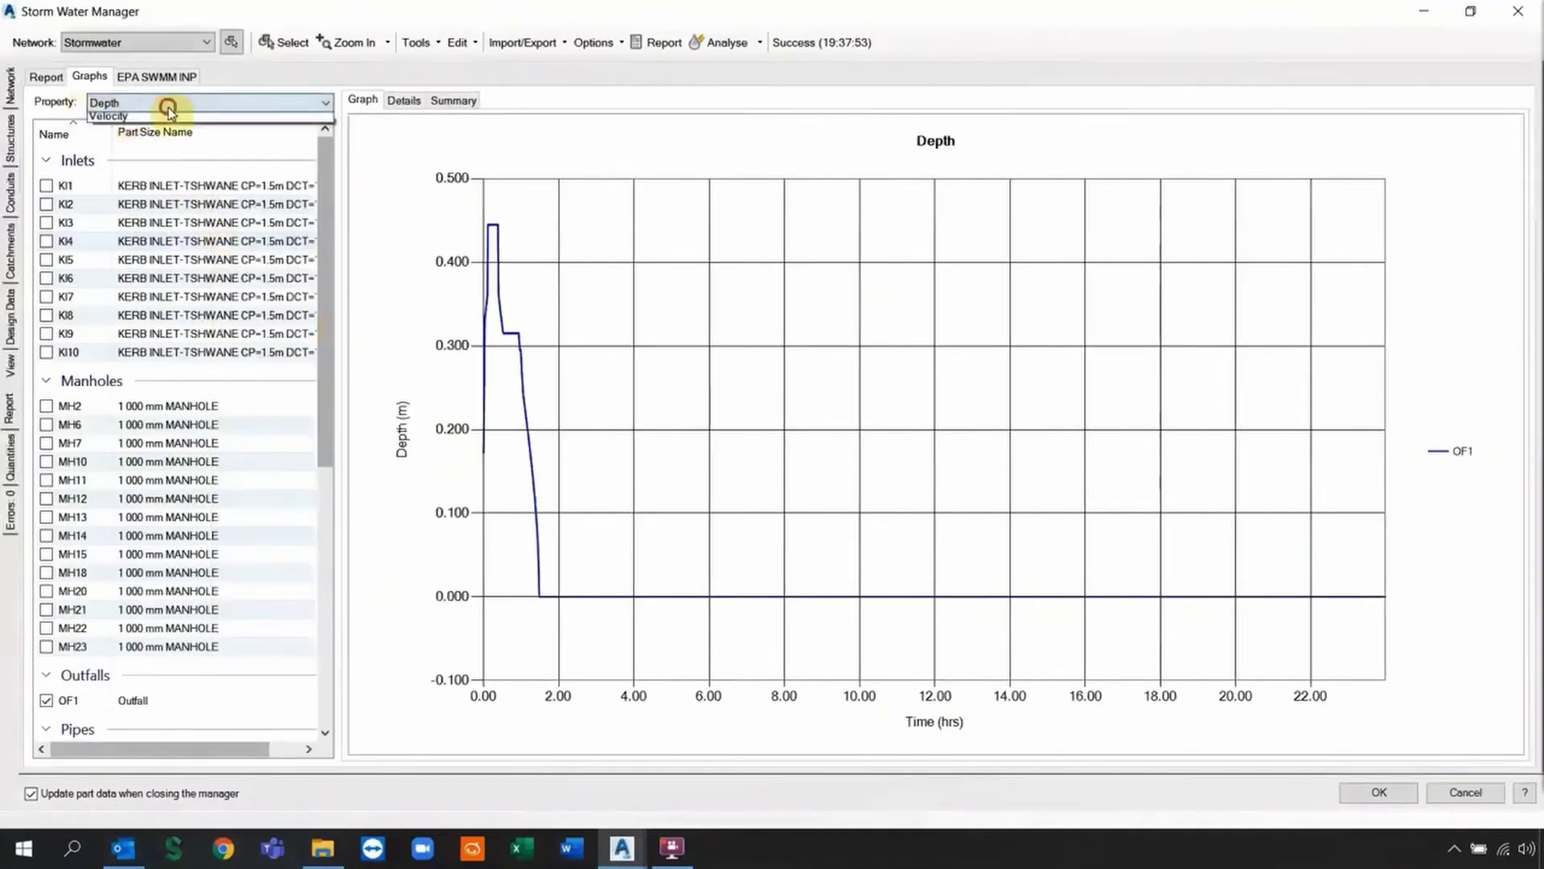
# Graph the velocity over time for pipes P1 to P5 together with outfall OF1
pyautogui.click(165, 103)
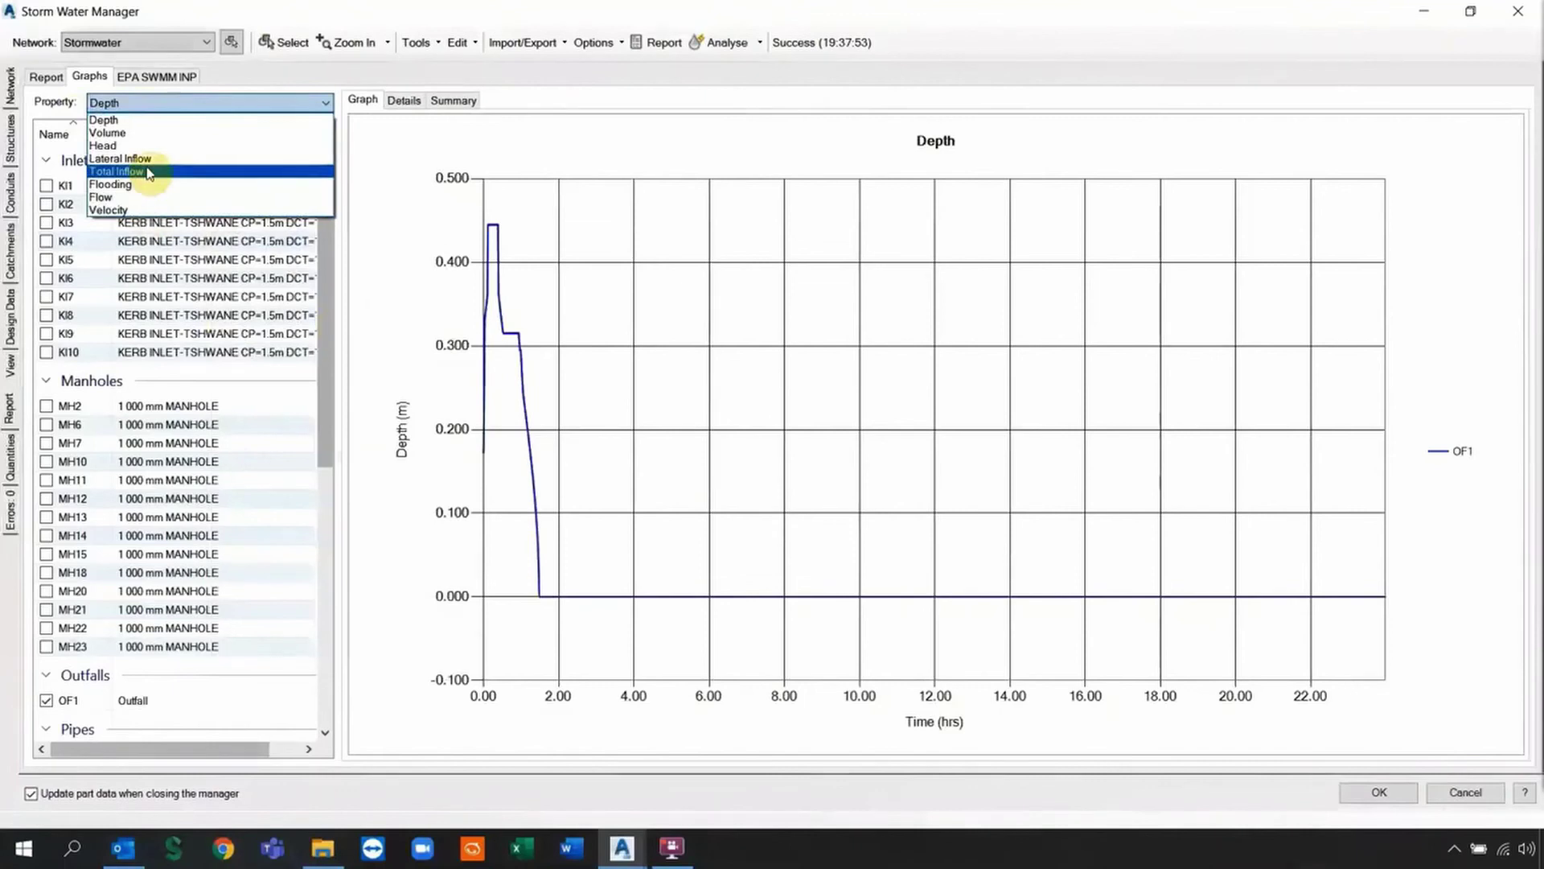
pyautogui.click(150, 211)
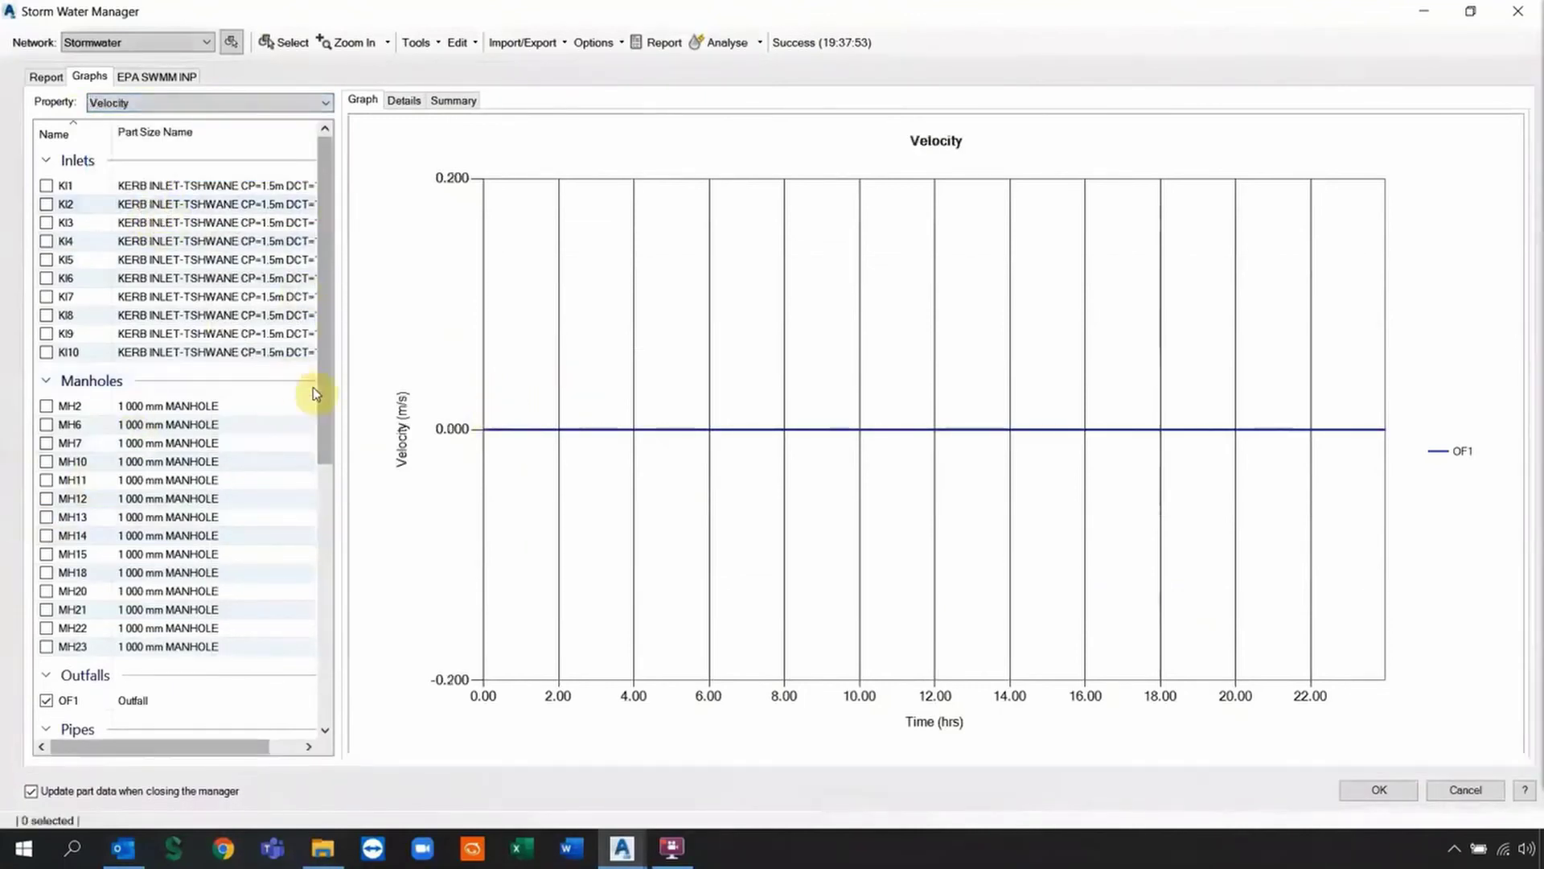
pyautogui.scroll(-3, 328, 442)
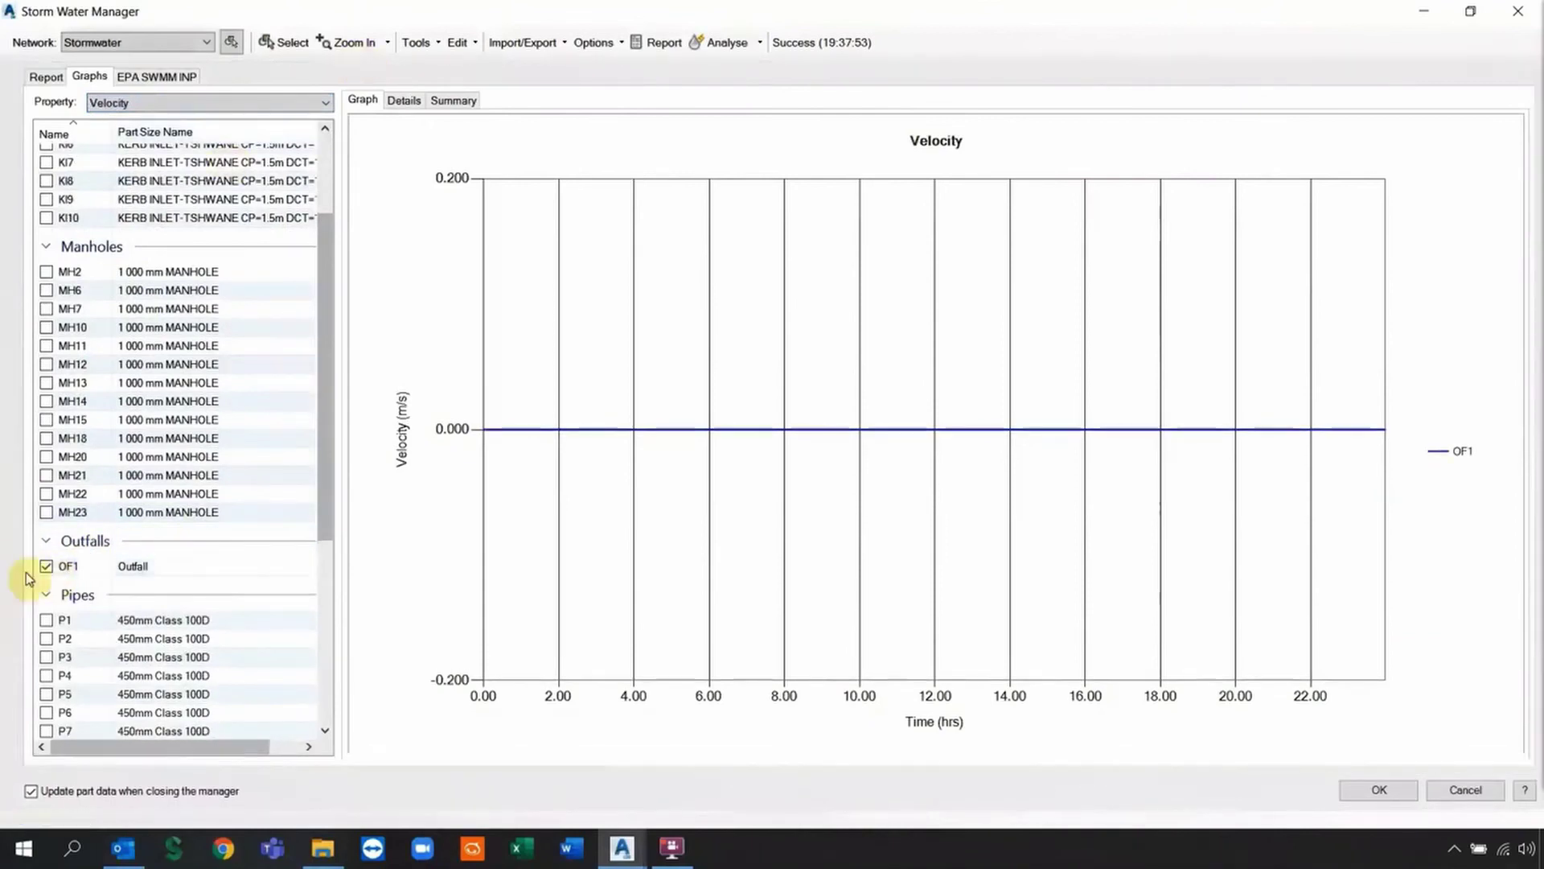
pyautogui.click(46, 621)
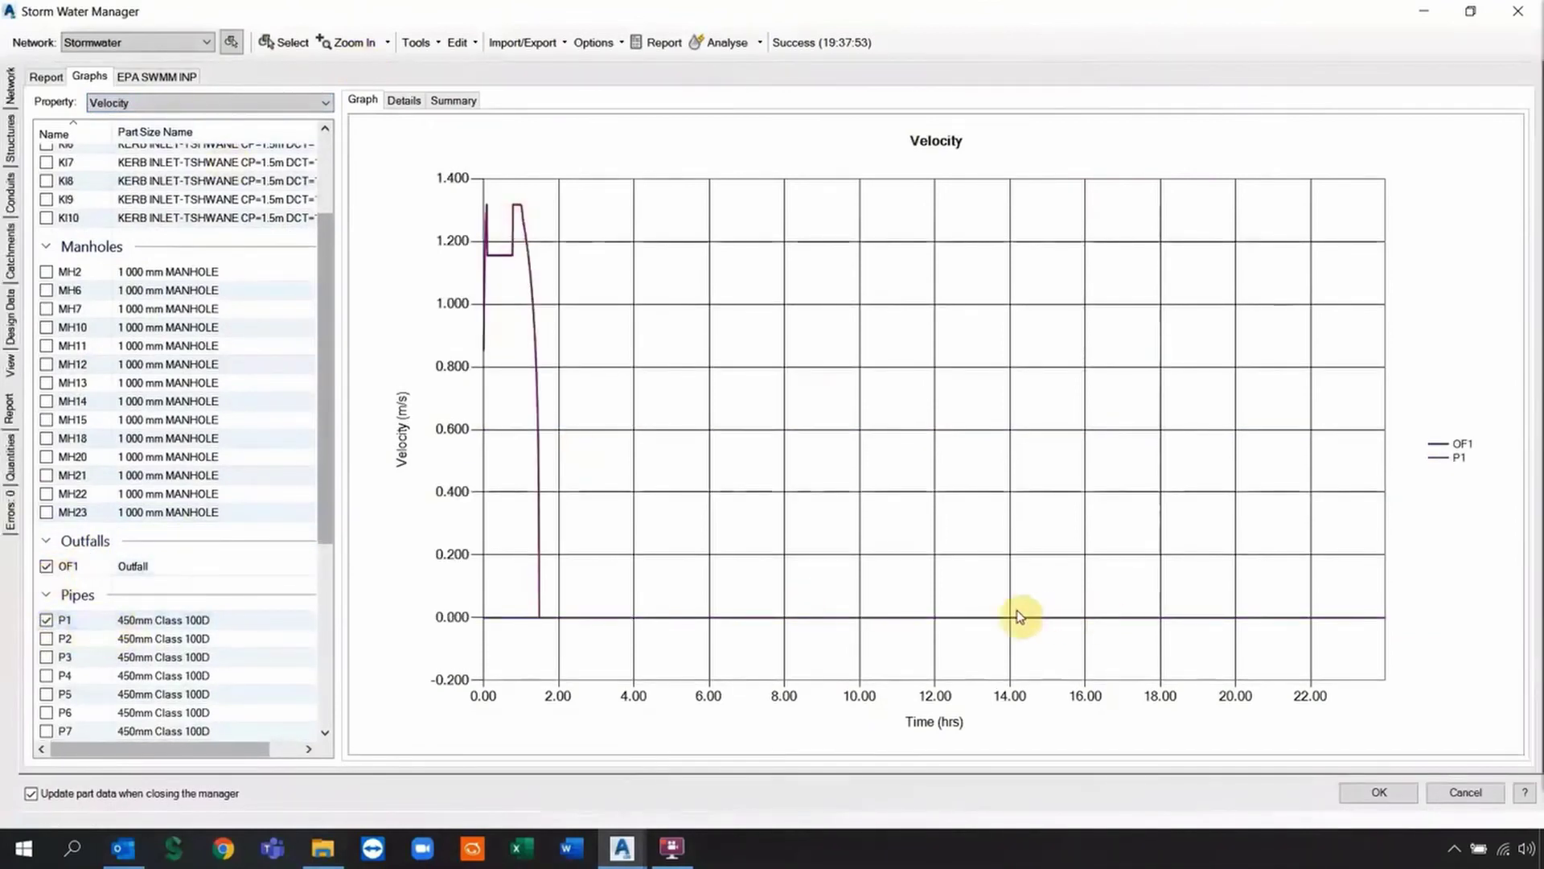
pyautogui.click(46, 639)
pyautogui.click(46, 658)
pyautogui.click(46, 686)
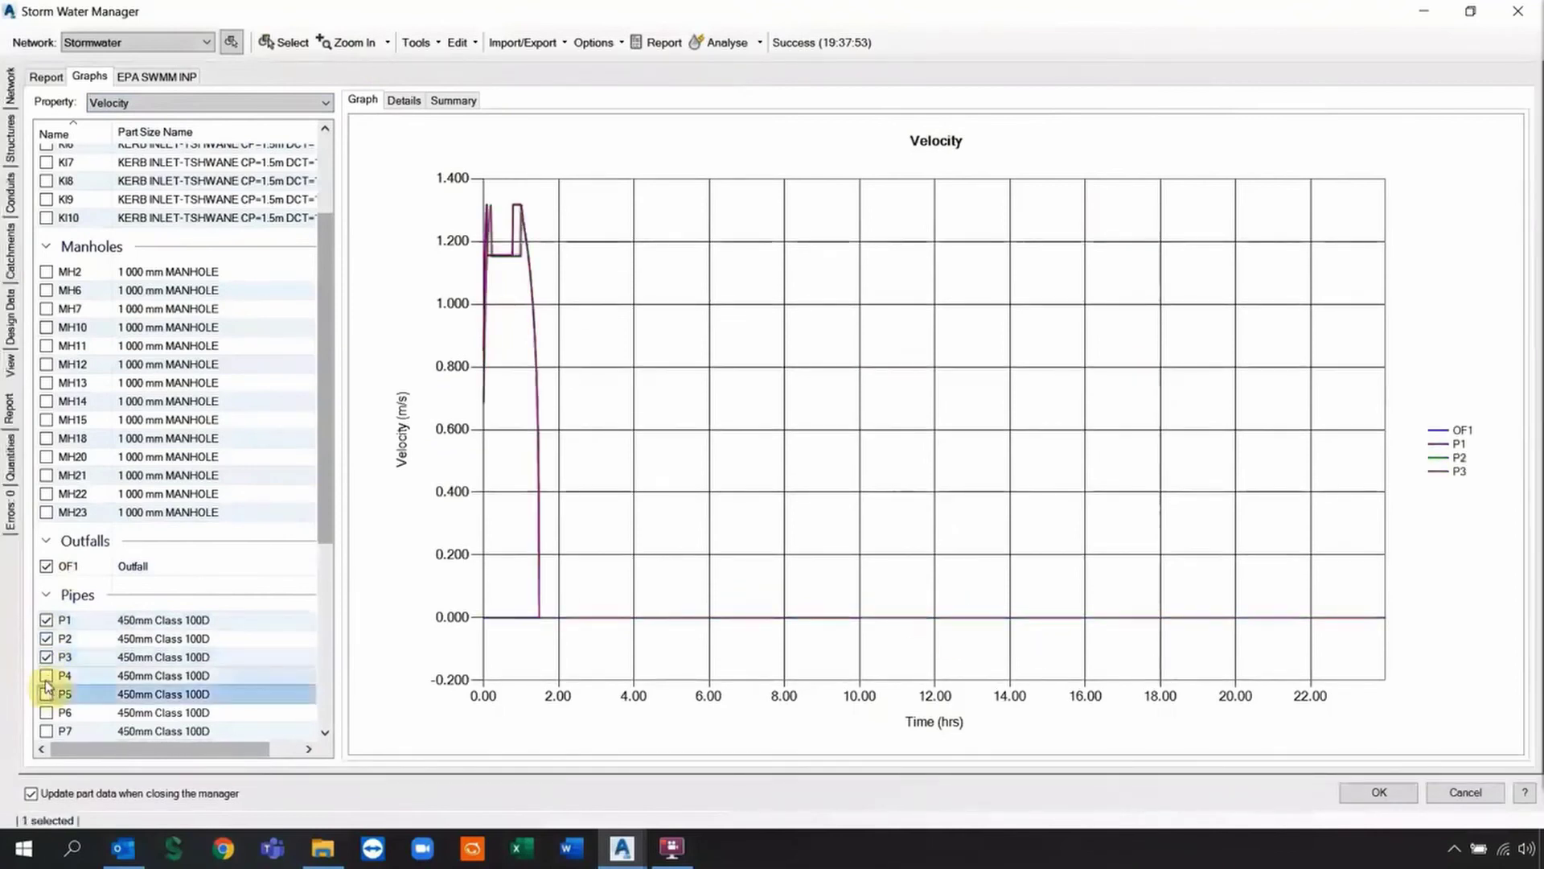
pyautogui.click(45, 676)
pyautogui.click(46, 694)
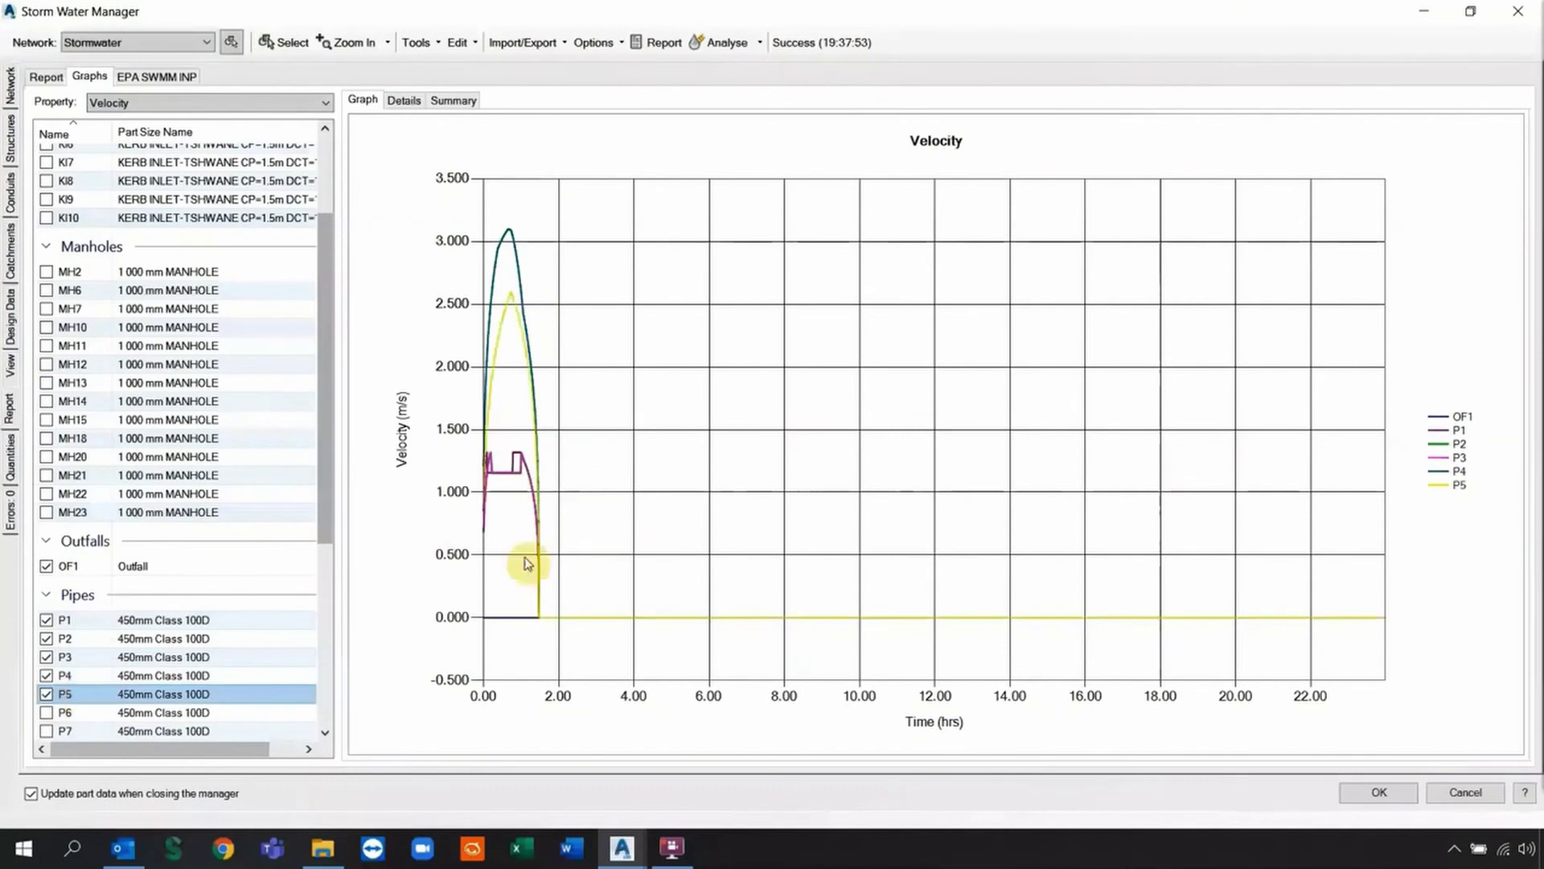
# Examine the time-step velocity details with OF1 collapsed, and the velocity summary of the plotted parts
pyautogui.click(404, 100)
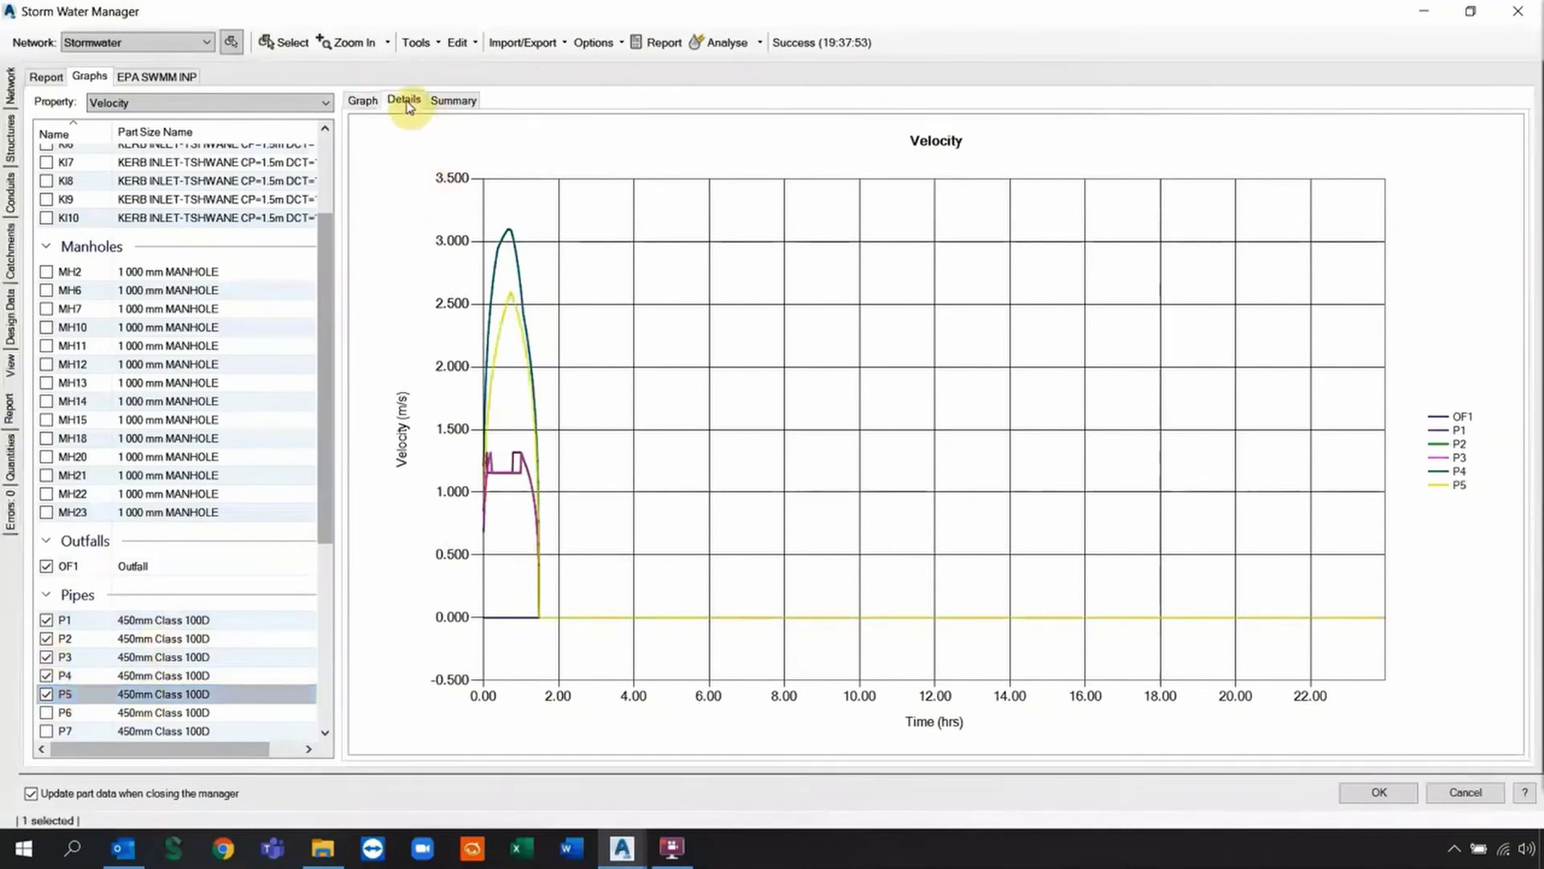
pyautogui.click(373, 157)
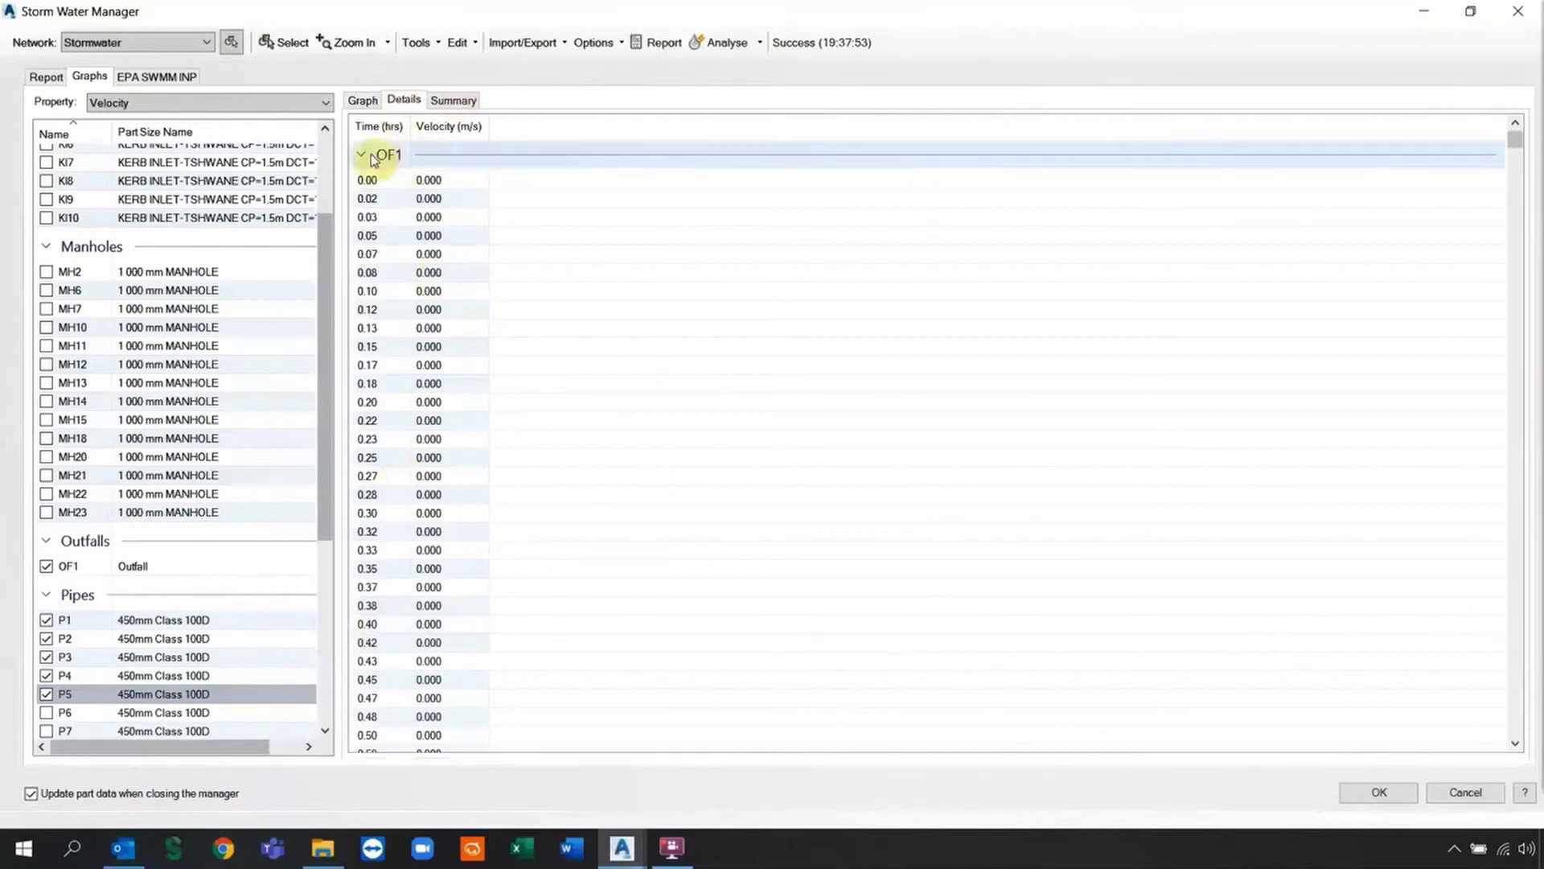
pyautogui.click(374, 157)
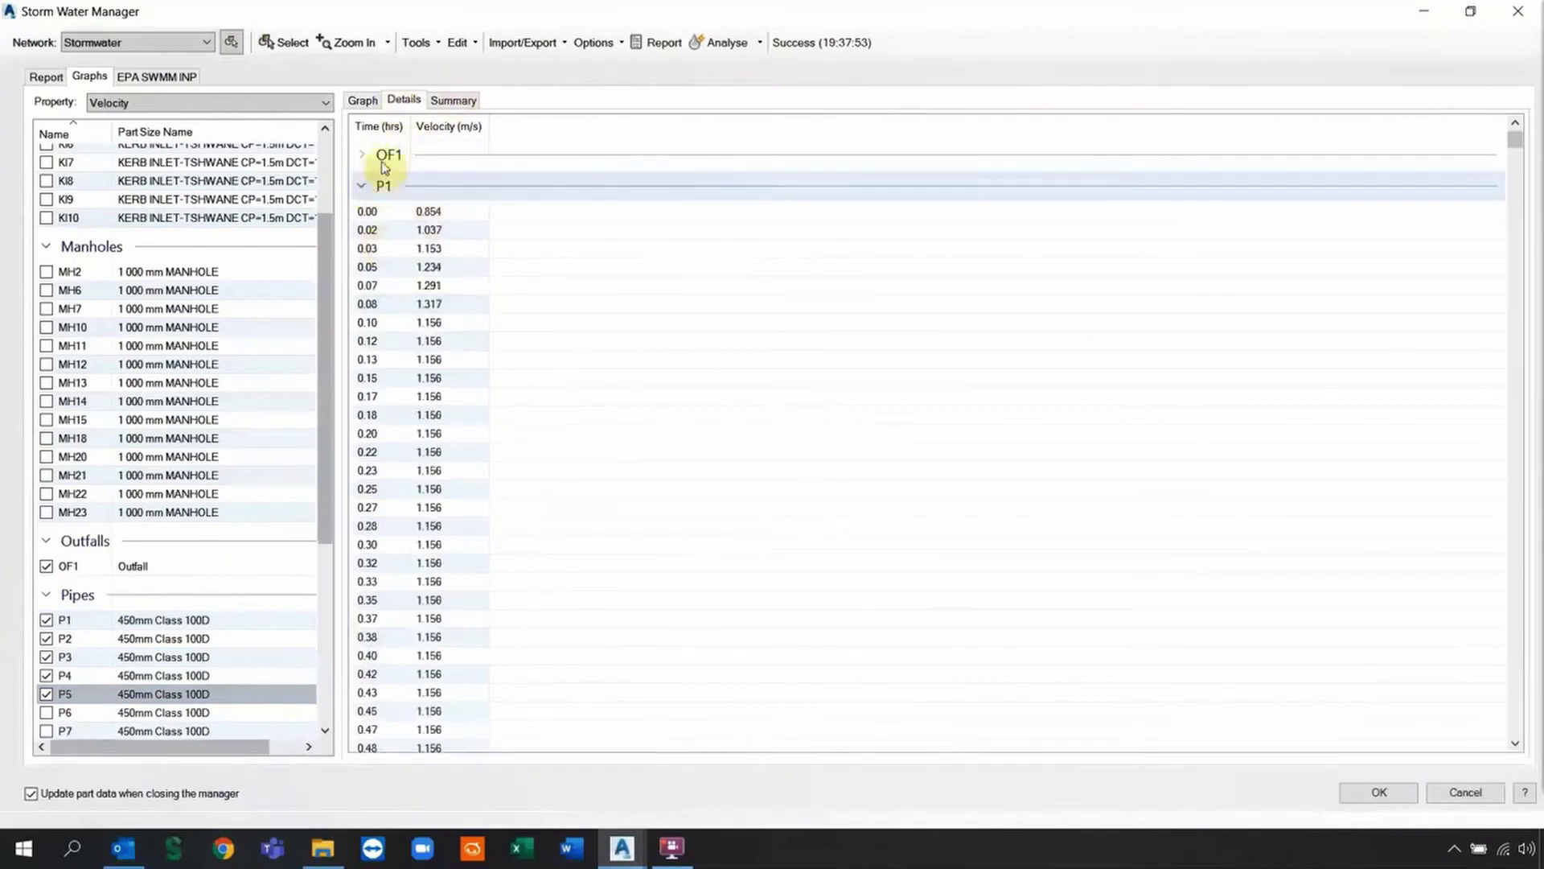
pyautogui.click(452, 100)
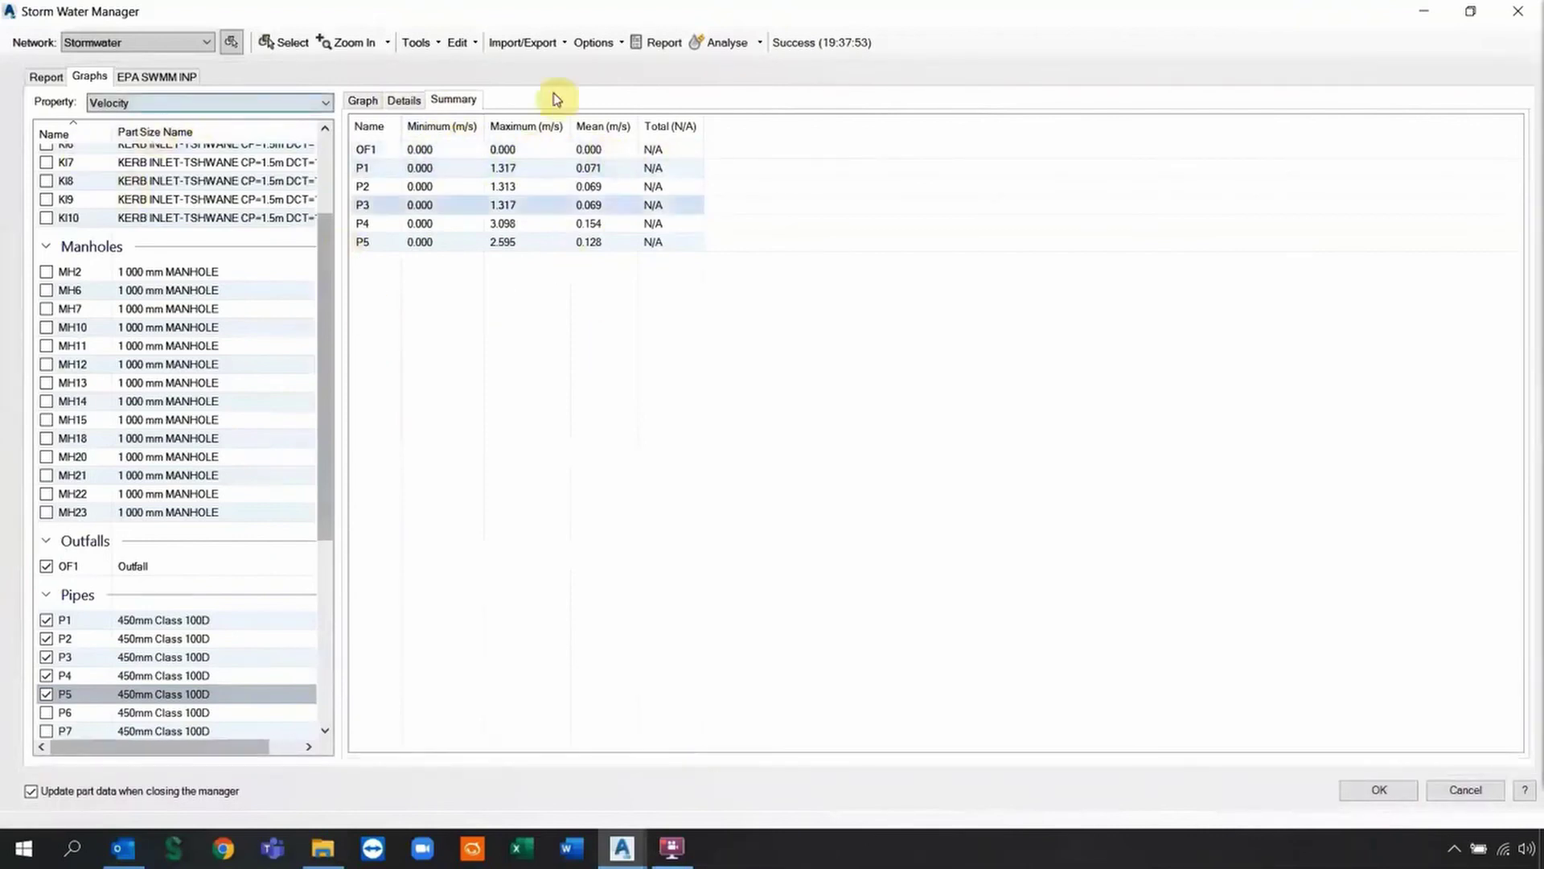
# Examine the generated EPA SWMM input file from its options to the pipe cross sections
pyautogui.click(157, 76)
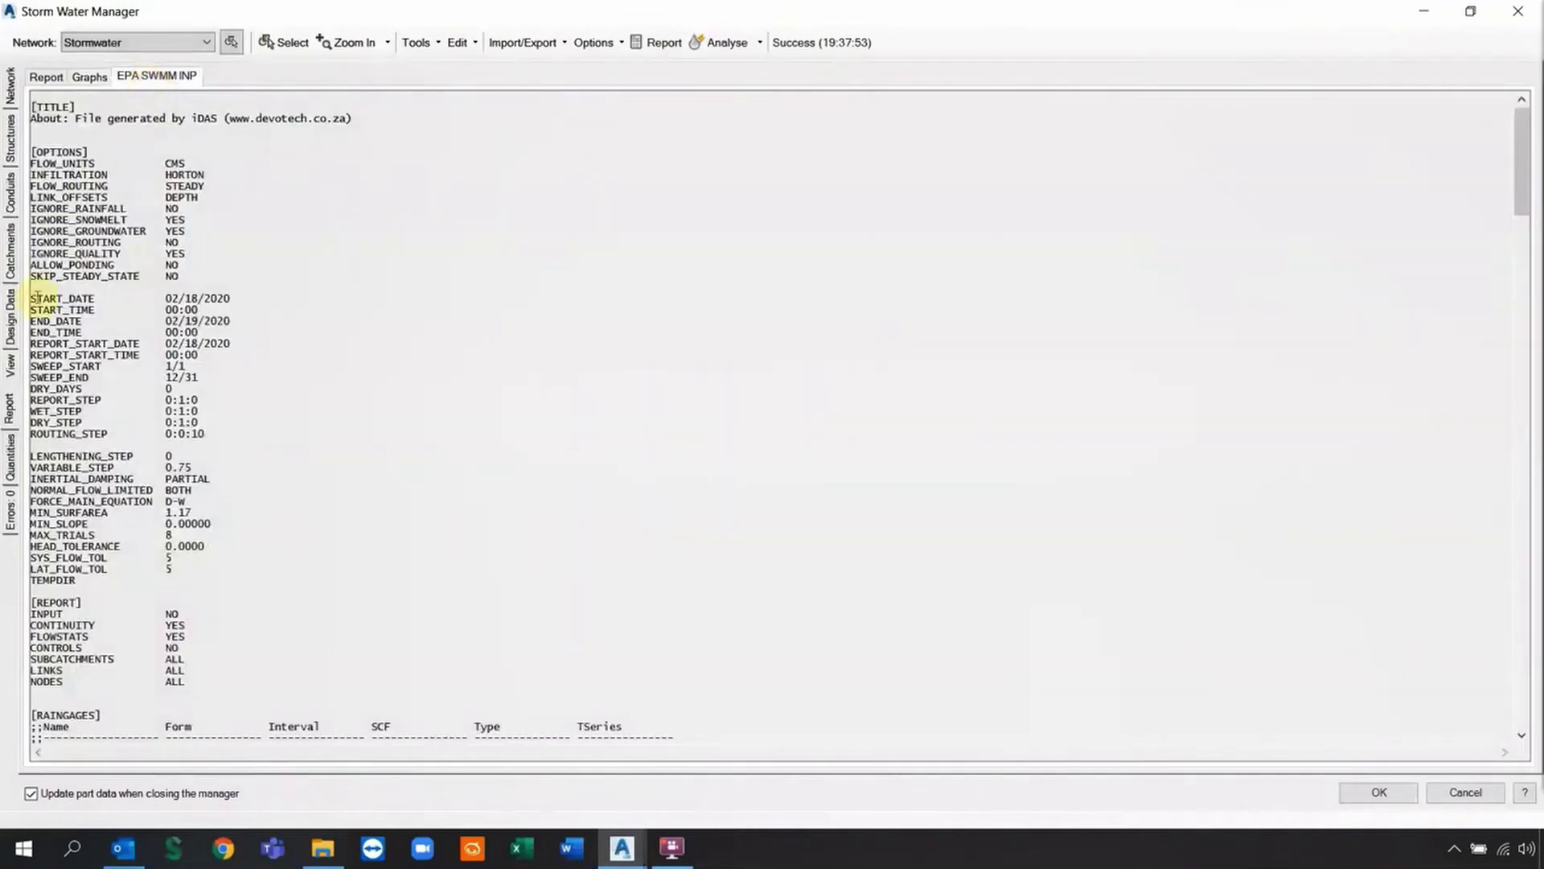
pyautogui.scroll(-20, 120, 156)
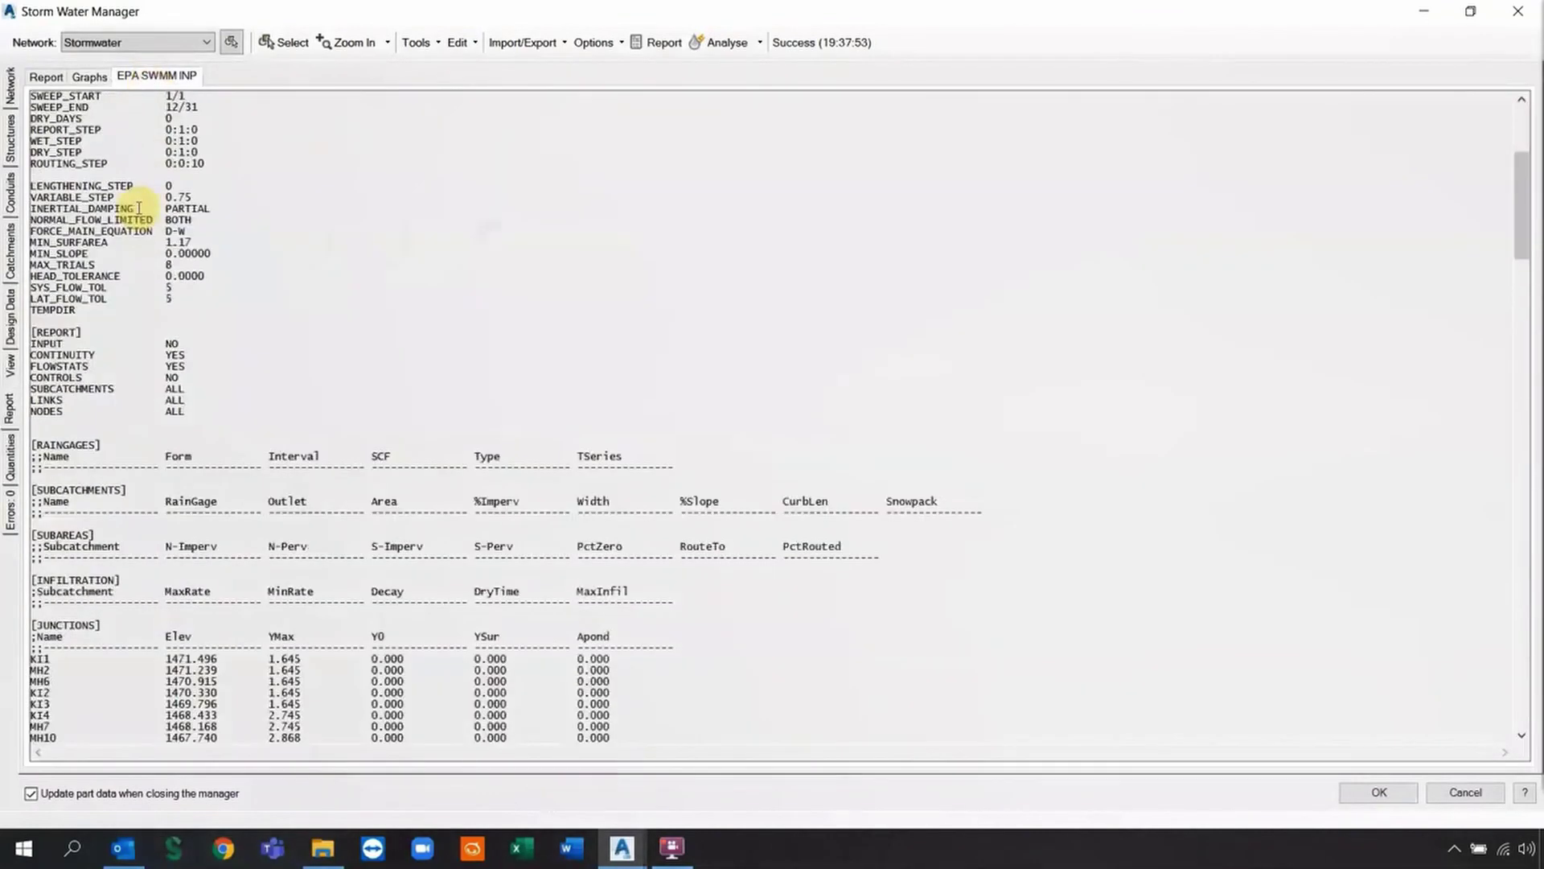
pyautogui.scroll(-11, 145, 211)
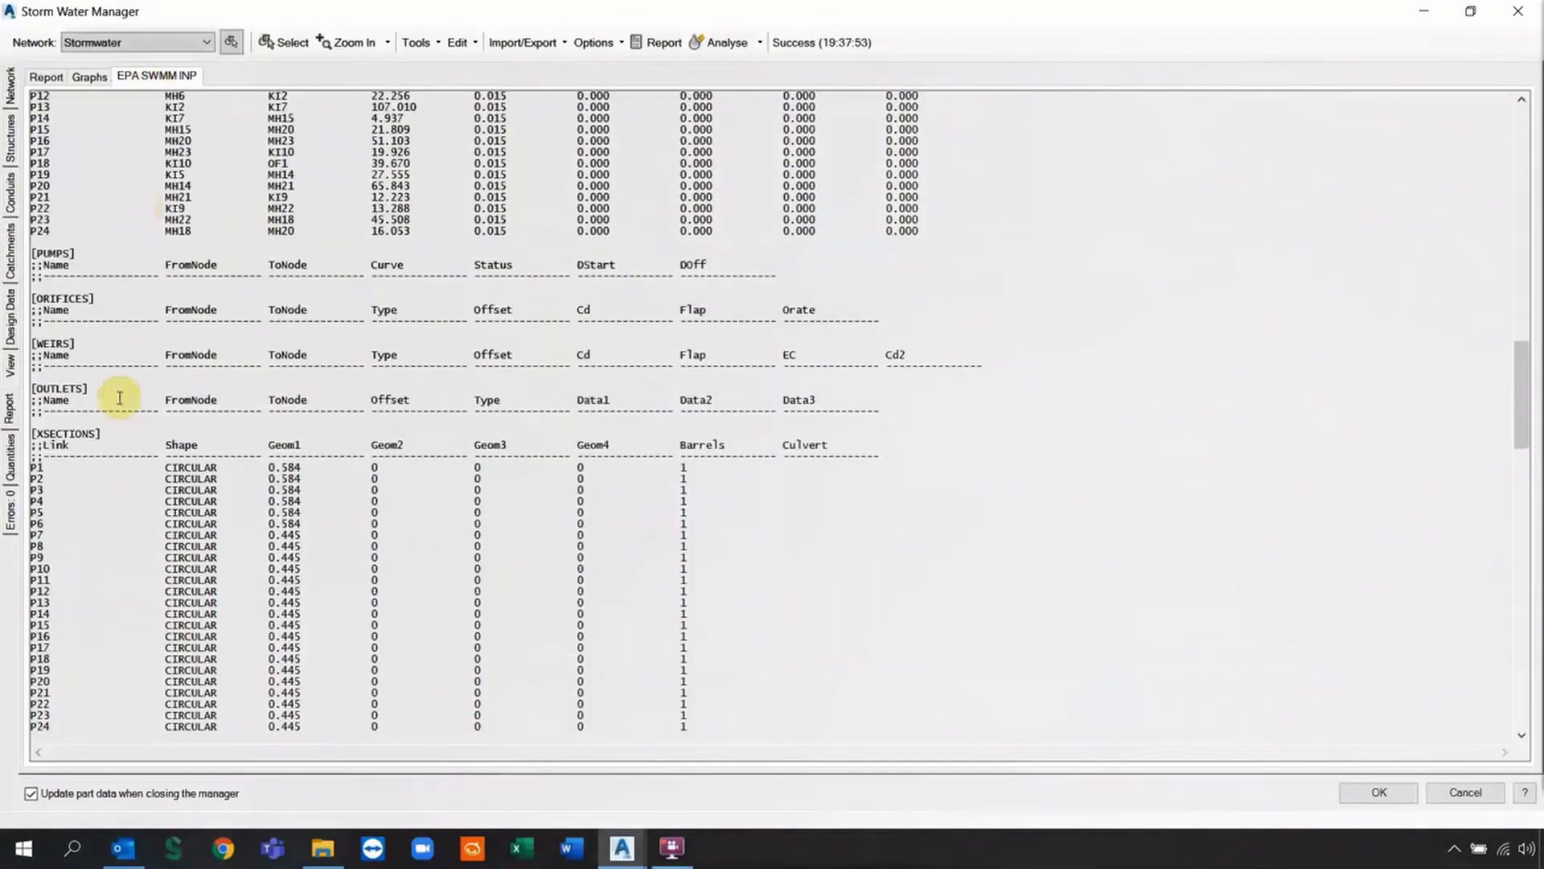
# Read through the EPA SWMM analysis report, including node depths, surcharge, flooding and the link flow summary
pyautogui.click(47, 77)
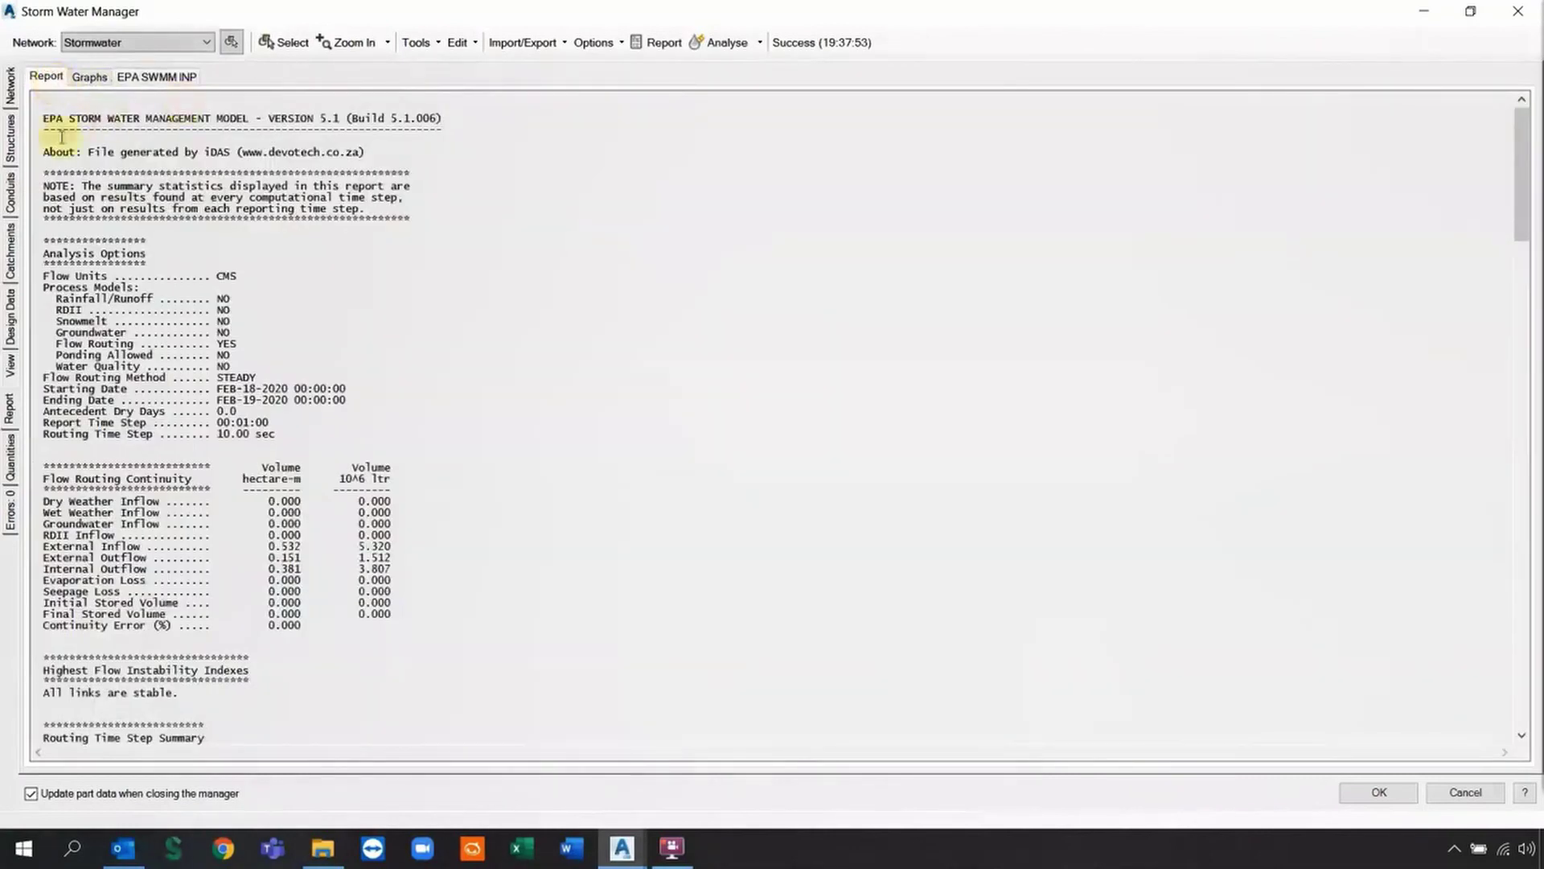
pyautogui.scroll(-20, 297, 285)
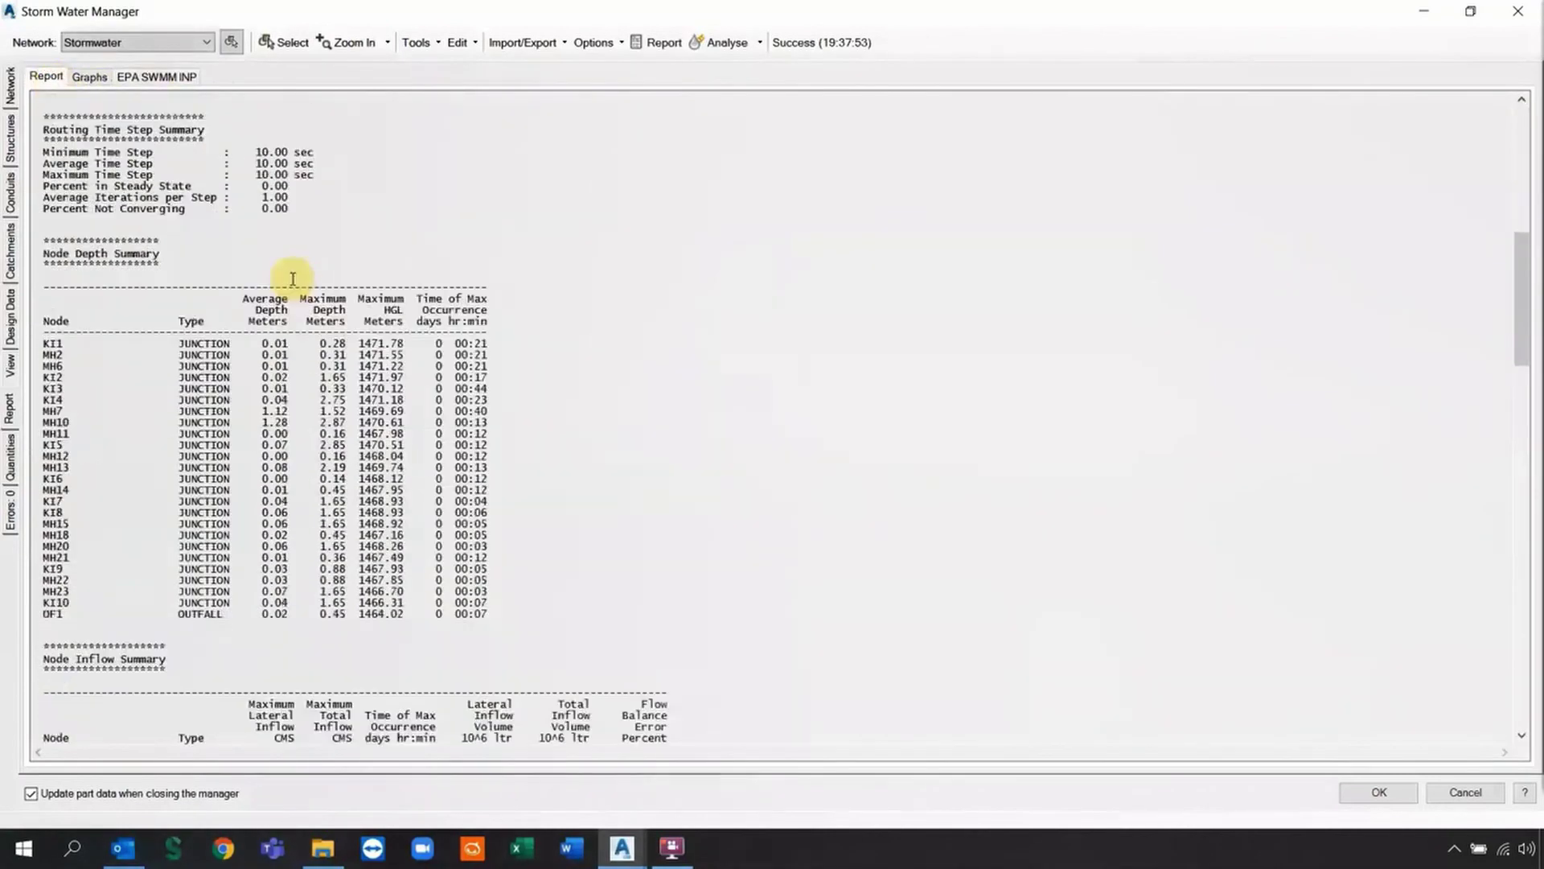
pyautogui.scroll(-20, 298, 278)
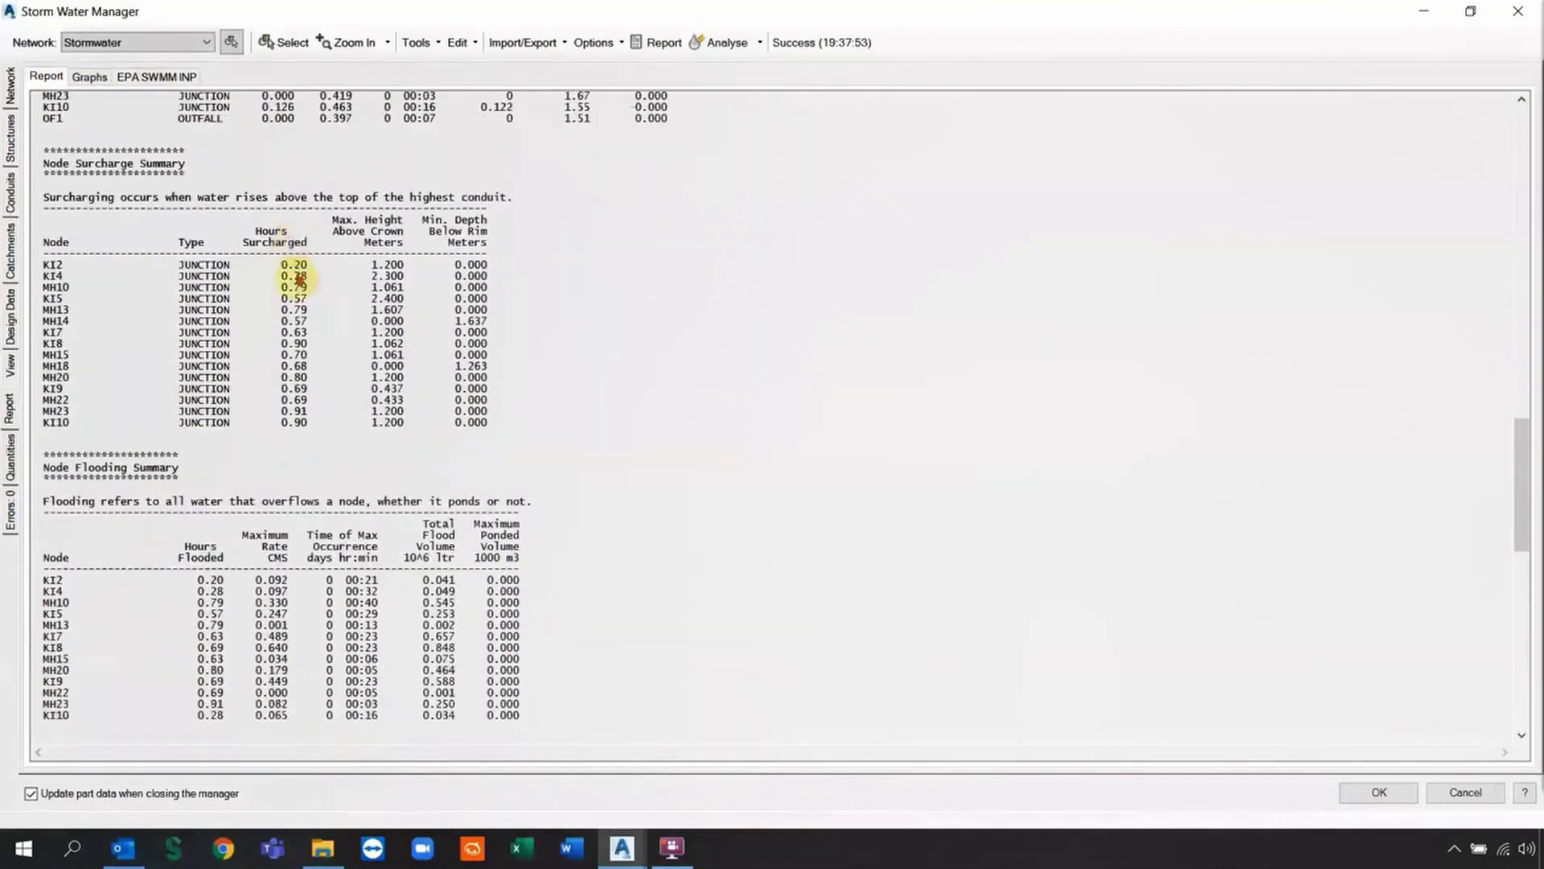
pyautogui.scroll(-11, 300, 277)
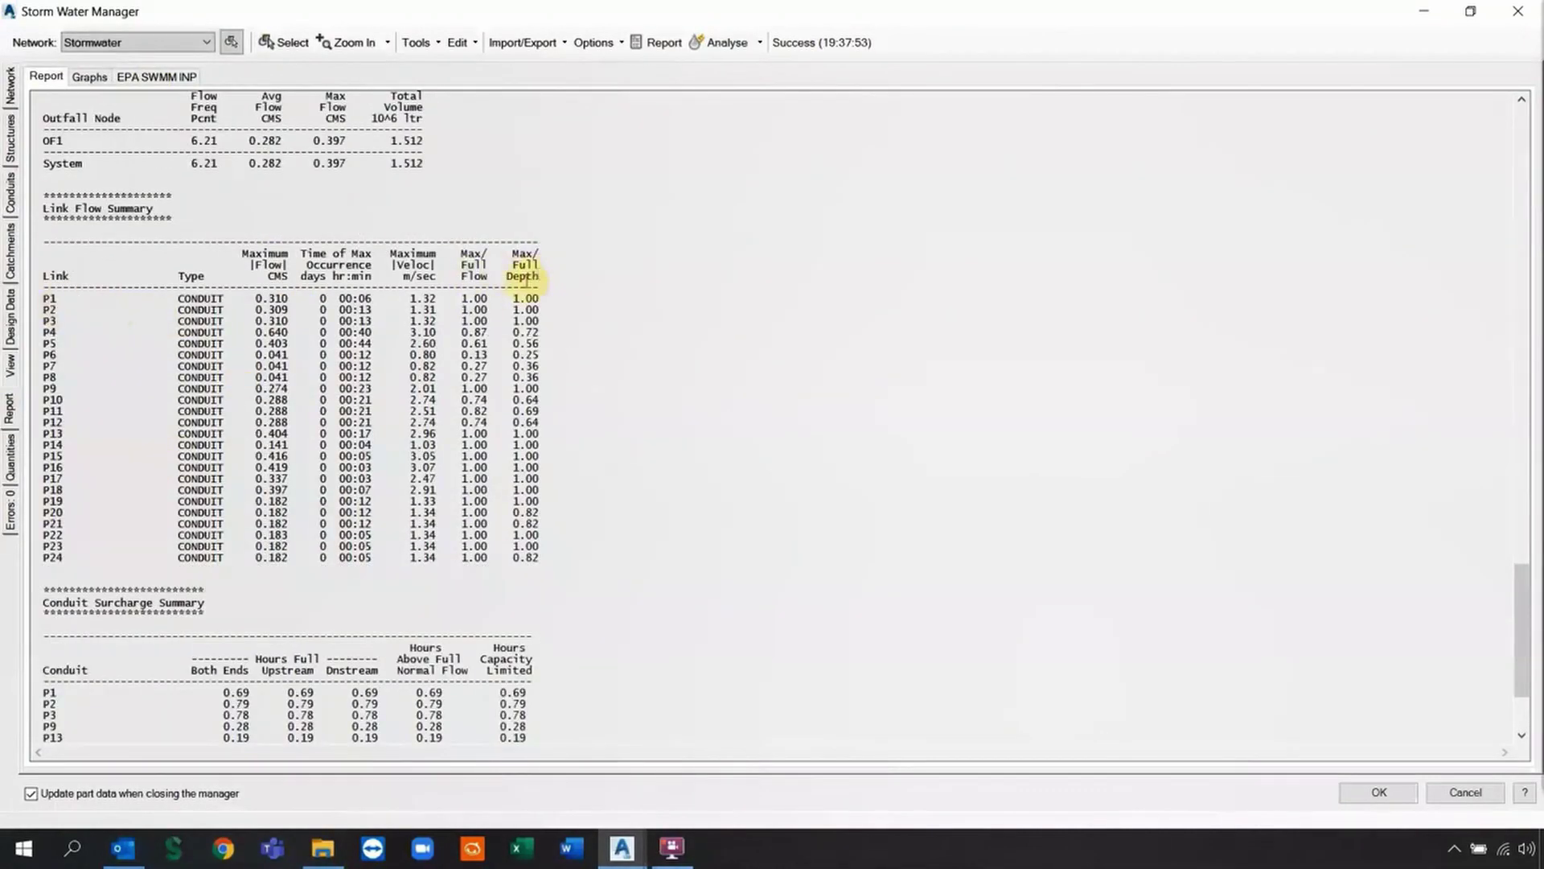
# Review the network's pipe and part quantities and look at the CSV export without saving a file
pyautogui.click(10, 455)
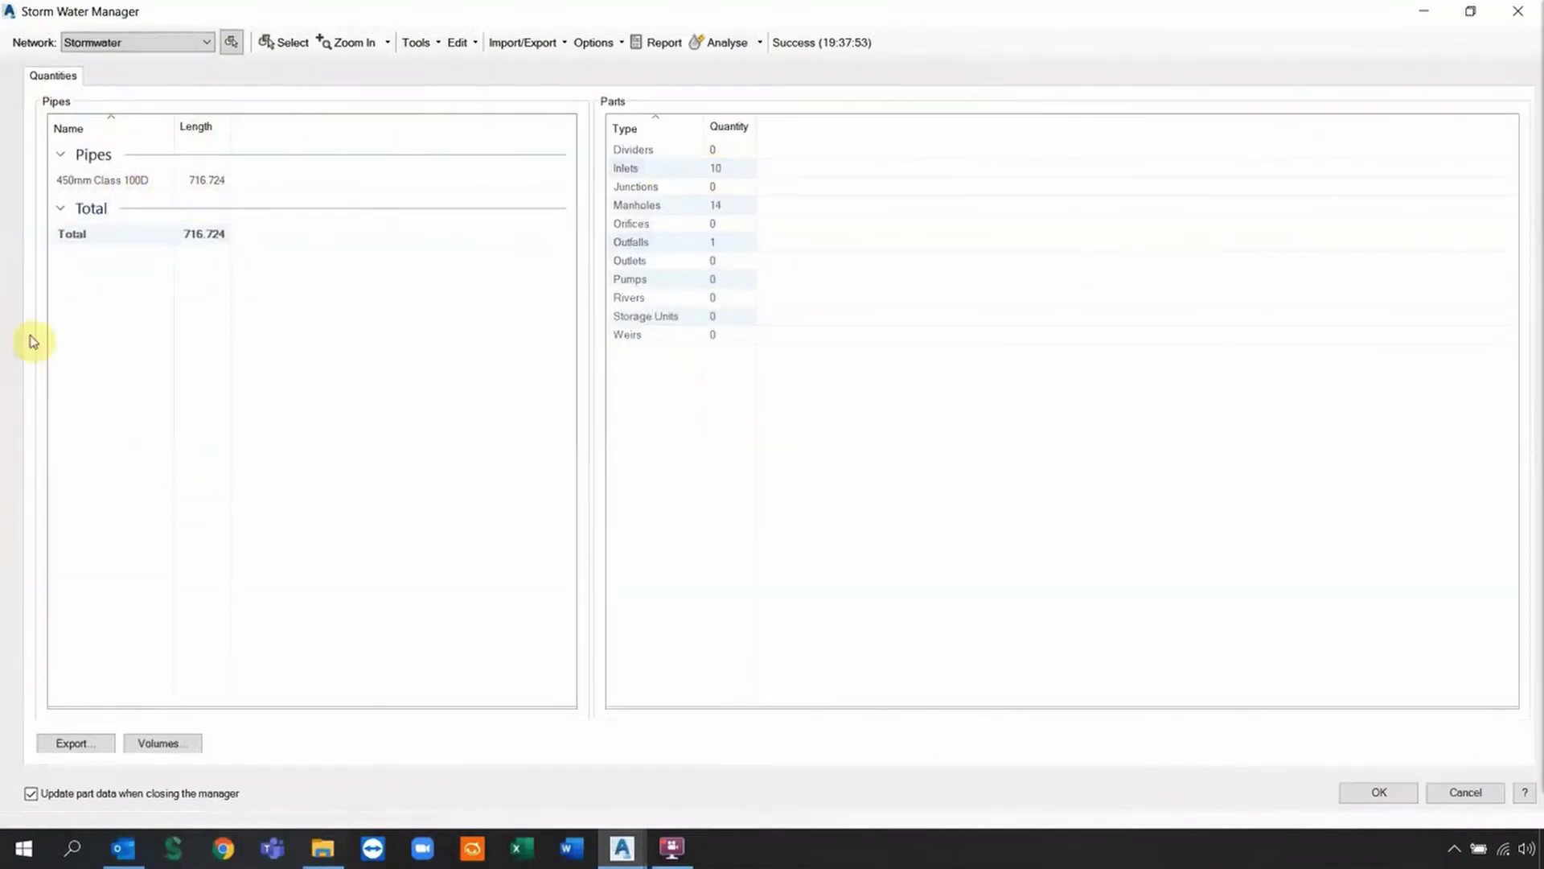
pyautogui.moveTo(4, 366)
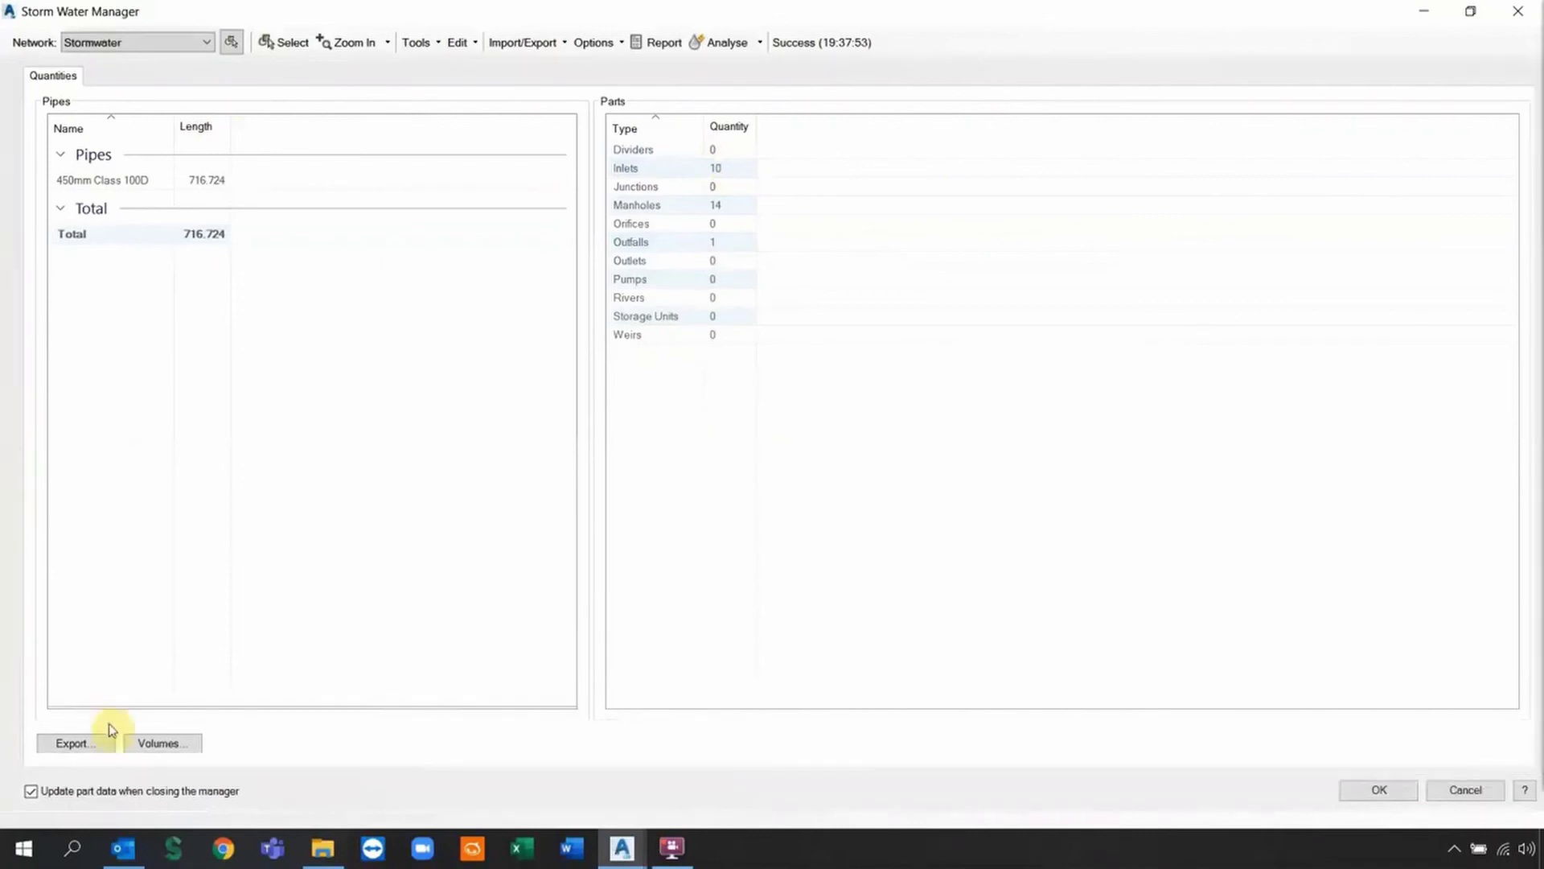
pyautogui.click(79, 745)
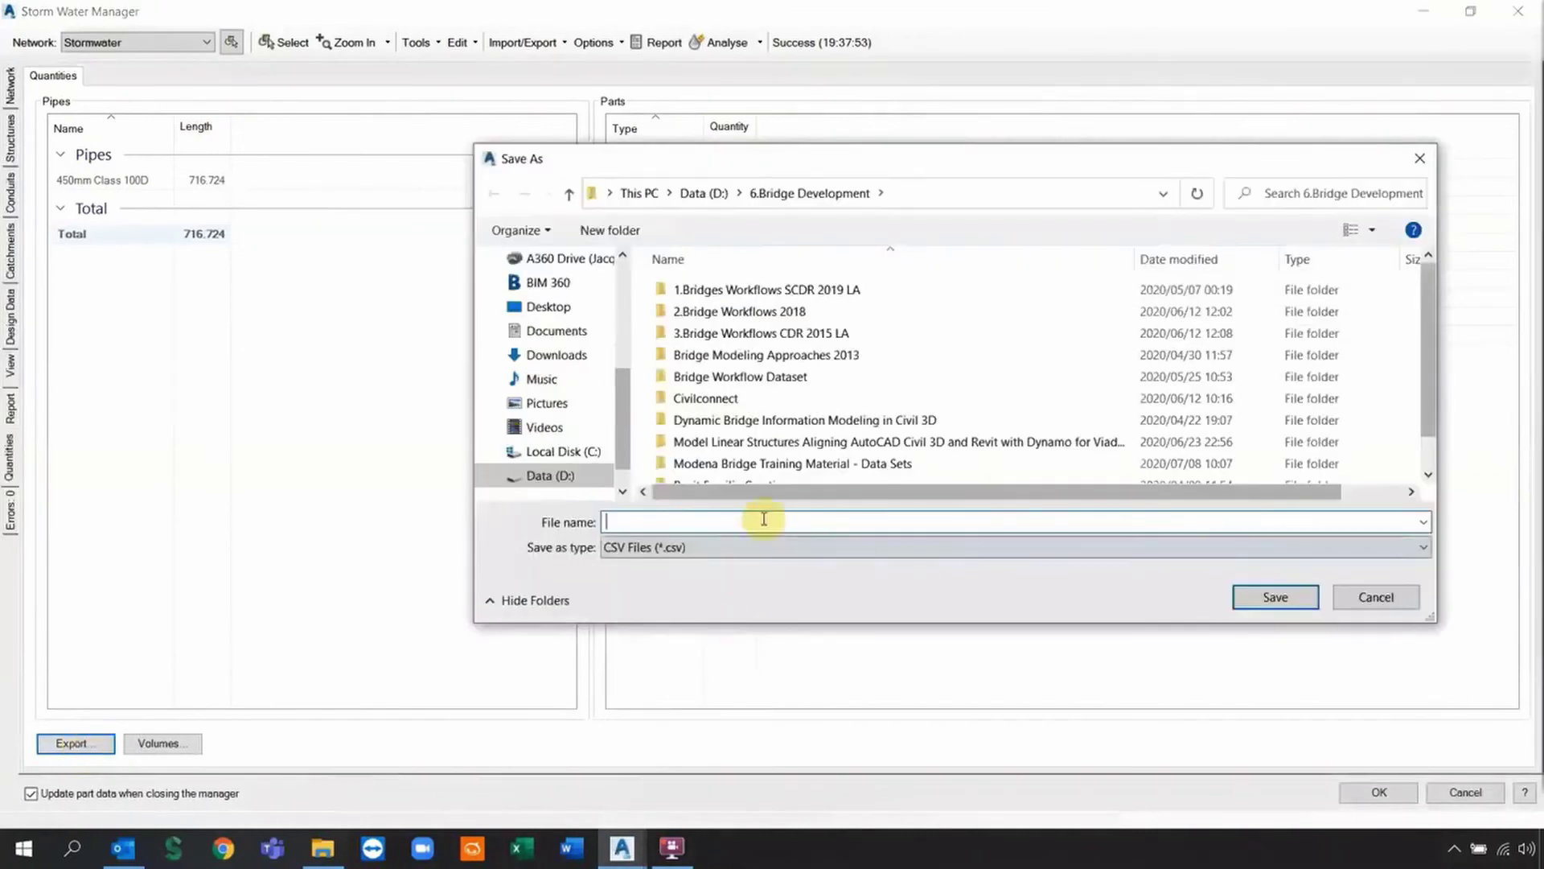
pyautogui.click(1374, 597)
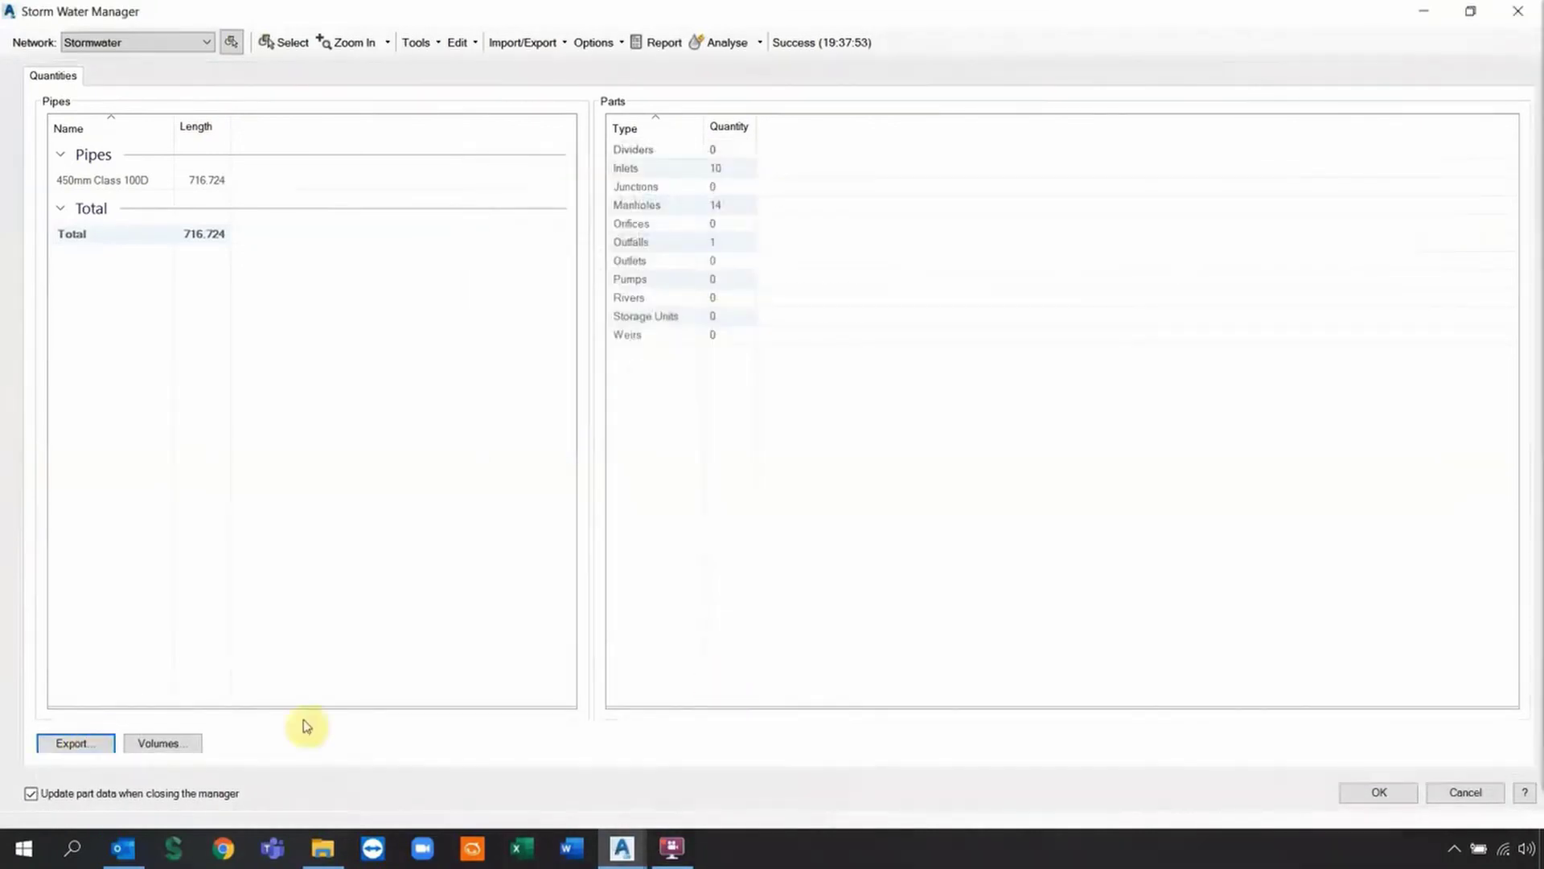
# Examine the network's excavation volumes, volume summary, lengths, length summary and structure depth summary
pyautogui.click(194, 745)
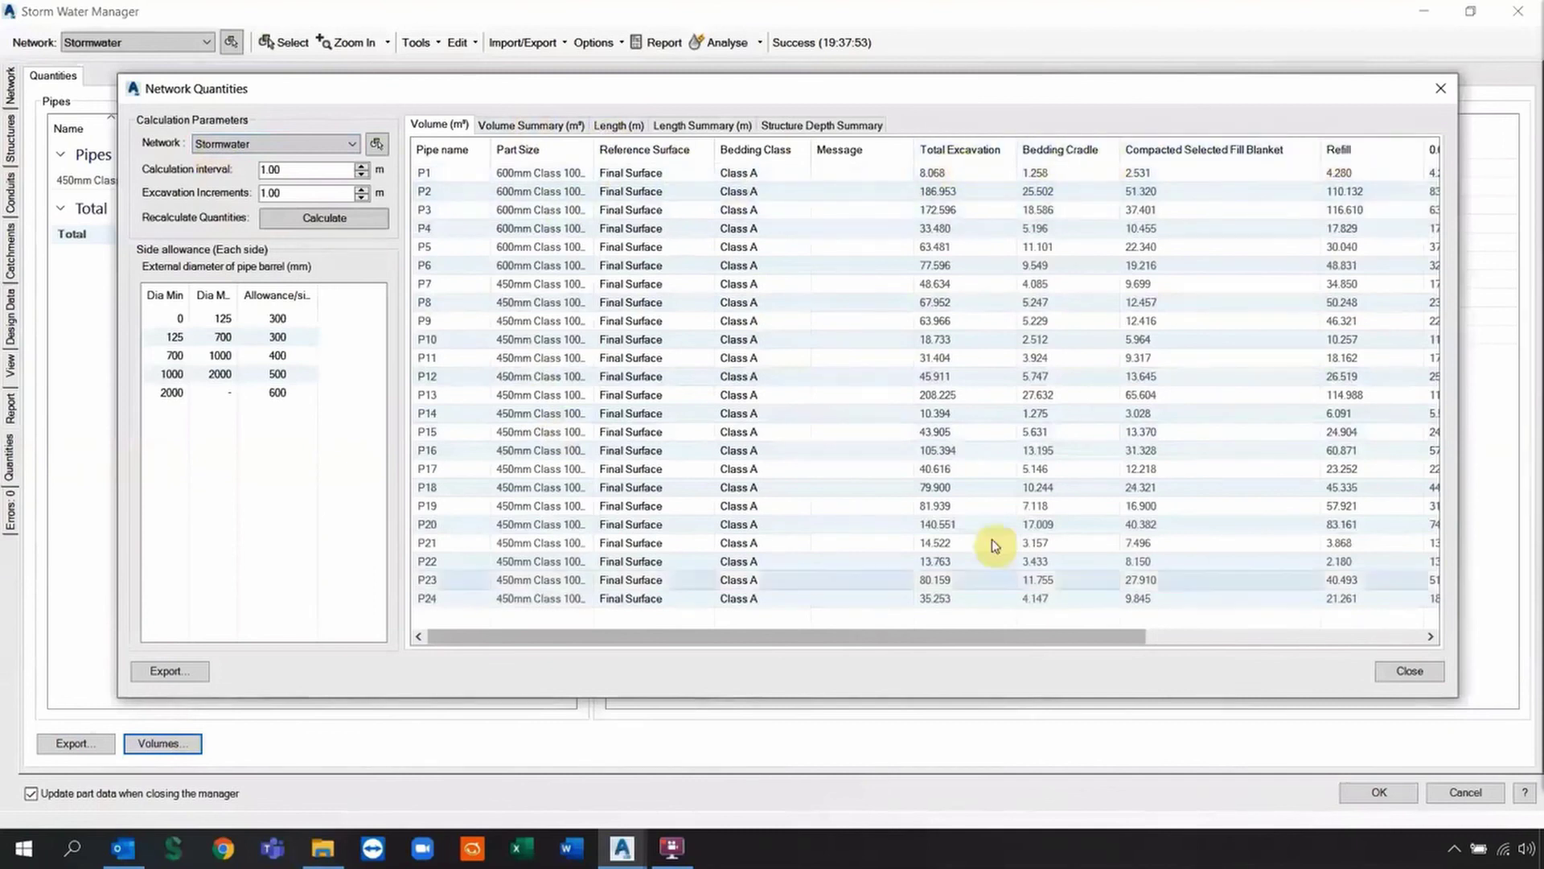
pyautogui.moveTo(957, 637)
pyautogui.mouseDown()
pyautogui.moveTo(1166, 631)
pyautogui.moveTo(963, 635)
pyautogui.mouseUp()
pyautogui.click(515, 125)
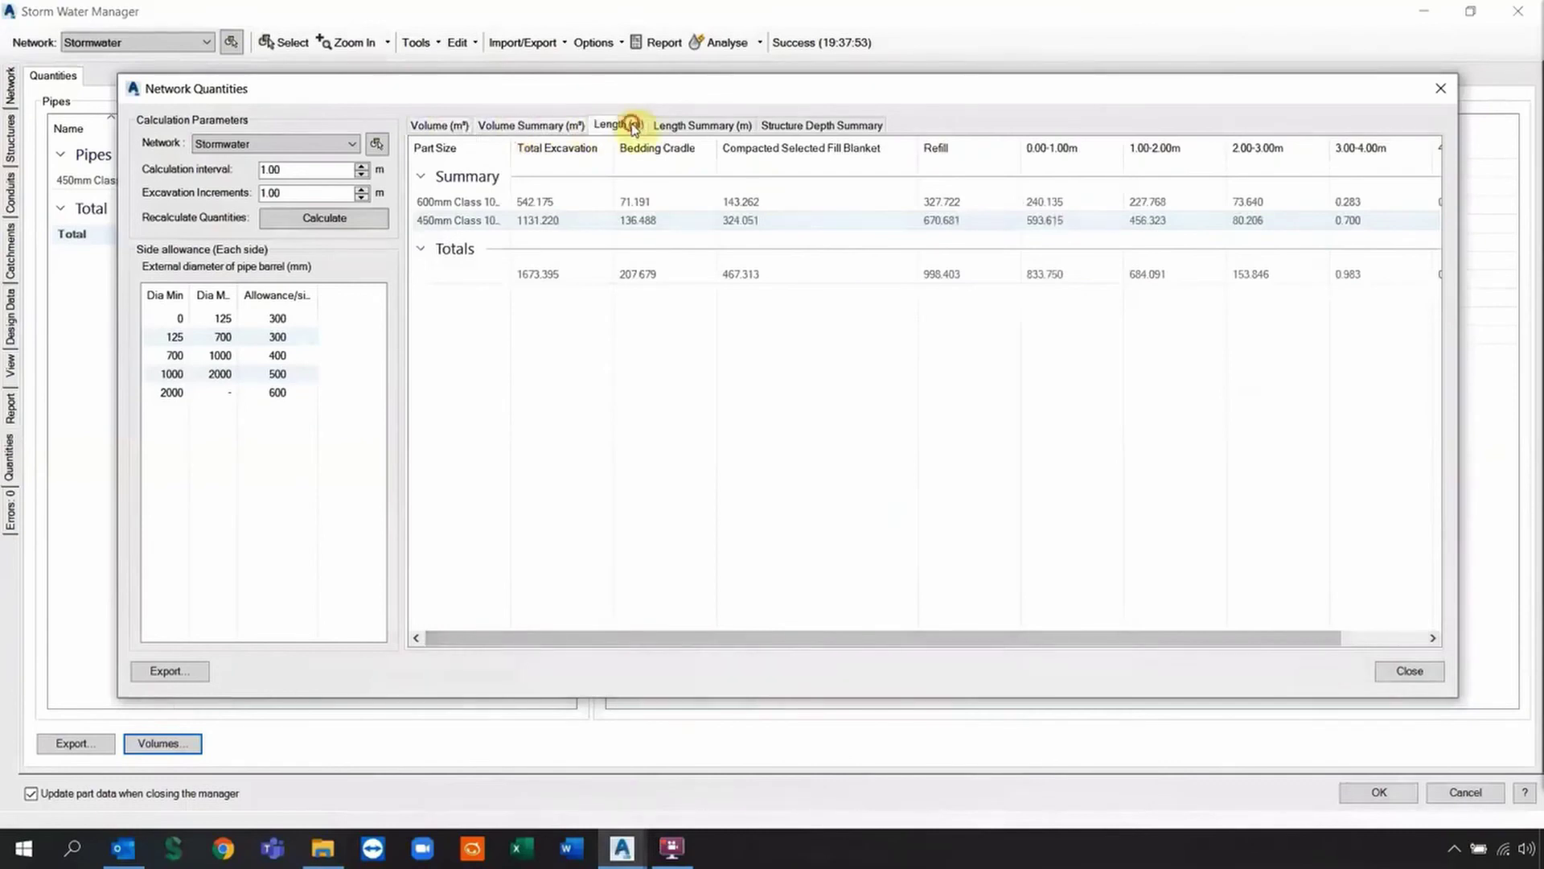
pyautogui.click(633, 126)
pyautogui.click(695, 125)
pyautogui.click(788, 126)
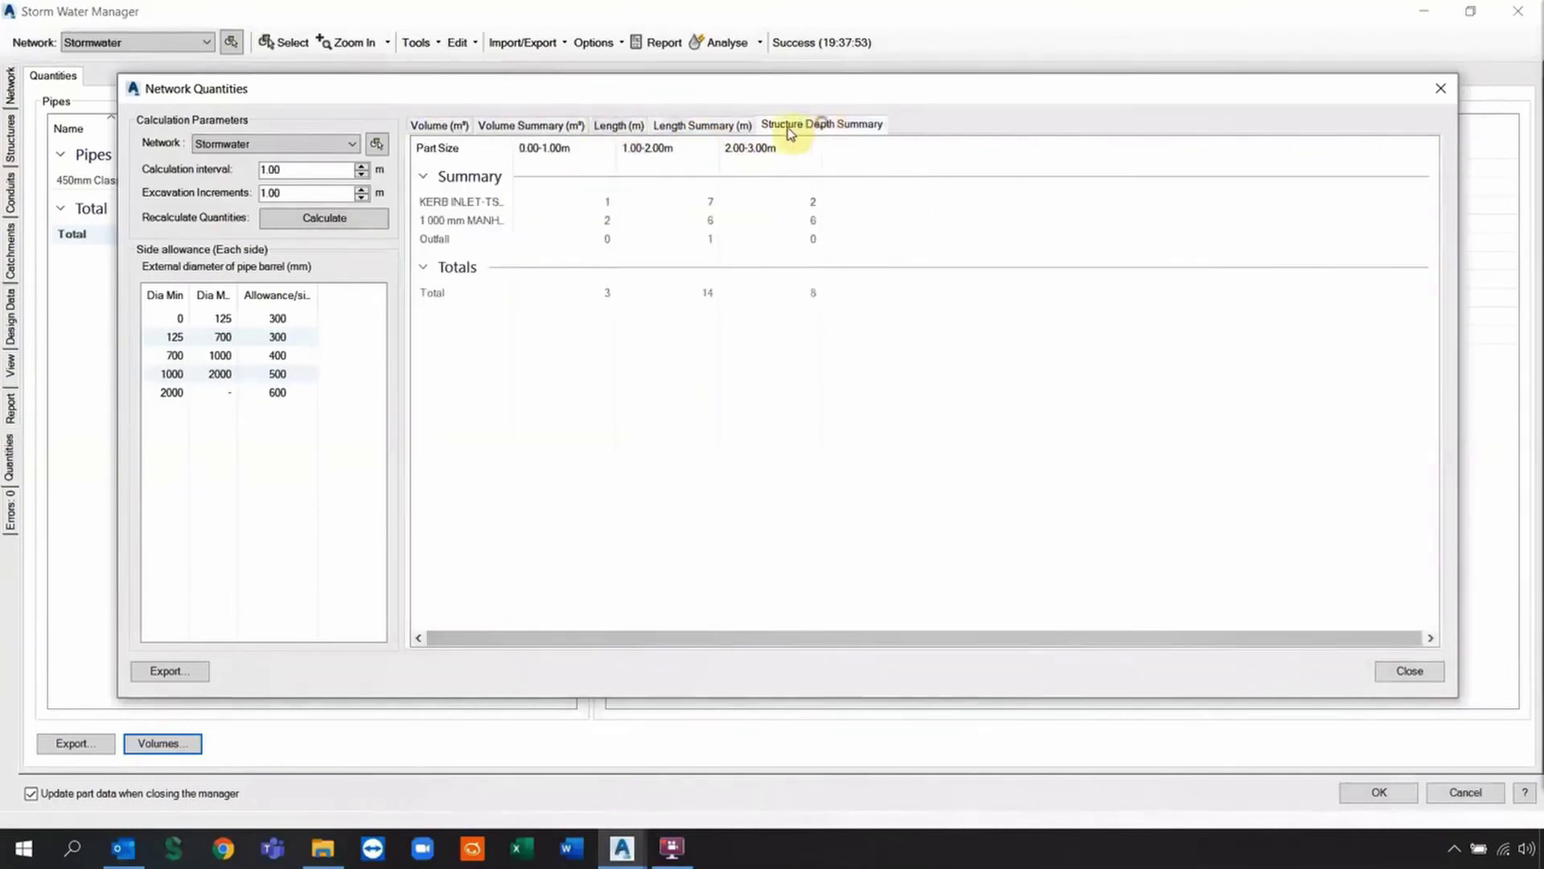
pyautogui.click(1380, 672)
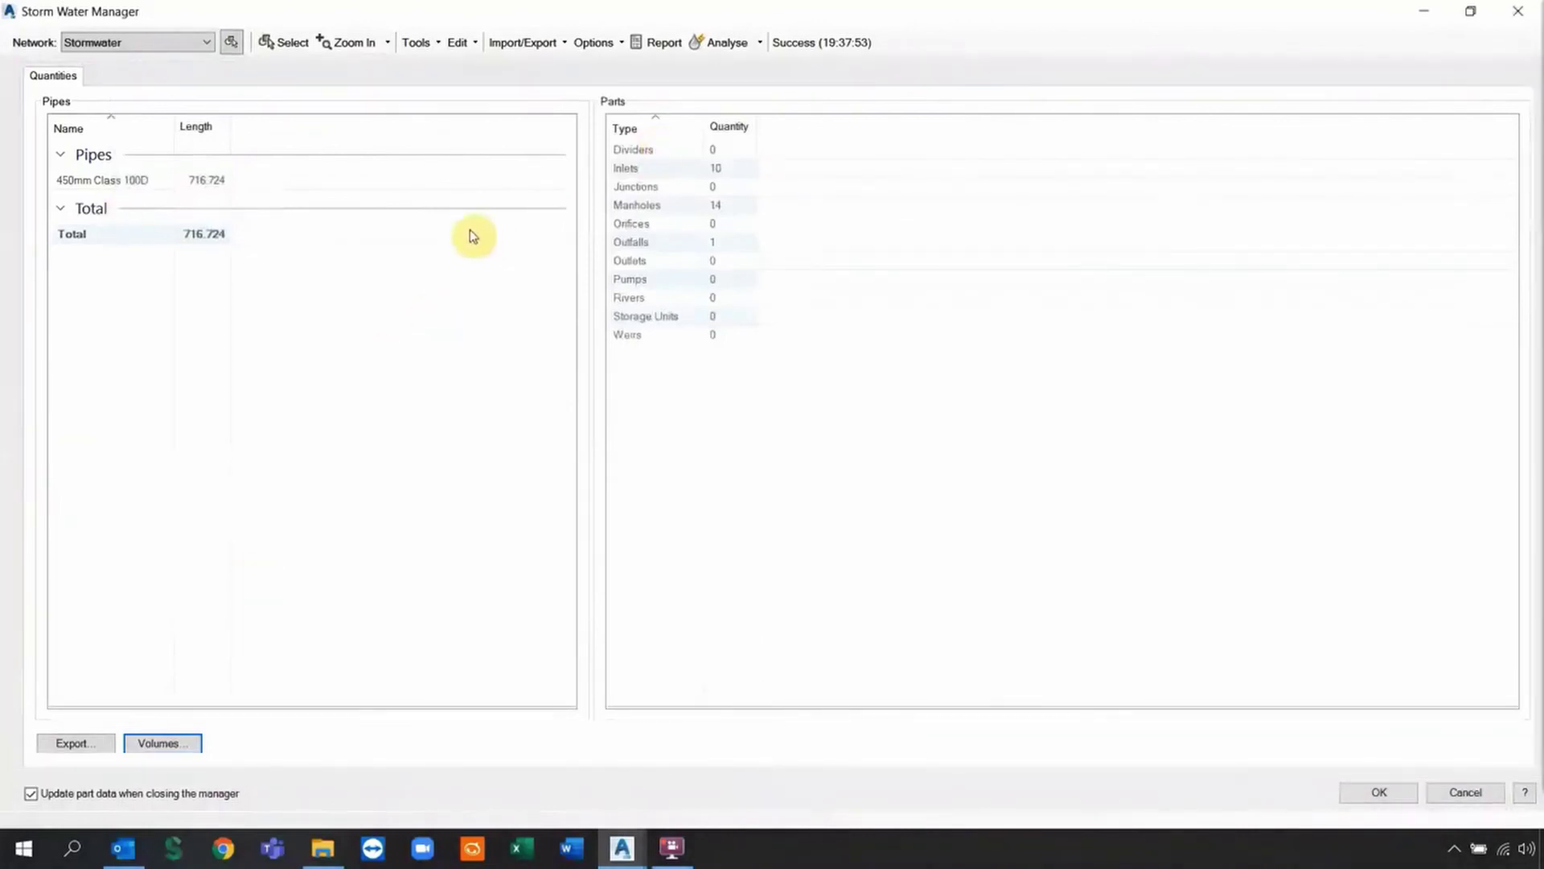
pyautogui.click(565, 43)
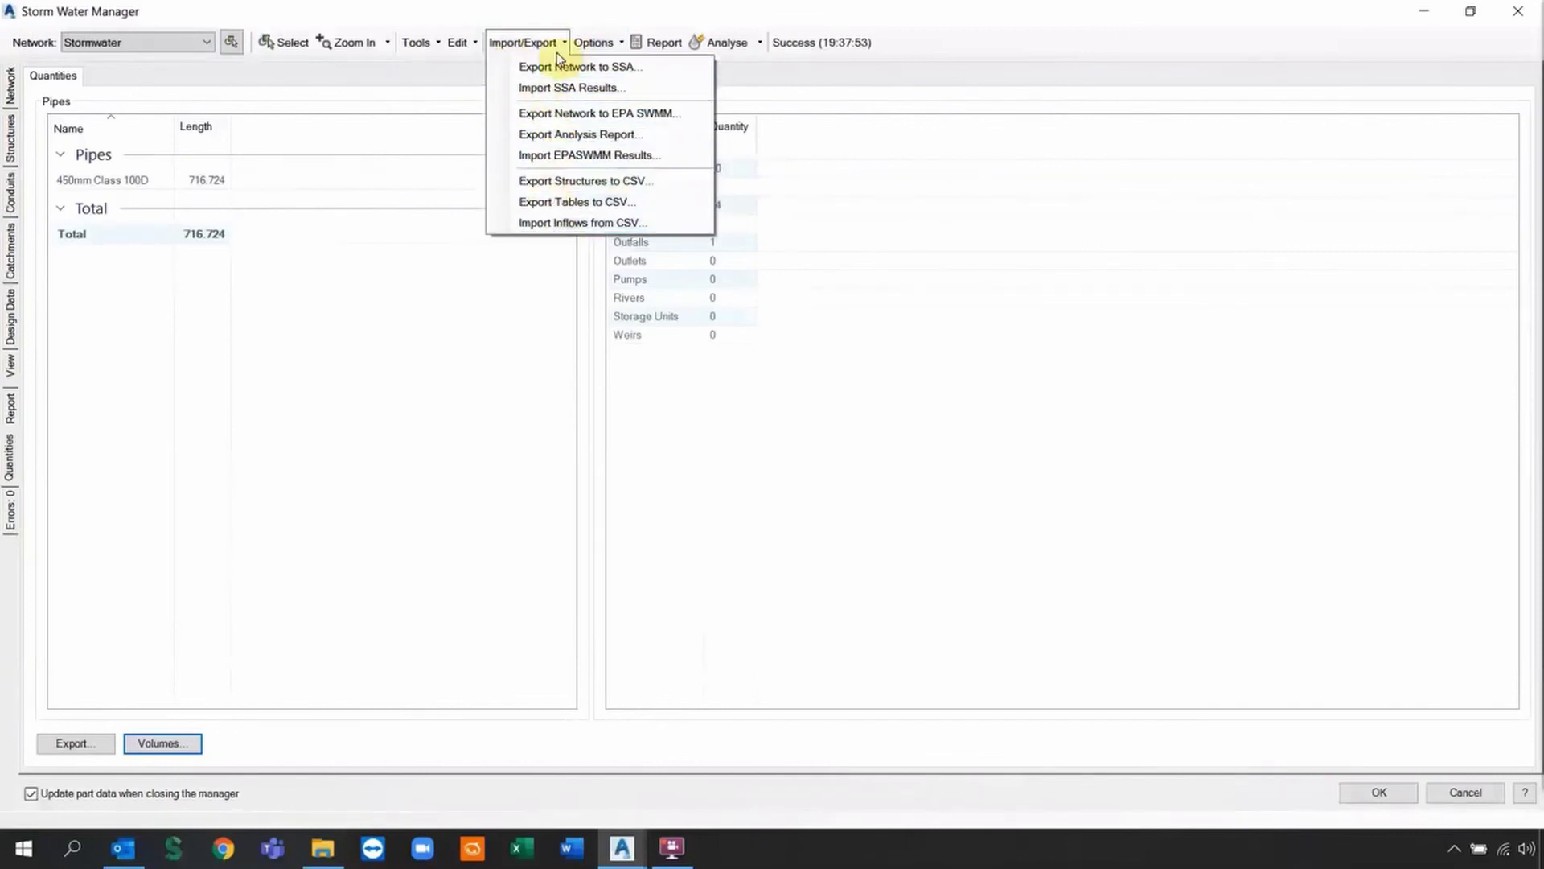
pyautogui.click(599, 45)
pyautogui.click(601, 49)
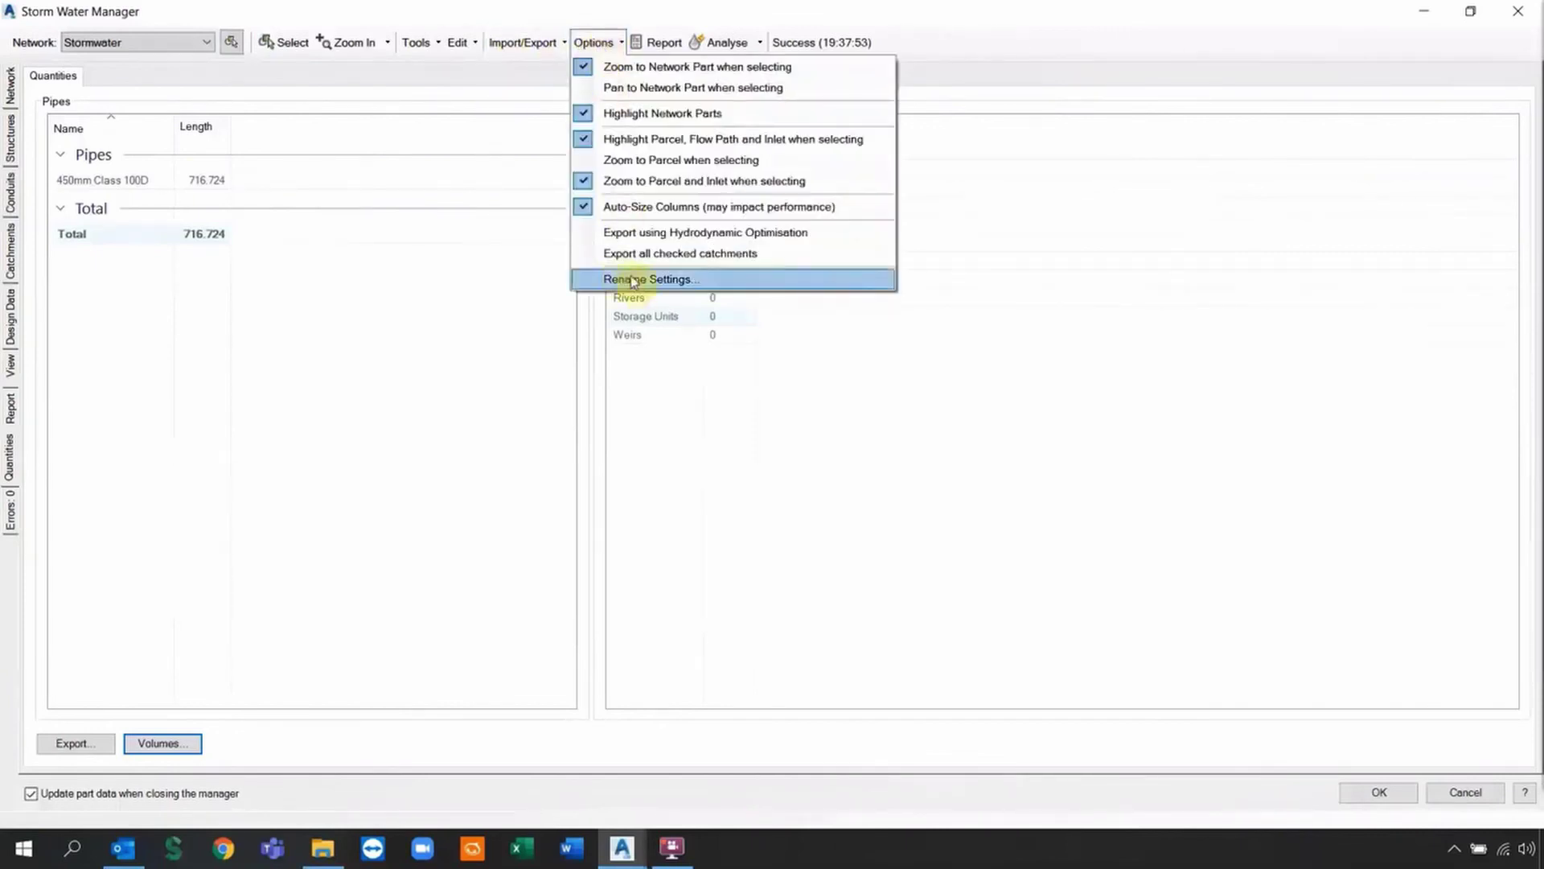
pyautogui.press('Escape')
pyautogui.click(462, 43)
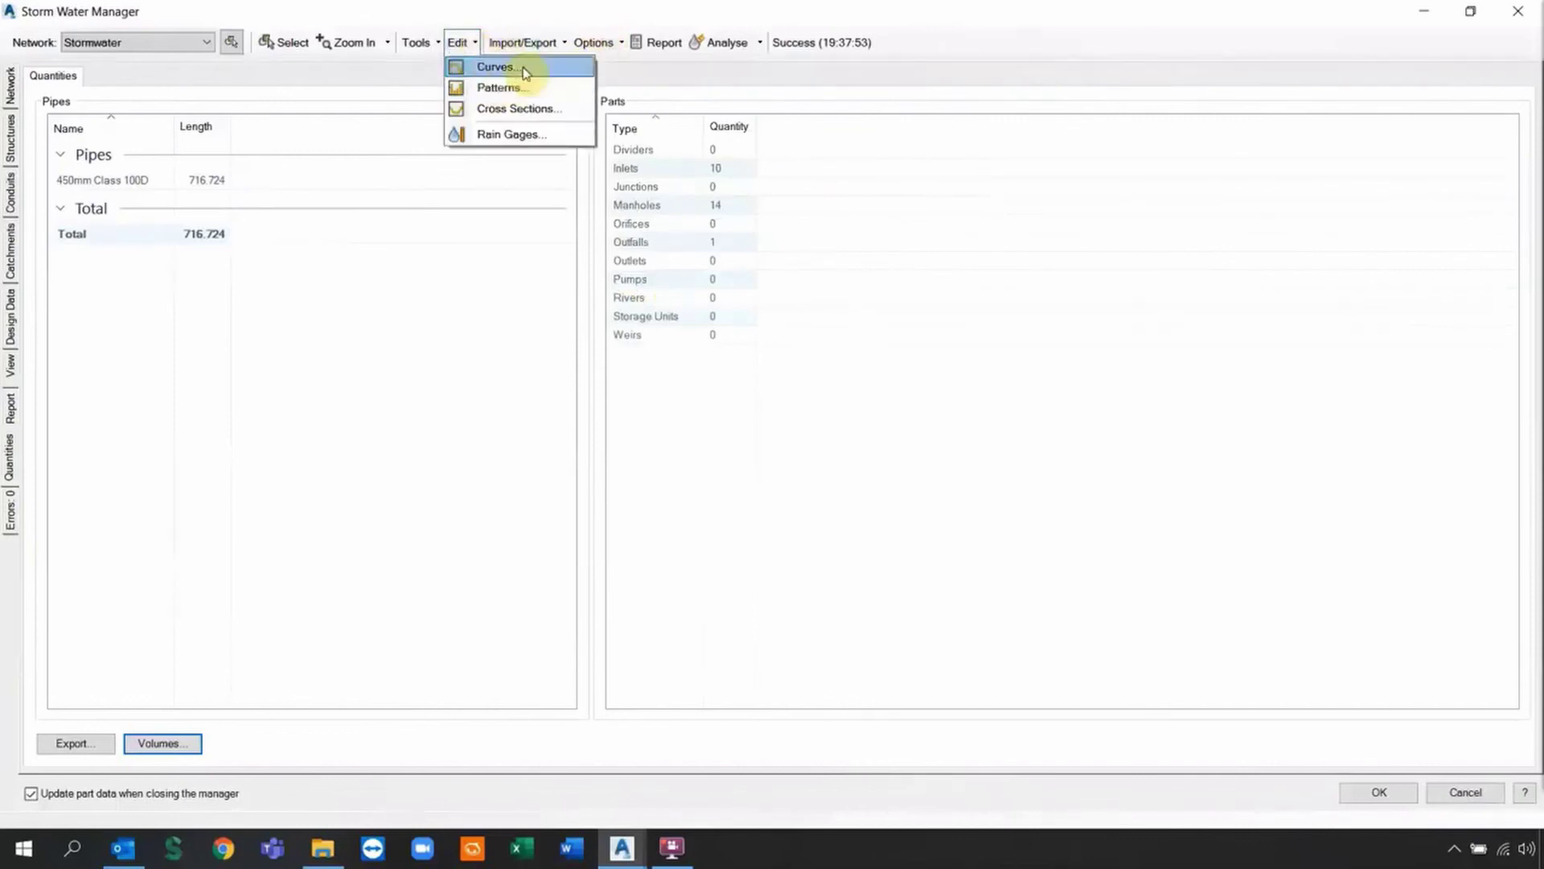
pyautogui.click(458, 43)
pyautogui.click(433, 44)
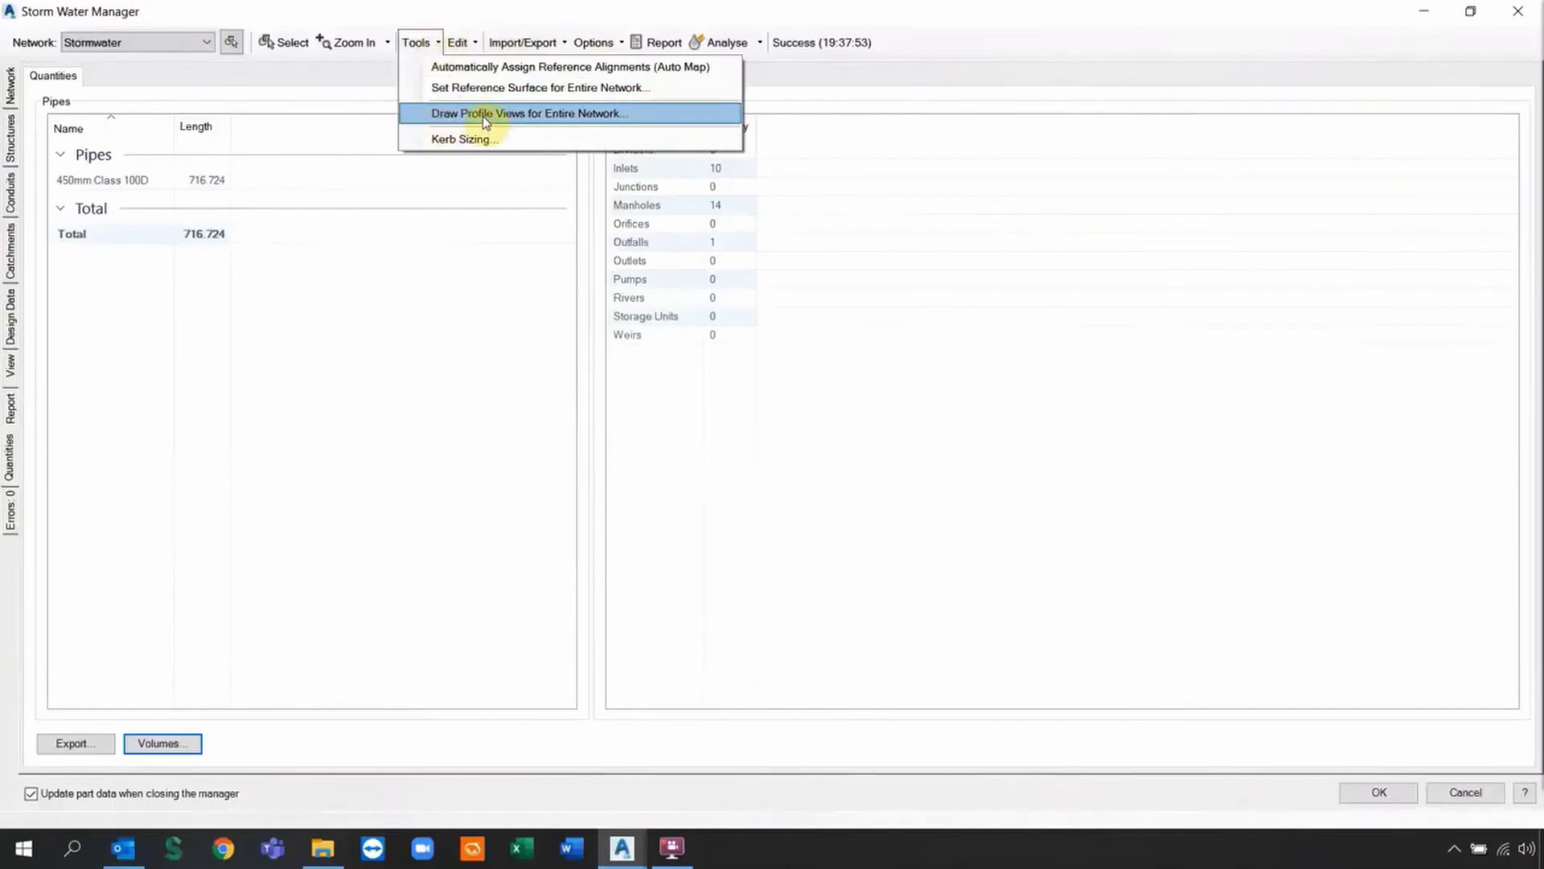
pyautogui.press('Escape')
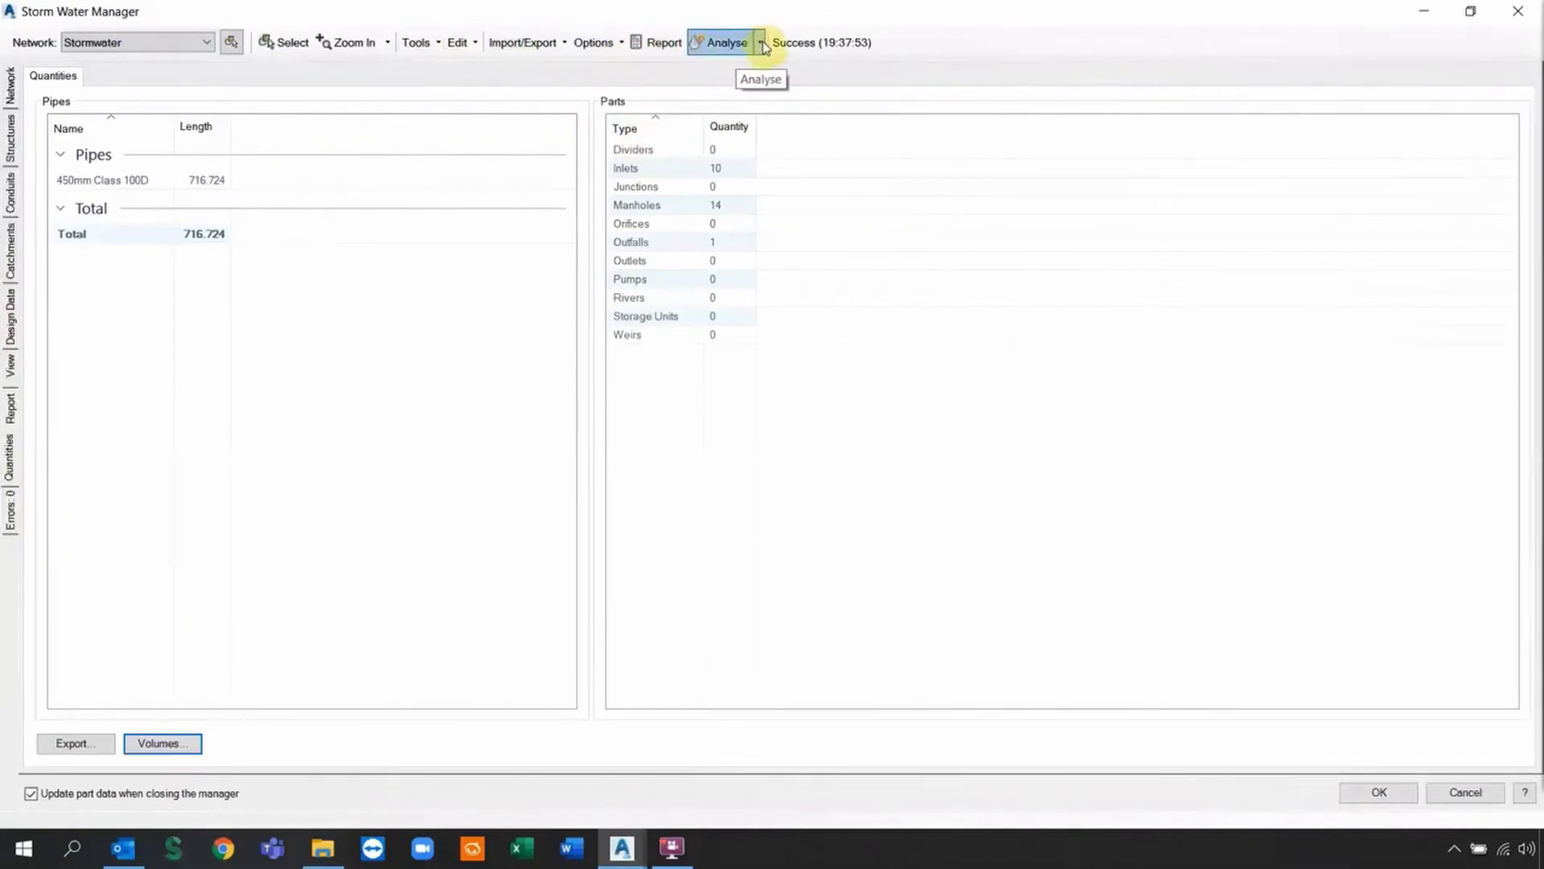
# Close the Storm Water Manager and return to the stormwater network in the drawing
pyautogui.click(50, 796)
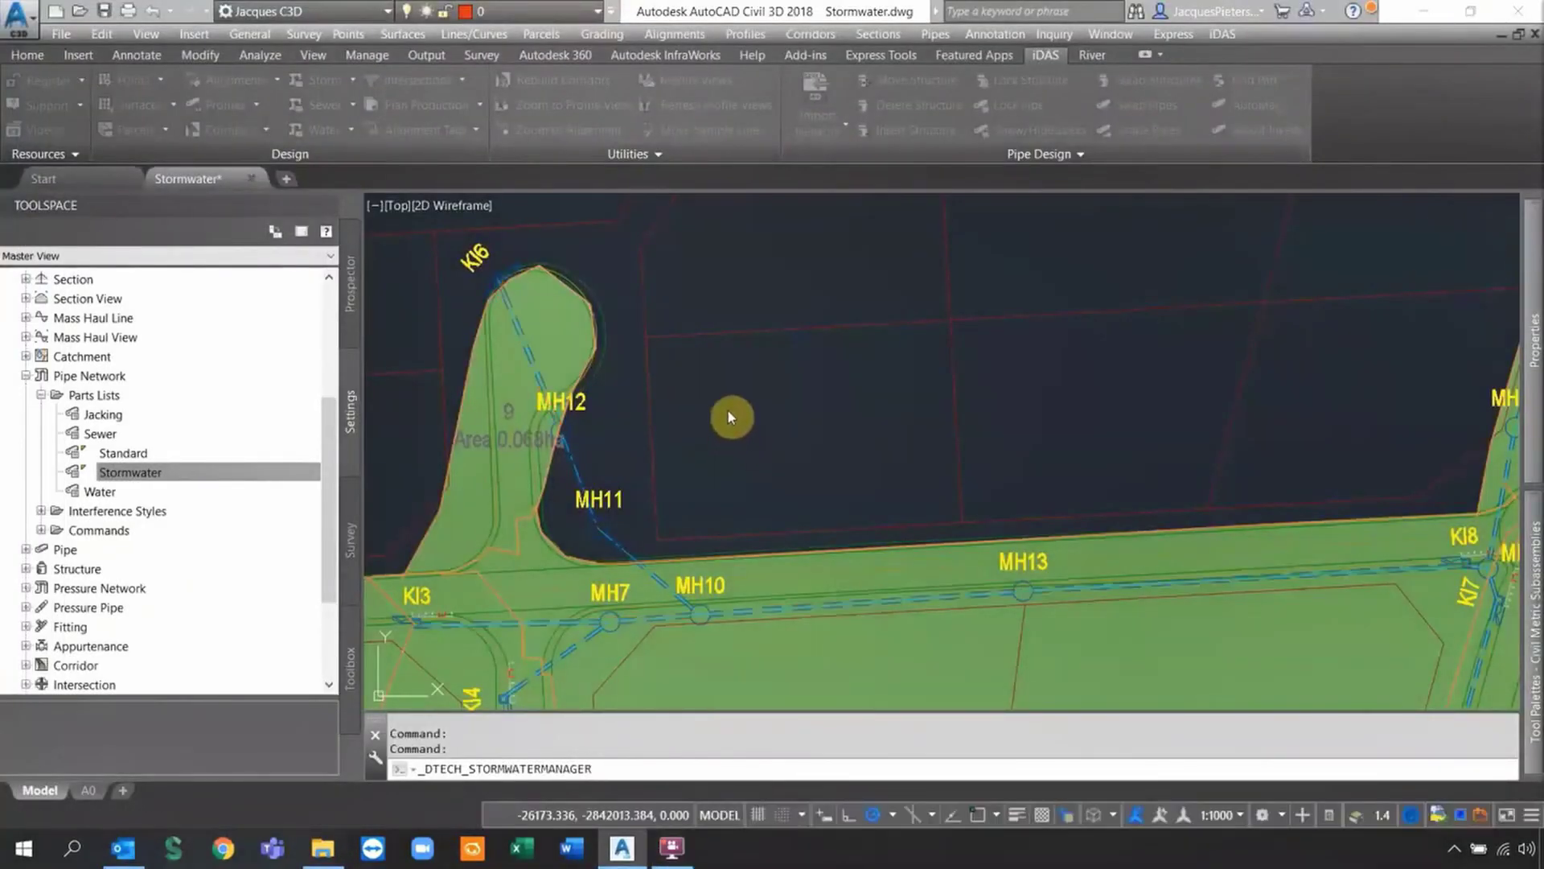
pyautogui.scroll(-5, 721, 493)
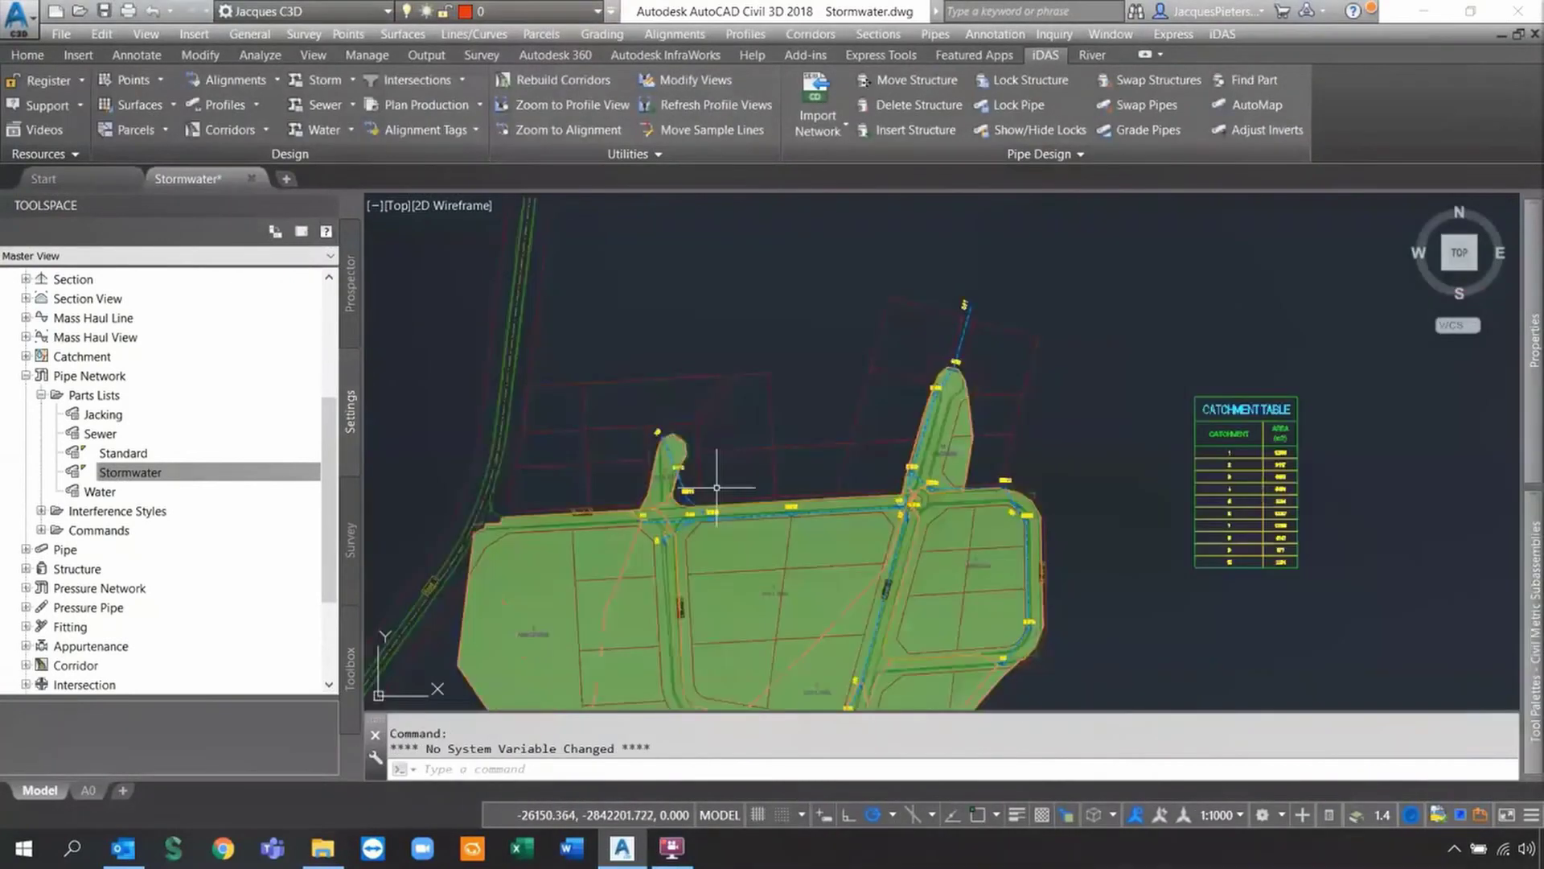
# Inspect the properties of the stormwater pipe between kerb inlet KI1 and manhole MH2, leaving nothing selected
pyautogui.scroll(-3, 665, 466)
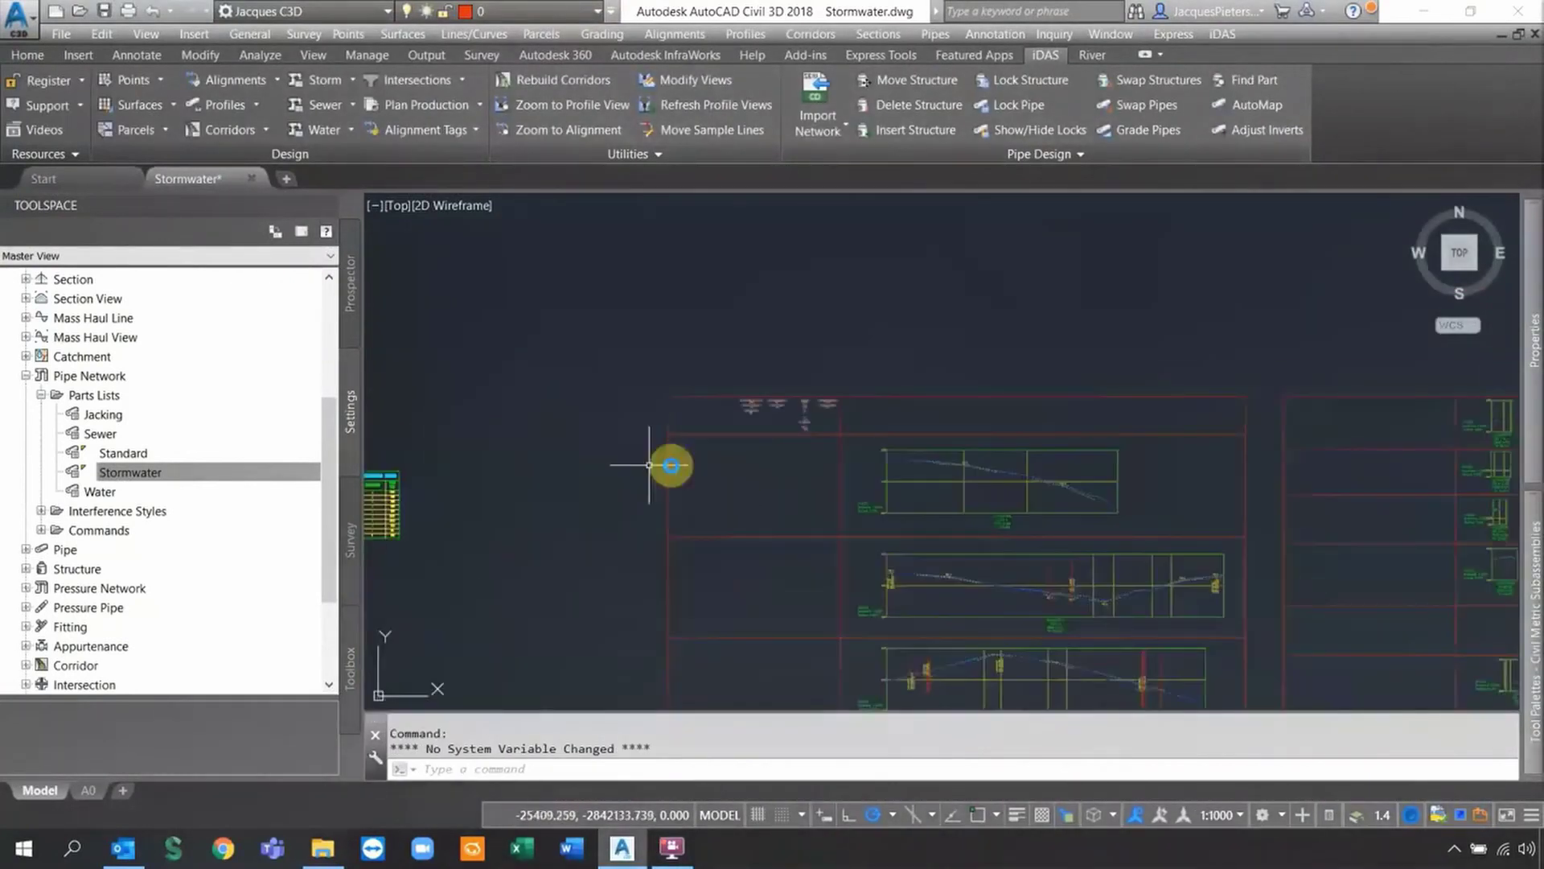
pyautogui.scroll(1, 934, 472)
pyautogui.scroll(8, 655, 345)
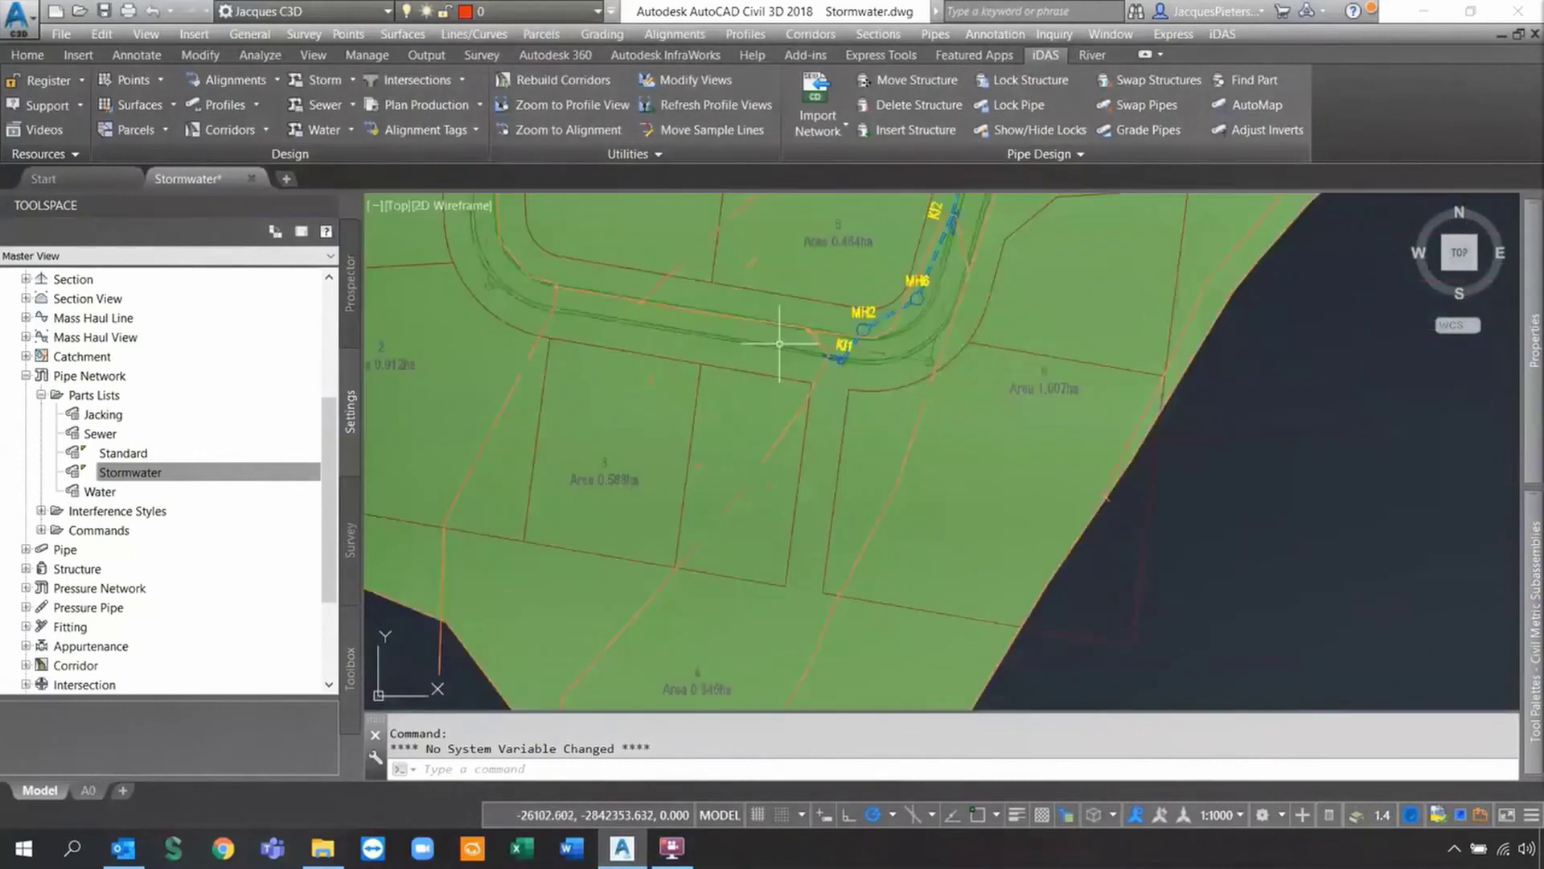
pyautogui.click(788, 510)
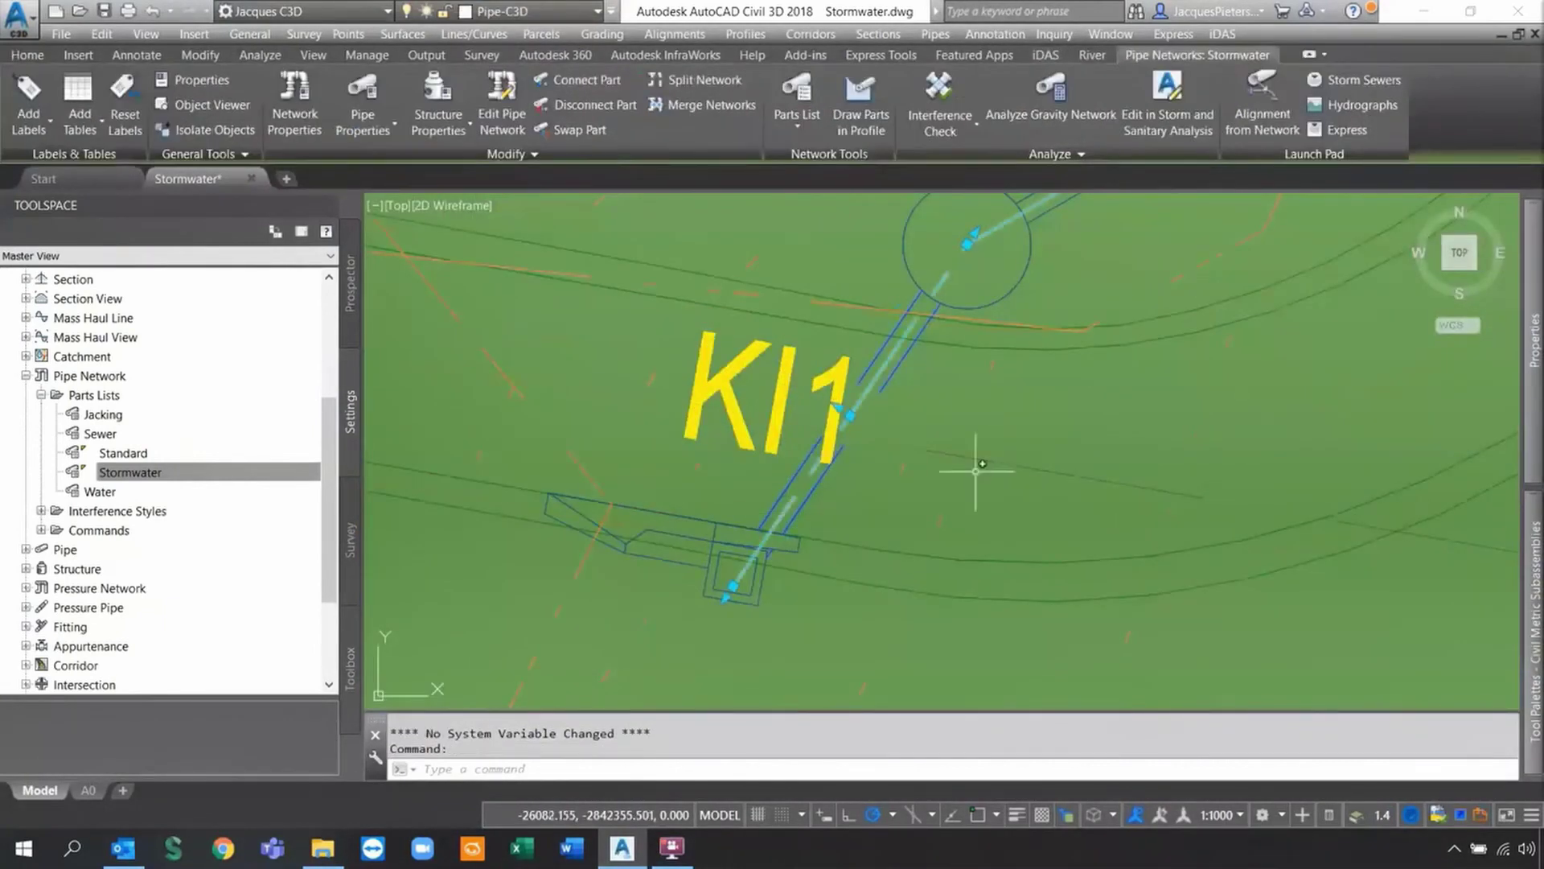
pyautogui.moveTo(1533, 430)
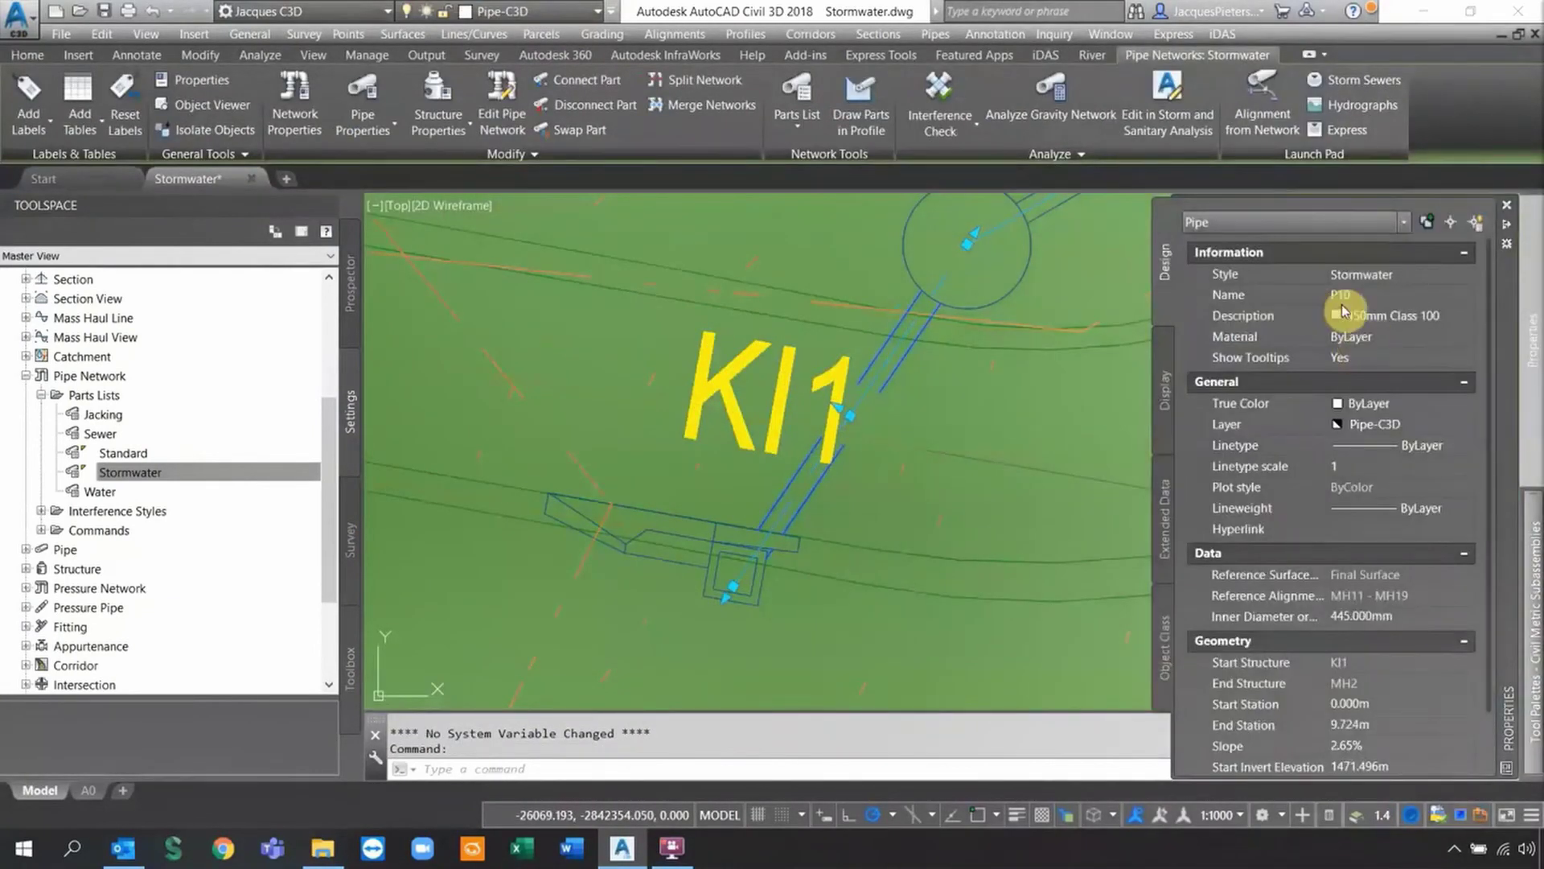
pyautogui.press('Escape')
# List the pipes of the Stormwater network from the drawing's pipe networks
pyautogui.scroll(-5, 836, 563)
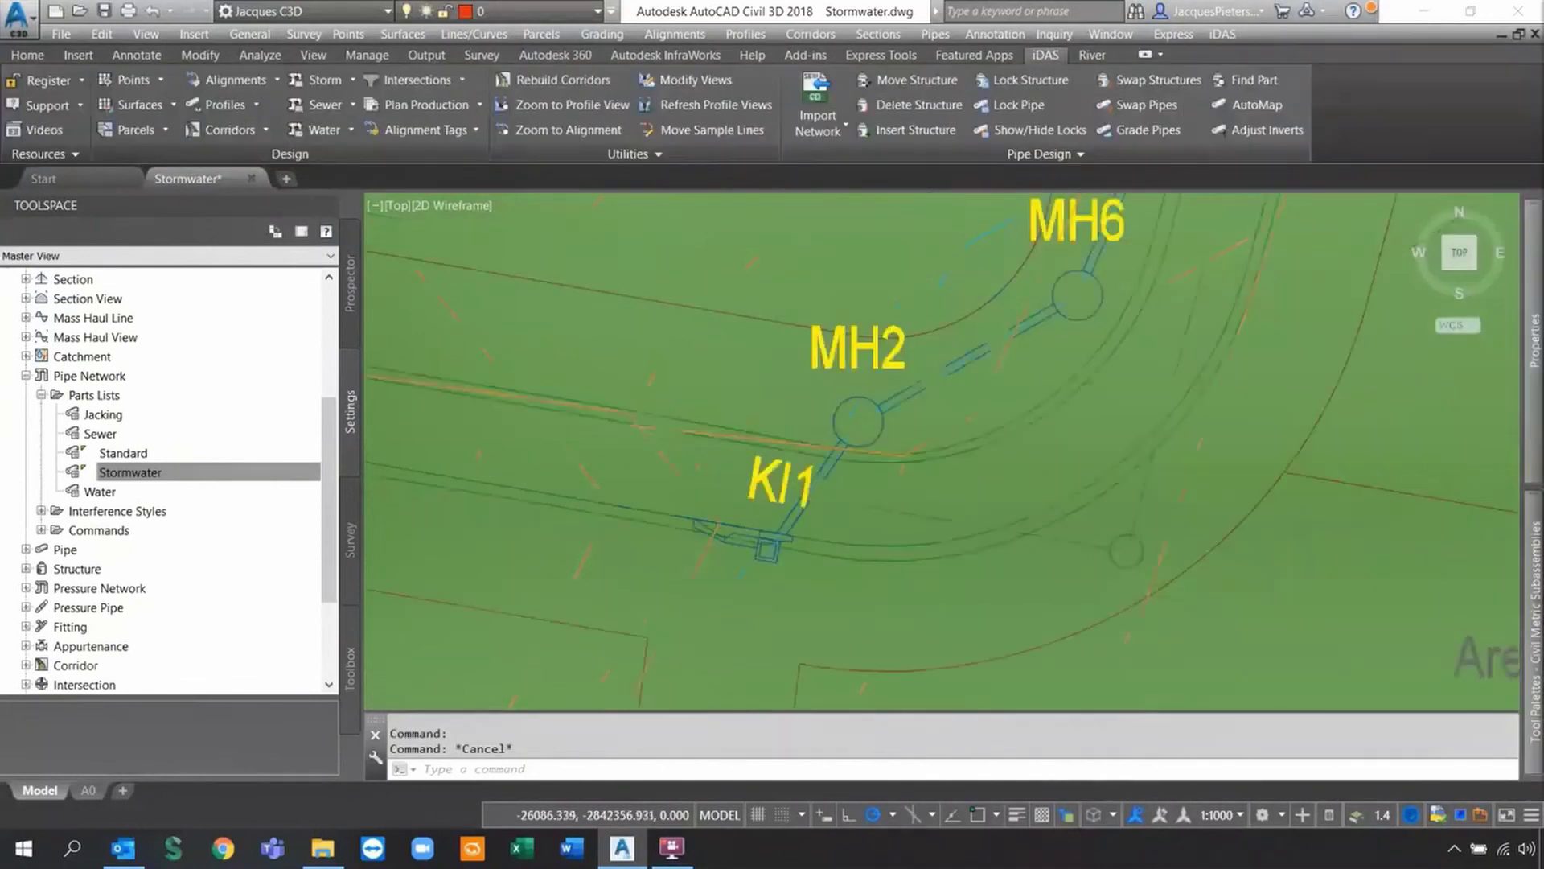
pyautogui.scroll(-6, 797, 596)
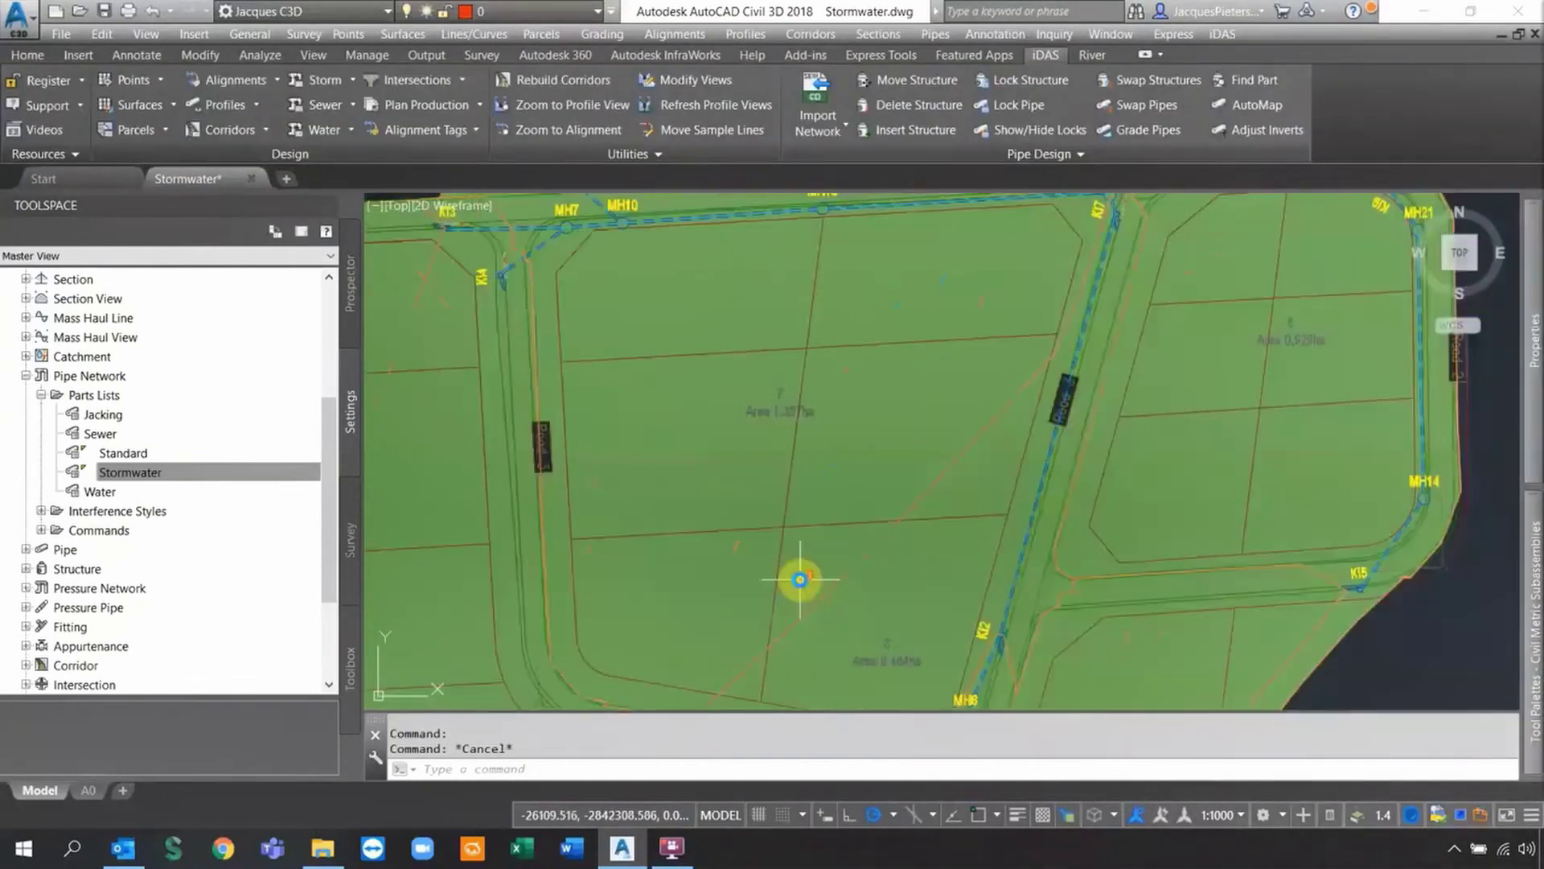
pyautogui.scroll(6, 654, 364)
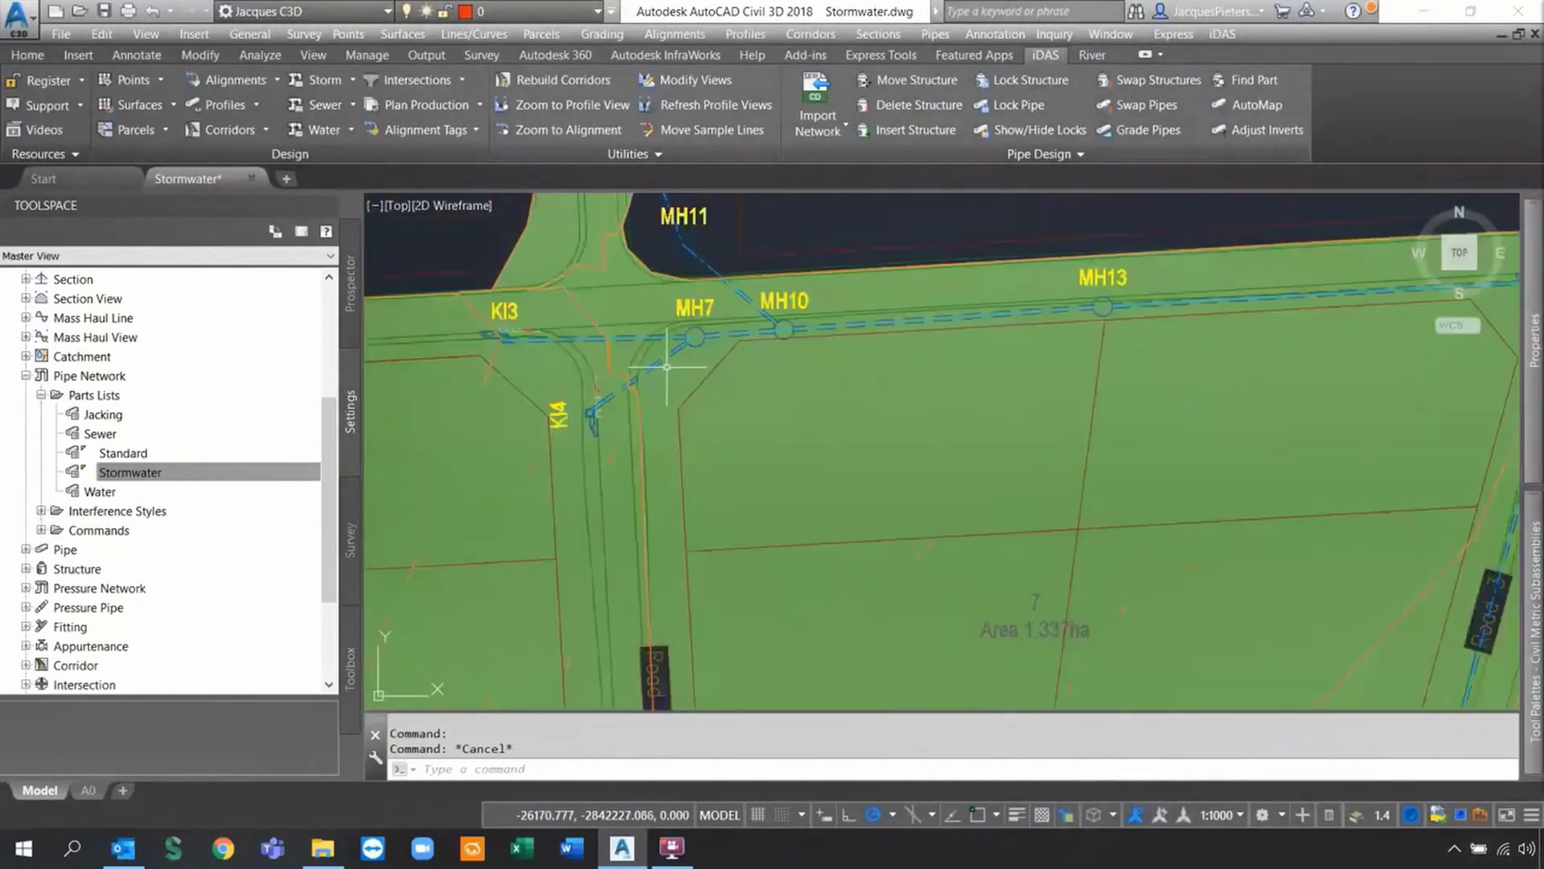
pyautogui.scroll(-5, 662, 443)
pyautogui.scroll(-2, 665, 456)
pyautogui.click(350, 302)
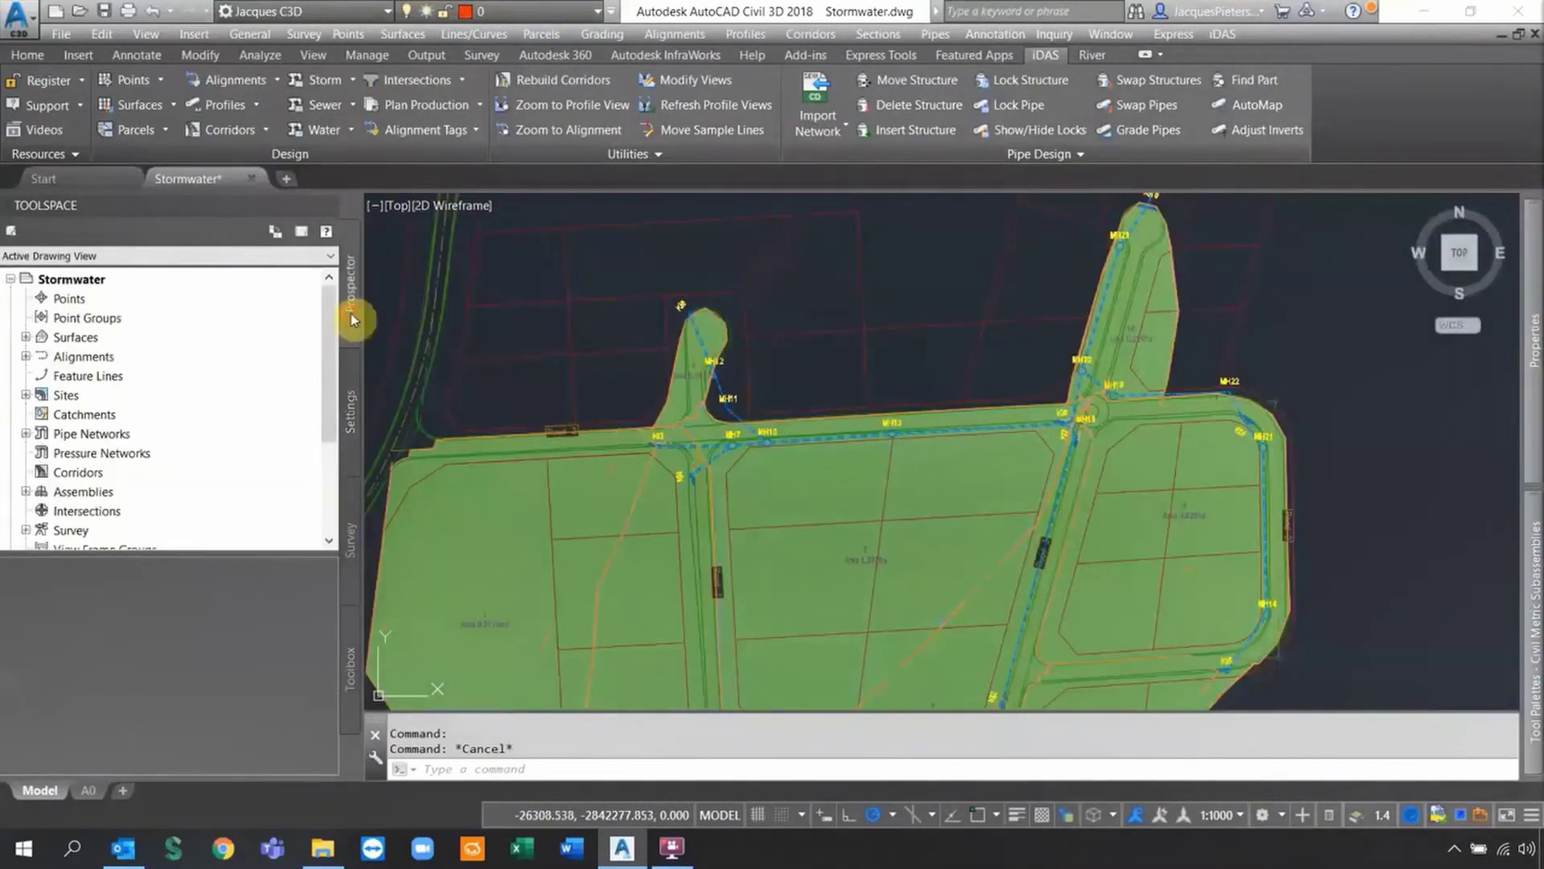
pyautogui.click(24, 434)
pyautogui.click(41, 453)
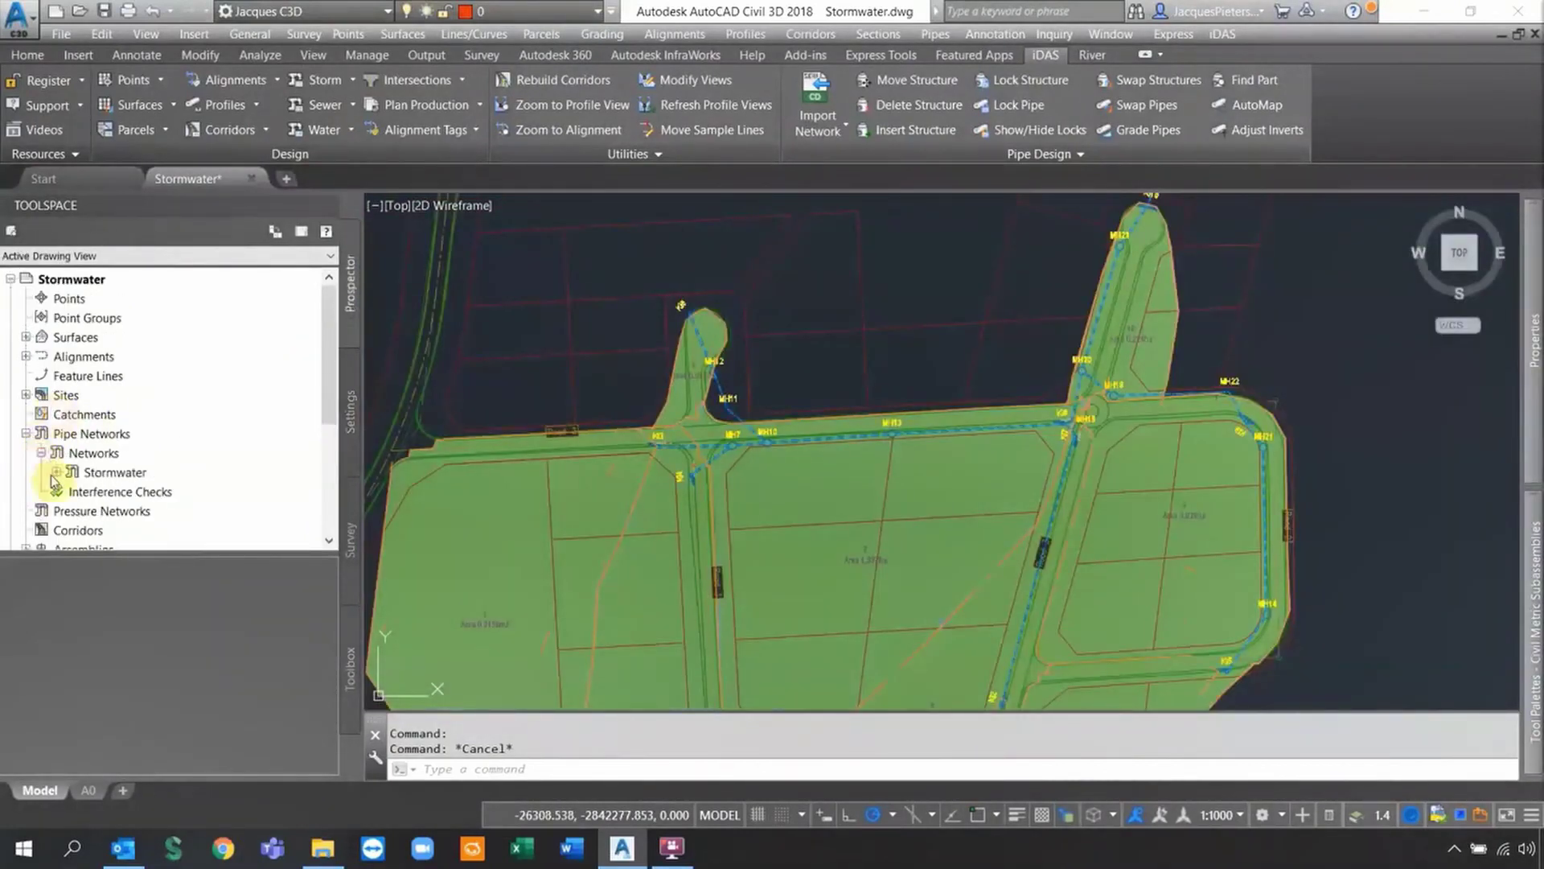
pyautogui.click(56, 472)
pyautogui.click(104, 492)
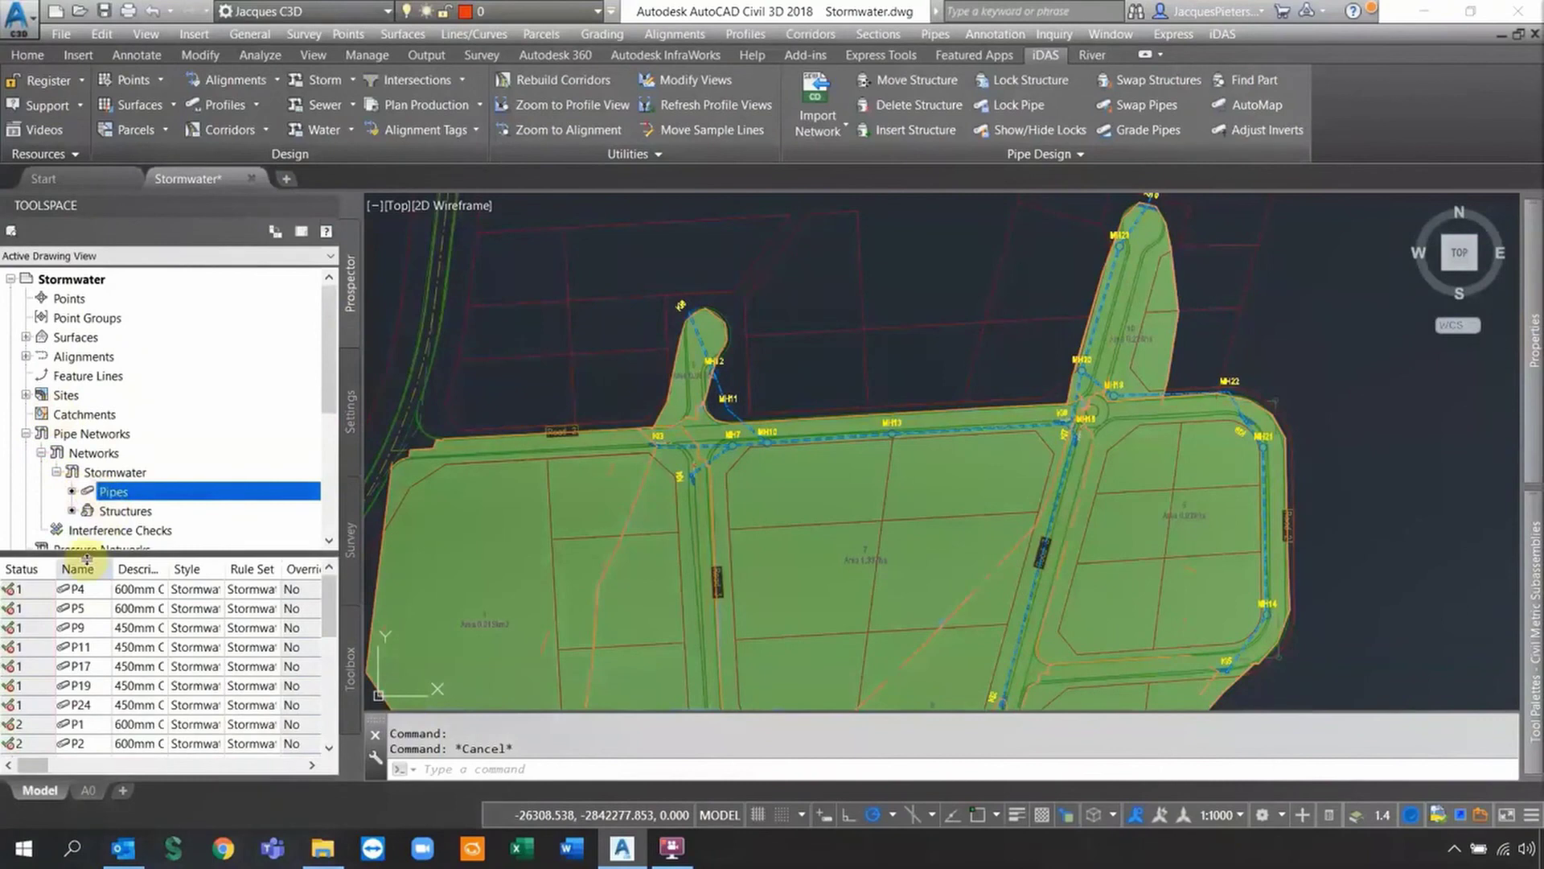
# Select pipe P1 in the drawing from the network's pipe list, inspect its properties and clear the selection
pyautogui.click(78, 724)
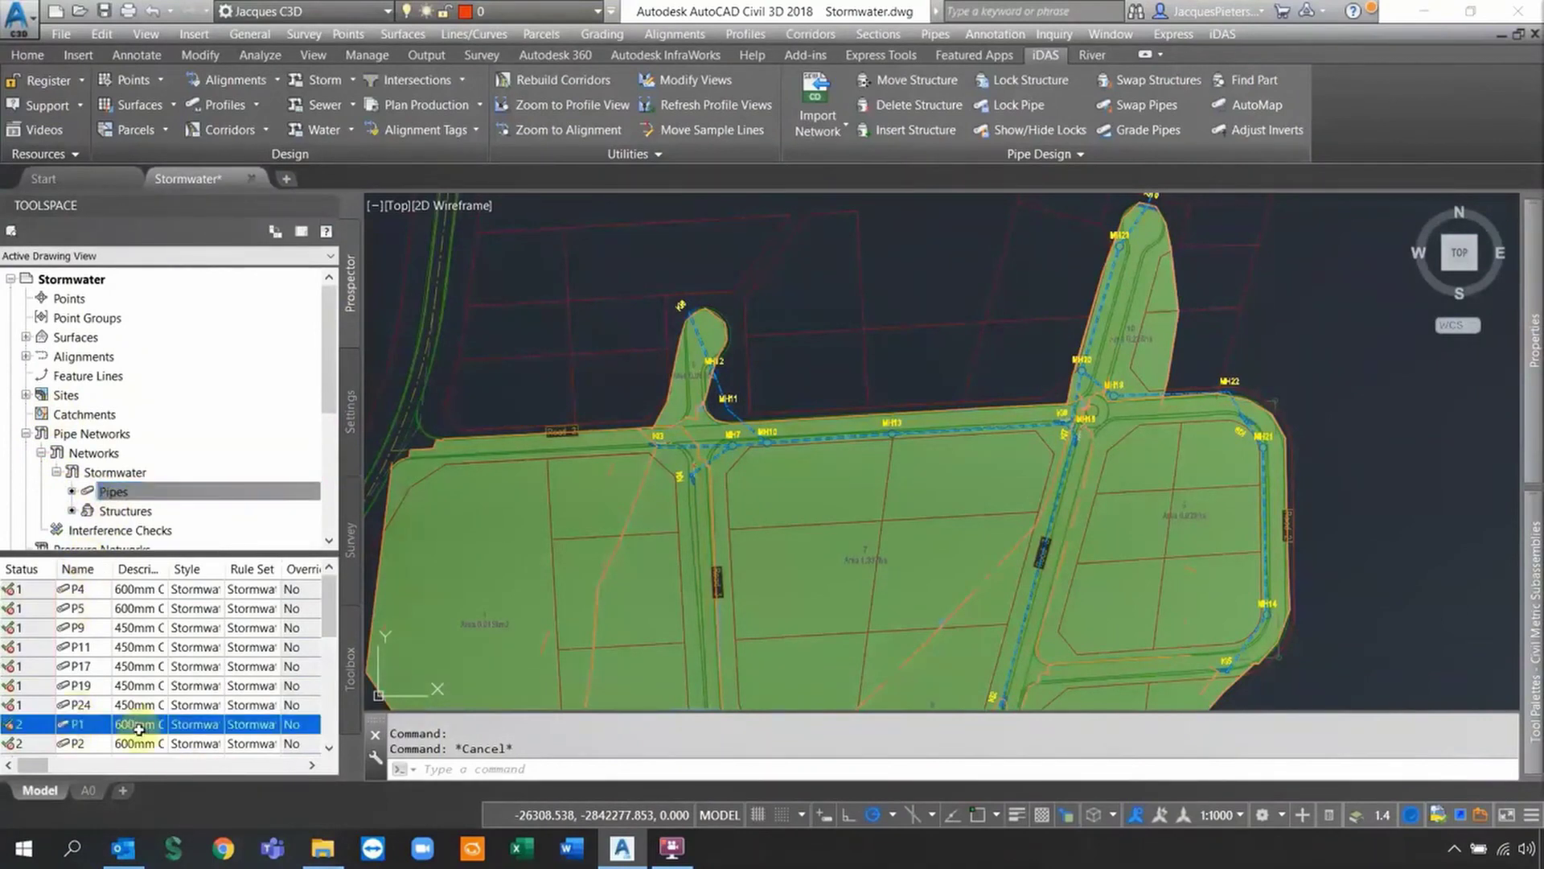
pyautogui.rightClick(93, 723)
pyautogui.click(142, 614)
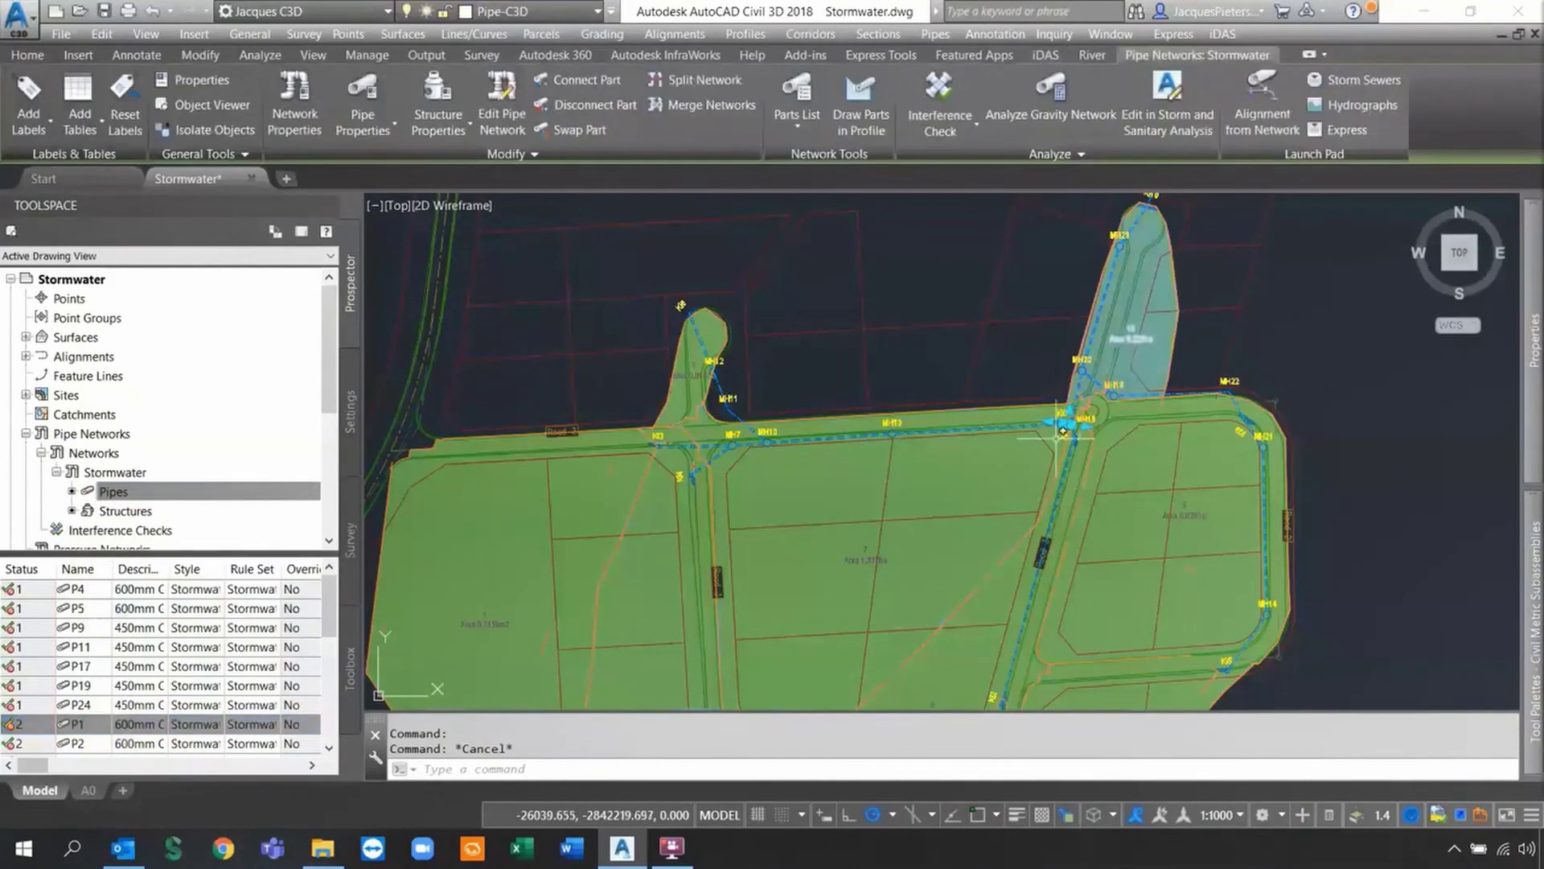
pyautogui.scroll(8, 1062, 432)
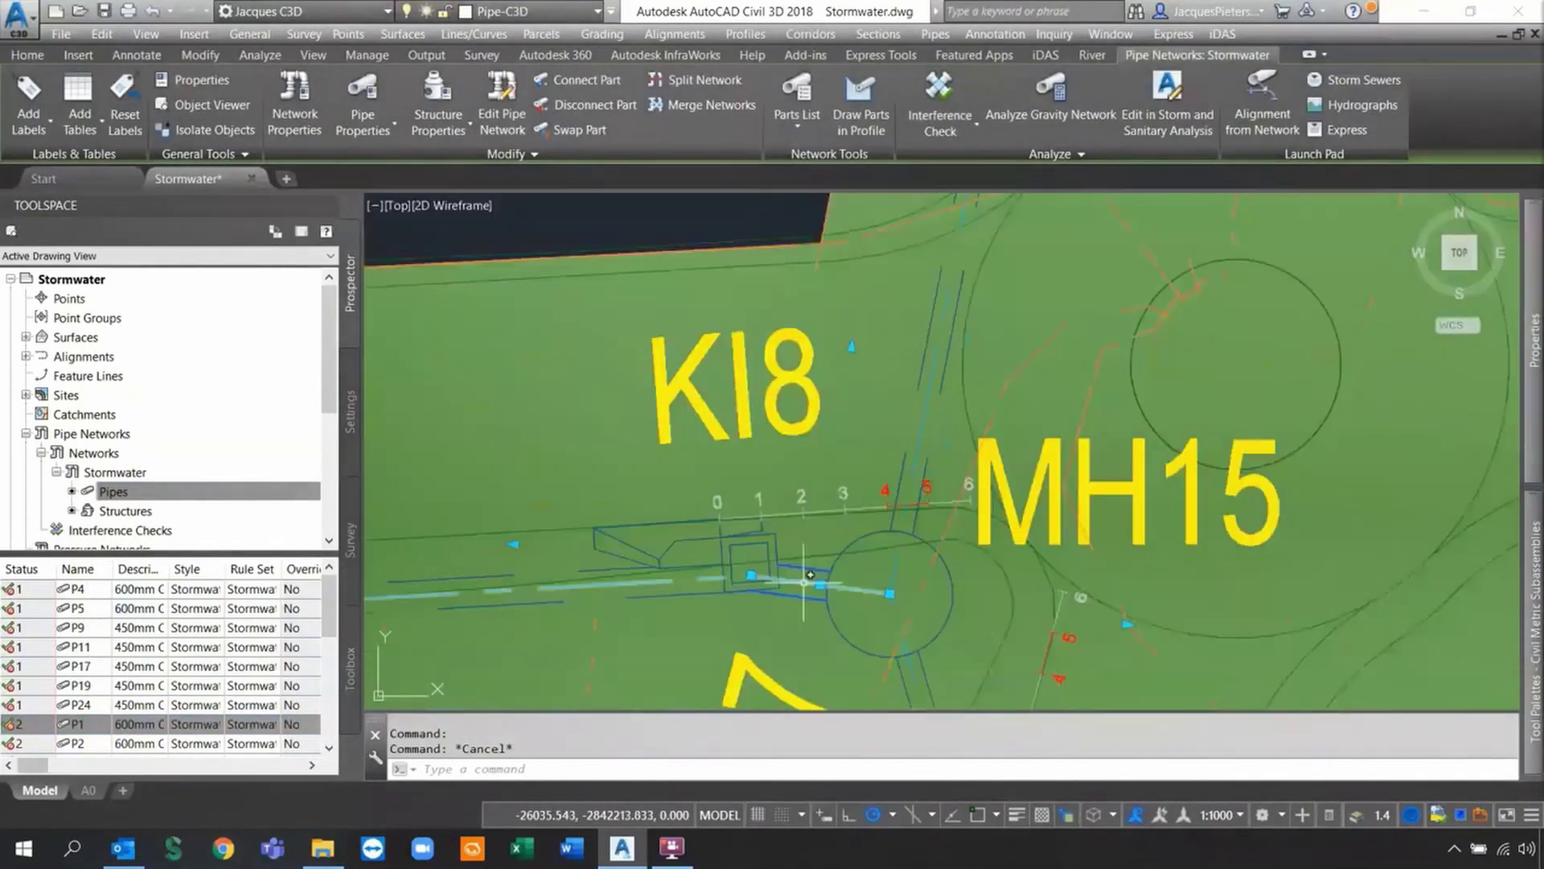
pyautogui.moveTo(804, 577); pyautogui.dragTo(873, 481, button='middle')
pyautogui.scroll(4, 873, 481)
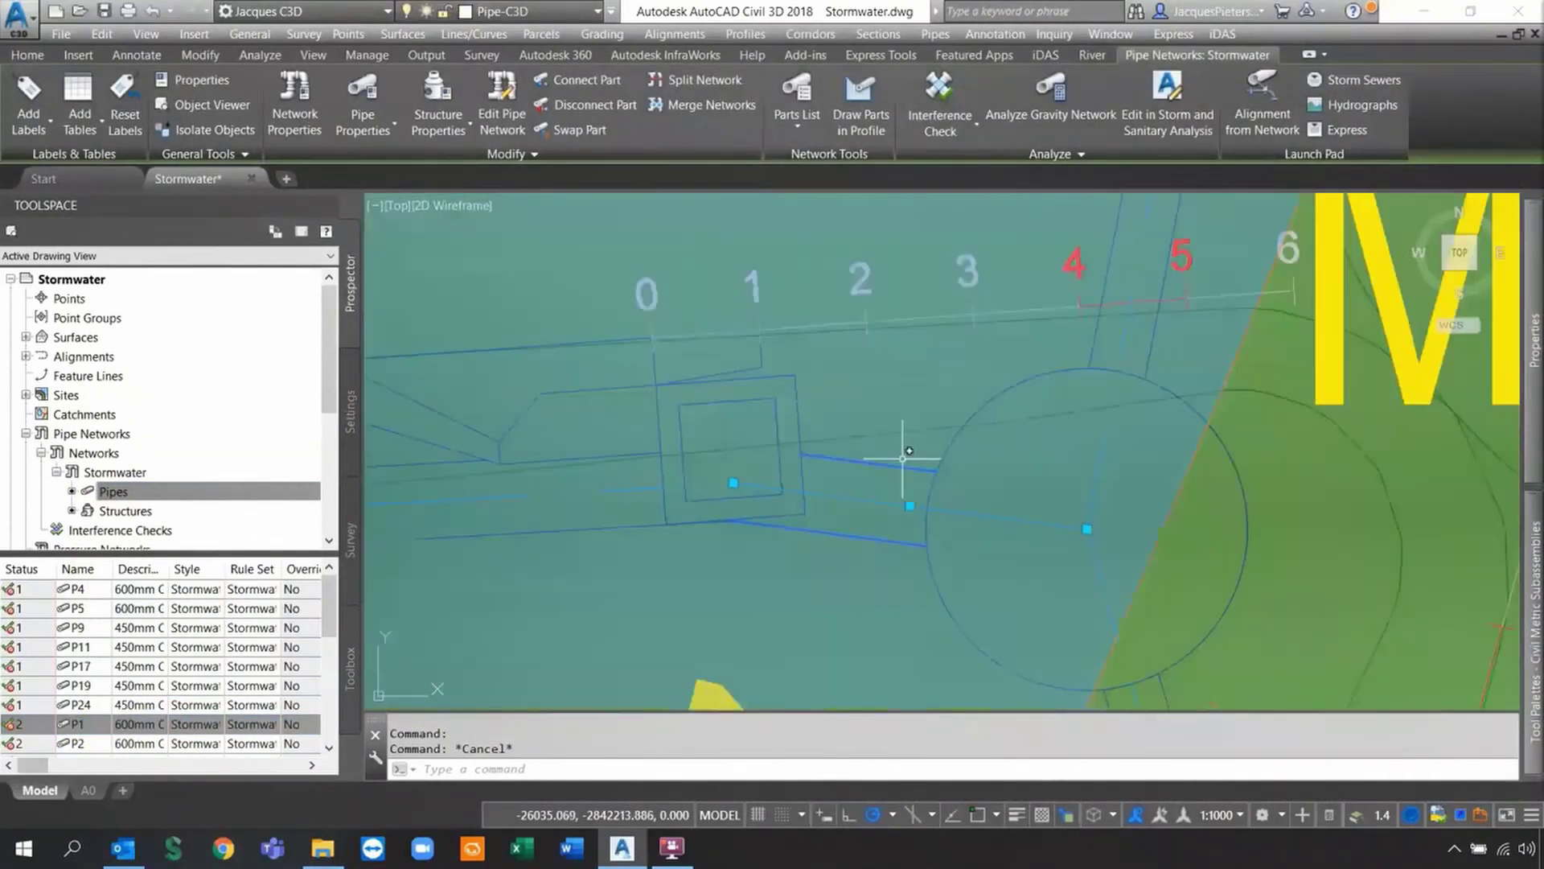
pyautogui.scroll(-2, 903, 458)
pyautogui.moveTo(1537, 383)
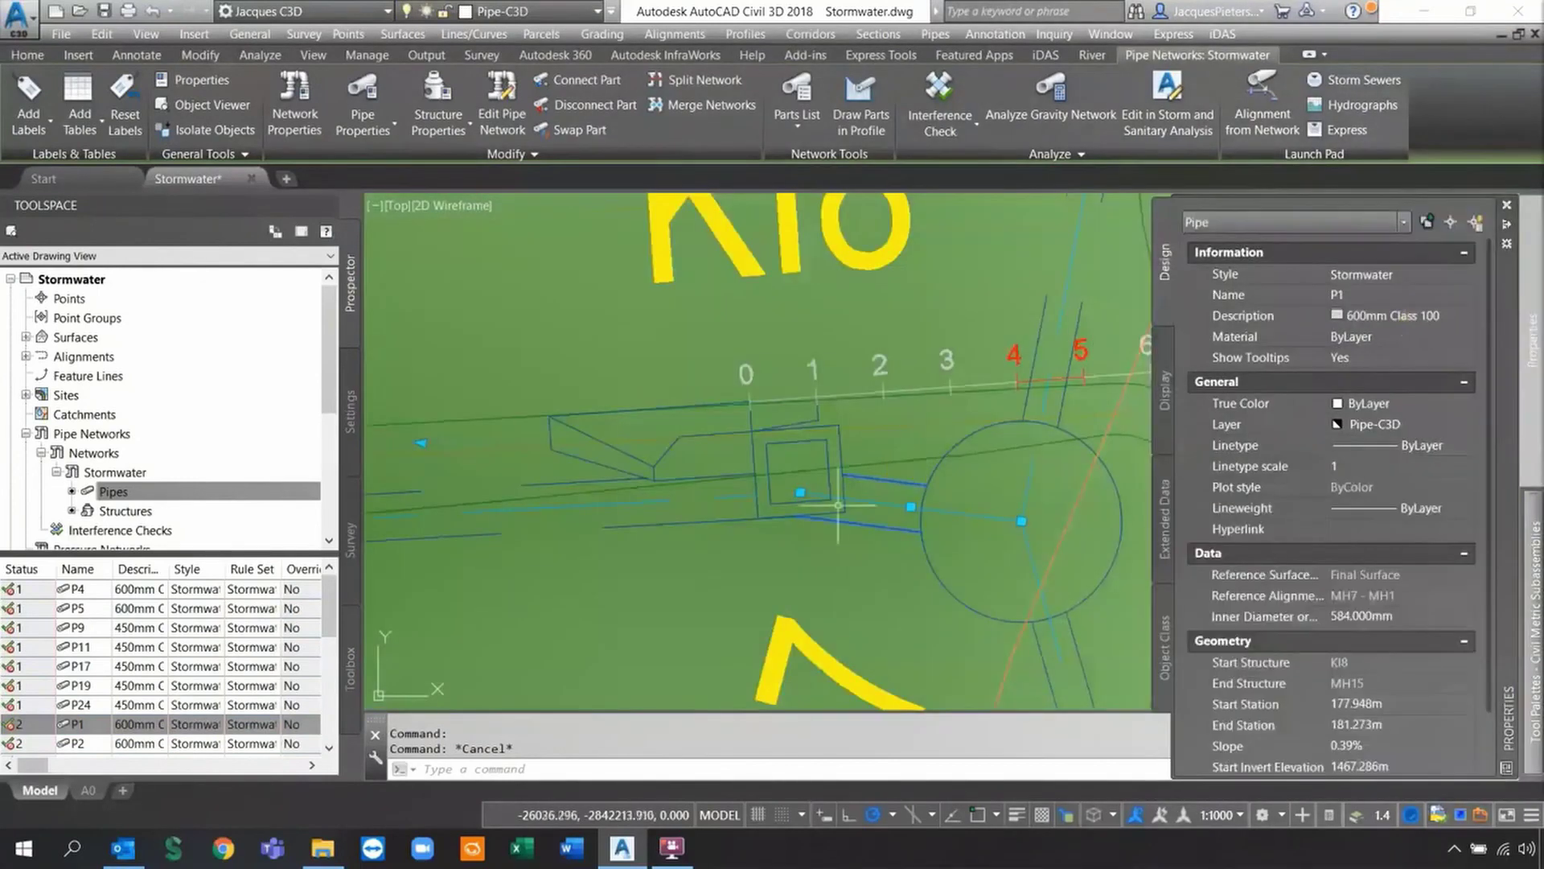
pyautogui.press('Escape')
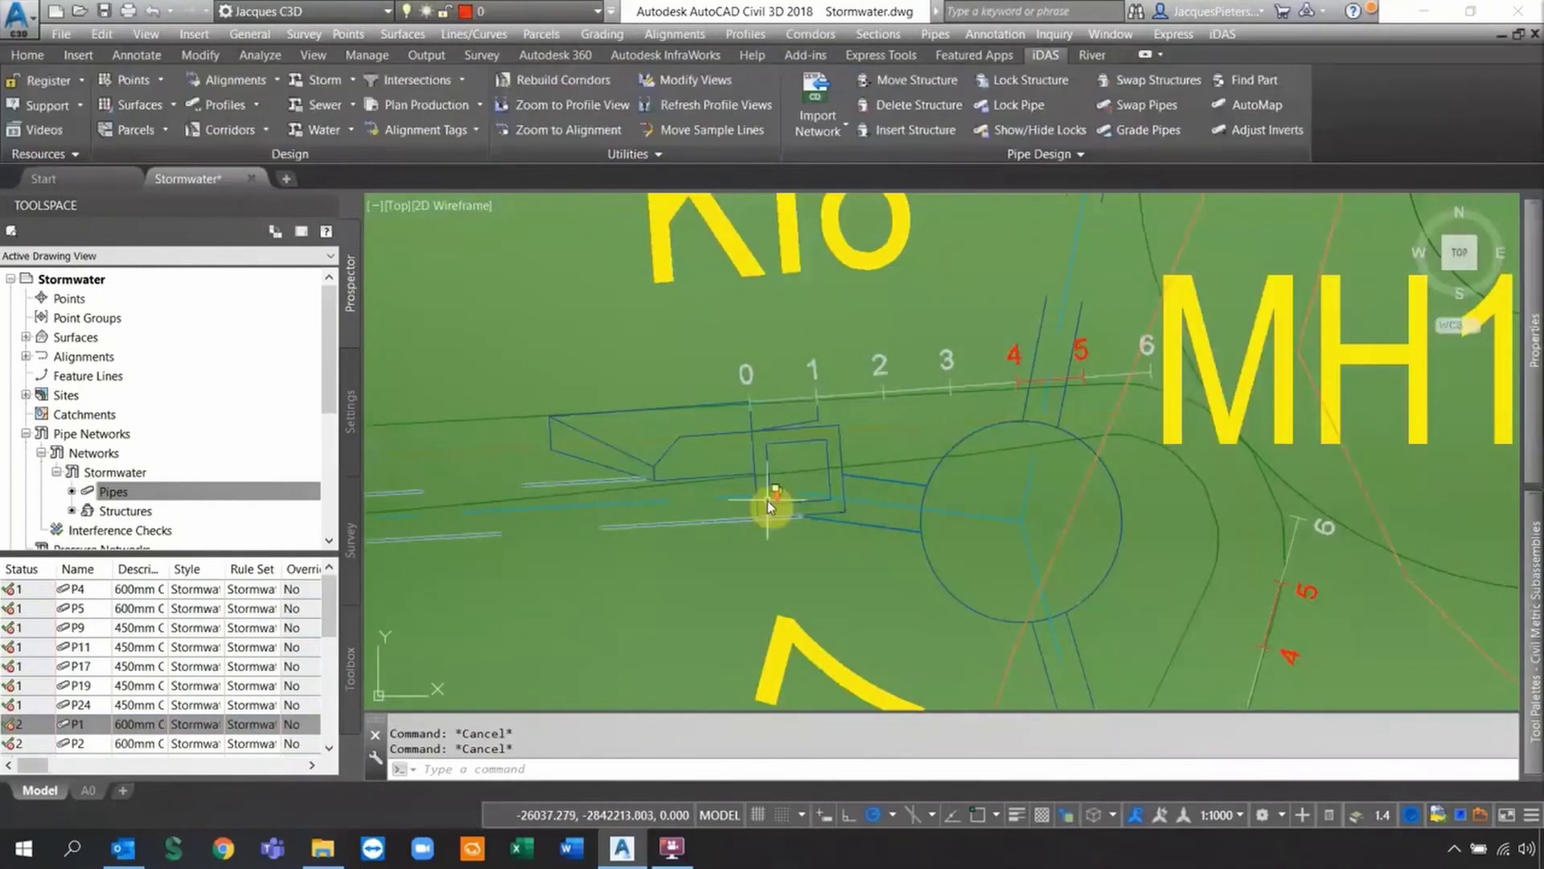
# Examine the stormwater pipes in the long section with its reference, distance and level bands
pyautogui.scroll(-5, 780, 502)
pyautogui.scroll(-5, 811, 492)
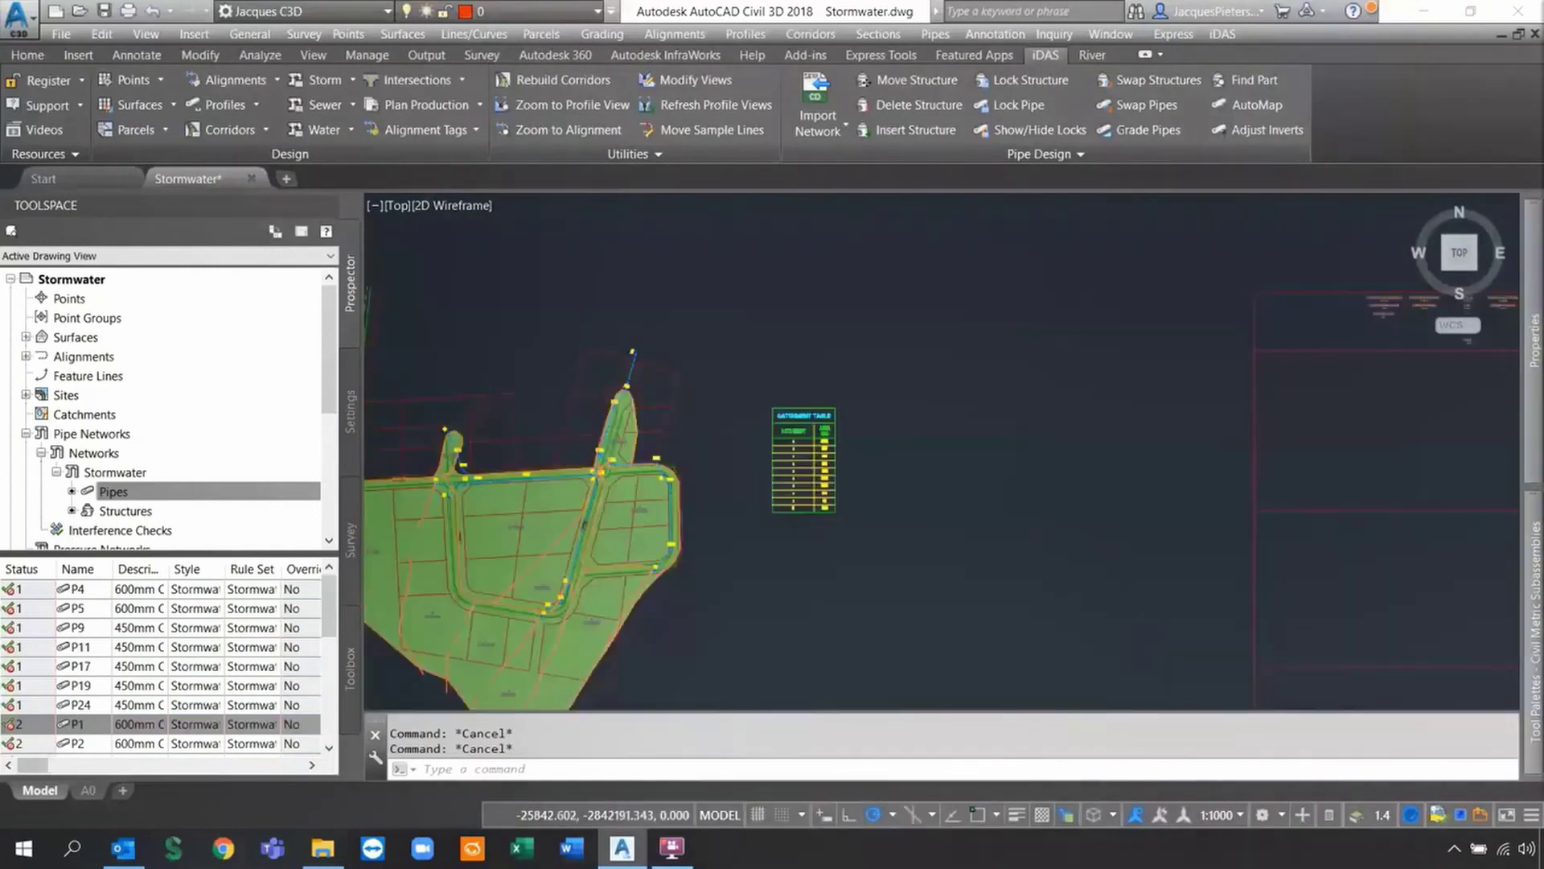
pyautogui.scroll(3, 1206, 397)
pyautogui.moveTo(1206, 397); pyautogui.dragTo(1085, 388, button='middle')
pyautogui.scroll(5, 1085, 387)
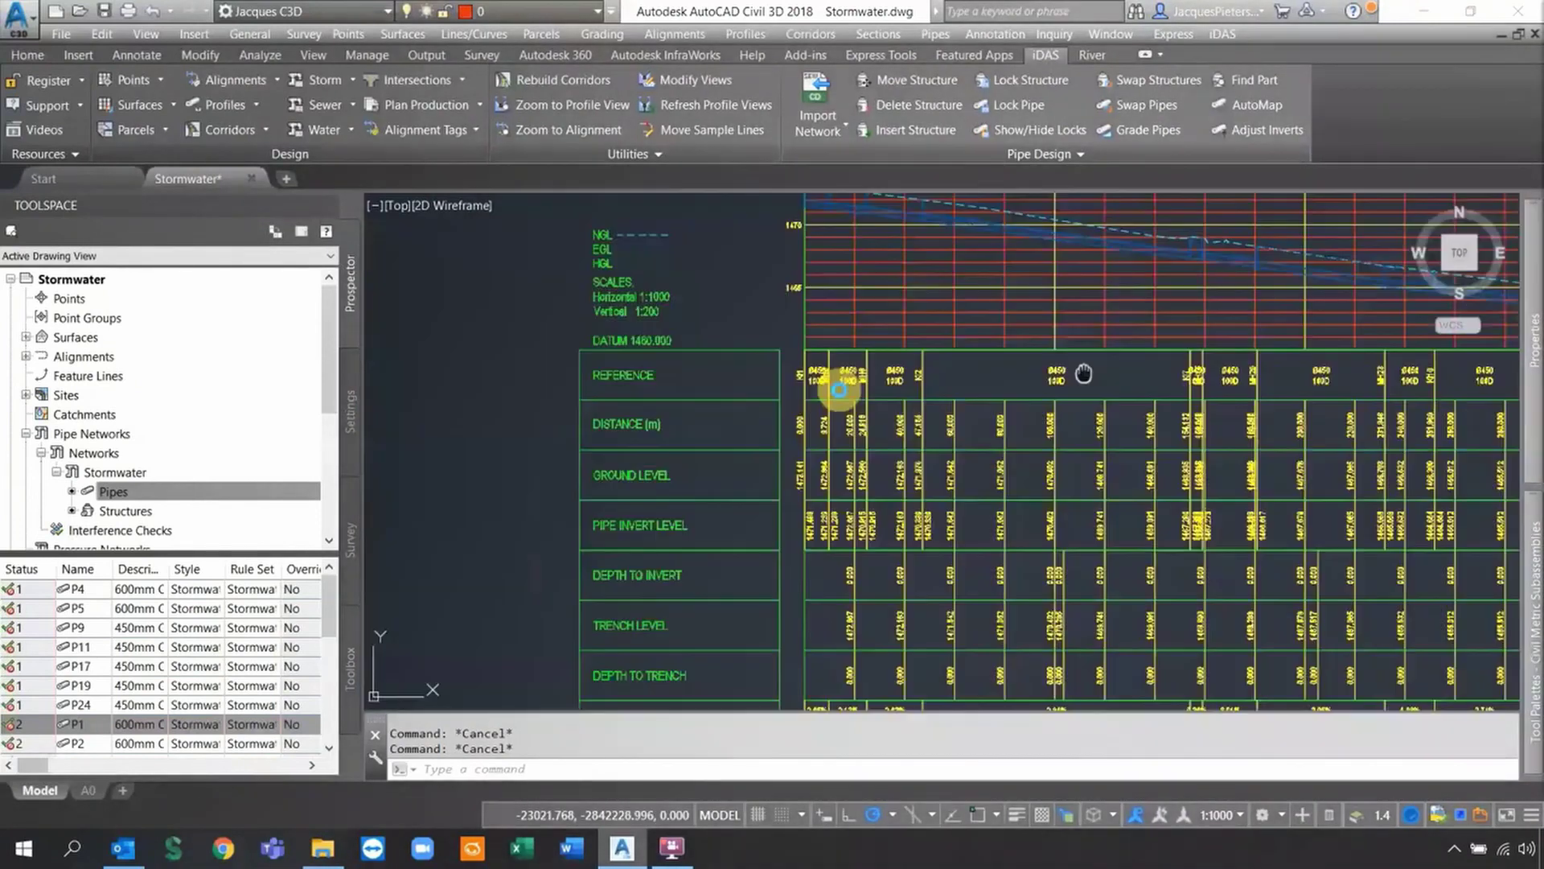
pyautogui.scroll(-3, 1084, 374)
pyautogui.scroll(3, 862, 481)
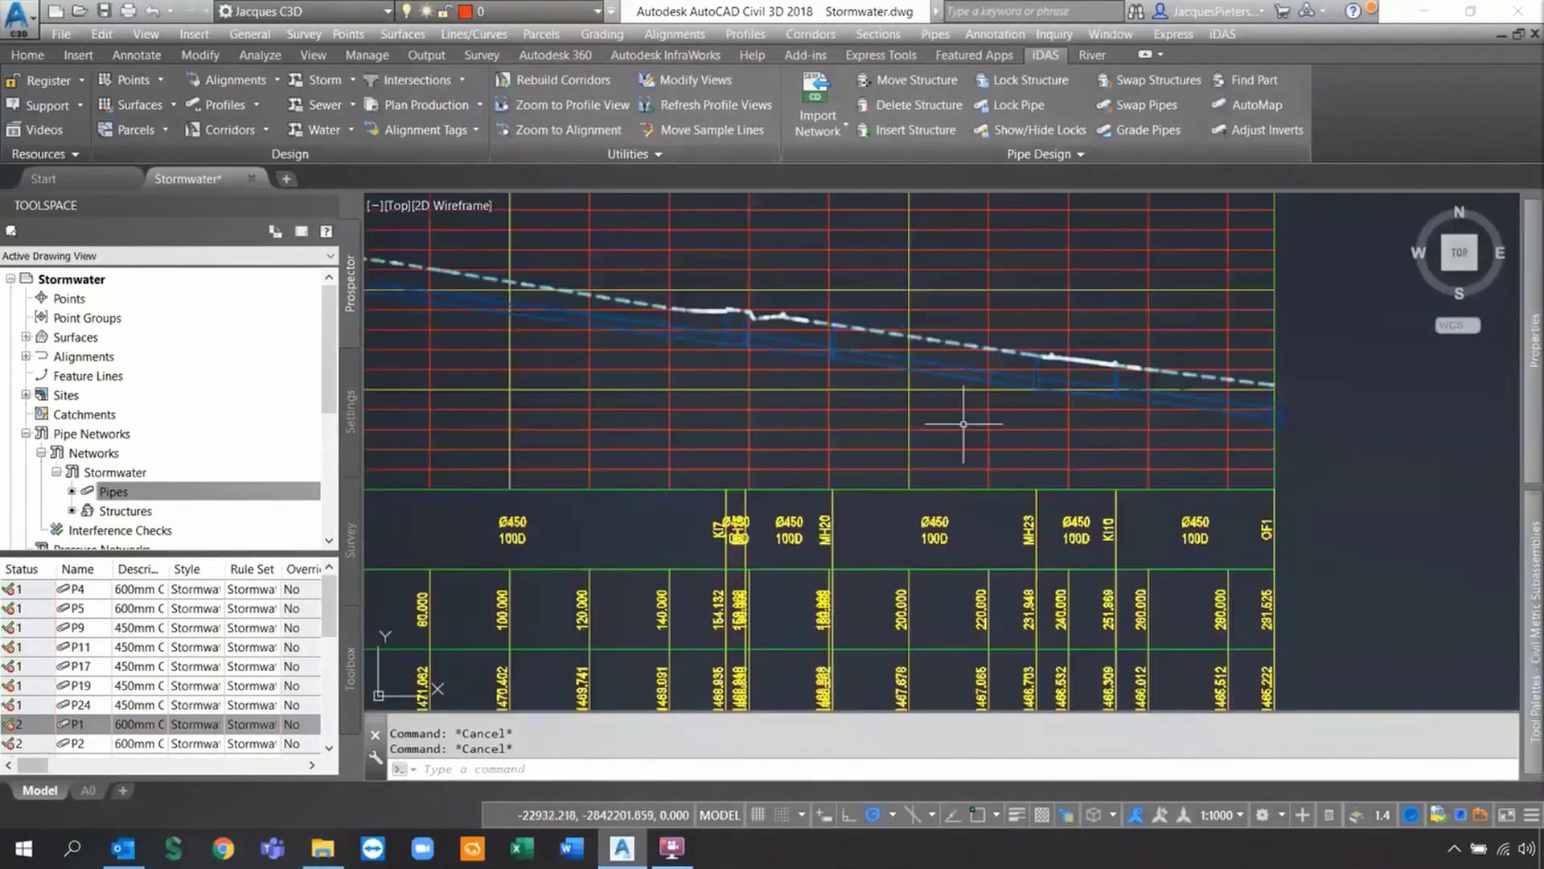
pyautogui.scroll(-2, 863, 481)
# Examine the long section's slope/length and hydraulics bands, including the design and maximum flow and velocity rows
pyautogui.moveTo(863, 481)
pyautogui.mouseDown(button='middle')
pyautogui.moveTo(983, 355)
pyautogui.moveTo(1092, 99)
pyautogui.mouseUp(button='middle')
pyautogui.moveTo(885, 265)
pyautogui.mouseDown(button='middle')
pyautogui.moveTo(885, 386)
pyautogui.moveTo(917, 386)
pyautogui.moveTo(926, 621)
pyautogui.mouseUp(button='middle')
pyautogui.scroll(3, 885, 386)
pyautogui.scroll(-3, 917, 385)
pyautogui.moveTo(804, 335)
pyautogui.mouseDown(button='middle')
pyautogui.moveTo(800, 472)
pyautogui.moveTo(782, 500)
pyautogui.moveTo(786, 441)
pyautogui.moveTo(1054, 406)
pyautogui.mouseUp(button='middle')
pyautogui.scroll(3, 782, 499)
pyautogui.scroll(1, 786, 441)
pyautogui.scroll(2, 804, 460)
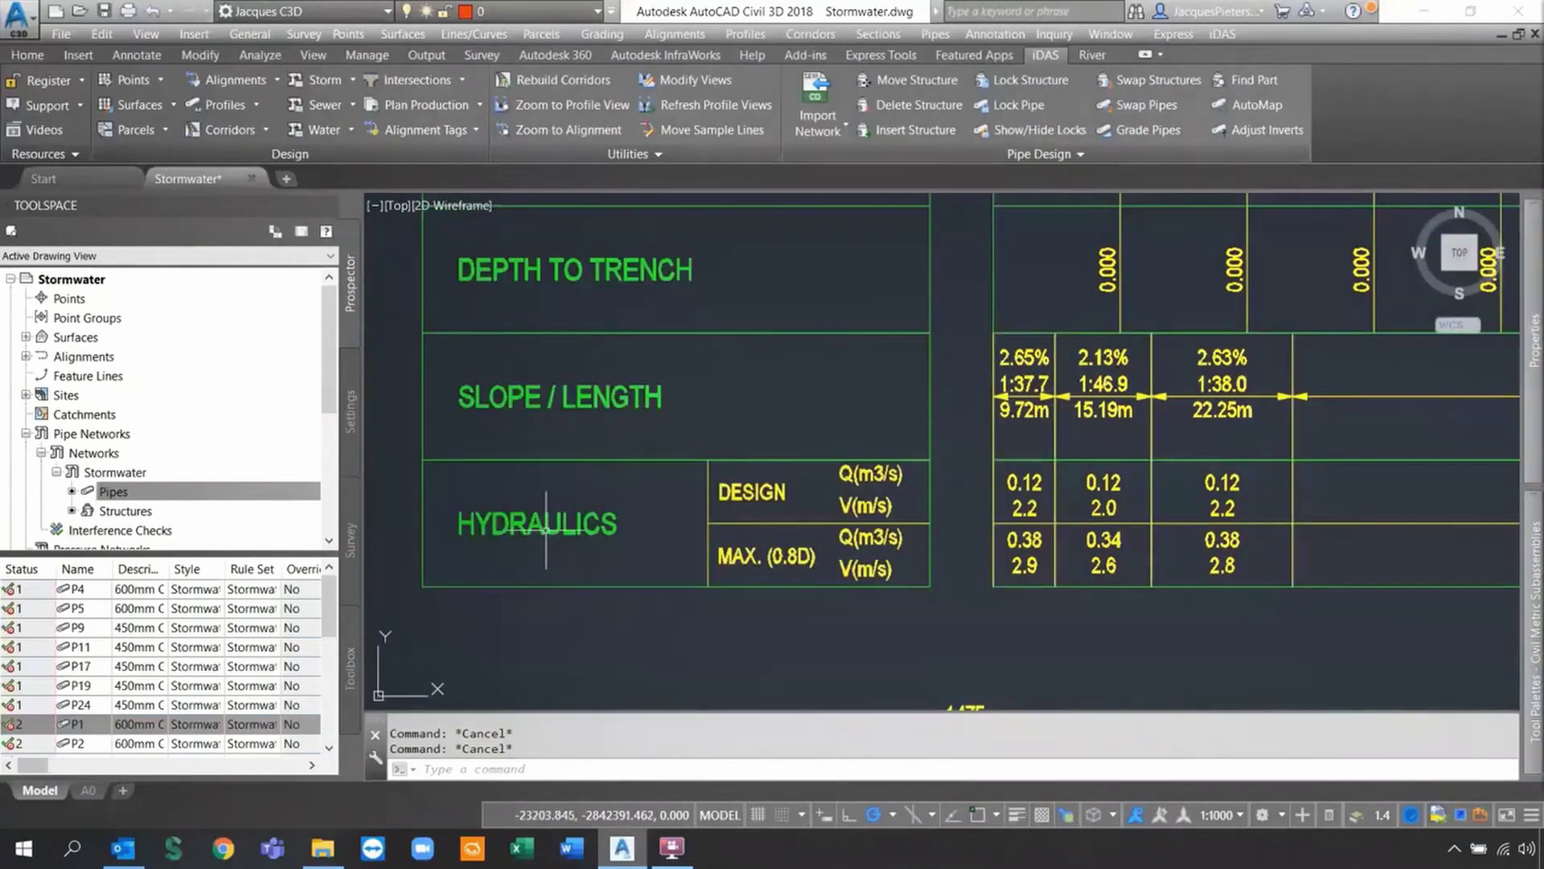
pyautogui.moveTo(1168, 494); pyautogui.dragTo(942, 486, button='middle')
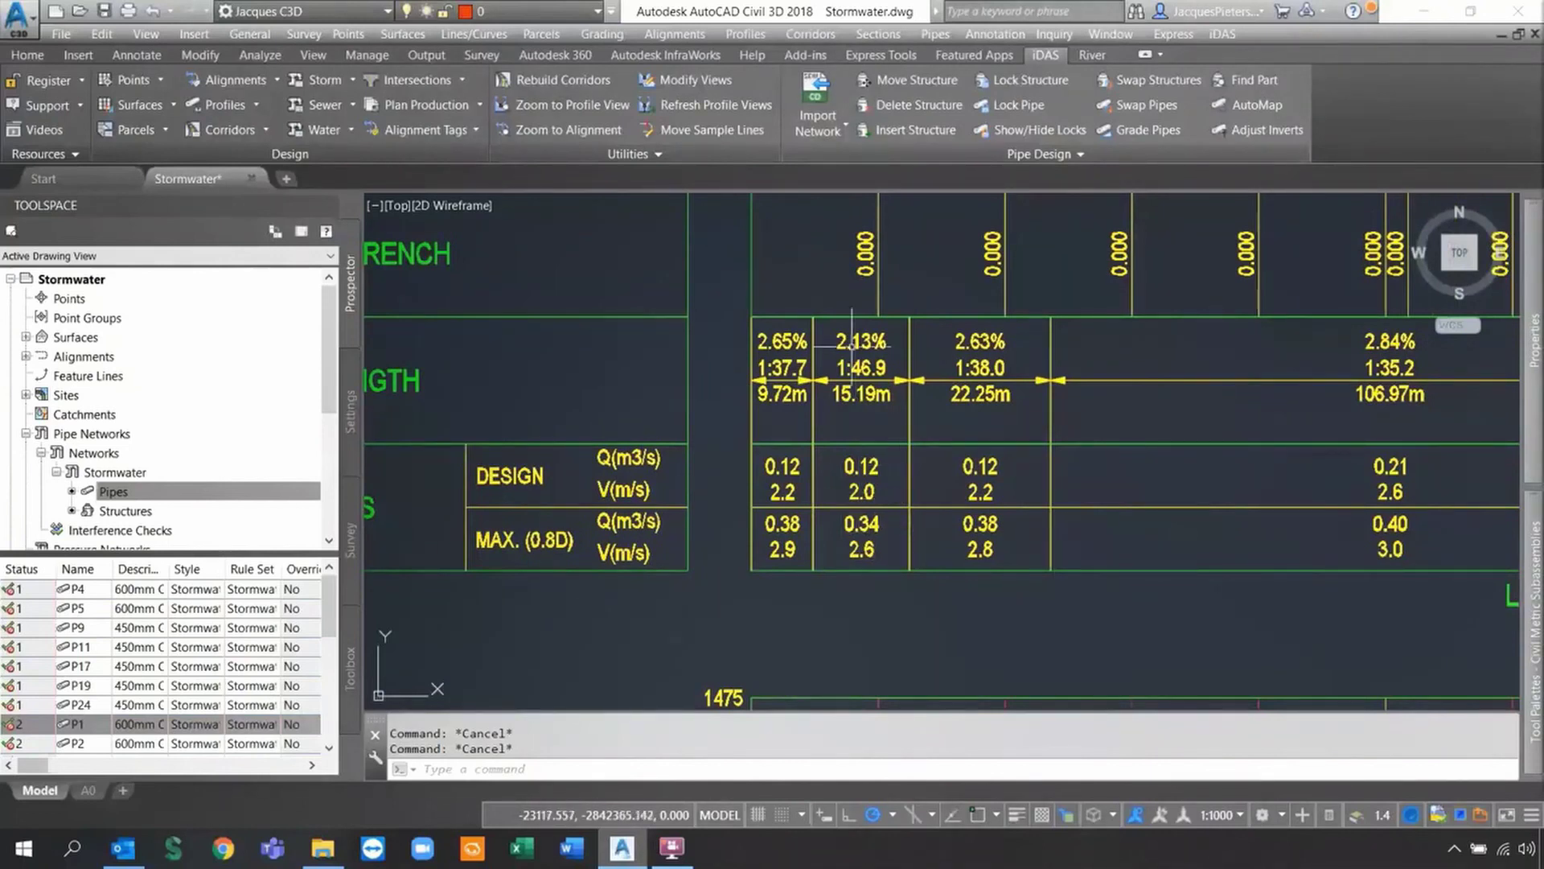
# Show the available formats for importing a pipe network
pyautogui.click(832, 129)
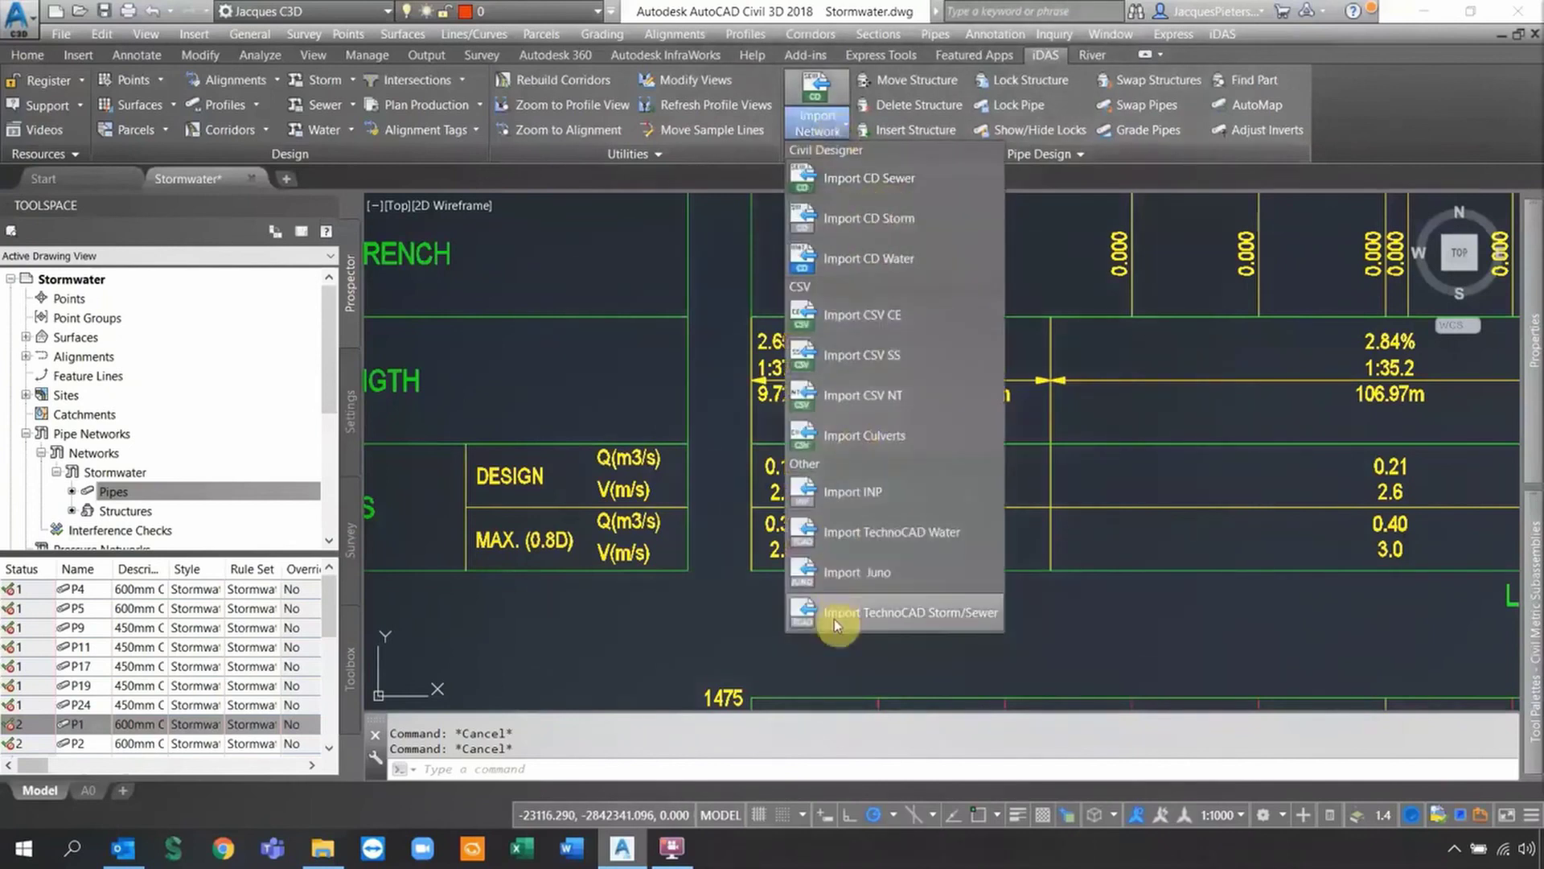